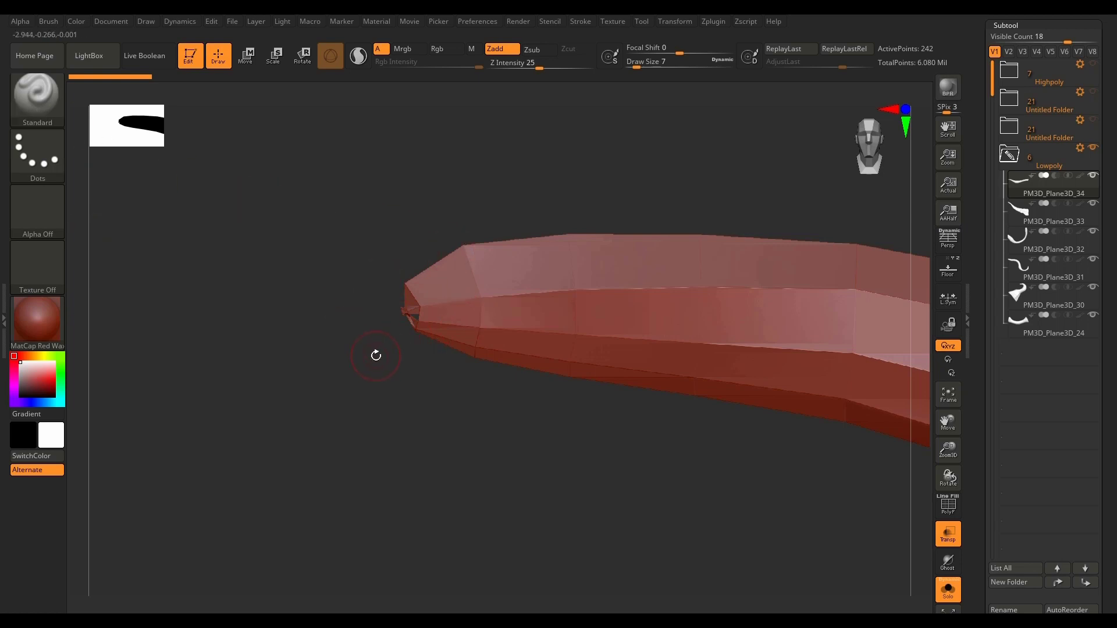
Step: Hide the messy polygons at the thin tip of PM3D_Plane3D_34 using the SelectLasso brush
ctrl+shift+click(44, 106)
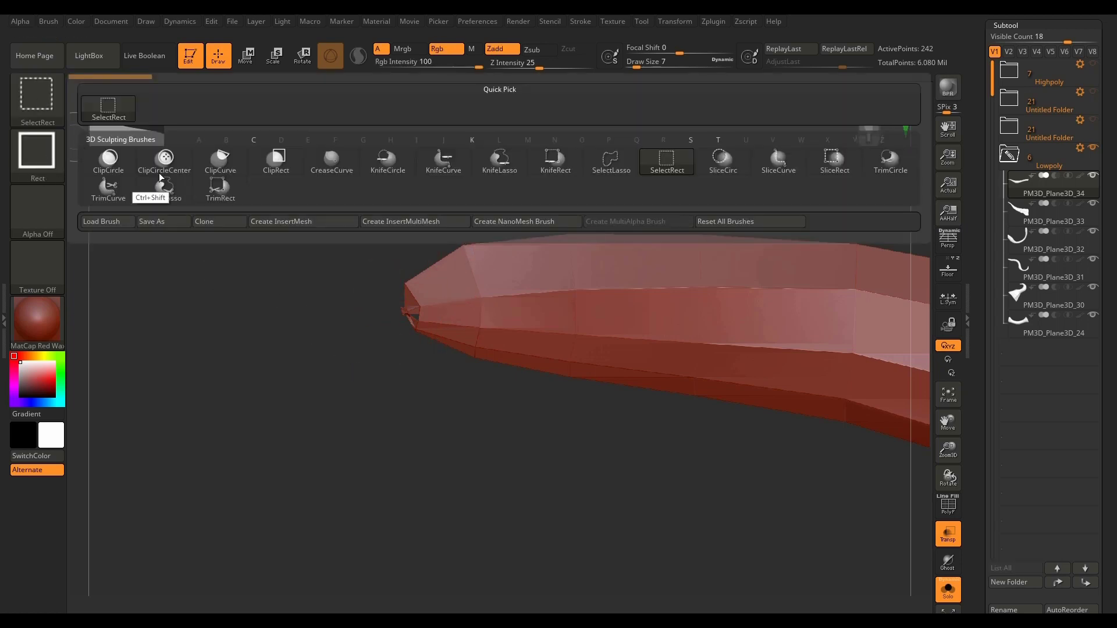
ctrl+shift+click(611, 161)
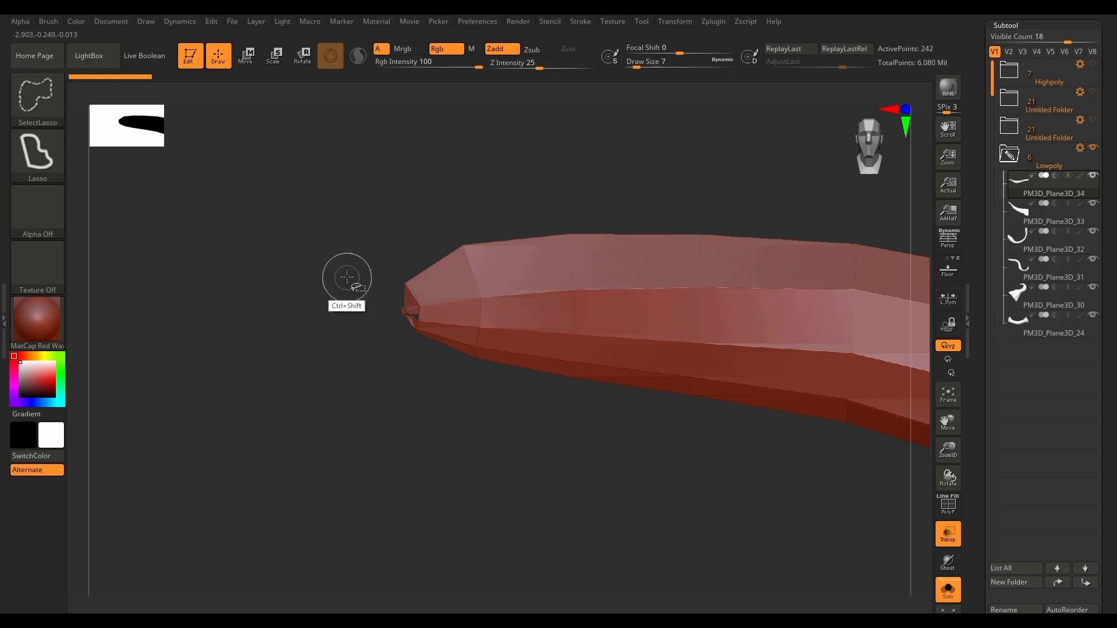
ctrl+shift+click(391, 288)
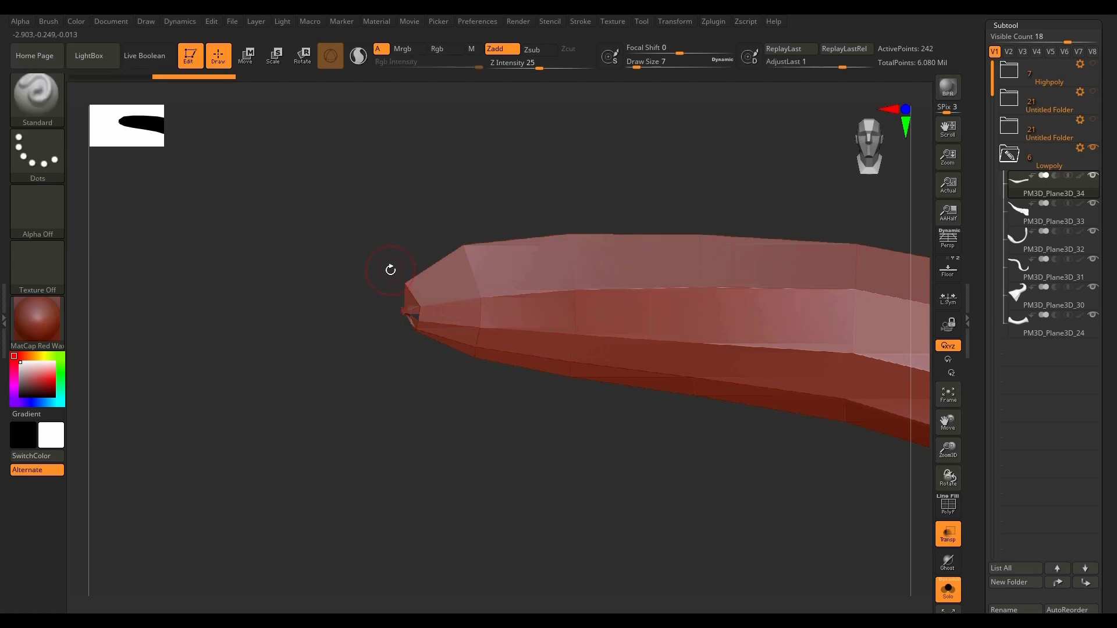
key(ctrl+shift)
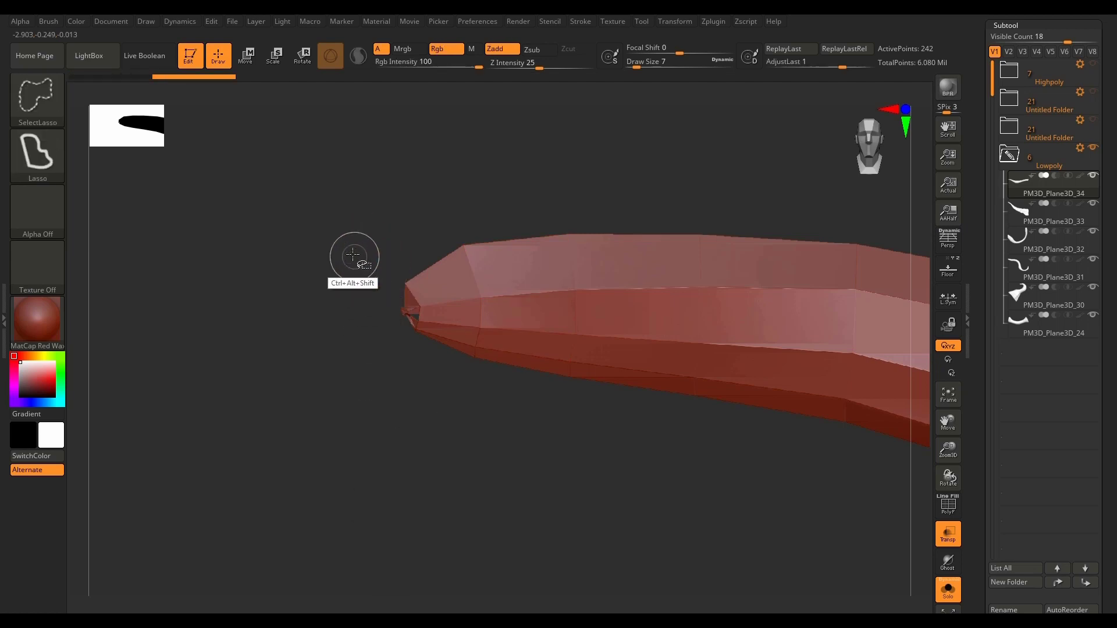
mouse_move(393, 280)
ctrl+alt+shift+mouse_down()
mouse_move(411, 338)
mouse_move(354, 372)
ctrl+alt+shift+mouse_up()
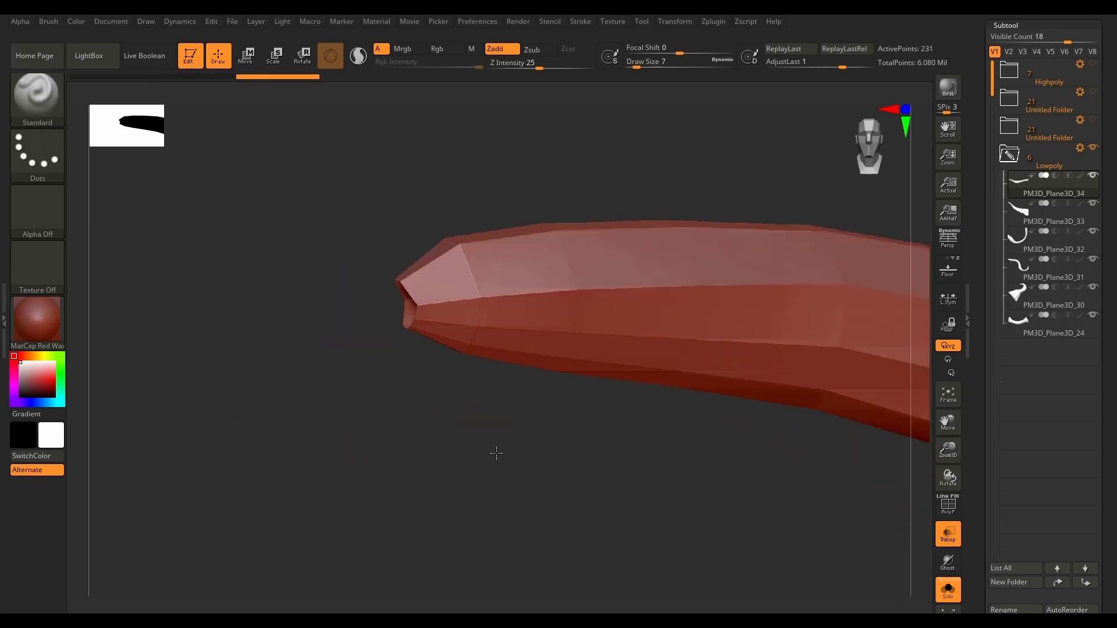
drag(484, 446, 479, 453)
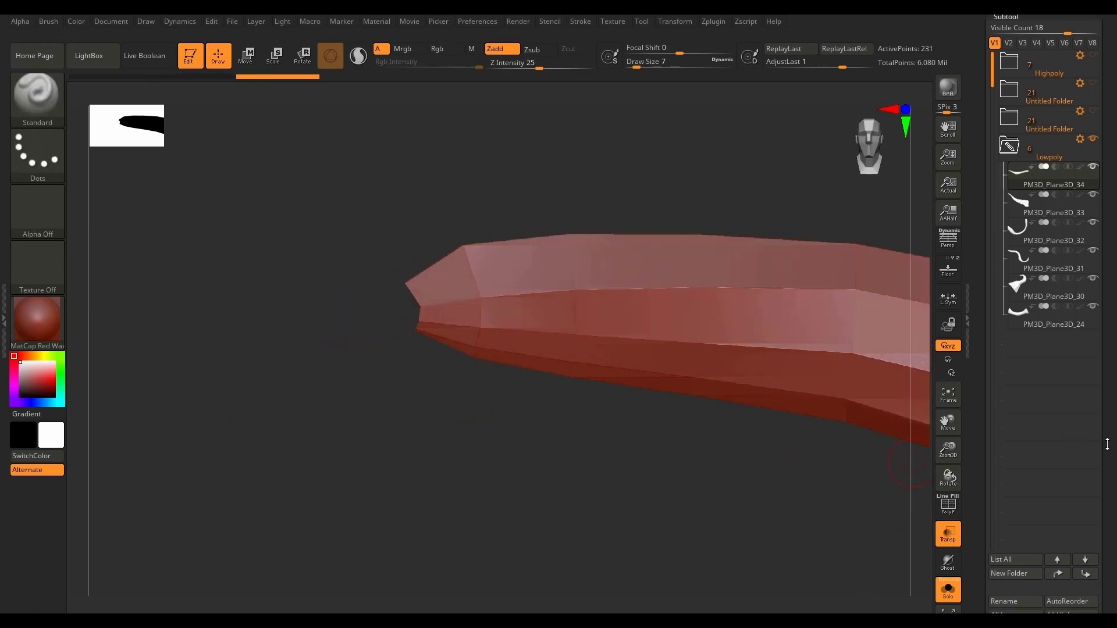
Step: Delete the hidden tip geometry from the mesh with Del Hidden
scroll(1075, 448, down, 5)
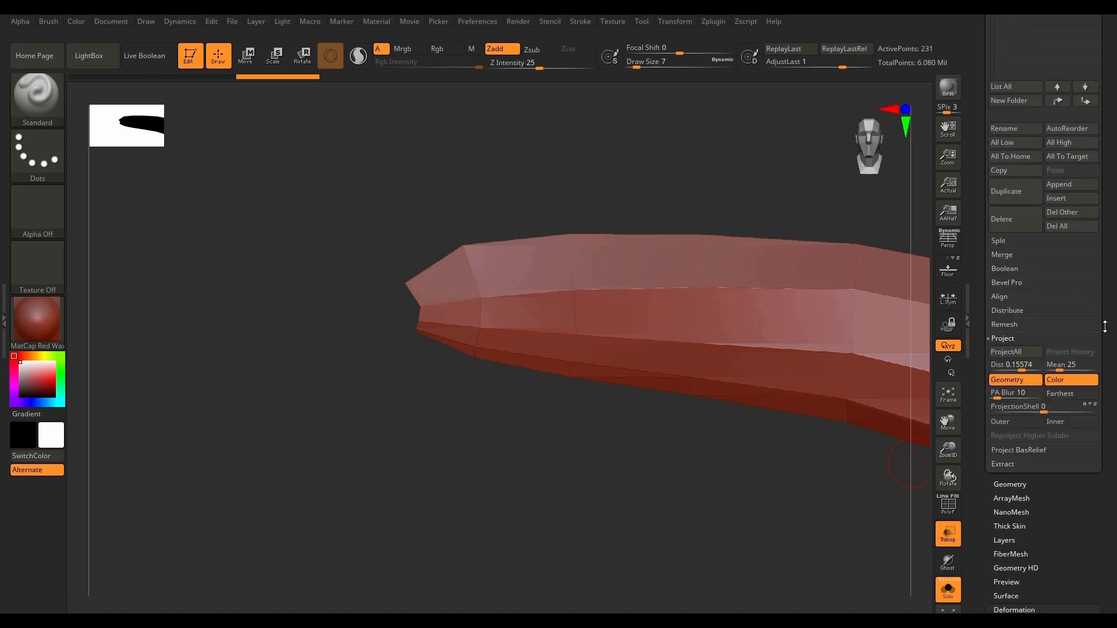
click(1032, 488)
click(1031, 559)
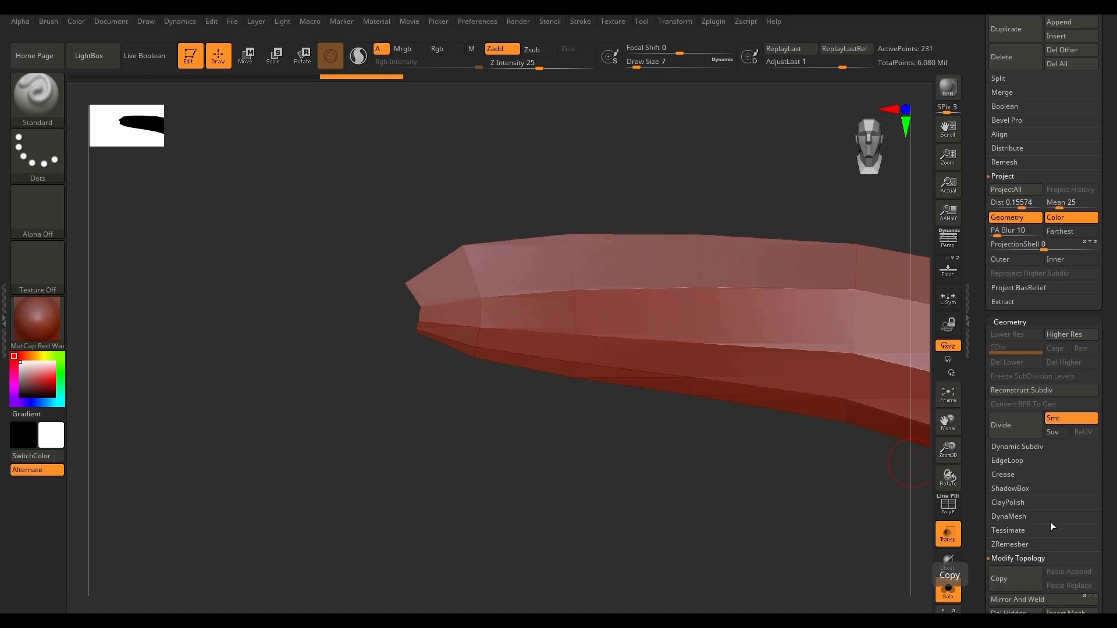
drag(1103, 519, 1103, 398)
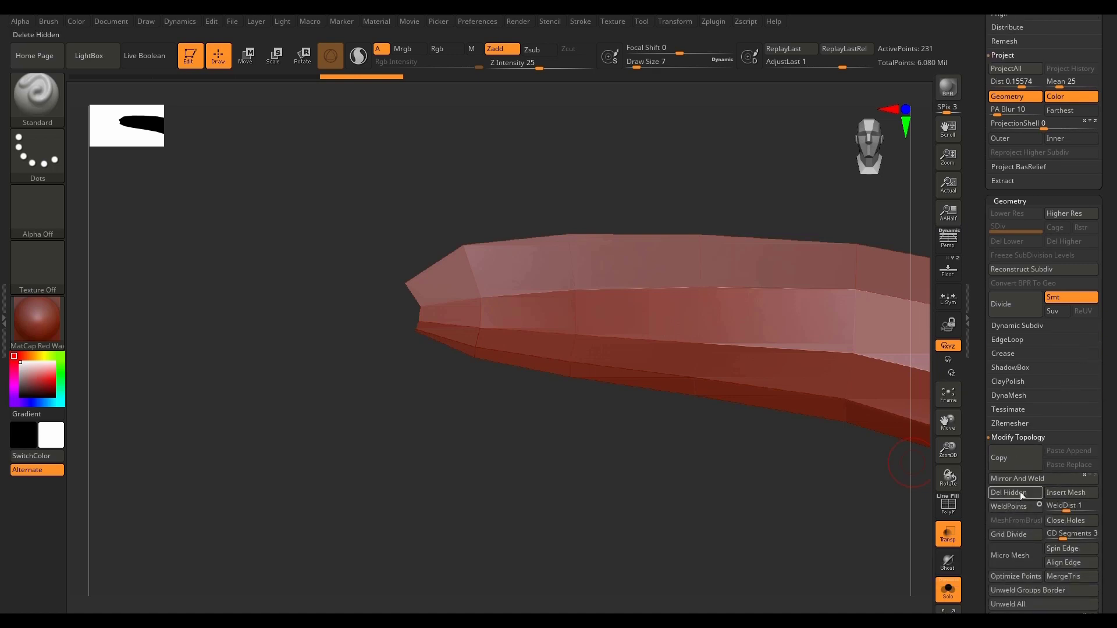
Step: Activate the ZModeler brush and set its edge action to Close with the Convex Hole target
drag(568, 467, 458, 420)
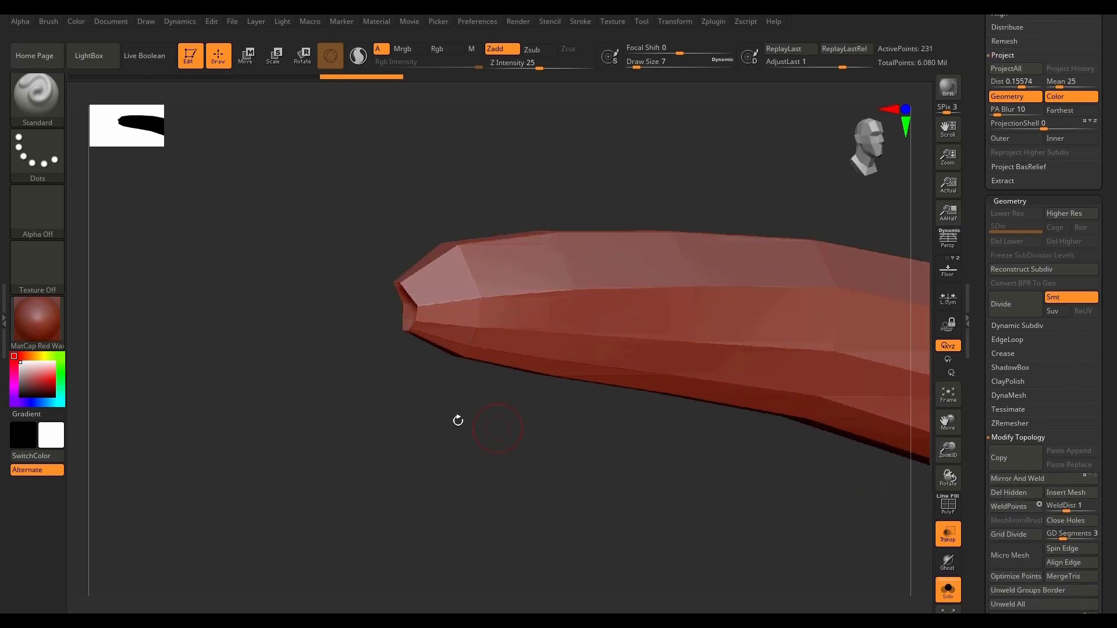
click(51, 102)
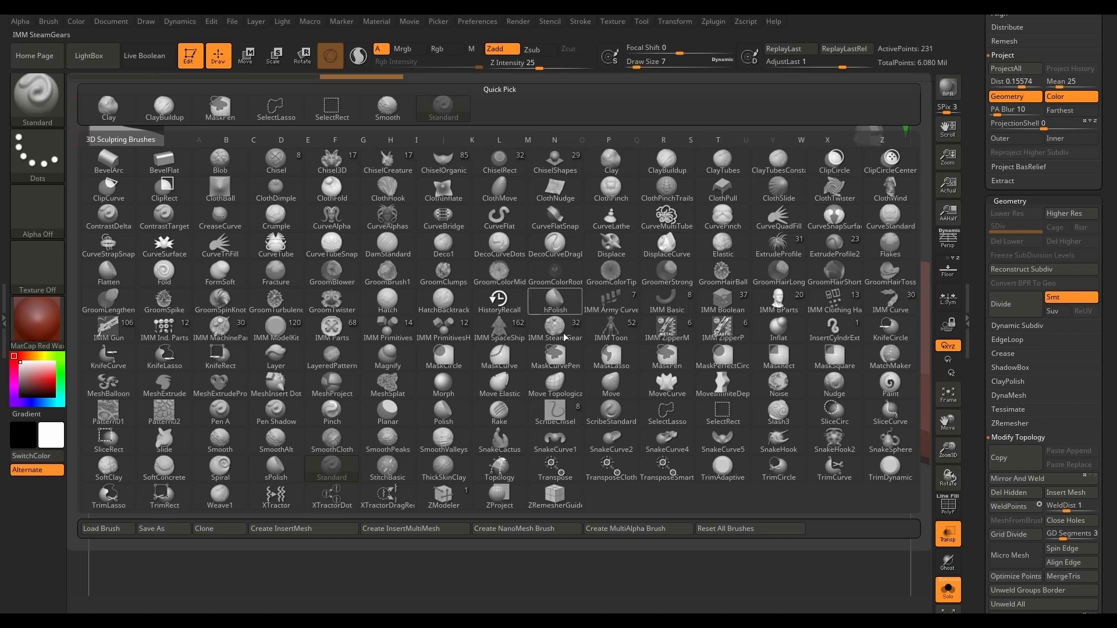
click(444, 496)
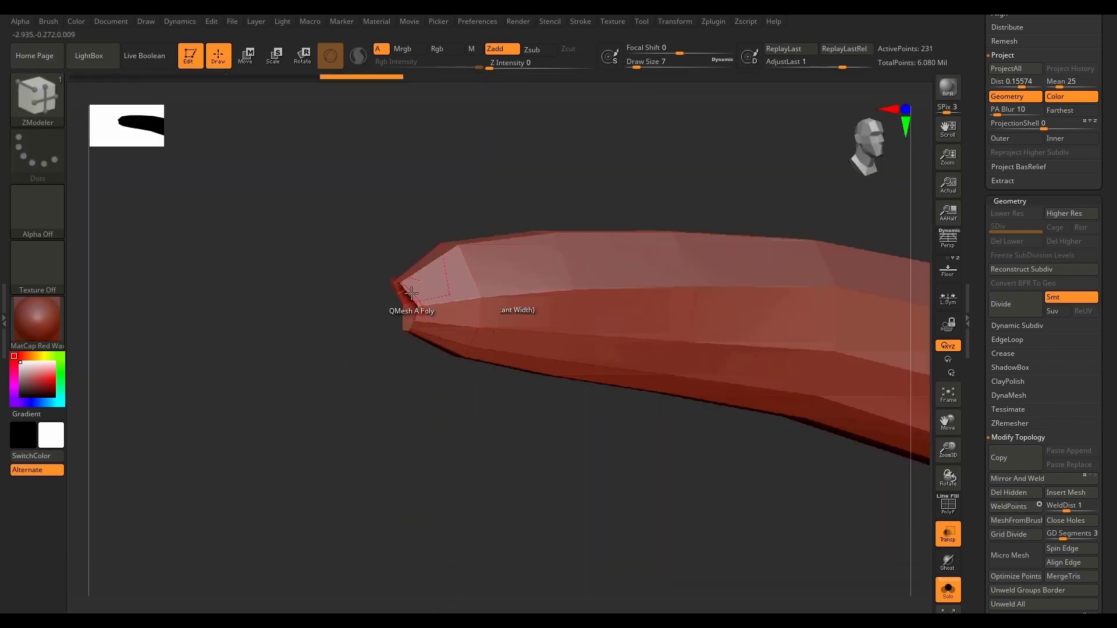
key(space)
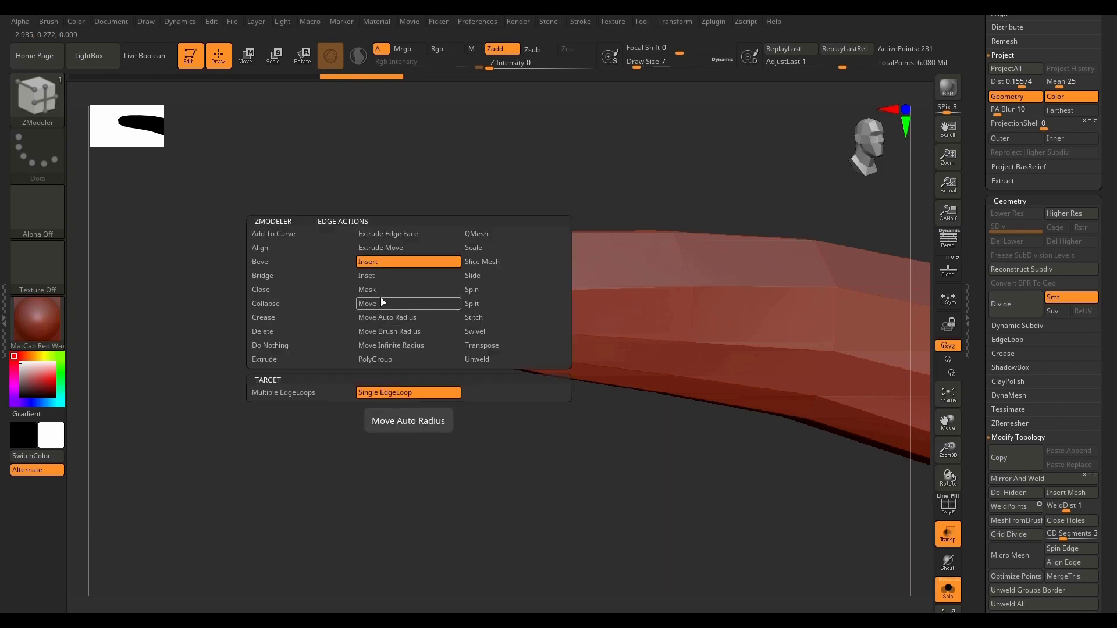
click(292, 291)
click(388, 394)
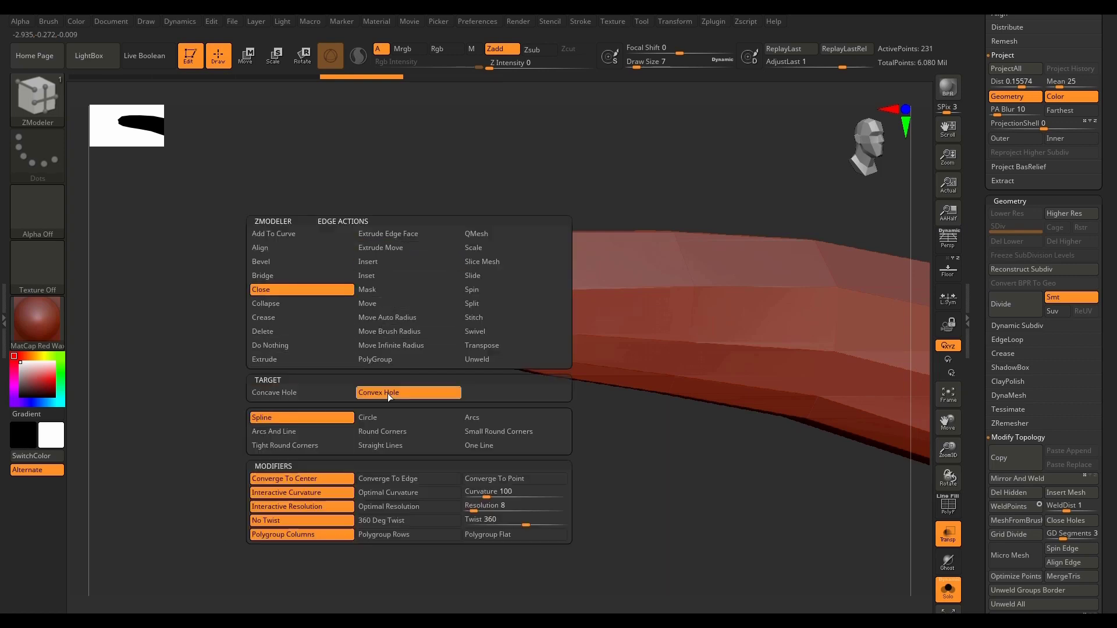
Step: Close the open hole at the mesh's thin tip and turn on the polyframe display
click(328, 595)
drag(409, 440, 416, 414)
key(shift+f)
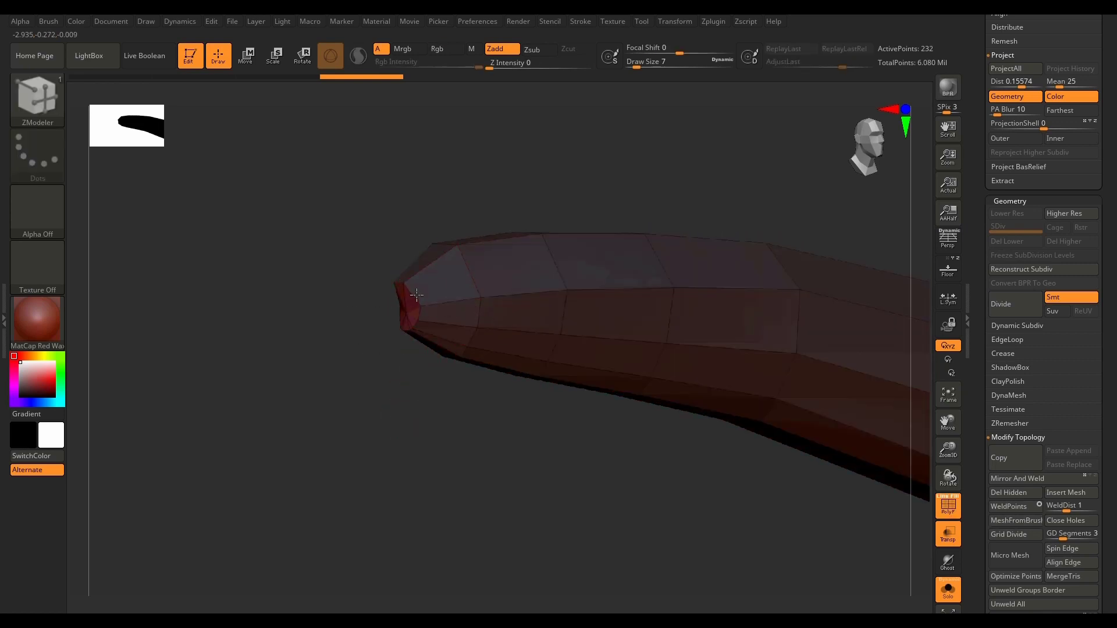
click(423, 290)
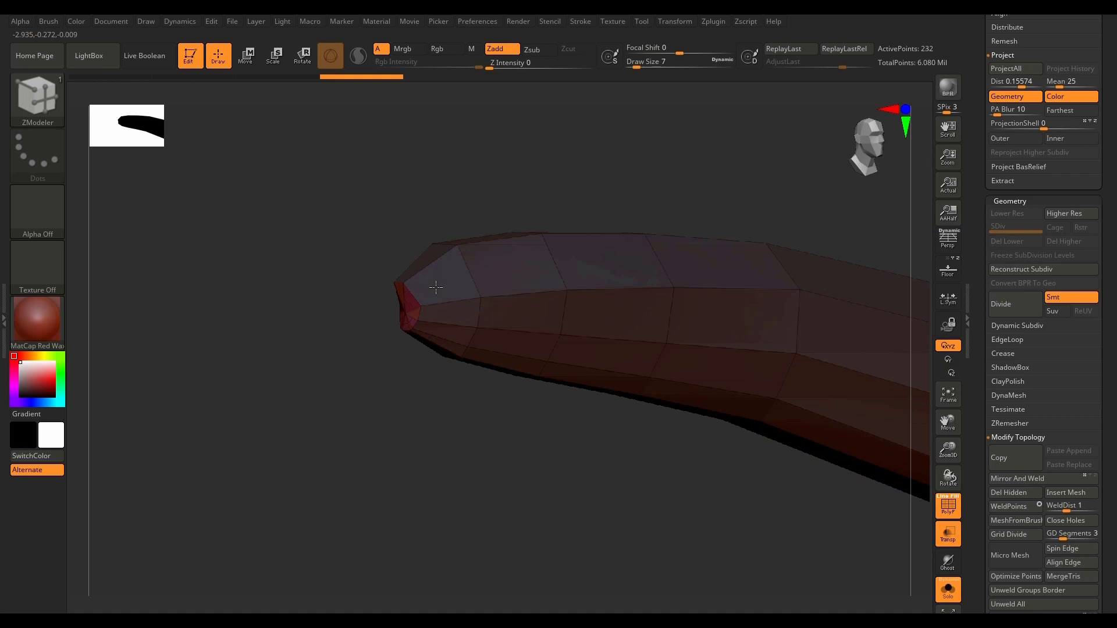
click(436, 283)
drag(473, 435, 479, 465)
key(shift+f)
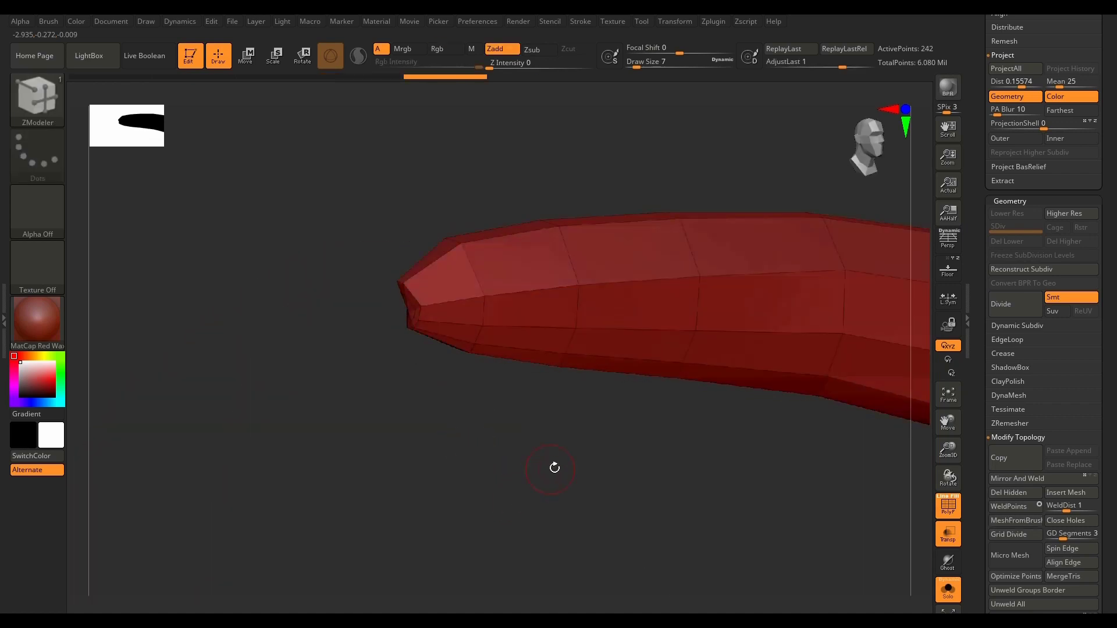
Step: Set the ZModeler edge action to Insert and add a single edge loop across the wide segment before the bend
key(f)
drag(542, 474, 599, 515)
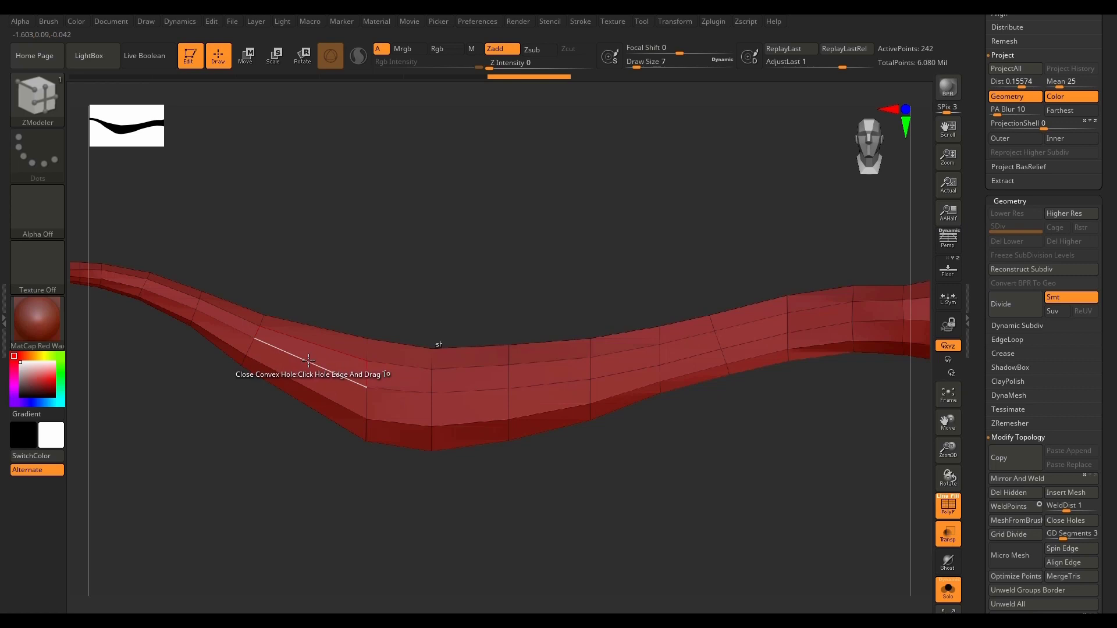
key(space)
click(304, 263)
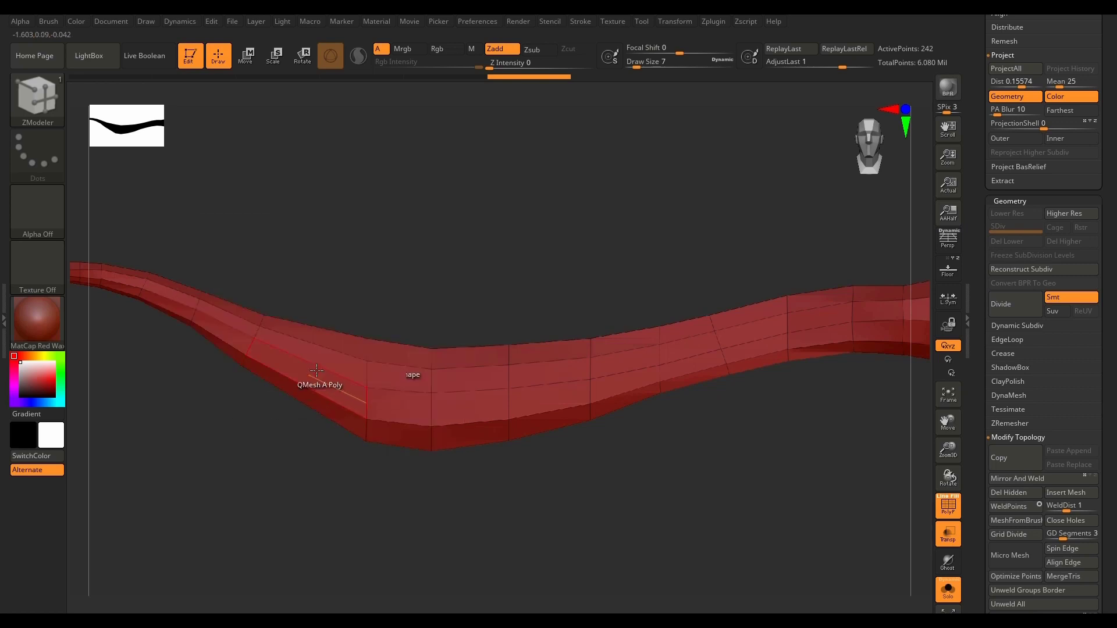
click(317, 361)
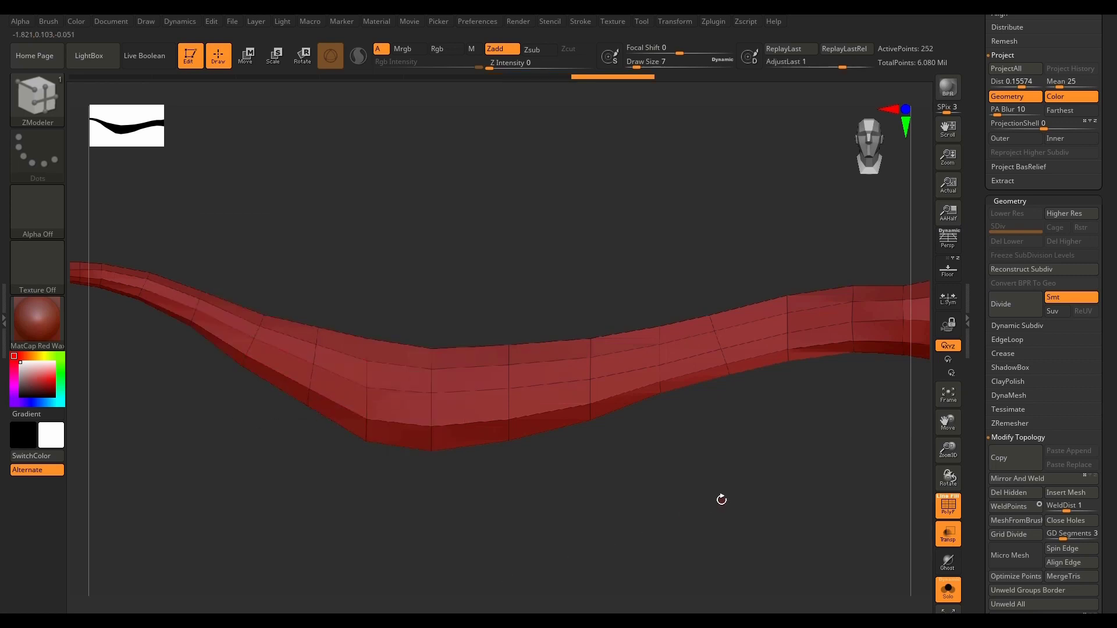
Step: Turn off Solo and hide every Lowpoly subtool except PM3D_Plane3D_34
drag(721, 500, 695, 568)
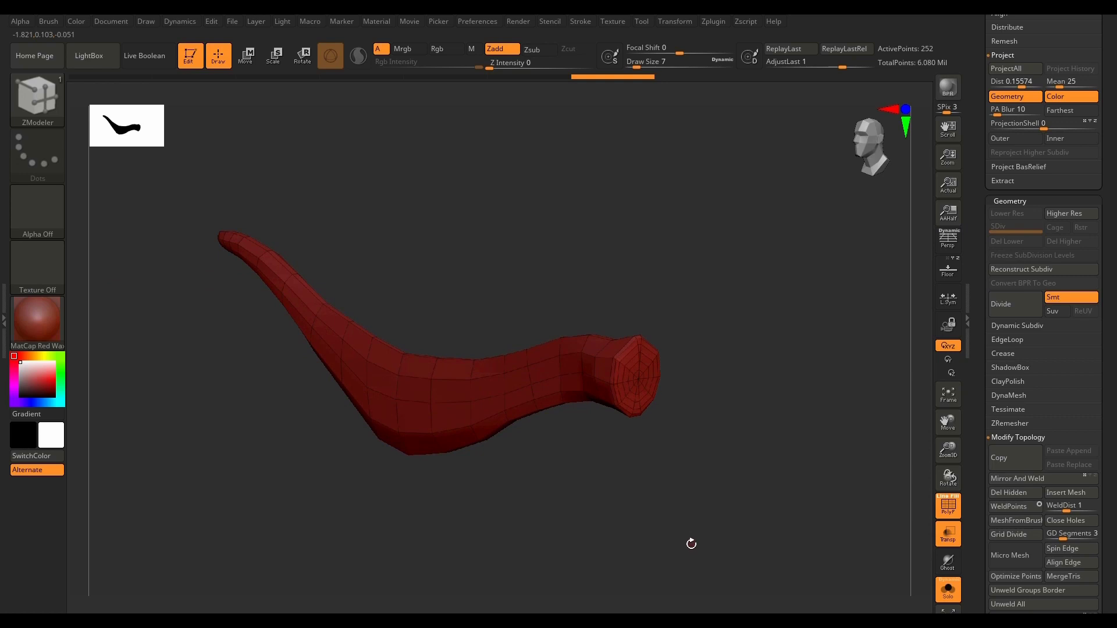
click(948, 590)
drag(786, 536, 769, 454)
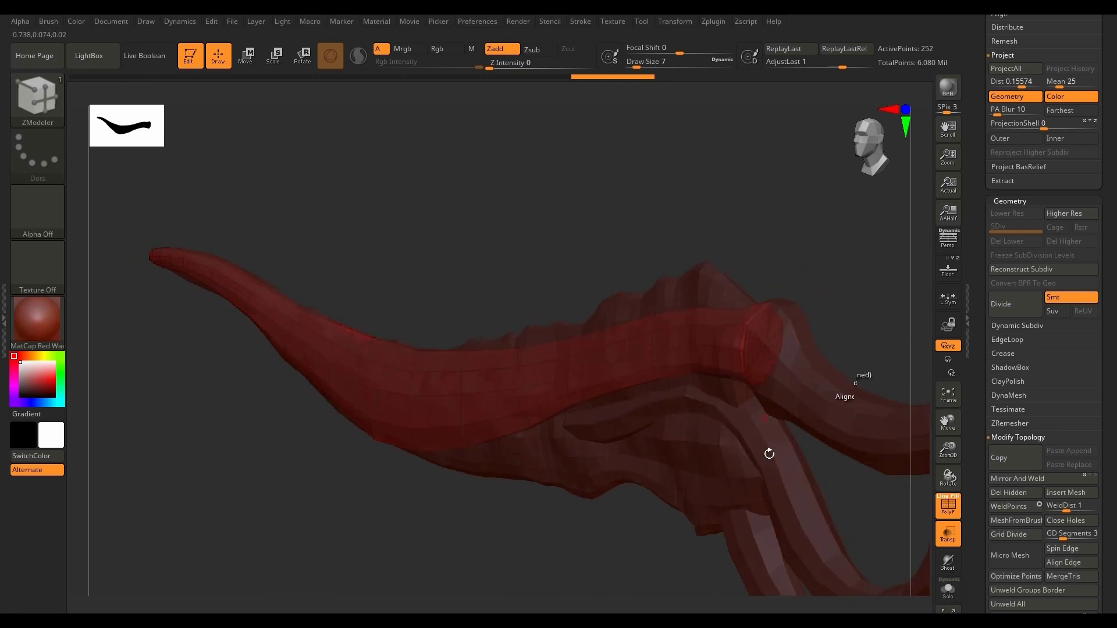
drag(1109, 192, 1104, 426)
click(1093, 218)
click(1093, 245)
click(1092, 274)
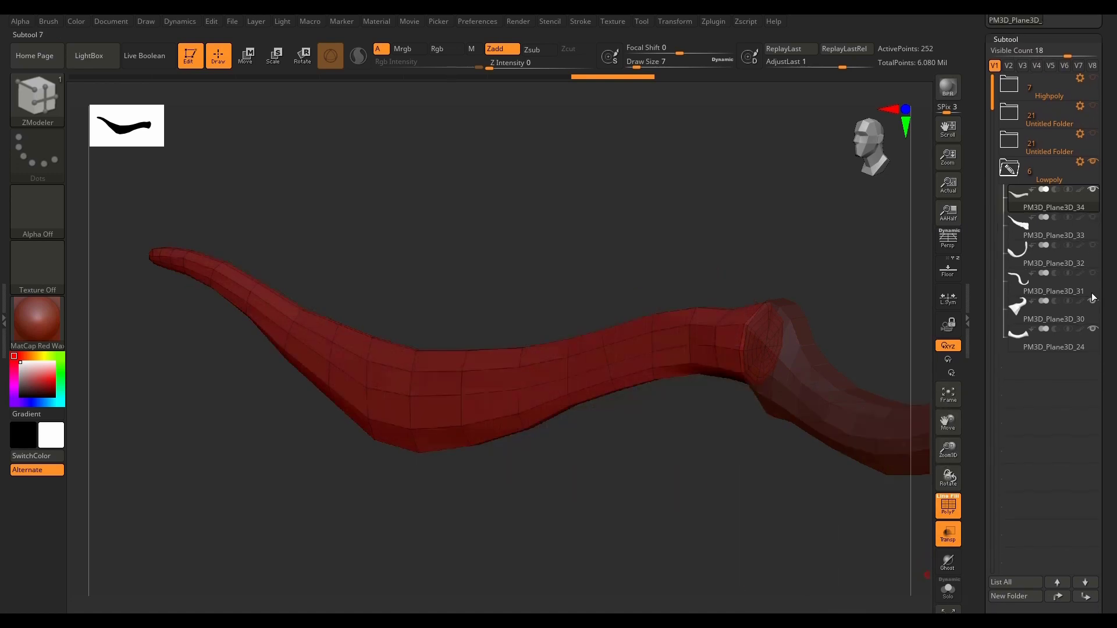
click(1093, 331)
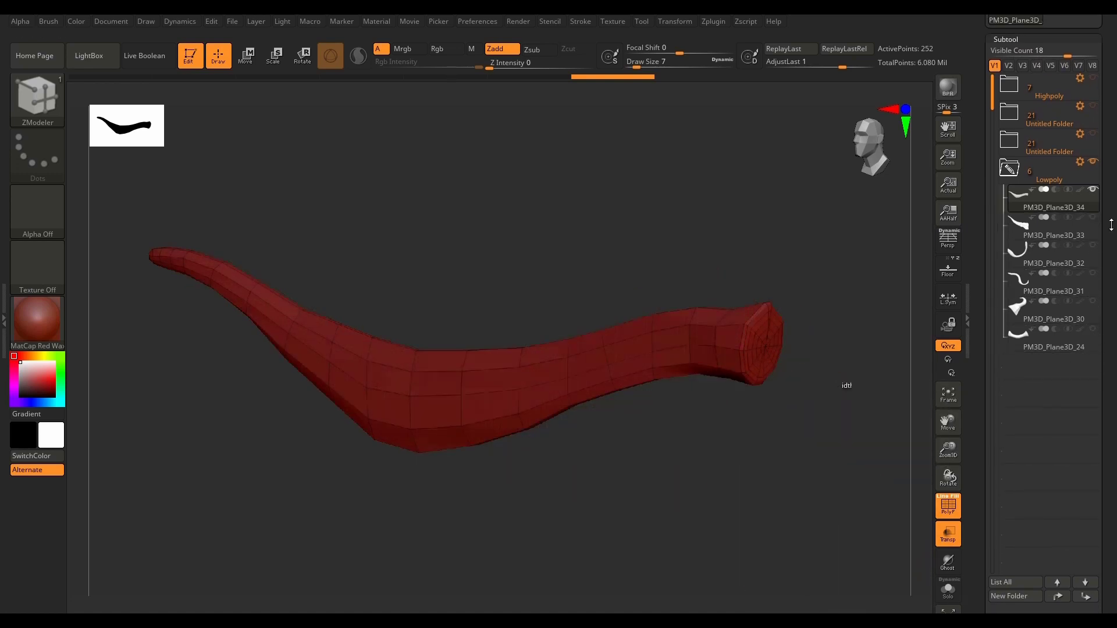
Step: Expand and show the Highpoly folder, hiding all of its subtools except PM3D_Plane3D_4
drag(1101, 203, 1101, 268)
click(1010, 150)
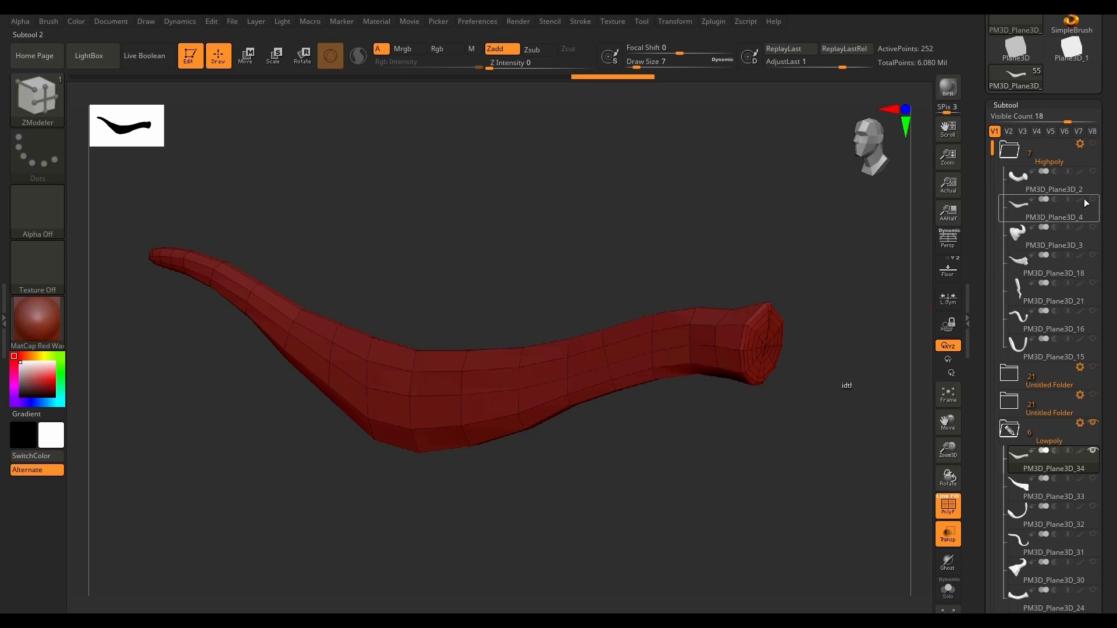
click(1093, 143)
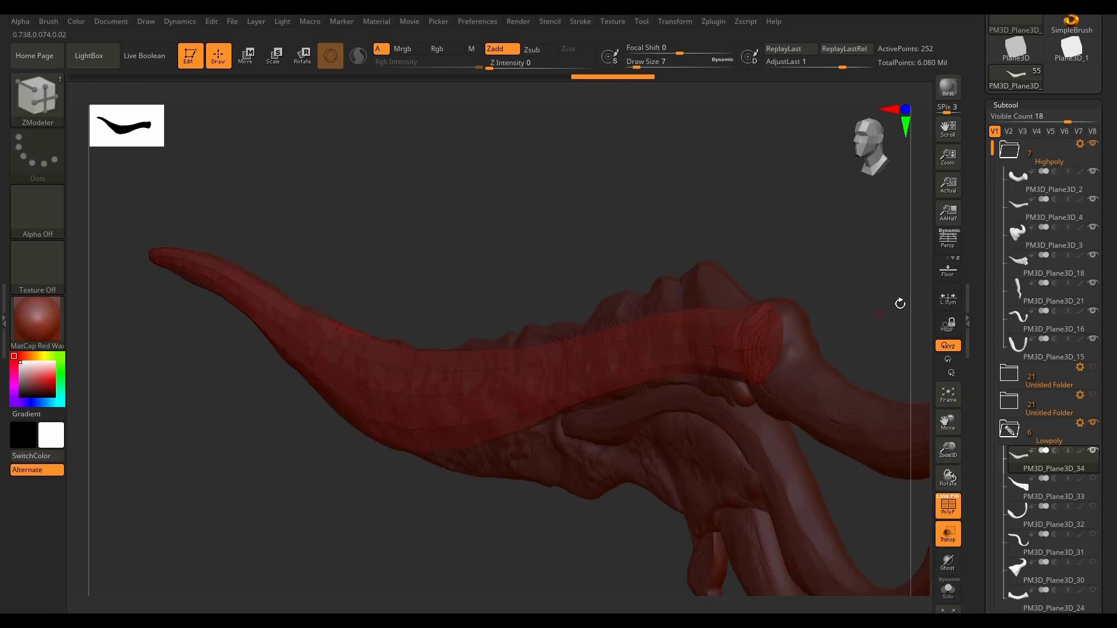
click(1094, 172)
click(1093, 228)
click(1094, 256)
click(1094, 284)
click(1094, 311)
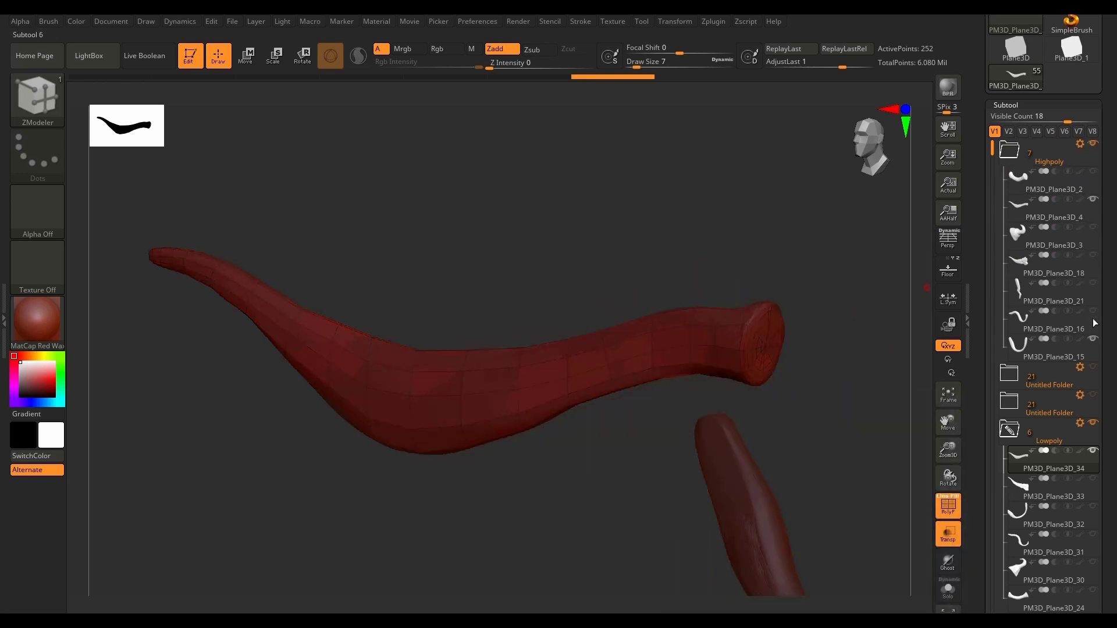
click(1093, 339)
Step: Turn off transparency and examine how the low-poly mesh overlaps its high-poly counterpart
drag(777, 485, 784, 576)
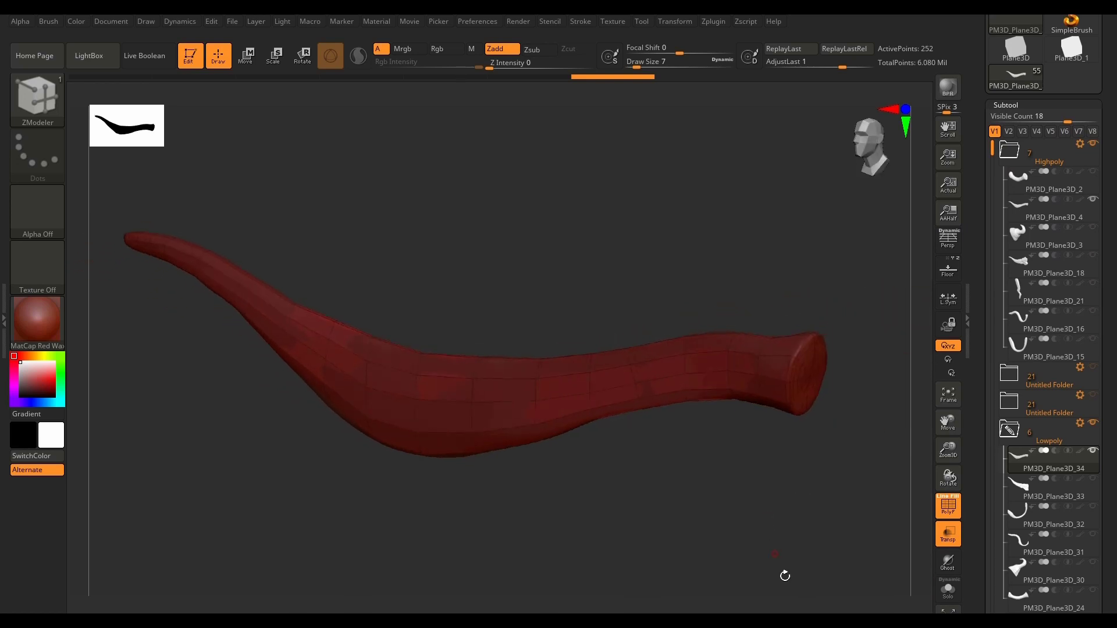
click(952, 541)
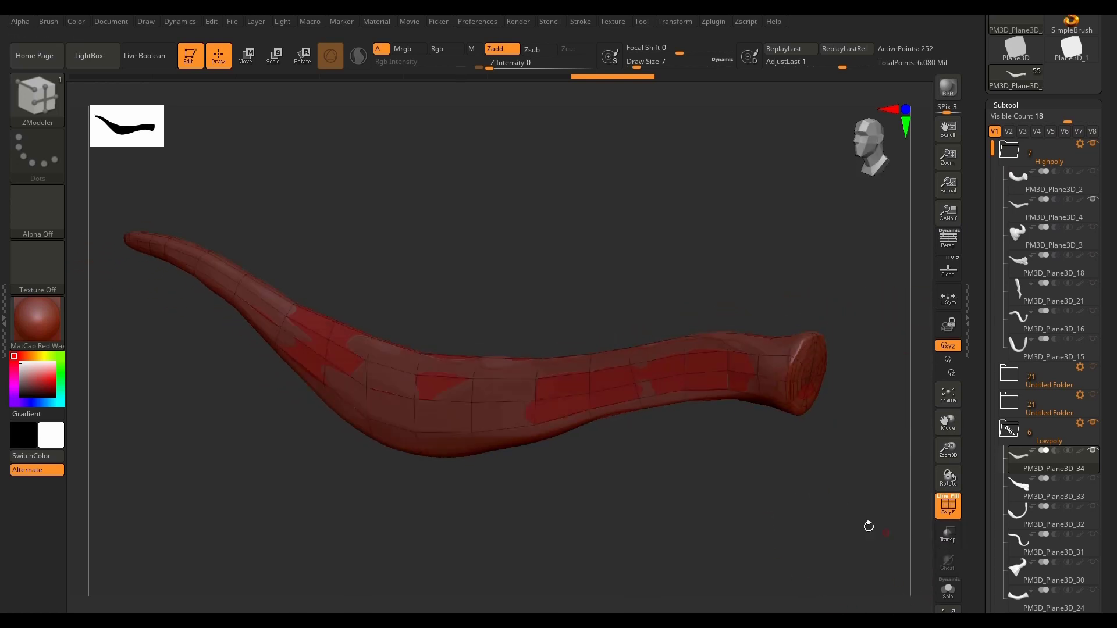
mouse_move(814, 507)
mouse_down()
mouse_move(830, 499)
mouse_move(810, 507)
mouse_move(823, 581)
mouse_up()
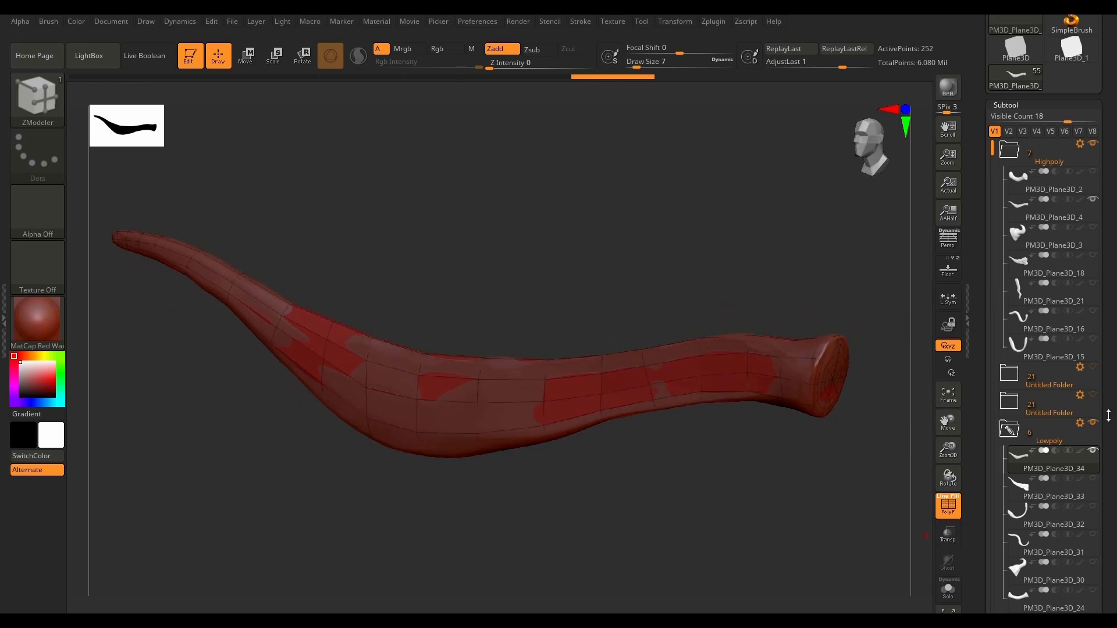
drag(867, 503, 818, 499)
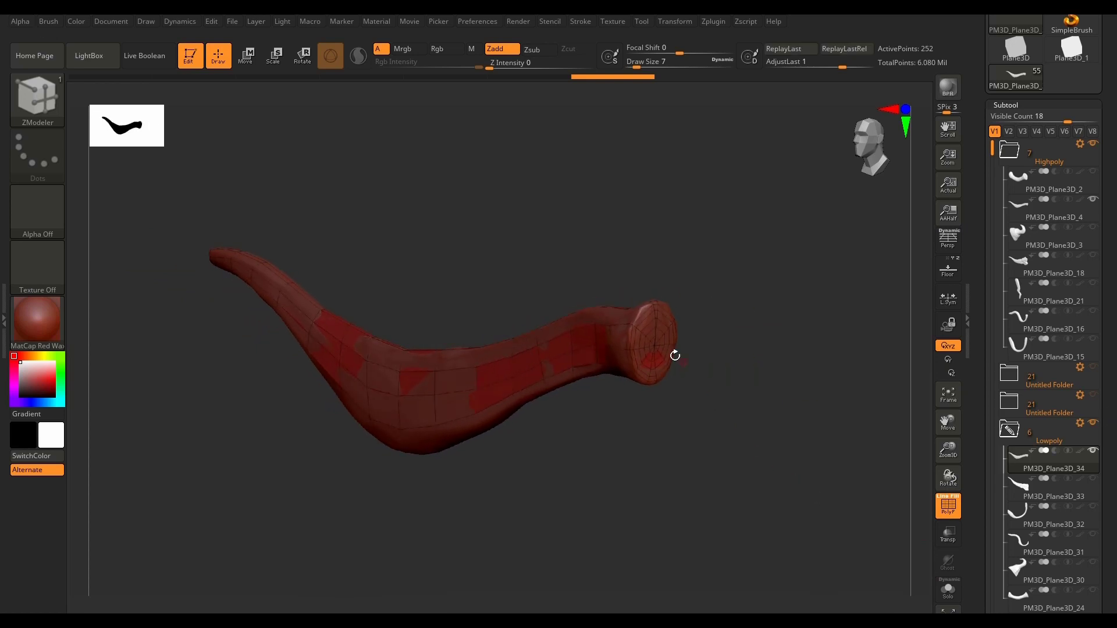
mouse_move(641, 462)
mouse_down()
mouse_move(669, 487)
mouse_move(392, 458)
mouse_up()
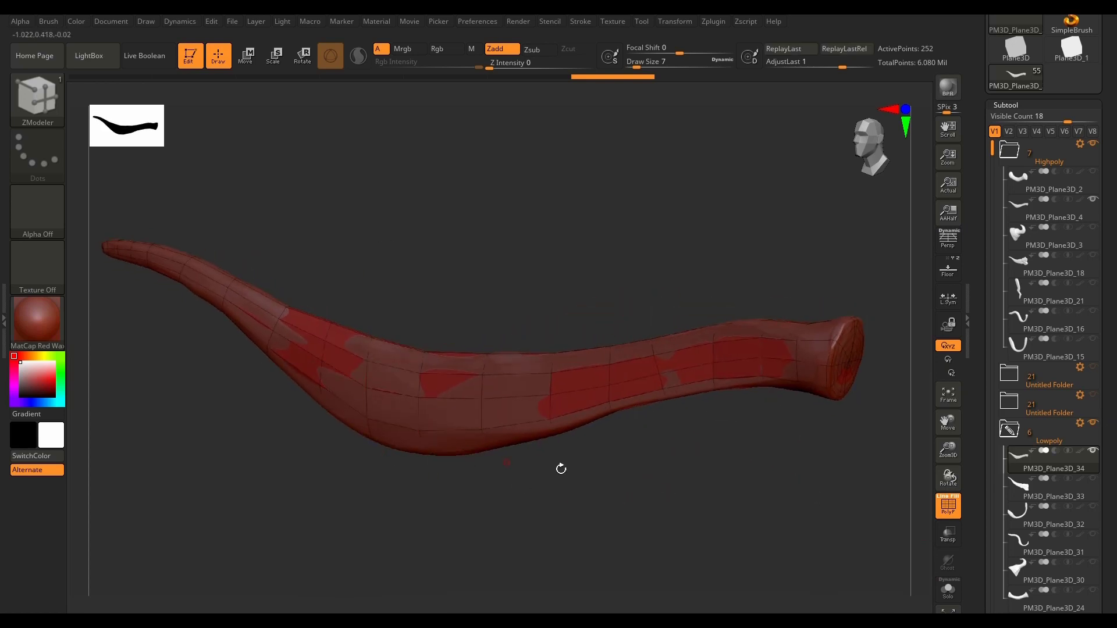
Step: Project the visible high-poly surface onto PM3D_Plane3D_34 with ProjectAll
drag(771, 512, 837, 382)
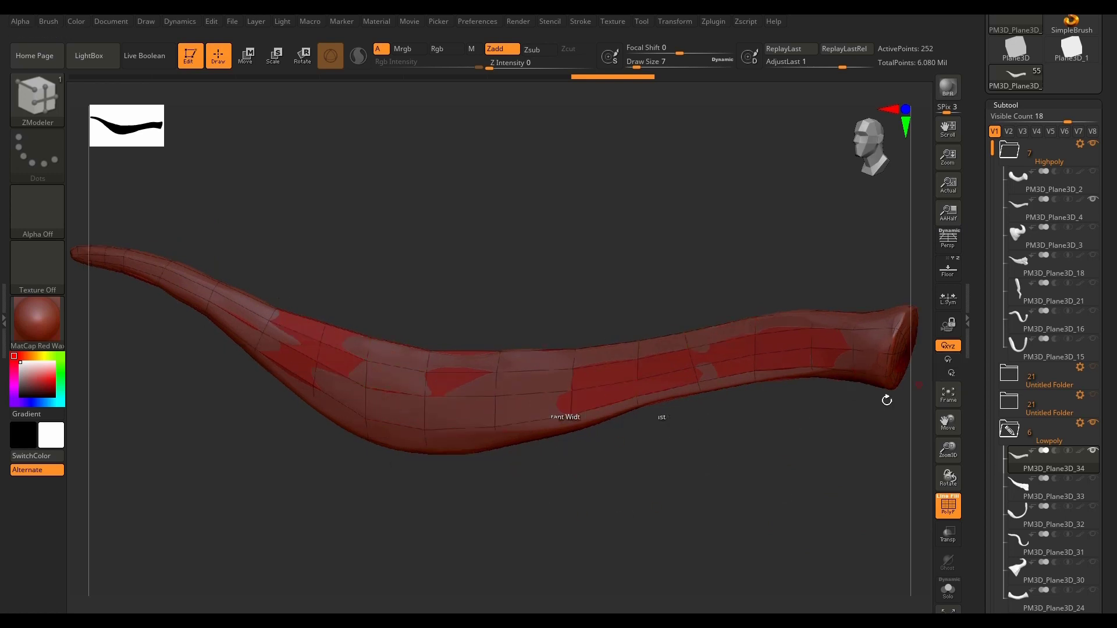
scroll(1088, 489, down, 10)
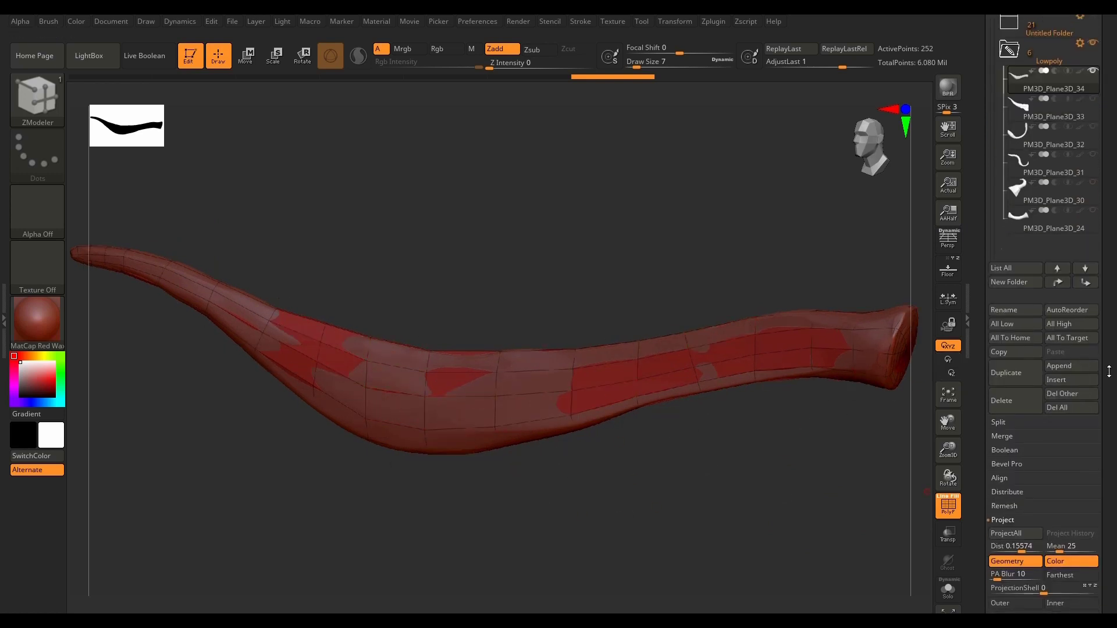
click(1023, 538)
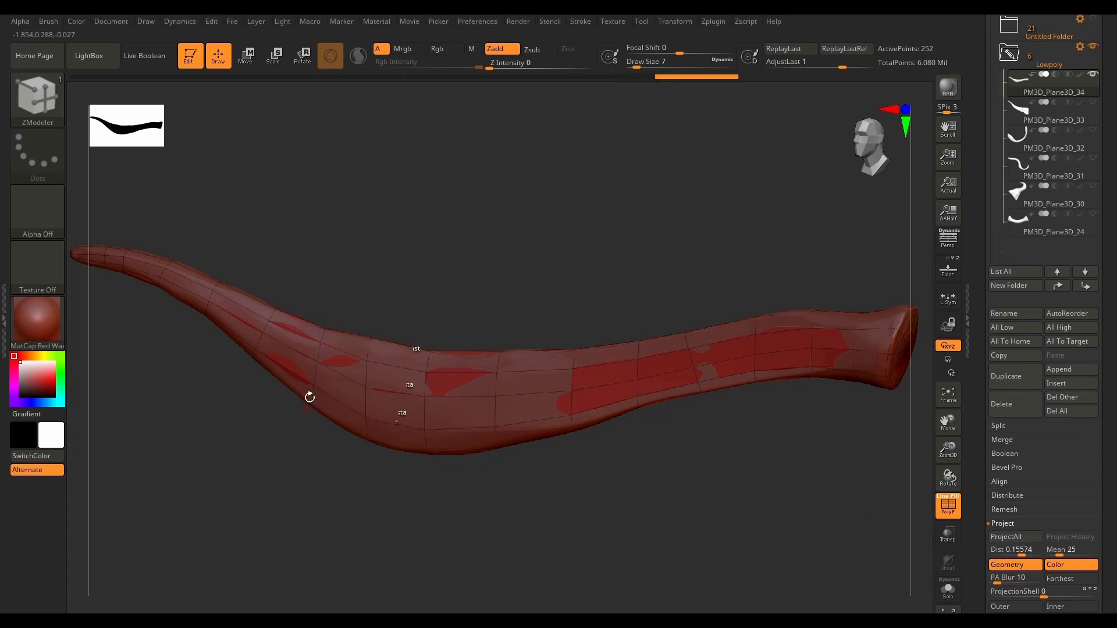
Step: Hide PM3D_Plane3D_34 and swap the visible Highpoly subtool from PM3D_Plane3D_4 to PM3D_Plane3D_2
drag(800, 488, 701, 508)
drag(1110, 204, 1109, 243)
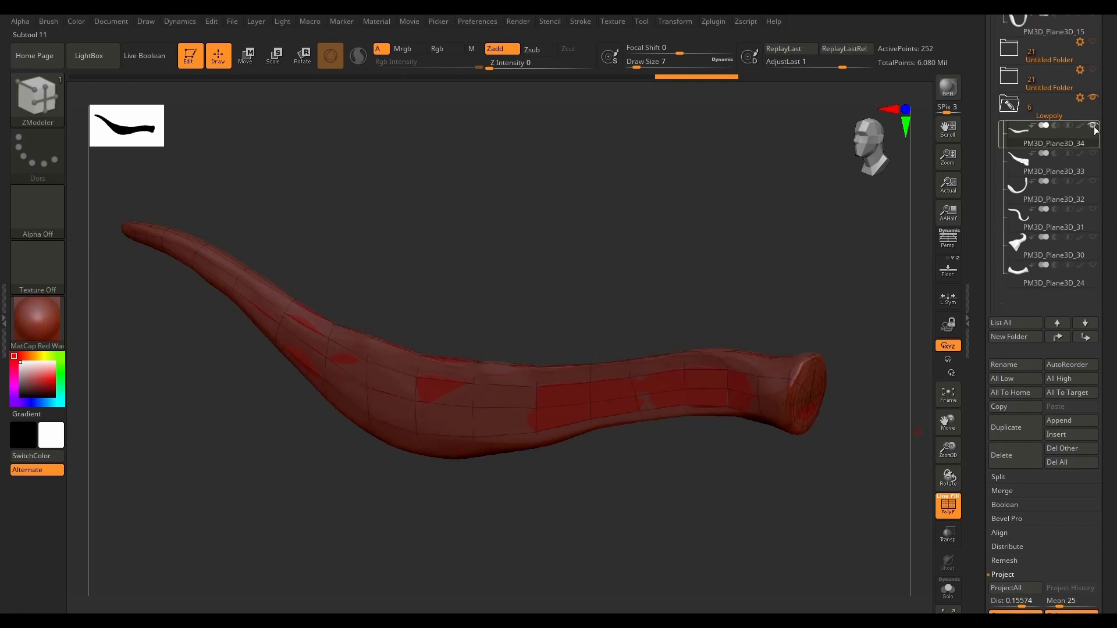
drag(1113, 170, 1102, 290)
click(1093, 265)
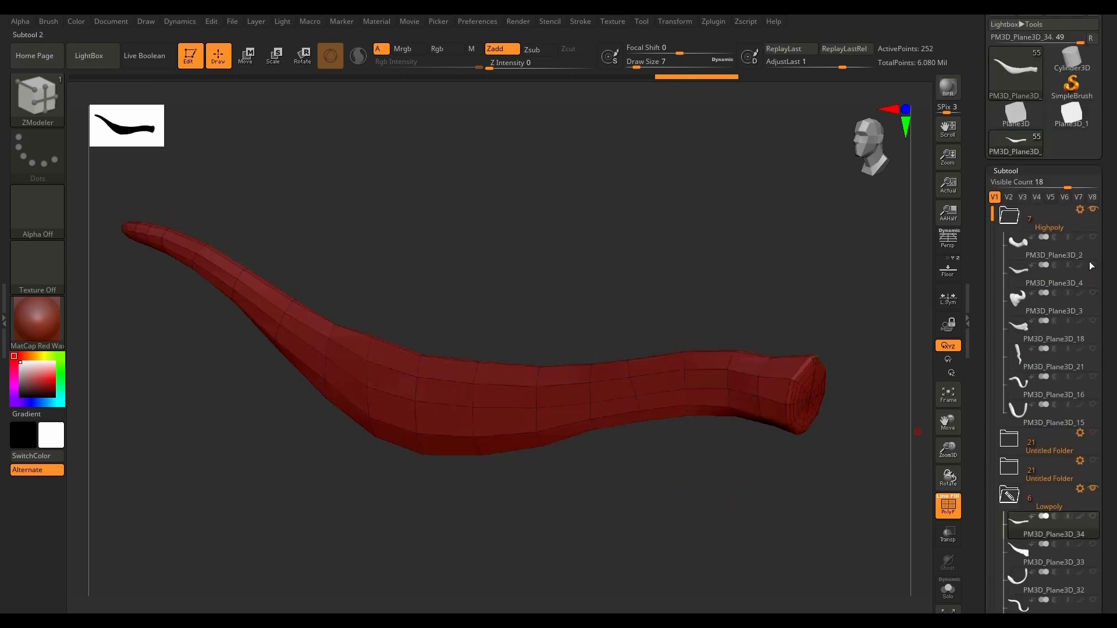
click(1093, 238)
mouse_move(1026, 254)
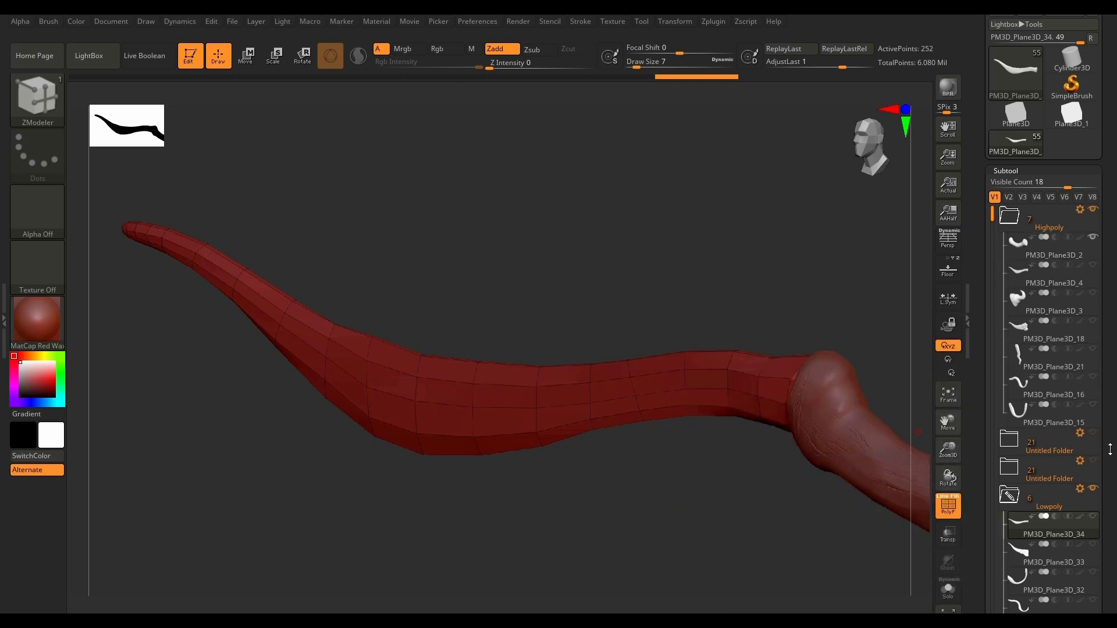
Step: Show and select PM3D_Plane3D_24 in the Lowpoly folder and bring it fully into view with its high-poly counterpart
scroll(1047, 408, down, 3)
click(1066, 485)
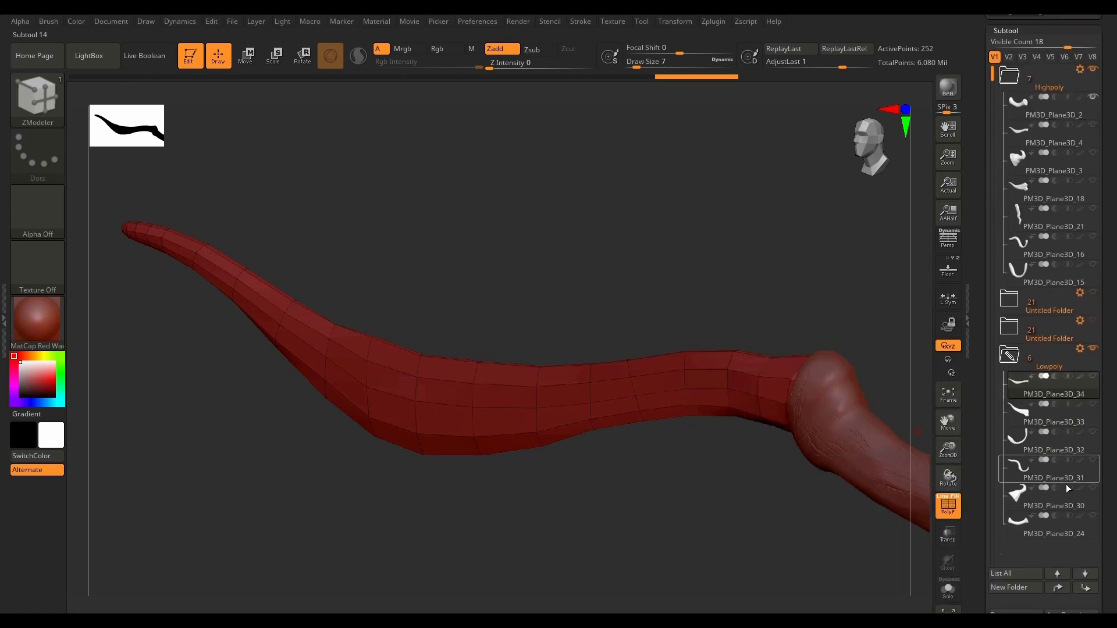
click(1026, 527)
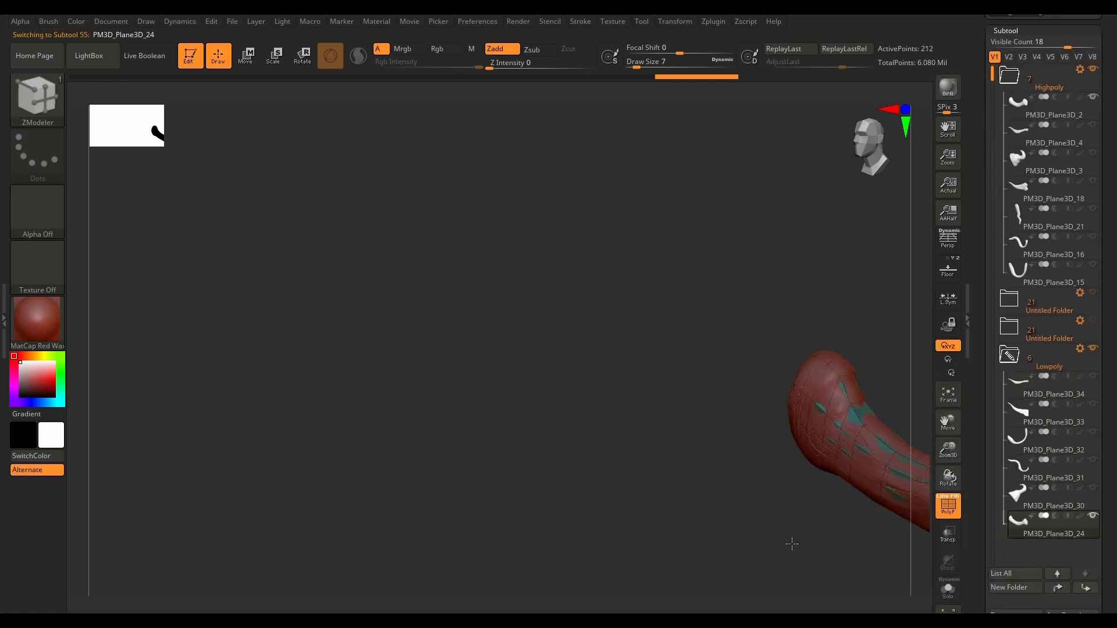
shift+drag(792, 544, 814, 519)
alt+drag(786, 434, 245, 324)
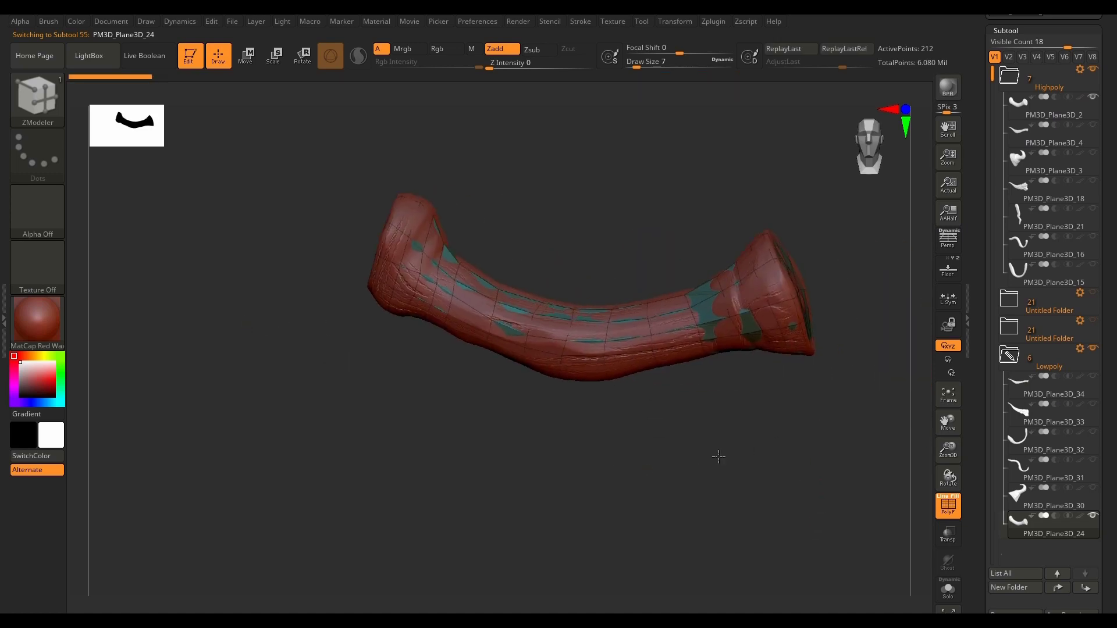
drag(718, 457, 731, 453)
alt+drag(703, 366, 654, 484)
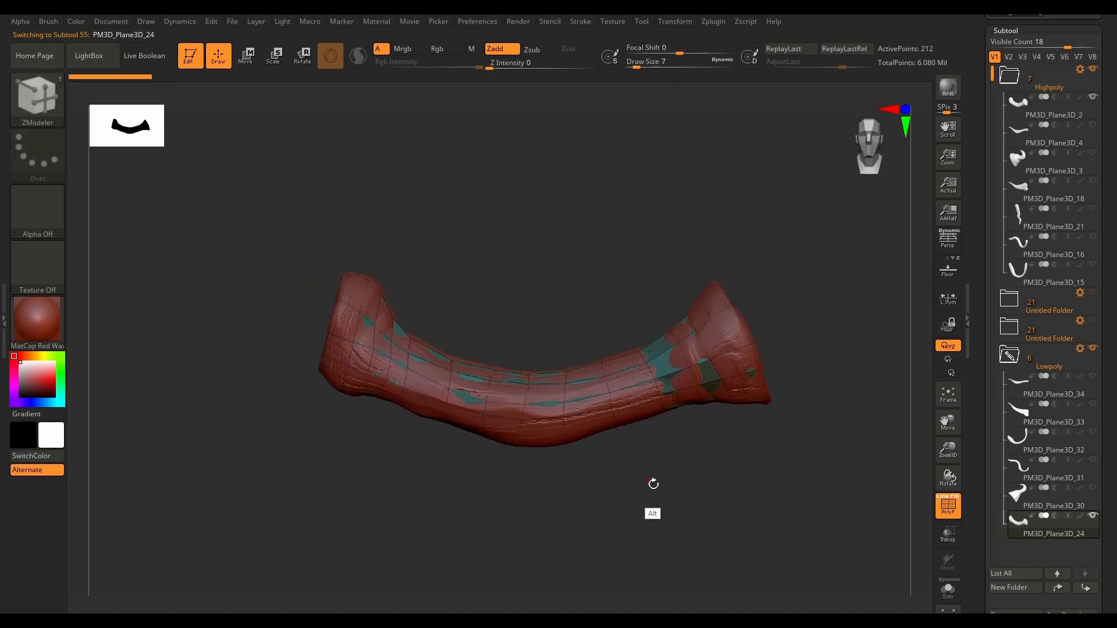
Step: Turn on transparency and examine how PM3D_Plane3D_24 lines up with the high-poly surface along its whole length
click(945, 543)
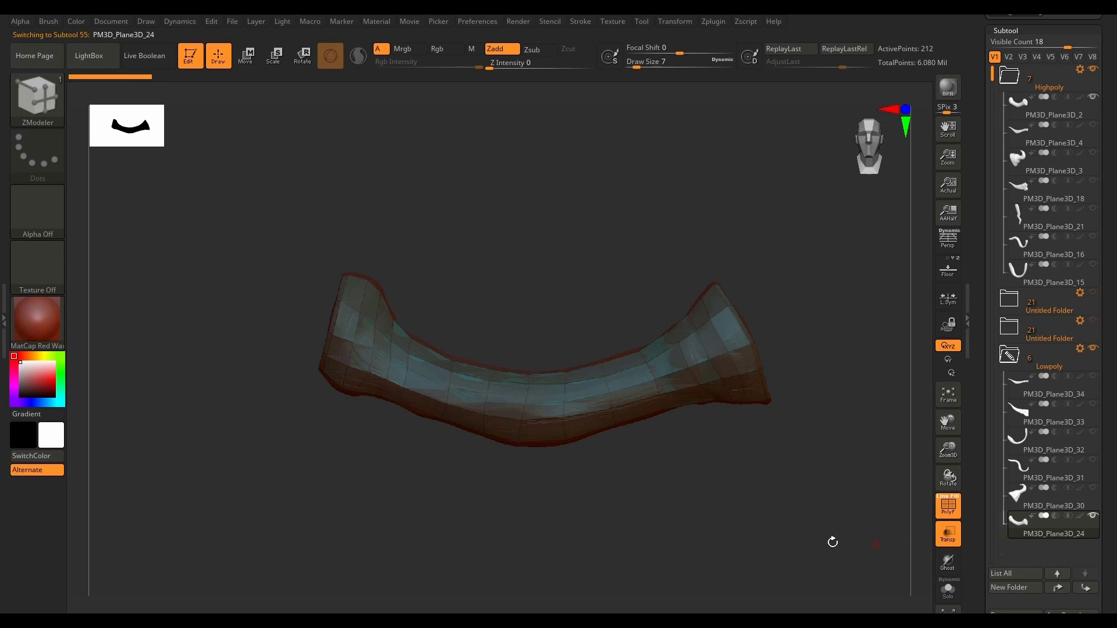
alt+right_drag(465, 306, 407, 312)
ctrl+right_drag(488, 395, 561, 312)
key(f)
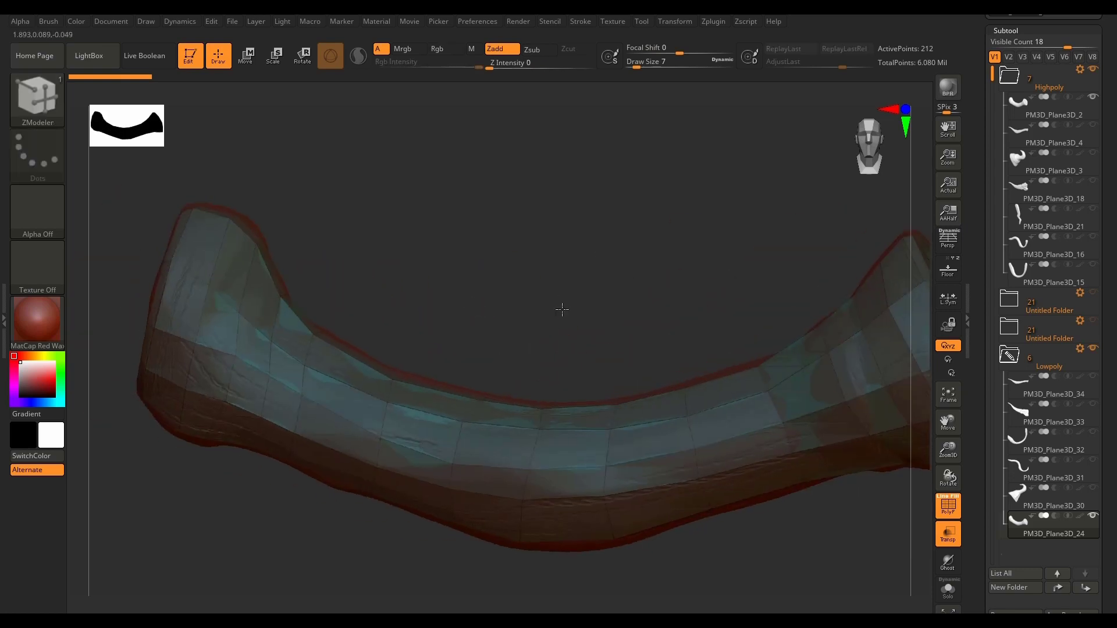
shift+right_drag(571, 356, 566, 372)
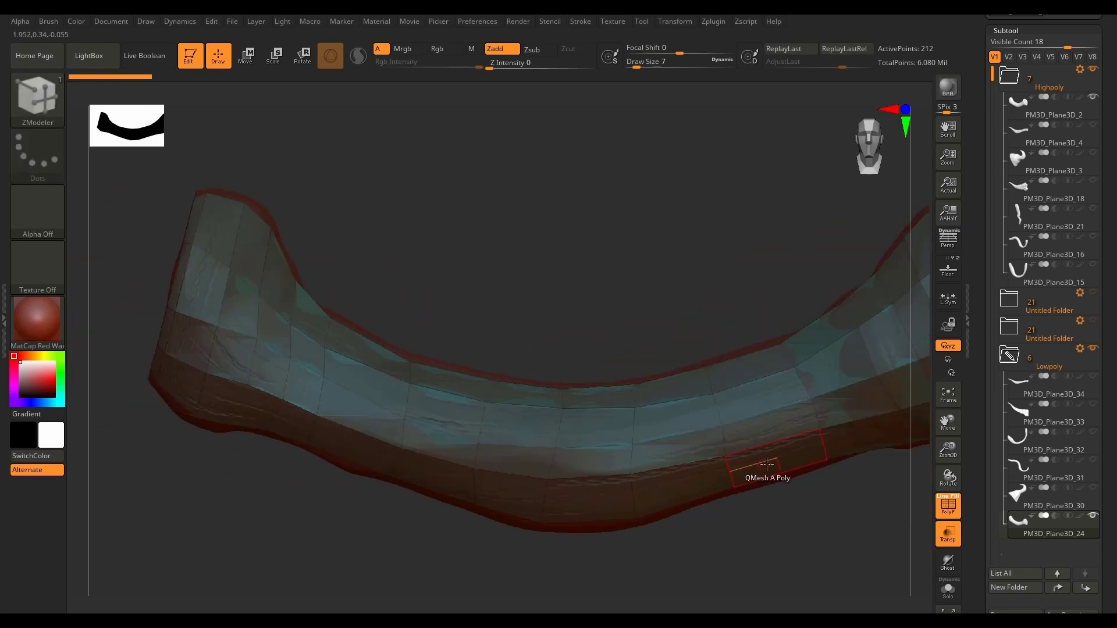
alt+right_drag(751, 465, 663, 480)
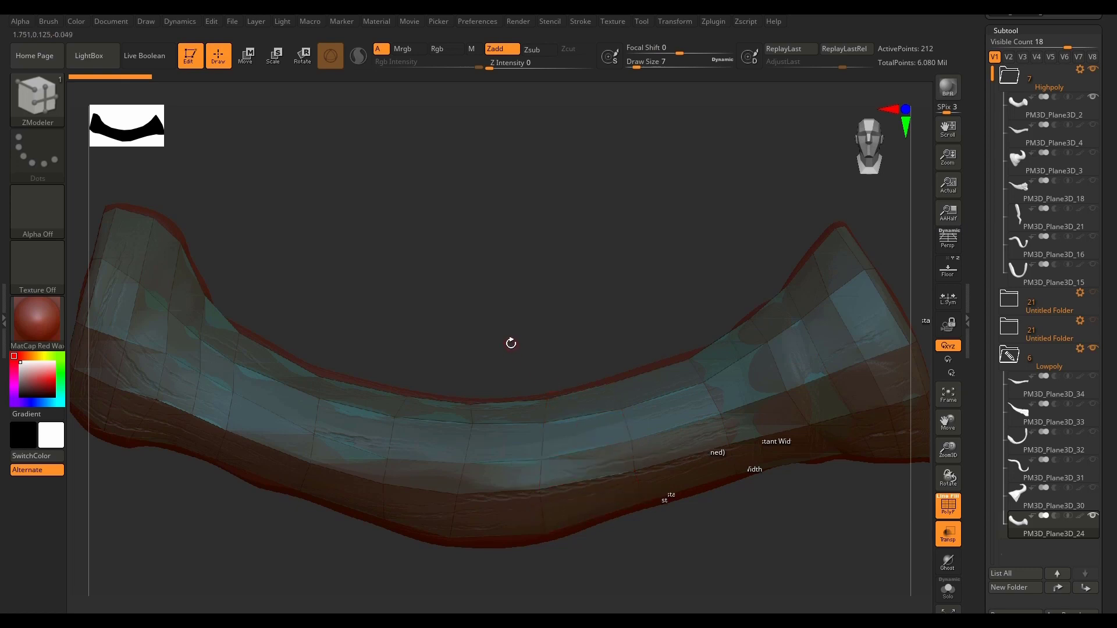
drag(514, 343, 539, 348)
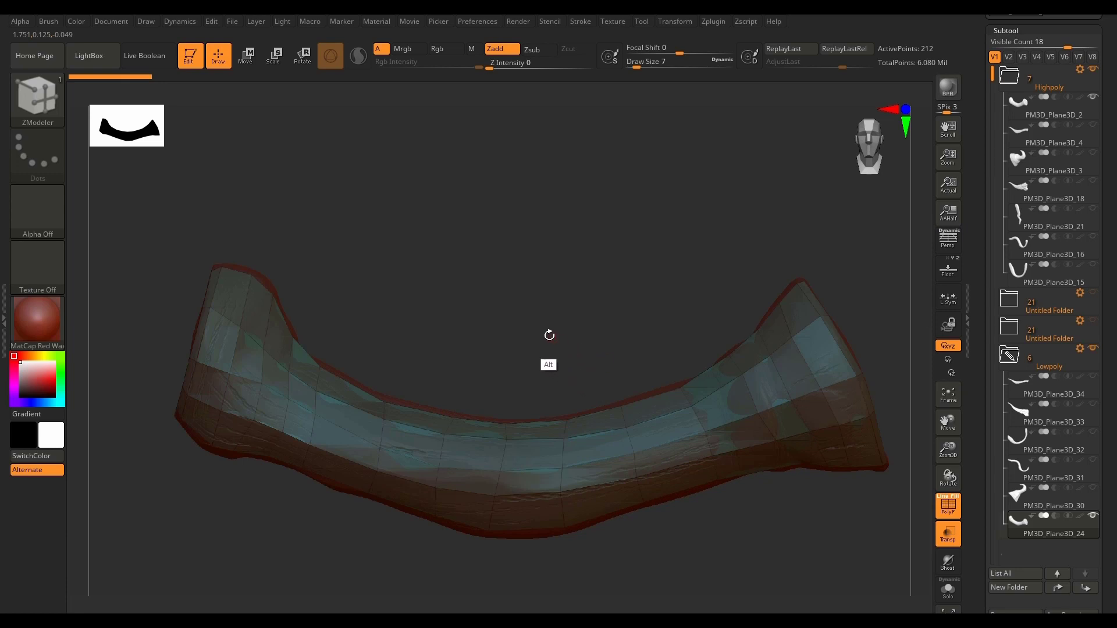
alt+drag(565, 354, 506, 317)
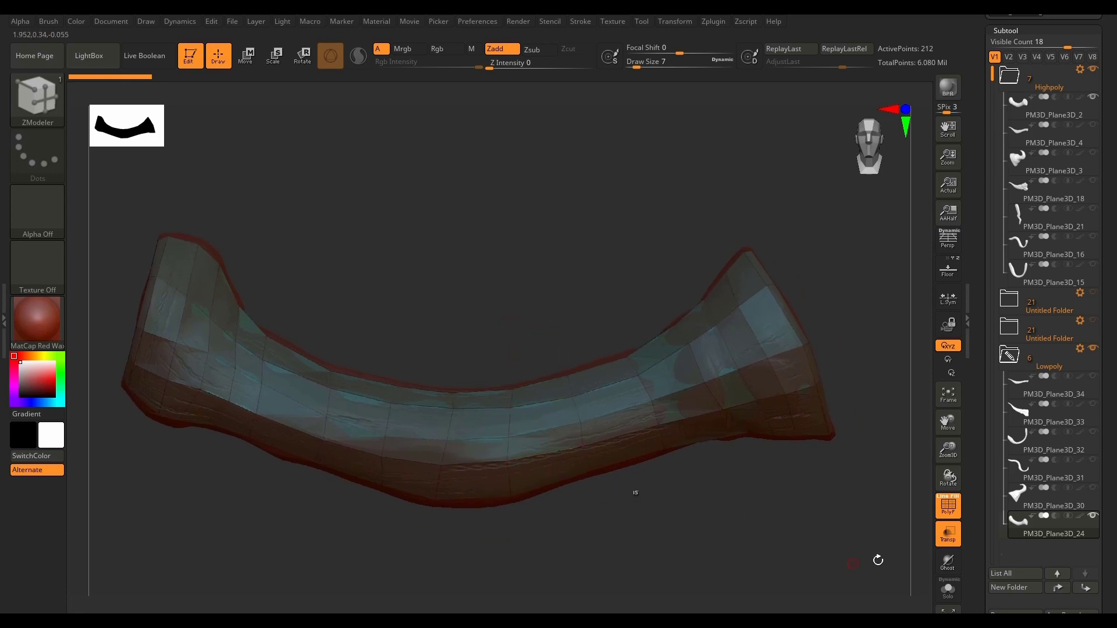
Step: Subdivide PM3D_Plane3D_24 once and set its subdivision level to SDiv 2
scroll(1106, 425, down, 10)
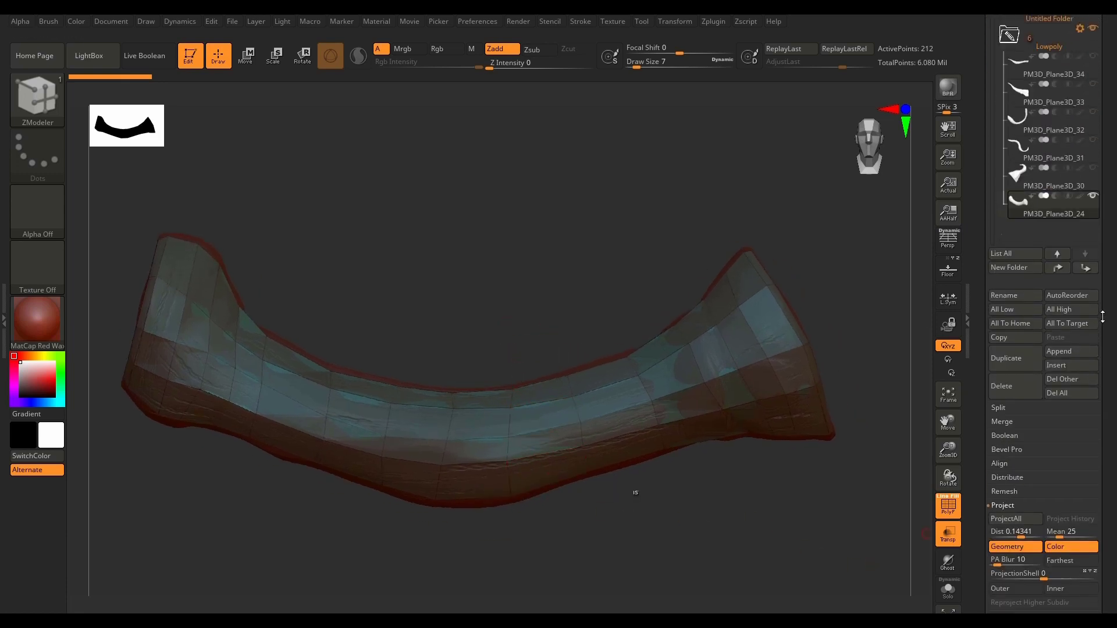
scroll(1099, 413, down, 1)
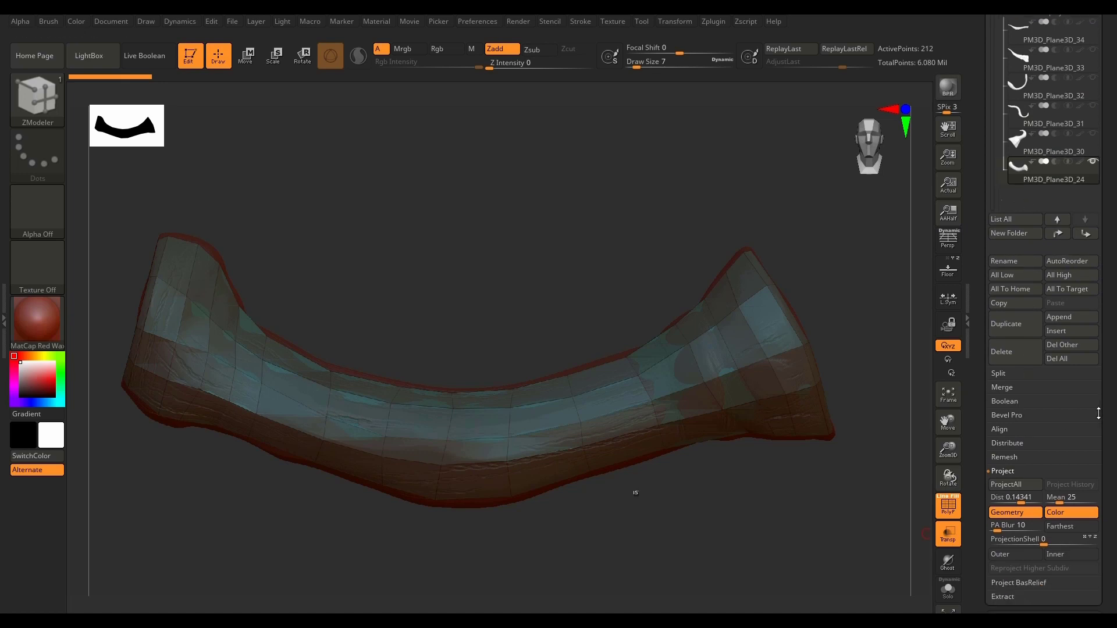
key(ctrl)
key(shift)
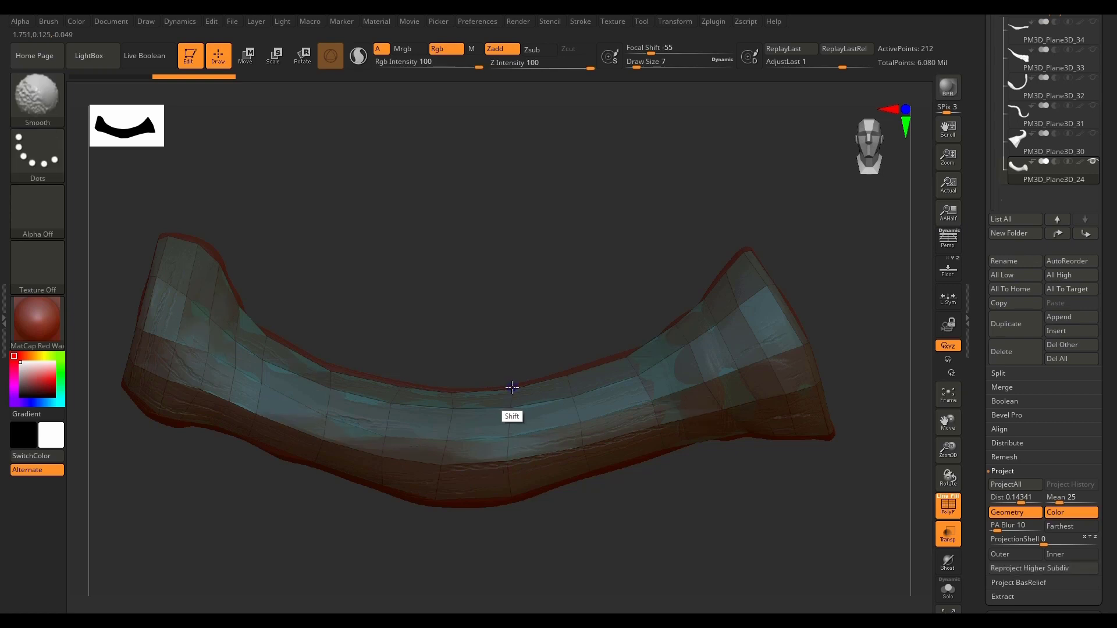
key(shift)
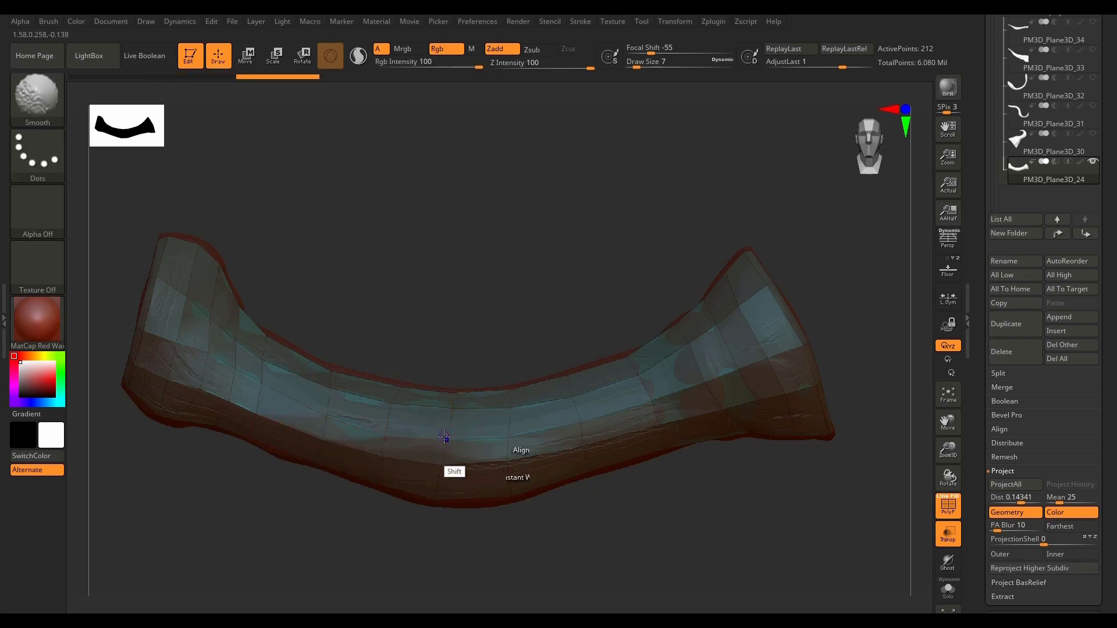
key(shift+f)
key(shift+f)
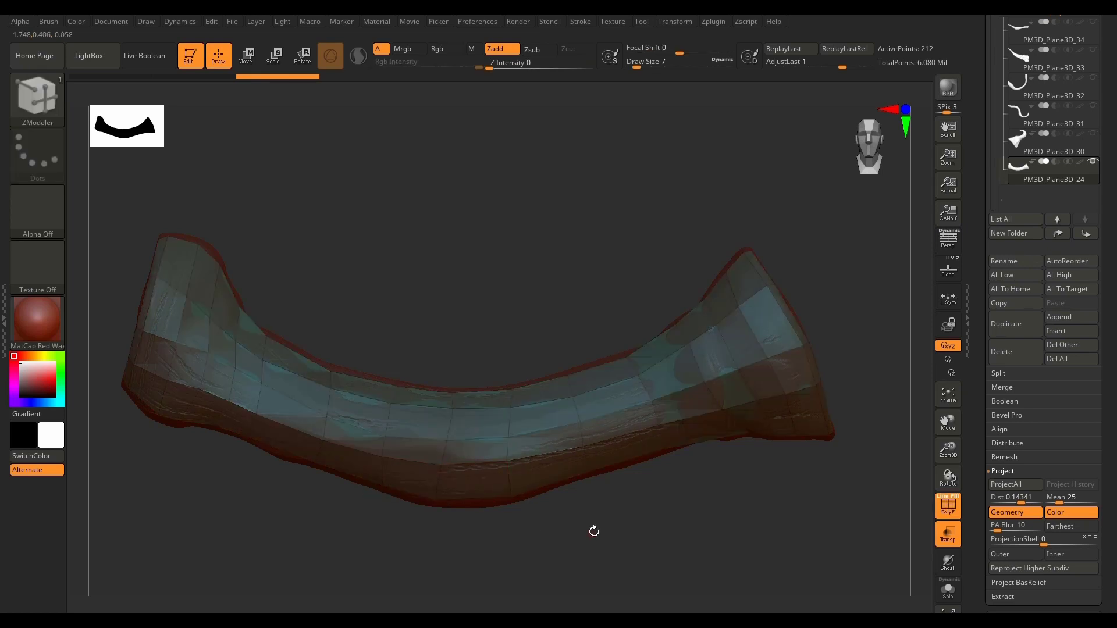
drag(1108, 503, 1106, 405)
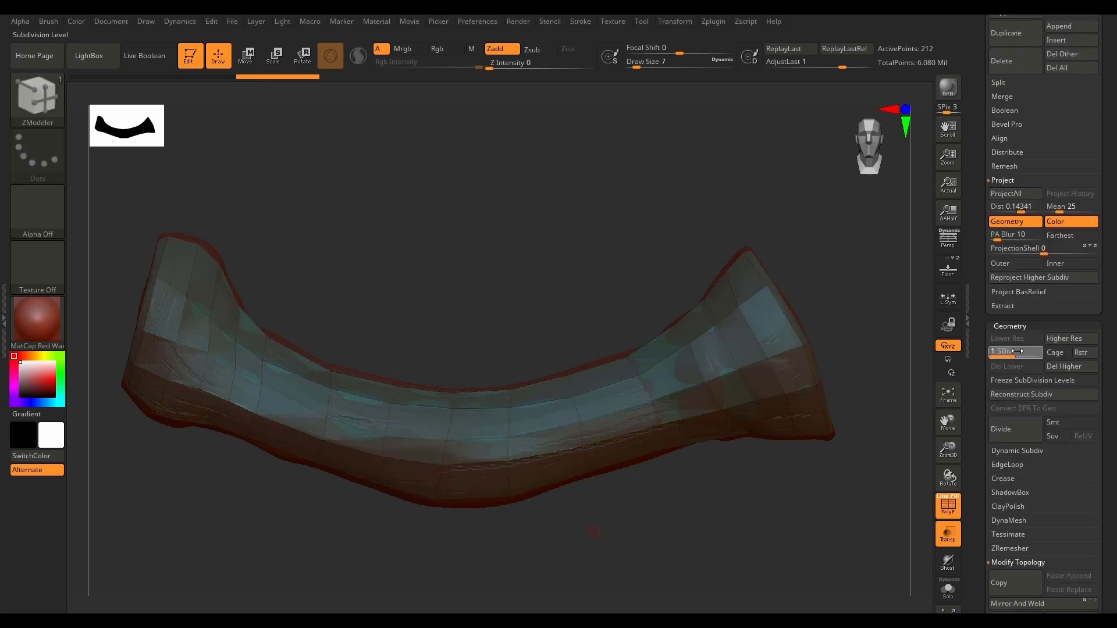
drag(1016, 351, 1041, 352)
key(shift+f)
key(shift+f)
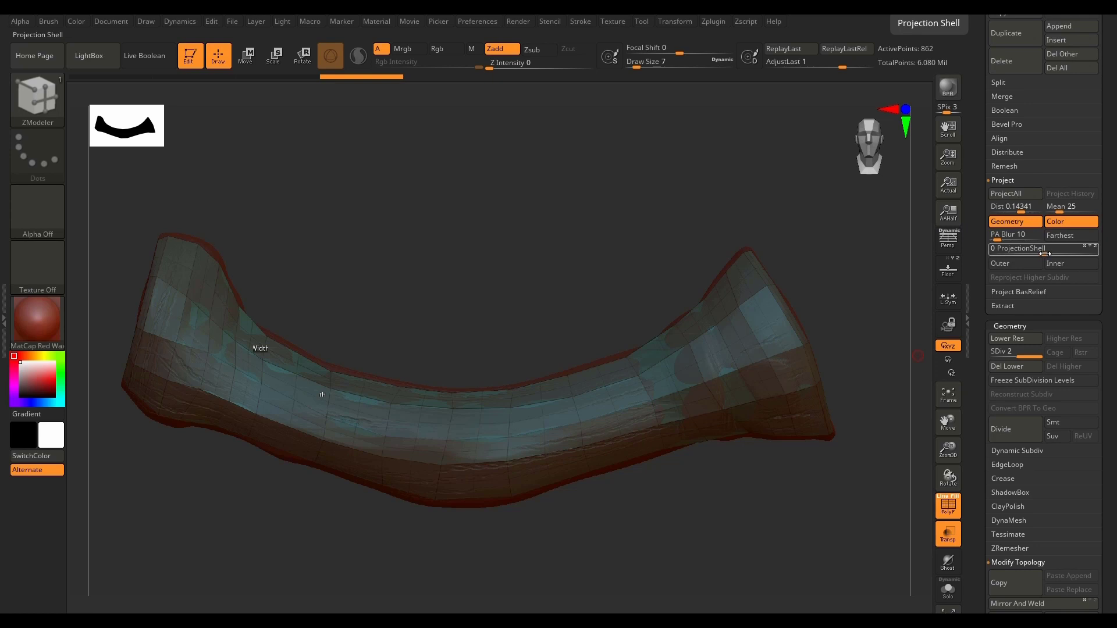
Step: Project PM3D_Plane3D_24 onto the high-poly mesh with ProjectionShell 0.00414 and Inner enabled, and turn transparency off
drag(1046, 254, 1060, 252)
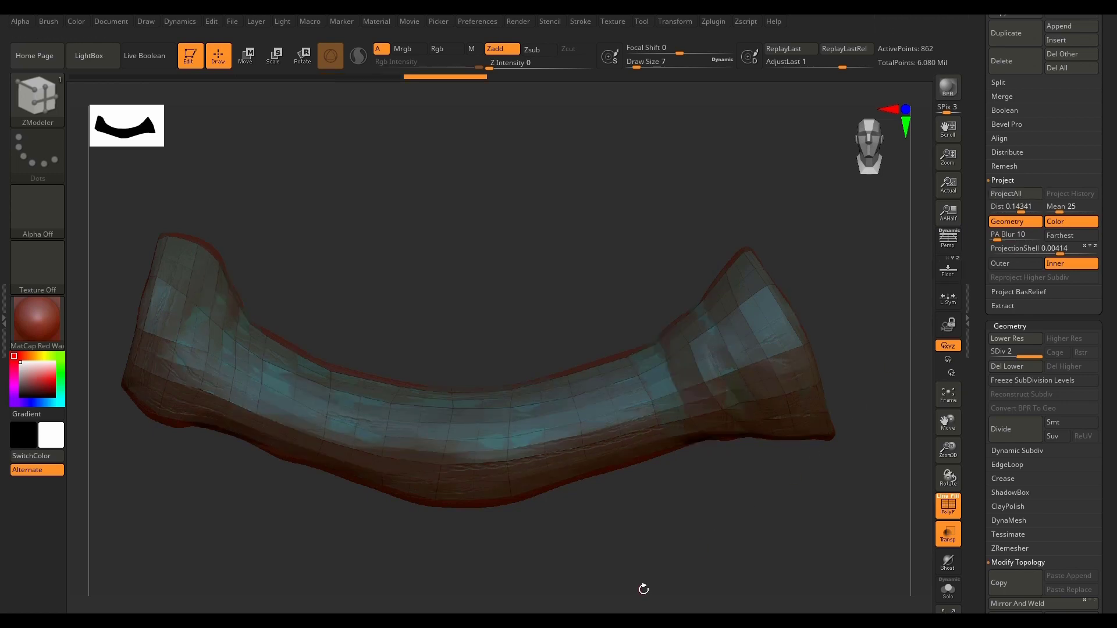
drag(638, 572, 612, 553)
click(951, 549)
drag(810, 516, 850, 509)
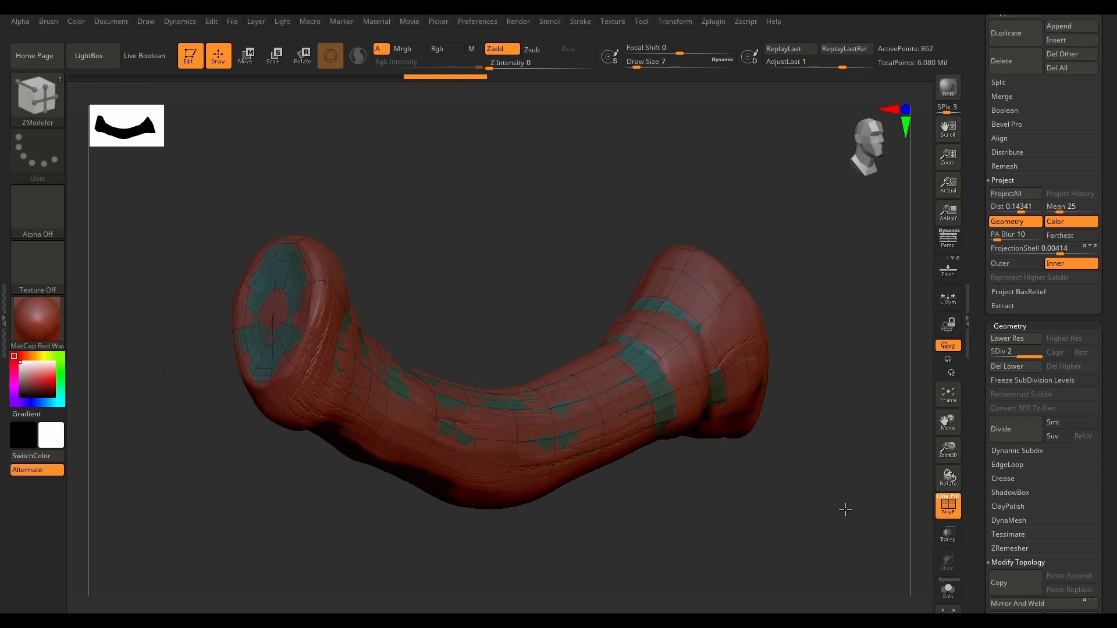
Step: Isolate PM3D_Plane3D_24 with Solo and inspect the projected mesh and both end caps from several angles
click(948, 589)
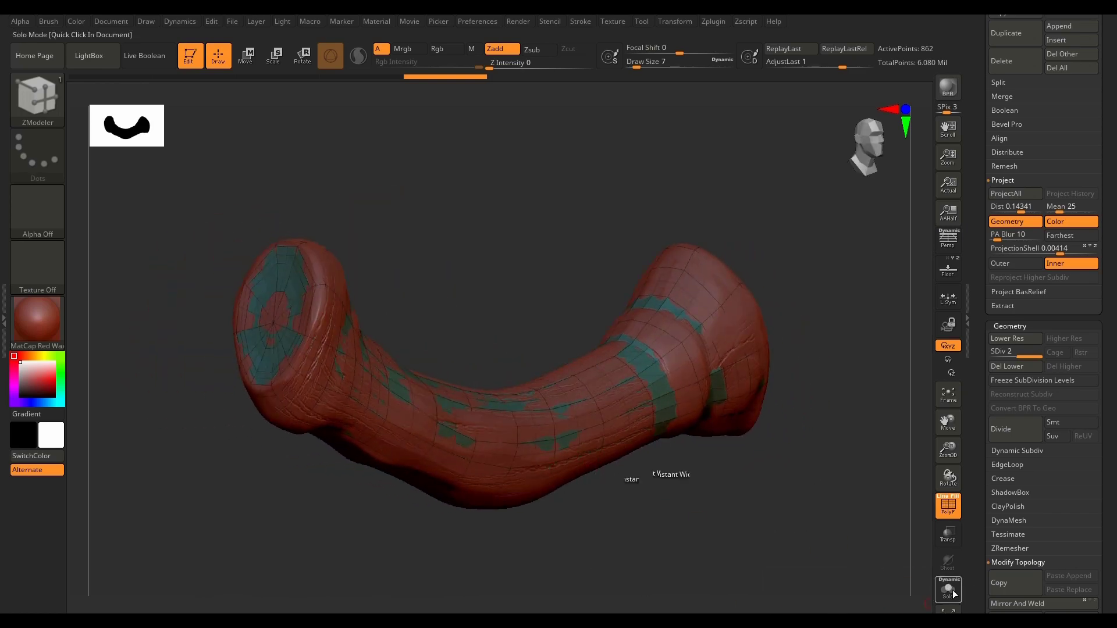
drag(691, 556, 498, 305)
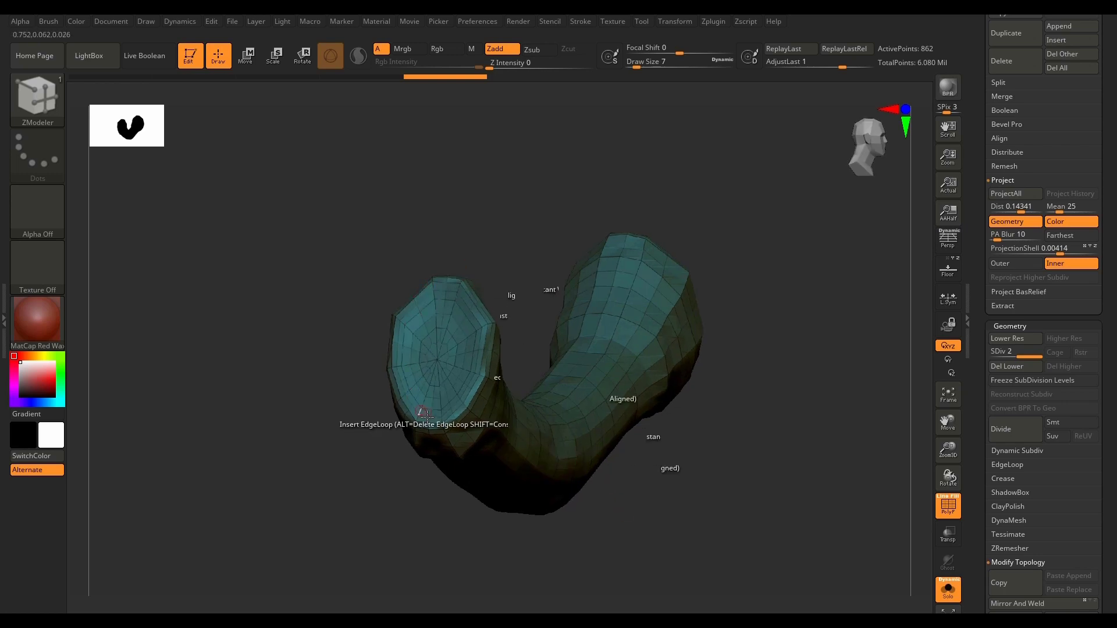
drag(427, 415, 689, 500)
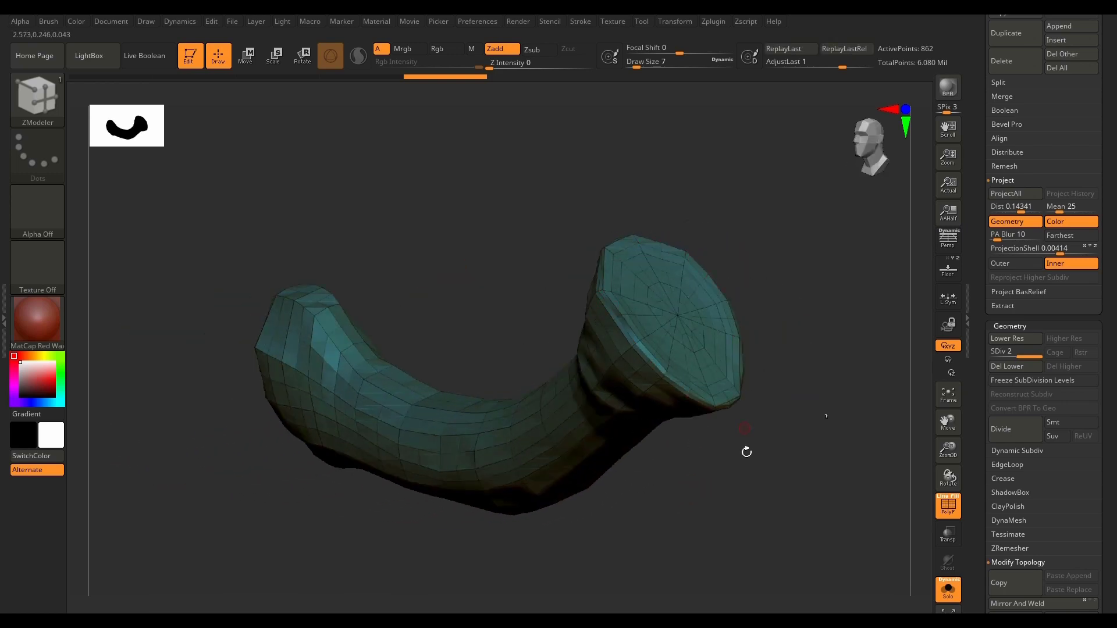
drag(746, 452, 801, 477)
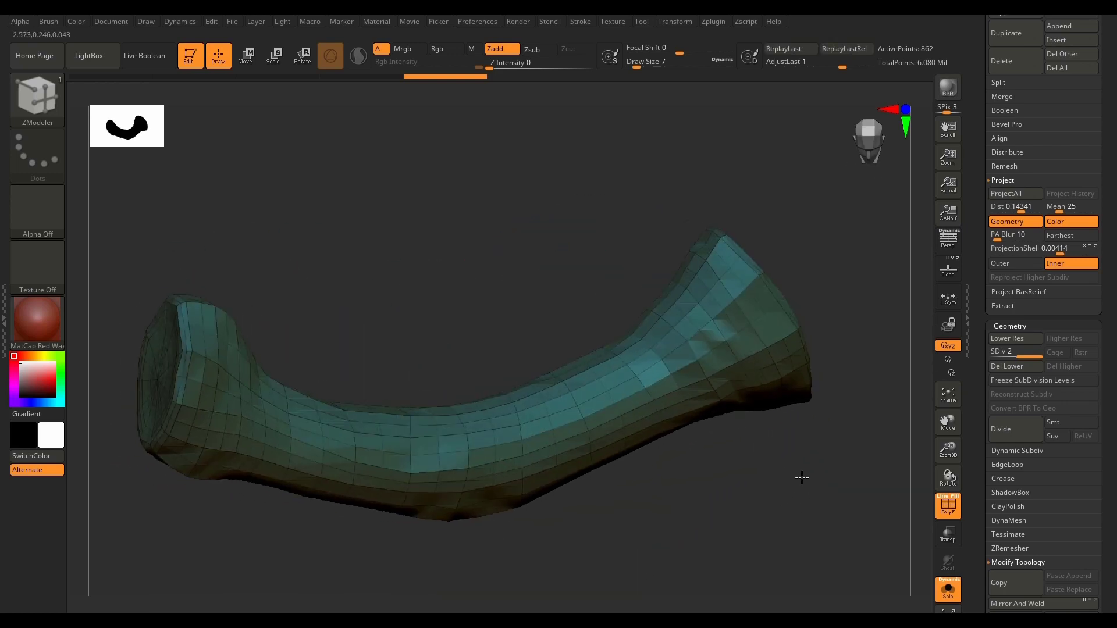
Step: Switch to low-poly PM3D_Plane3D_30, showing it with only high-poly PM3D_Plane3D_3, and turn off Solo
drag(1108, 236, 1099, 360)
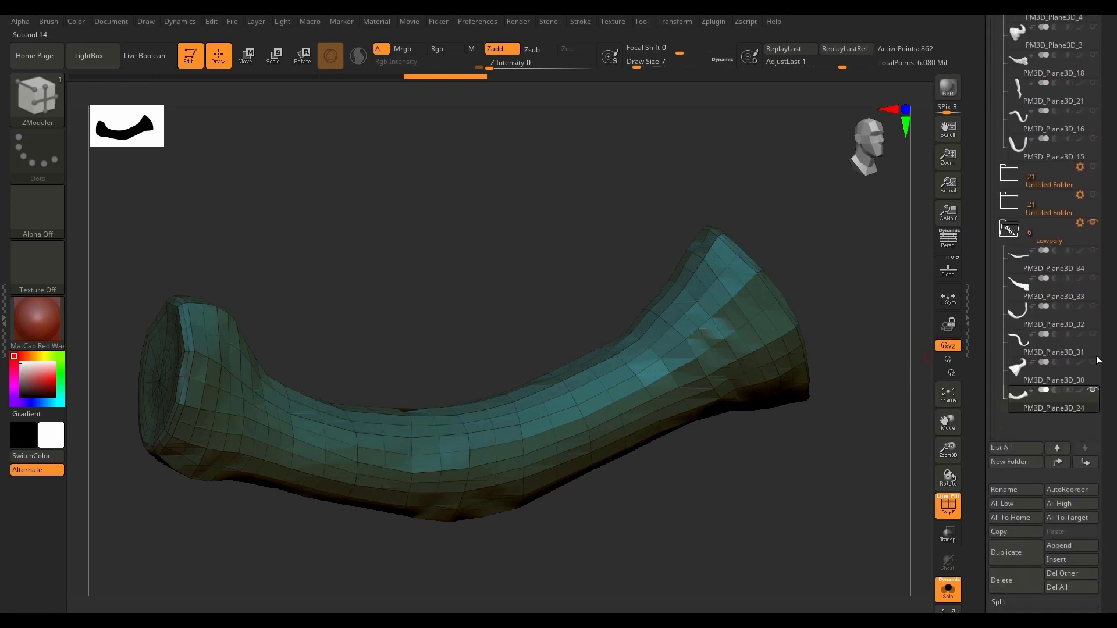
click(1025, 373)
drag(1102, 314, 1101, 363)
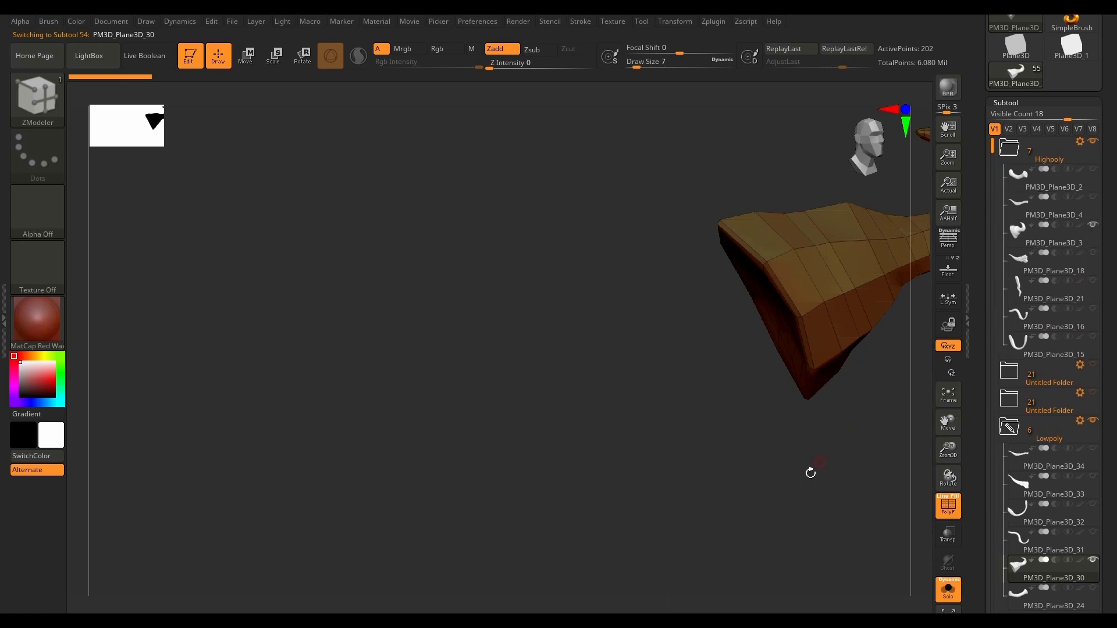
key(f)
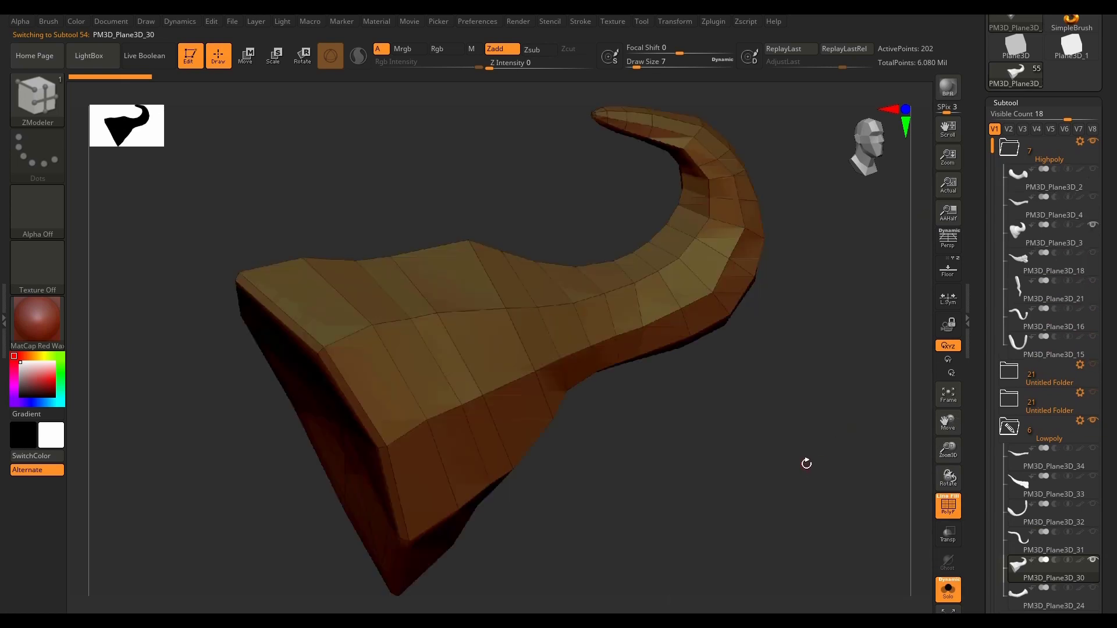
click(948, 596)
drag(717, 521, 697, 562)
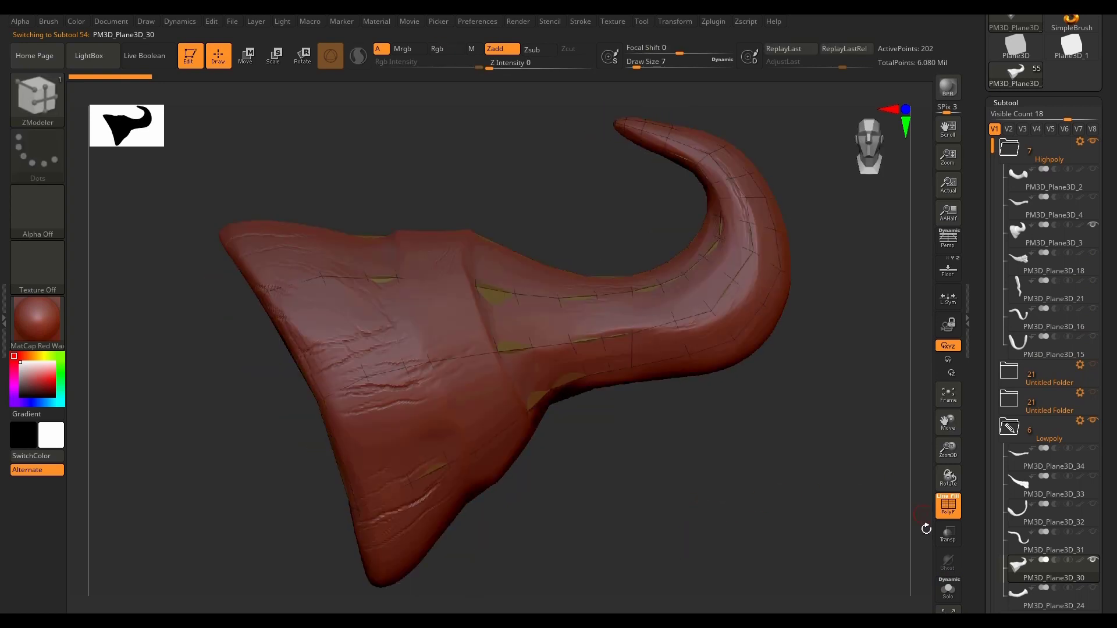
Step: Subdivide PM3D_Plane3D_30 once and project it onto the high-poly mesh with ProjectAll, using transparency to compare the fit
click(948, 534)
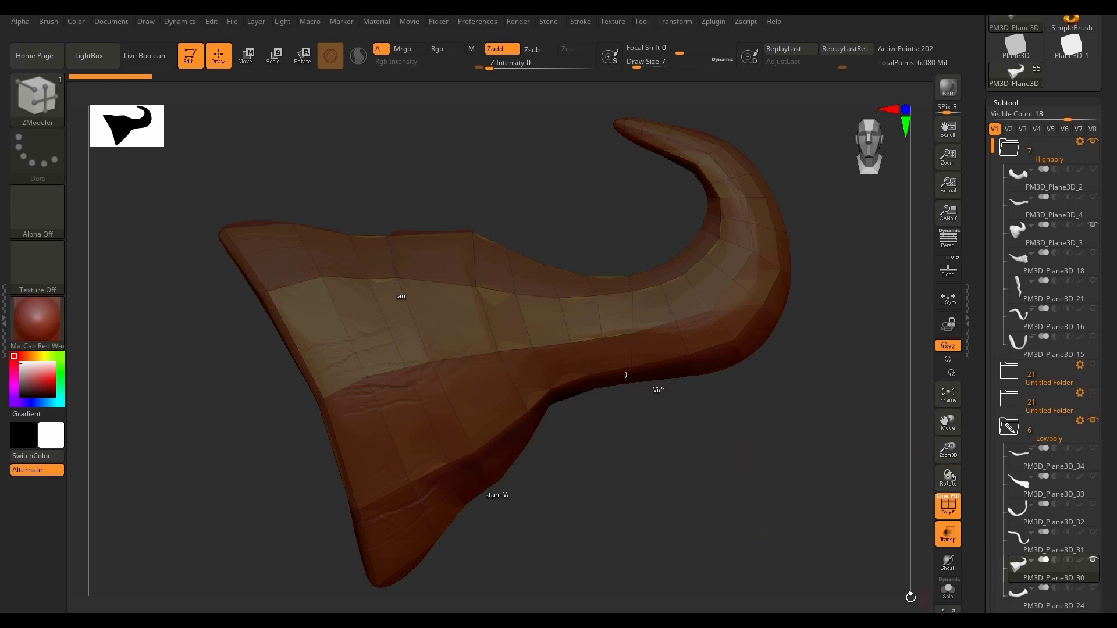
key(ctrl+d)
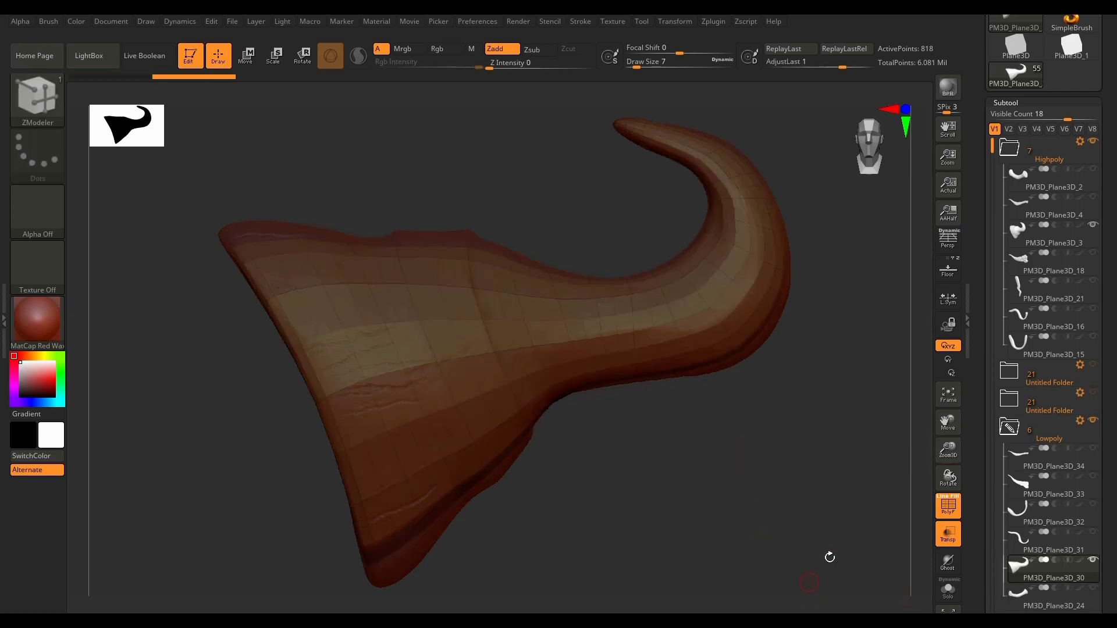
scroll(1054, 463, down, 7)
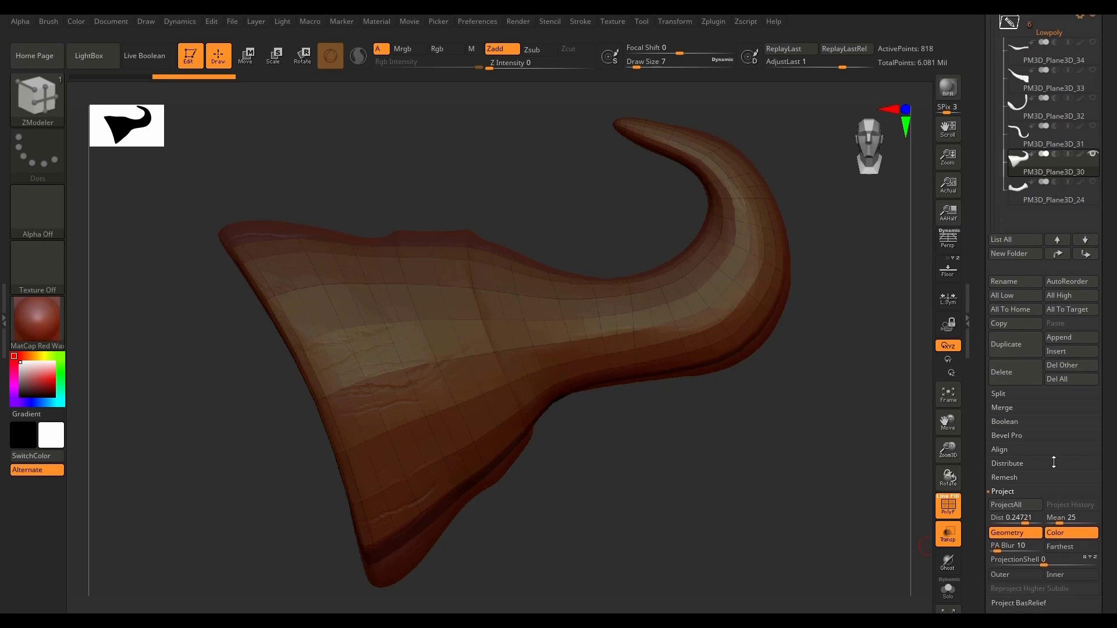
click(1026, 506)
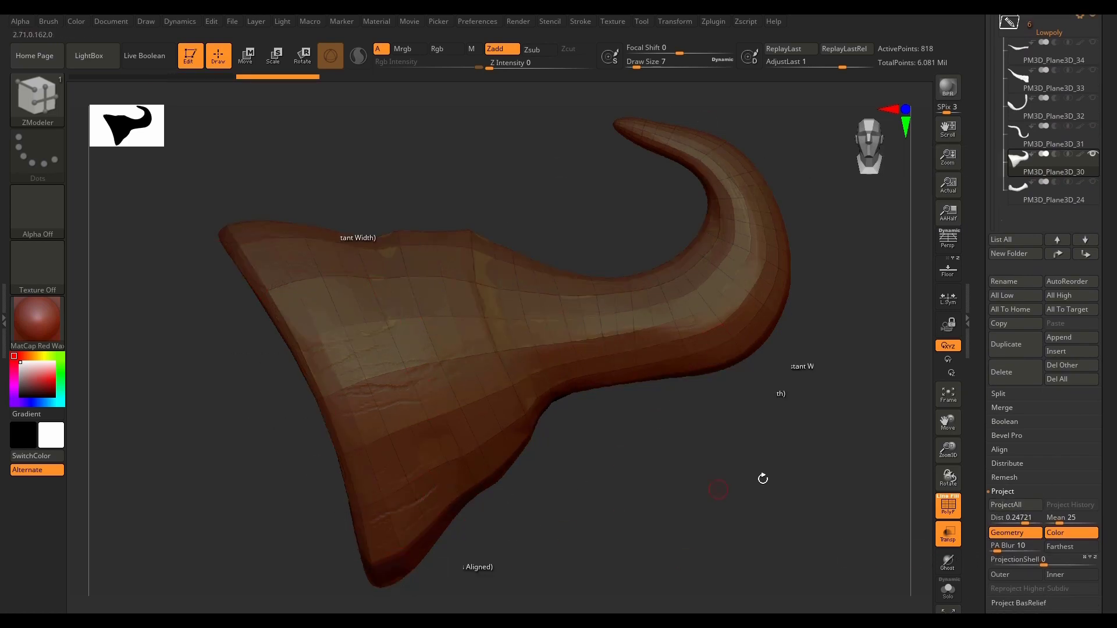
click(948, 534)
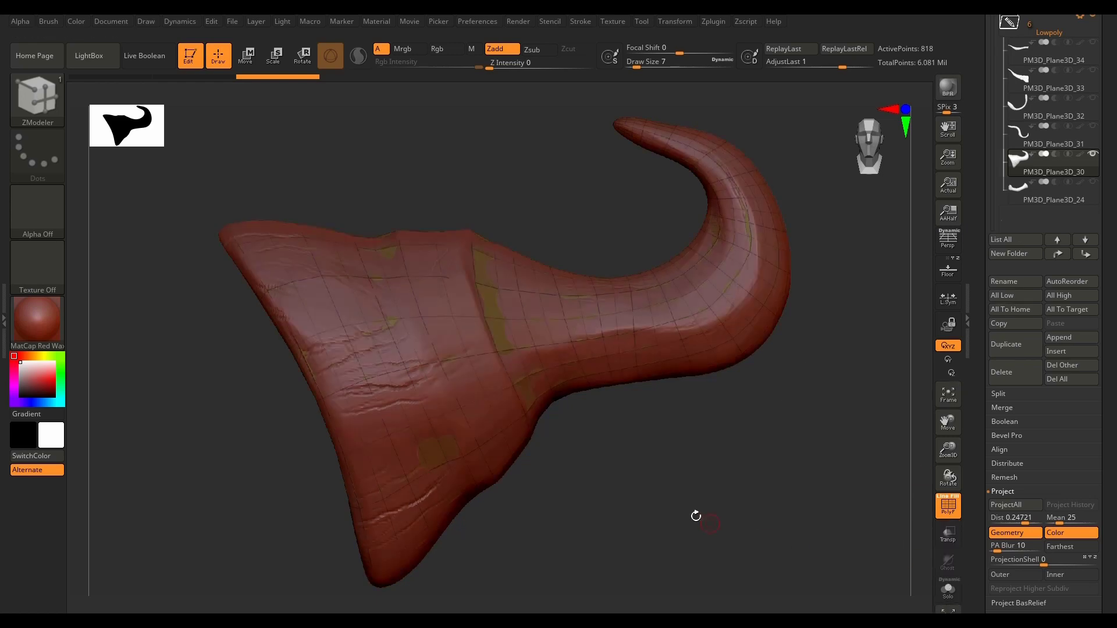
Step: Isolate PM3D_Plane3D_30 with Solo and inspect the projected mesh at its wide base cap and narrow tip
drag(696, 516, 855, 520)
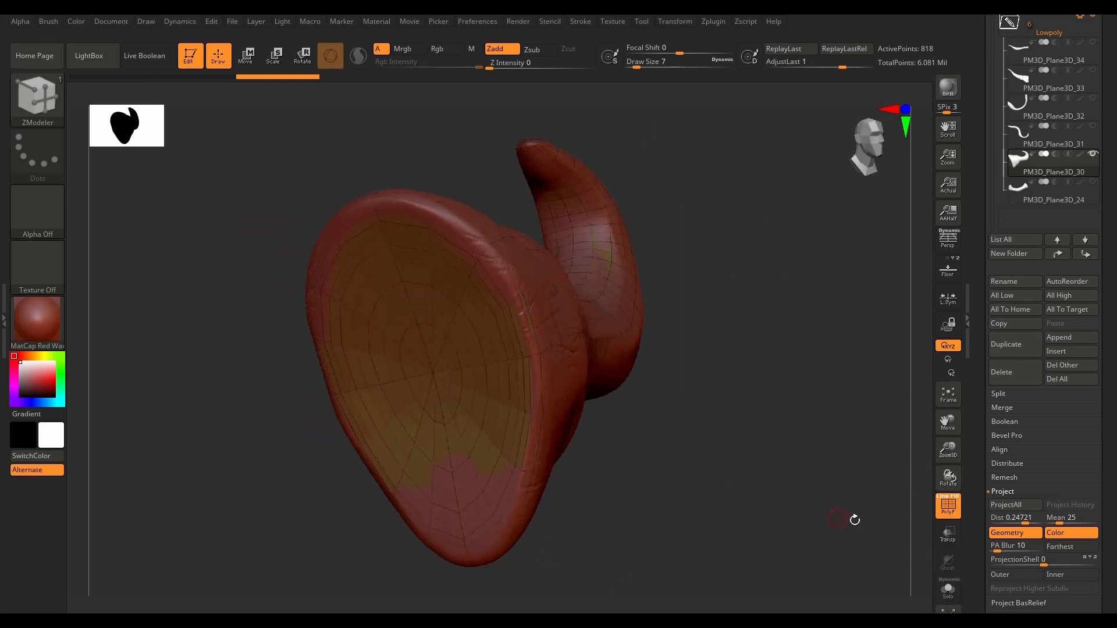
click(949, 593)
drag(688, 471, 494, 504)
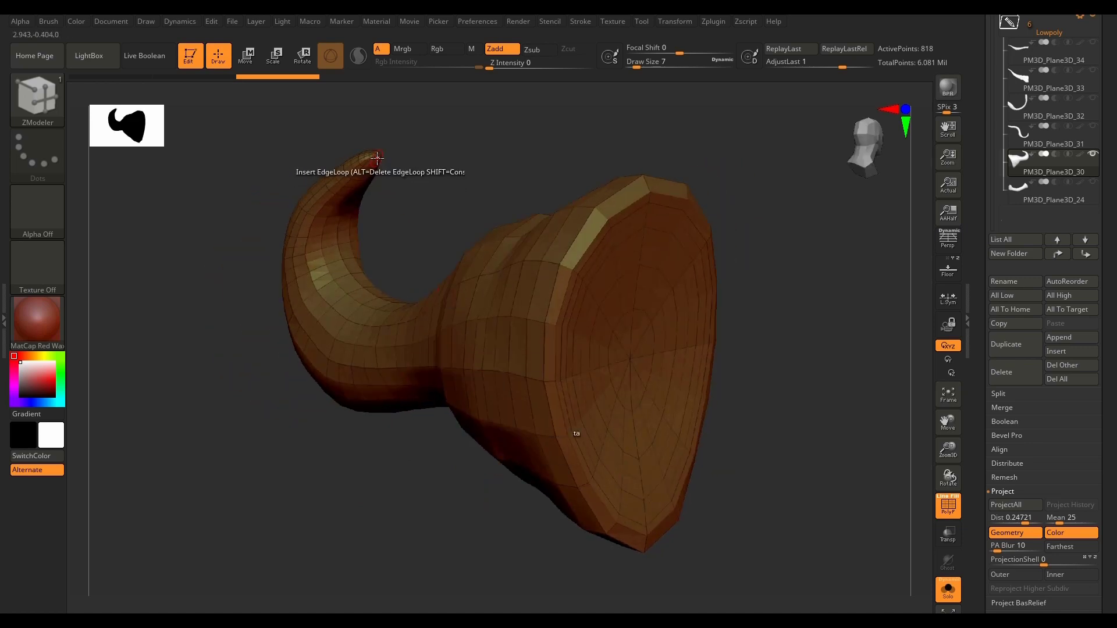
drag(433, 154, 444, 207)
scroll(372, 153, up, 3)
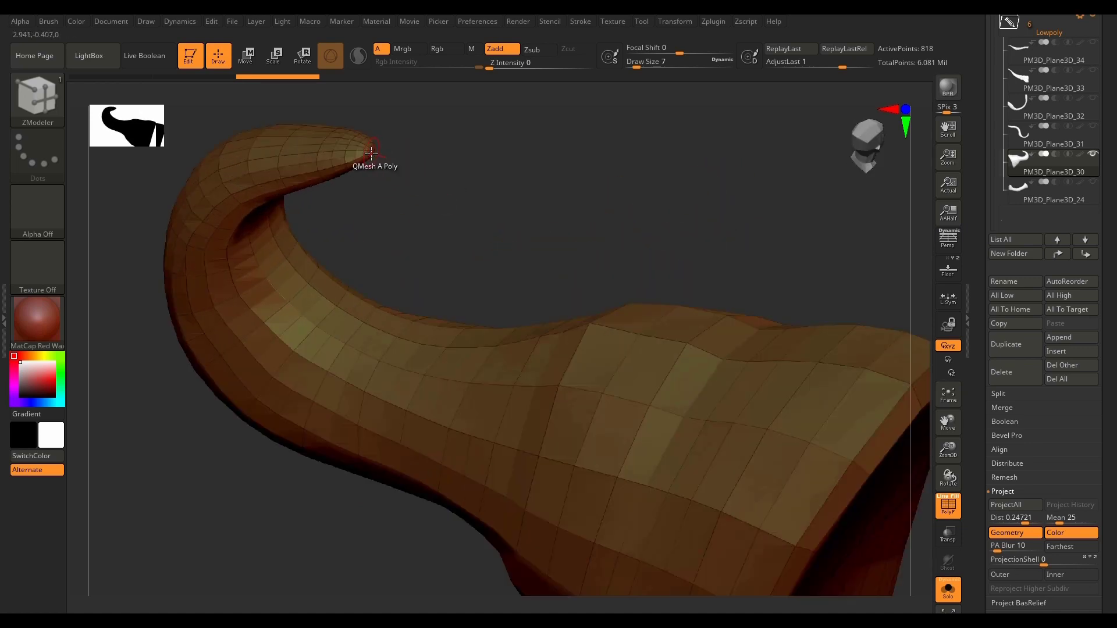
scroll(372, 157, up, 5)
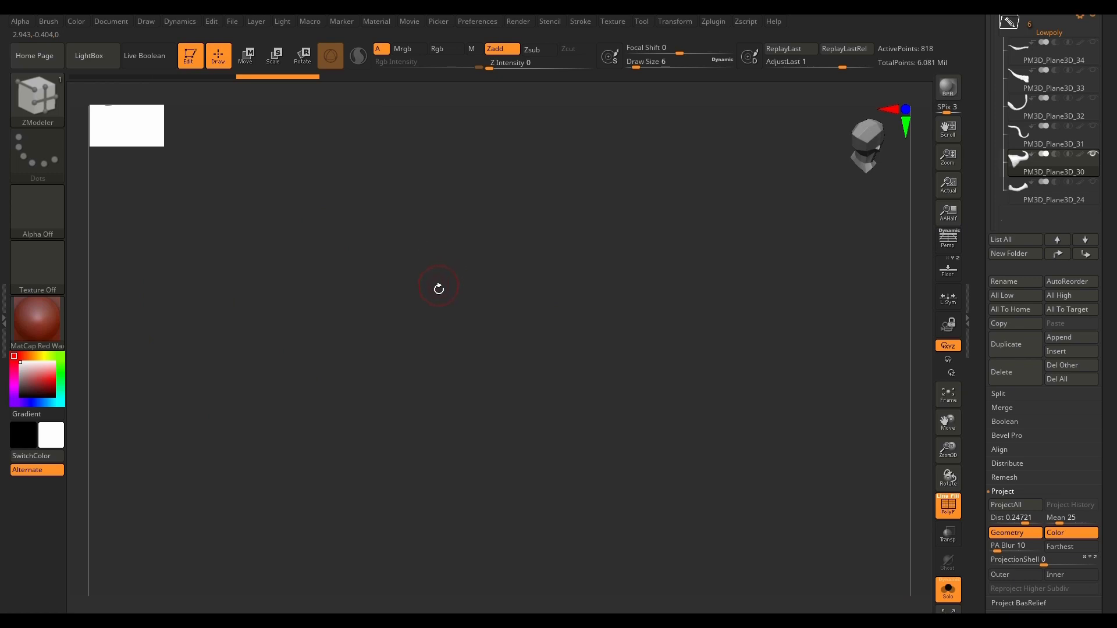
key(f)
drag(605, 529, 683, 506)
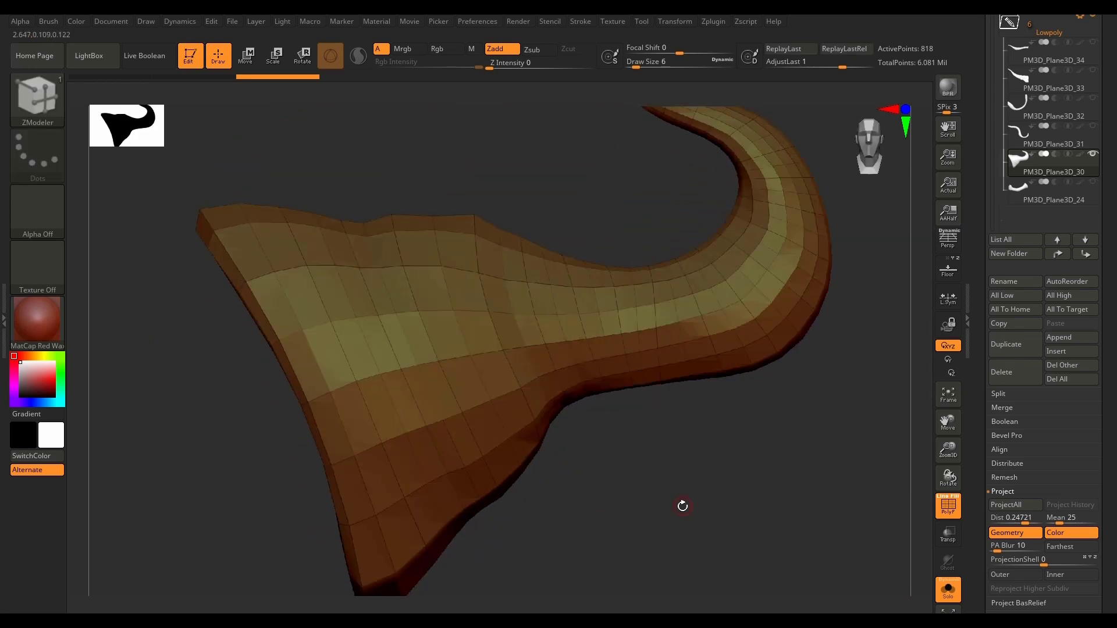
Step: Switch to the high-poly subtool PM3D_Plane3D_21 in the Highpoly folder and view its mesh
drag(1115, 190, 1109, 206)
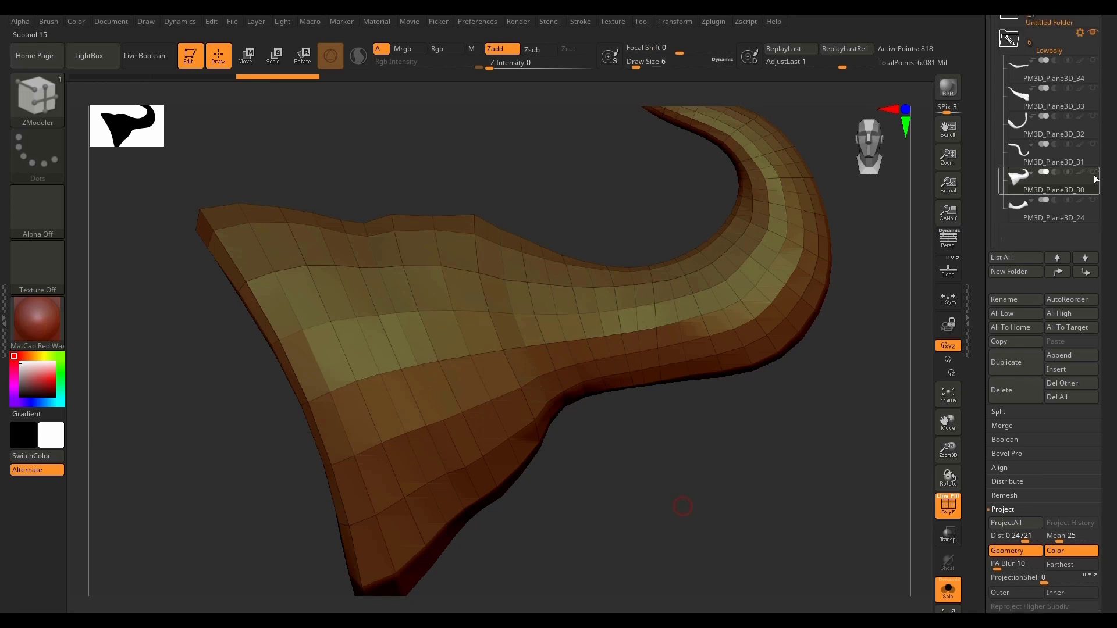
drag(1110, 143, 1108, 494)
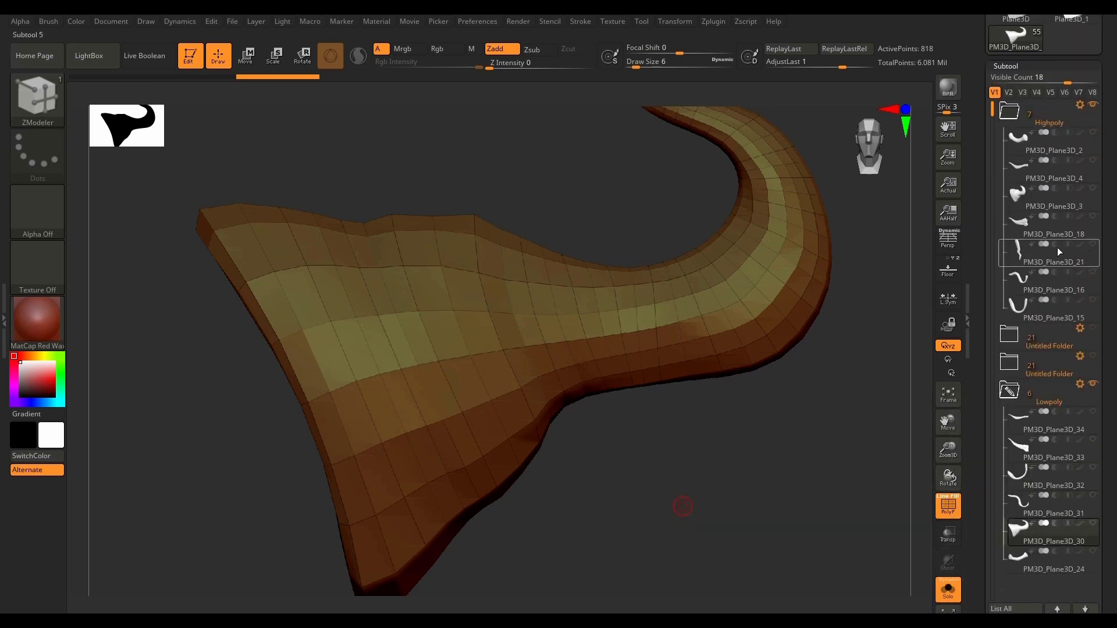
click(1028, 228)
click(1041, 284)
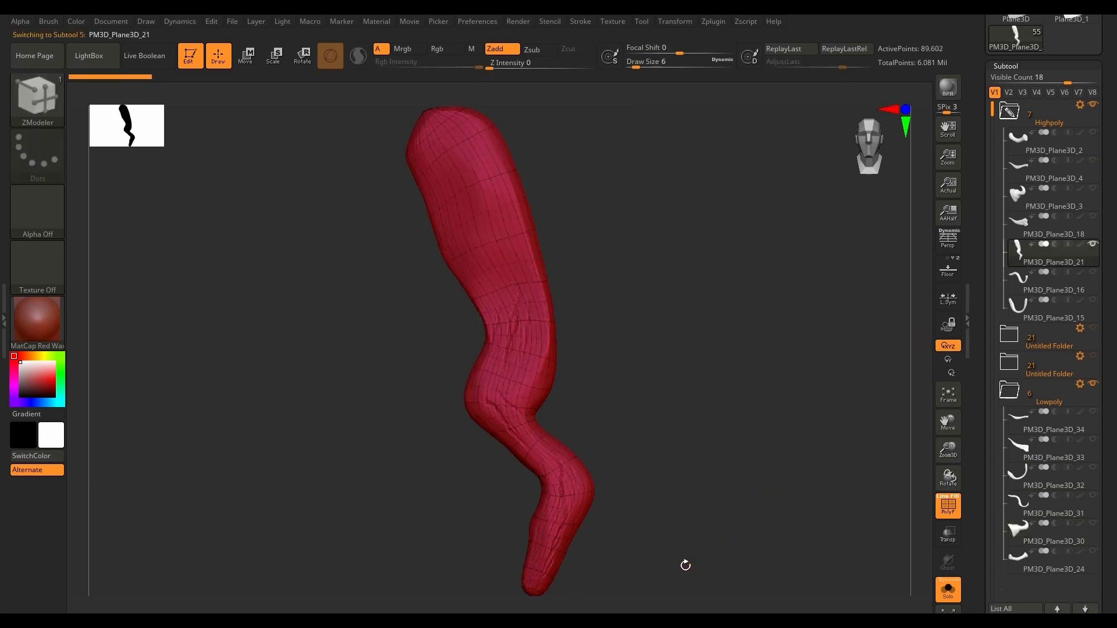
scroll(1047, 326, down, 1)
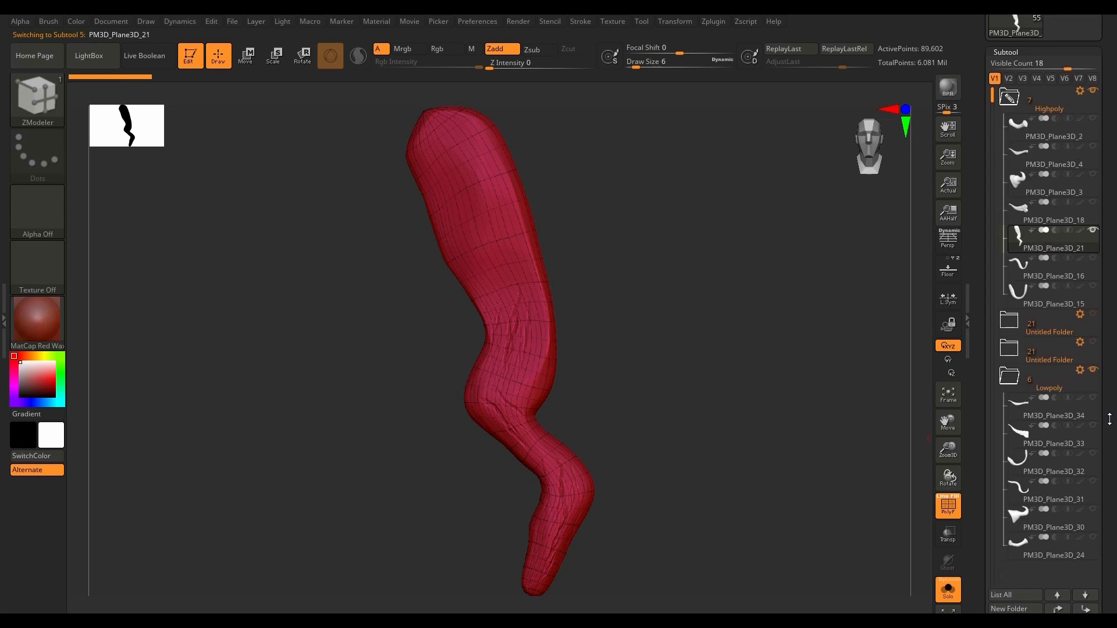
drag(720, 435, 738, 514)
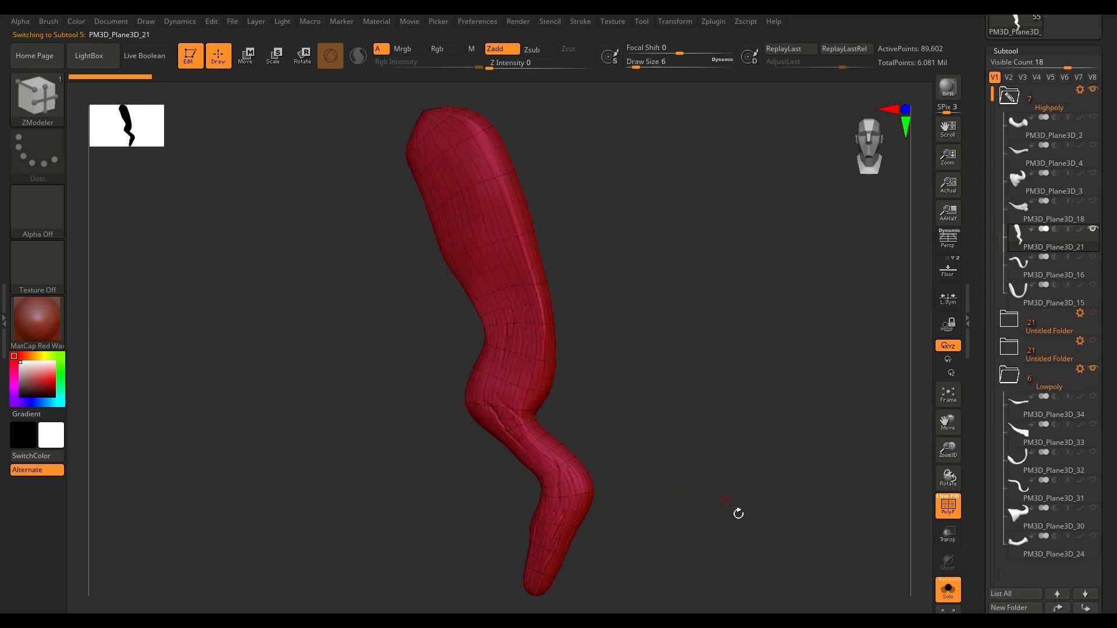
Step: Lower PM3D_Plane3D_21 to subdivision level 1 and check its low-resolution mesh
scroll(1100, 459, down, 10)
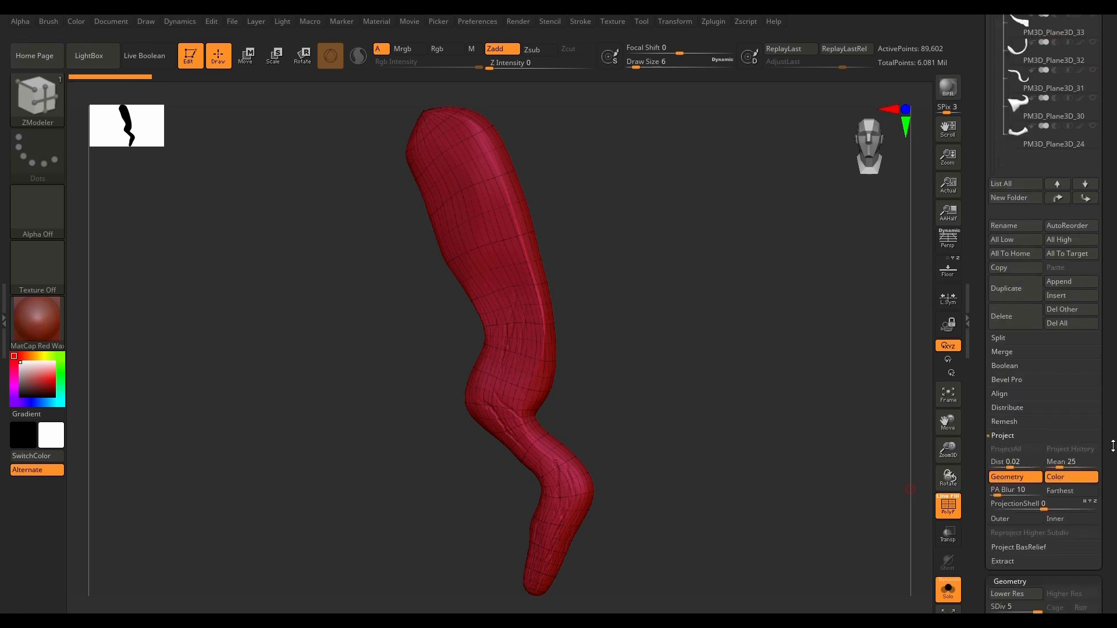
scroll(1113, 446, down, 5)
click(996, 428)
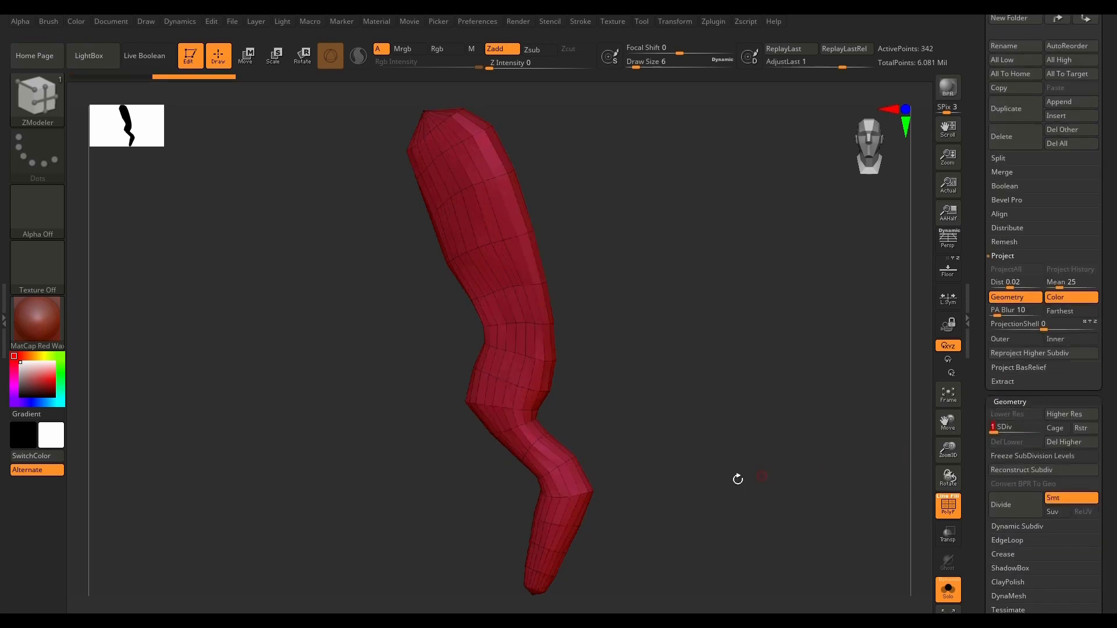
drag(739, 478, 745, 512)
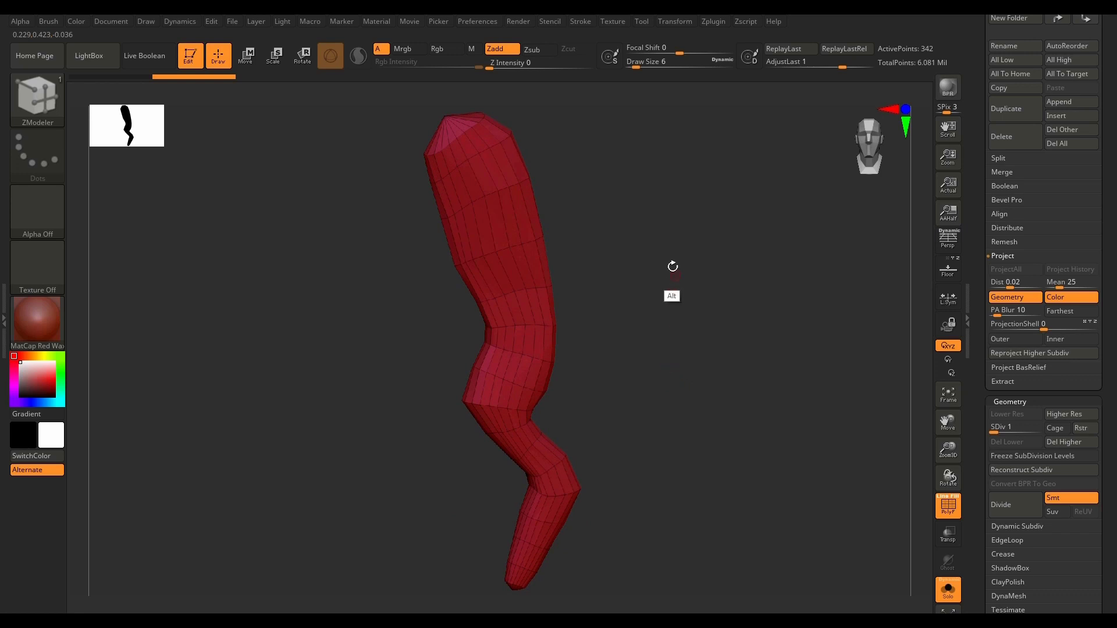
alt+drag(693, 356, 709, 504)
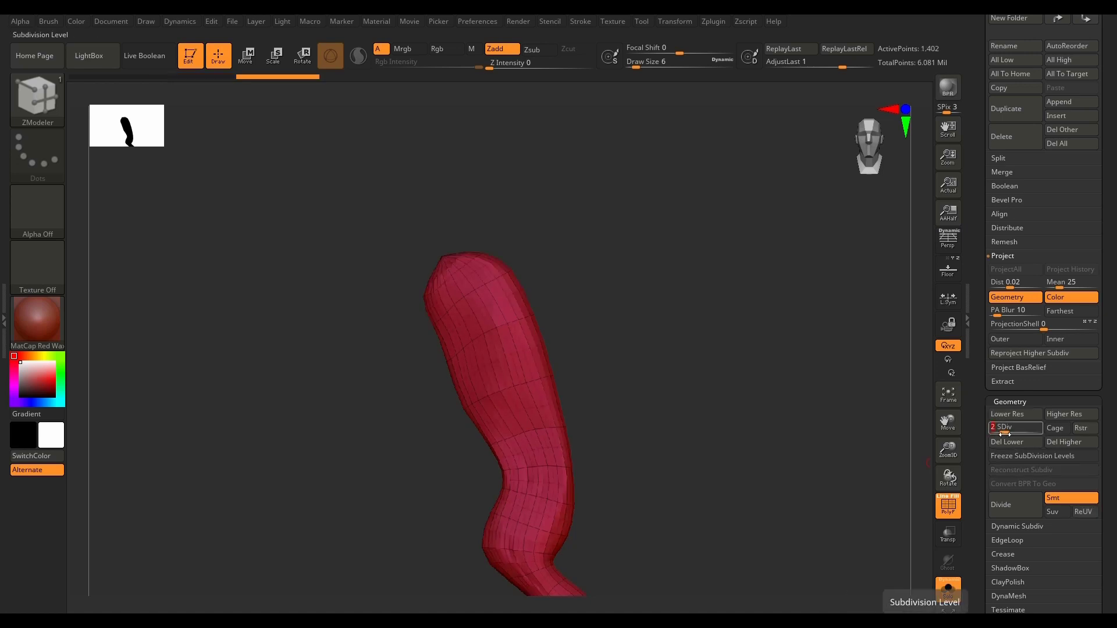
drag(1008, 431, 995, 431)
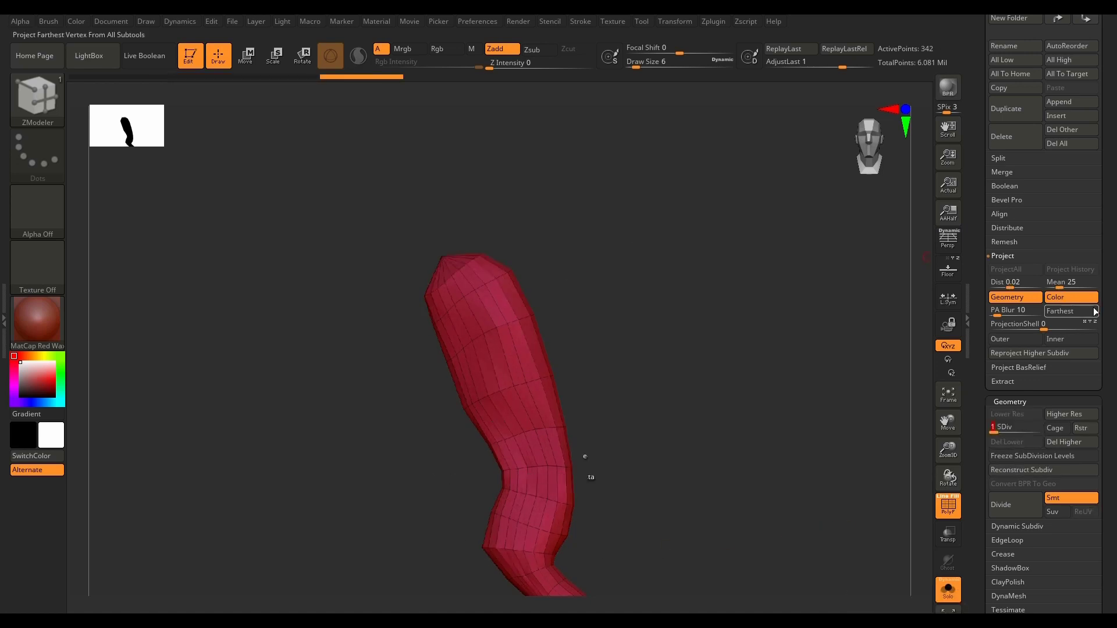
Step: Duplicate PM3D_Plane3D_21 at its lowest level and move the copy into the Lowpoly folder below PM3D_Plane3D_33
drag(1104, 348, 1103, 438)
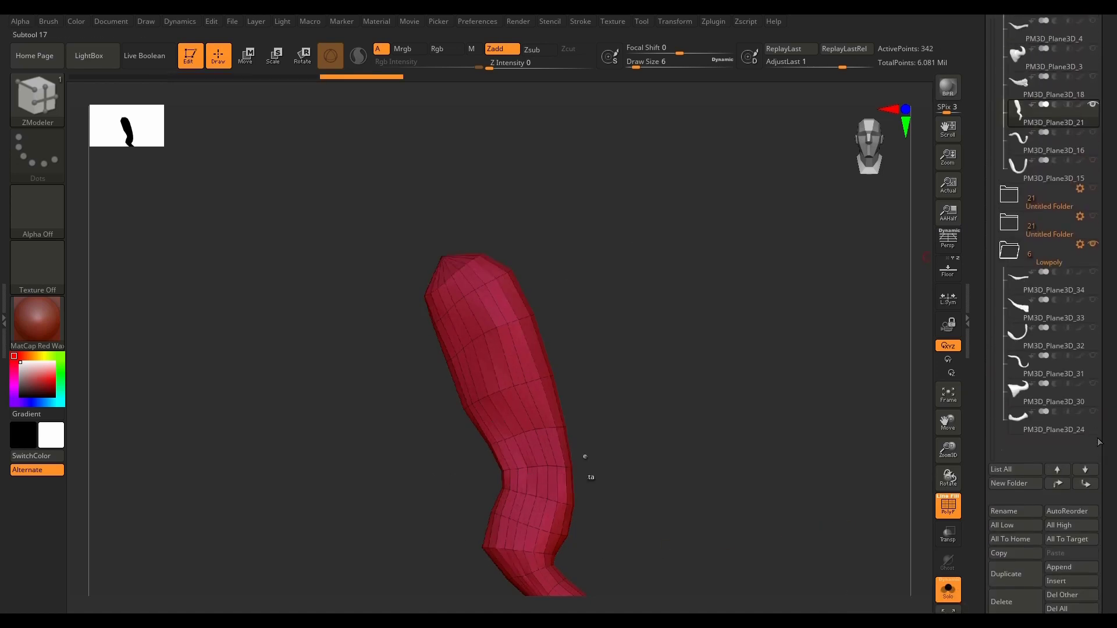
click(1018, 576)
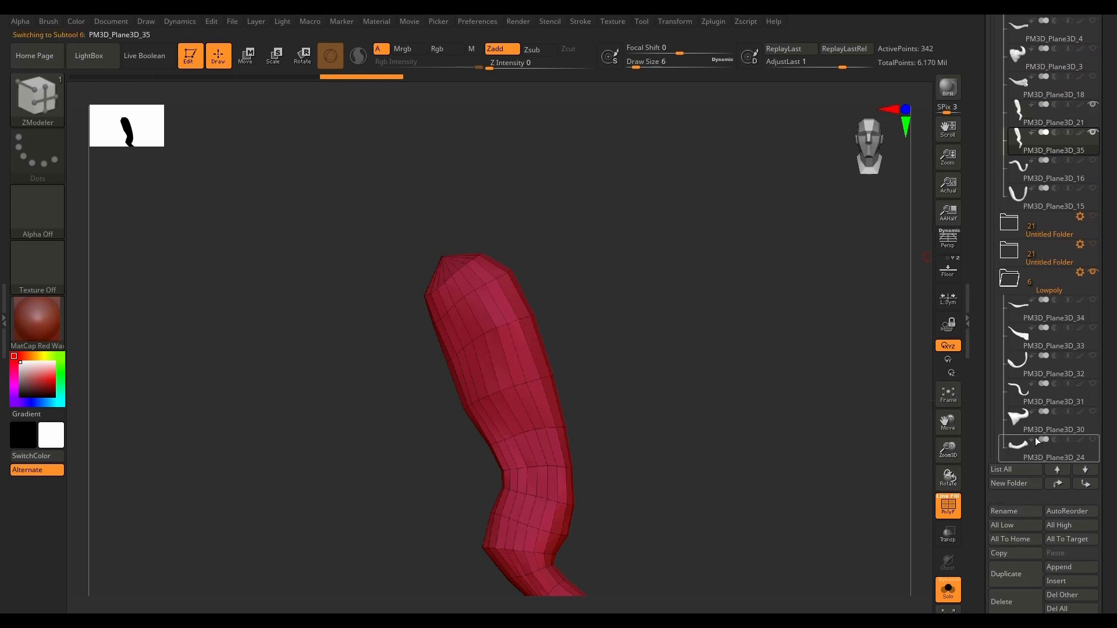
drag(1018, 145, 1020, 351)
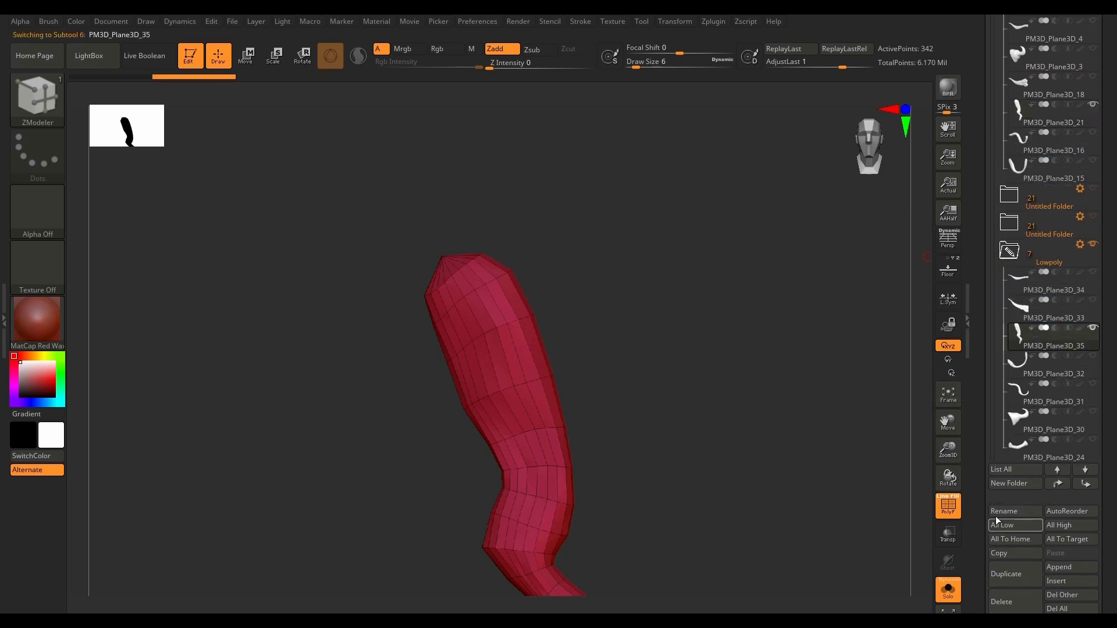
Step: Return to the original PM3D_Plane3D_21 and restore it to subdivision level 5
click(1020, 114)
scroll(1058, 376, down, 10)
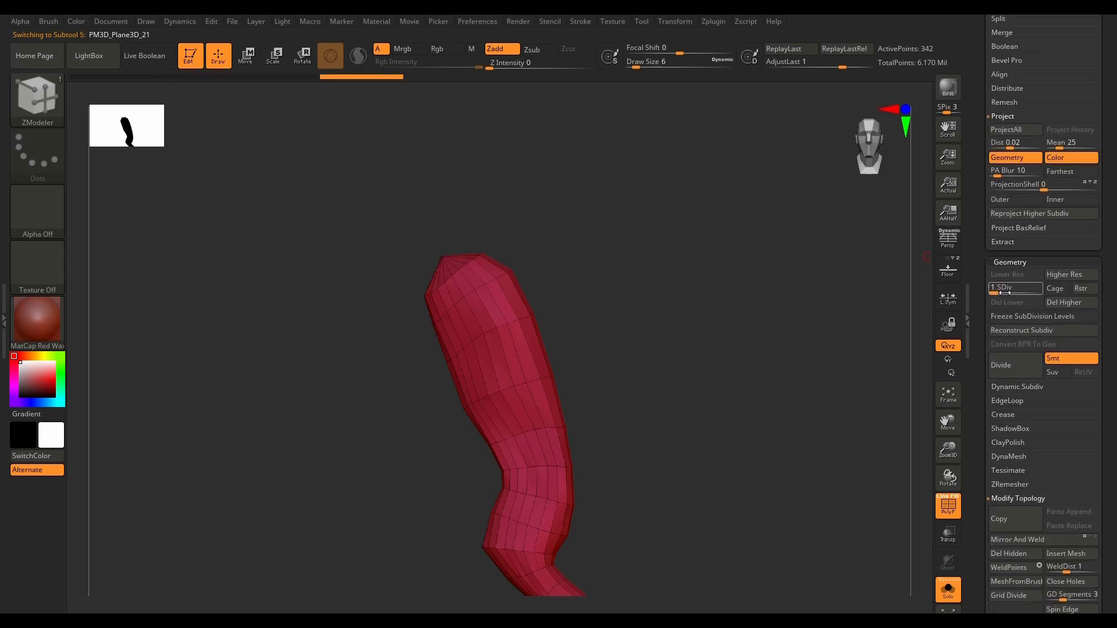
drag(1005, 293, 1041, 292)
Step: Switch to the low-poly copy PM3D_Plane3D_35 and turn off Solo to compare it with the high-poly mesh
scroll(1114, 387, up, 10)
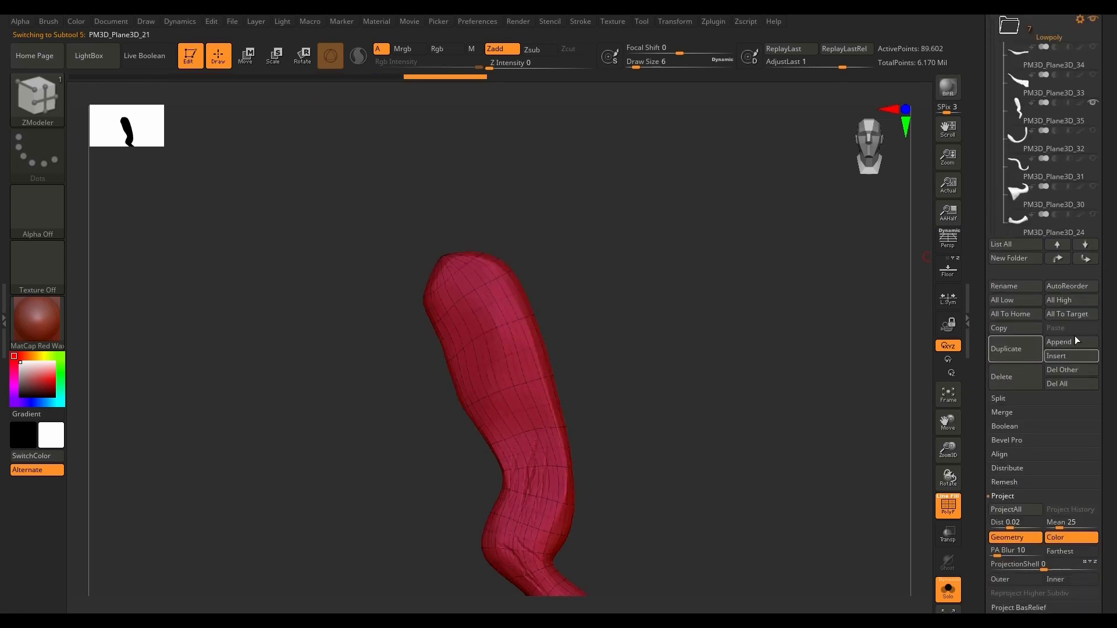
click(1020, 110)
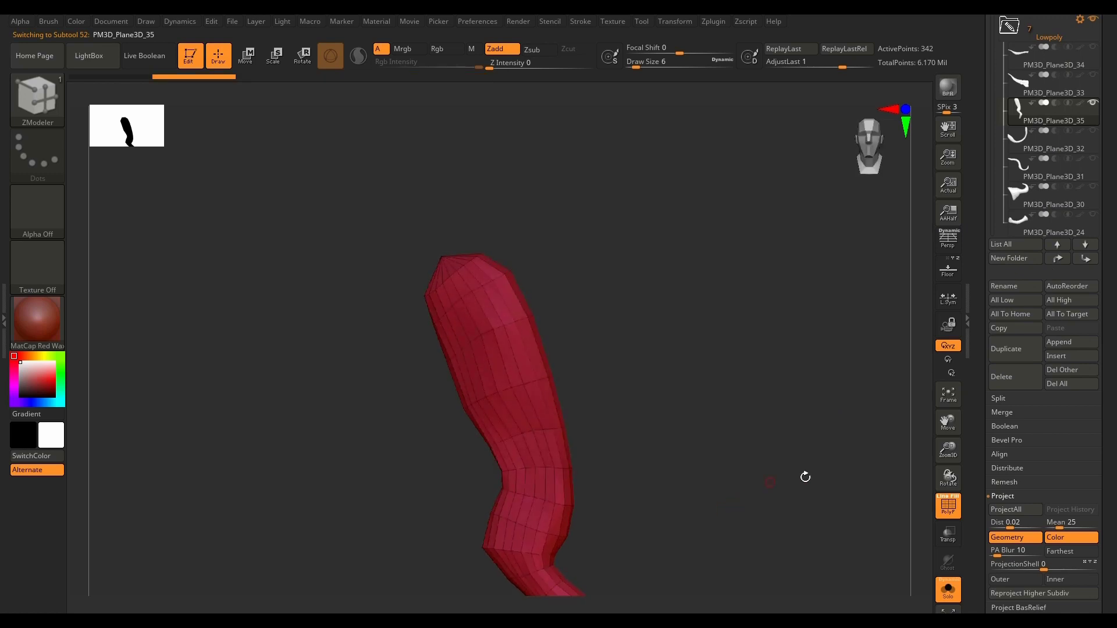
click(946, 590)
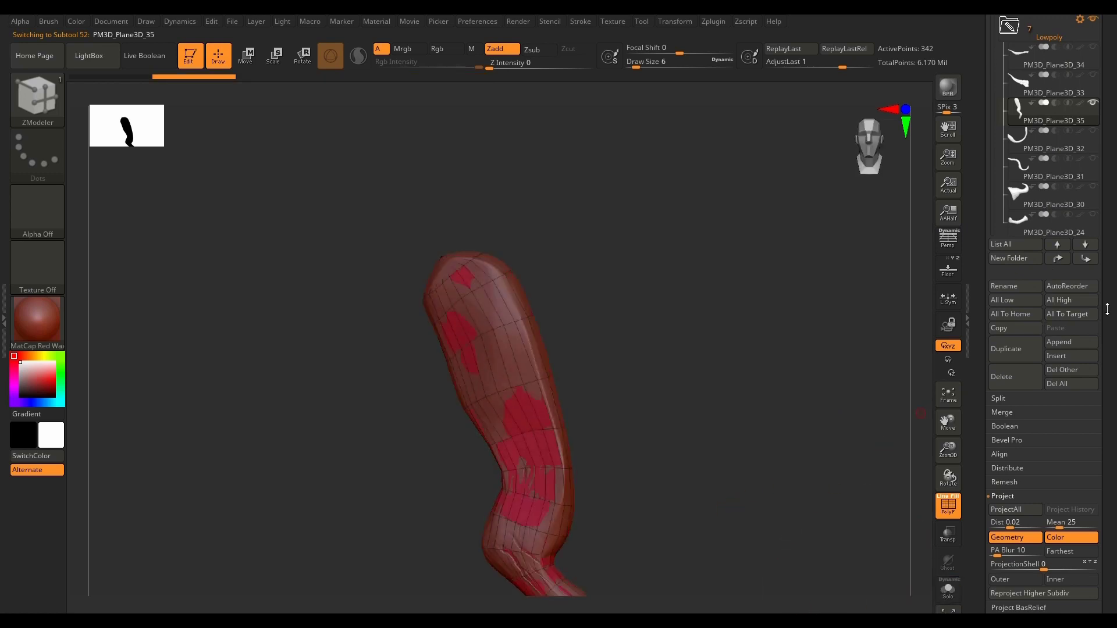
scroll(1107, 309, down, 5)
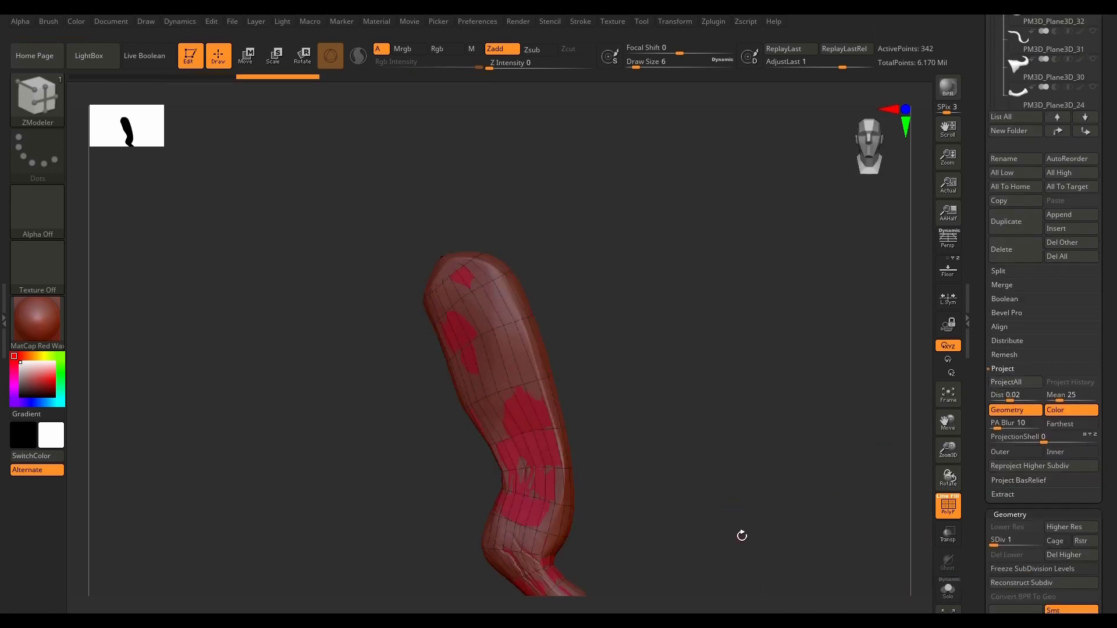
drag(742, 536, 628, 331)
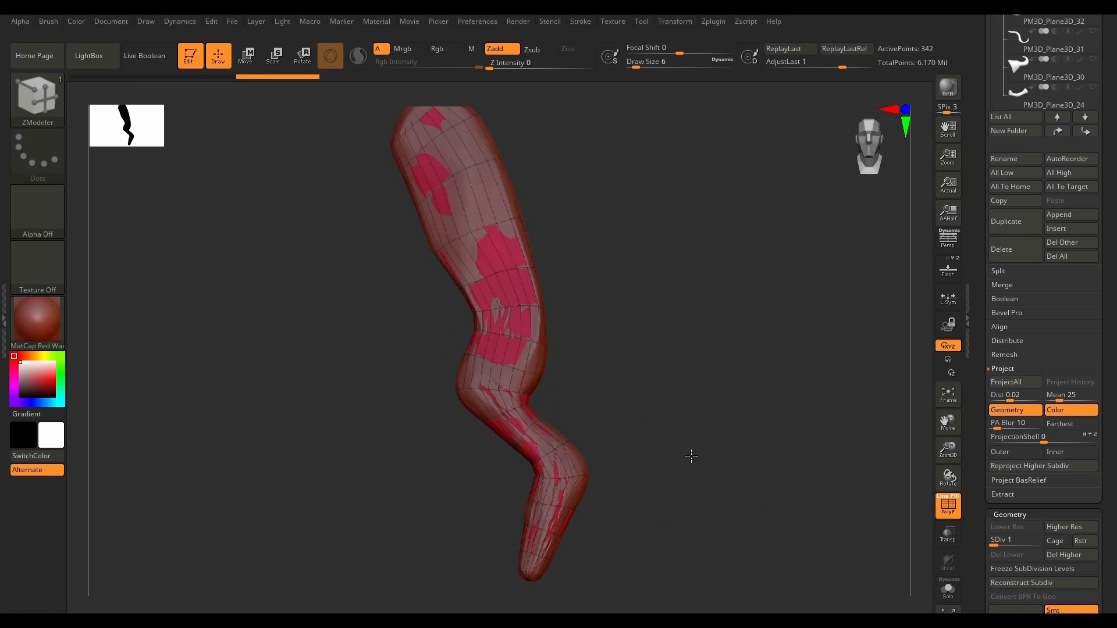
Step: Delete PM3D_Plane3D_35's higher subdivision levels and project it onto the high-poly mesh with ProjectionShell 0.0056 and Inner enabled
drag(1111, 508, 1103, 462)
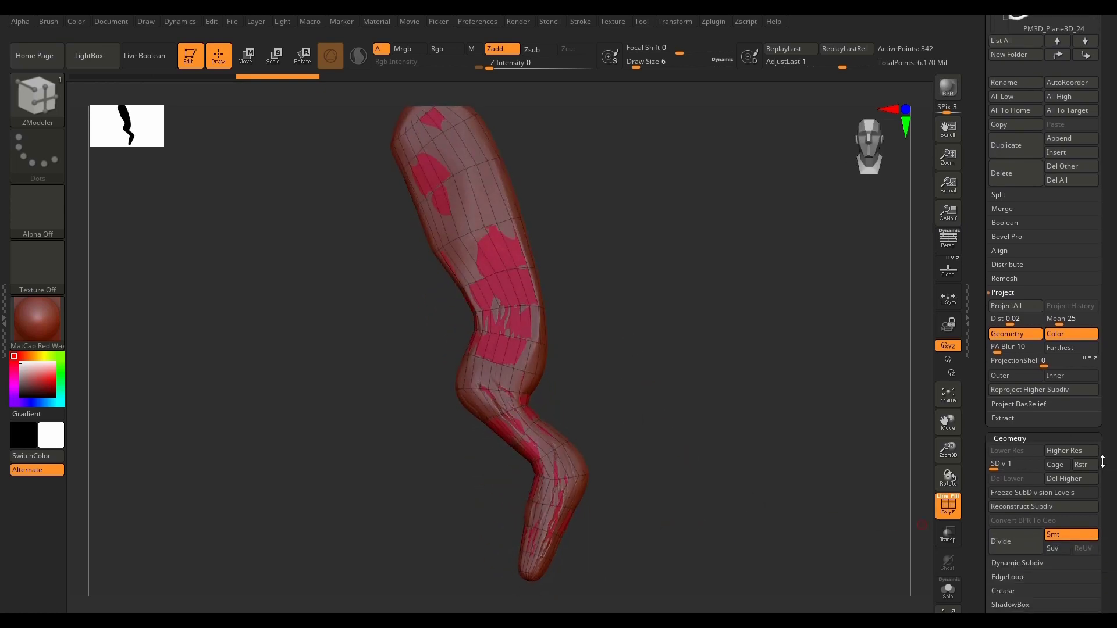
click(1000, 471)
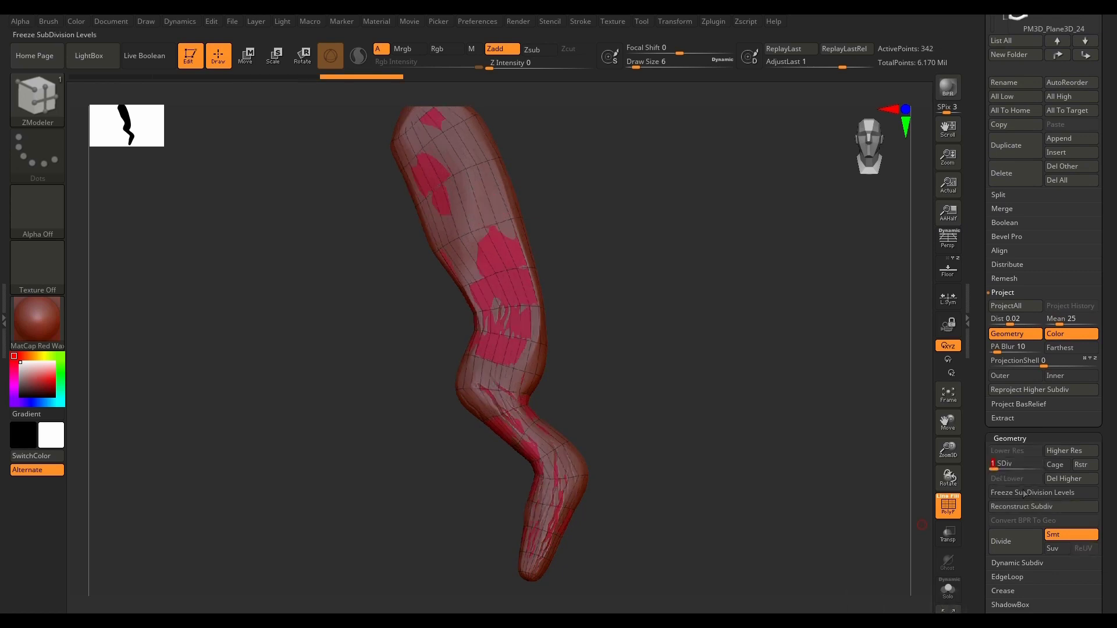
click(1076, 481)
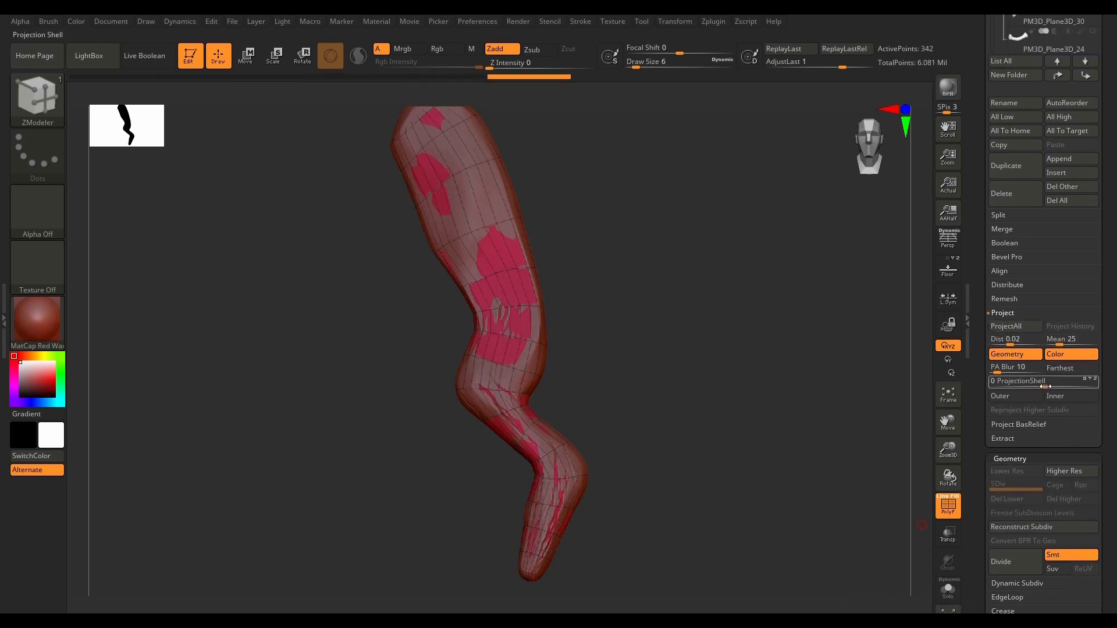
drag(1046, 386, 1062, 384)
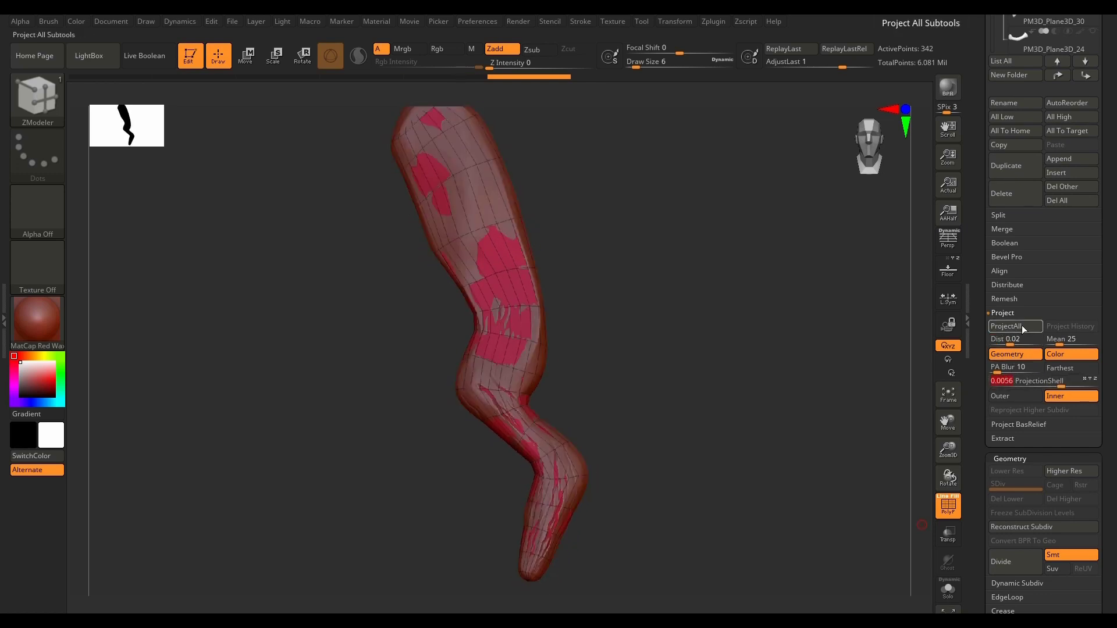
mouse_move(738, 510)
mouse_down()
mouse_move(756, 529)
mouse_move(656, 529)
mouse_move(736, 517)
mouse_move(701, 536)
mouse_move(737, 520)
mouse_up()
Step: Switch to low-poly PM3D_Plane3D_32, hide high-poly PM3D_Plane3D_21 and show the matching high-poly PM3D_Plane3D_15
drag(1107, 265, 1099, 420)
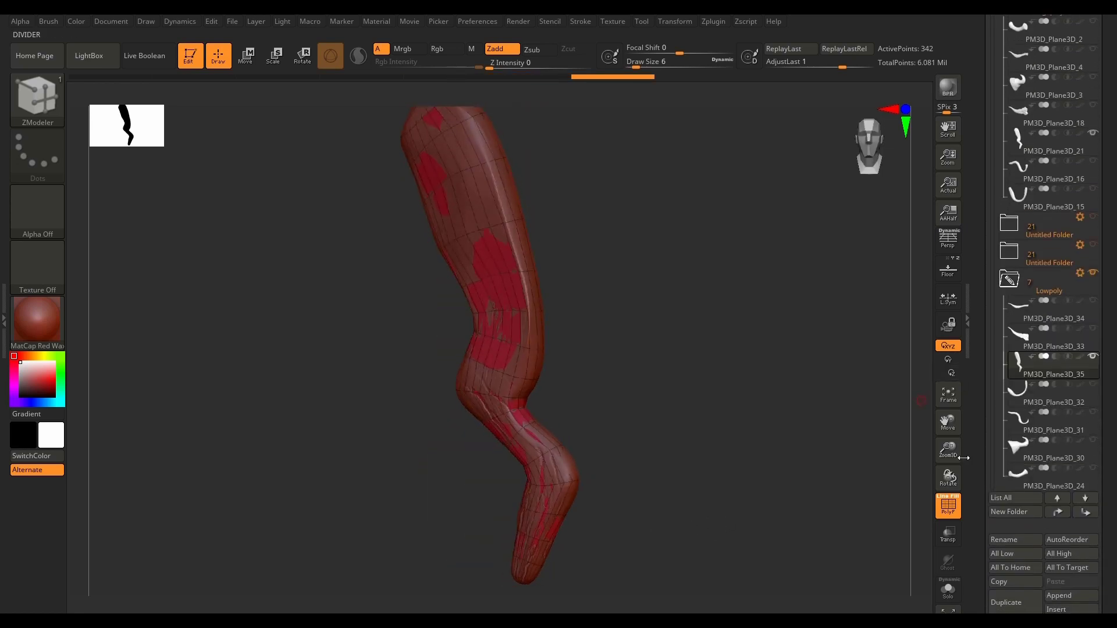
click(1015, 400)
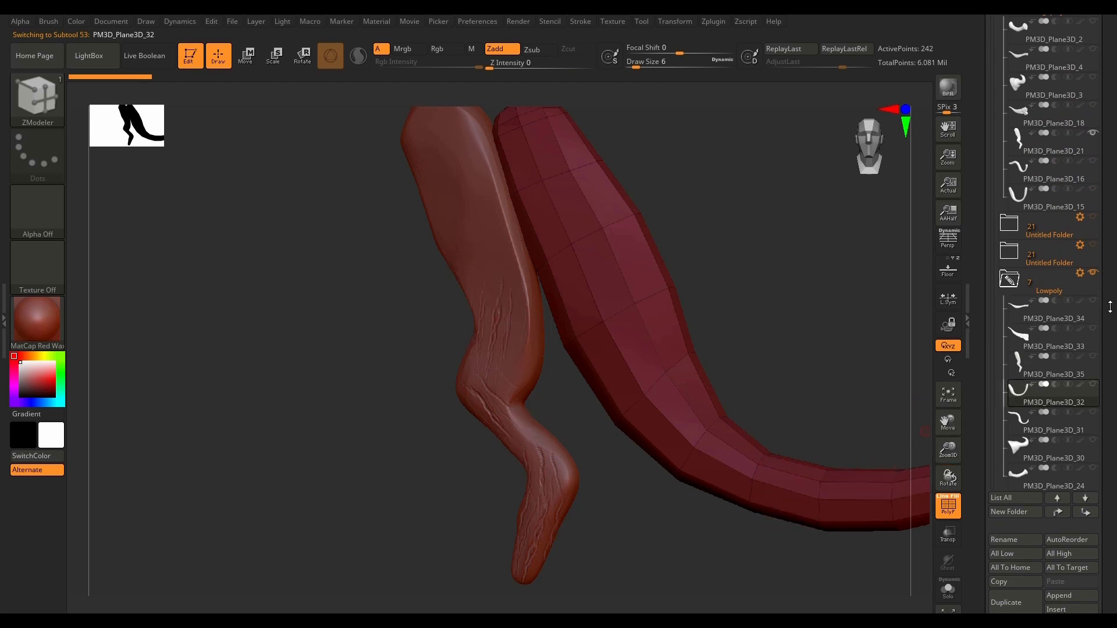
drag(1111, 307, 1104, 389)
click(1093, 361)
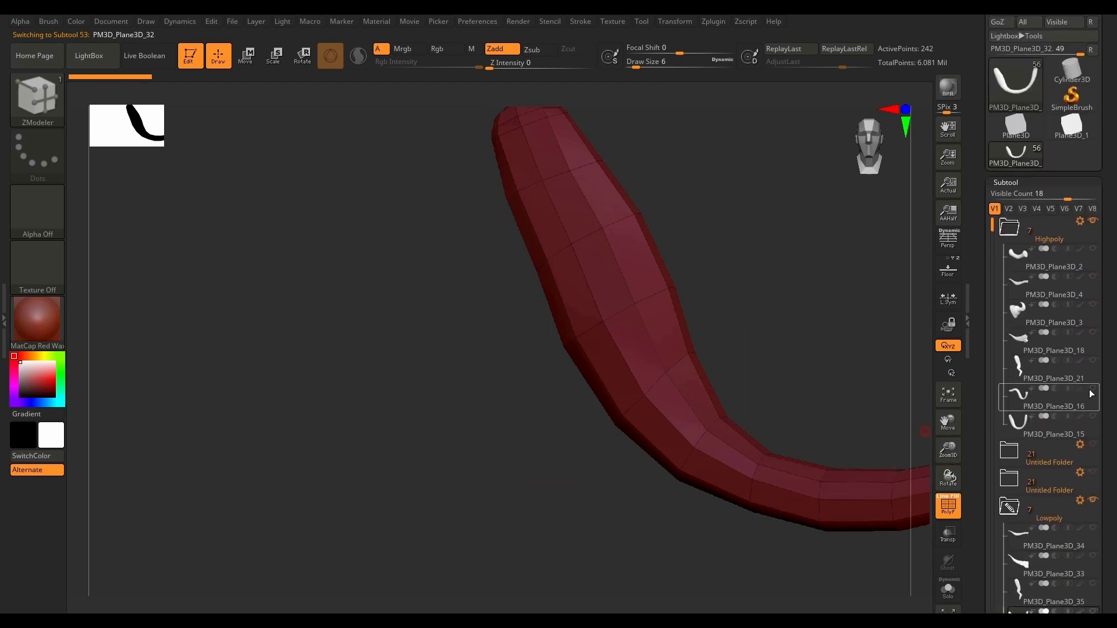
click(1093, 389)
click(1094, 391)
click(1093, 416)
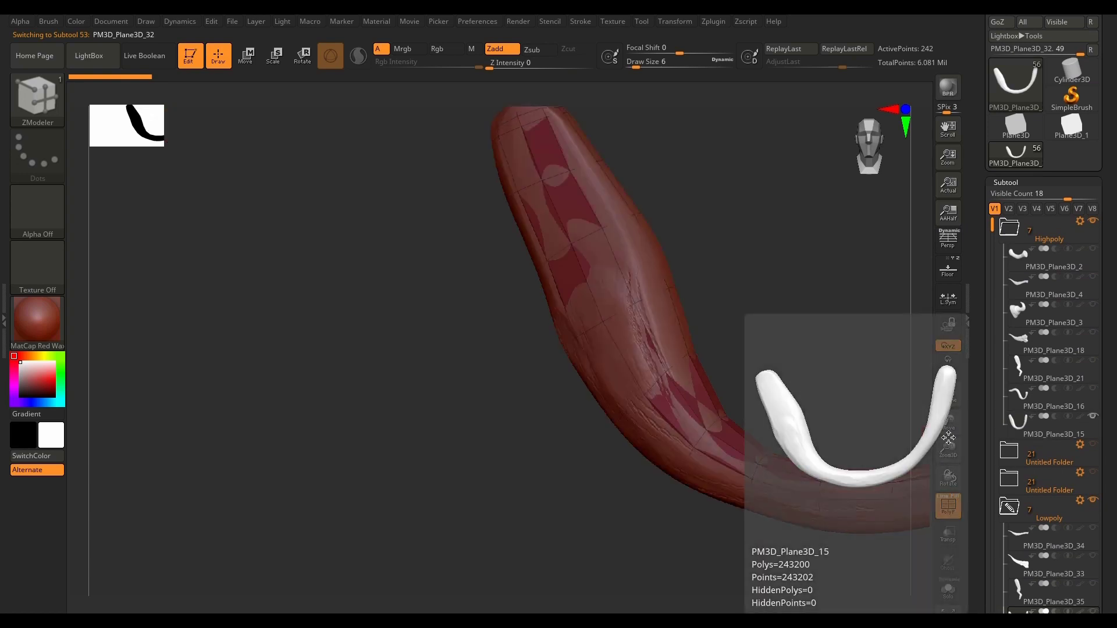
Step: Frame PM3D_Plane3D_32 and turn on transparency to compare it with the high-poly horn
key(f)
mouse_move(795, 533)
mouse_down()
mouse_move(806, 529)
mouse_move(791, 531)
mouse_up()
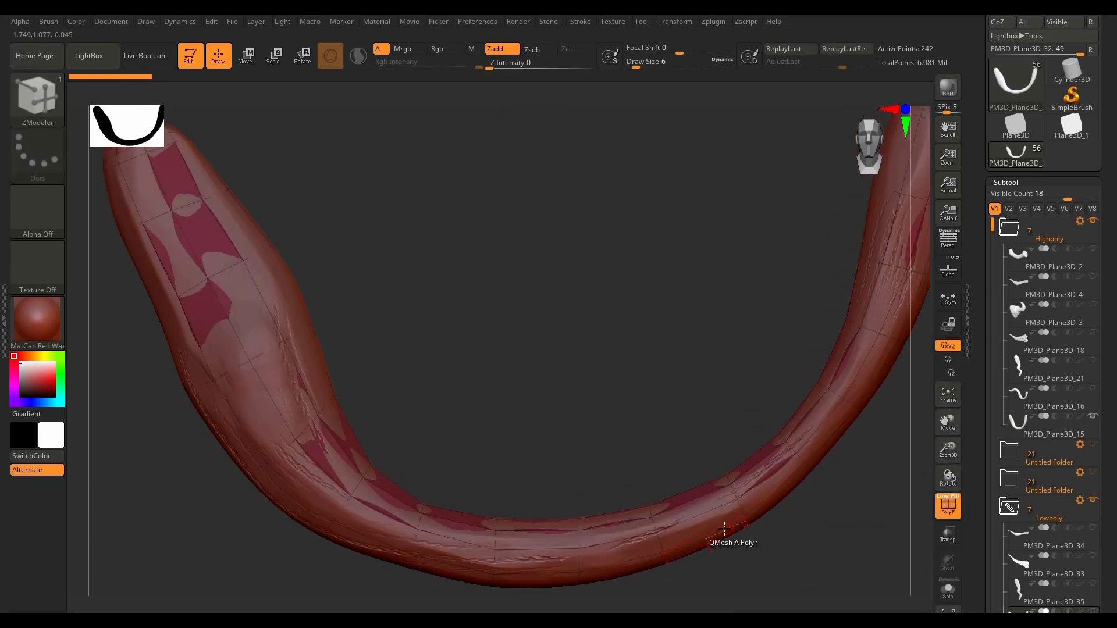
ctrl+right_drag(711, 523, 792, 533)
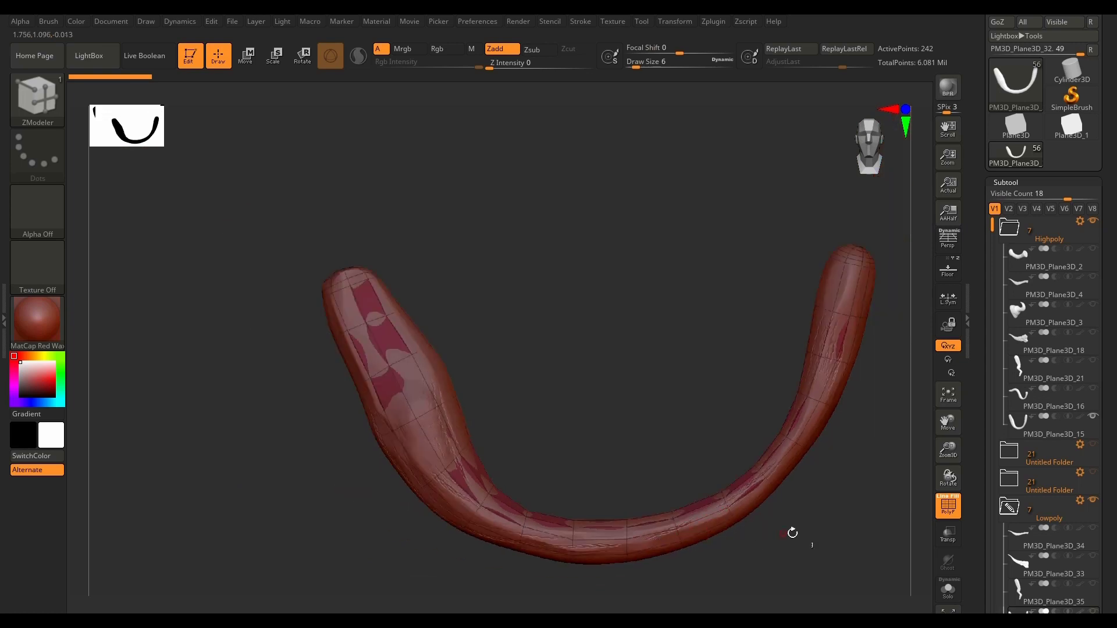
mouse_move(806, 520)
mouse_down()
mouse_move(718, 512)
mouse_move(884, 575)
mouse_up()
click(948, 535)
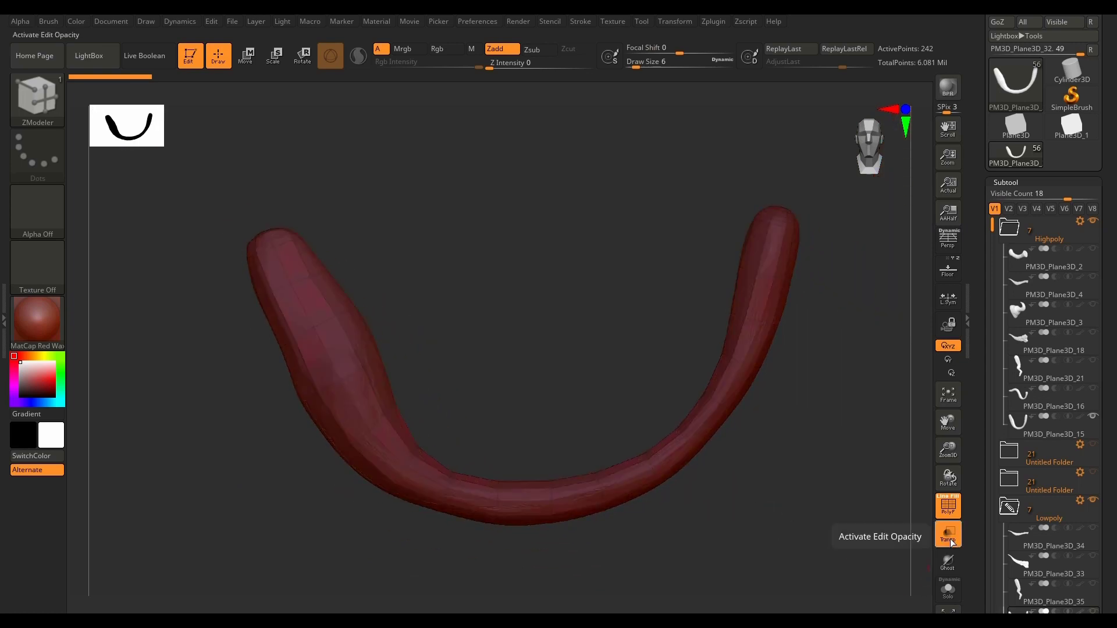
Step: Compare PM3D_Plane3D_32 with the high-poly horn using ghosted transparency, and turn transparency off to check the overlap in solid view
click(945, 564)
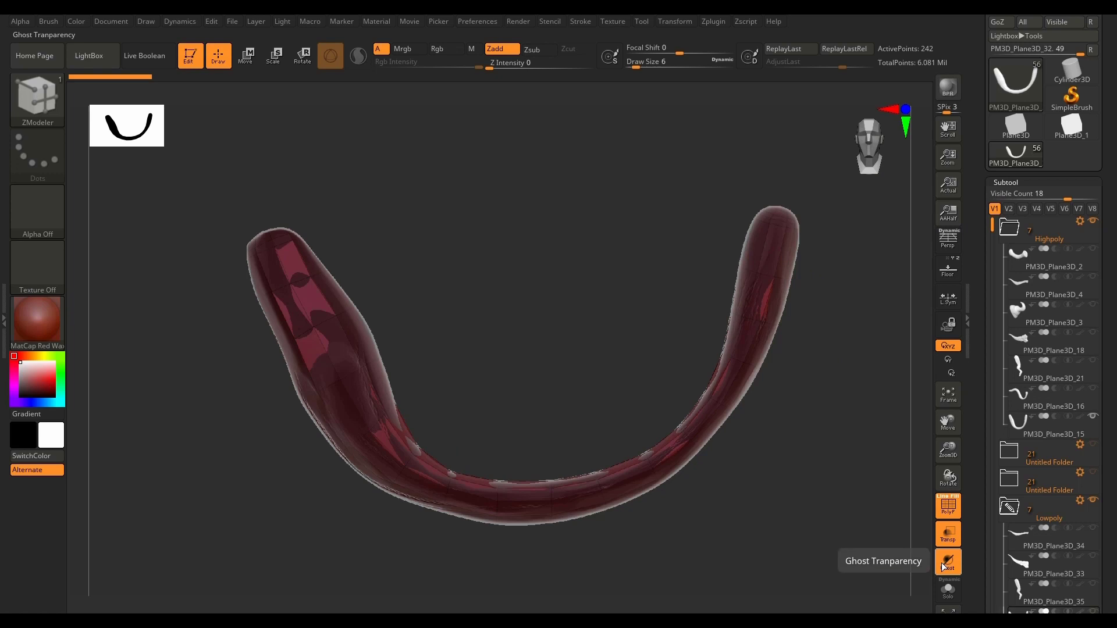
click(948, 534)
drag(791, 474, 734, 585)
drag(759, 531, 734, 567)
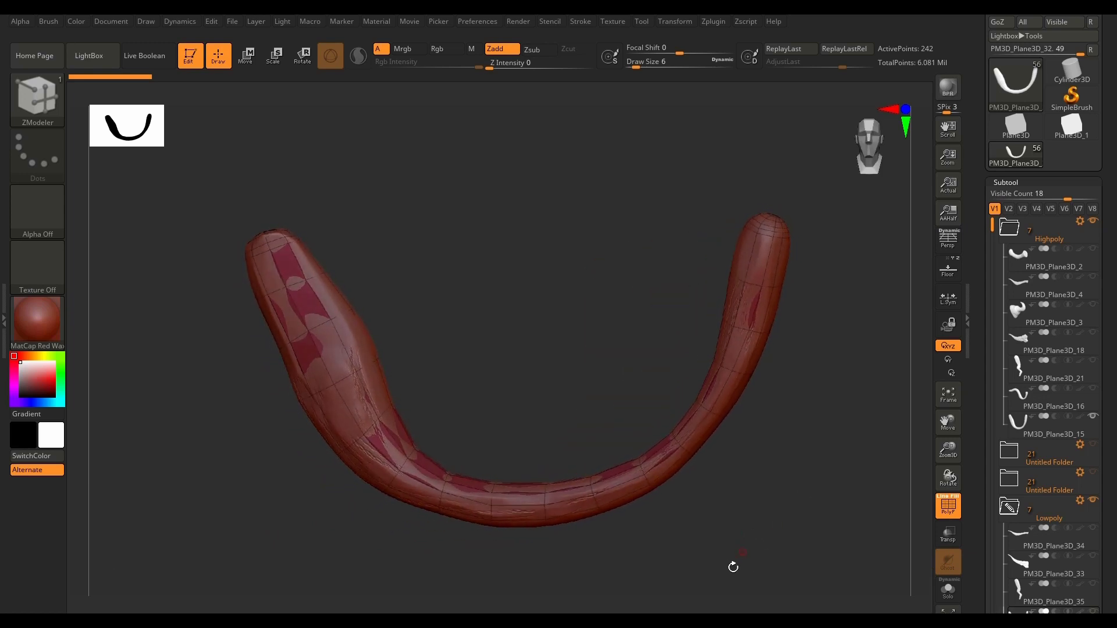
Step: Subdivide PM3D_Plane3D_32 once and project it onto the high-poly horn with ProjectionShell 0.00414 and Inner enabled
scroll(1082, 501, down, 5)
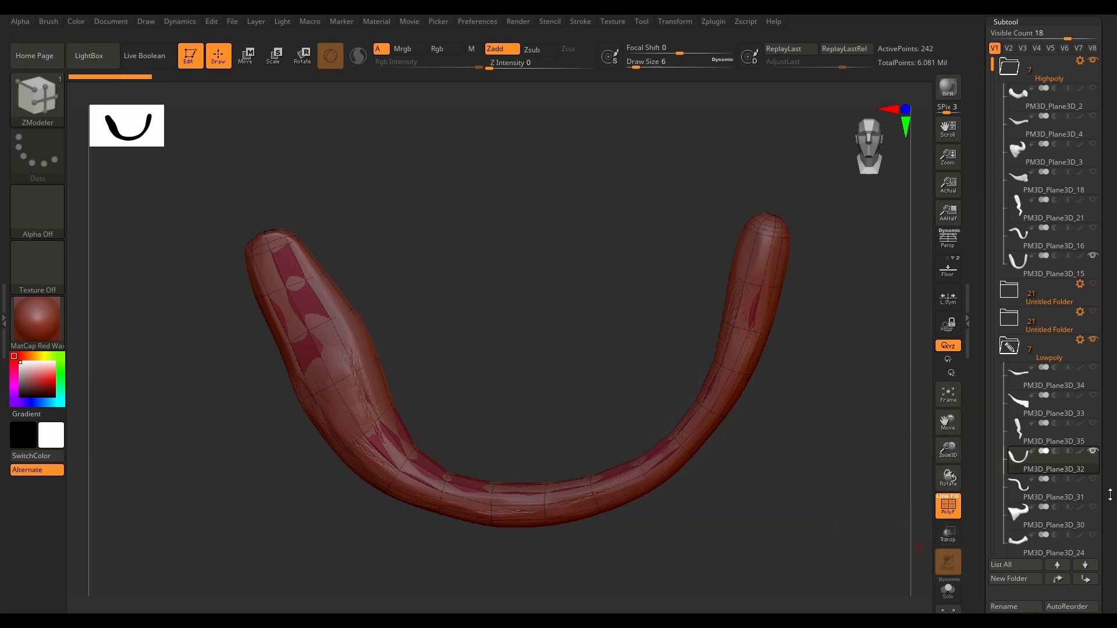
scroll(1111, 494, down, 15)
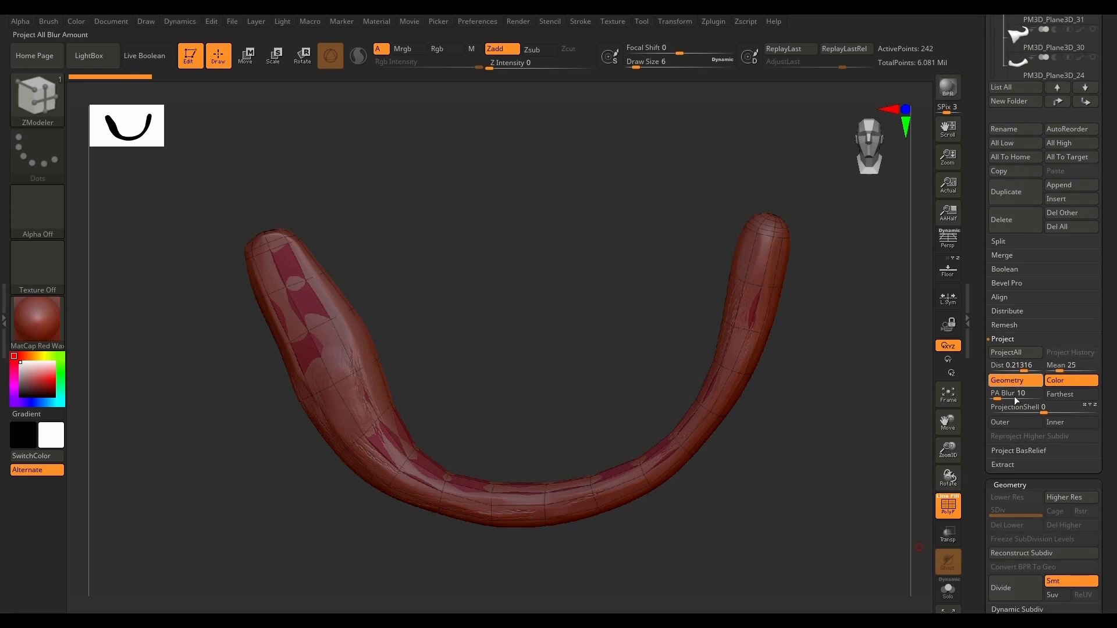
key(ctrl+d)
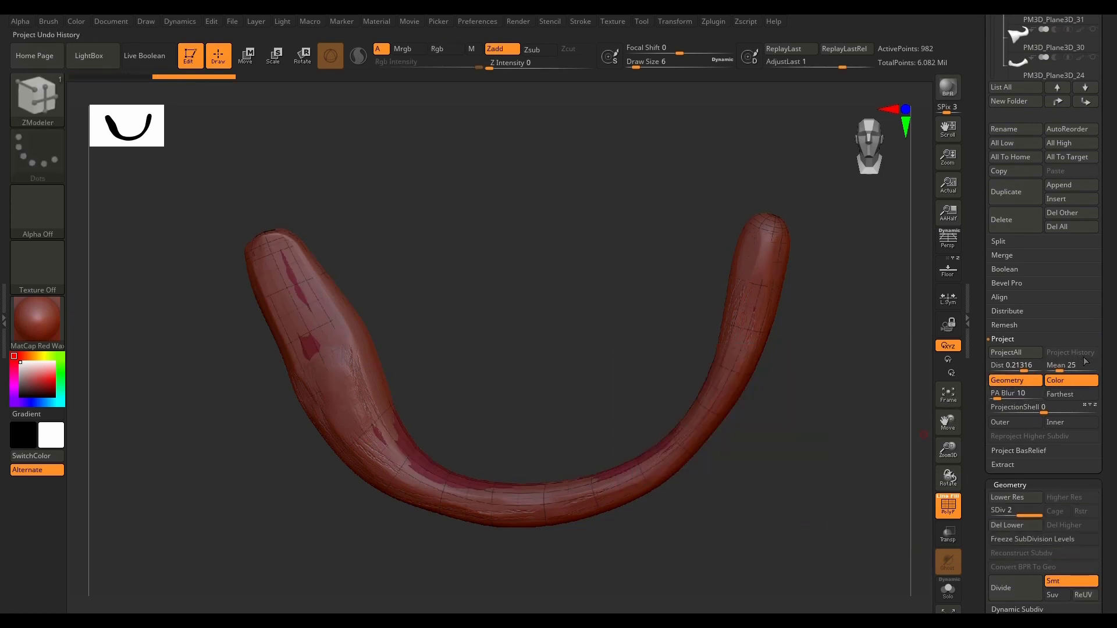
scroll(1085, 361, up, 2)
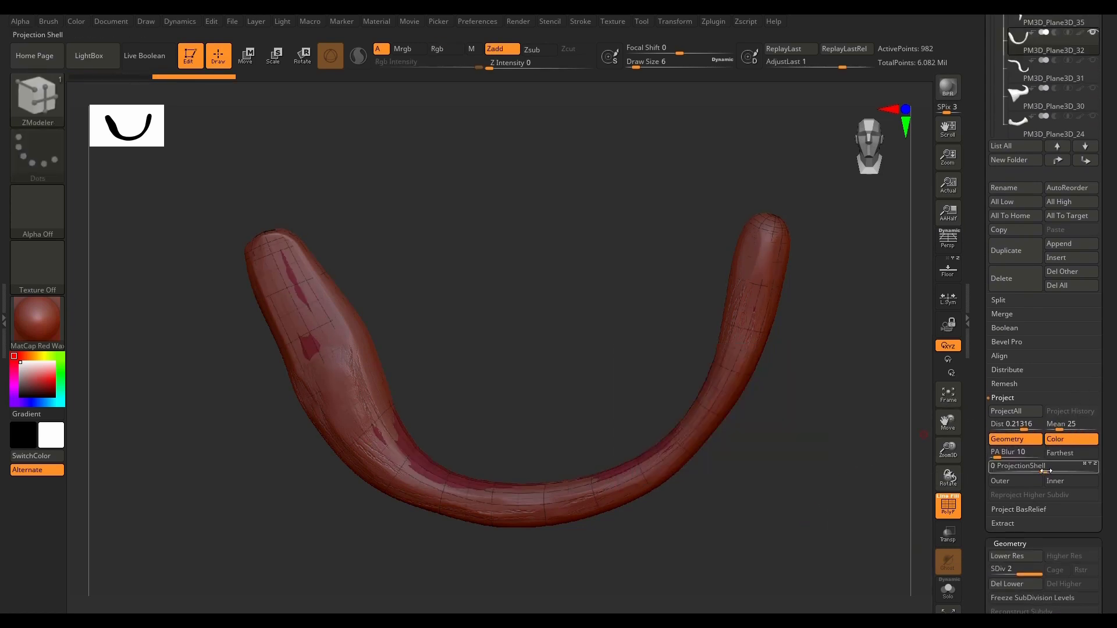
drag(1046, 472, 1051, 471)
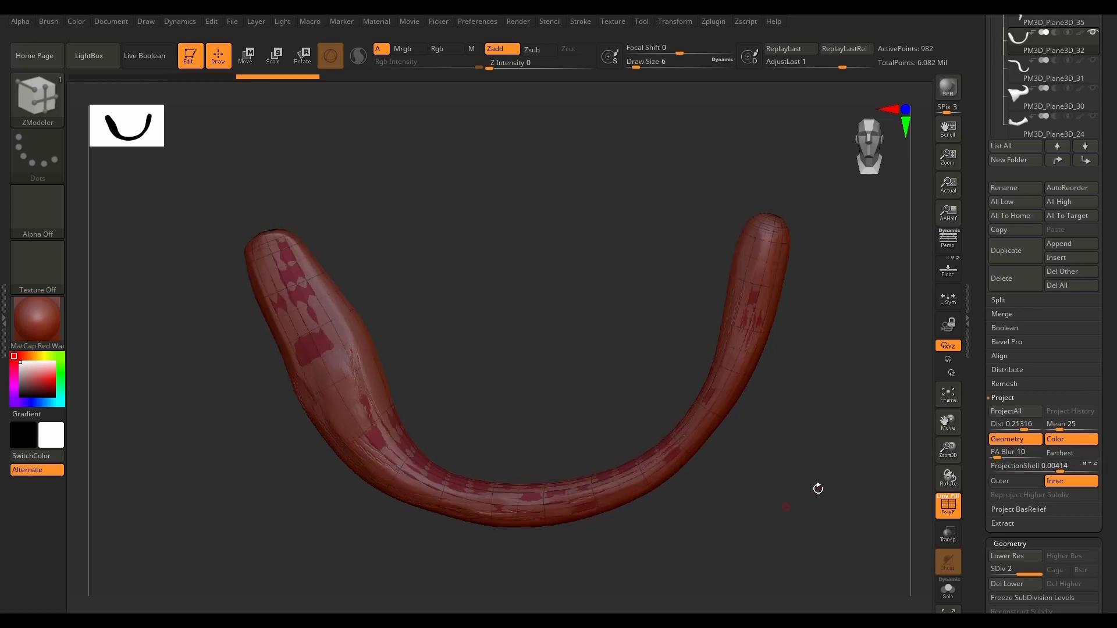
Step: Hide high-poly PM3D_Plane3D_15, show high-poly PM3D_Plane3D_16 with low-poly PM3D_Plane3D_31, and make PM3D_Plane3D_31 the active subtool
scroll(1091, 260, up, 8)
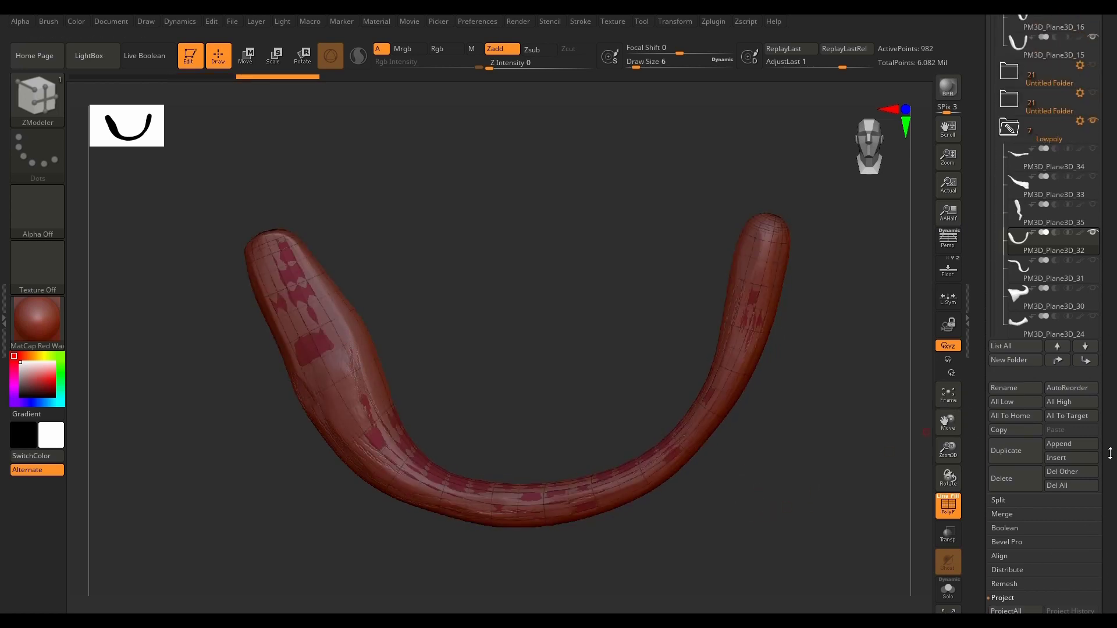
drag(1106, 265, 1112, 338)
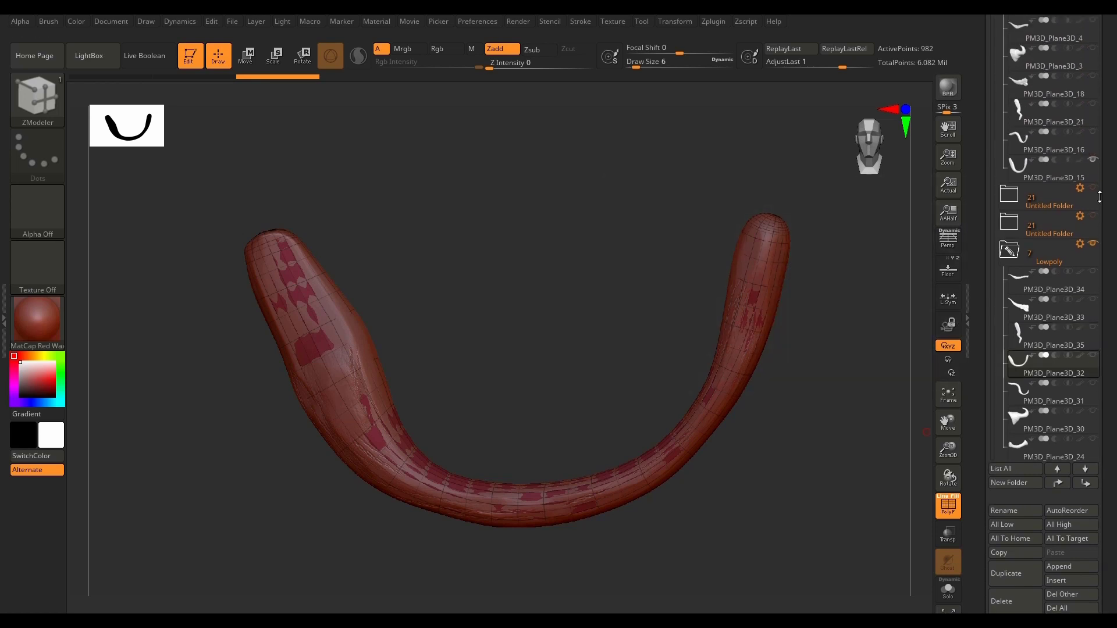
click(1094, 160)
click(1093, 133)
click(1054, 142)
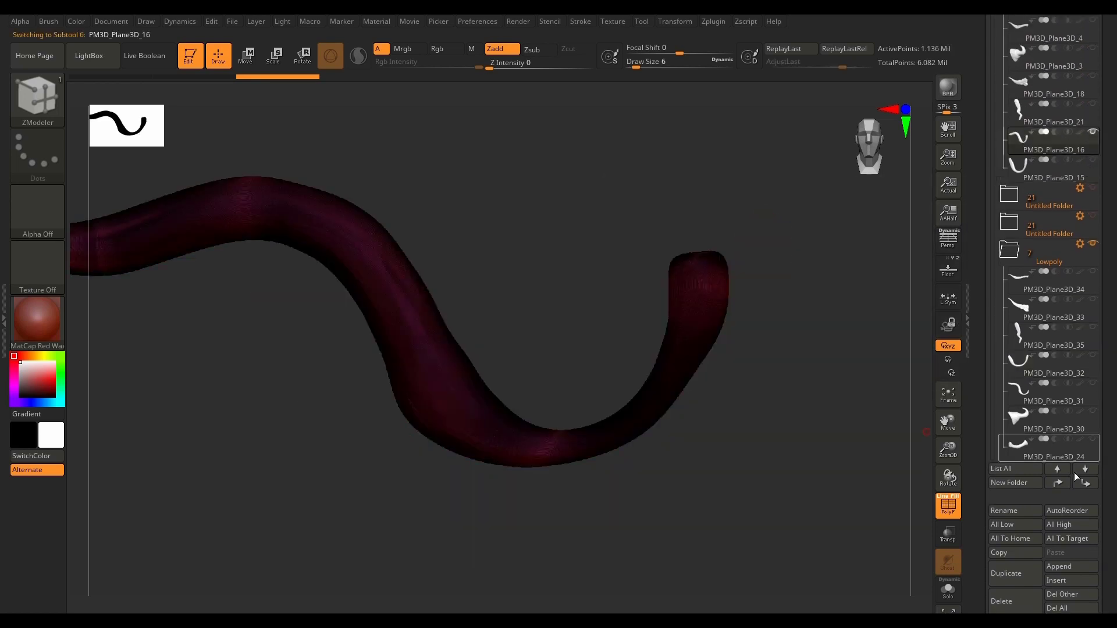
click(1094, 384)
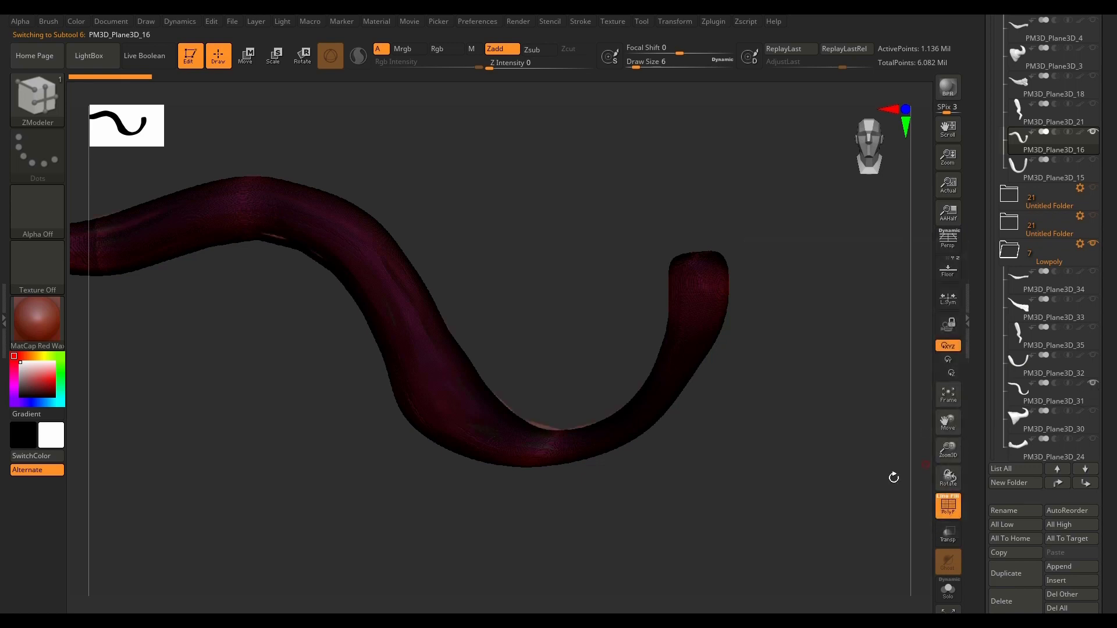
click(1024, 397)
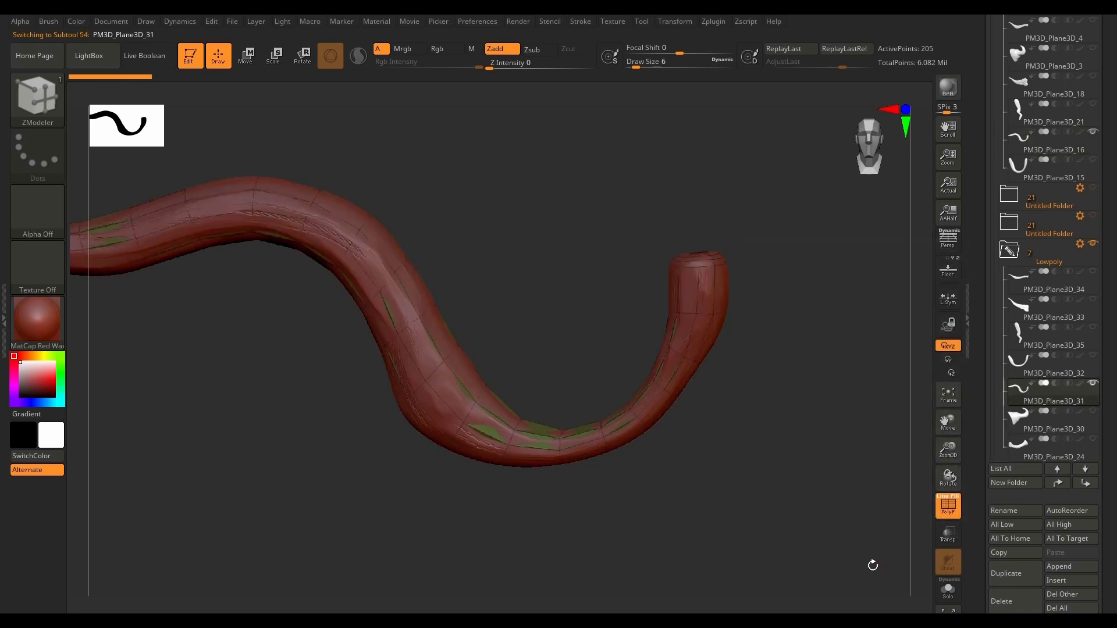
Step: Subdivide PM3D_Plane3D_31 once and project it onto PM3D_Plane3D_16 with Dist 0.10125, ProjectionShell 0.00965 and Inner enabled
drag(765, 498, 756, 544)
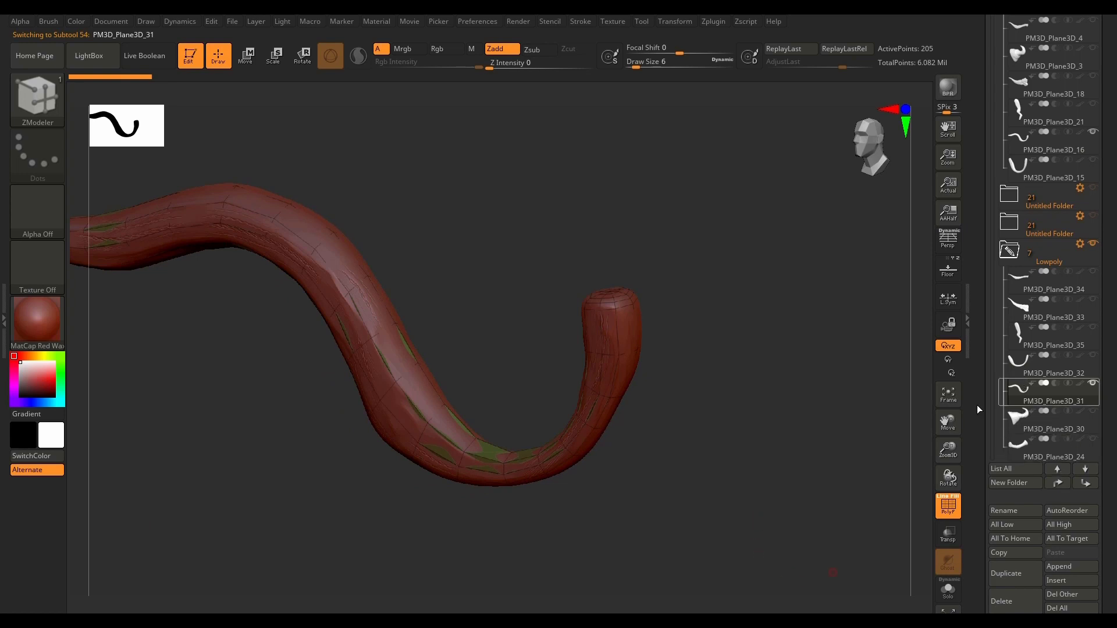
key(ctrl+d)
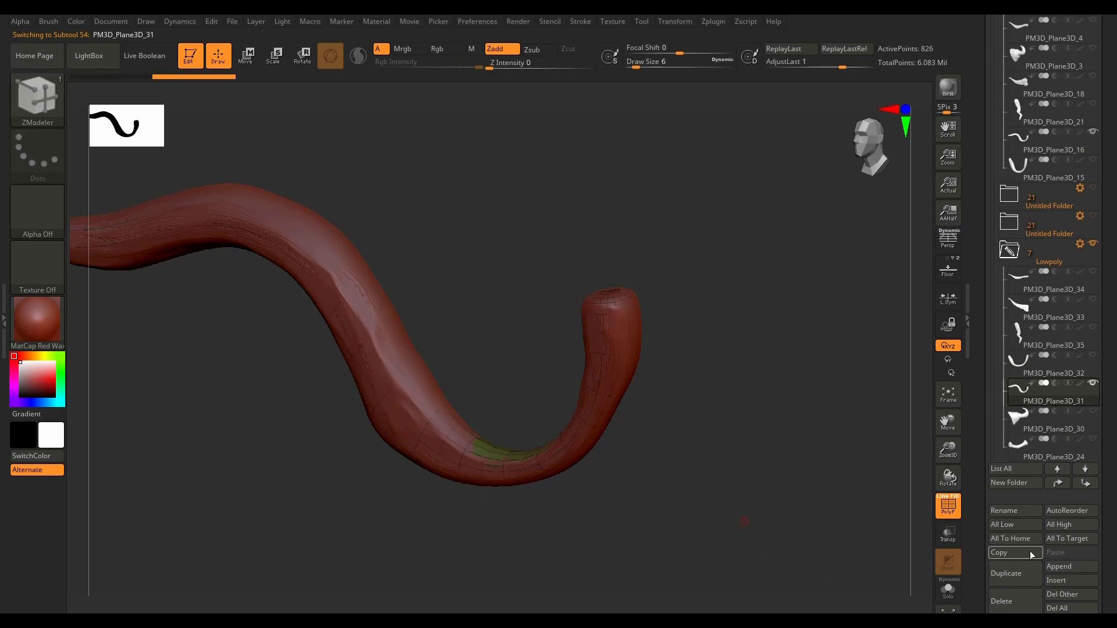
drag(1114, 502, 1104, 409)
drag(1034, 461, 1064, 462)
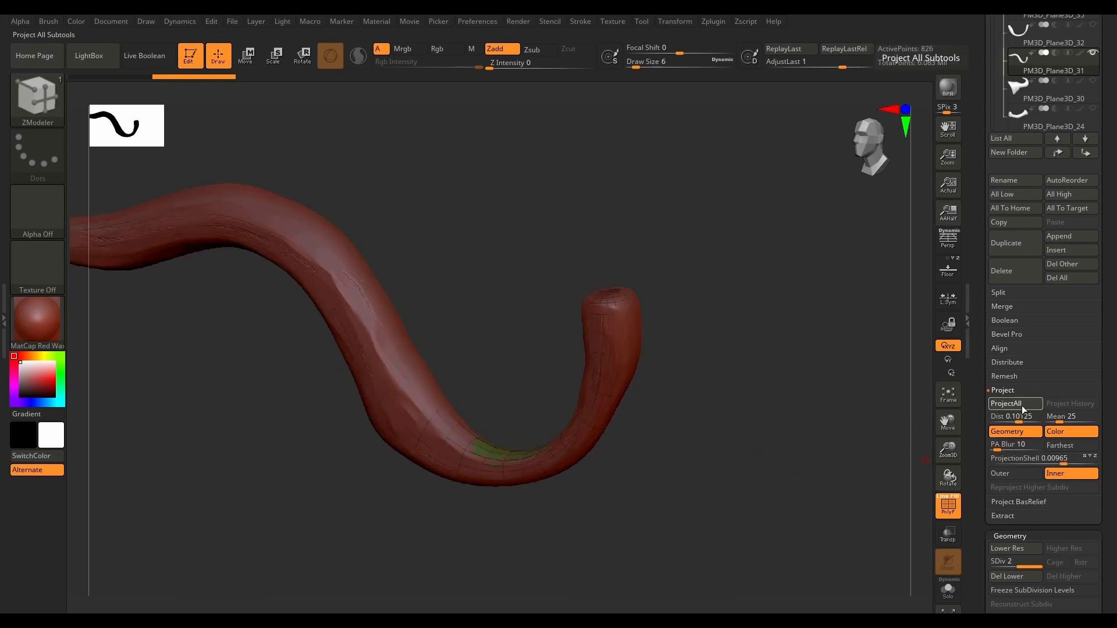
Step: Isolate PM3D_Plane3D_31 and inspect the projected mesh up close for topology errors
click(949, 590)
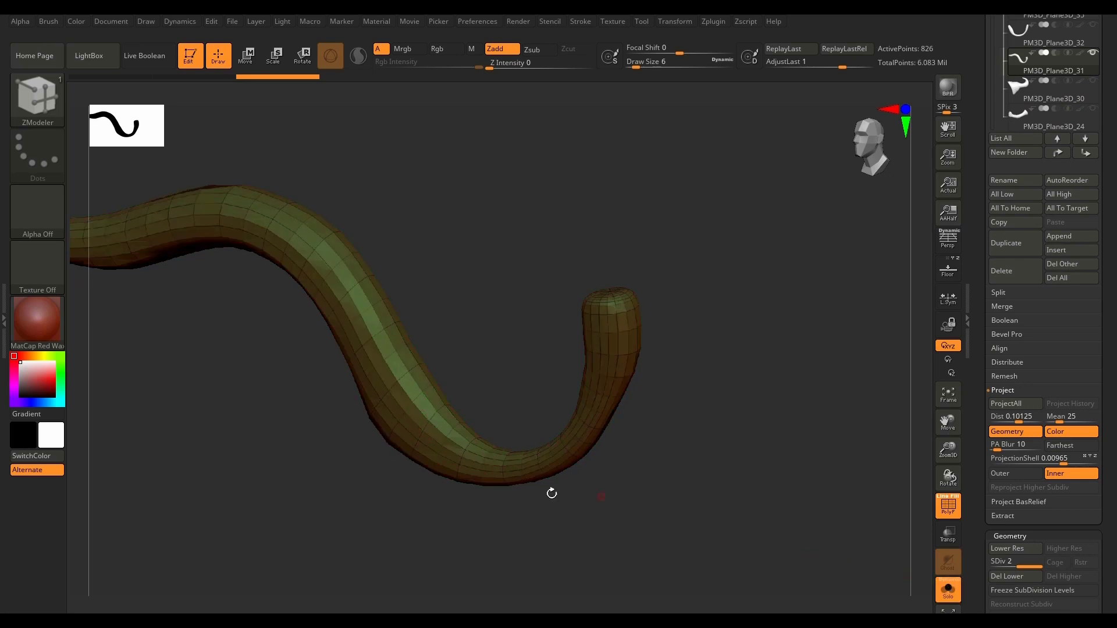
drag(344, 485, 315, 446)
ctrl+right_drag(280, 363, 282, 401)
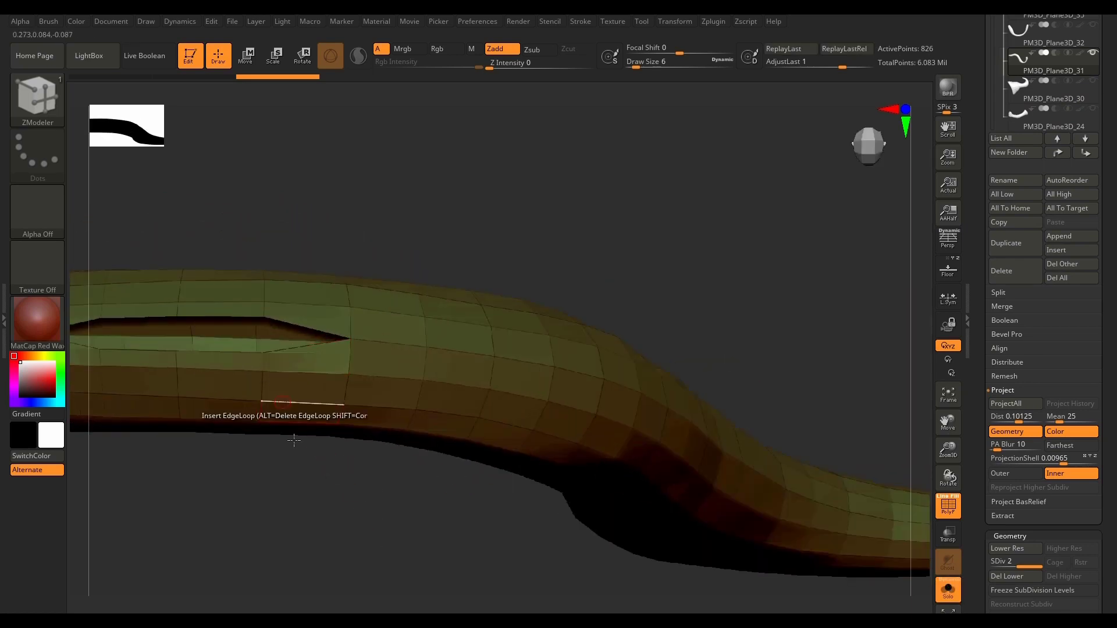
drag(342, 501, 529, 498)
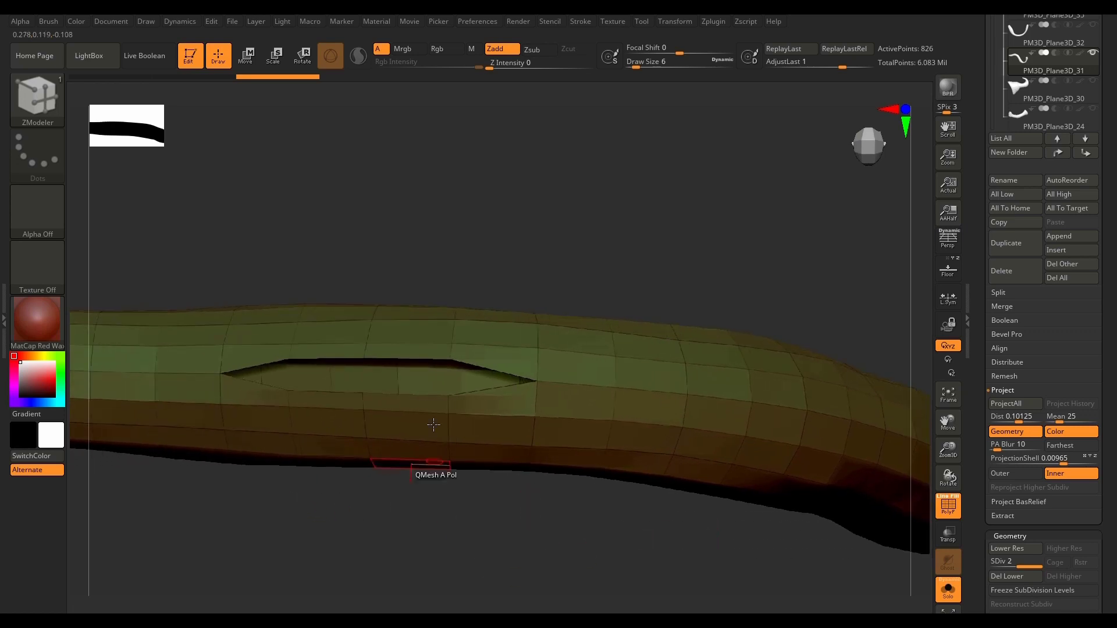
scroll(1062, 370, up, 1)
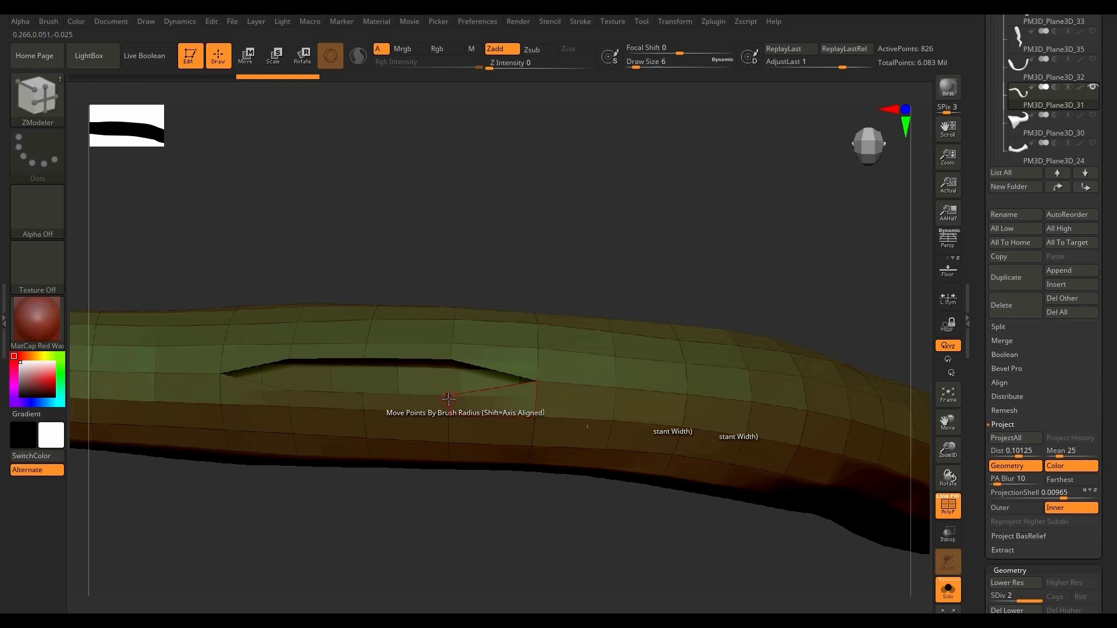
Step: Show the high-poly mesh again with transparency on and set ZModeler's Move point action to Snap To Surface
click(949, 592)
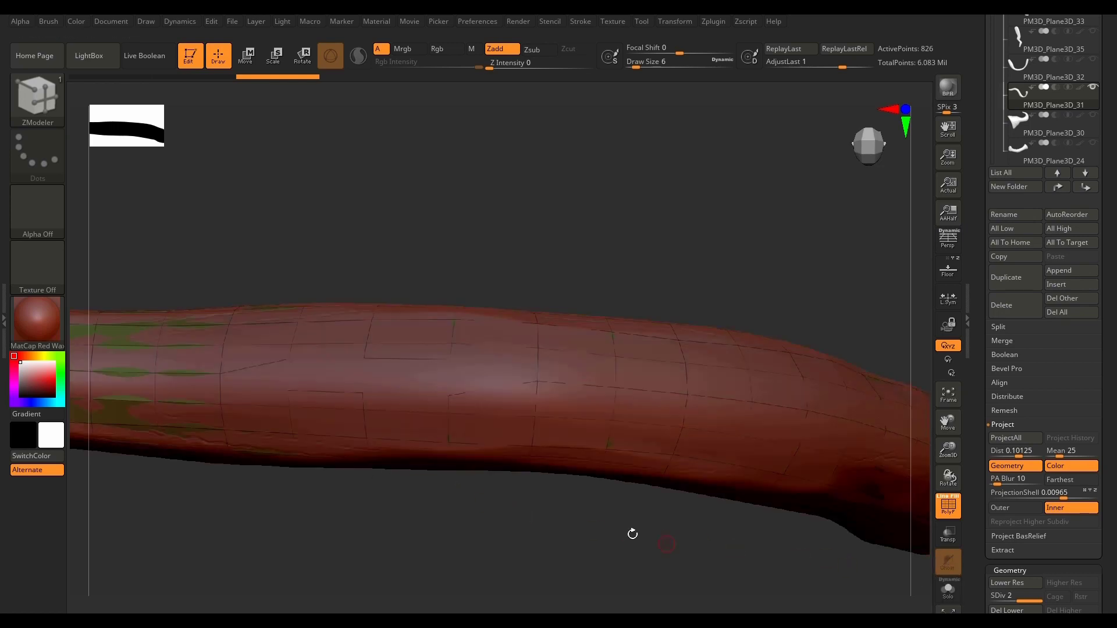
click(953, 538)
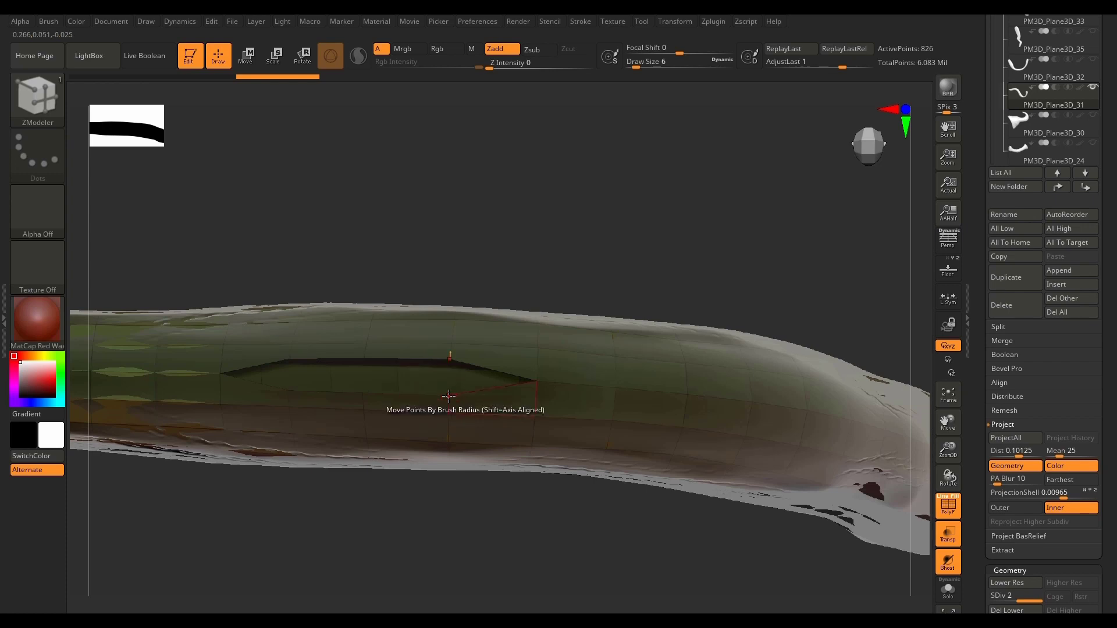
key(space)
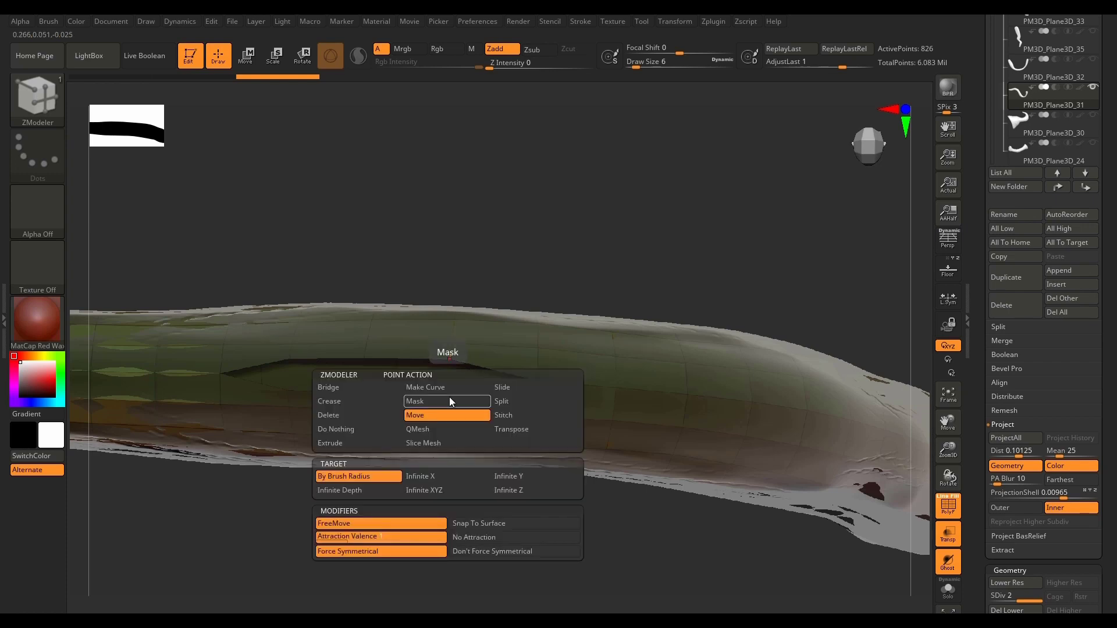
click(499, 523)
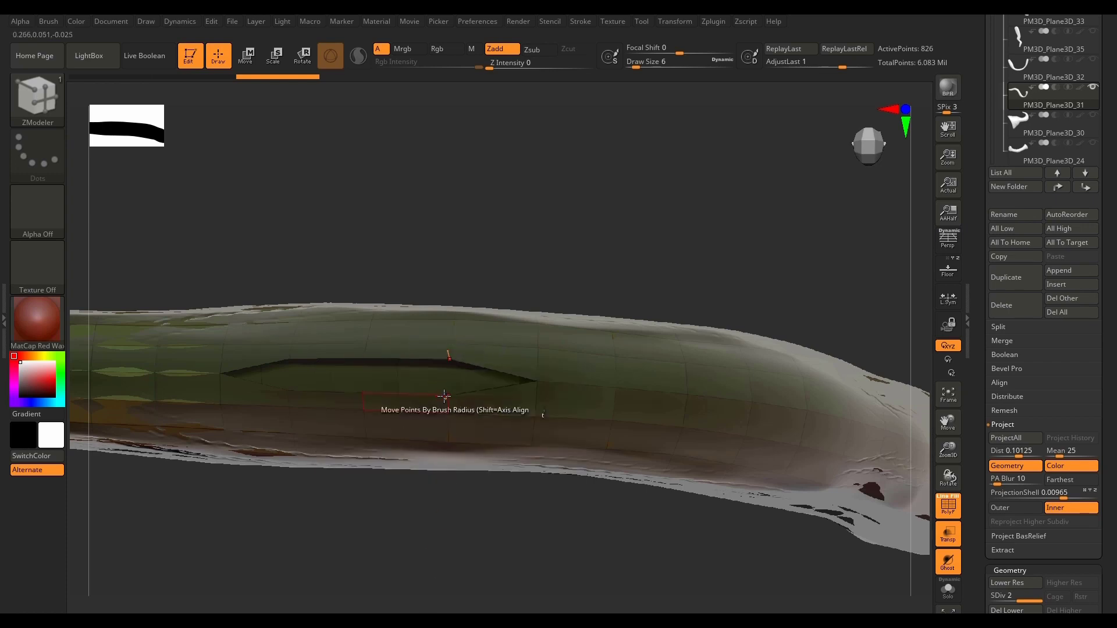
Step: Try to move a point on the slit's edge, and delete PM3D_Plane3D_31's lower subdivision levels to allow point editing
drag(452, 402, 451, 368)
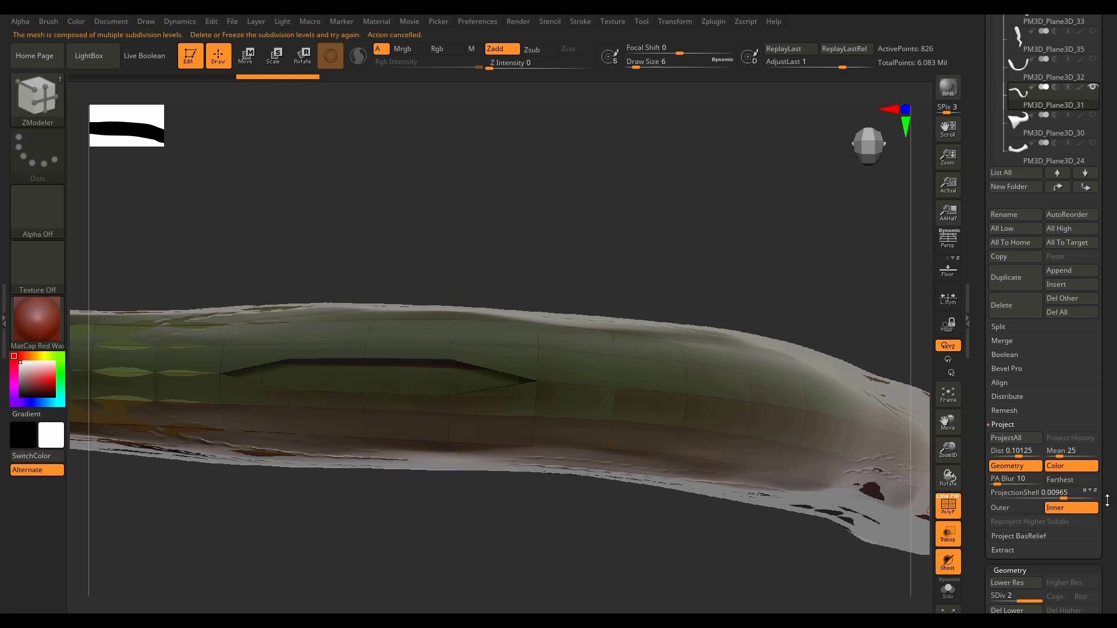
scroll(1109, 499, down, 5)
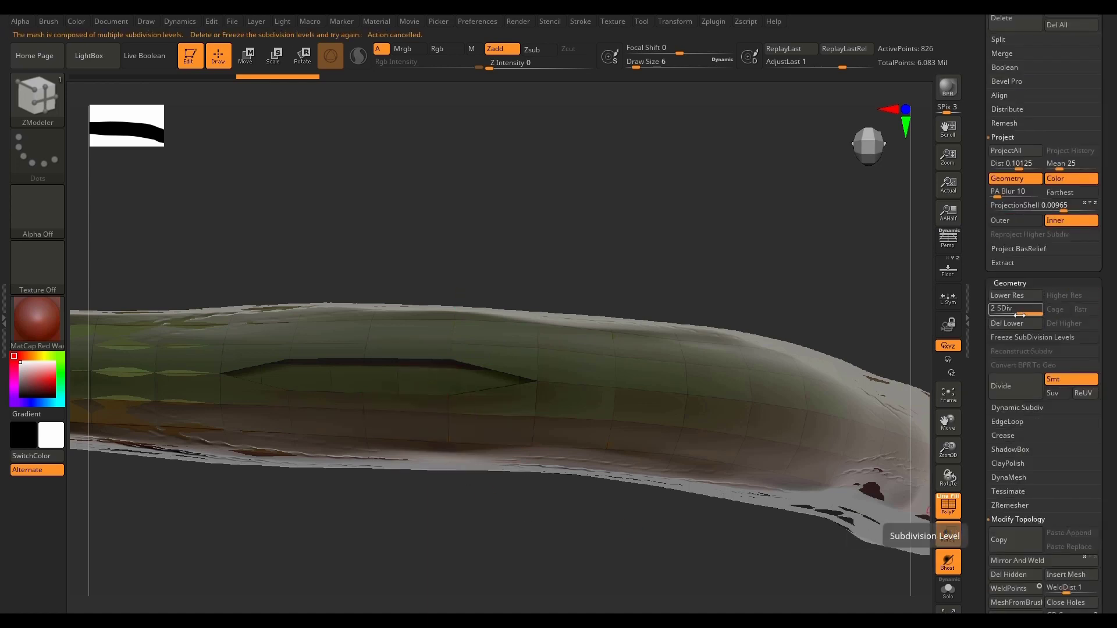
click(1010, 324)
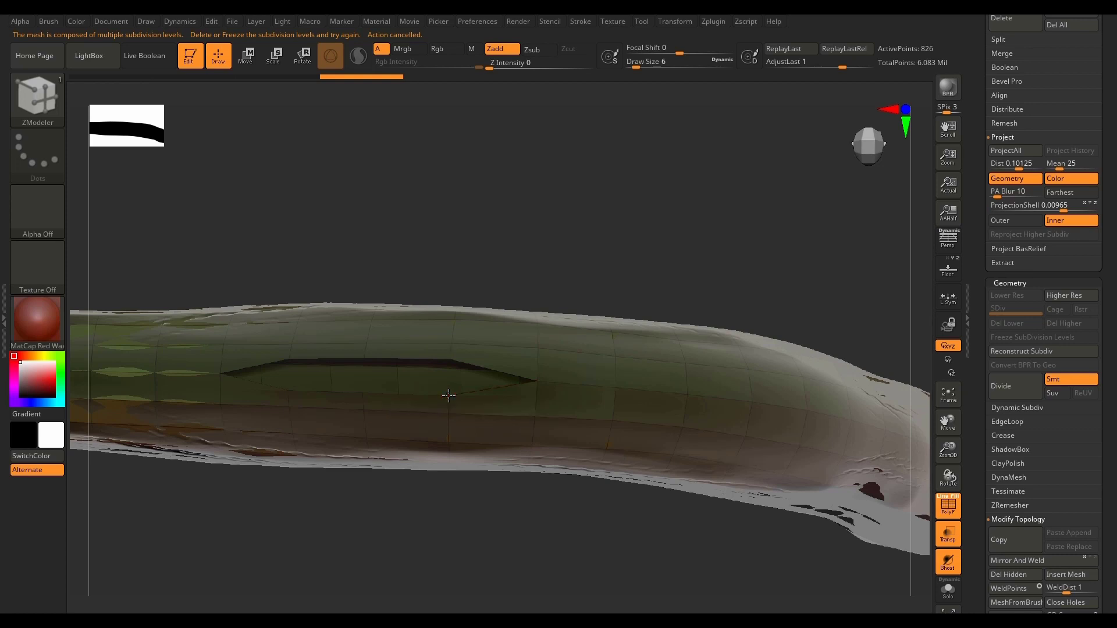
Step: Close the slit in PM3D_Plane3D_31's upper surface by moving its three lower edge points onto the opposite edge points
drag(449, 371, 447, 377)
key(ctrl+z)
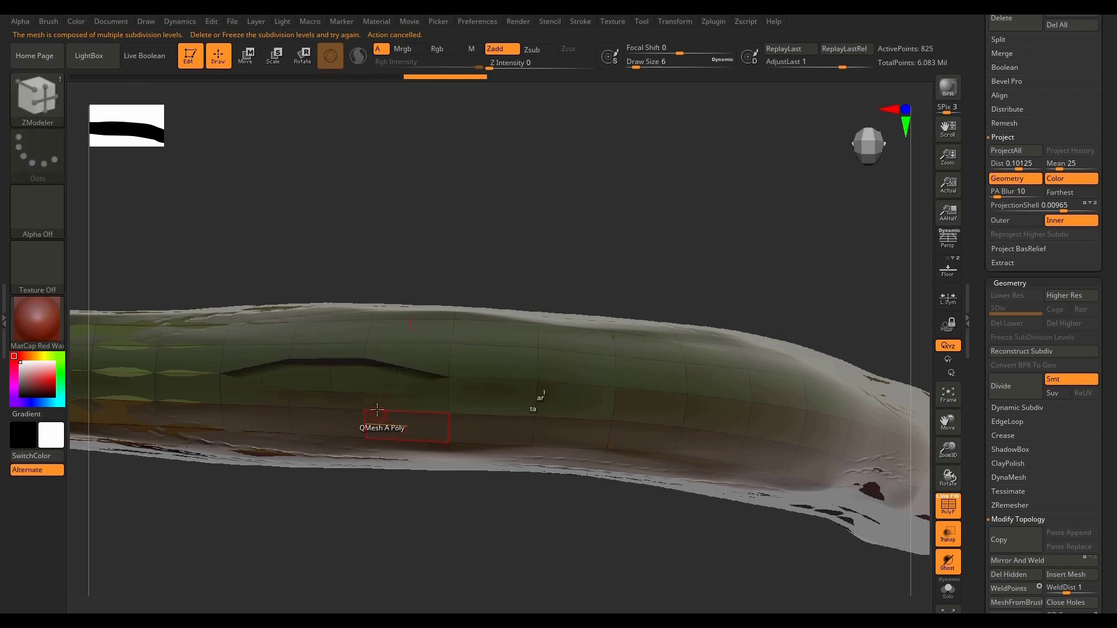
drag(364, 394, 363, 374)
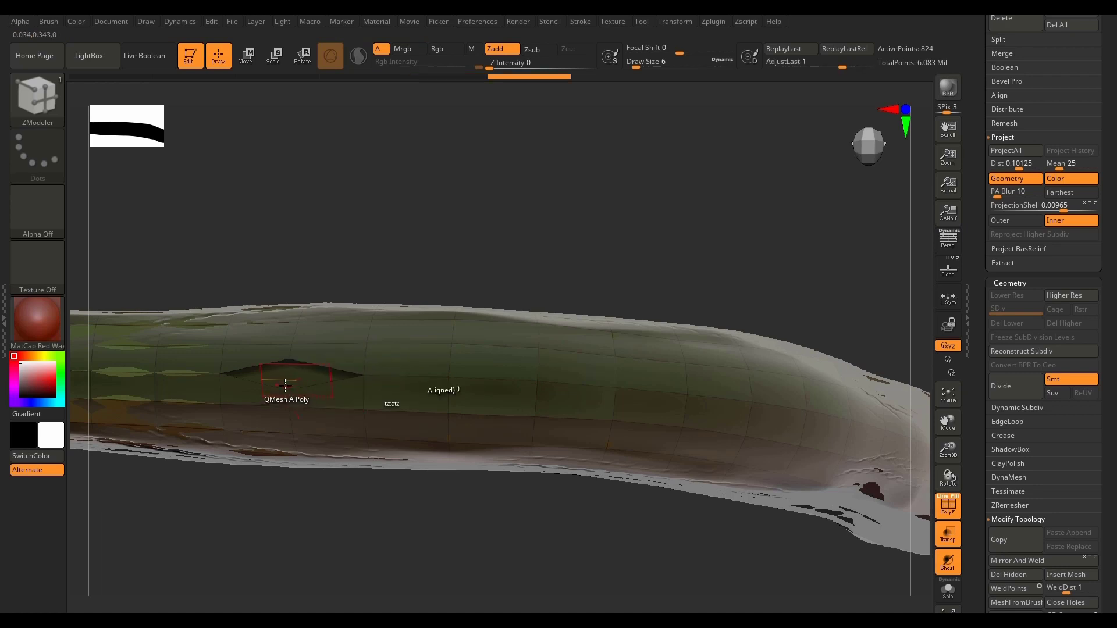
drag(287, 390, 285, 370)
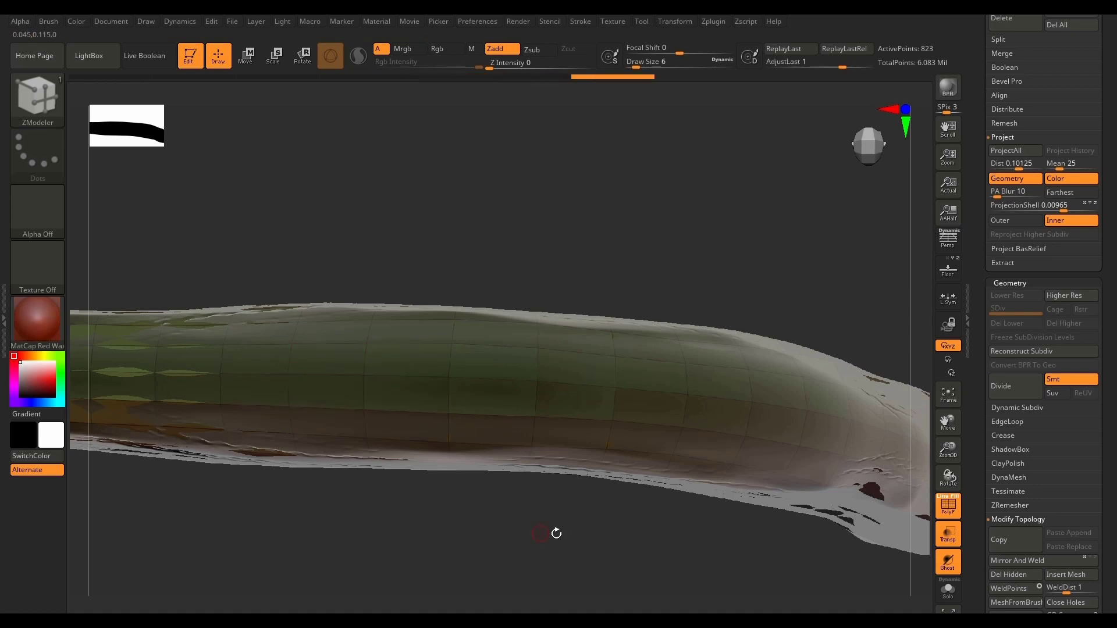
Step: Frame and isolate PM3D_Plane3D_31, and examine the rest of the horn from several sides for other open slits
mouse_move(556, 529)
mouse_down()
mouse_move(554, 448)
mouse_move(564, 569)
mouse_move(687, 535)
mouse_move(551, 557)
mouse_up()
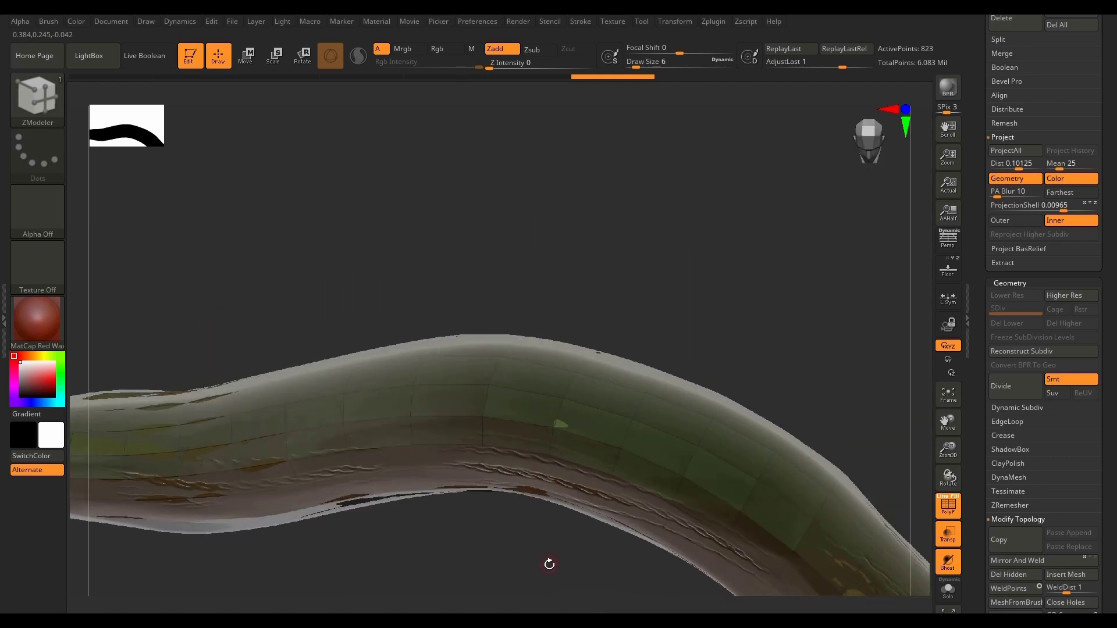
key(f)
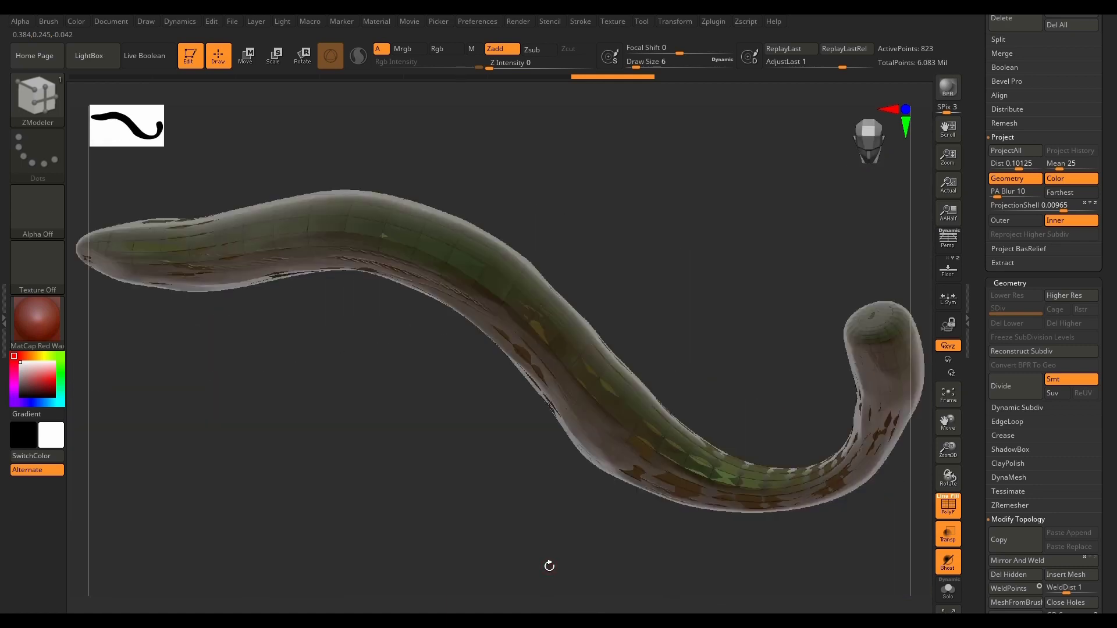
click(949, 600)
drag(569, 521, 521, 329)
ctrl+right_drag(508, 313, 738, 313)
scroll(827, 257, down, 3)
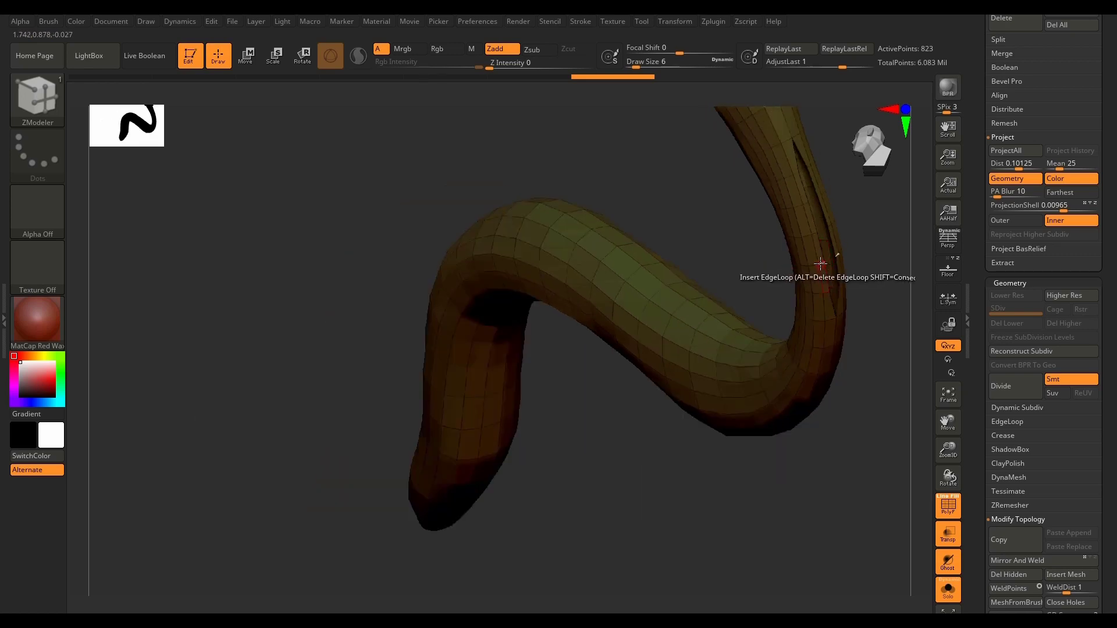
scroll(820, 264, up, 5)
right_drag(849, 262, 754, 519)
Step: Show the high-poly mesh again and close the slit in PM3D_Plane3D_31's upper neck by snapping its edge points onto the opposite edge
click(947, 588)
right_drag(707, 452, 518, 481)
drag(544, 477, 545, 475)
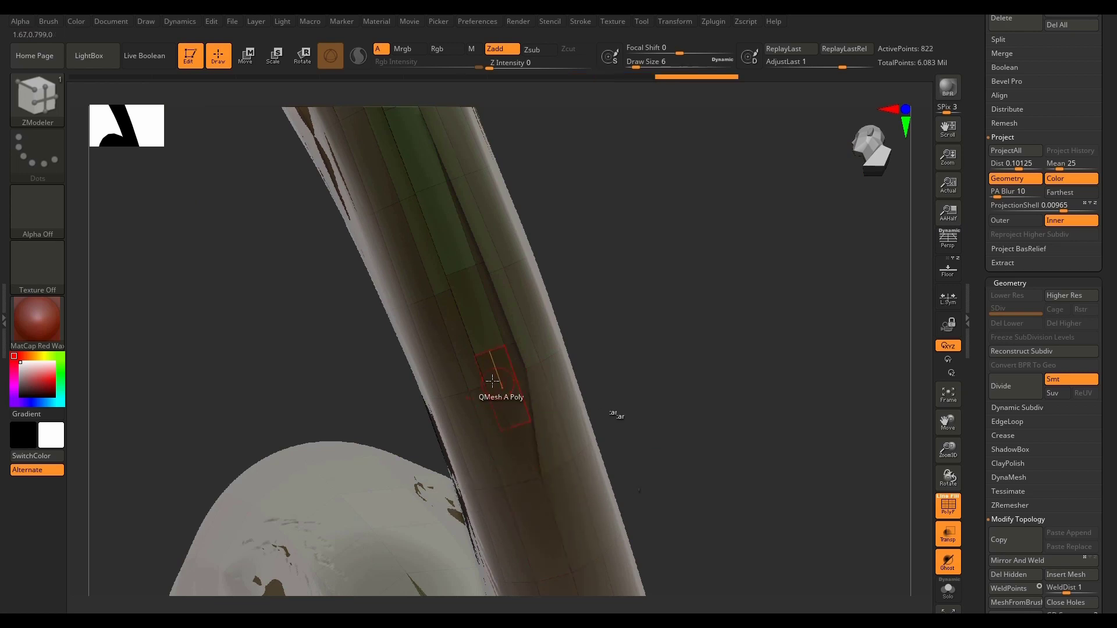
drag(485, 383, 506, 376)
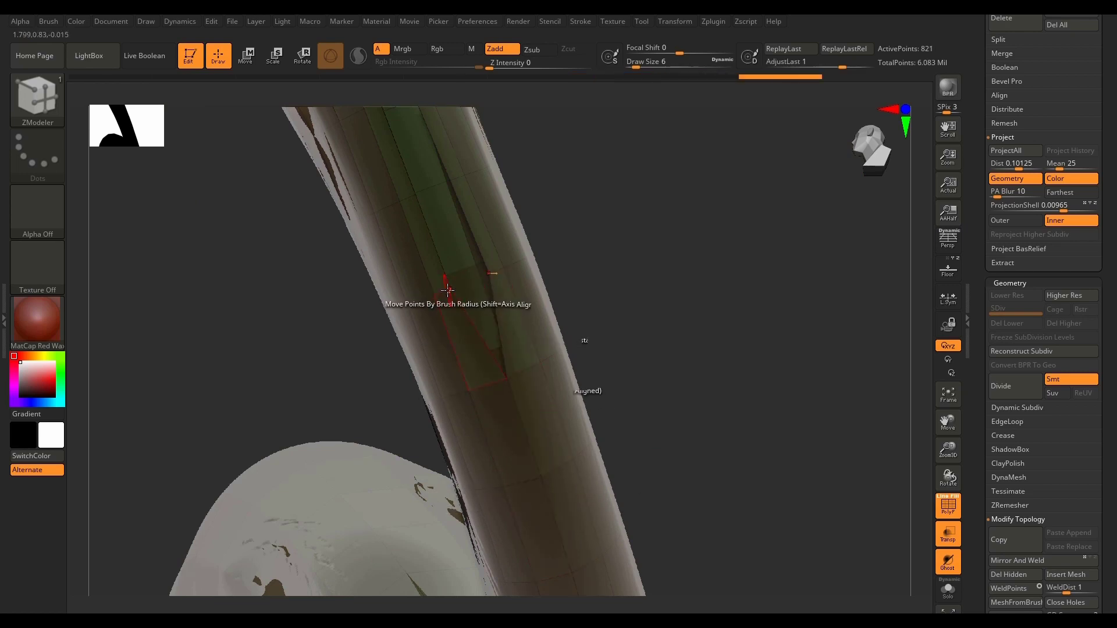
drag(447, 291, 469, 280)
alt+drag(557, 200, 644, 418)
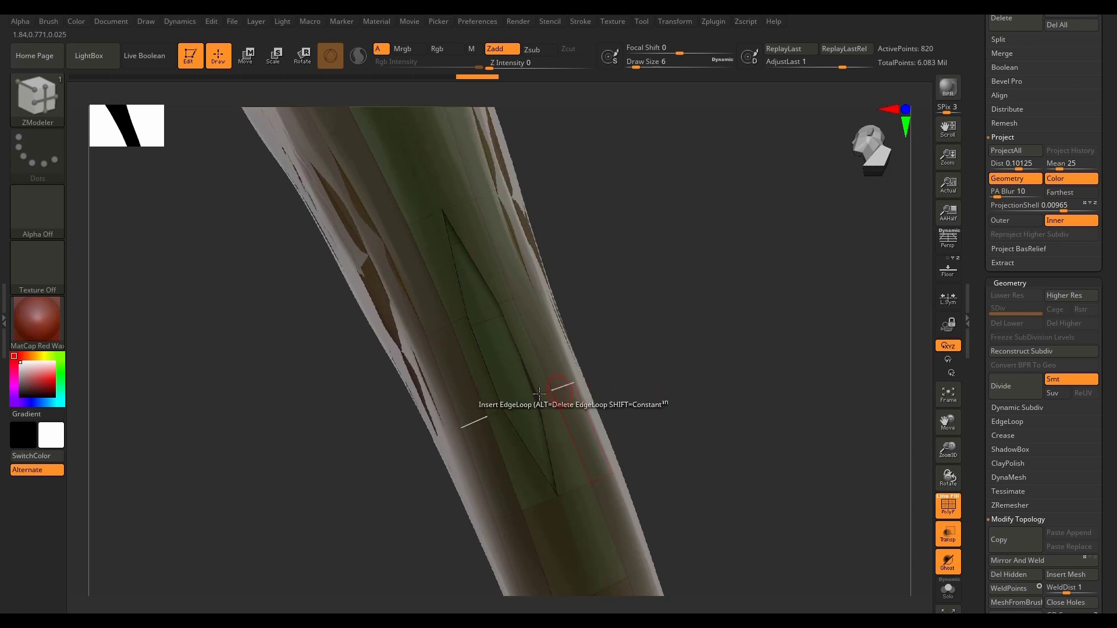
drag(502, 411, 521, 403)
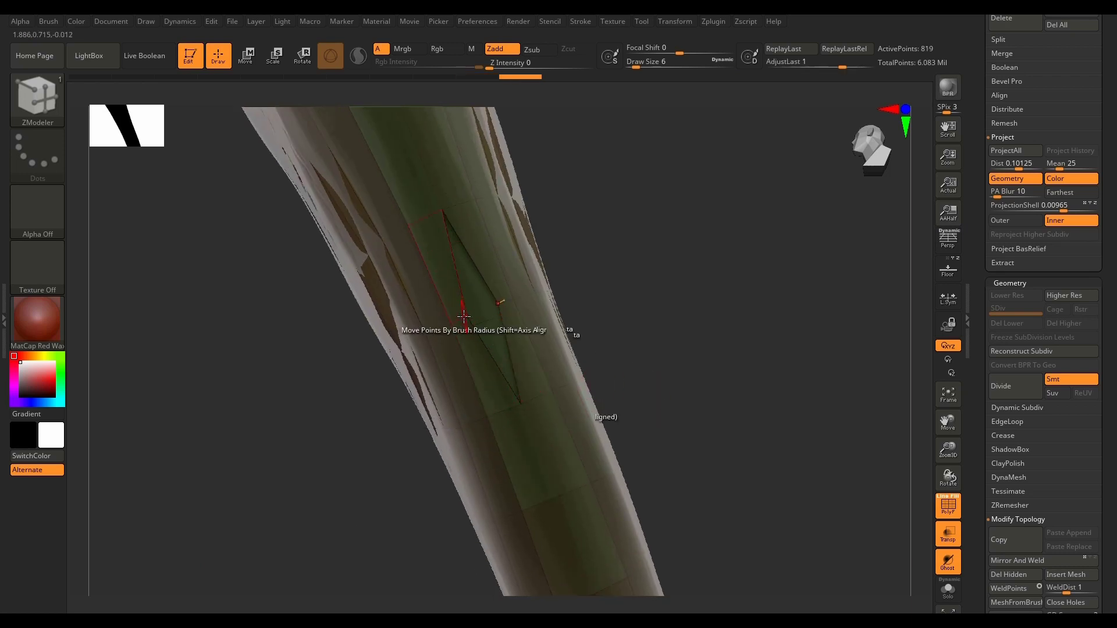
drag(464, 316, 499, 303)
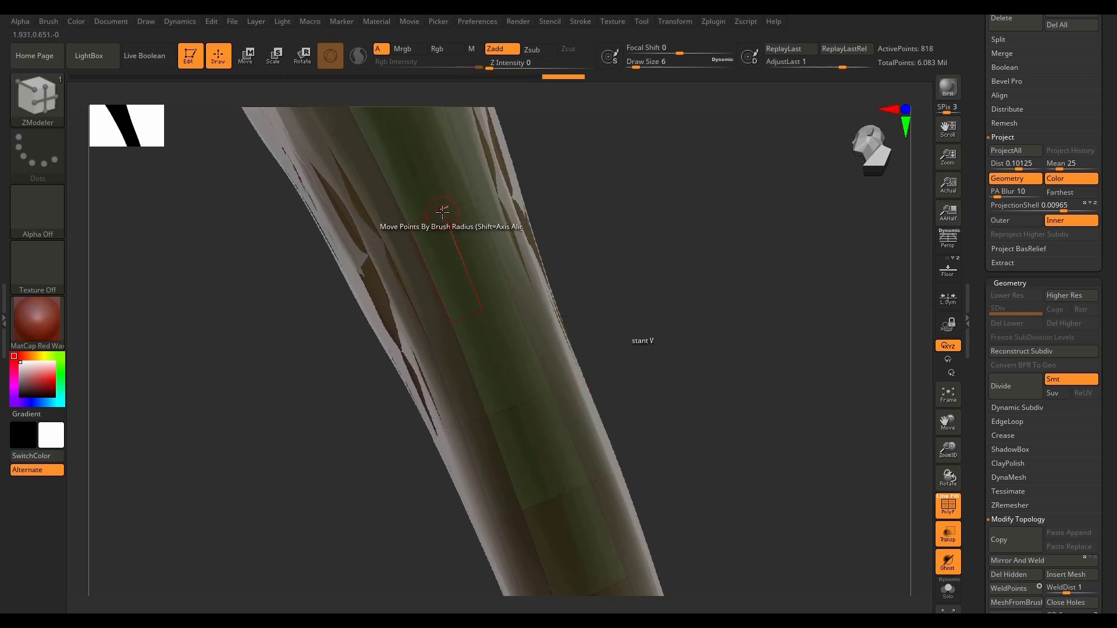
drag(443, 210, 444, 209)
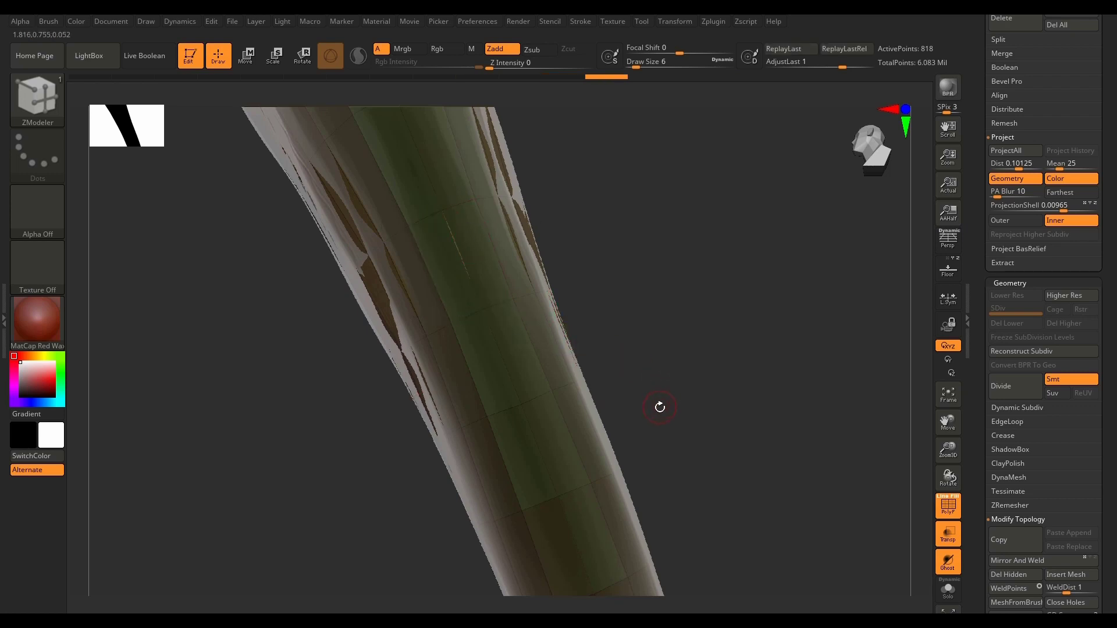
Step: Frame the repaired PM3D_Plane3D_31 and turn off Ghost mode and transparency
key(f)
drag(669, 414, 781, 492)
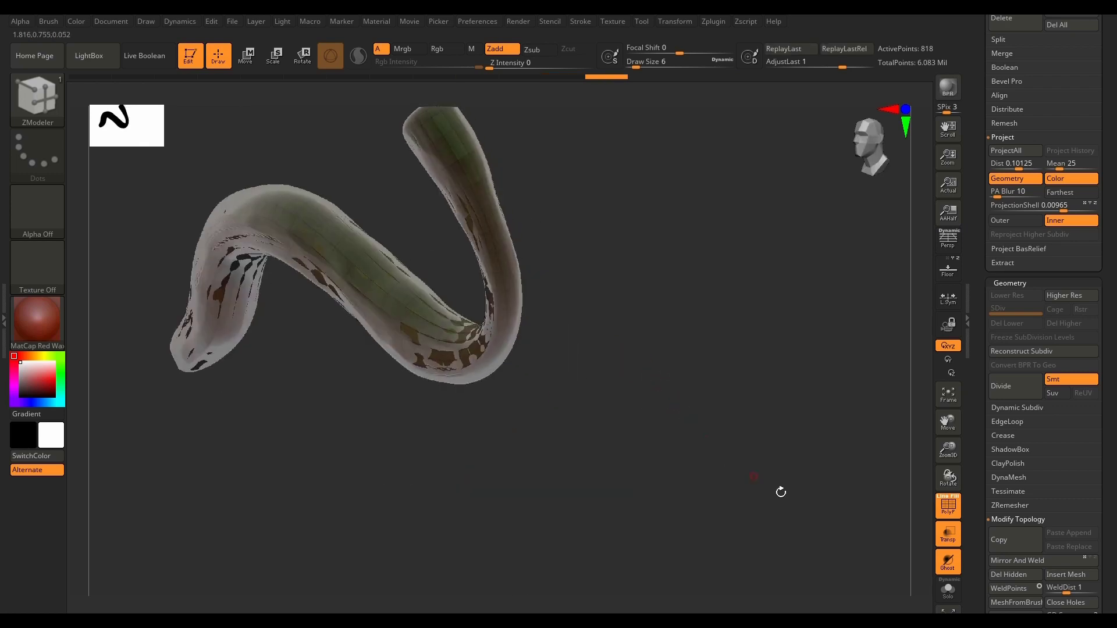
click(948, 564)
drag(646, 457, 686, 401)
drag(541, 324, 818, 542)
click(948, 540)
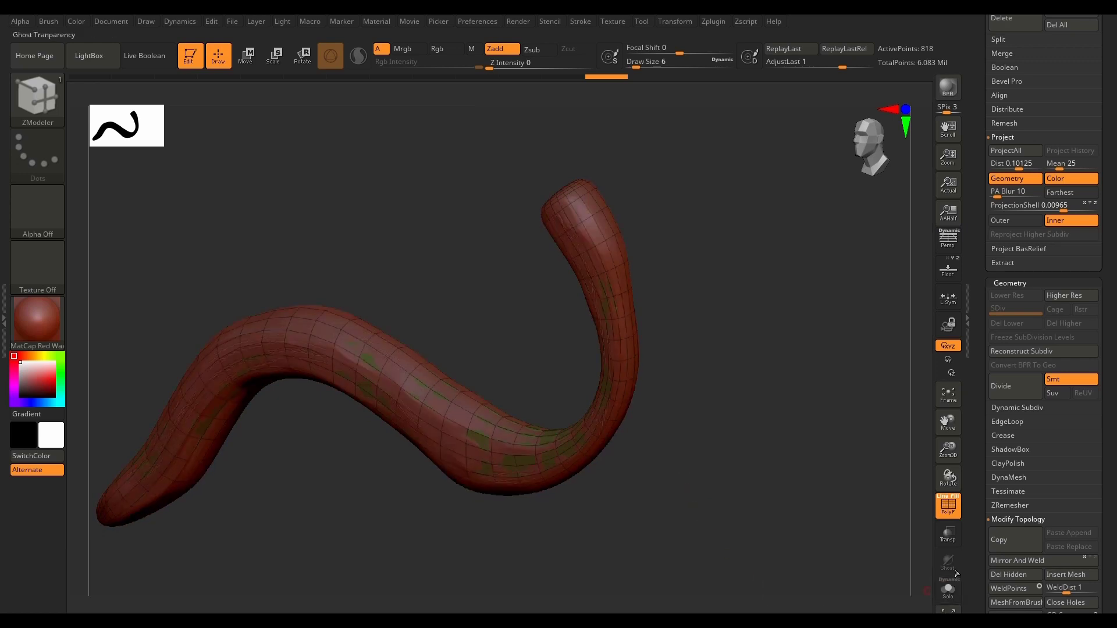
Step: Save the project over the existing file 07.zpr
scroll(1093, 263, up, 5)
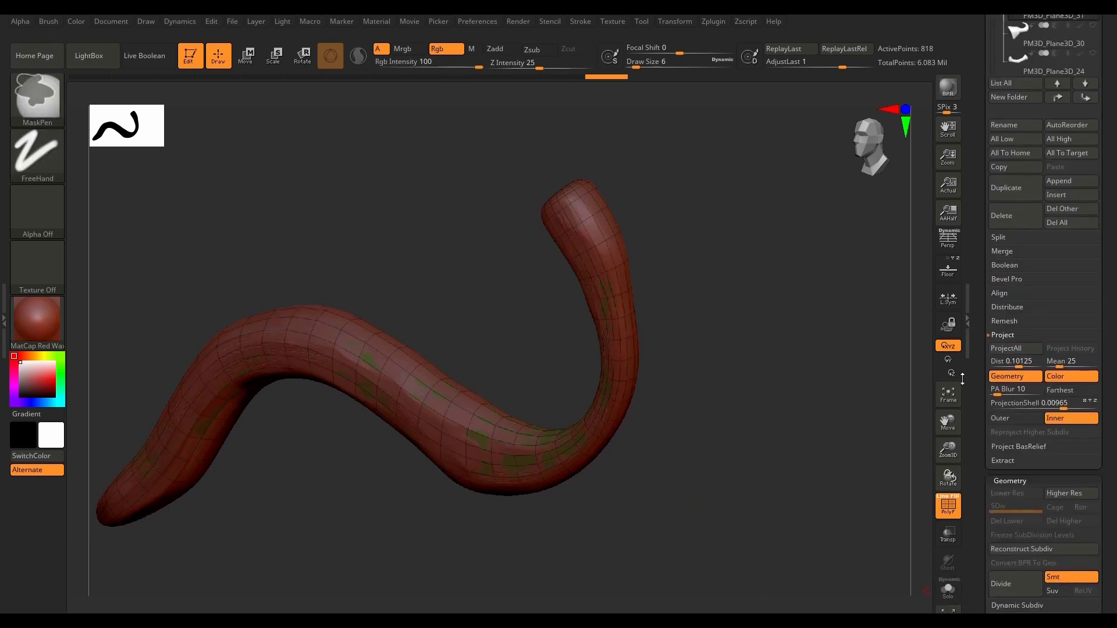
key(ctrl+s)
click(294, 197)
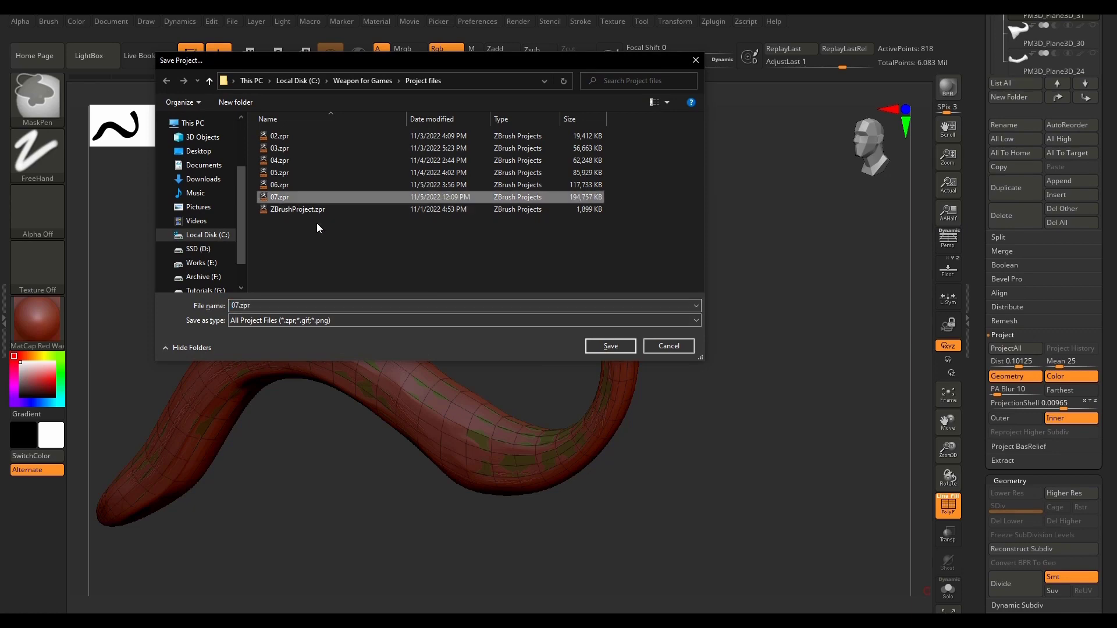
click(600, 348)
click(591, 324)
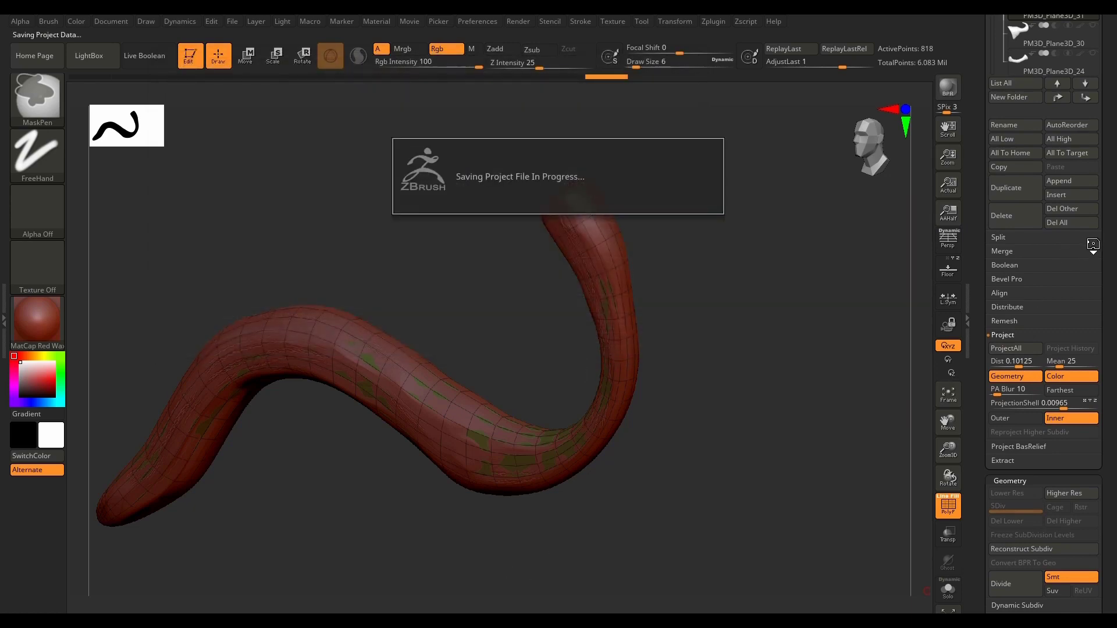
Step: Show low-poly PM3D_Plane3D_33 with high-poly PM3D_Plane3D_18, hide PM3D_Plane3D_16, and make PM3D_Plane3D_18 the active subtool
scroll(1111, 231, up, 5)
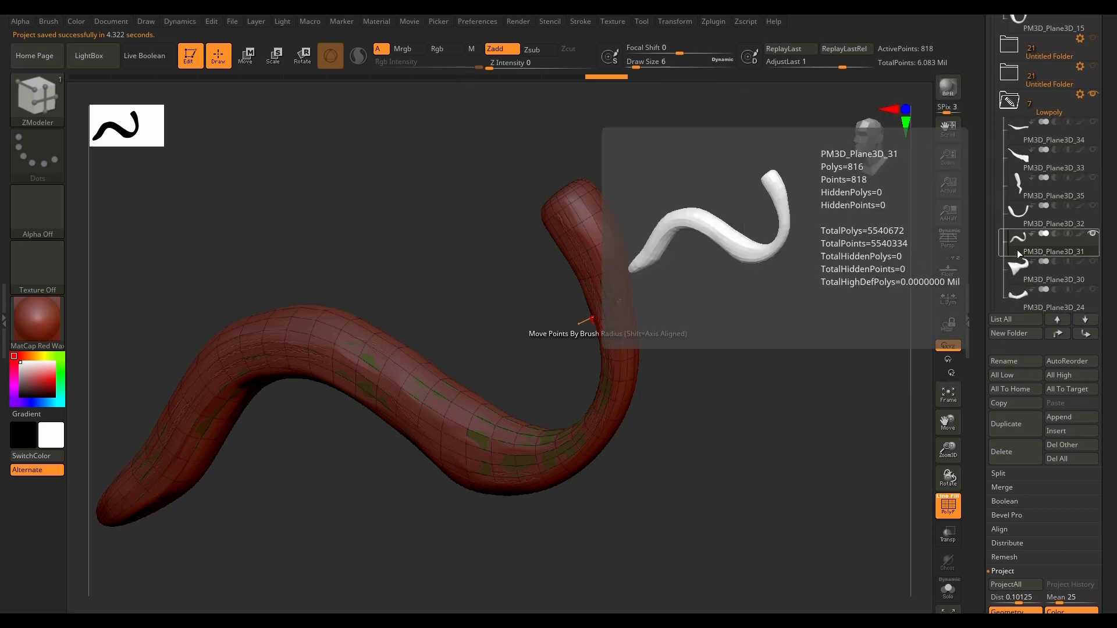
click(1018, 158)
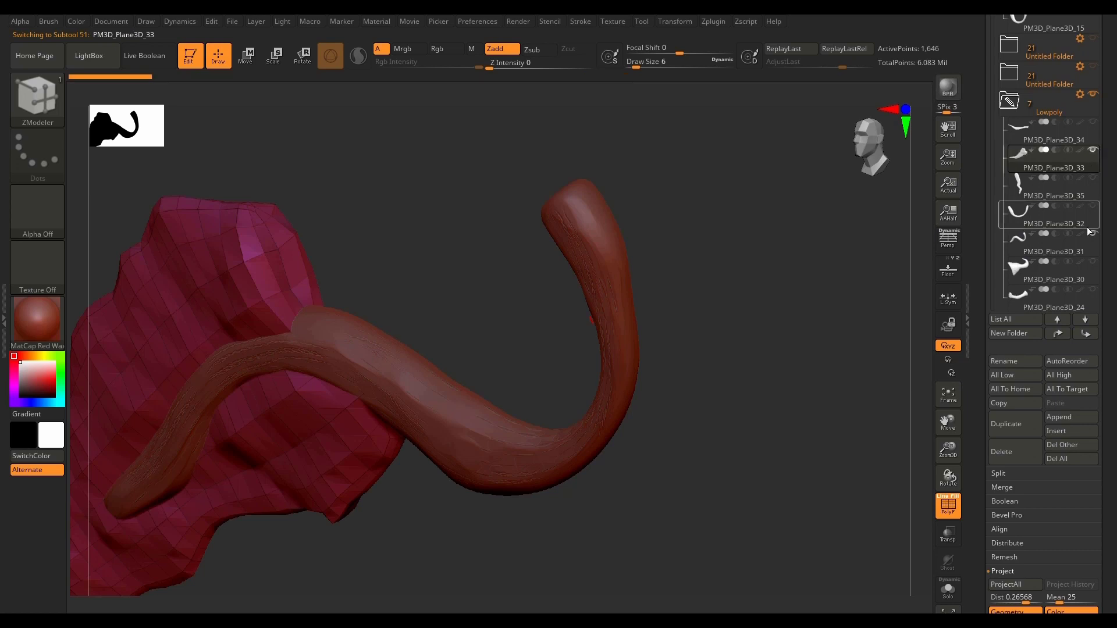
scroll(1048, 291, up, 10)
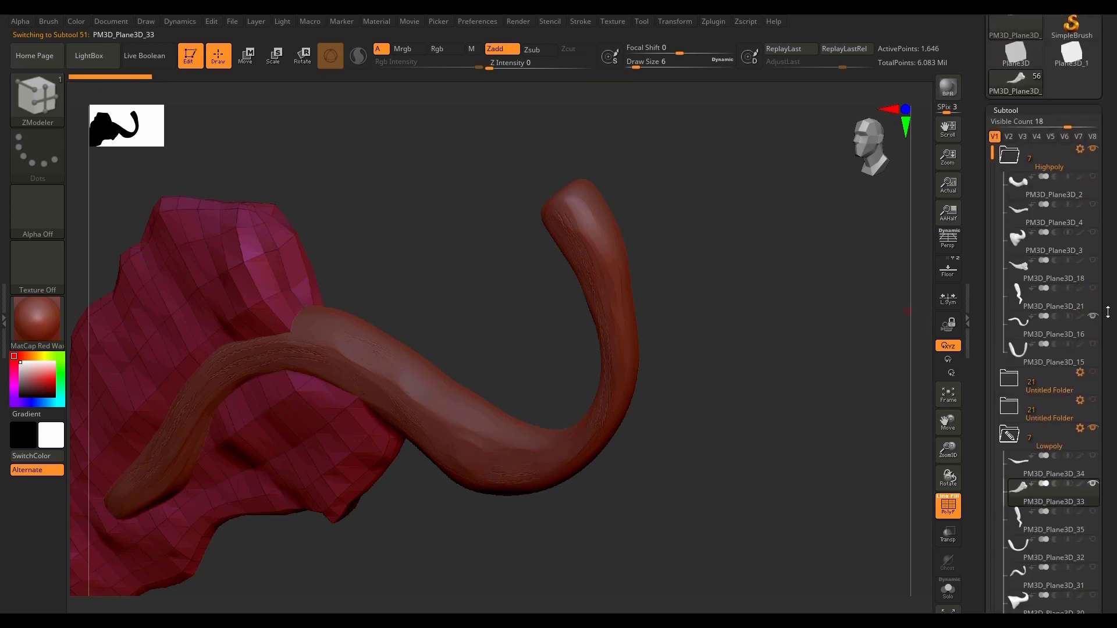
click(1092, 312)
click(1094, 258)
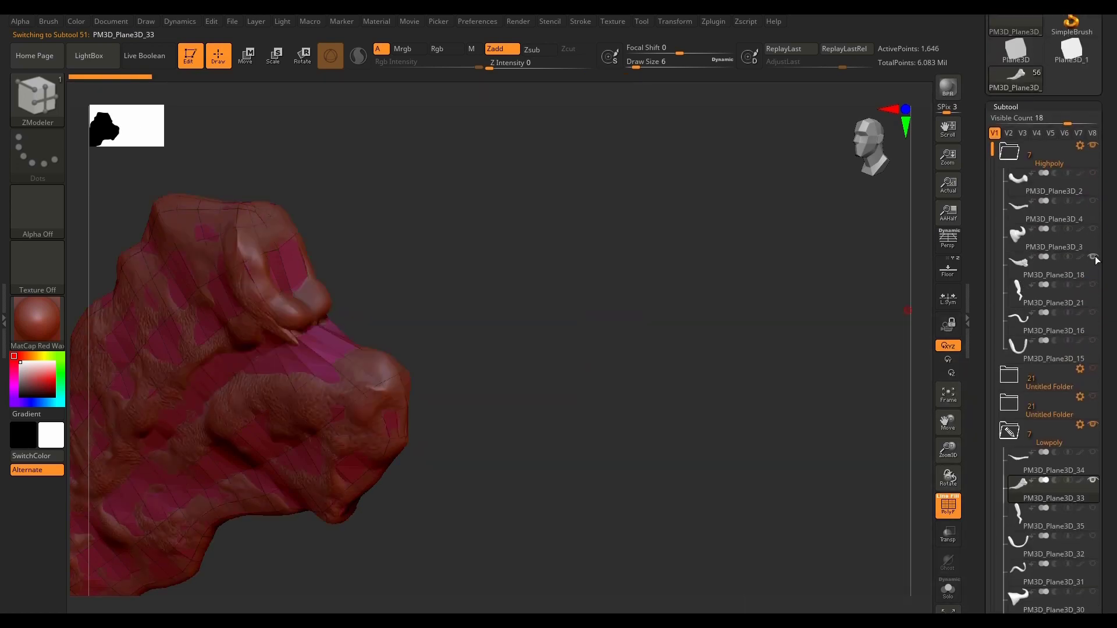
click(1011, 275)
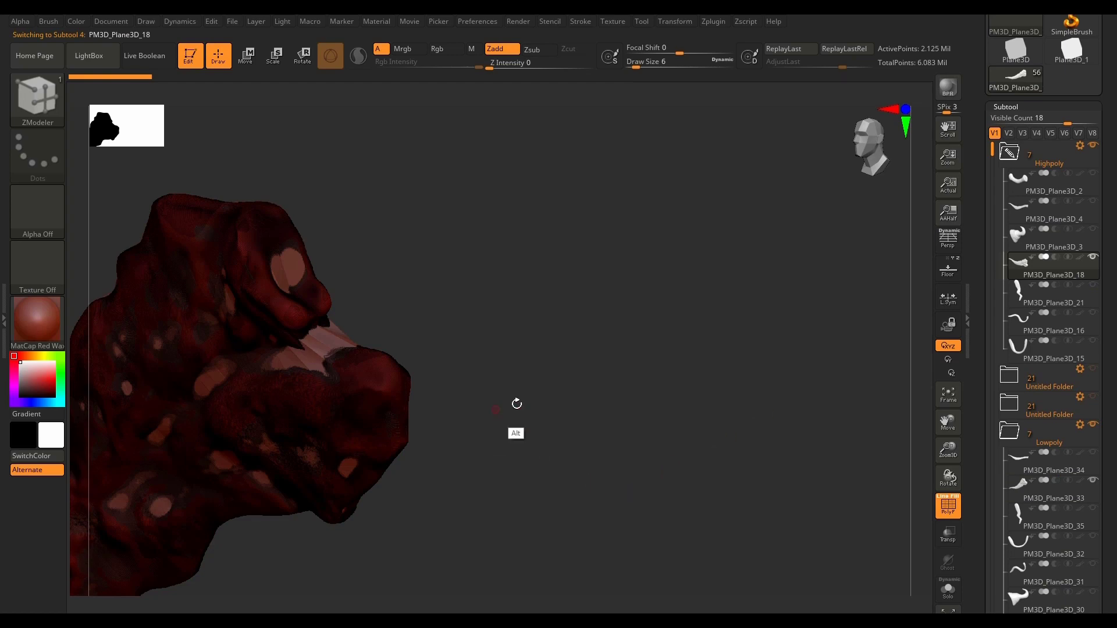
Step: Bring the whole horn into view, turn off PolyFrame, and compare how the low-poly and high-poly surfaces overlap
drag(516, 404, 754, 504)
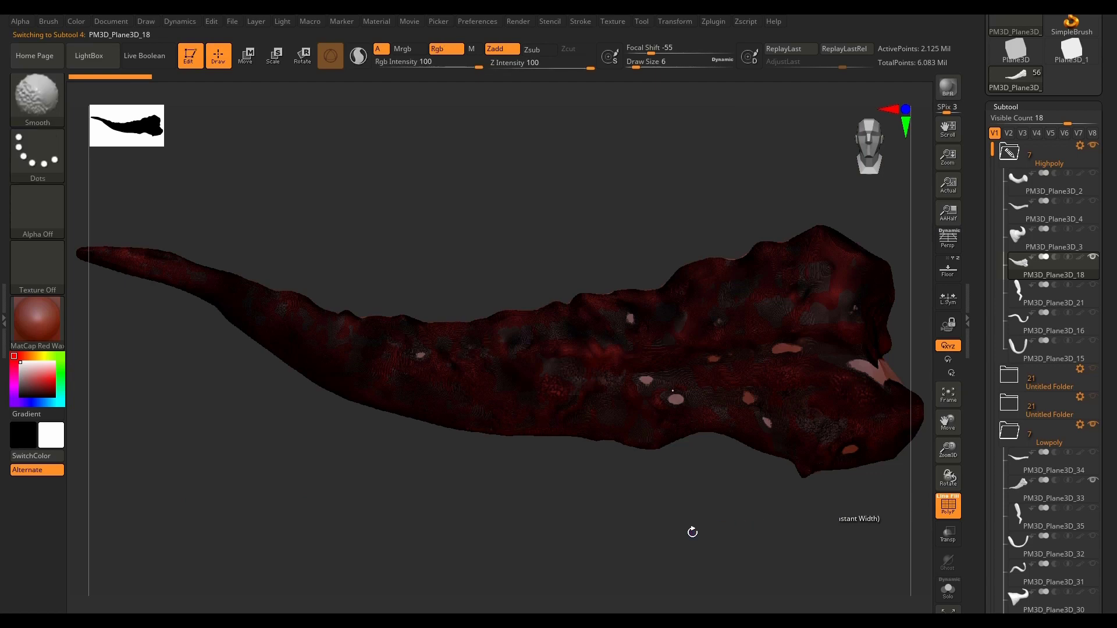
key(shift+f)
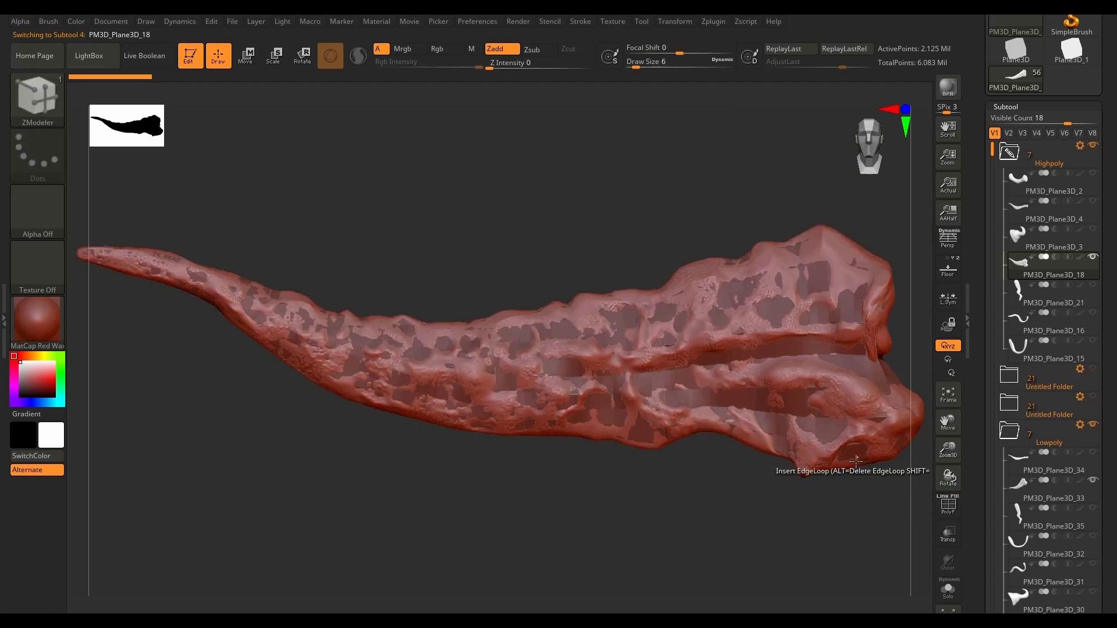
drag(768, 516, 692, 494)
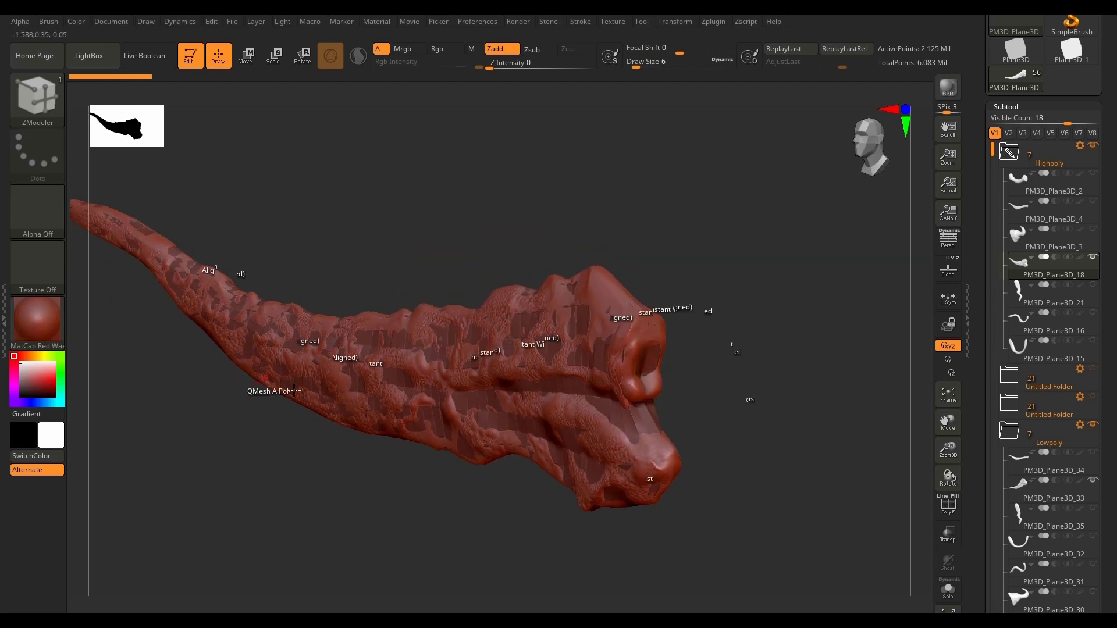
drag(791, 375, 763, 454)
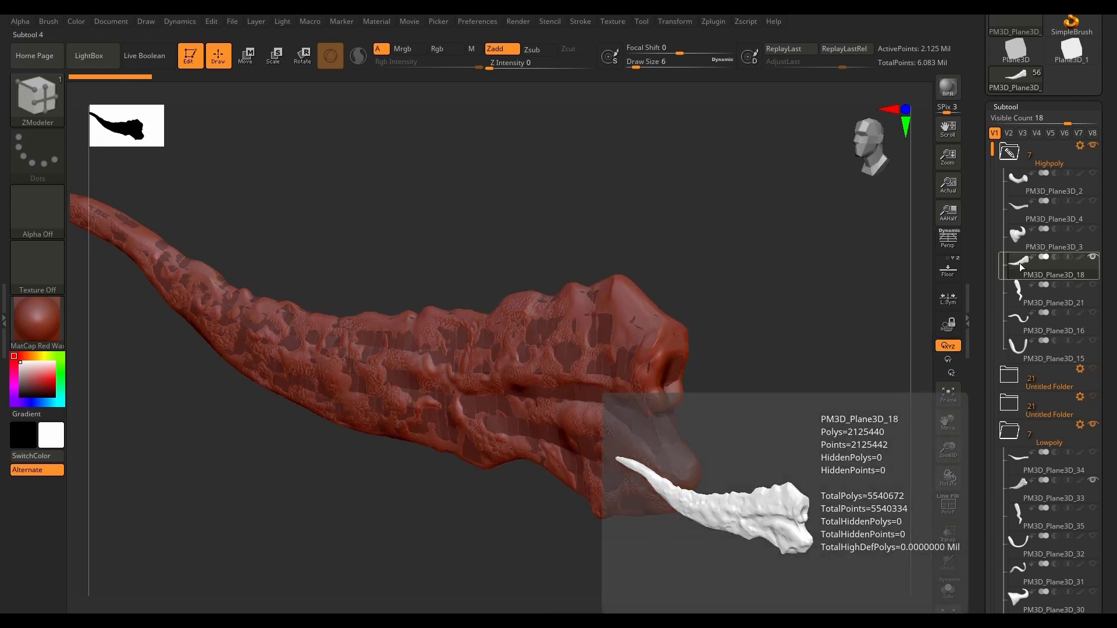
Step: Isolate high-poly PM3D_Plane3D_18 and examine the crevice between the two lobes at its wide end
click(948, 590)
drag(775, 524, 696, 327)
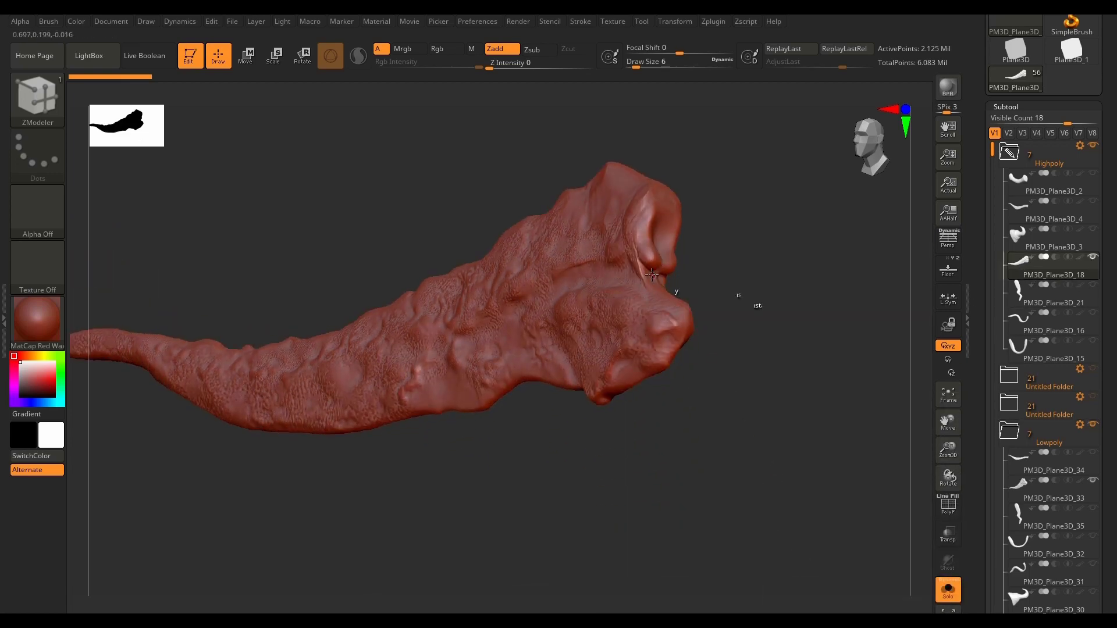
mouse_move(655, 276)
alt+right_down()
mouse_move(763, 315)
mouse_move(605, 334)
mouse_move(700, 374)
alt+right_up()
mouse_move(700, 373)
mouse_down()
mouse_move(753, 403)
mouse_move(774, 374)
mouse_move(753, 404)
mouse_move(757, 388)
mouse_move(592, 379)
mouse_move(848, 389)
mouse_up()
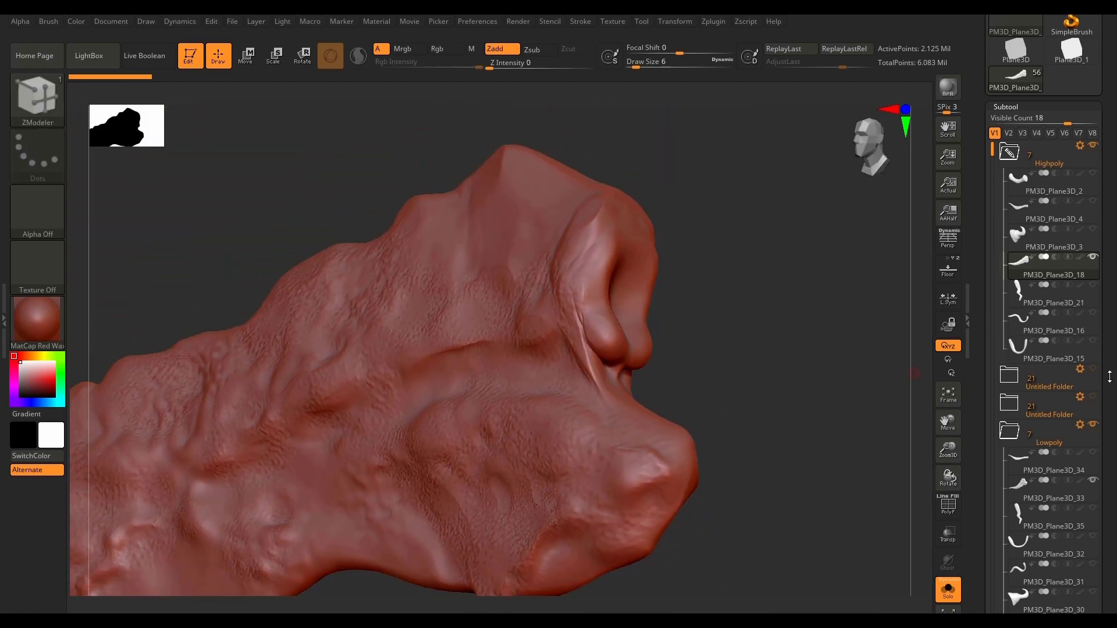
mouse_move(751, 448)
mouse_down()
mouse_move(710, 354)
mouse_move(726, 317)
mouse_move(726, 352)
mouse_move(618, 347)
mouse_up()
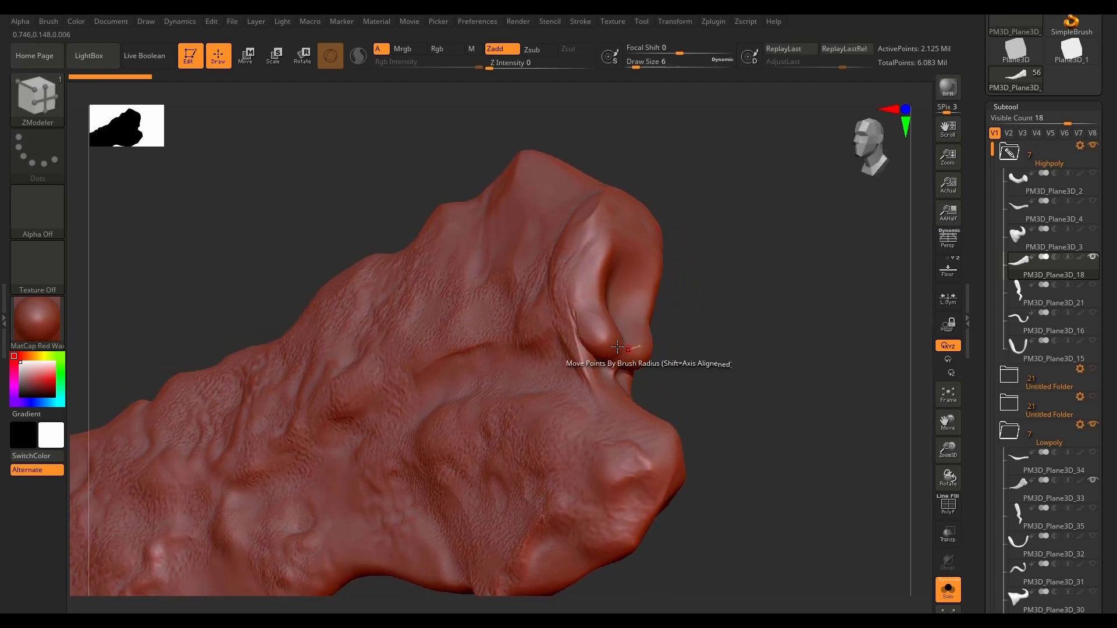
mouse_move(693, 349)
mouse_down()
mouse_move(728, 375)
mouse_move(551, 346)
mouse_up()
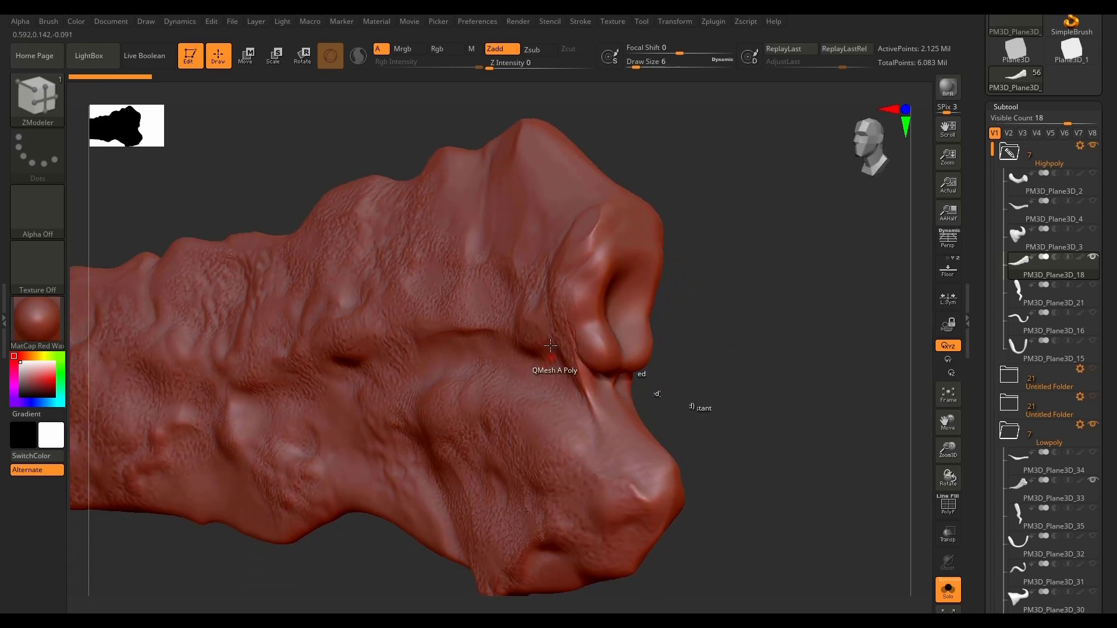
mouse_move(724, 389)
mouse_down()
mouse_move(644, 366)
mouse_move(731, 341)
mouse_move(713, 340)
mouse_move(711, 291)
mouse_move(713, 364)
mouse_up()
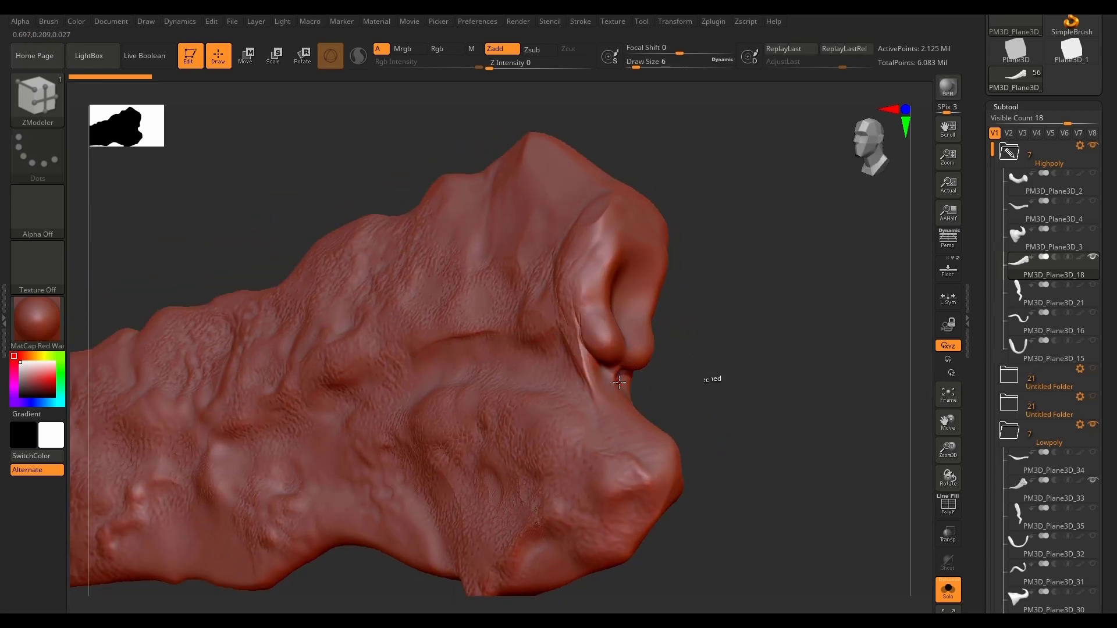
Step: Remesh high-poly PM3D_Plane3D_18 with DynaMesh at a resolution of 2048
drag(1108, 454, 971, 225)
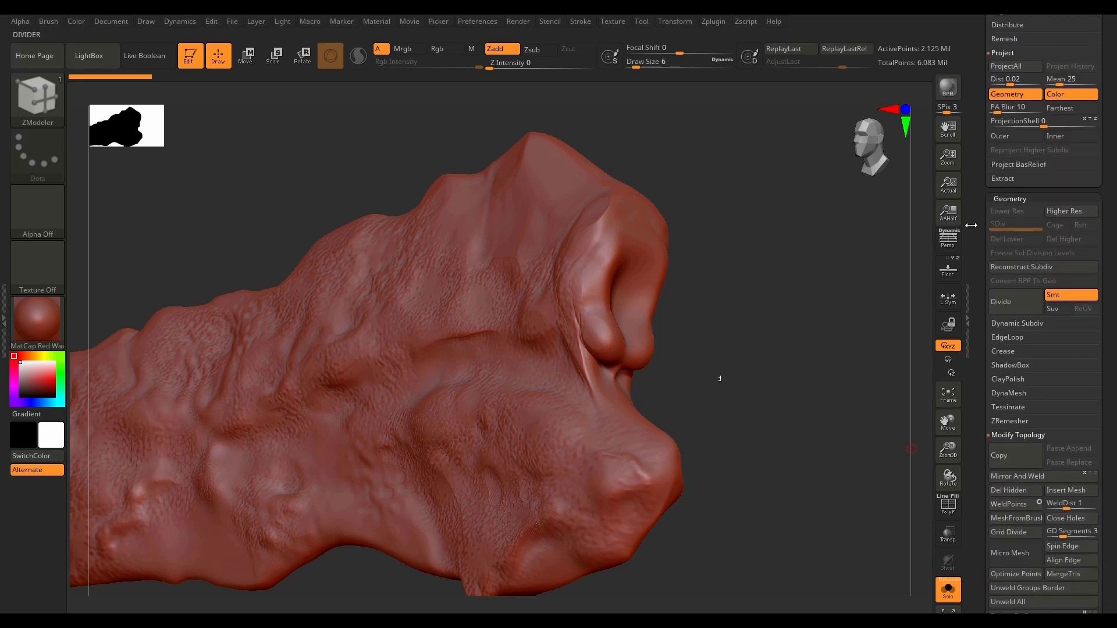
click(1012, 350)
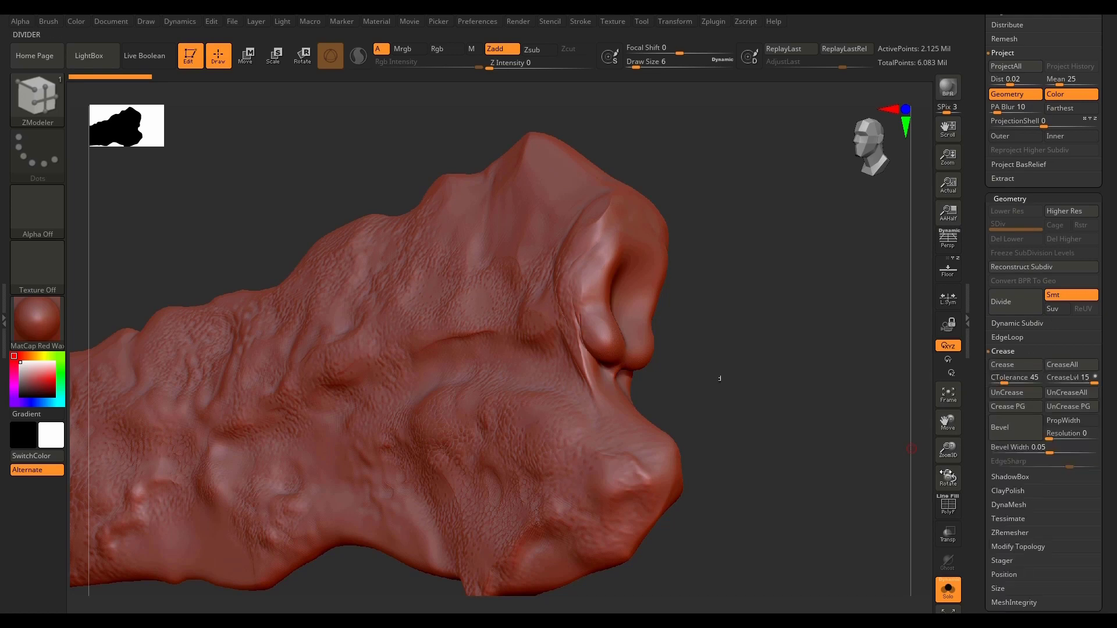
click(1041, 352)
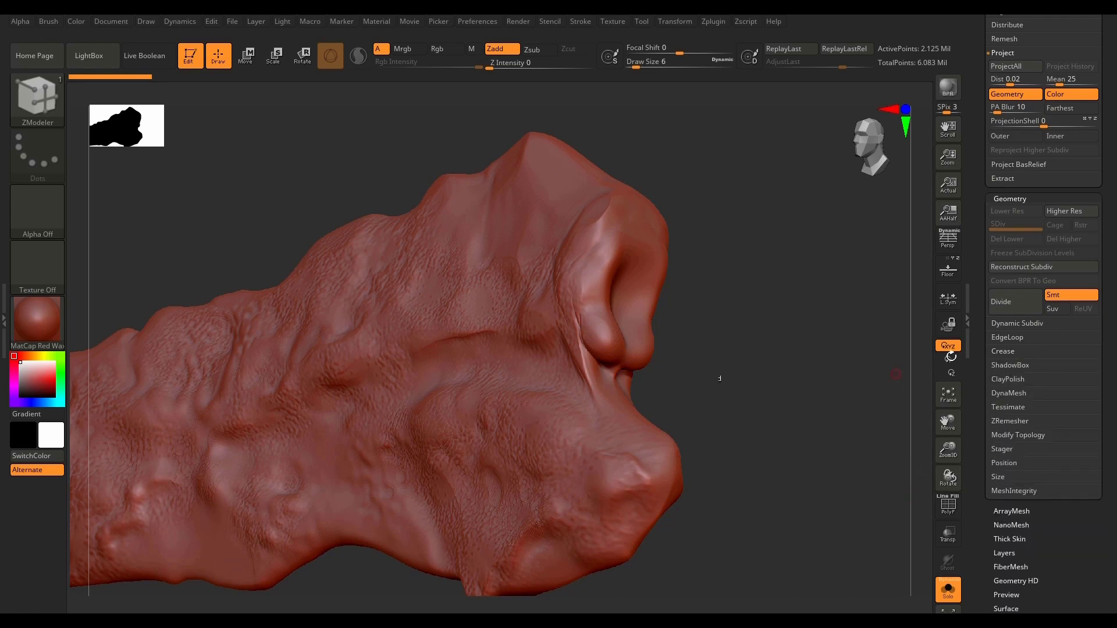
click(1030, 394)
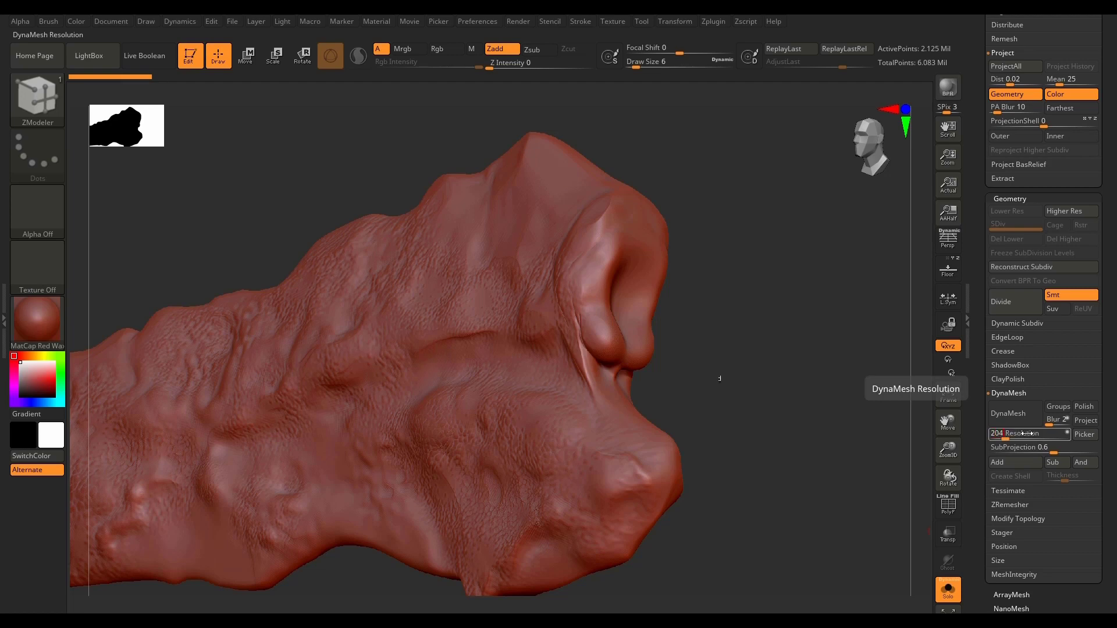
key(Return)
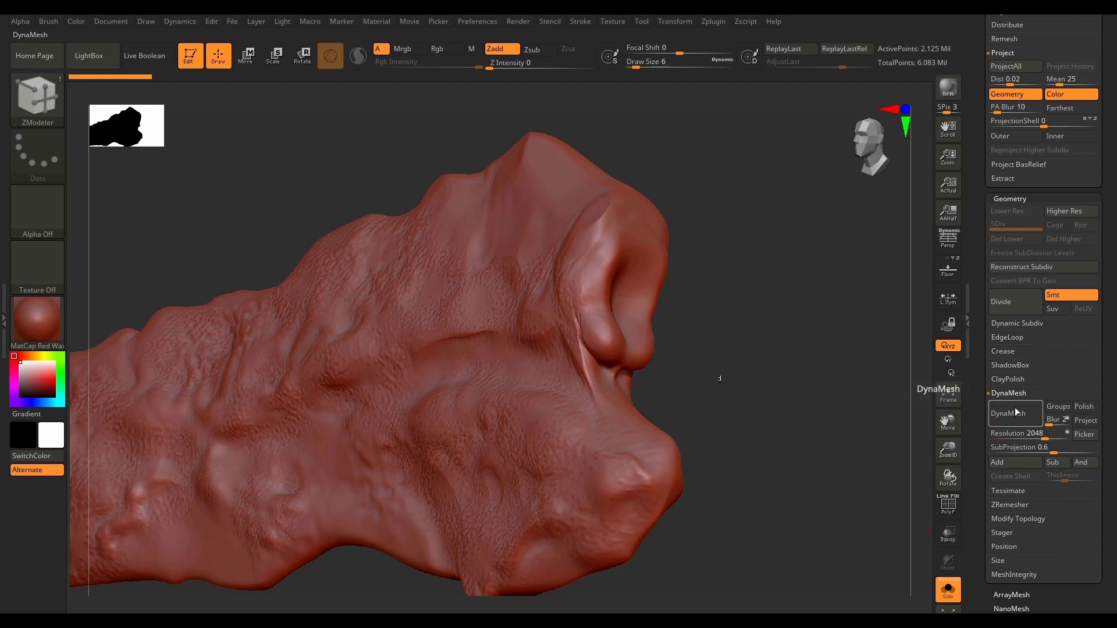
click(1013, 413)
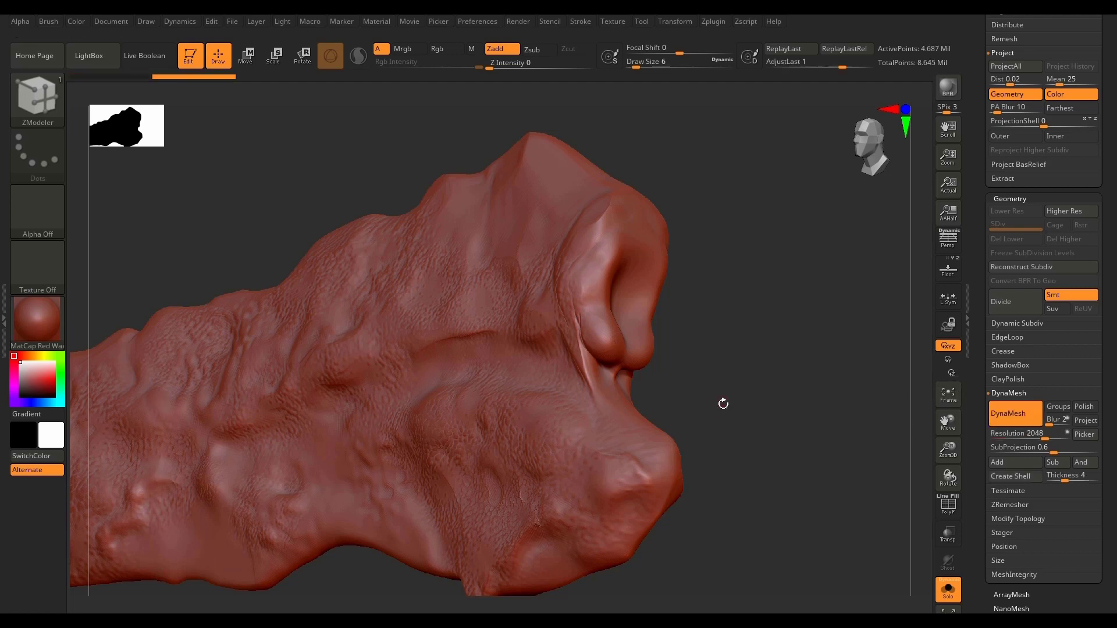
Step: Examine the remeshed crevice at the horn's wide end from several sides
drag(718, 394, 693, 417)
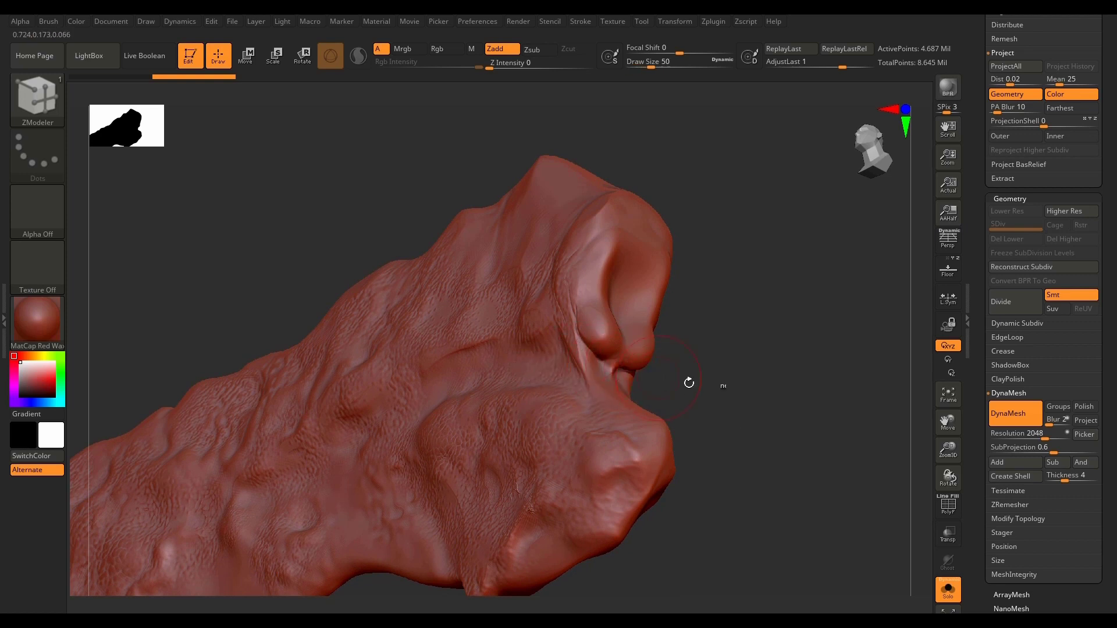
drag(689, 382, 611, 369)
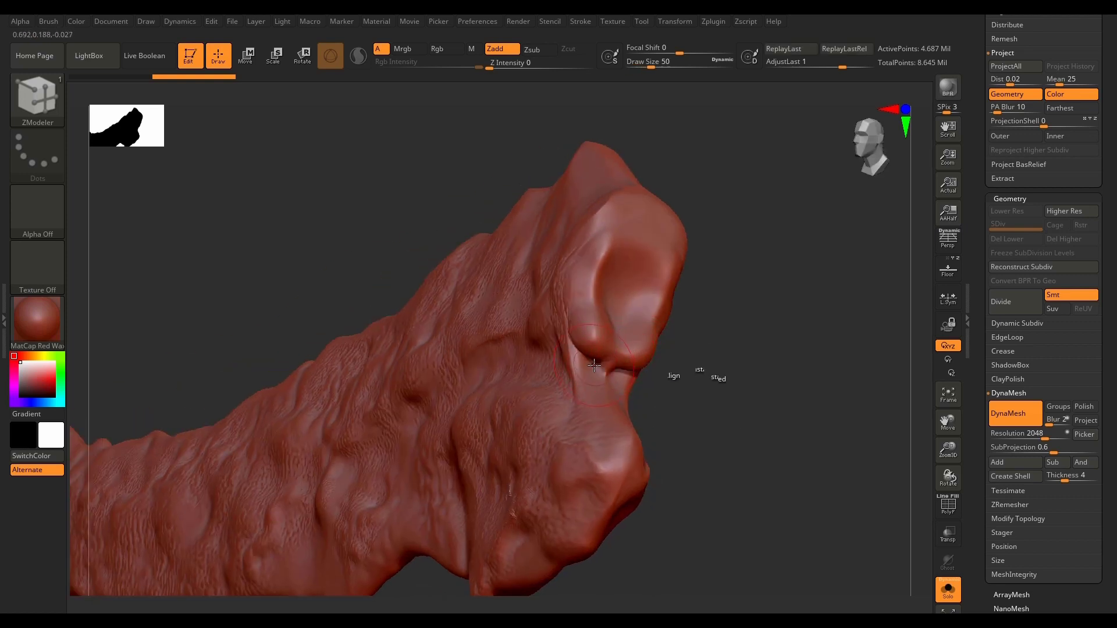
drag(709, 351, 644, 355)
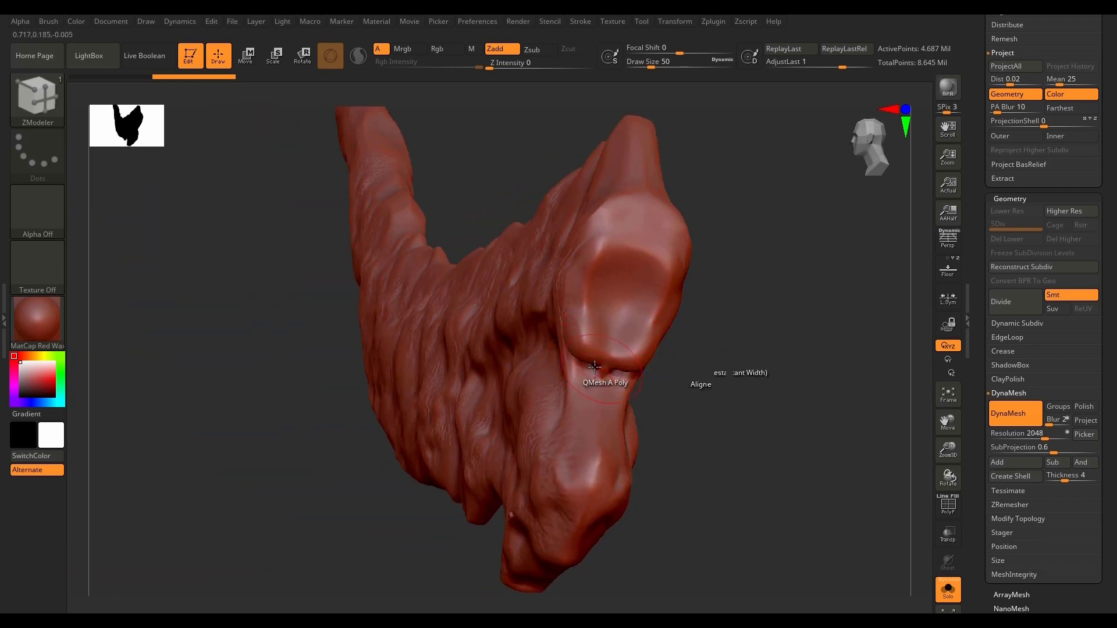
mouse_move(693, 356)
mouse_down()
mouse_move(748, 330)
mouse_move(757, 343)
mouse_up()
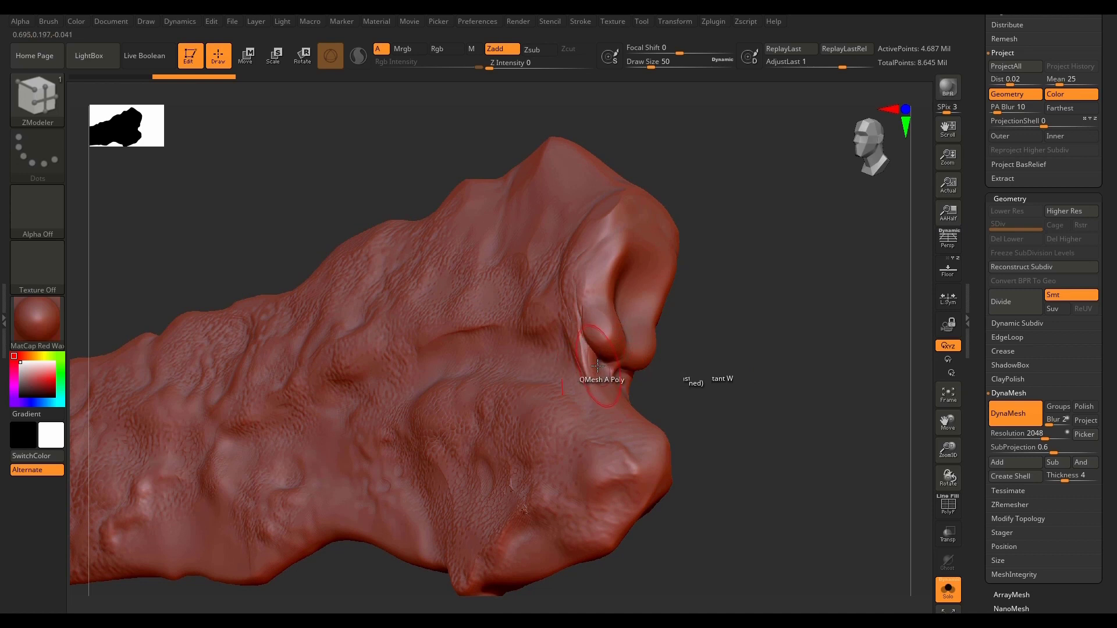
Step: Smooth the raised fold on the upper lobe beside the crevice at the horn's wide end
key(shift)
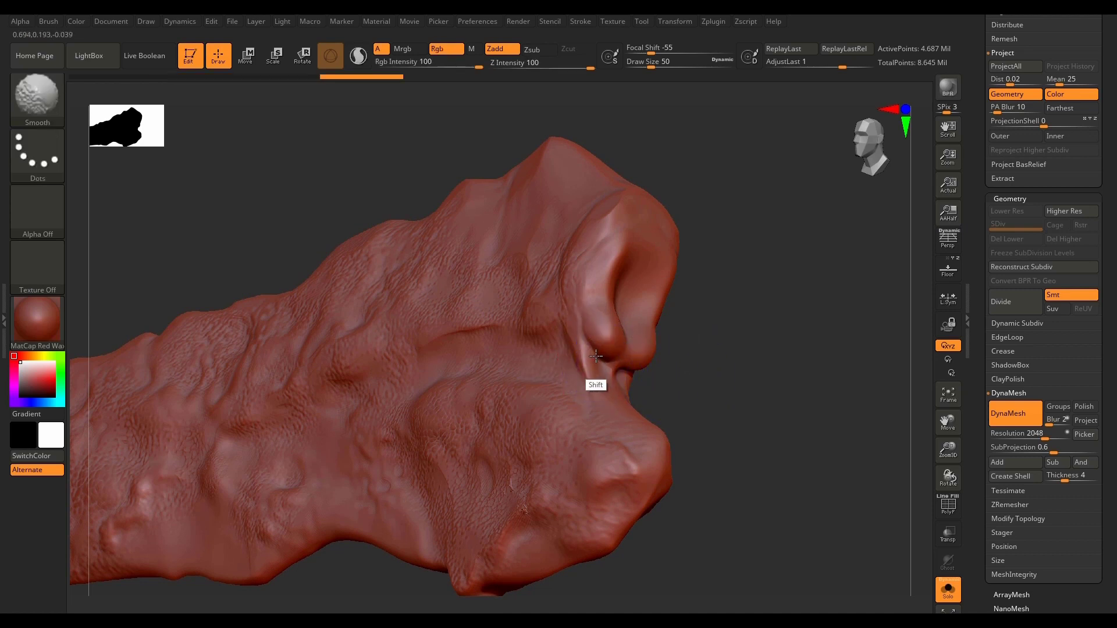
shift+drag(577, 267, 578, 274)
mouse_move(739, 410)
mouse_down()
mouse_move(778, 441)
mouse_move(760, 431)
mouse_up()
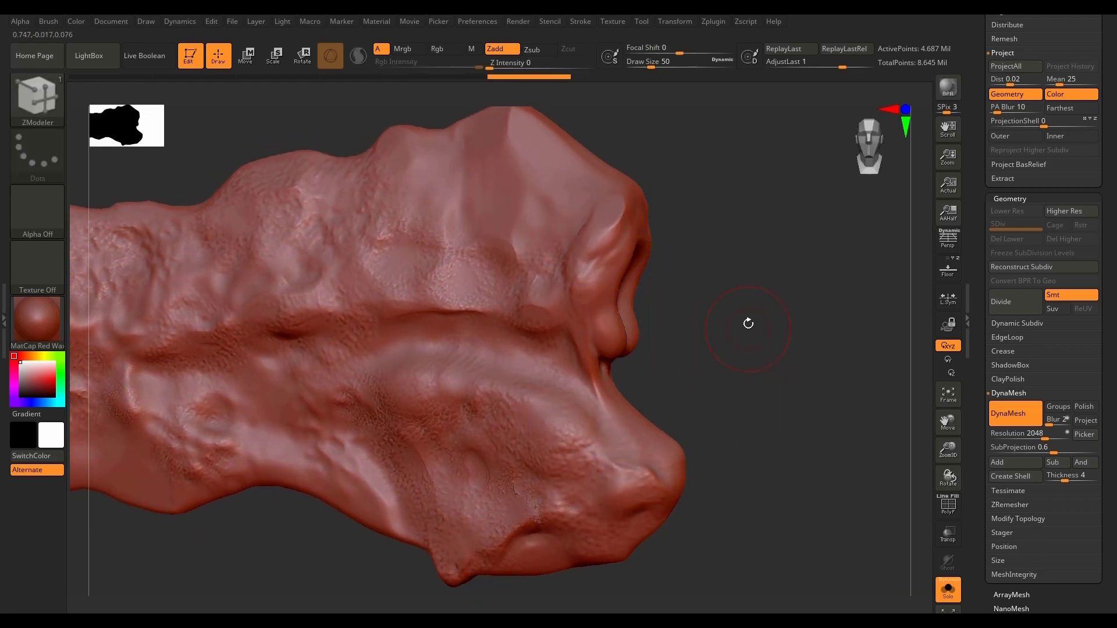
mouse_move(749, 323)
mouse_down()
mouse_move(743, 392)
mouse_move(718, 389)
mouse_up()
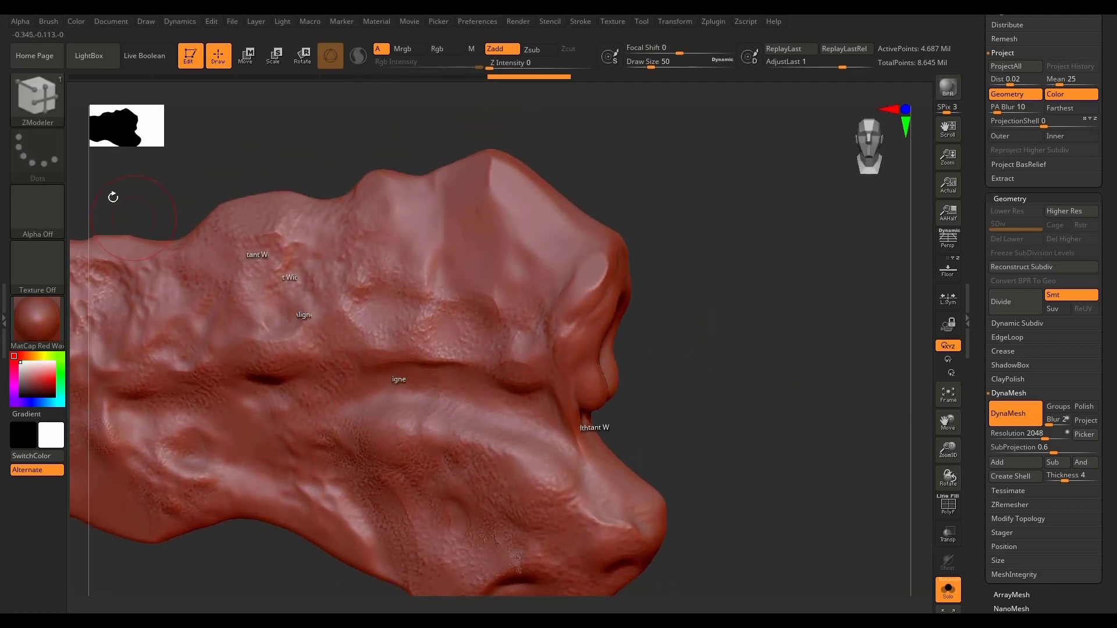
Step: Switch to the Standard brush with the DragRect stroke and Alpha 24 for stamping surface detail
click(37, 96)
click(443, 106)
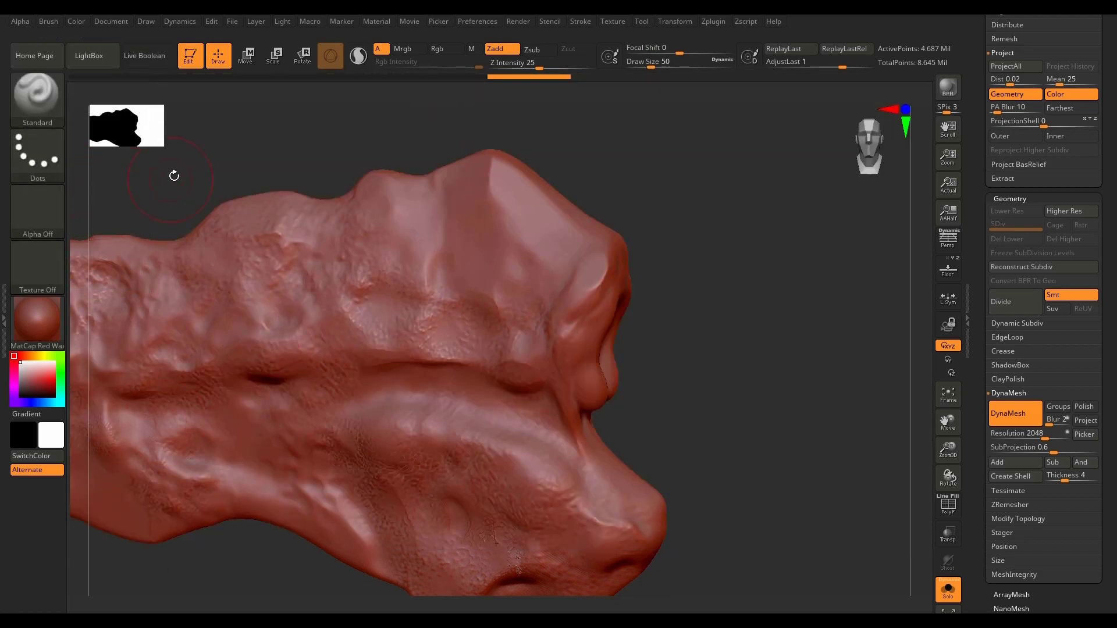
click(51, 155)
click(164, 167)
click(37, 210)
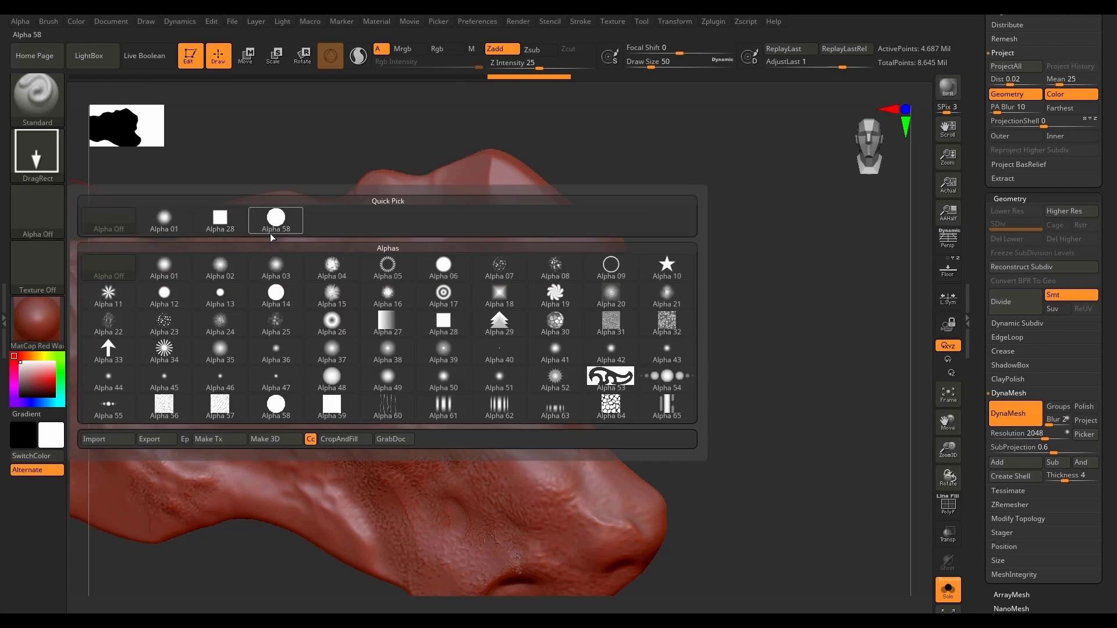
mouse_move(218, 324)
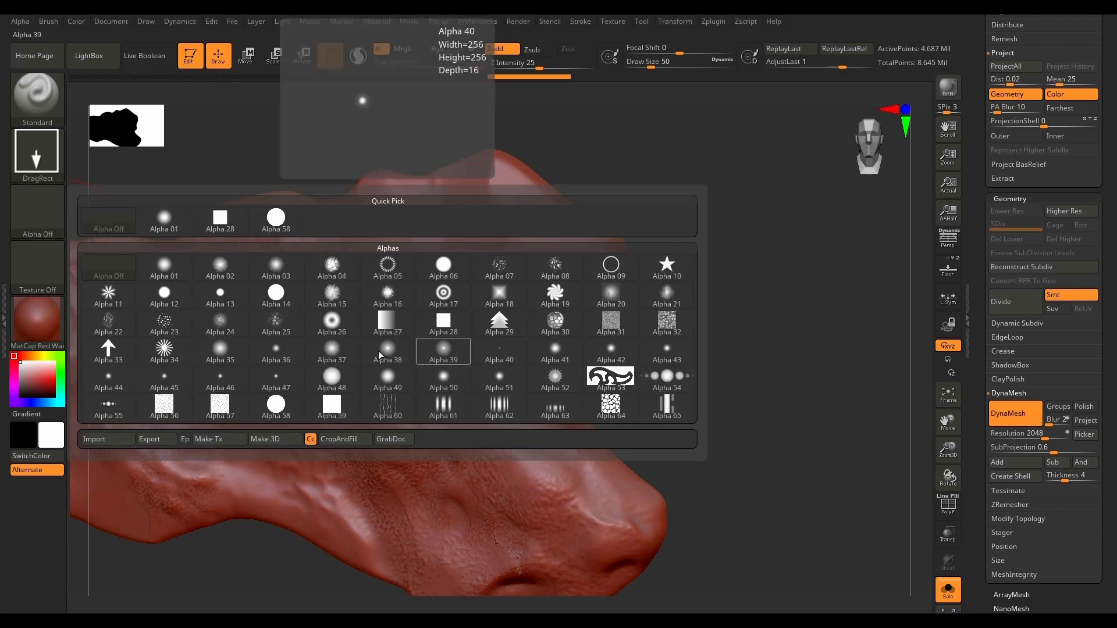
mouse_move(115, 320)
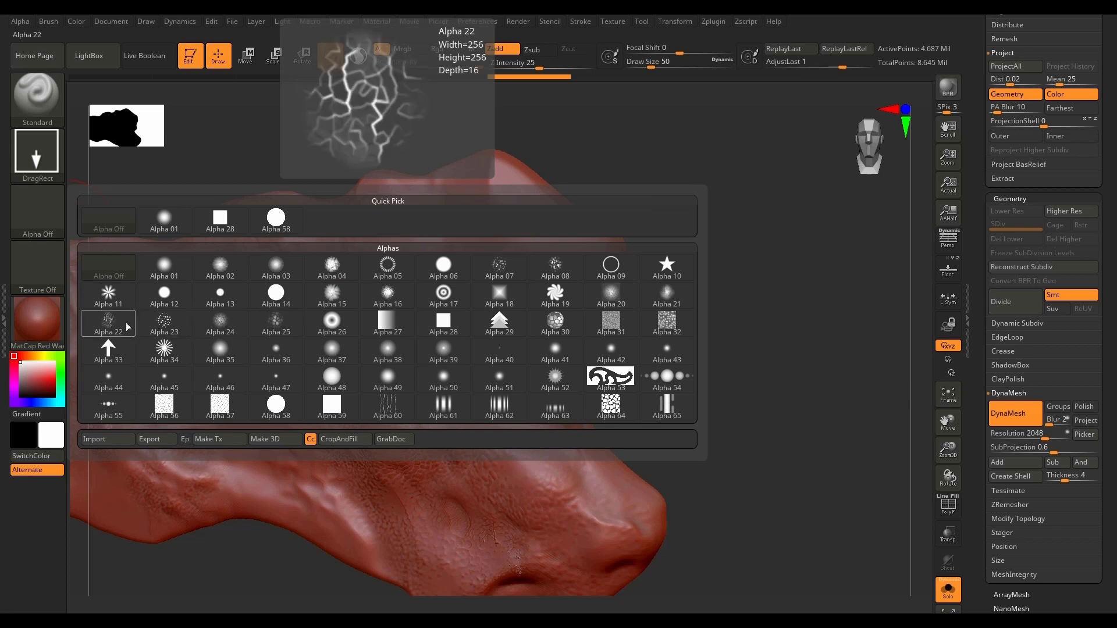
click(214, 322)
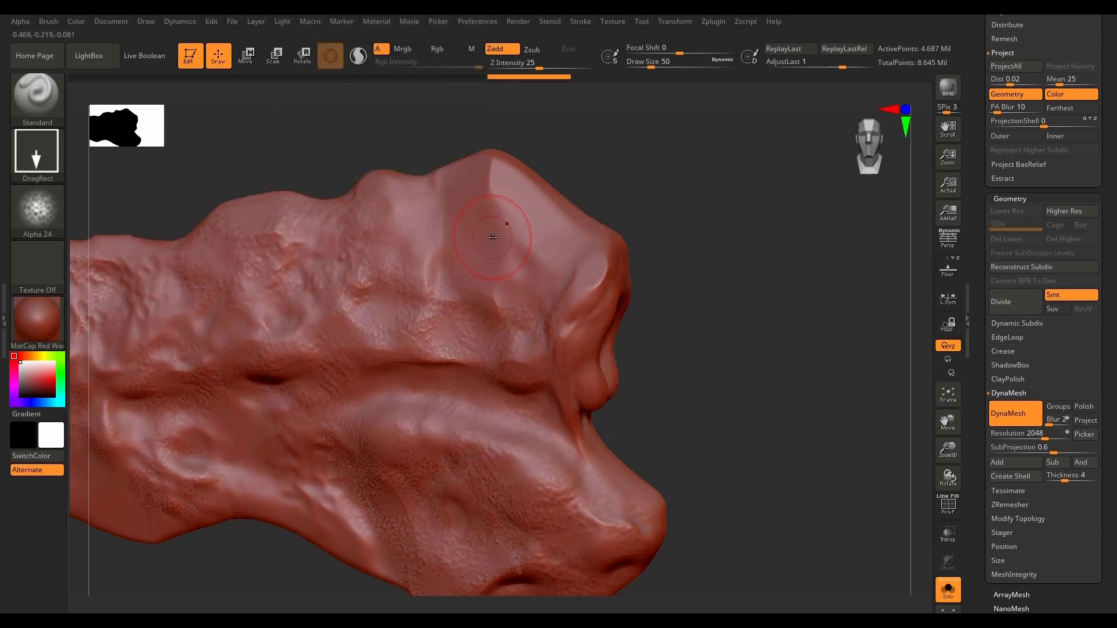
Step: Stamp the scaly pattern onto smooth patches of the upper lobe and its outer edge, weakening each stamp with AdjustLast
drag(524, 266, 506, 291)
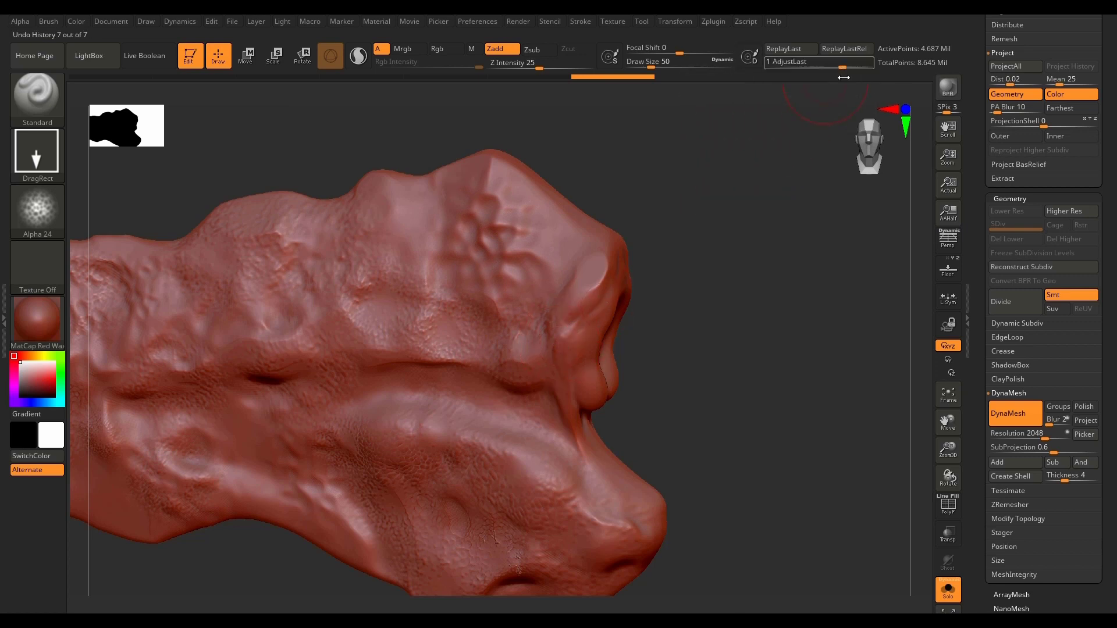
mouse_move(839, 67)
mouse_down()
mouse_move(797, 67)
mouse_move(842, 68)
mouse_up()
drag(613, 285, 638, 257)
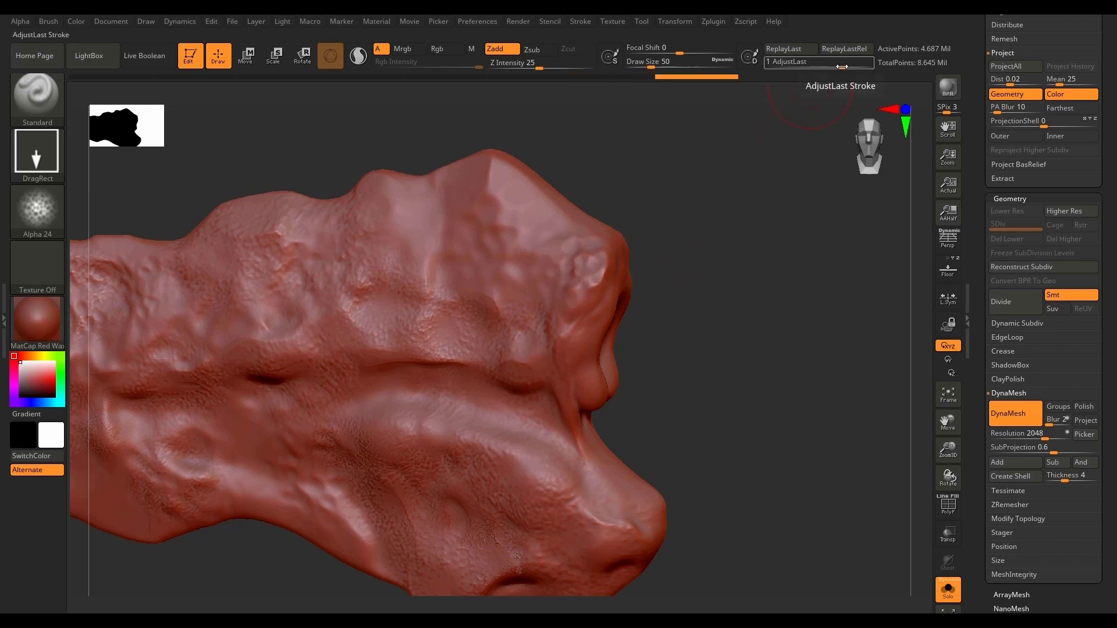
drag(842, 67, 825, 67)
mouse_move(837, 67)
mouse_down()
mouse_move(873, 68)
mouse_move(785, 72)
mouse_move(799, 73)
mouse_up()
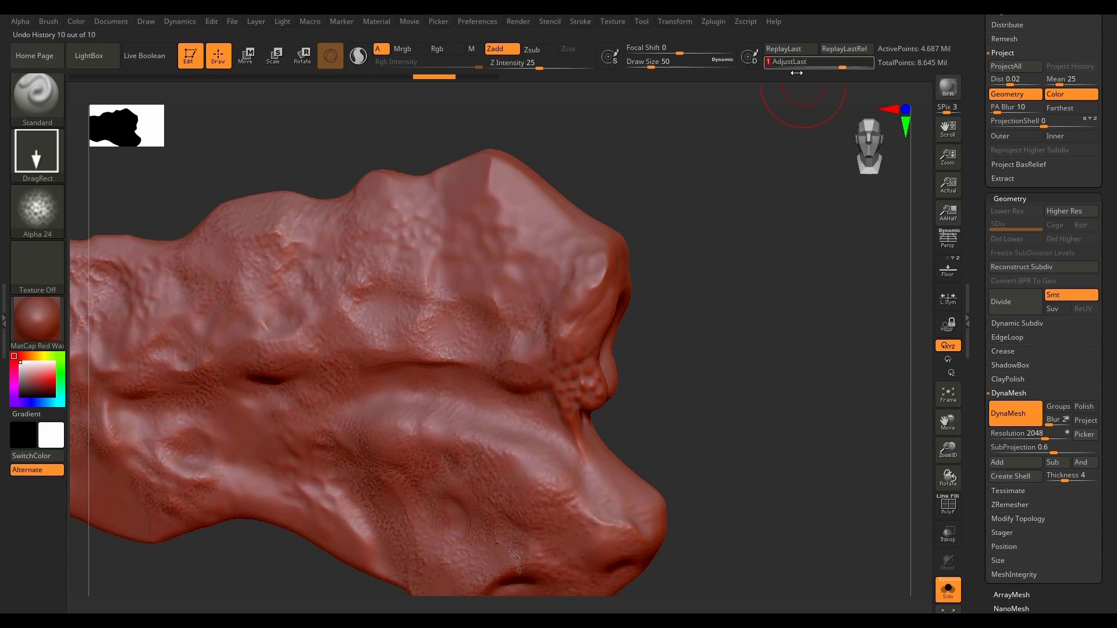
Step: Stamp the scaly pattern onto the lower lobe above its ridge and weaken the stroke with AdjustLast
alt+drag(354, 582, 563, 469)
alt+drag(564, 304, 704, 284)
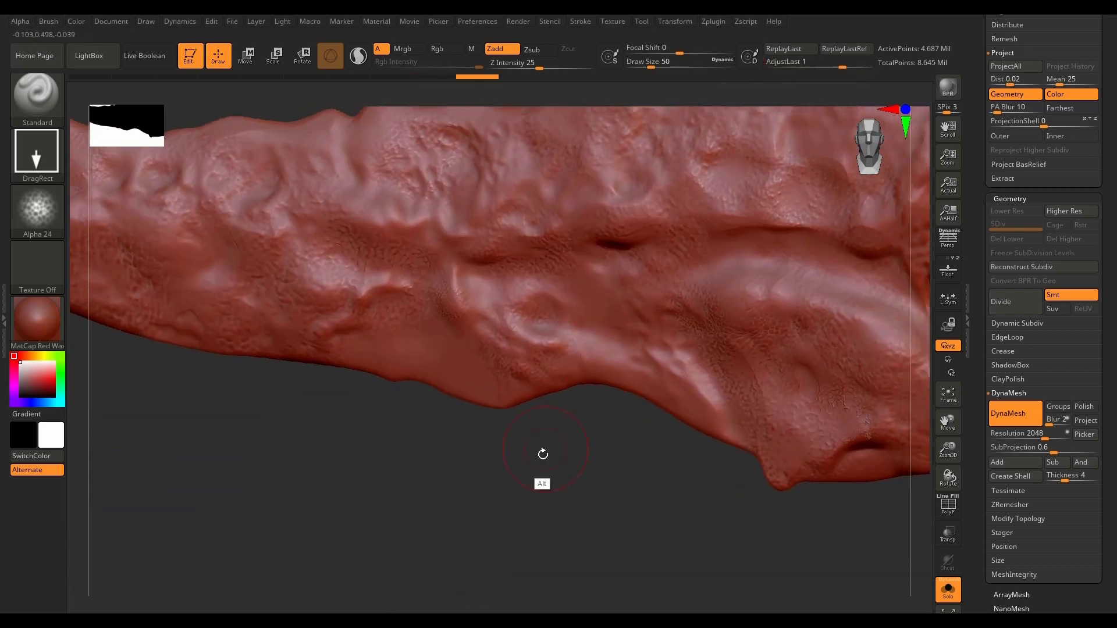
drag(541, 454, 534, 472)
mouse_move(703, 530)
alt+mouse_down()
mouse_move(407, 463)
mouse_move(285, 450)
alt+mouse_up()
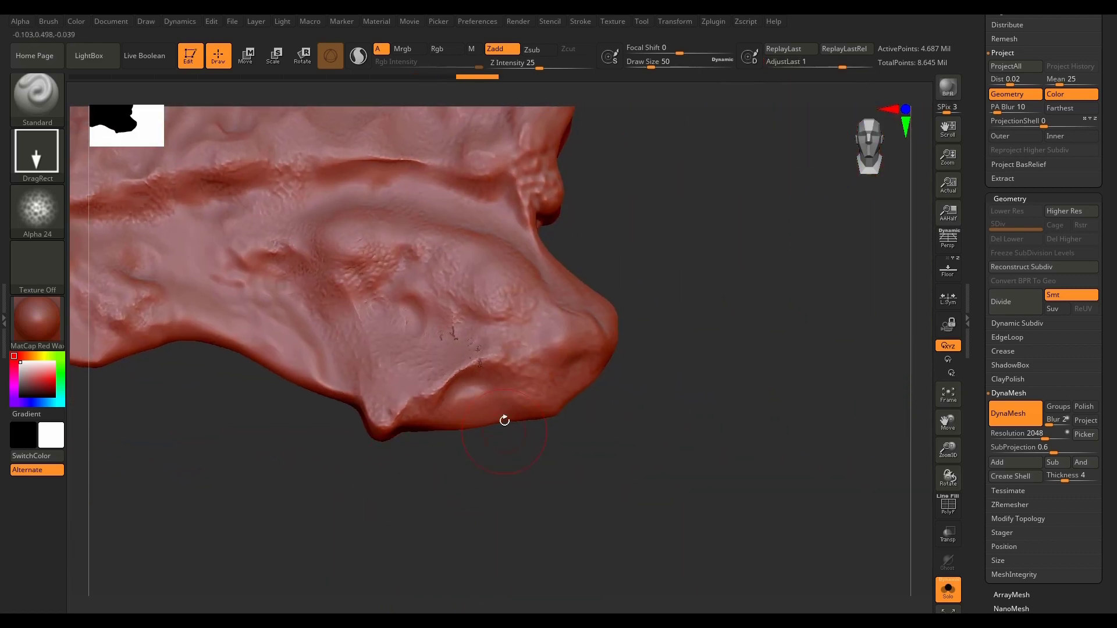
mouse_move(469, 340)
shift+mouse_down()
mouse_move(484, 351)
mouse_move(473, 363)
mouse_move(449, 347)
mouse_move(479, 366)
mouse_move(485, 360)
mouse_move(506, 440)
shift+mouse_up()
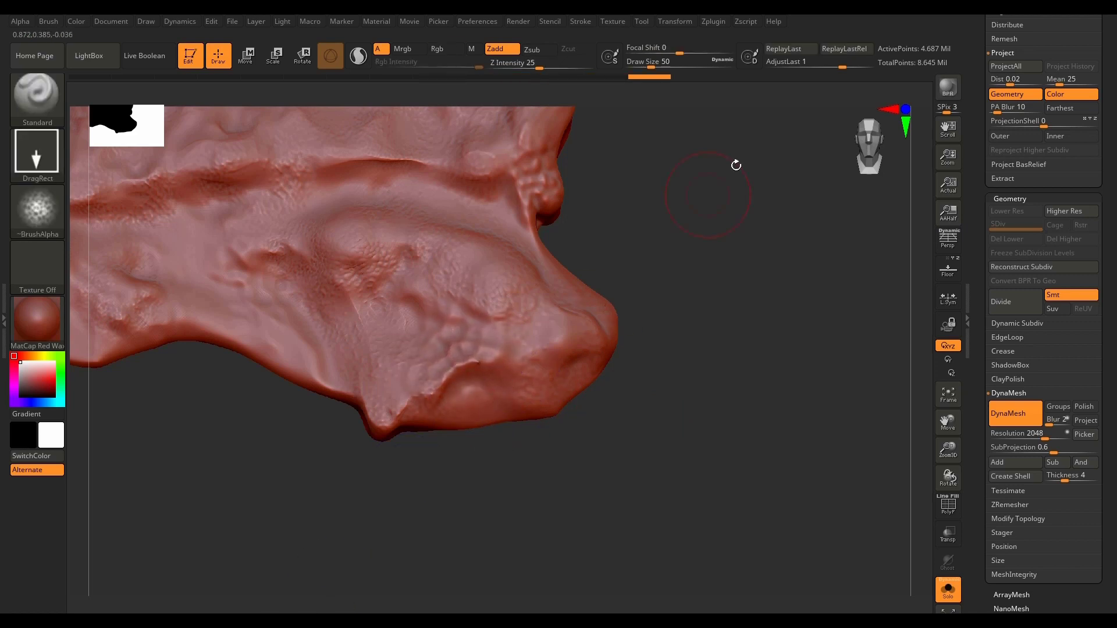
drag(840, 64, 805, 67)
shift+drag(480, 365, 477, 368)
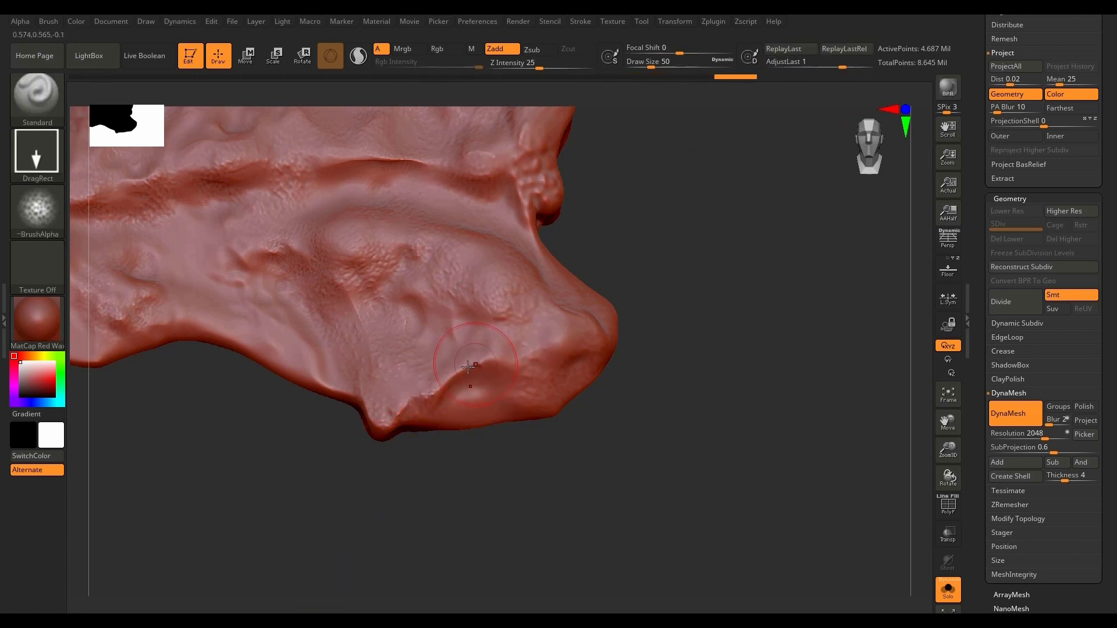
Step: Polish the ridge along the lower lobe using the hPolish brush
key(b)
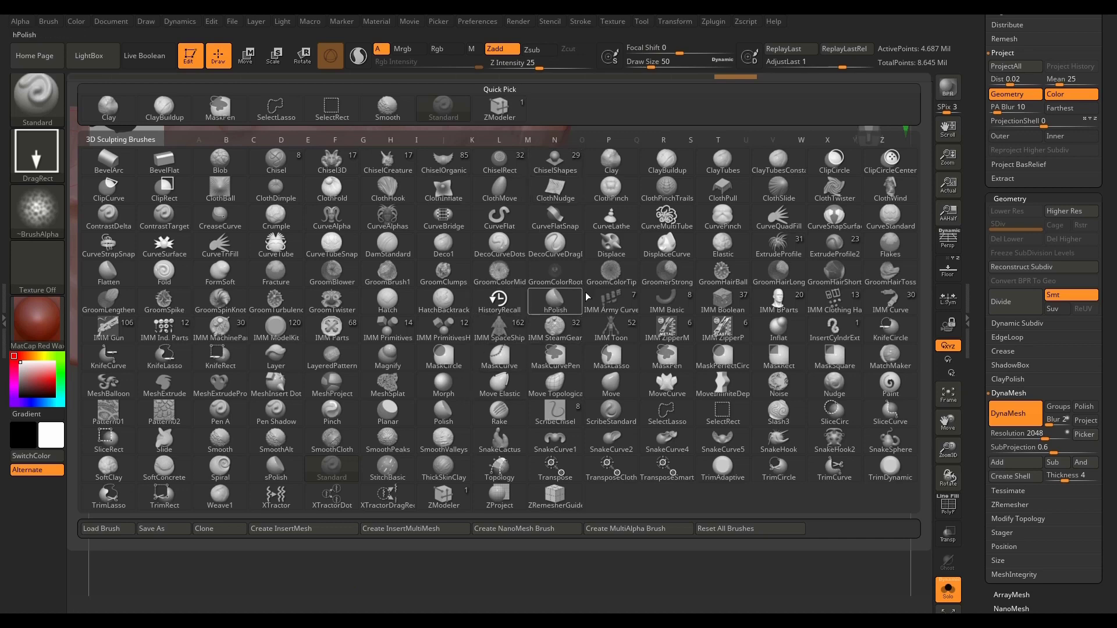
key(h)
key(p)
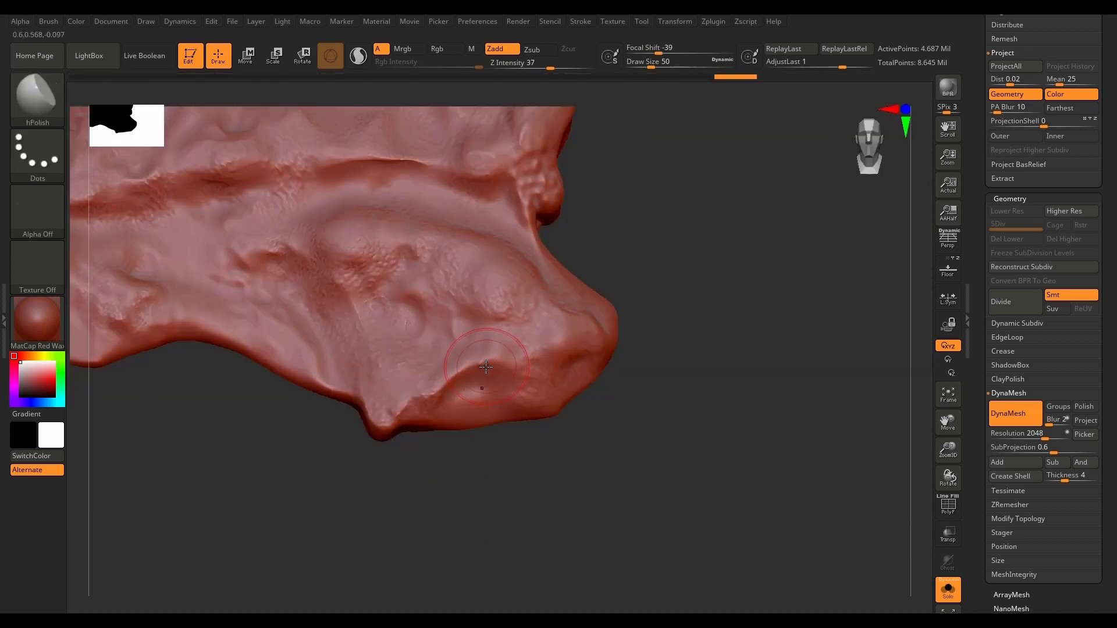
drag(478, 368, 446, 389)
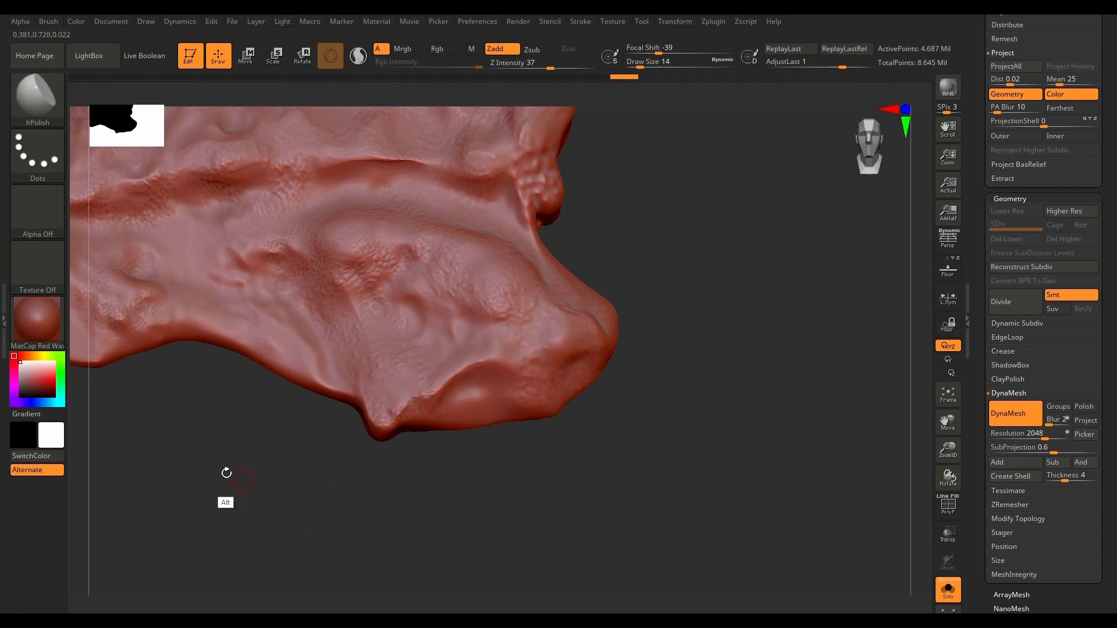
Step: Turn off Solo to show the spikes around the horn, and hide low-poly PM3D_Plane3D_33 in the Lowpoly folder
mouse_move(227, 473)
mouse_down()
mouse_move(626, 509)
mouse_move(359, 467)
mouse_move(588, 518)
mouse_move(667, 578)
mouse_move(340, 449)
mouse_move(547, 536)
mouse_move(382, 457)
mouse_move(64, 347)
mouse_move(407, 494)
mouse_move(690, 570)
mouse_up()
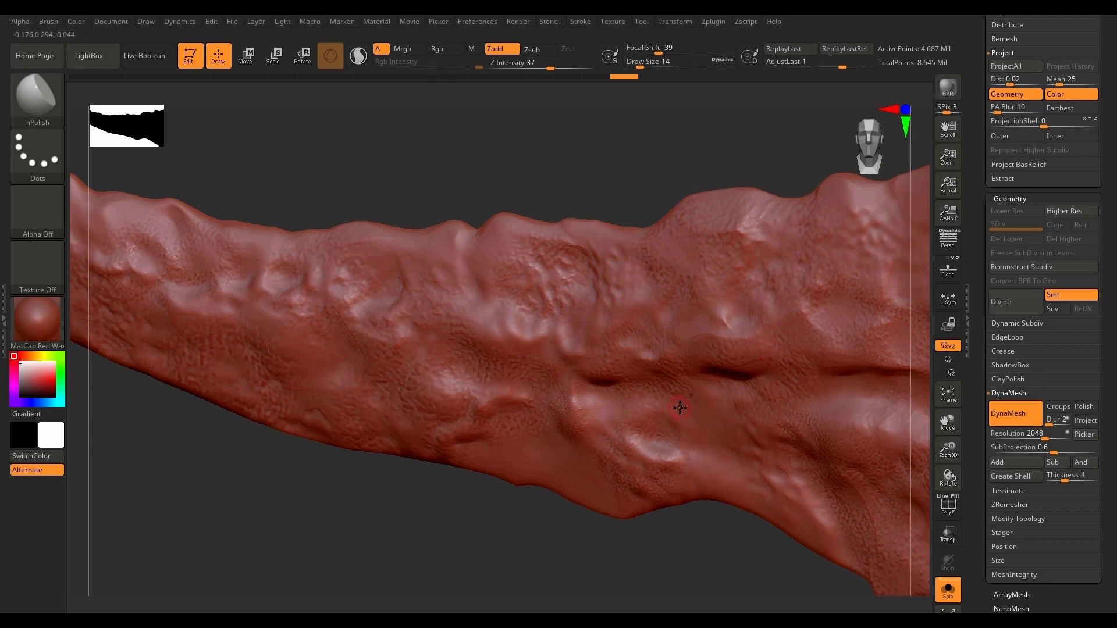
key(f)
drag(697, 504, 705, 547)
mouse_move(804, 245)
alt+mouse_down()
mouse_move(581, 275)
mouse_move(716, 369)
mouse_move(697, 369)
alt+mouse_up()
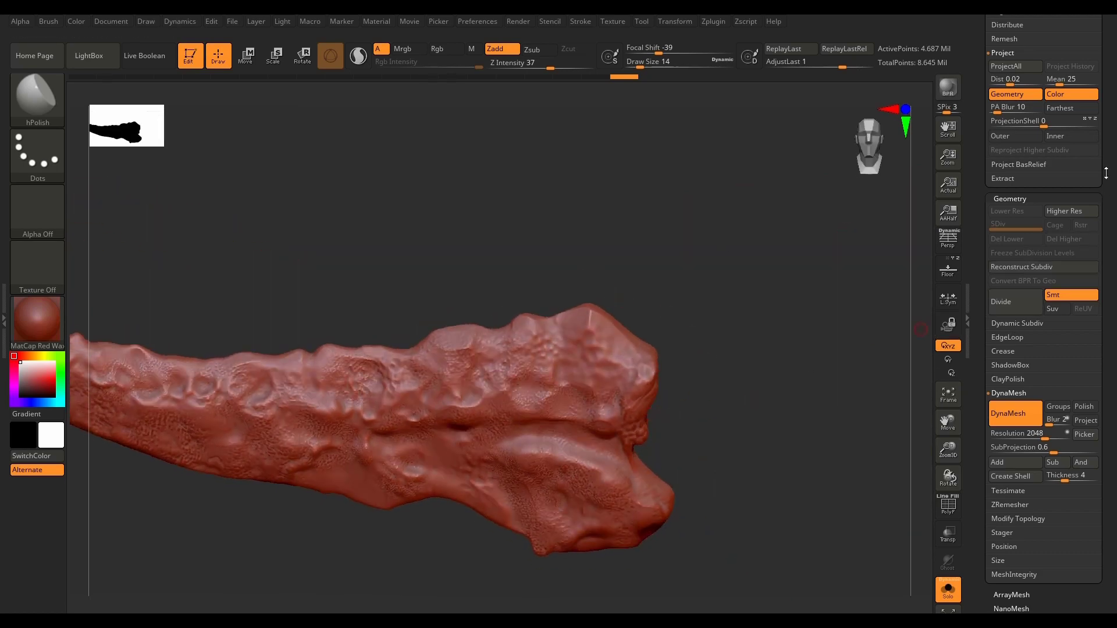
drag(1106, 174, 1105, 366)
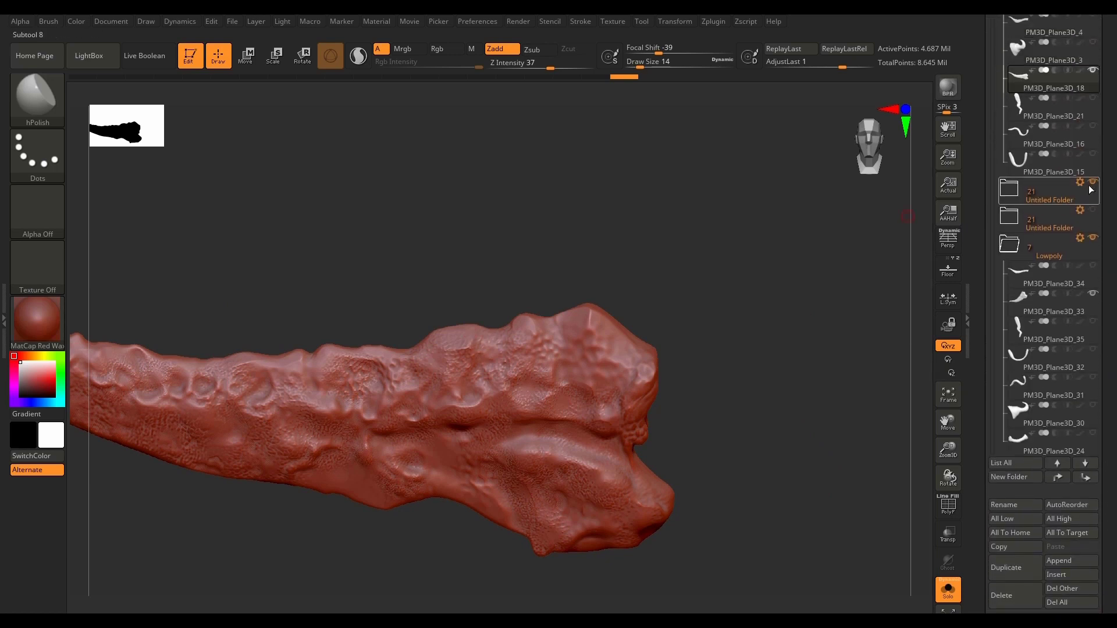
click(1010, 188)
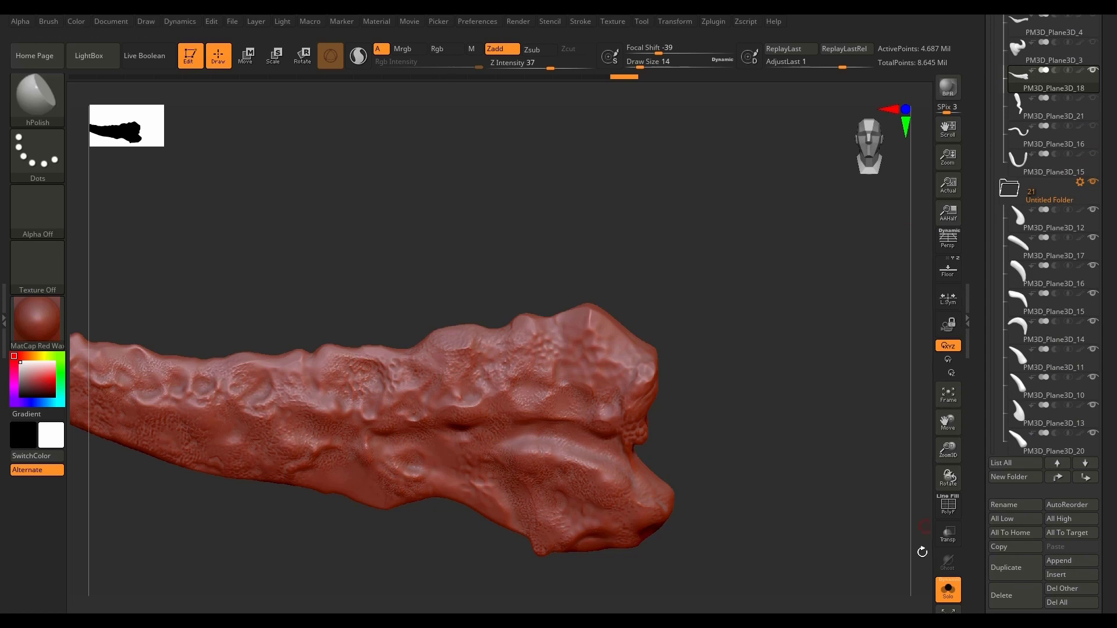
click(948, 589)
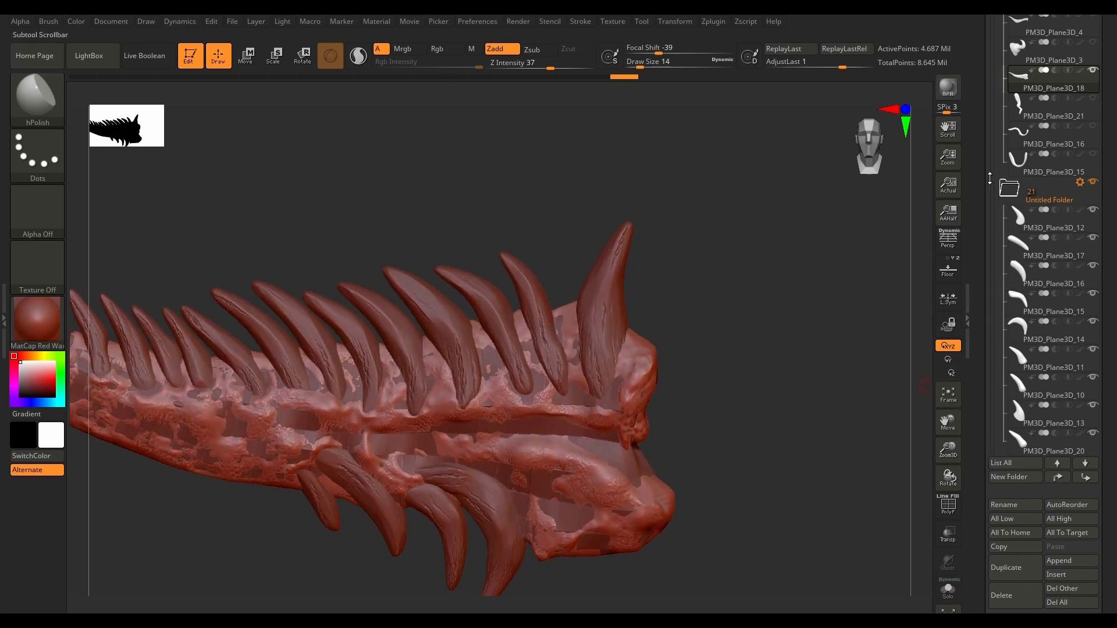
drag(994, 178, 994, 224)
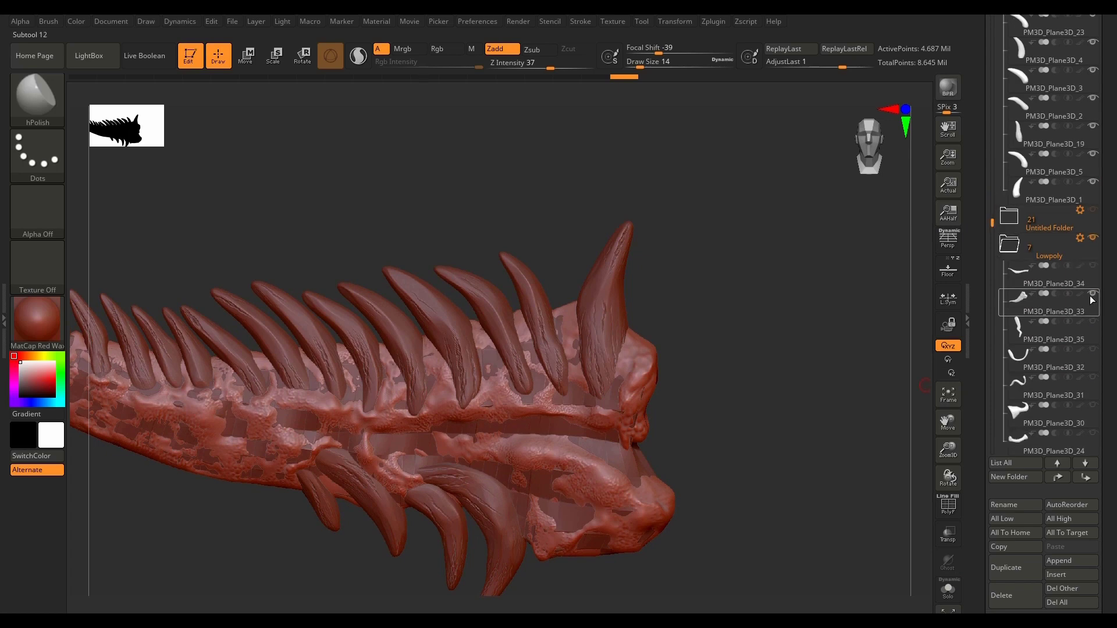
click(1094, 296)
drag(710, 456, 653, 479)
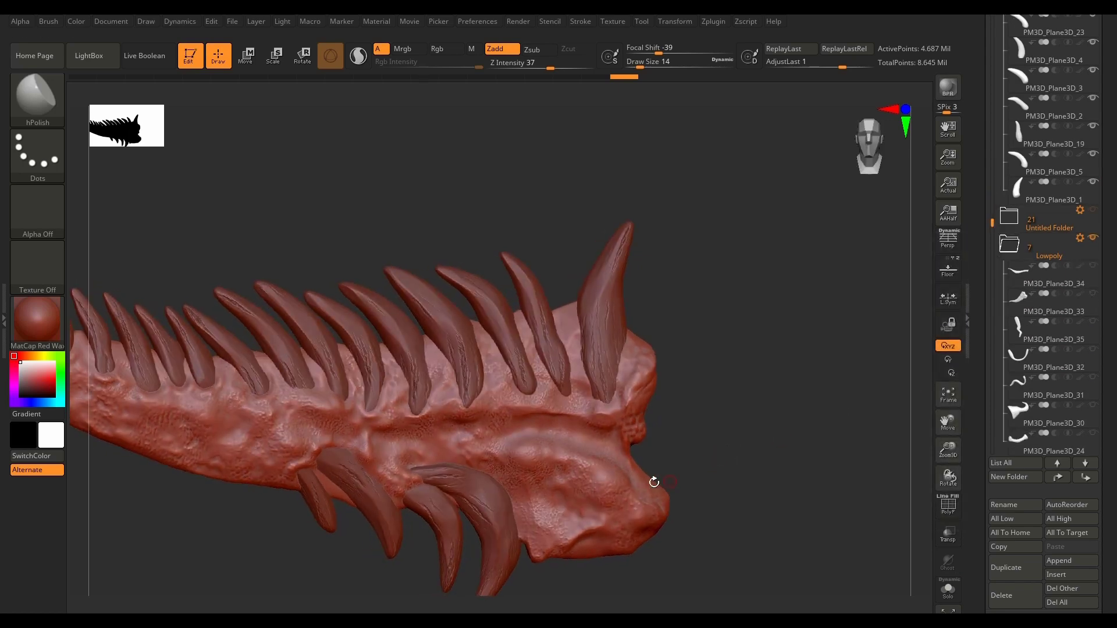
Step: Choose the Inflat brush and swell the horn's surface around the base of the large spike at its wide end
click(36, 96)
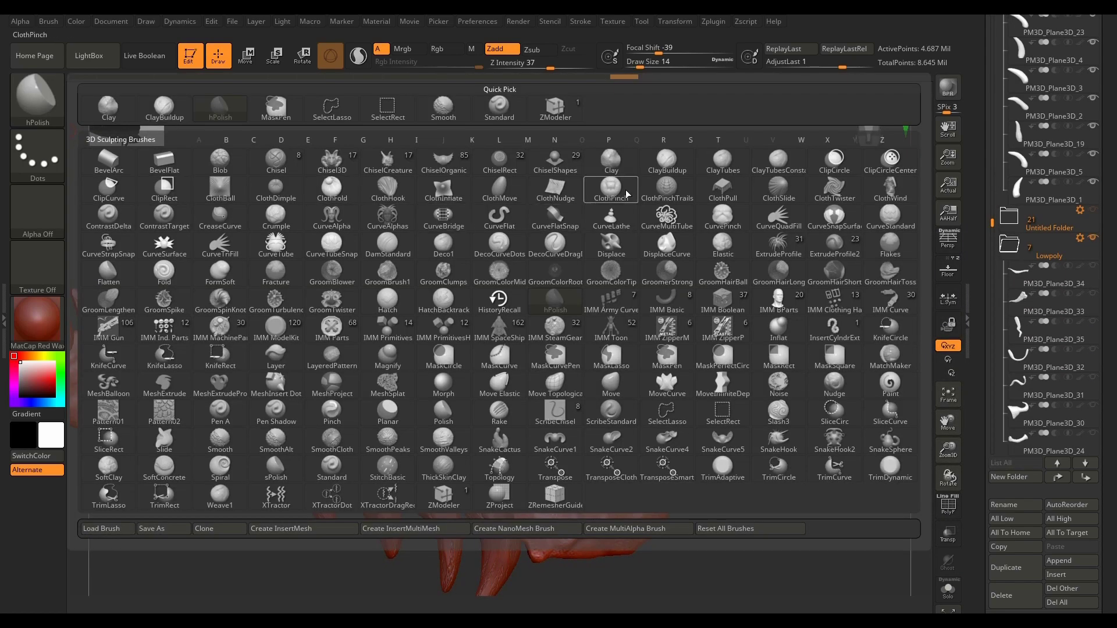
click(779, 329)
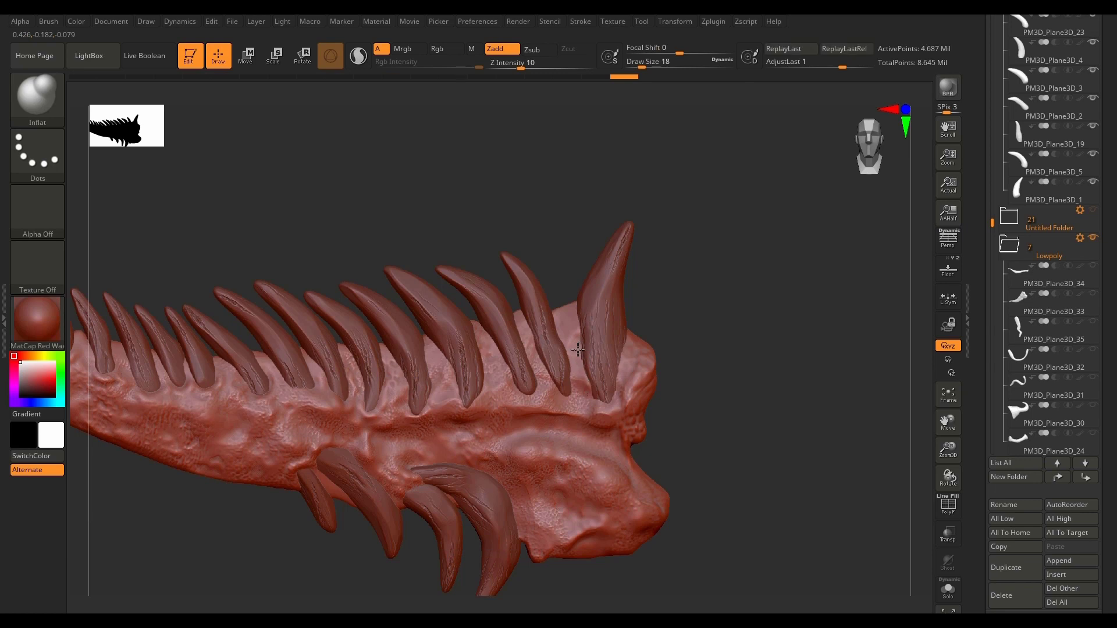
drag(579, 361, 585, 373)
drag(591, 417, 605, 413)
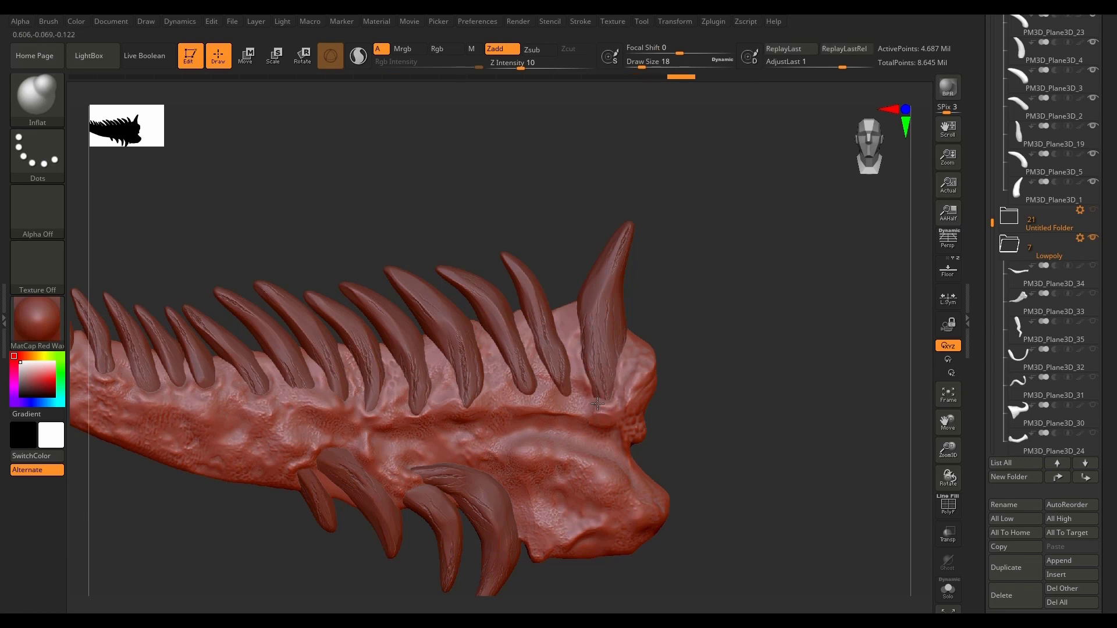
drag(610, 402, 596, 405)
drag(506, 523, 512, 515)
Step: Inflate the horn's surface around the bases of the upper-row spikes and the spikes on the underside
mouse_move(569, 355)
mouse_down()
mouse_move(538, 384)
mouse_move(500, 356)
mouse_up()
right_drag(499, 356, 493, 382)
mouse_move(491, 382)
mouse_down()
mouse_move(452, 379)
mouse_move(390, 398)
mouse_up()
mouse_move(382, 393)
mouse_down()
mouse_move(364, 409)
mouse_move(353, 398)
mouse_up()
mouse_move(351, 373)
mouse_down()
mouse_move(345, 398)
mouse_move(327, 379)
mouse_up()
mouse_move(316, 381)
mouse_down()
mouse_move(296, 388)
mouse_move(281, 377)
mouse_up()
drag(275, 371, 251, 387)
mouse_move(290, 476)
mouse_down()
mouse_move(316, 448)
mouse_move(362, 456)
mouse_move(400, 493)
mouse_up()
Step: Enlarge the Inflat brush to a draw size of 26 and swell the spike bases toward the horn's narrow end
alt+drag(326, 574, 553, 595)
key(bracketright)
mouse_move(447, 395)
mouse_down()
mouse_move(429, 409)
mouse_move(320, 382)
mouse_up()
drag(301, 358, 250, 346)
drag(236, 318, 183, 307)
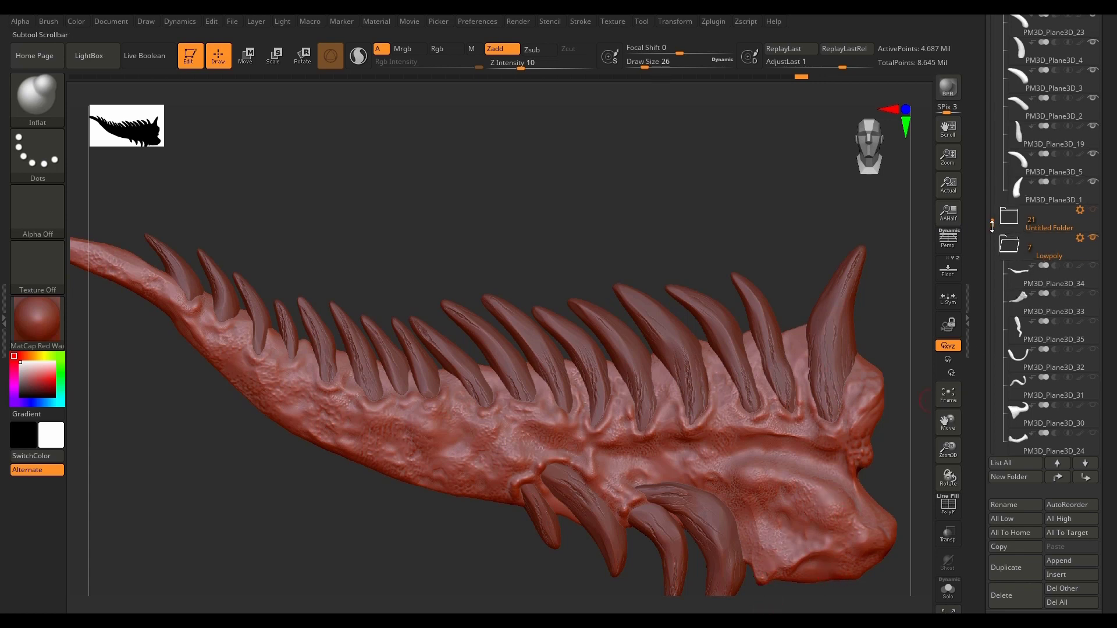
Step: Show high-poly PM3D_Plane3D_21 and inflate the horn's surface where it joins the lower lobe
drag(992, 223, 1001, 17)
drag(1112, 100, 1109, 165)
drag(993, 158, 993, 149)
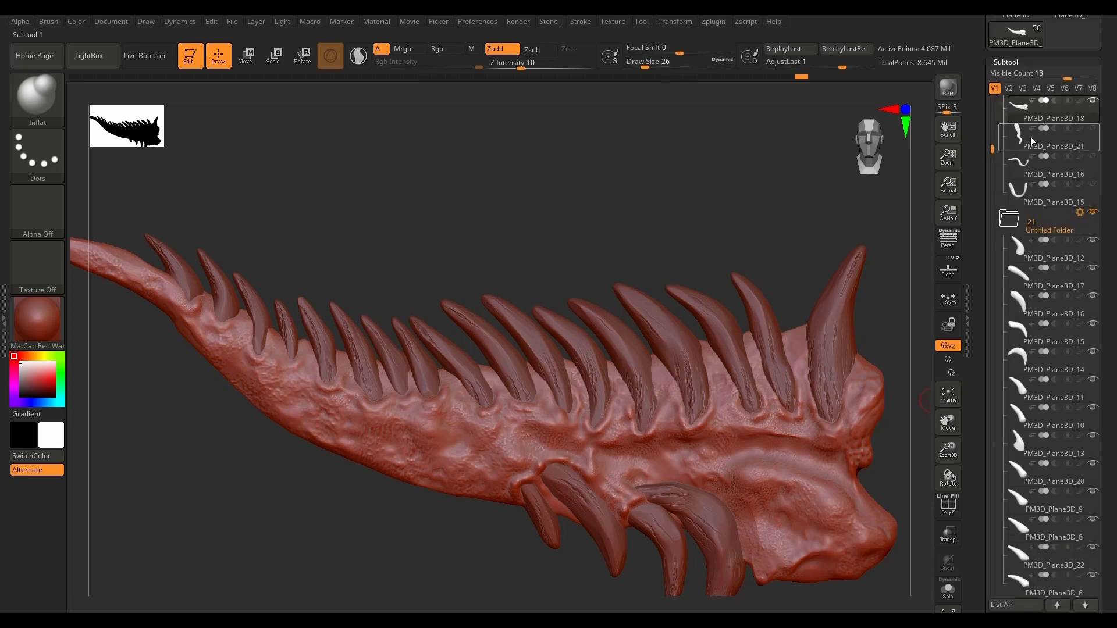
mouse_move(1094, 132)
mouse_move(838, 479)
right_down()
mouse_move(676, 279)
mouse_move(689, 421)
right_up()
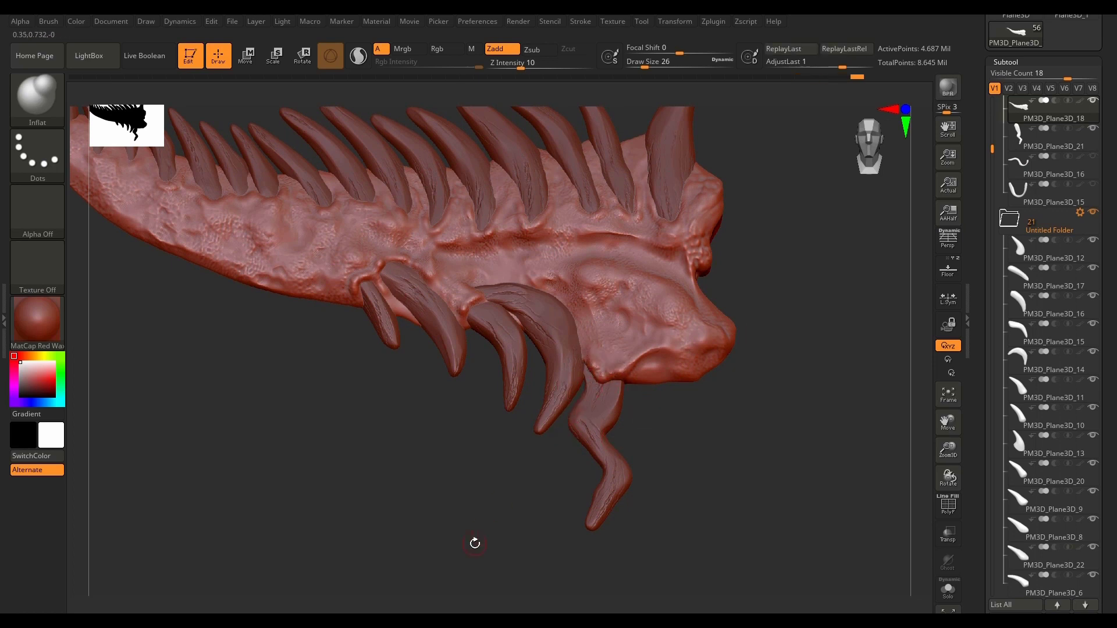
Step: Show high-poly PM3D_Plane3D_16 and PM3D_Plane3D_15 and inflate the horn's surface where they meet it
click(1093, 156)
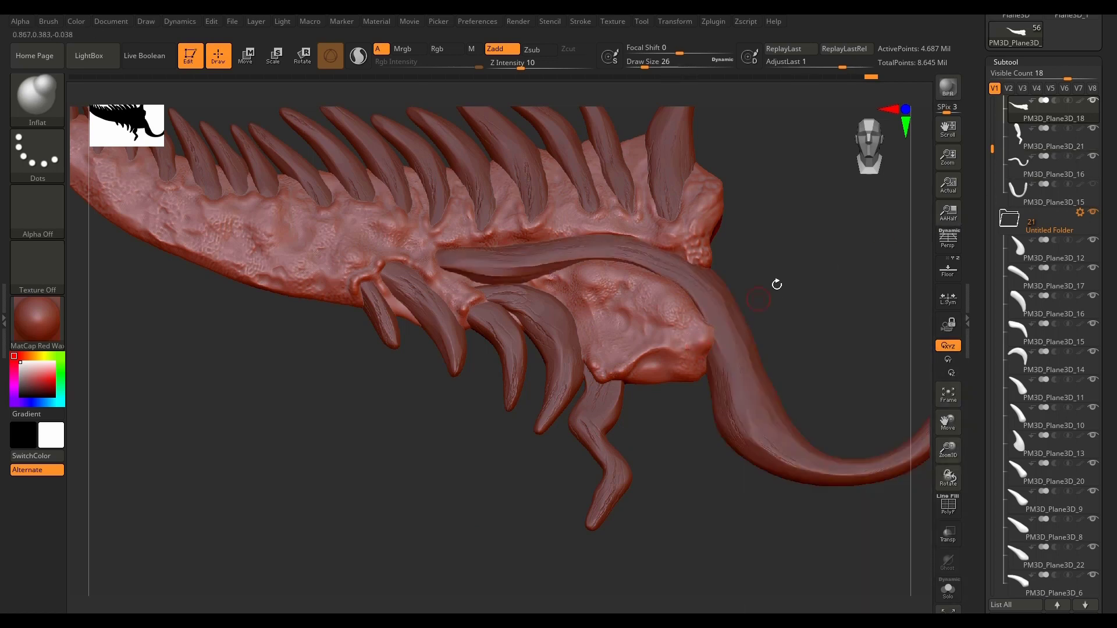
drag(777, 285, 684, 308)
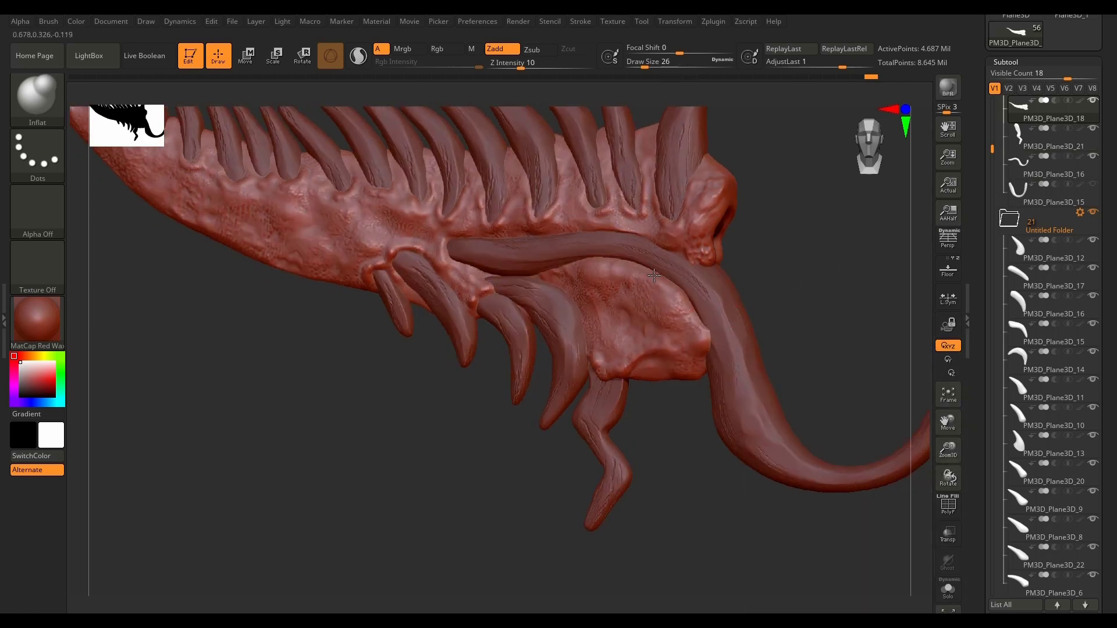
drag(794, 280, 728, 285)
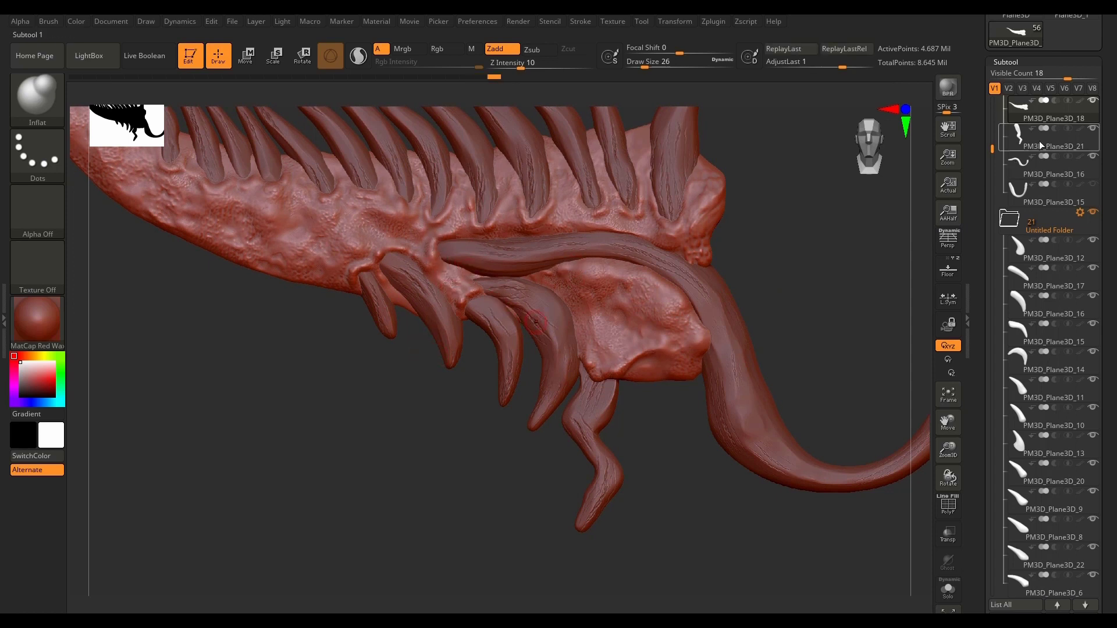
click(1094, 184)
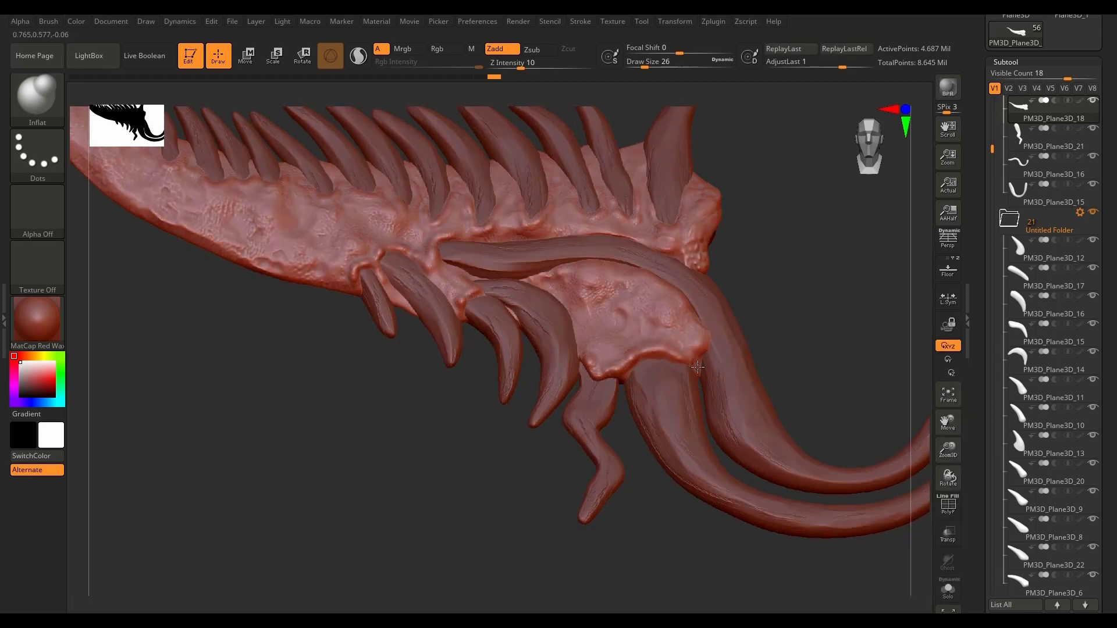
Step: Hide PM3D_Plane3D_15, PM3D_Plane3D_16, PM3D_Plane3D_21 and the spike folder so only the high-poly horn shows, and collapse that folder
mouse_move(804, 304)
mouse_down()
mouse_move(803, 316)
mouse_move(657, 357)
mouse_up()
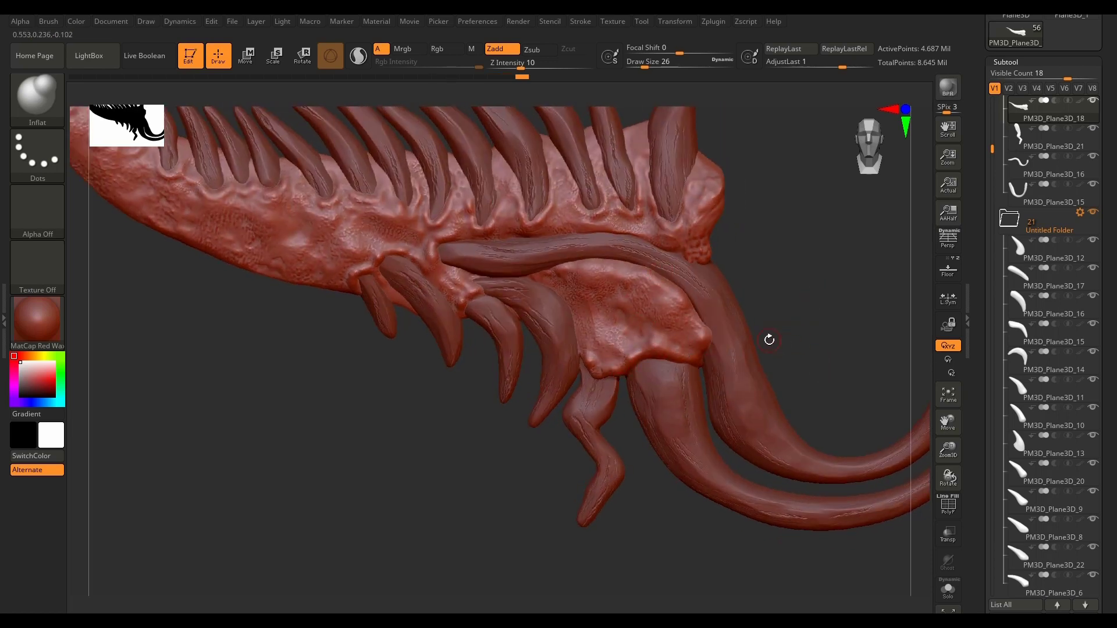
click(1093, 184)
click(1093, 156)
click(1093, 128)
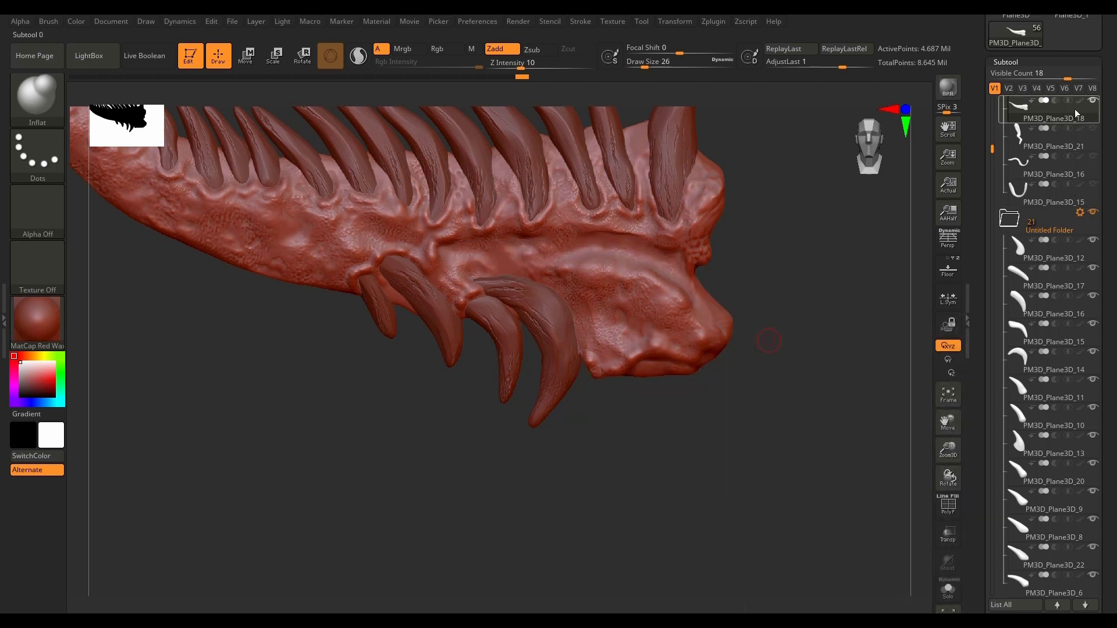
click(1094, 213)
click(1007, 226)
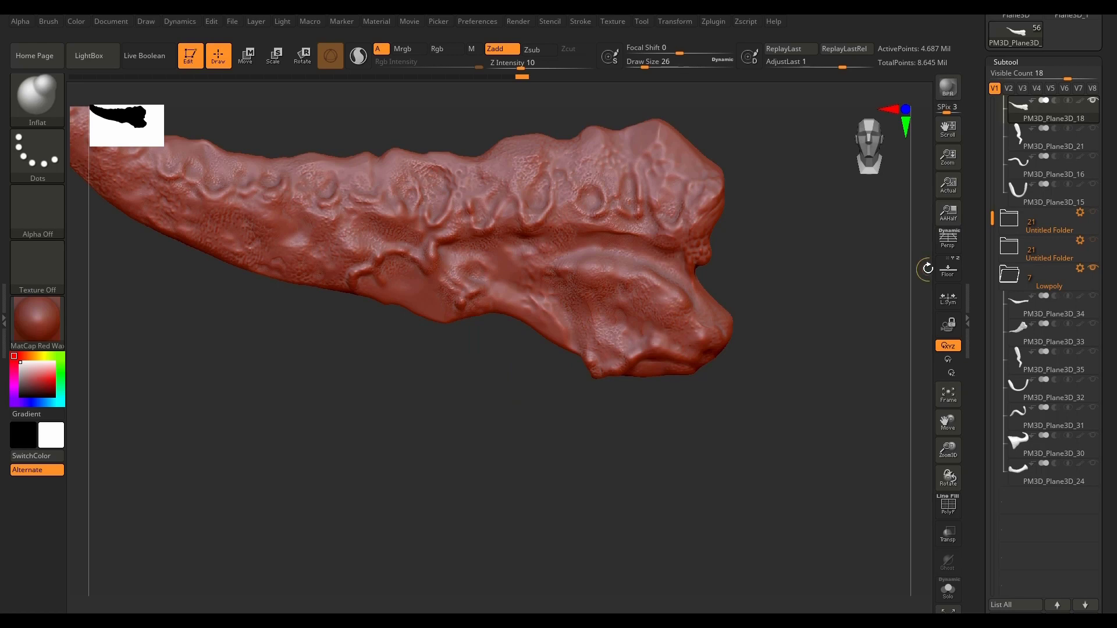
Step: Save the project over the existing file 07.zpr in the Project files folder
key(ctrl)
key(ctrl+s)
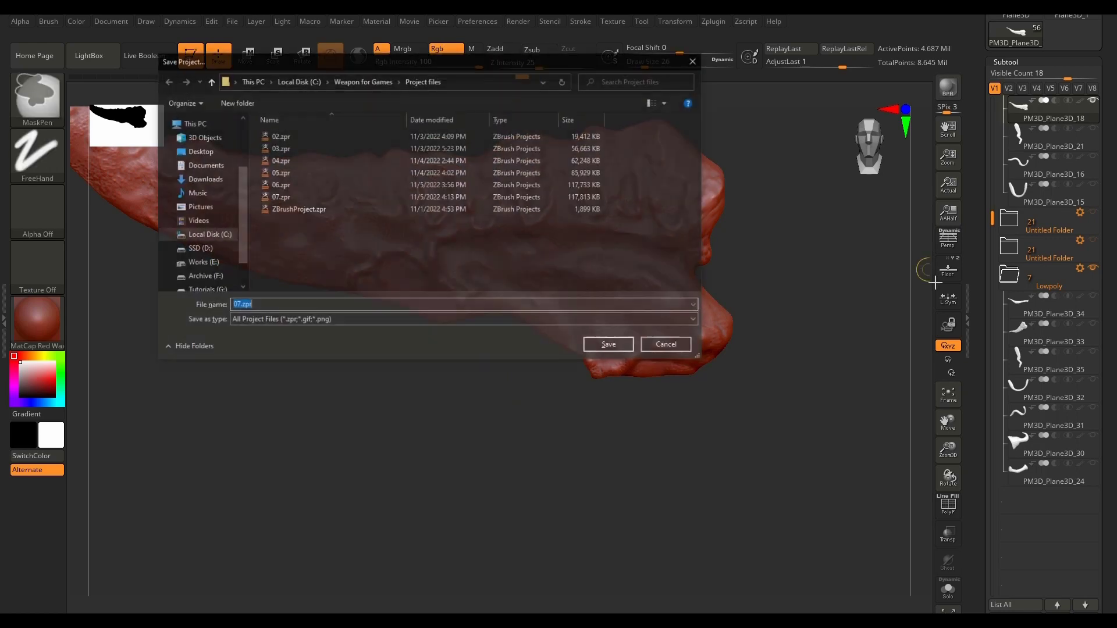
click(279, 197)
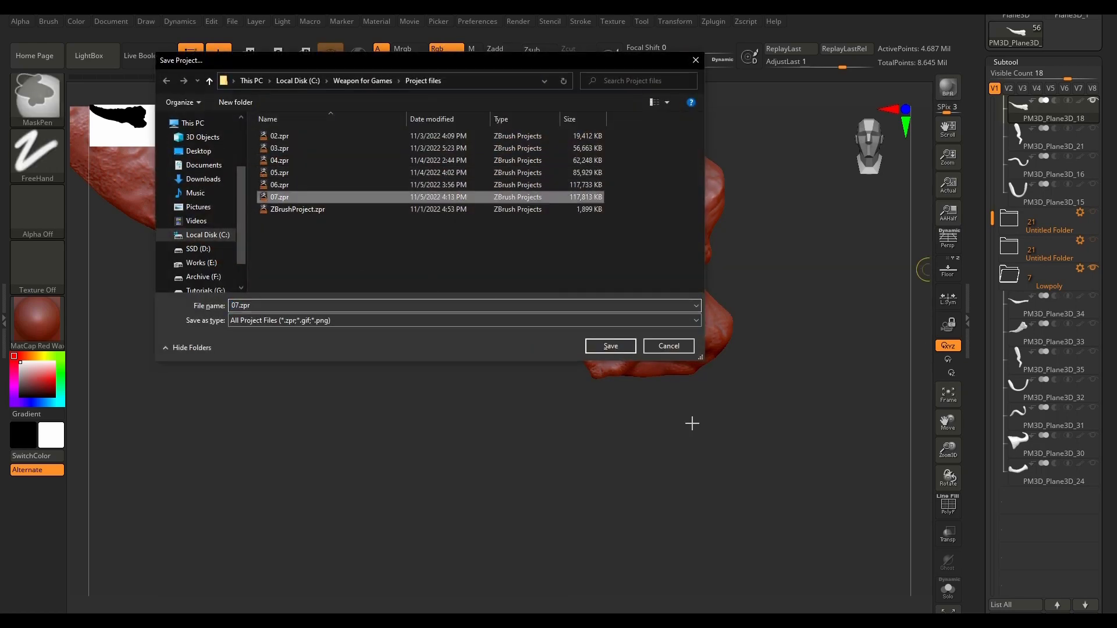
click(613, 348)
click(583, 319)
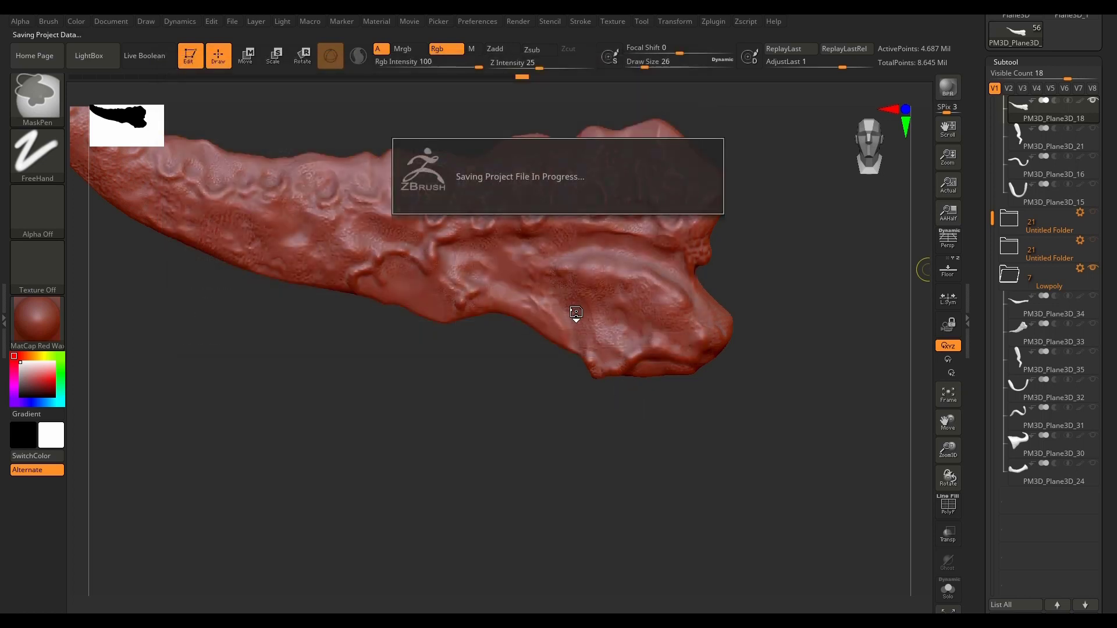
Step: Show and select low-poly PM3D_Plane3D_33, isolate it, and turn on its polygon wireframe
scroll(591, 306, down, 5)
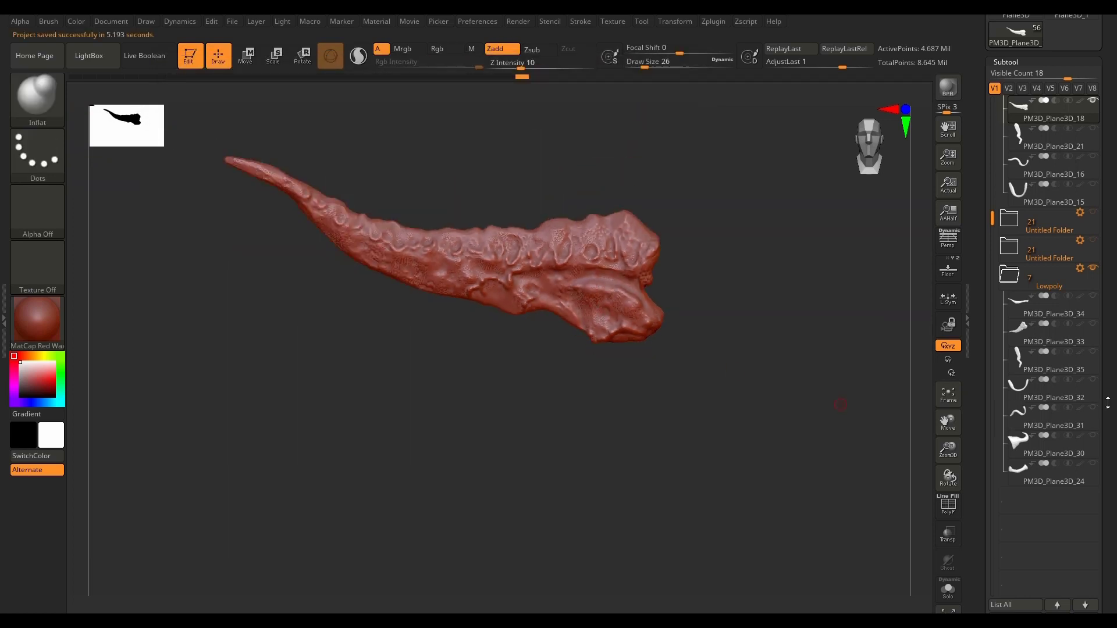
click(1096, 326)
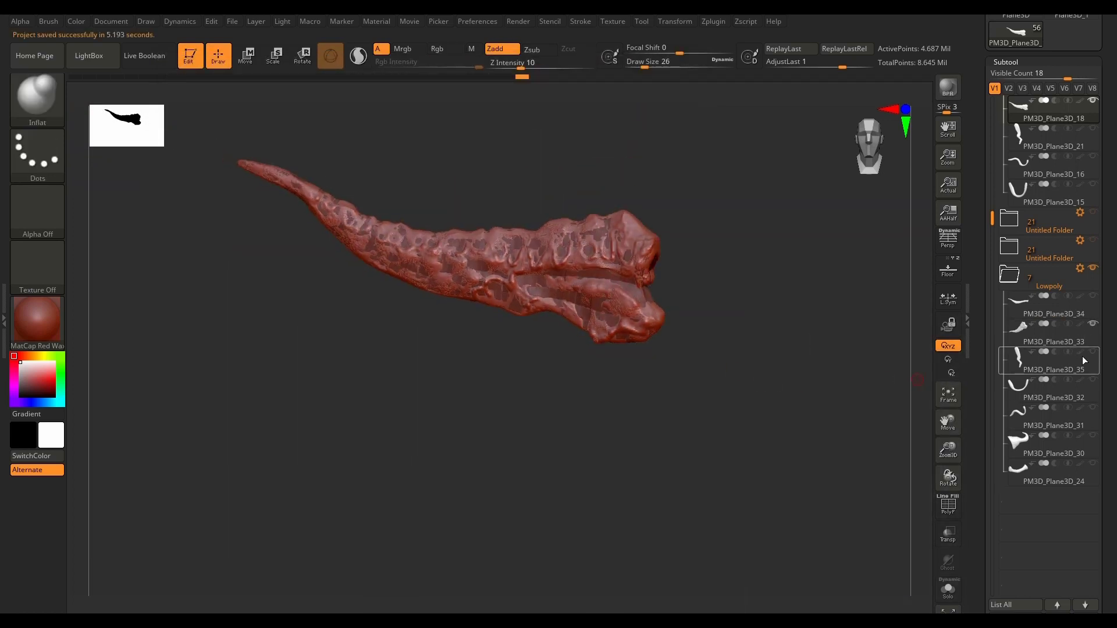
click(949, 588)
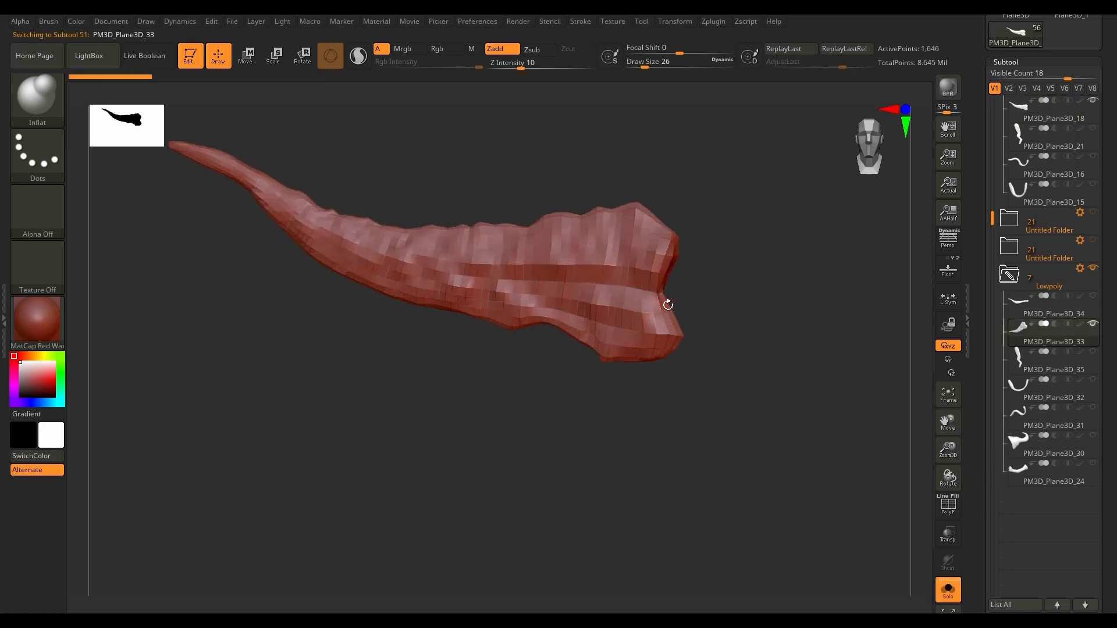
drag(773, 385, 748, 387)
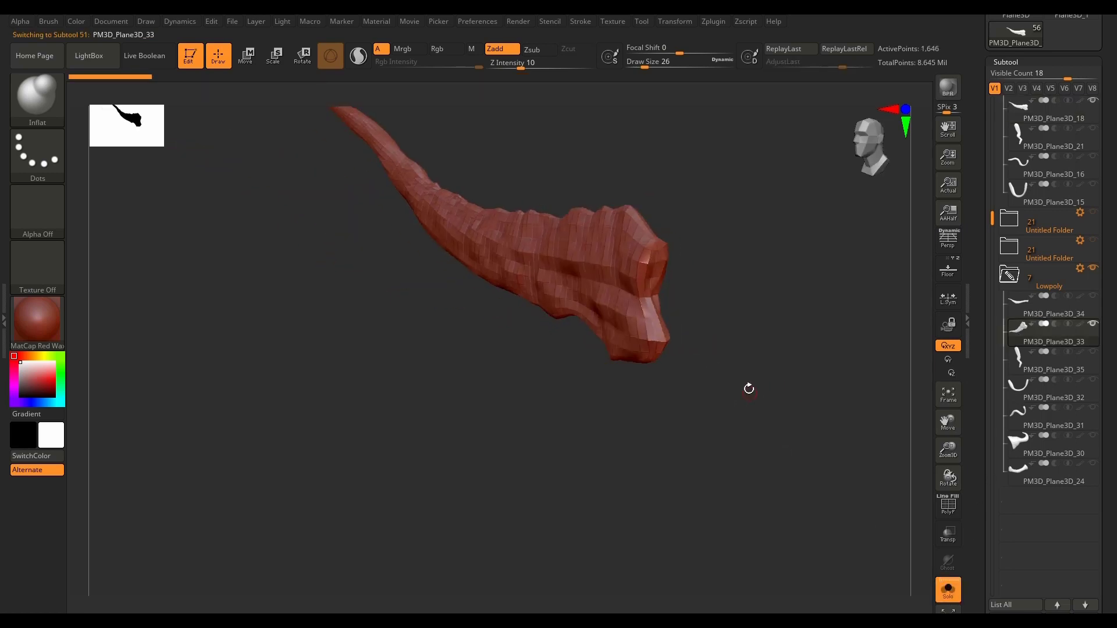
ctrl+right_drag(749, 387, 760, 327)
drag(760, 327, 732, 382)
key(shift+f)
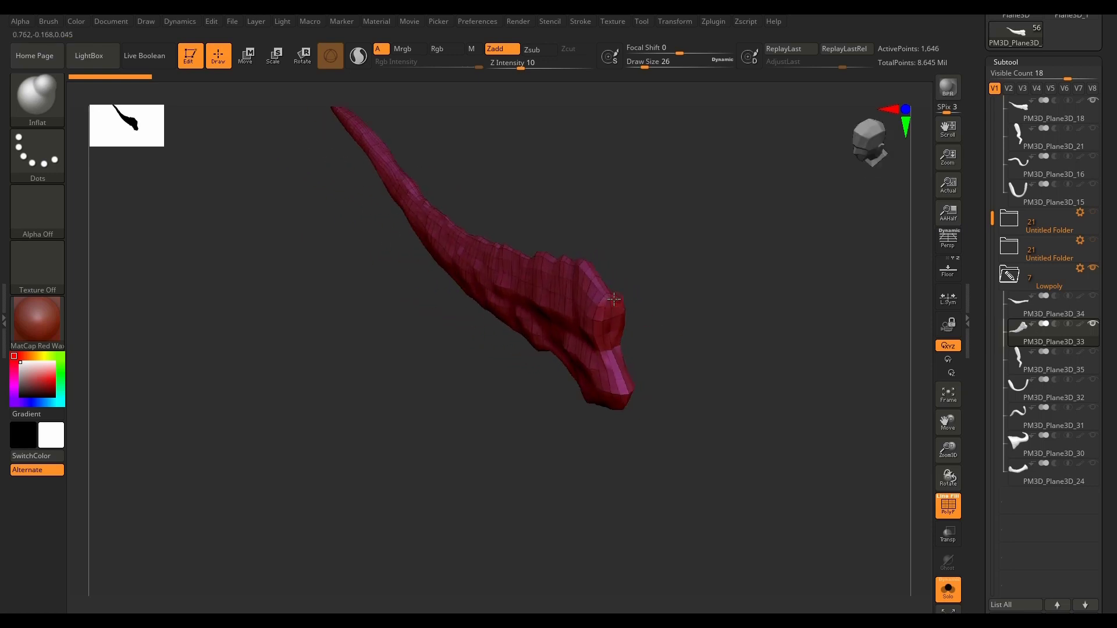
Step: Switch to the ZModeler brush for editing the topology at the peak of the low-poly horn's wide end
ctrl+right_drag(630, 349, 640, 304)
drag(787, 361, 757, 393)
mouse_move(516, 329)
ctrl+right_down()
mouse_move(551, 329)
mouse_move(529, 332)
ctrl+right_up()
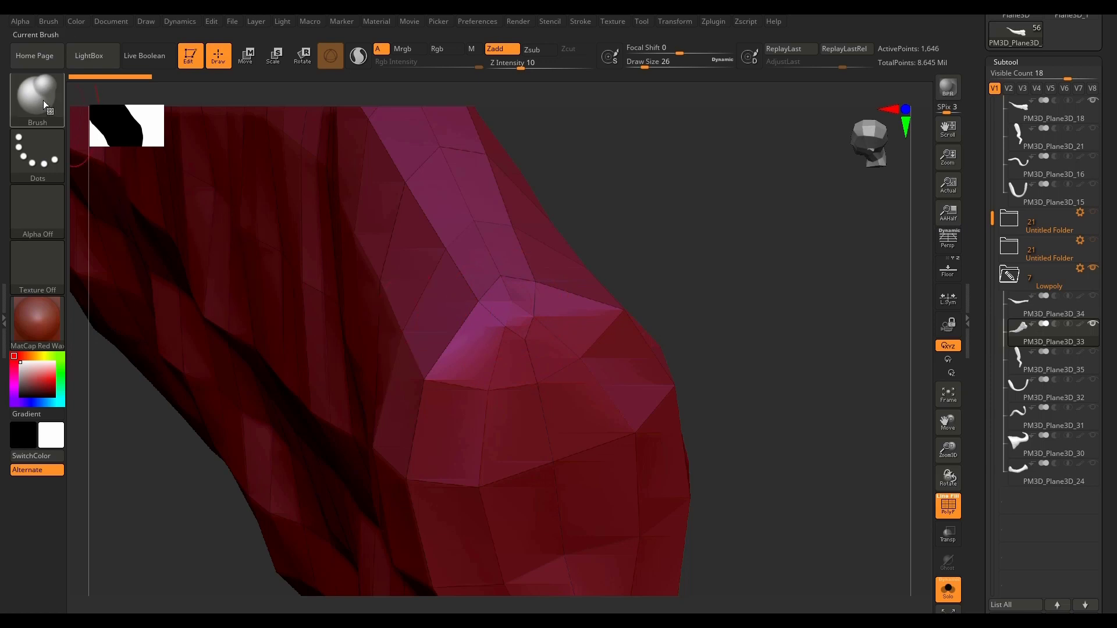
key(b)
click(444, 497)
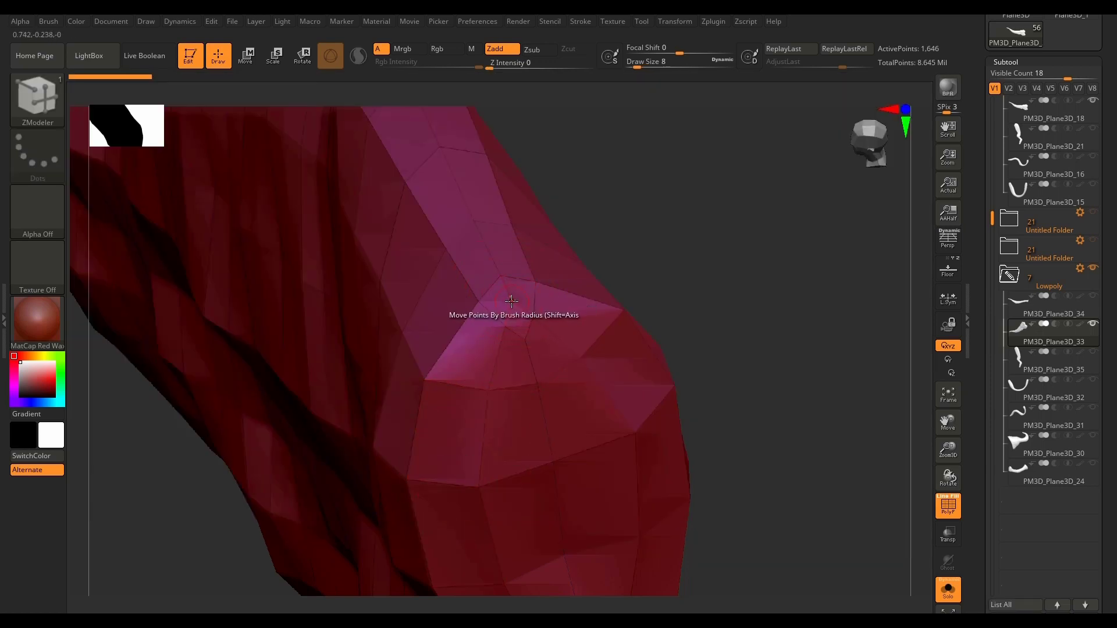
Step: Try to split the point at the wide end's peak with the ZModeler point action Split on a single point
key(bracketright)
key(space)
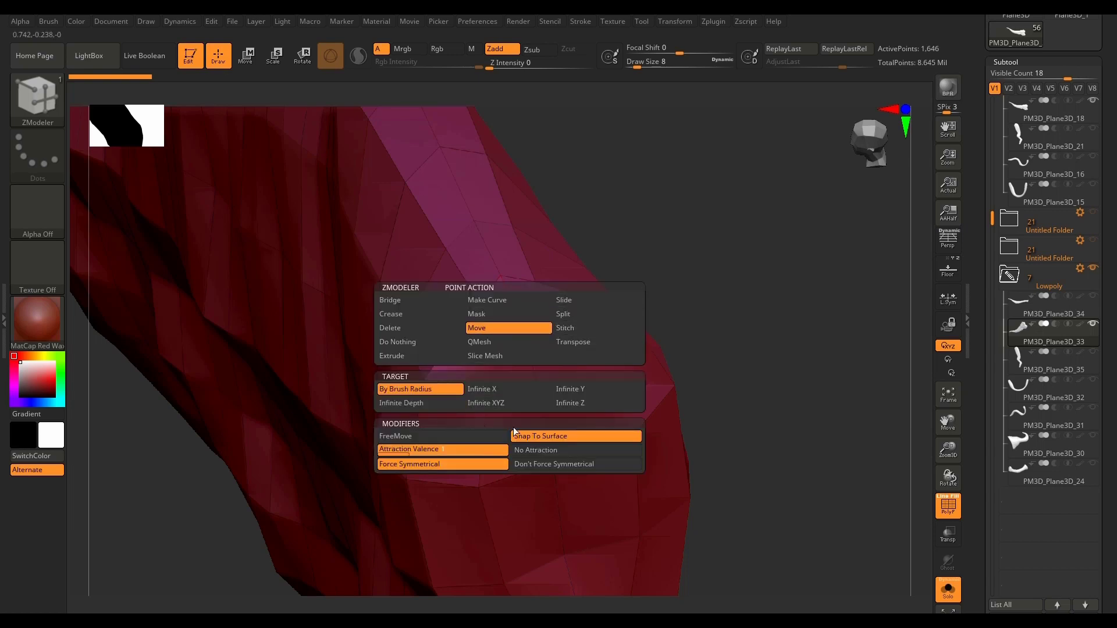
click(582, 314)
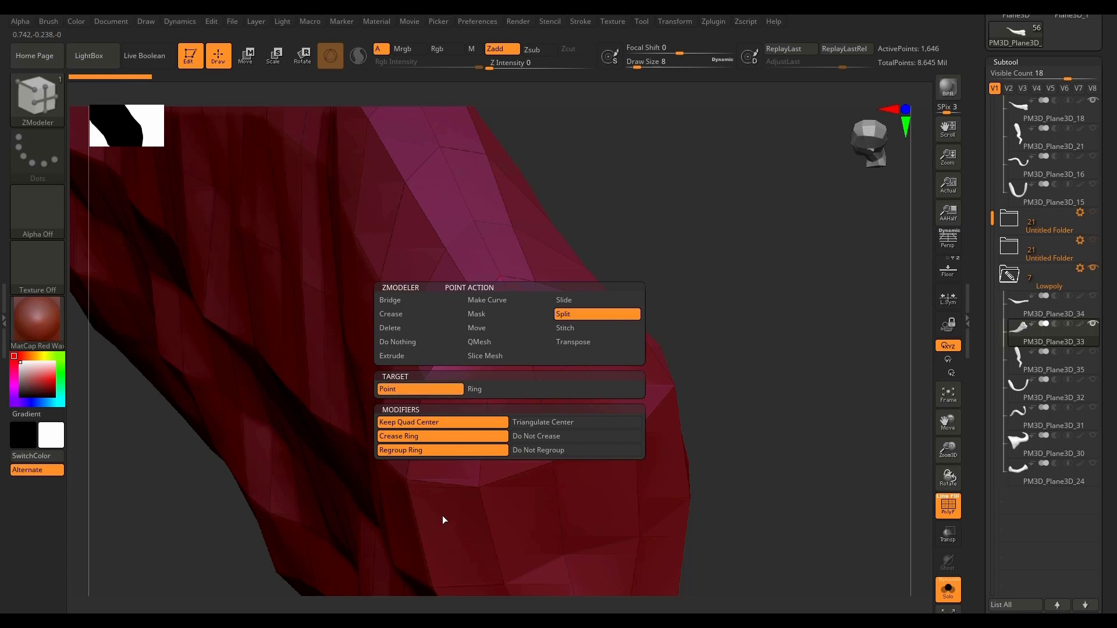
click(511, 389)
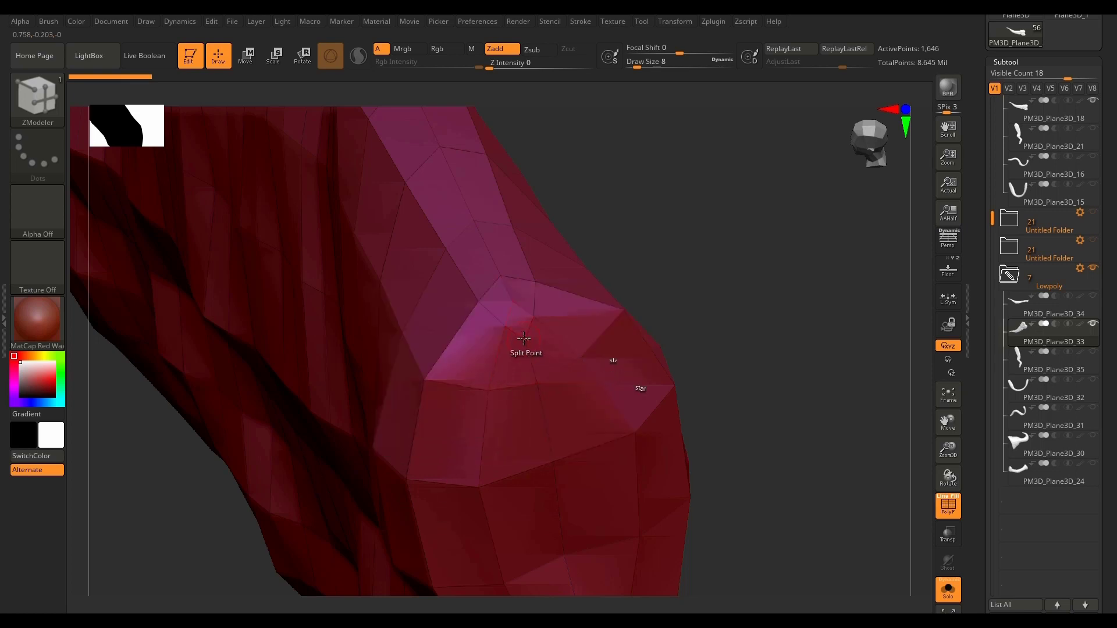
click(517, 304)
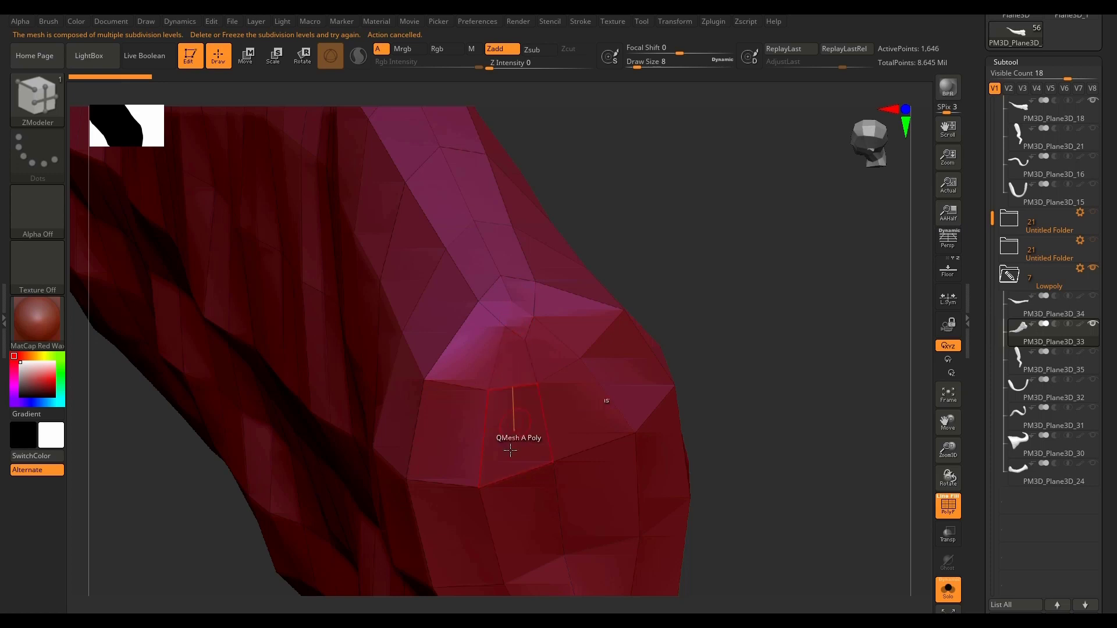
Step: Delete the low-poly horn's lower subdivision levels and cut between points at the wide end's peak using Slice Mesh with Do Not Crease
drag(1110, 502, 1094, 364)
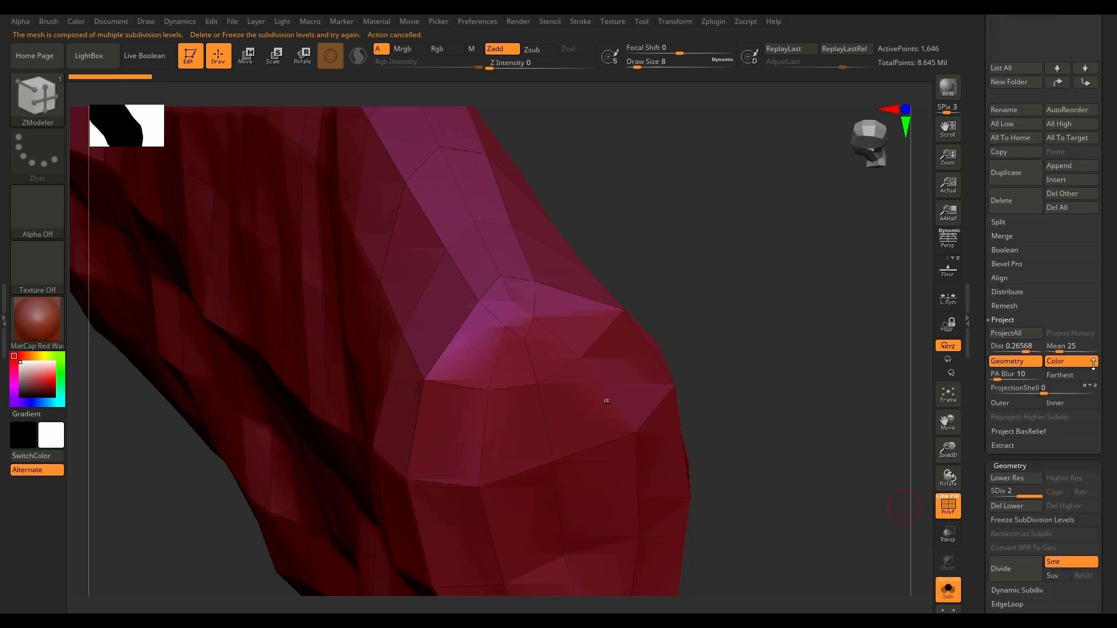
click(1011, 505)
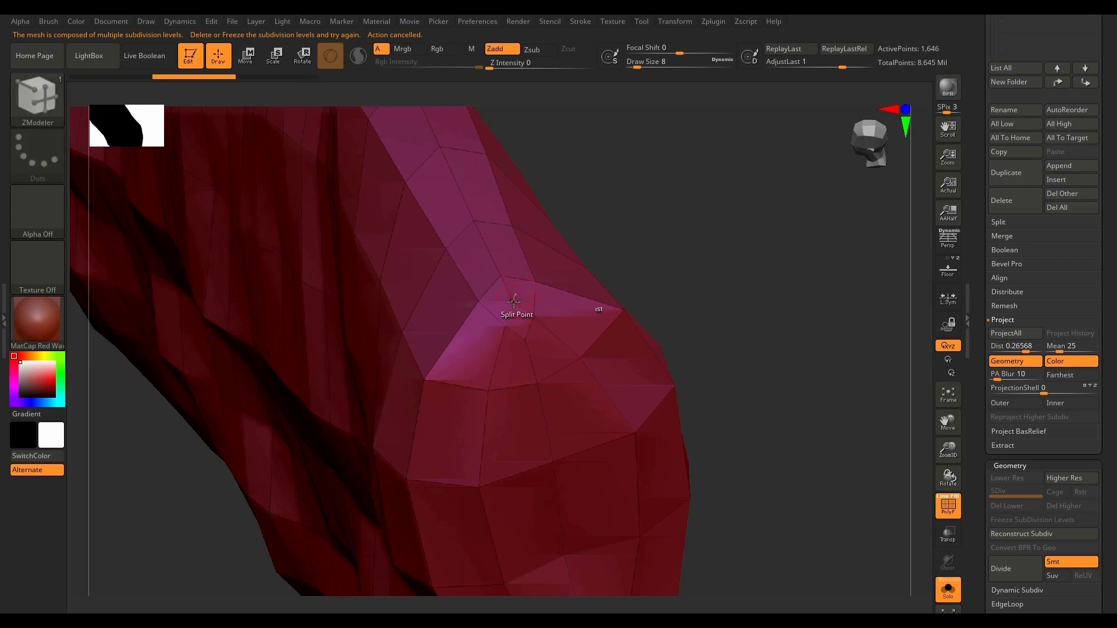
key(space)
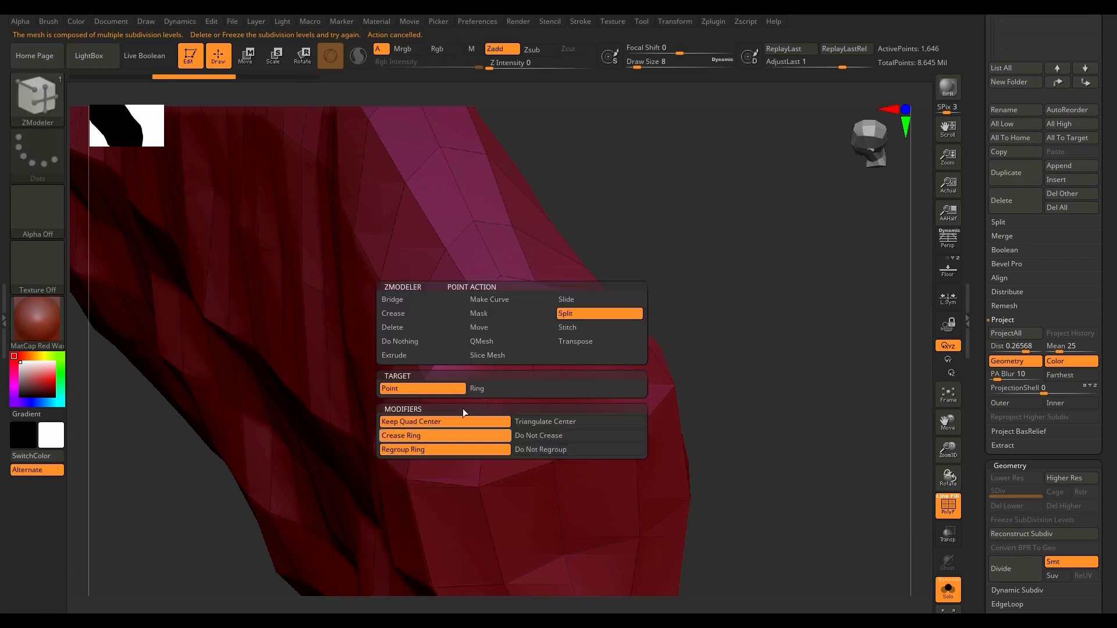
click(499, 358)
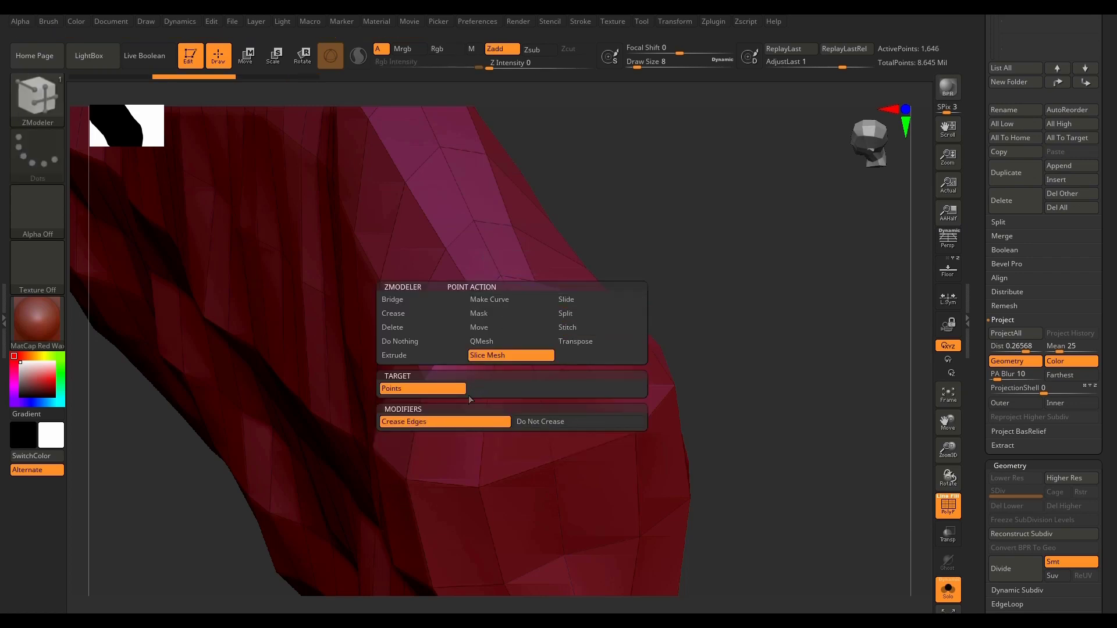
click(545, 422)
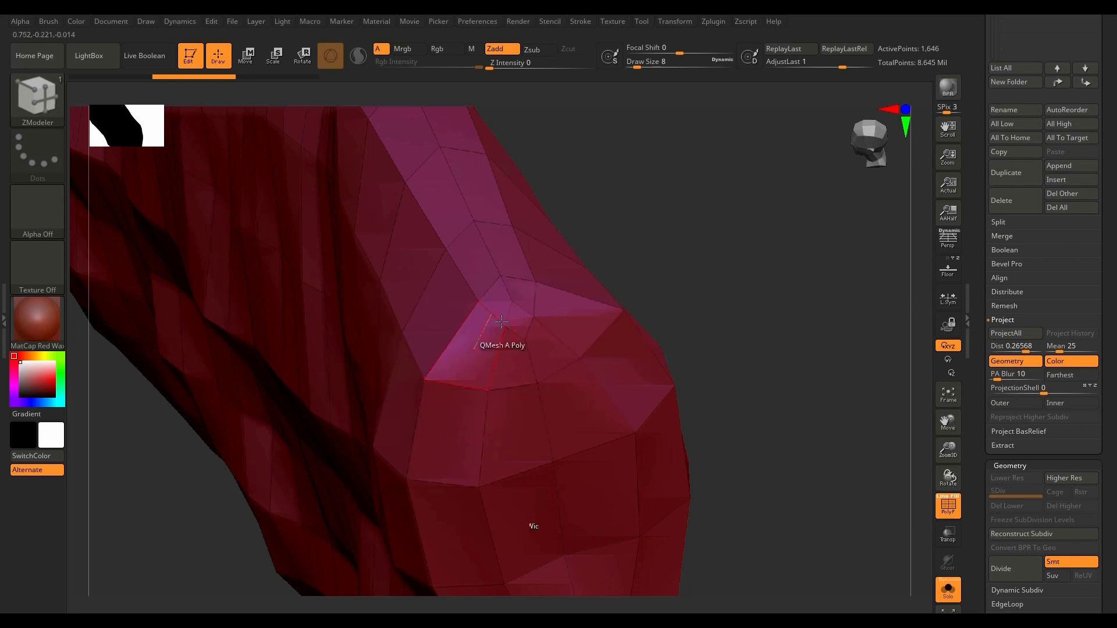
click(516, 313)
click(515, 313)
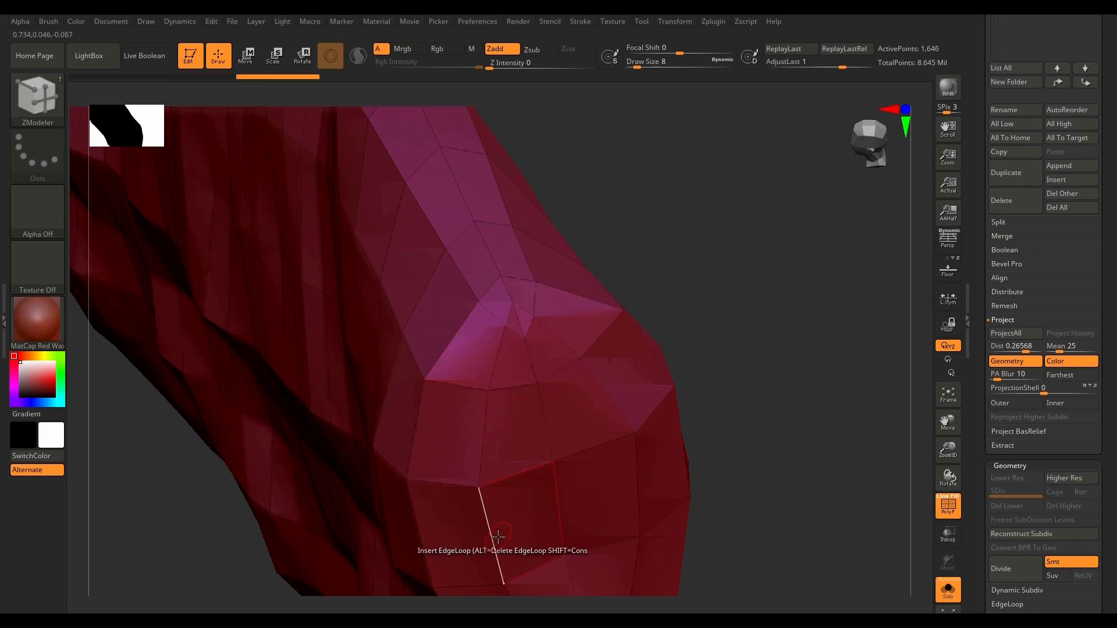
Step: Examine the low-poly horn's topology along its length and up close at the narrow tip
drag(765, 485, 759, 417)
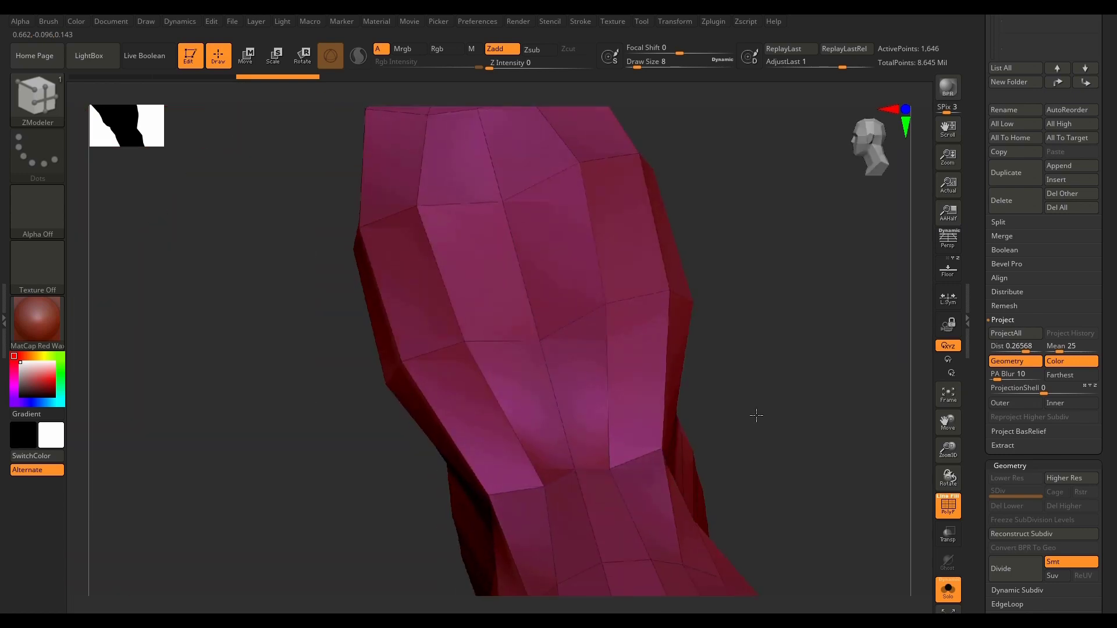
alt+drag(802, 508, 691, 131)
drag(757, 403, 711, 411)
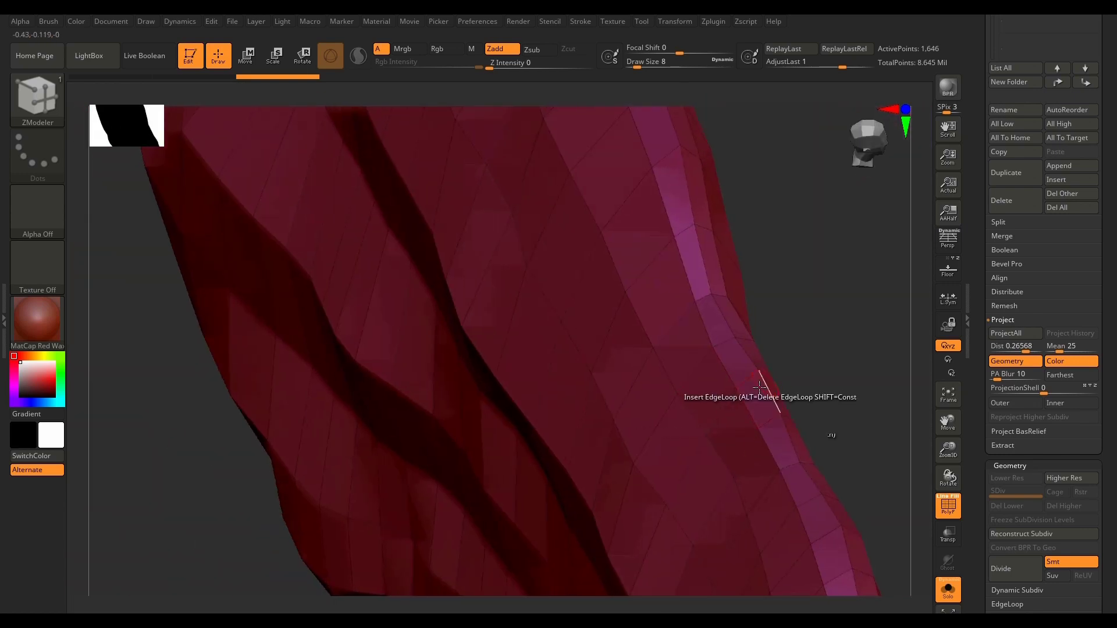
key(f)
drag(735, 521, 621, 332)
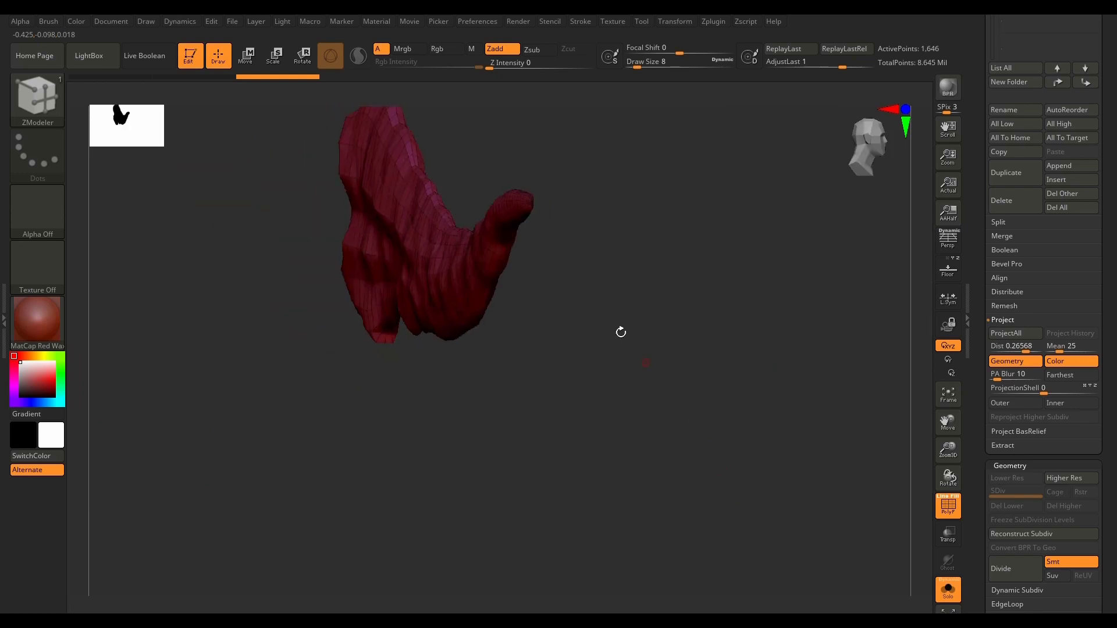
scroll(529, 201, up, 10)
scroll(531, 201, up, 5)
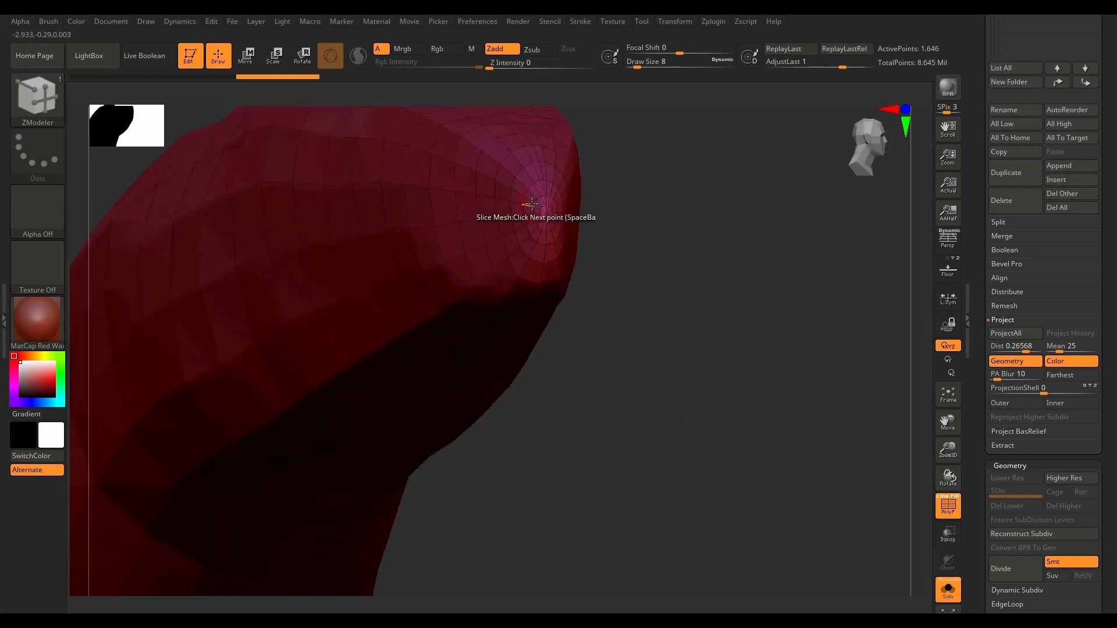
key(f)
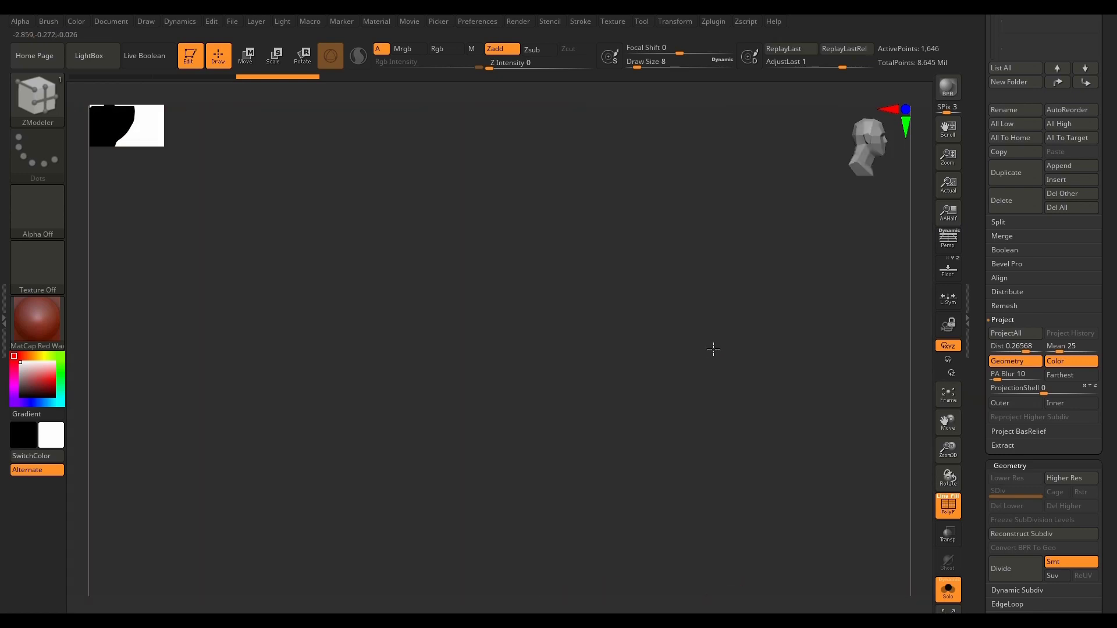
click(711, 350)
key(f)
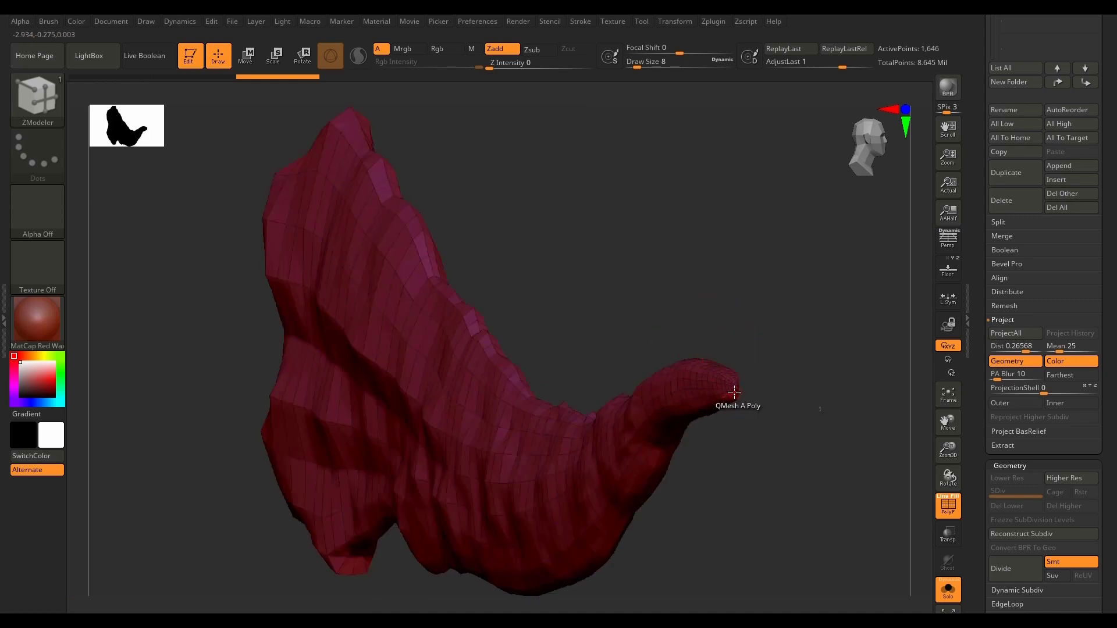
scroll(737, 385, up, 6)
scroll(739, 383, up, 8)
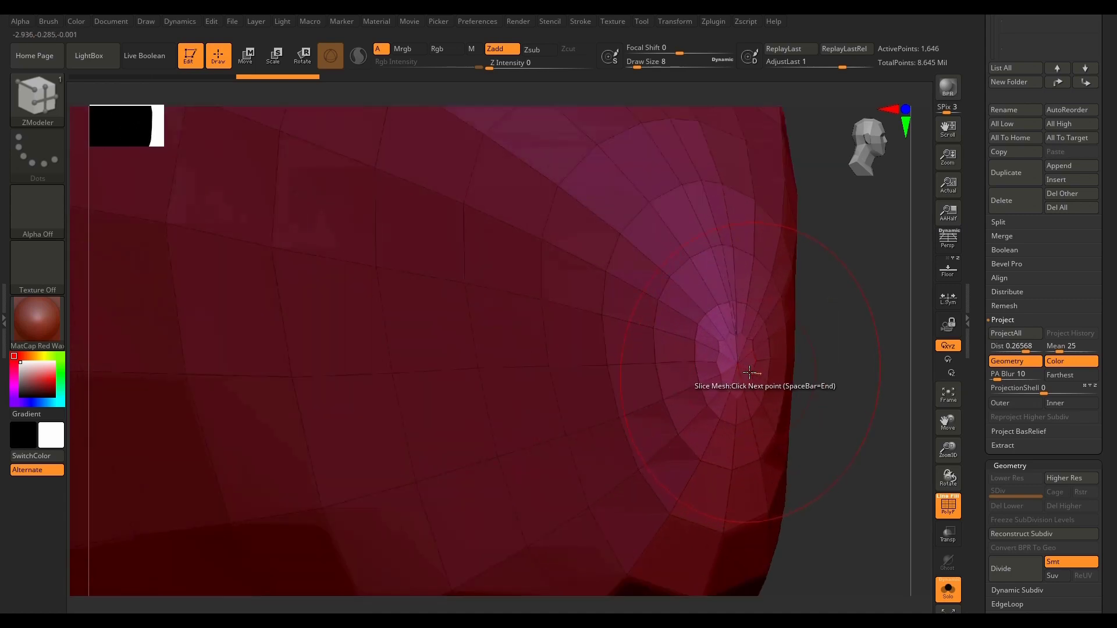
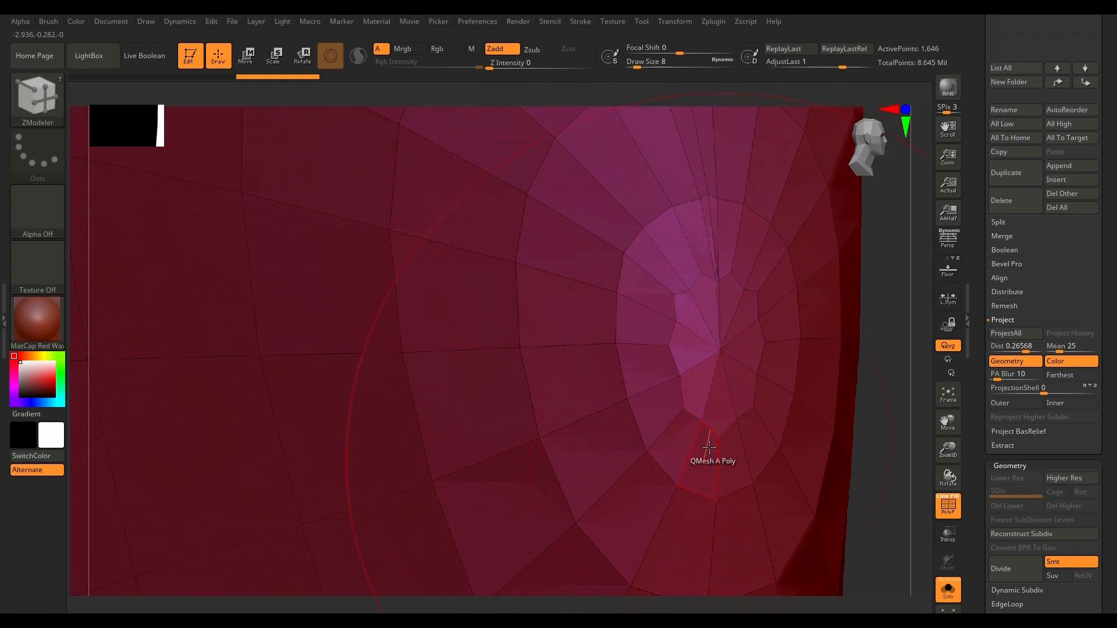
Step: Examine the low-poly horn's topology at the wide end and along its full length
key(f)
drag(709, 448, 684, 472)
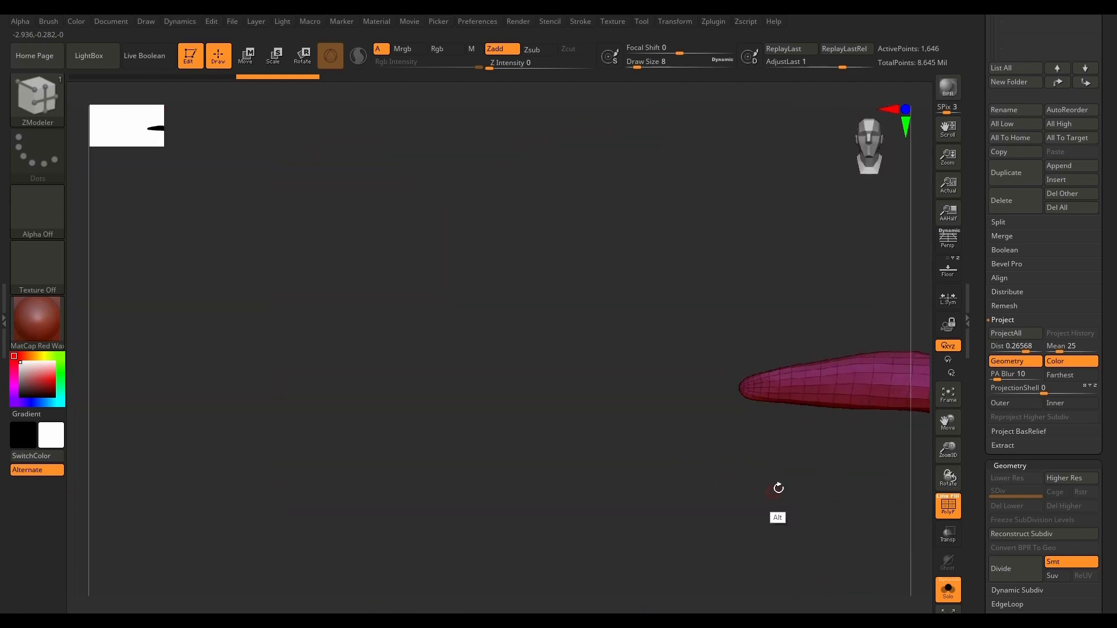
alt+drag(778, 489, 682, 480)
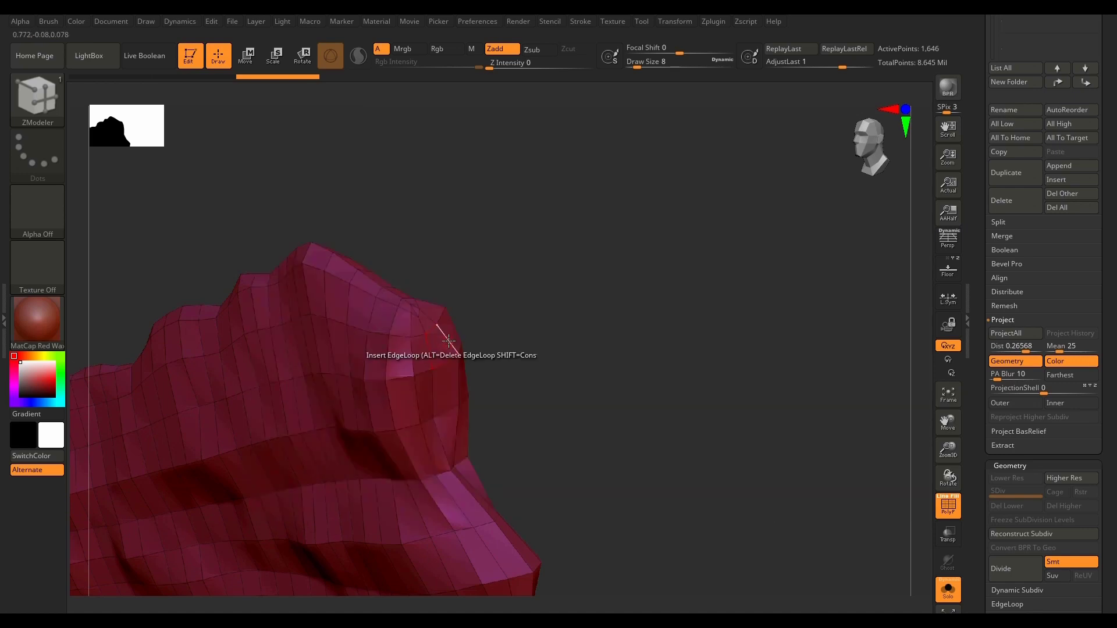
drag(512, 402, 633, 451)
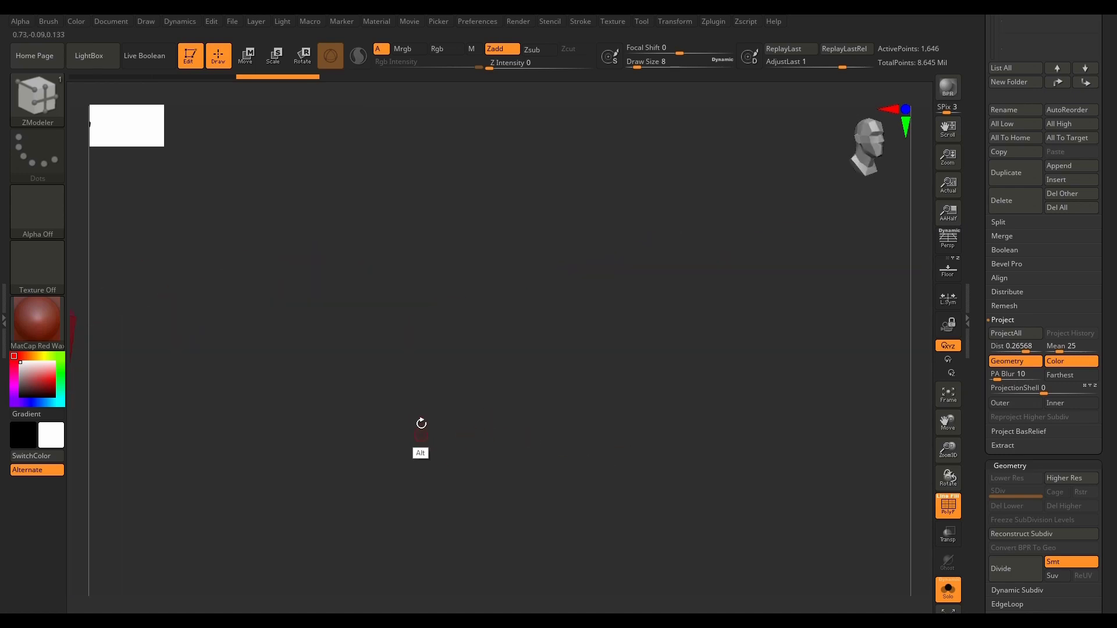
alt+drag(330, 441, 785, 361)
alt+drag(601, 411, 869, 380)
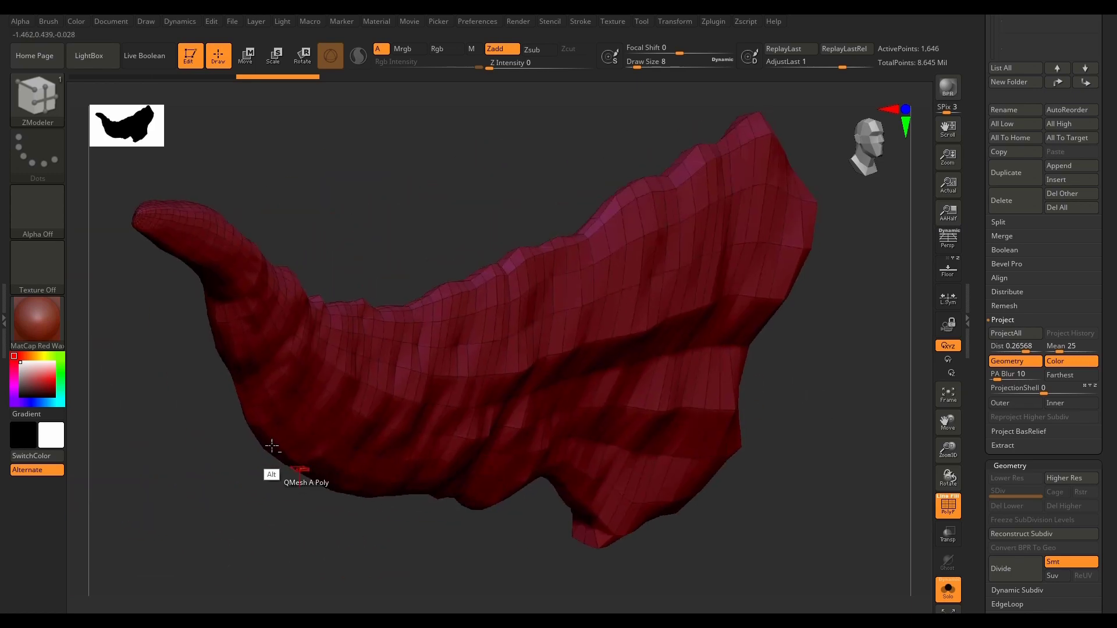
Step: Cut edges from the centre point of the low-poly horn's narrow tip to the surrounding ring of points using Slice Mesh
alt+right_drag(155, 224, 333, 295)
scroll(320, 289, up, 8)
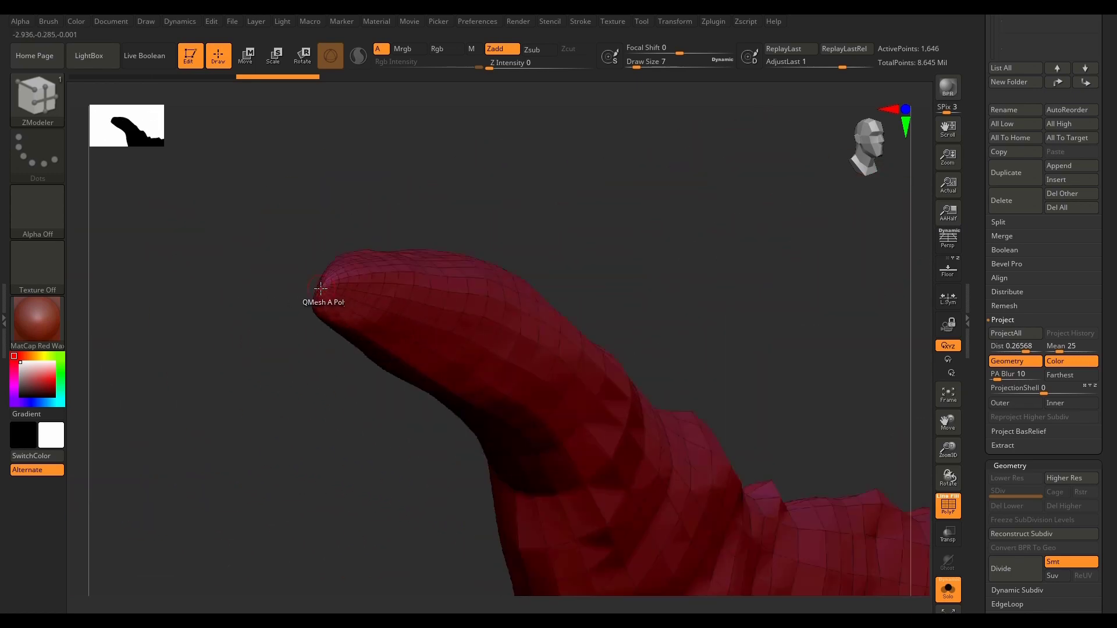
scroll(319, 288, up, 8)
scroll(321, 286, up, 2)
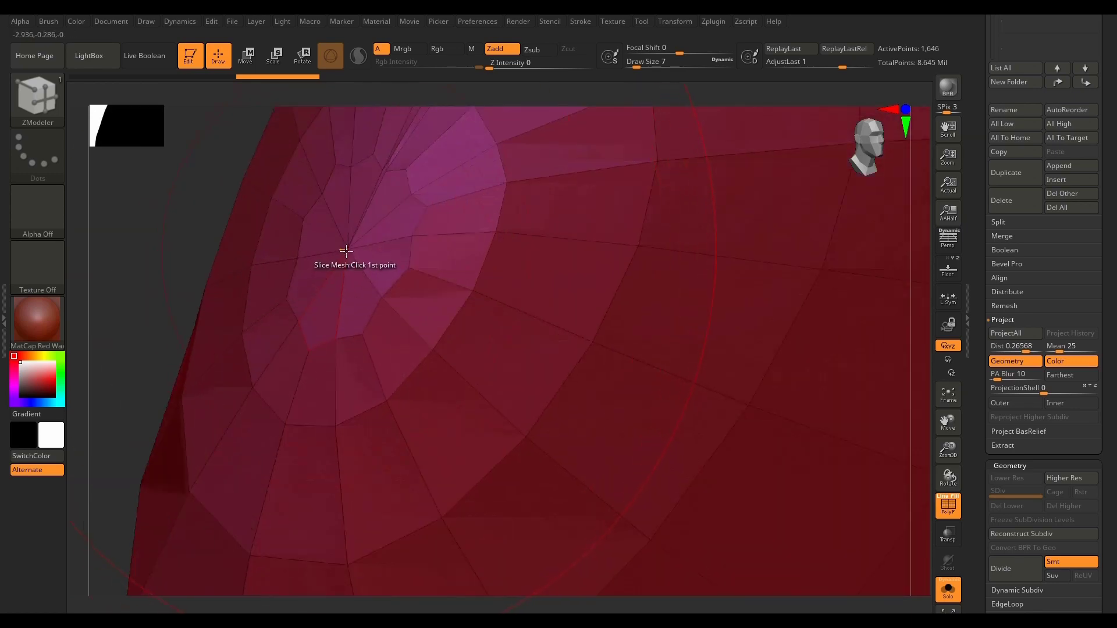
click(333, 287)
mouse_move(318, 328)
mouse_down()
mouse_move(310, 351)
mouse_move(325, 301)
mouse_up()
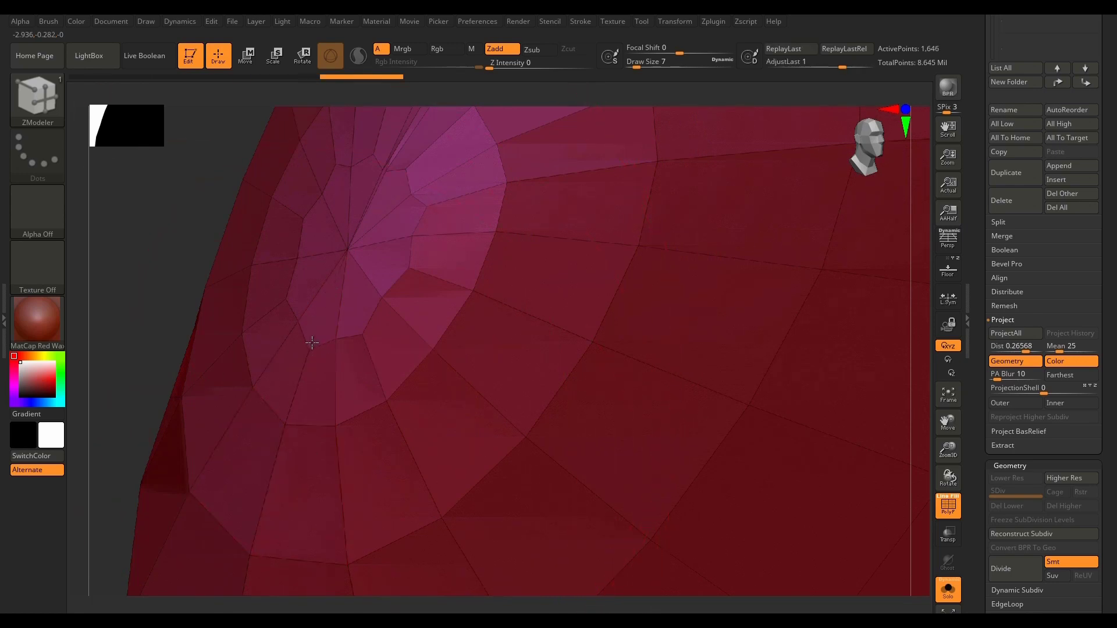
drag(310, 350, 310, 352)
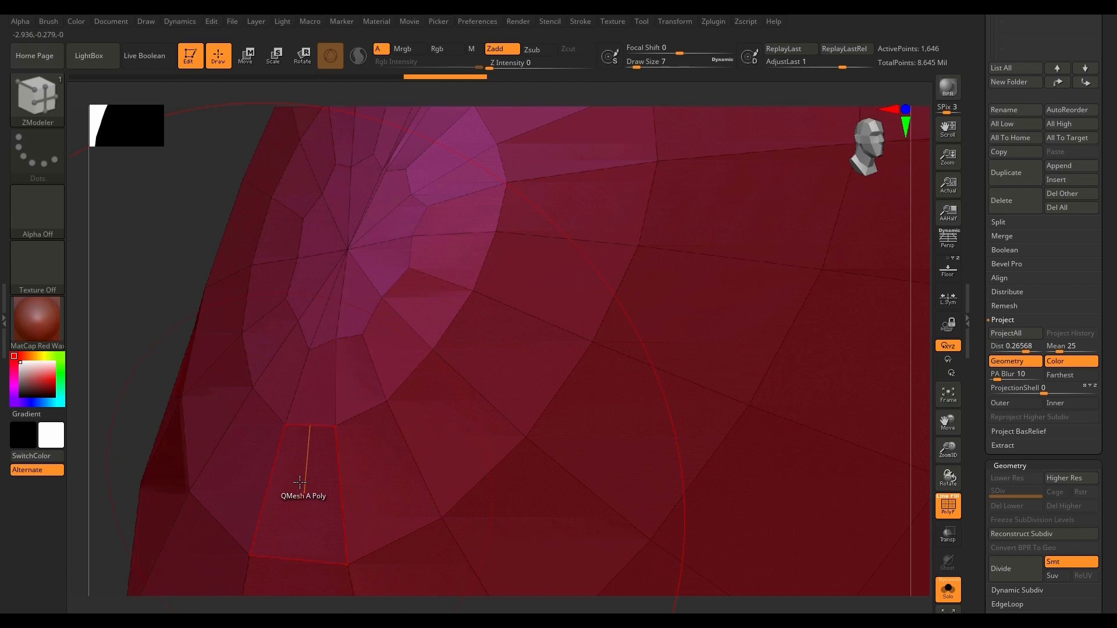
Step: Divide the whole low-poly horn twice, up to subdivision level 3
key(f)
drag(882, 513, 766, 552)
key(f)
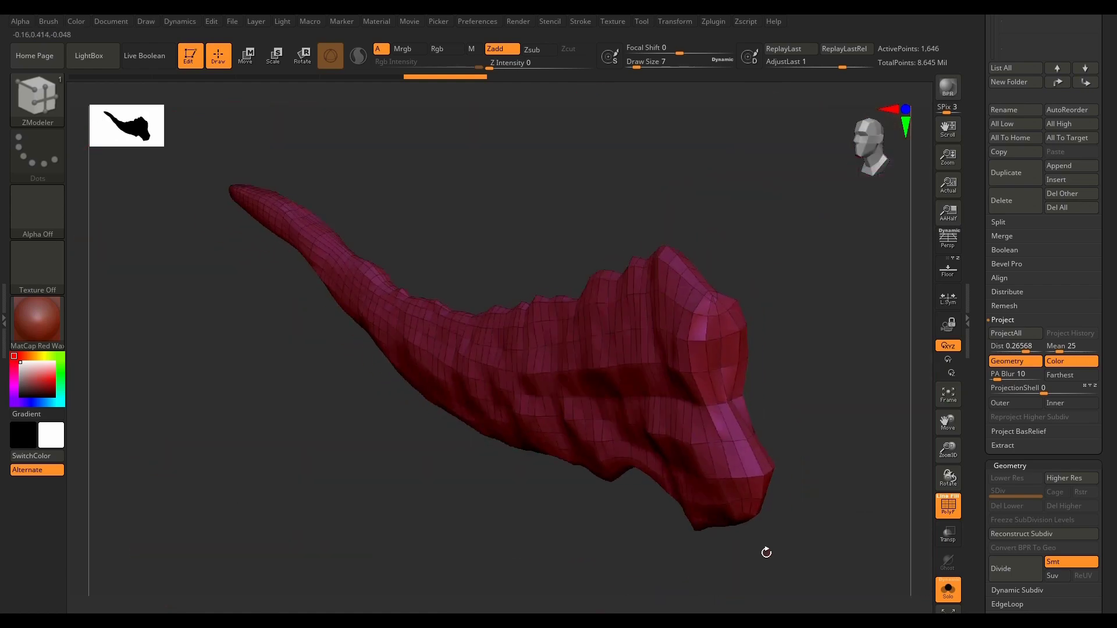
key(ctrl)
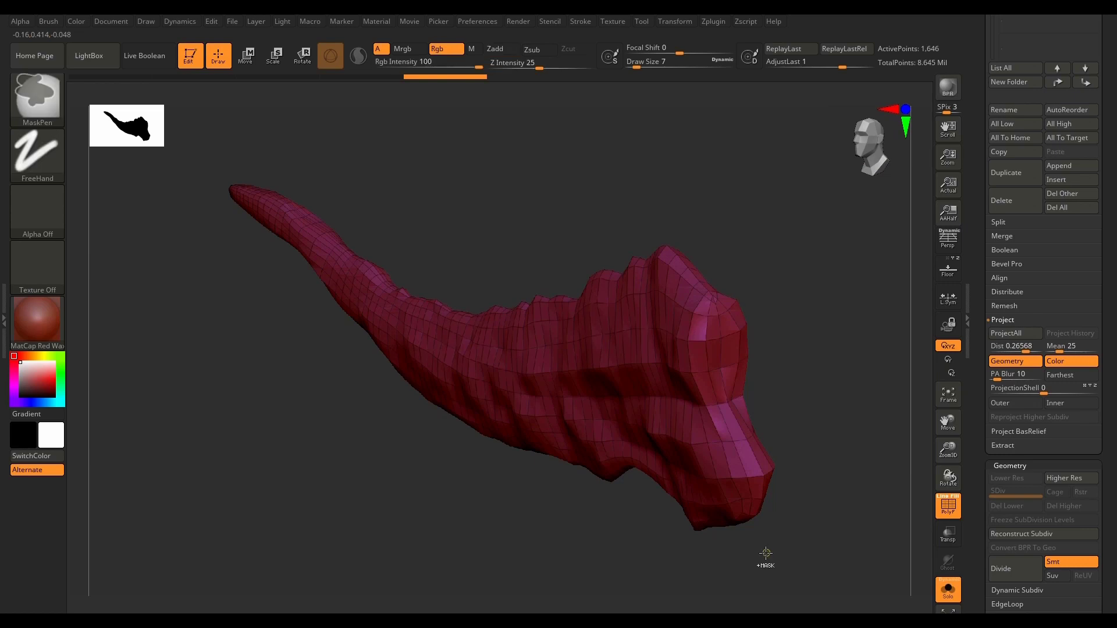
key(ctrl+d)
key(ctrl+d)
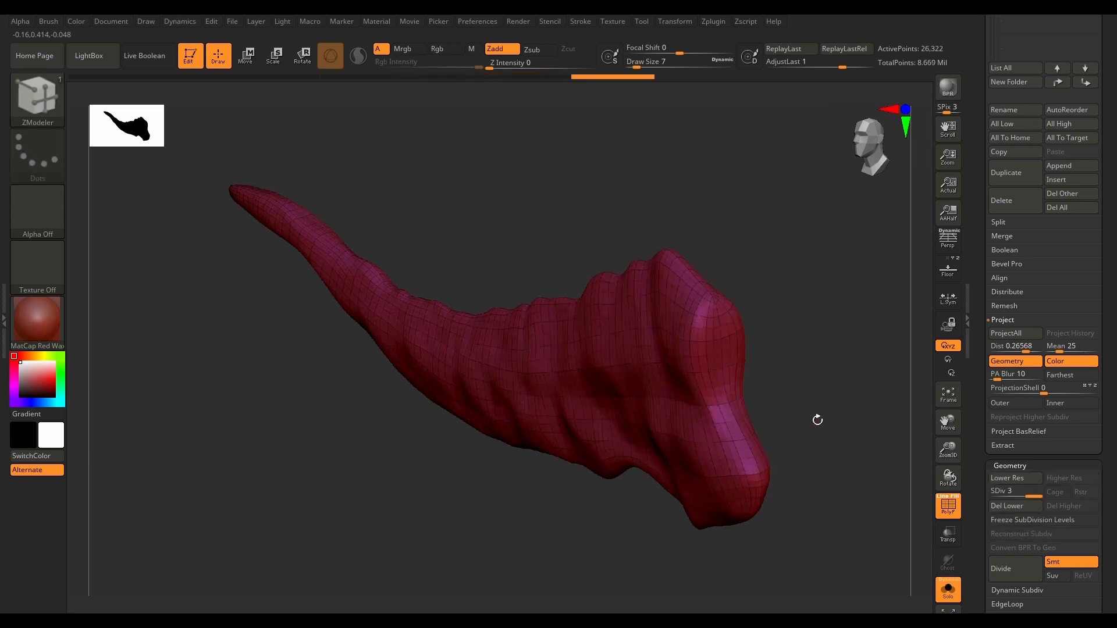
drag(818, 419, 863, 426)
drag(884, 372, 755, 369)
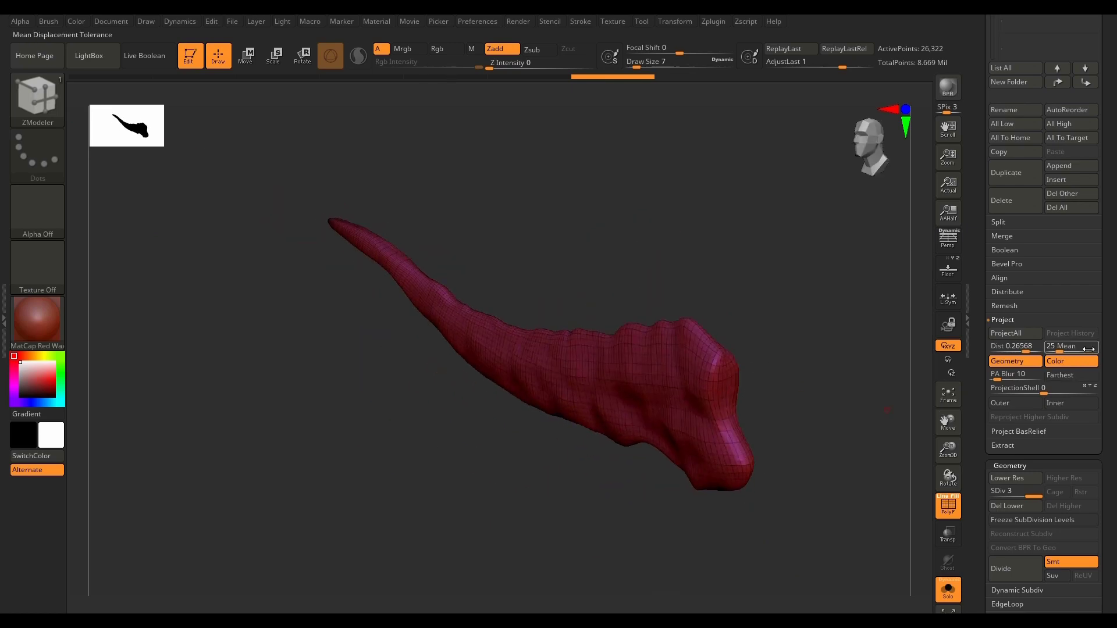
Step: Save the project over the existing file 07.zpr
scroll(1108, 308, up, 5)
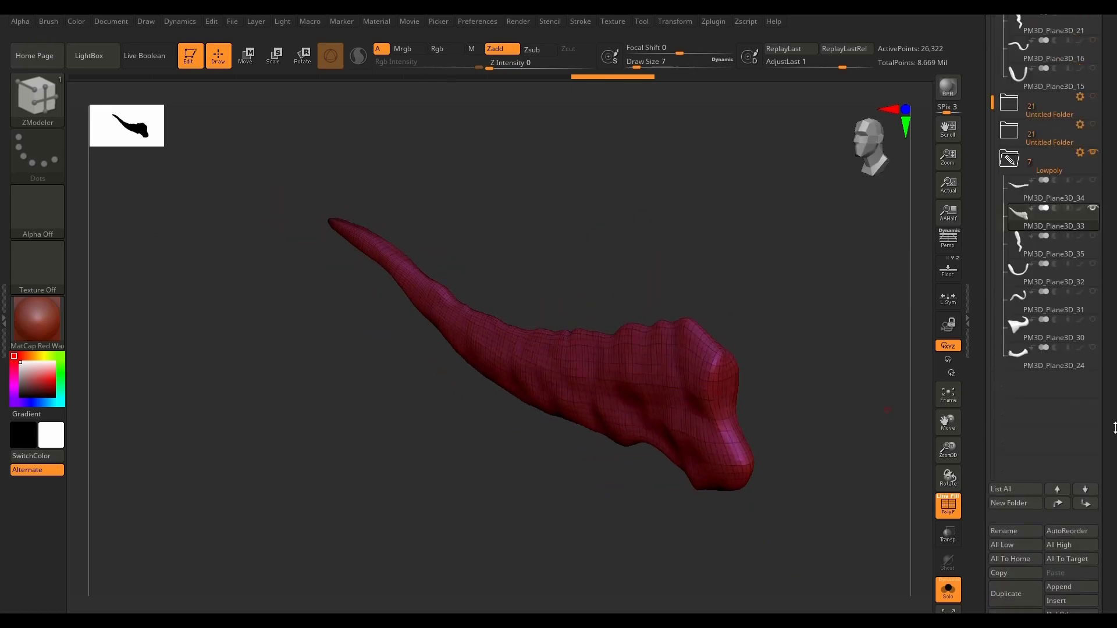
key(ctrl+s)
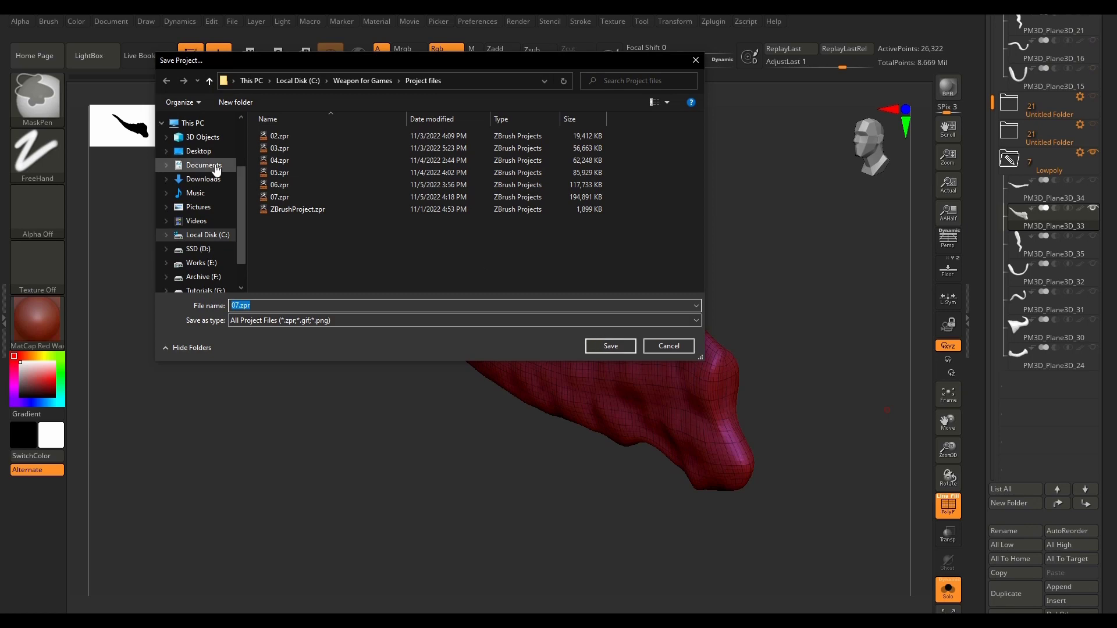
double_click(279, 196)
click(582, 319)
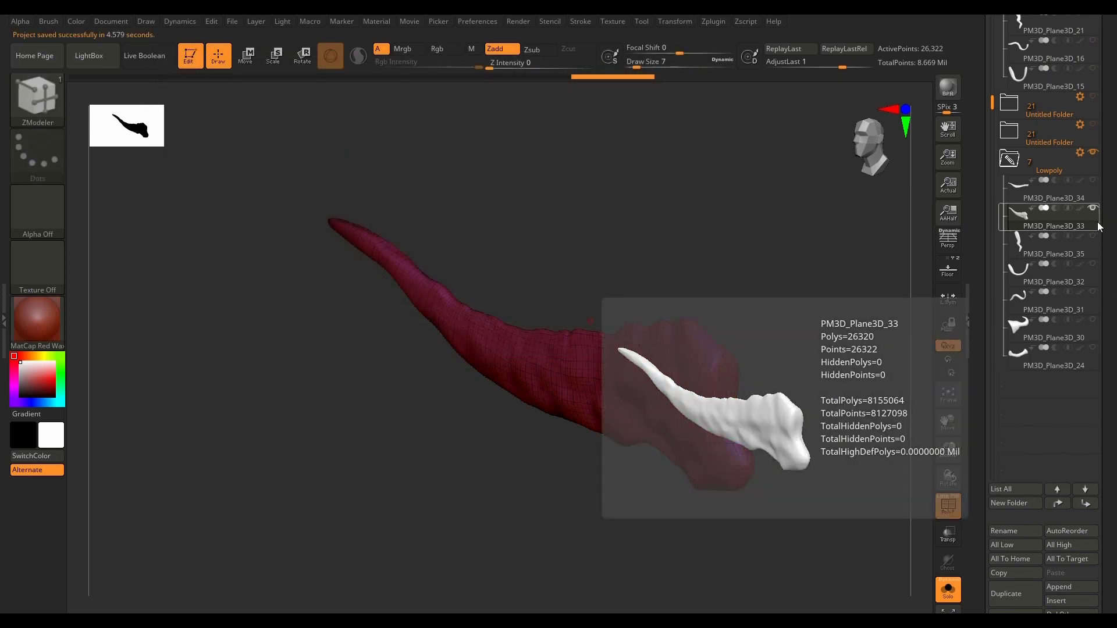
Step: Show the high-poly horn alongside the low-poly one and project its detail with ProjectAll, using Inner and a ProjectionShell of 0.0174
scroll(1112, 238, up, 2)
scroll(1115, 242, up, 4)
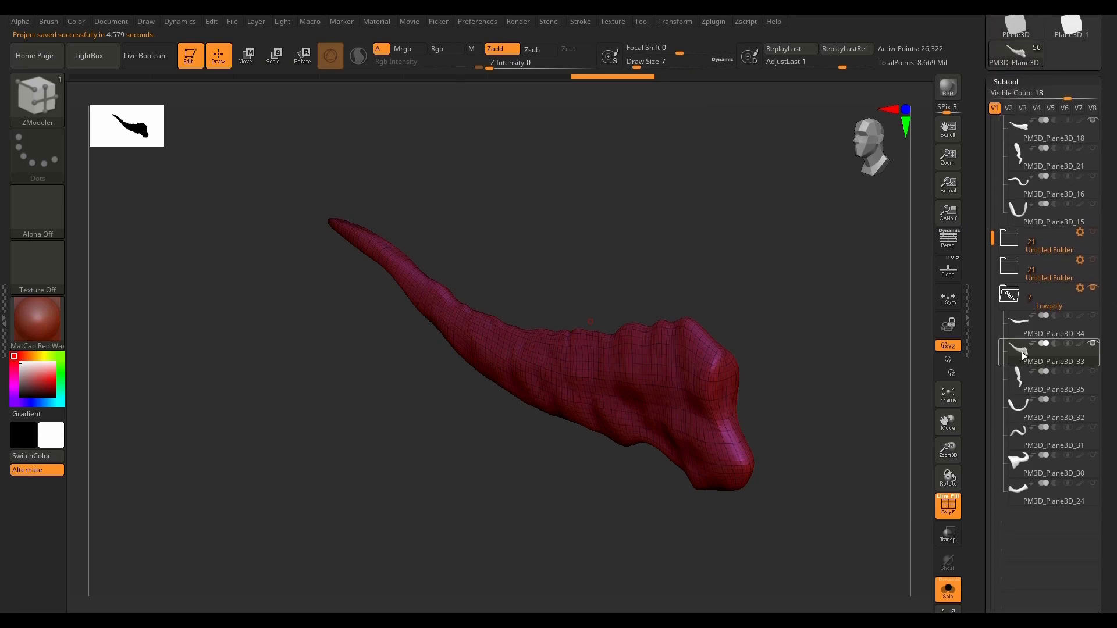
scroll(1107, 409, down, 15)
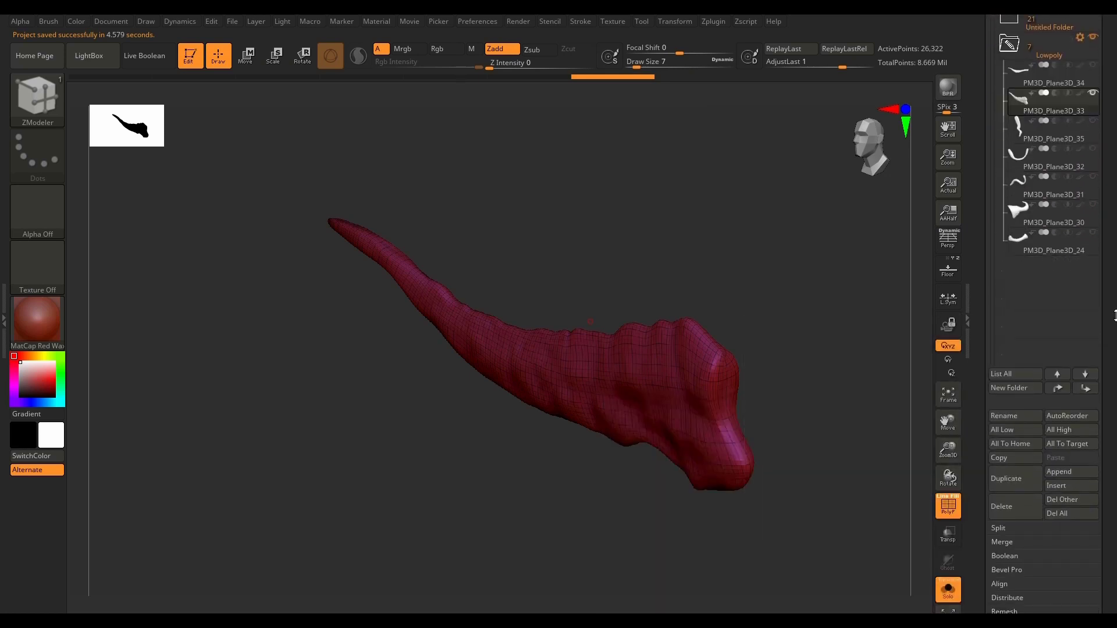
scroll(1114, 290, down, 12)
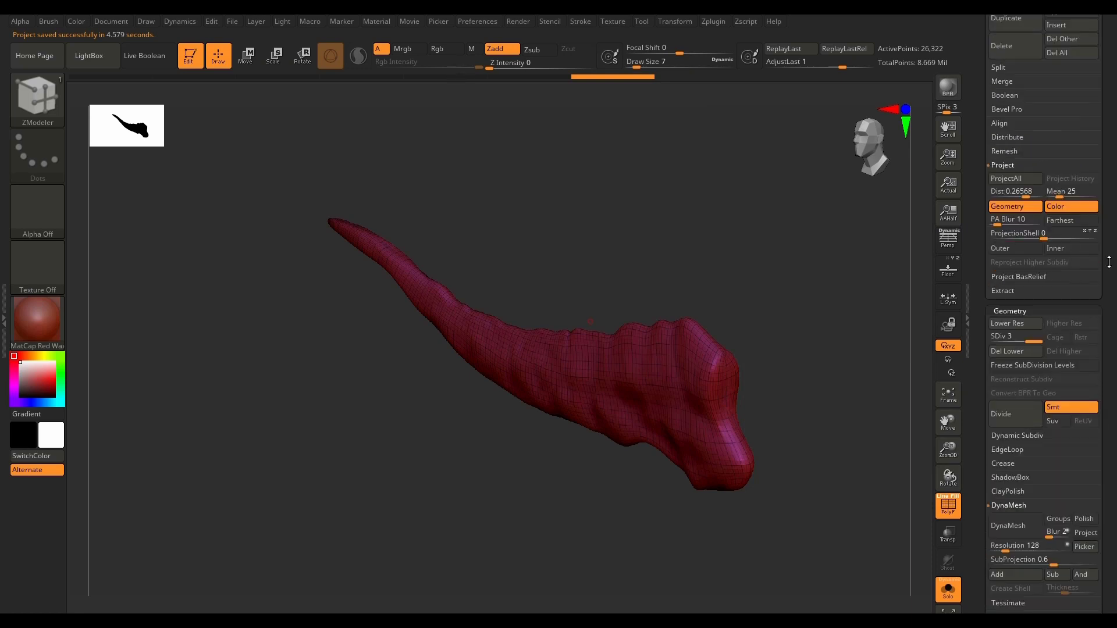
click(945, 601)
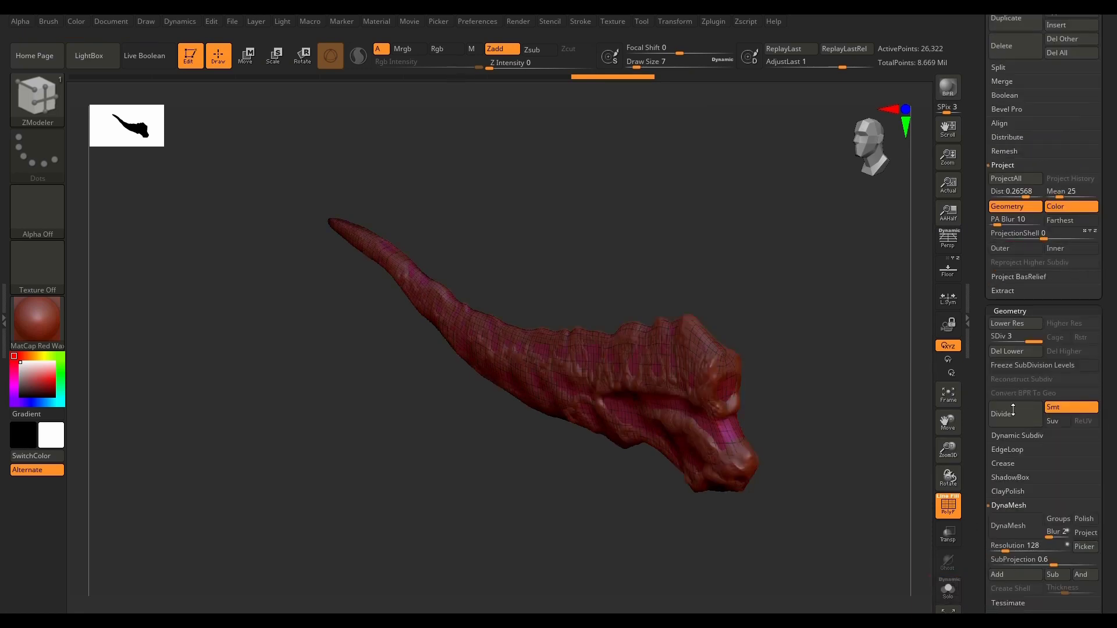
click(1047, 252)
drag(1045, 235, 1067, 238)
click(1025, 179)
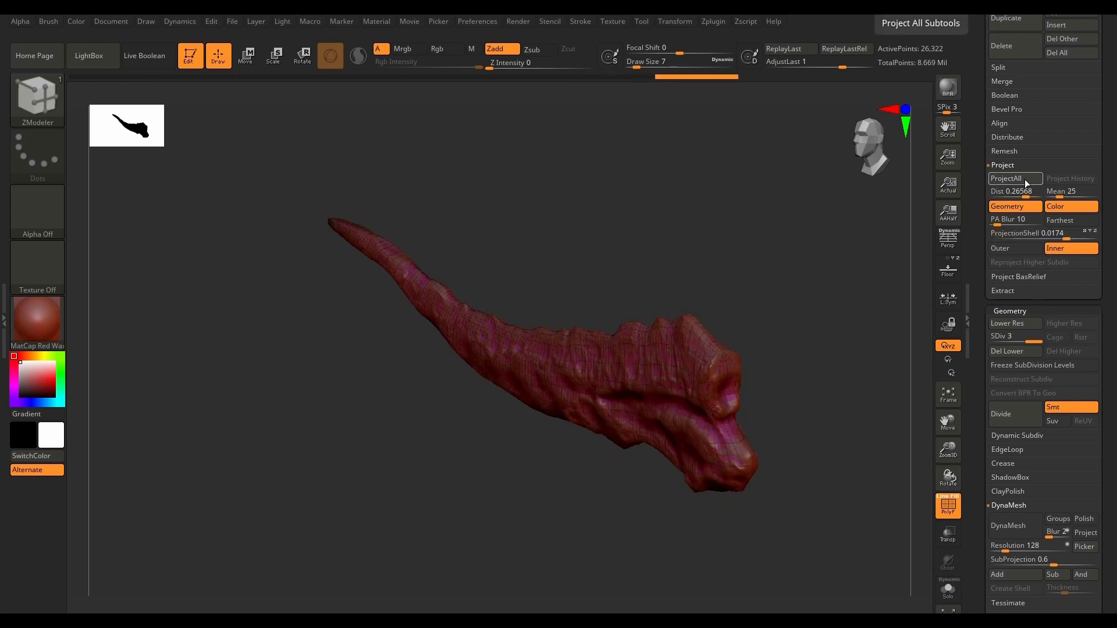
Step: Turn off the wireframe display and examine how the projected detail matches the high-poly horn at the wide end
drag(821, 463, 815, 512)
ctrl+right_drag(639, 385, 635, 454)
drag(778, 438, 789, 429)
right_drag(788, 430, 762, 439)
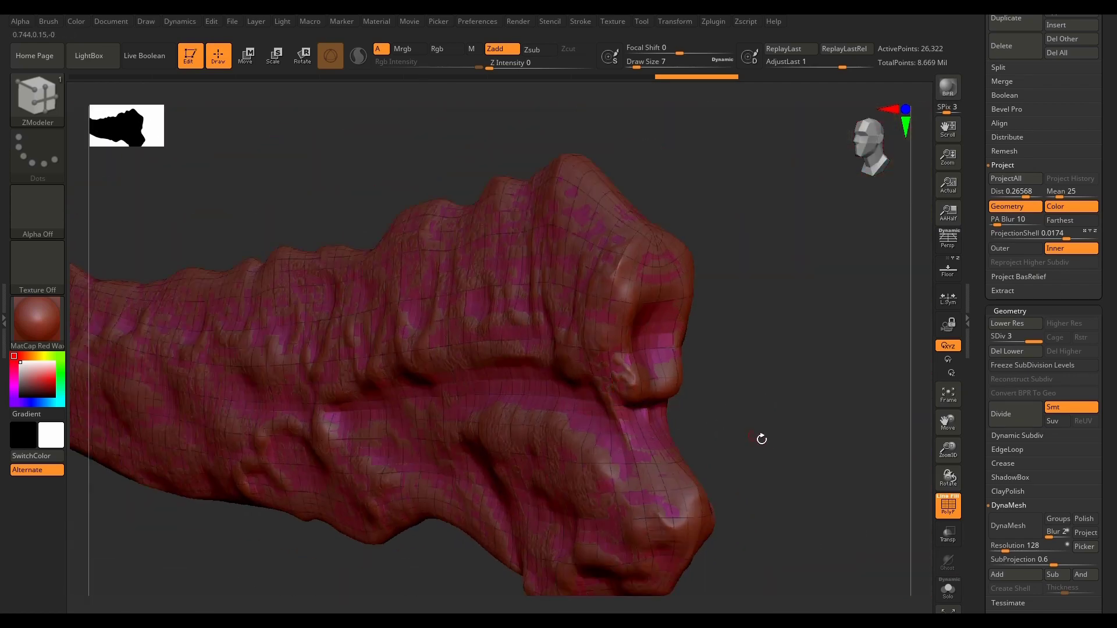
key(shift+f)
drag(793, 463, 783, 459)
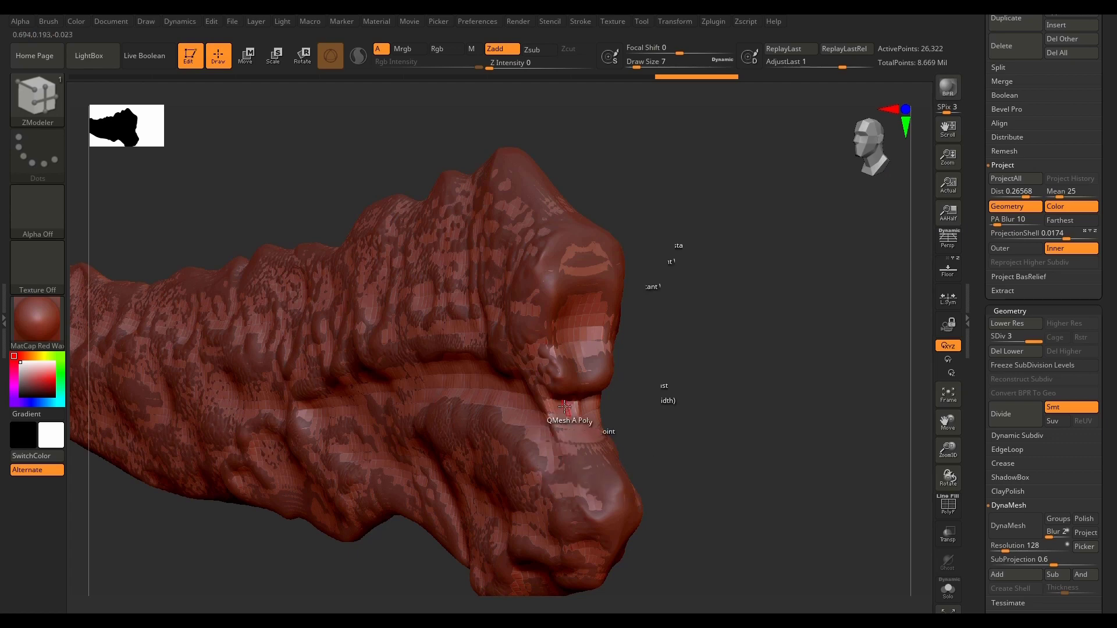
drag(741, 389, 768, 385)
mouse_move(1109, 382)
mouse_down()
mouse_move(1108, 359)
mouse_move(1108, 388)
mouse_up()
Step: Choose the Inflat brush and inflate the low-poly horn's surface around the hollow, ridge and lower lobe of the wide end
click(45, 106)
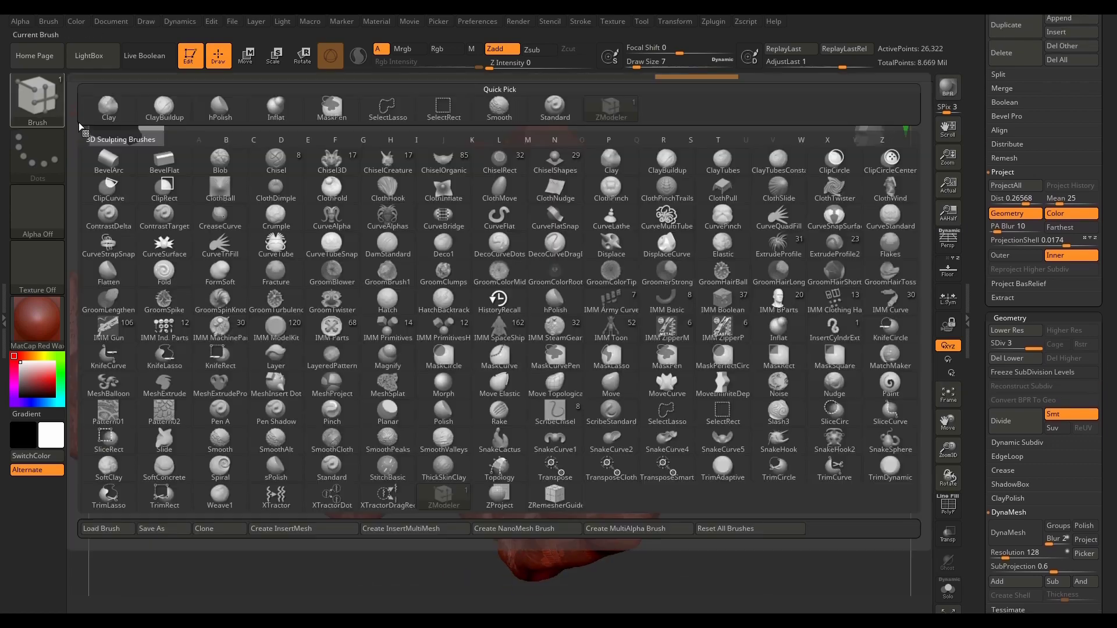
click(667, 414)
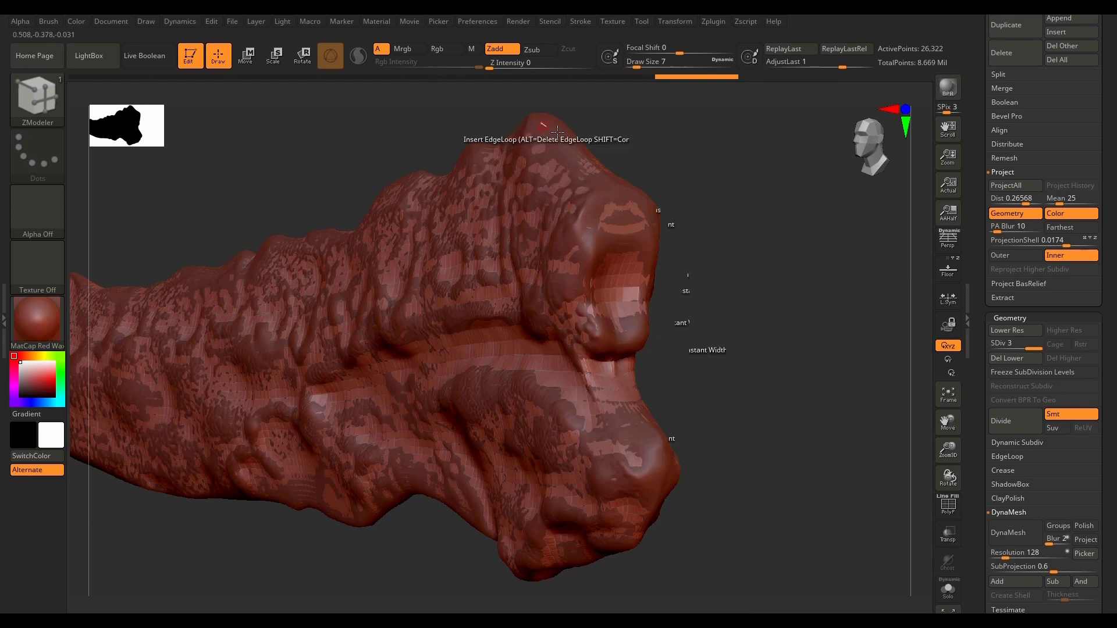
click(37, 97)
click(777, 331)
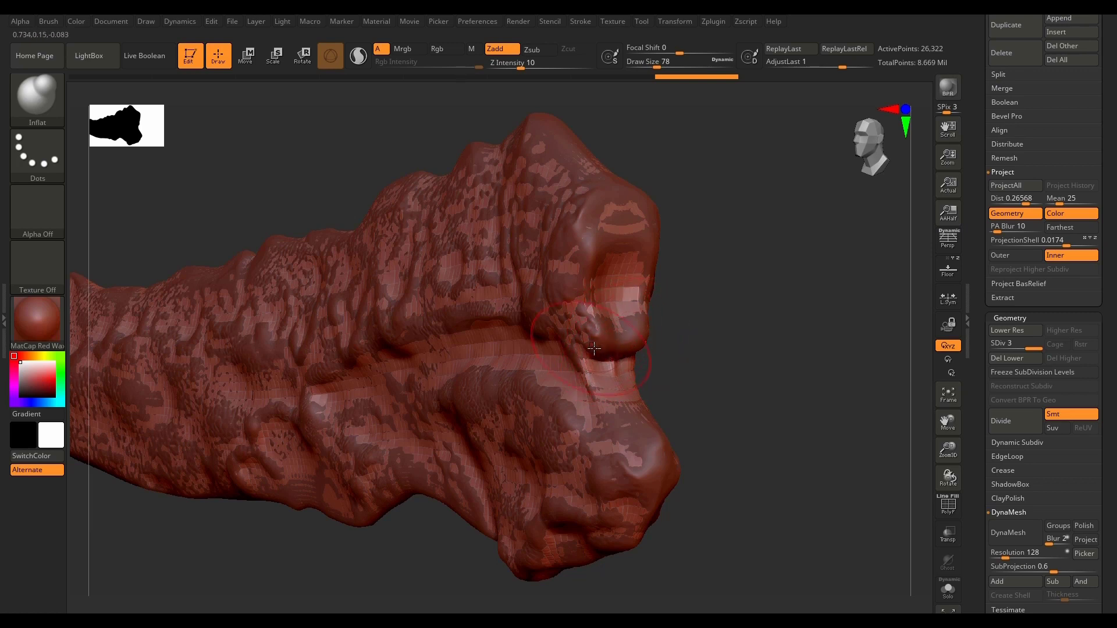
mouse_move(577, 236)
mouse_down()
mouse_move(574, 298)
mouse_move(602, 339)
mouse_move(568, 346)
mouse_up()
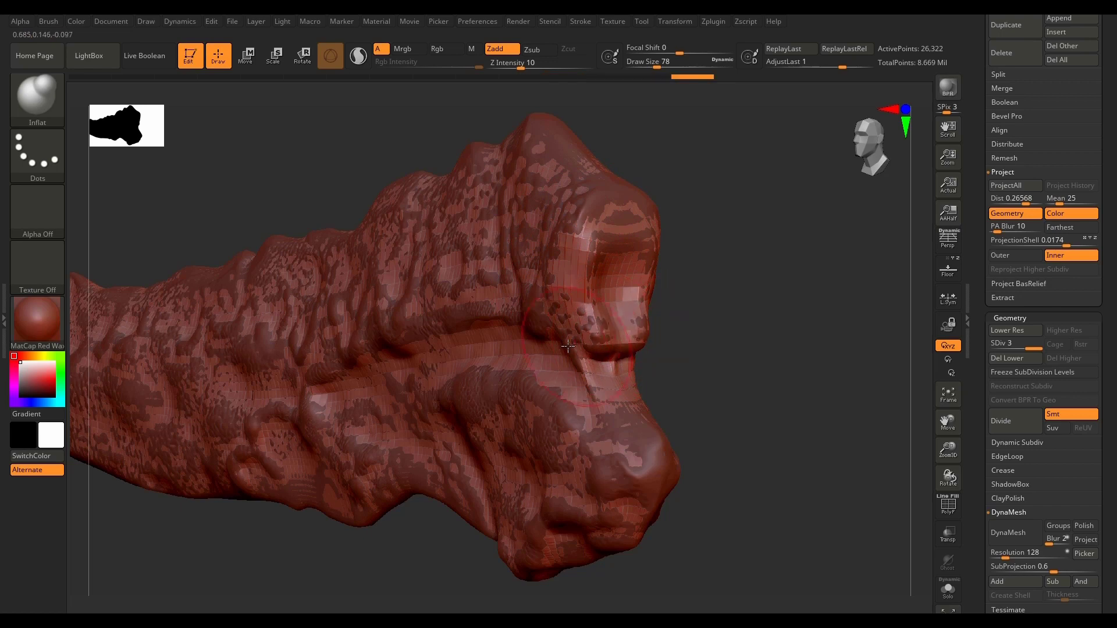
mouse_move(510, 393)
mouse_down()
mouse_move(476, 400)
mouse_move(569, 422)
mouse_up()
mouse_move(570, 500)
mouse_down()
mouse_move(661, 469)
mouse_move(636, 492)
mouse_up()
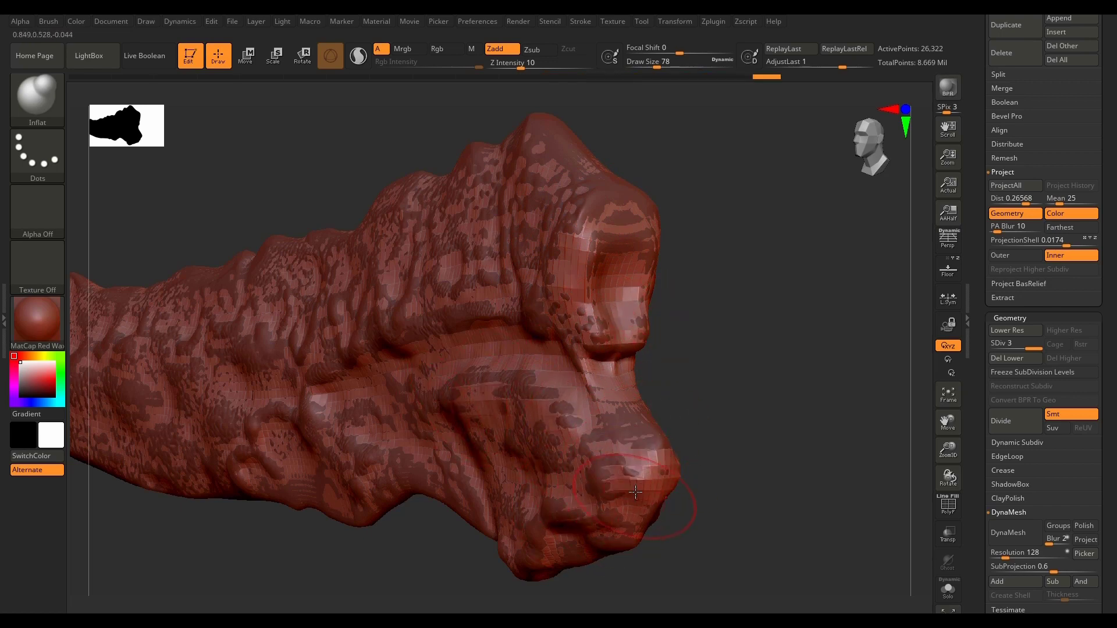
drag(577, 537, 525, 567)
Step: Inflate the low-poly horn's surface along the bumpy upper side, from the wide end towards the narrow tip
mouse_move(728, 192)
mouse_down()
mouse_move(658, 174)
mouse_move(692, 314)
mouse_up()
drag(605, 344, 628, 366)
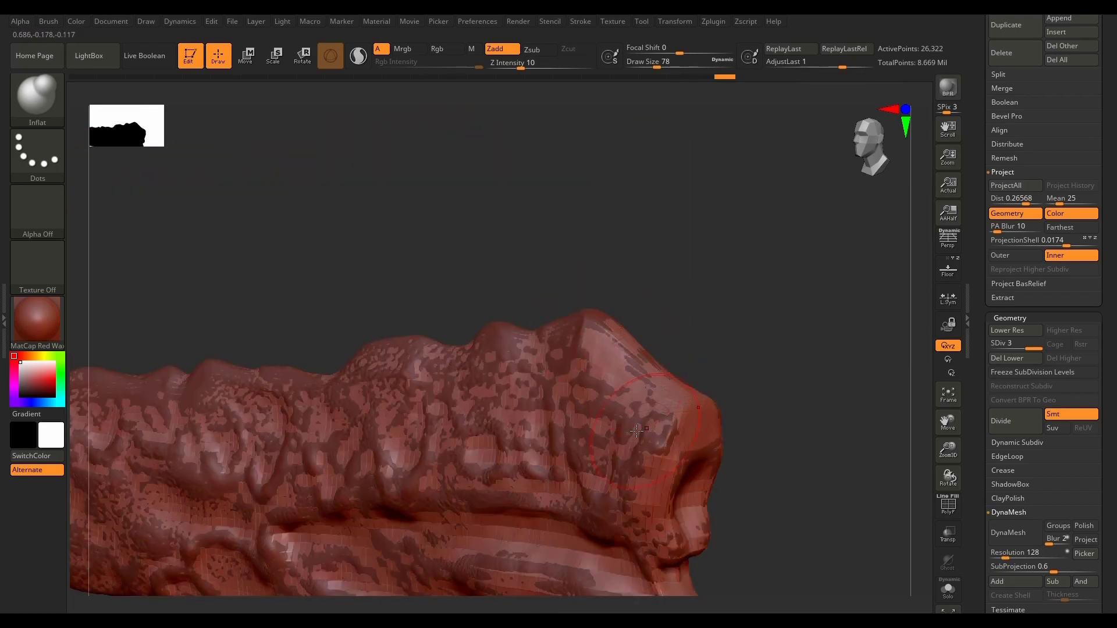
mouse_move(686, 186)
alt+mouse_down()
mouse_move(835, 191)
mouse_move(873, 176)
alt+mouse_up()
drag(459, 378, 415, 465)
mouse_move(198, 251)
alt+mouse_down()
mouse_move(386, 290)
mouse_move(553, 300)
alt+mouse_up()
drag(463, 323, 601, 353)
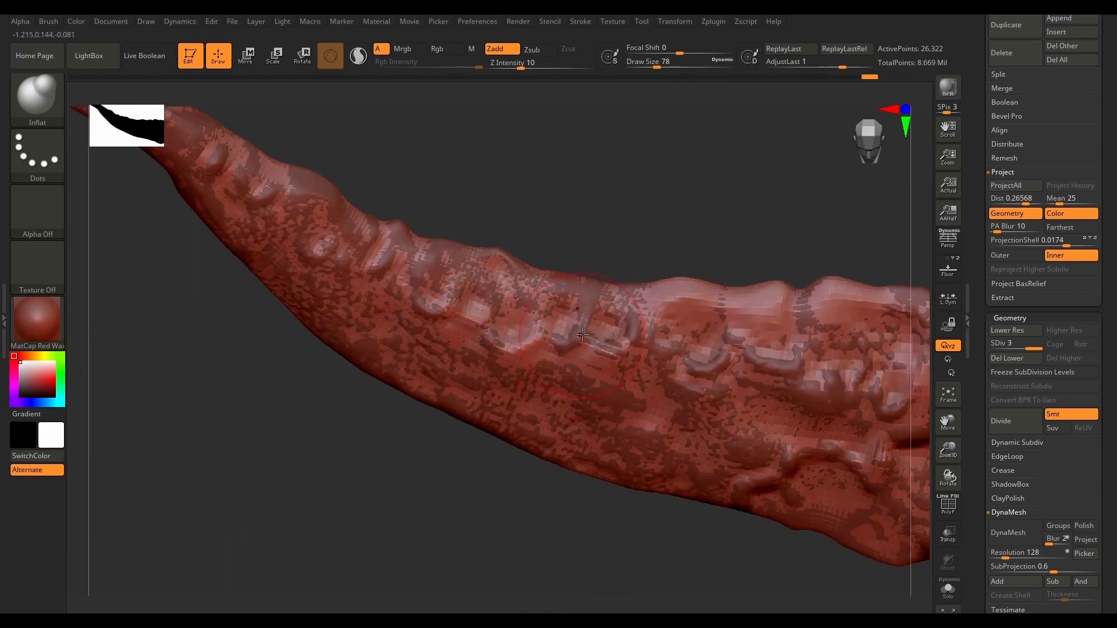
mouse_move(344, 169)
alt+mouse_down()
mouse_move(492, 265)
mouse_move(548, 284)
alt+mouse_up()
drag(428, 256, 483, 335)
Step: Inflate the remaining sunken areas along the low-poly horn's middle and the underside near the wide end
mouse_move(686, 512)
alt+mouse_down()
mouse_move(566, 449)
mouse_move(466, 512)
alt+mouse_up()
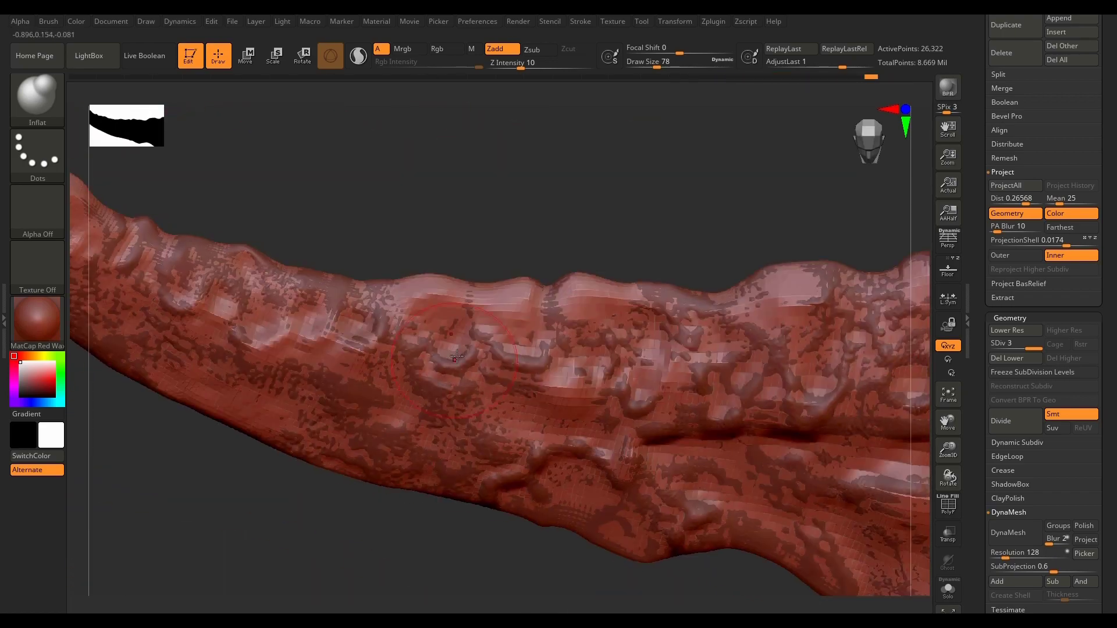
drag(474, 349, 515, 361)
alt+drag(751, 181, 436, 134)
drag(669, 466, 701, 484)
alt+drag(431, 559, 454, 370)
drag(451, 291, 422, 303)
drag(320, 185, 306, 193)
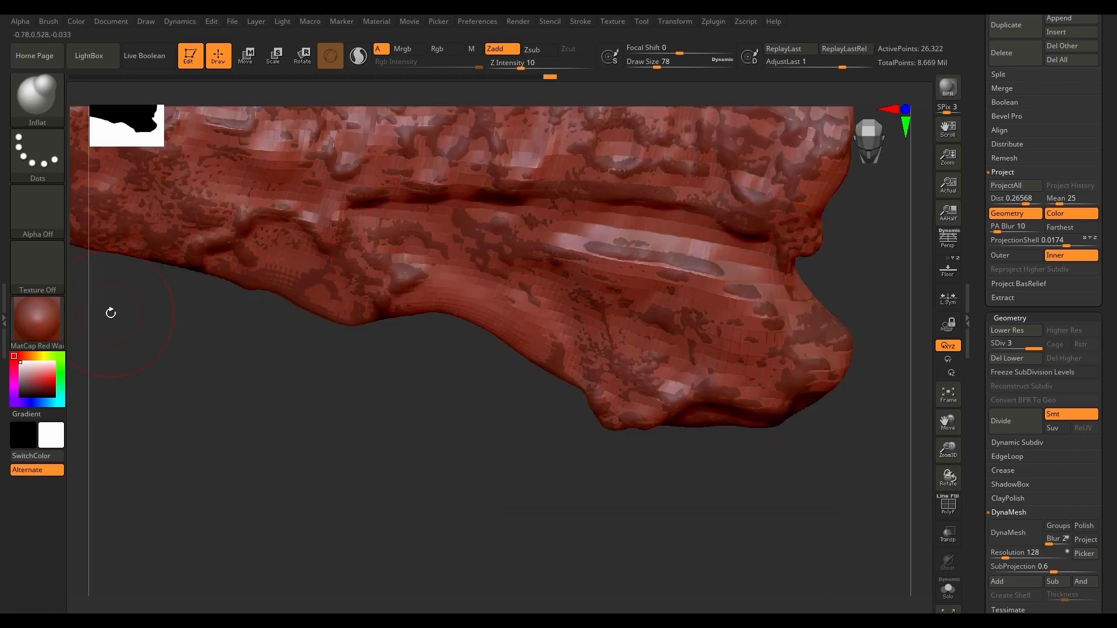
Step: Isolate the low-poly horn in Solo view and check its inflated surface
alt+drag(411, 336, 722, 529)
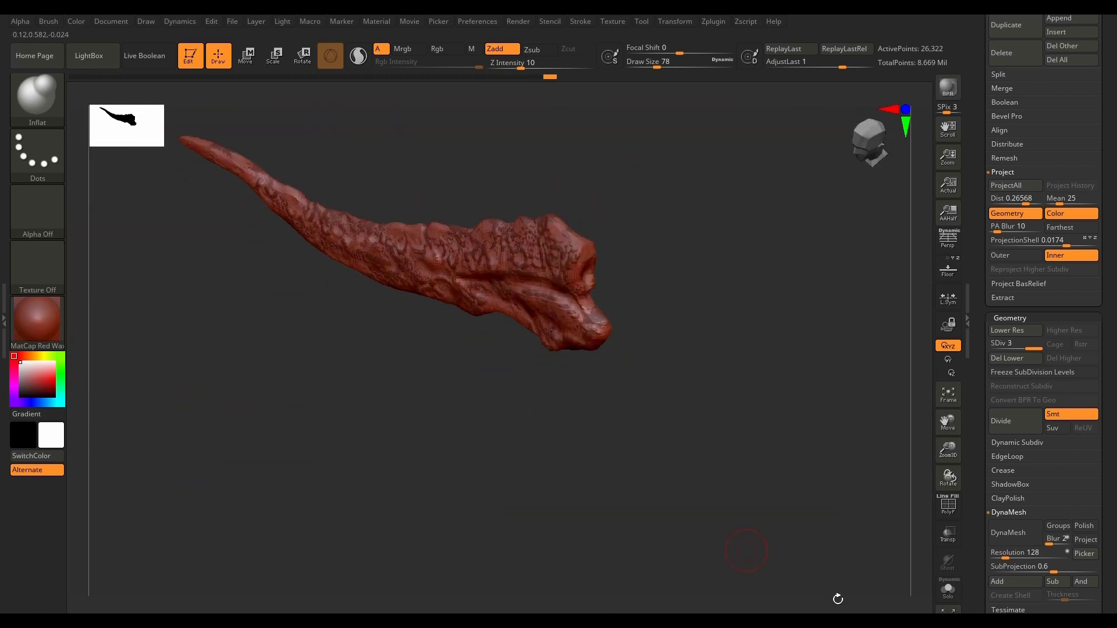
click(950, 598)
mouse_move(634, 373)
alt+mouse_down()
mouse_move(691, 508)
mouse_move(712, 467)
mouse_move(716, 517)
mouse_move(739, 536)
mouse_move(668, 461)
mouse_move(680, 508)
mouse_move(649, 452)
mouse_move(715, 518)
mouse_move(724, 512)
alt+mouse_up()
Step: Save the project as a new file named 08
key(ctrl)
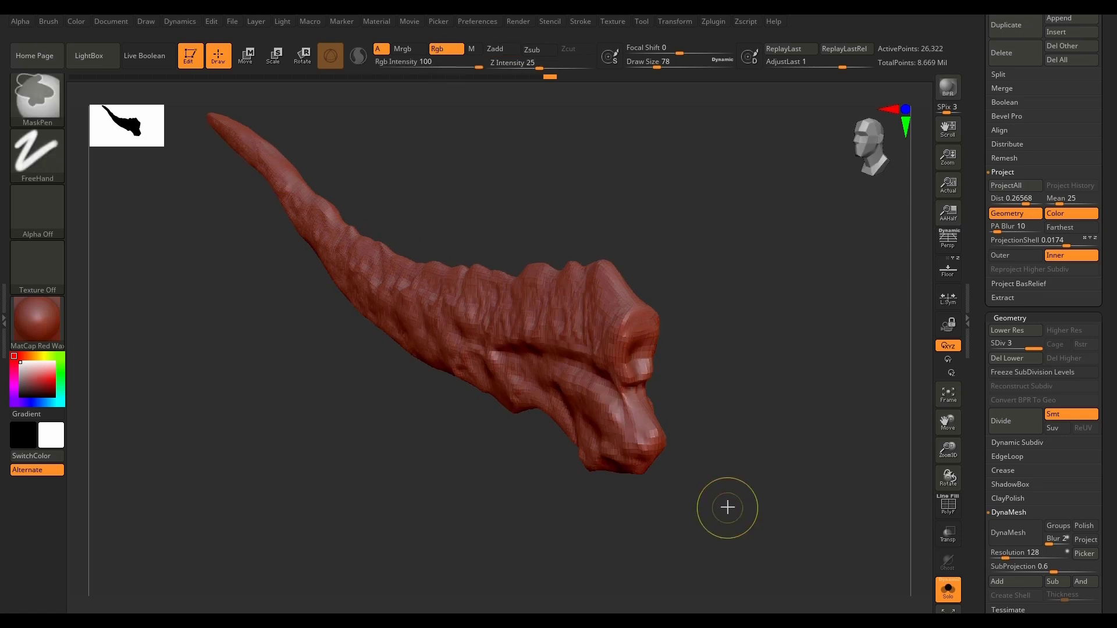
key(ctrl+s)
text(08)
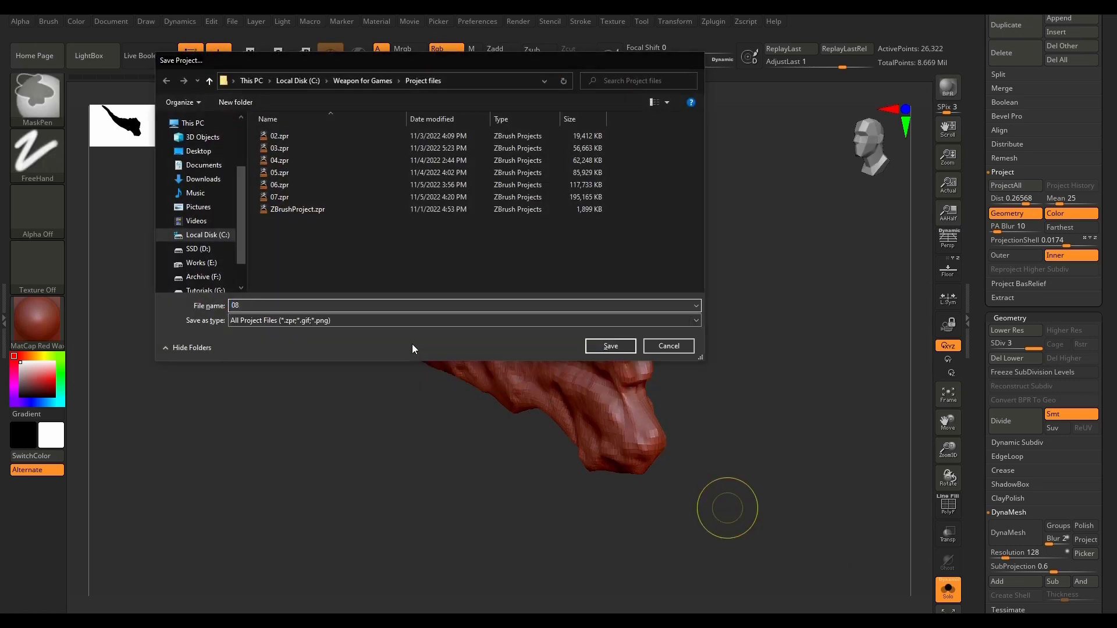
key(Return)
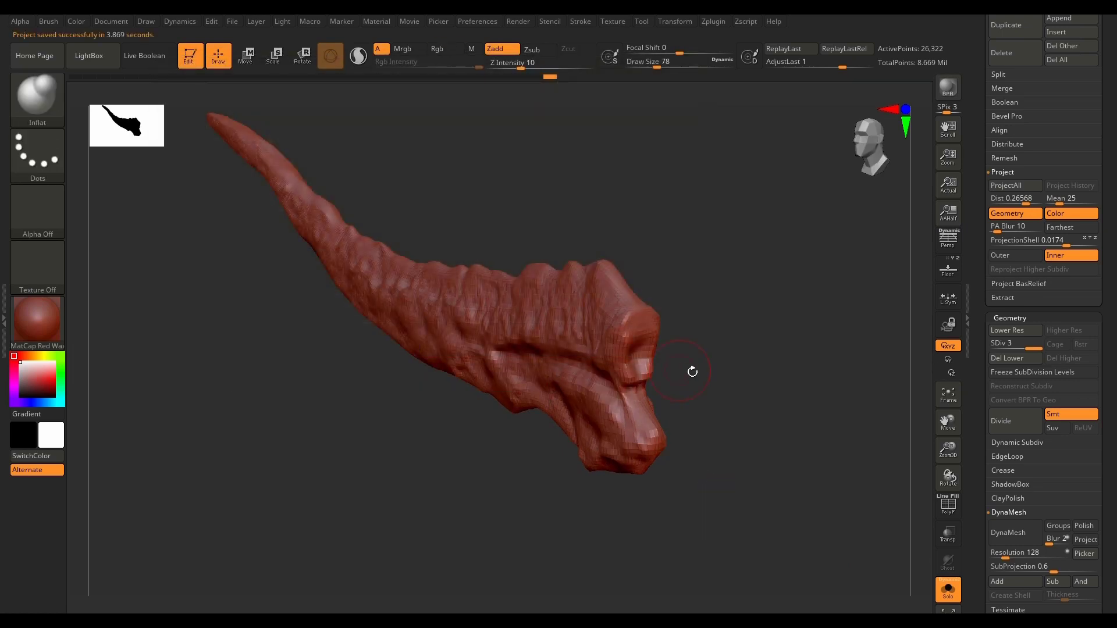
Step: Delete the low-poly horn's lower subdivision levels and set ZRemesher's target polygon count to 1
click(1029, 366)
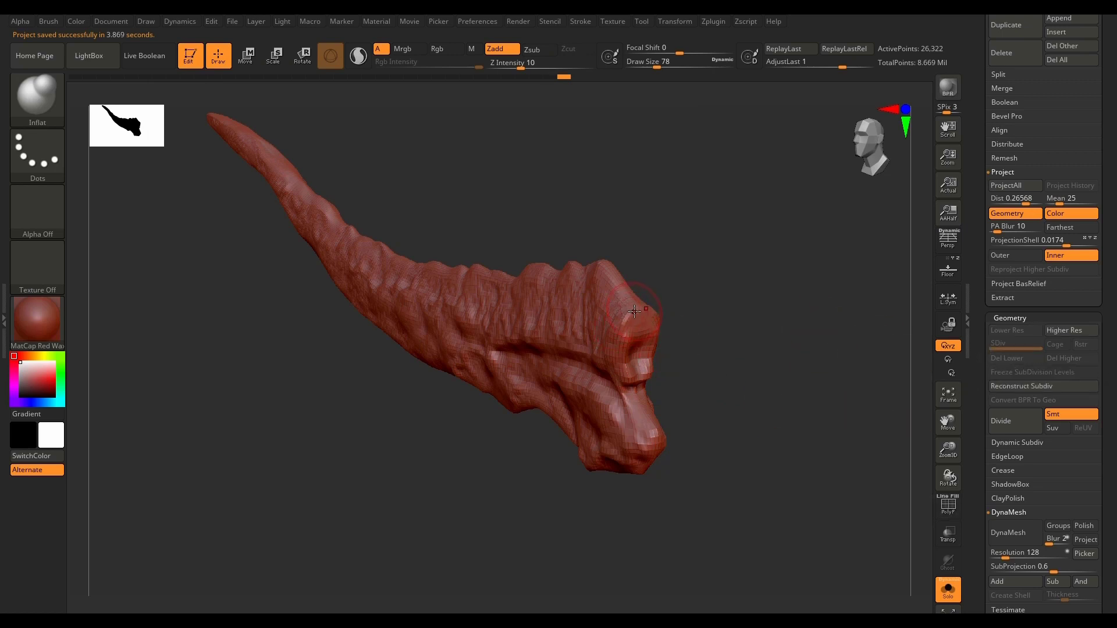
scroll(634, 312, up, 3)
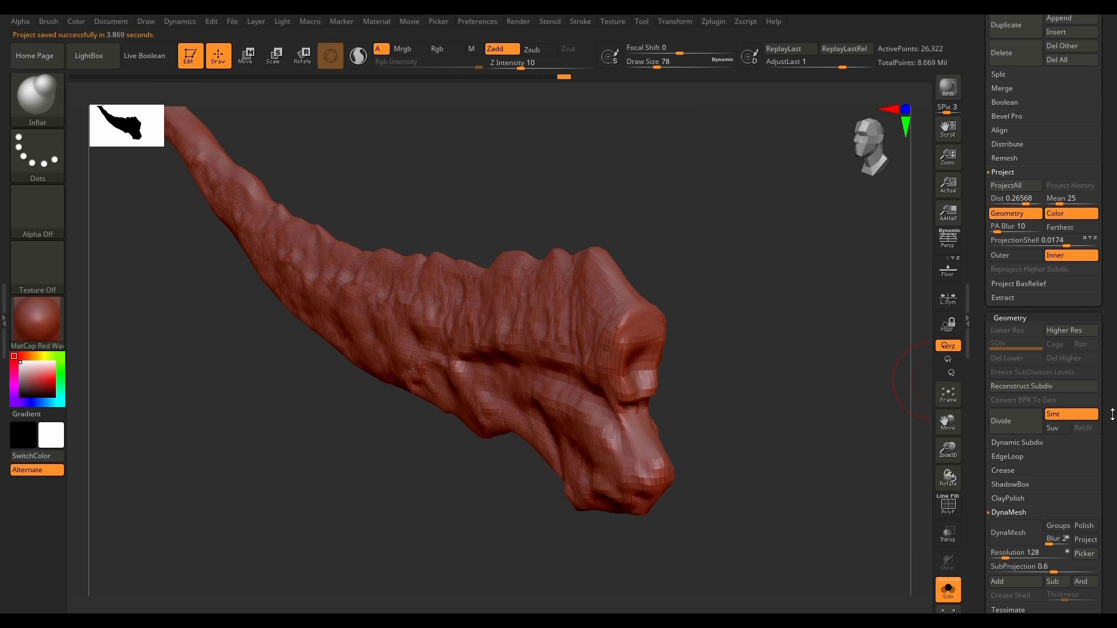
drag(1110, 409, 1110, 309)
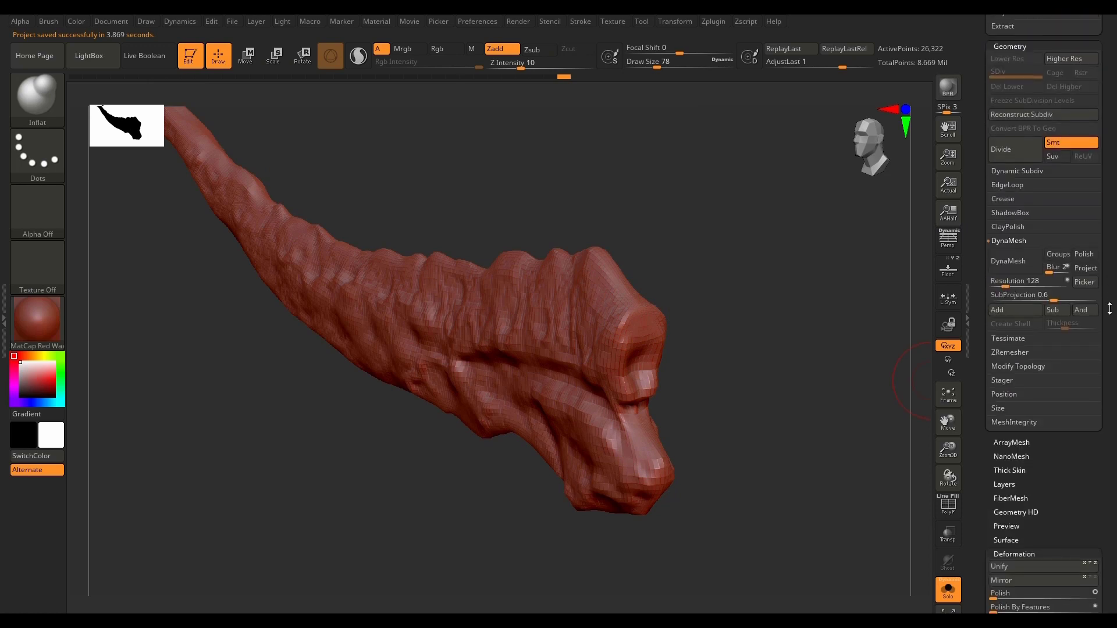
click(1036, 352)
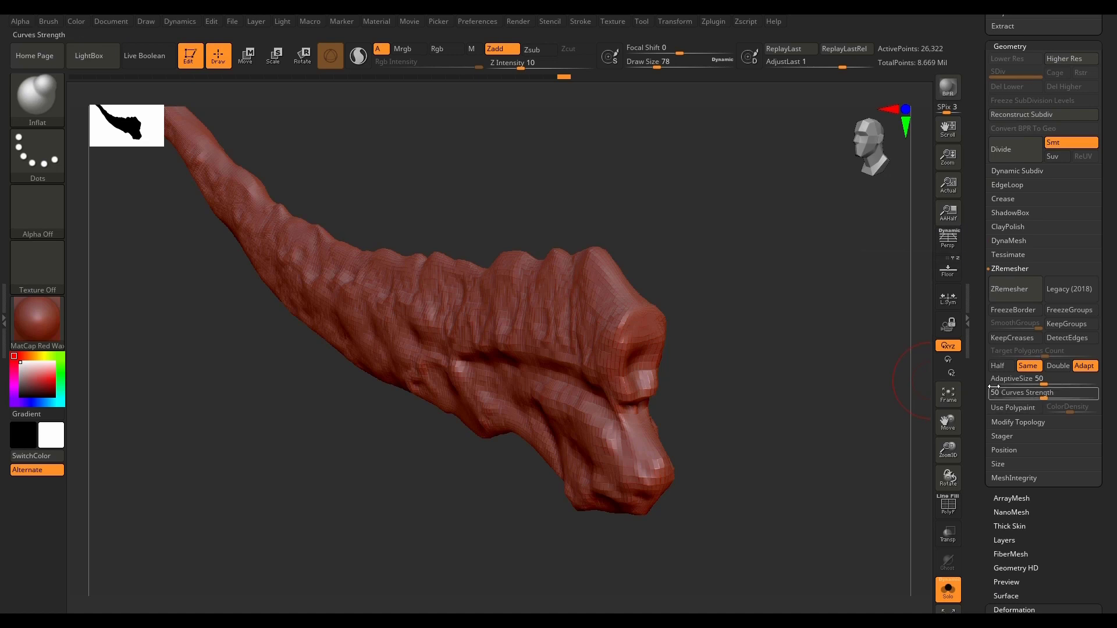
click(1026, 368)
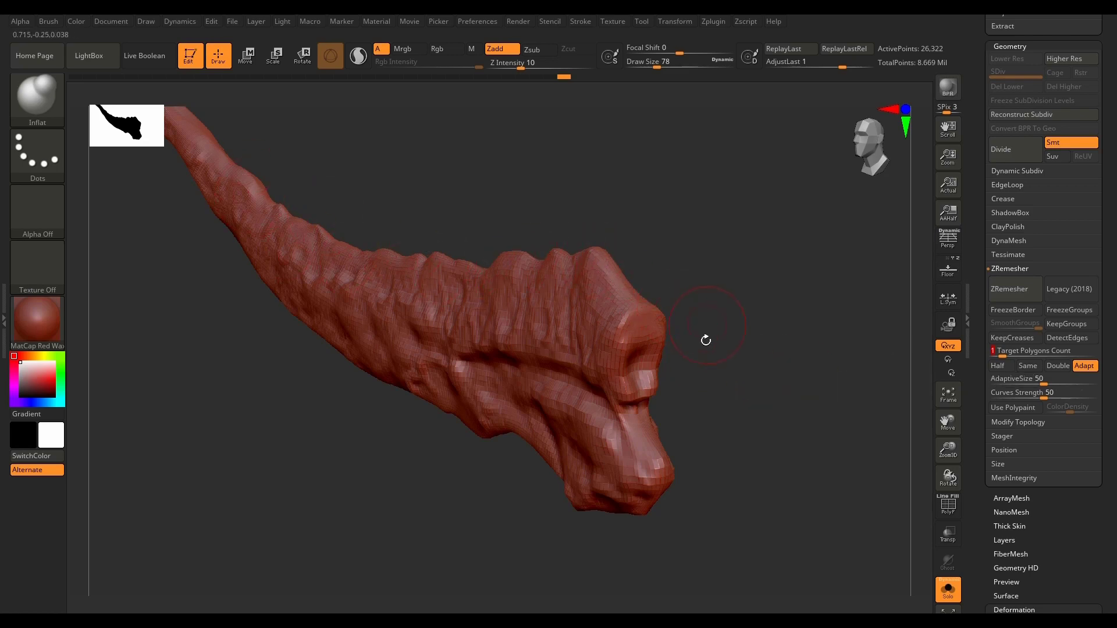
Step: Enable Use Polypaint for ZRemesher at a color density of 2 and choose the Paint brush
mouse_move(706, 340)
mouse_down()
mouse_move(770, 436)
mouse_move(795, 436)
mouse_move(818, 331)
mouse_move(764, 435)
mouse_move(761, 496)
mouse_move(774, 499)
mouse_move(756, 489)
mouse_up()
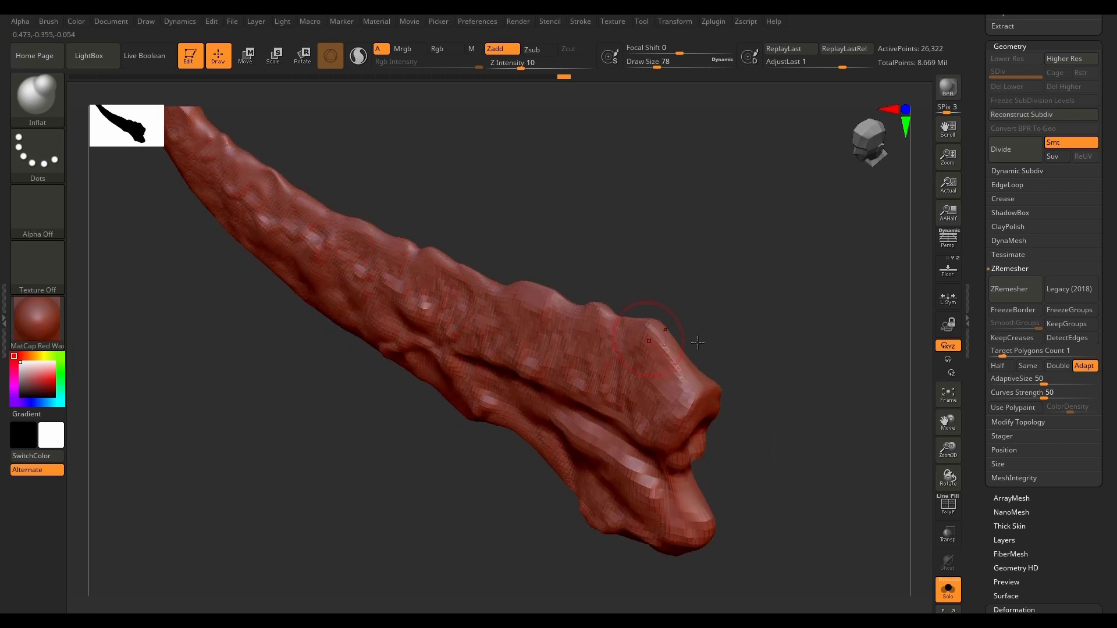
drag(846, 331, 848, 302)
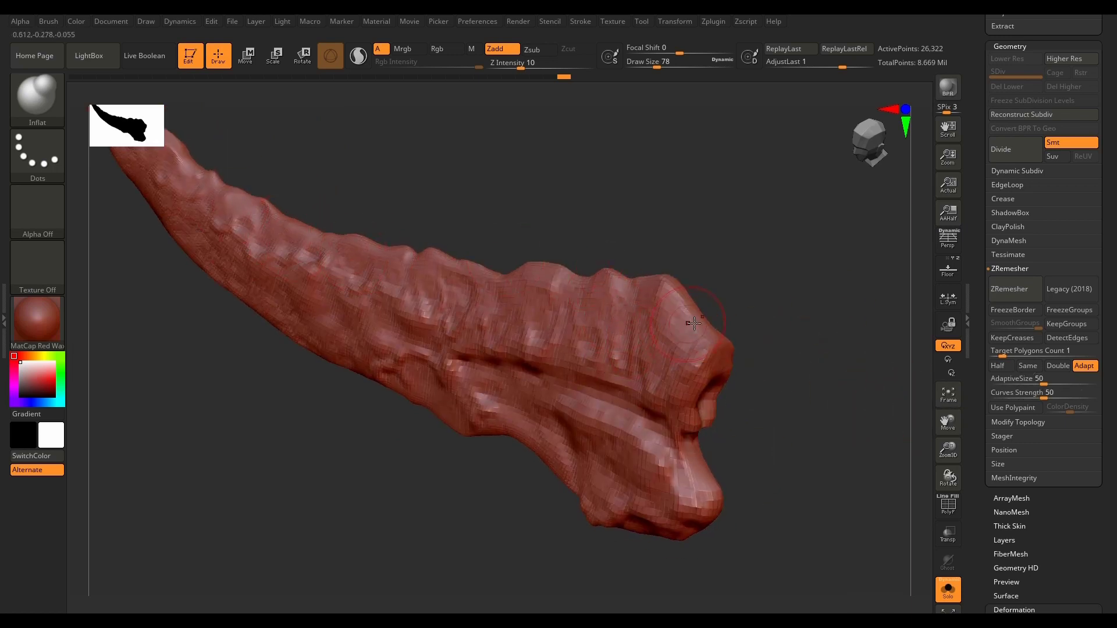
drag(845, 448, 848, 463)
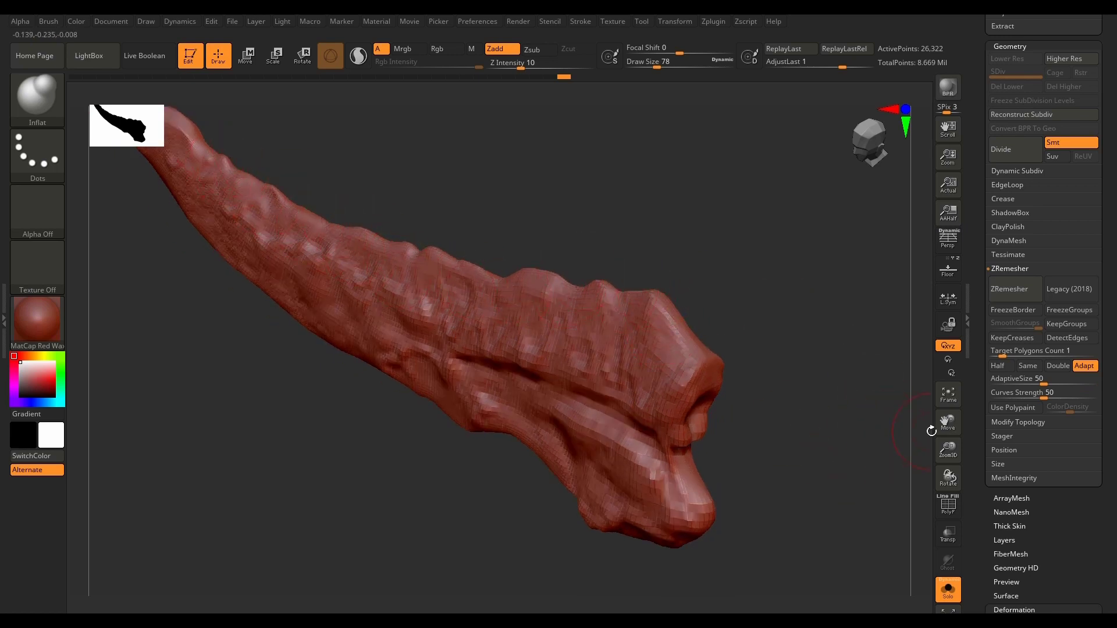
drag(787, 401, 802, 456)
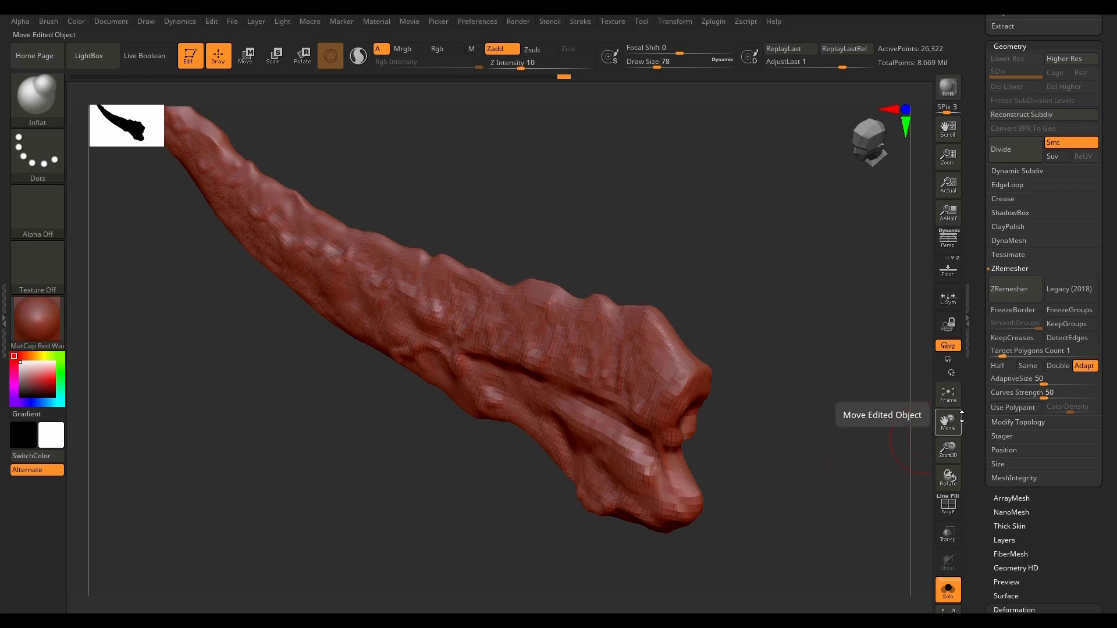
click(1015, 408)
mouse_move(732, 312)
mouse_down()
mouse_move(836, 437)
mouse_move(845, 476)
mouse_up()
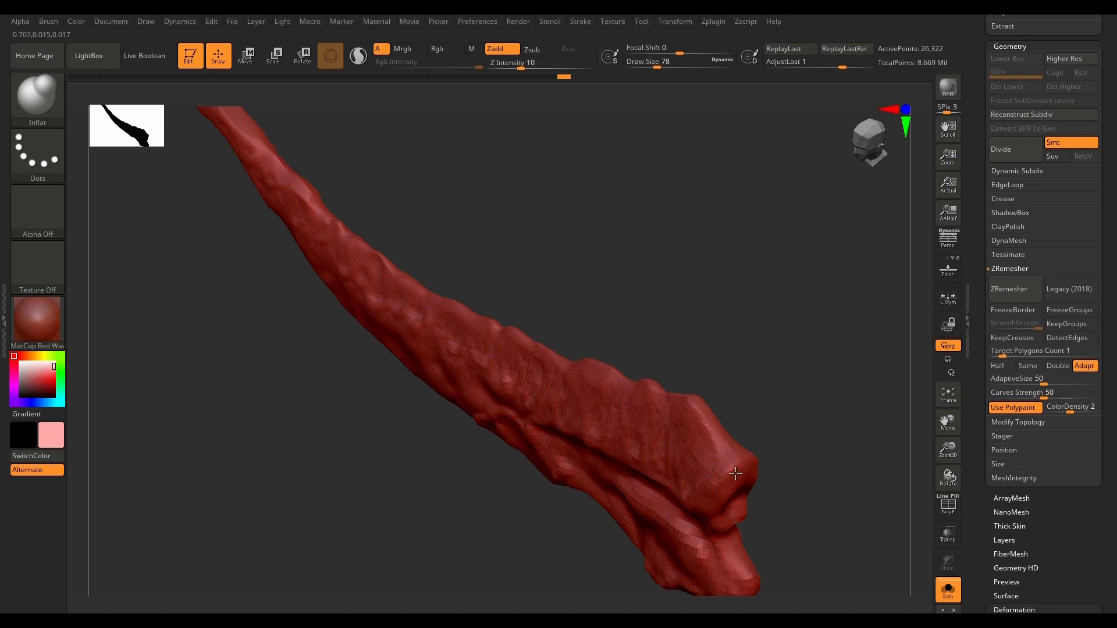
key(ctrl+z)
click(36, 96)
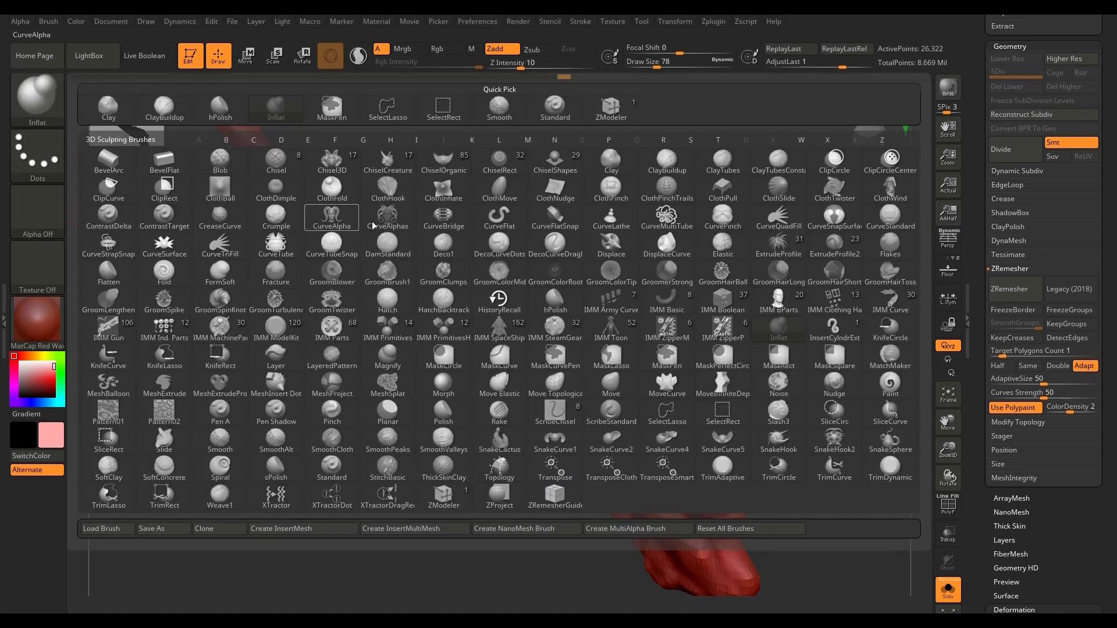
click(880, 386)
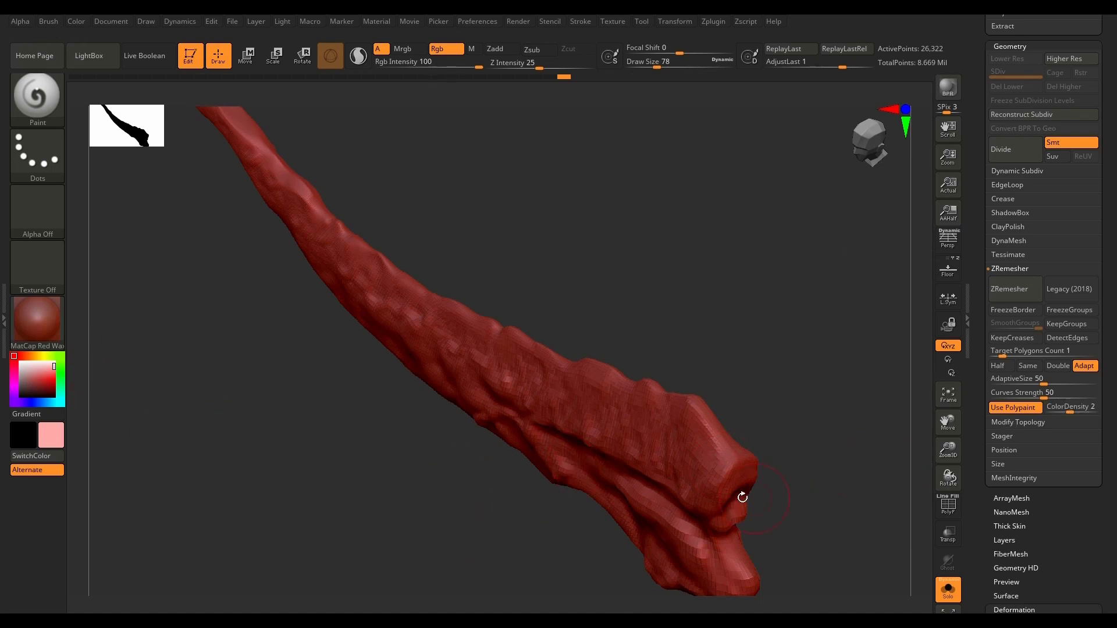
Step: Paint higher polygon density over the horn's wide end and along its upper ridge to the narrow tip
mouse_move(732, 505)
mouse_down()
mouse_move(731, 467)
mouse_move(680, 404)
mouse_up()
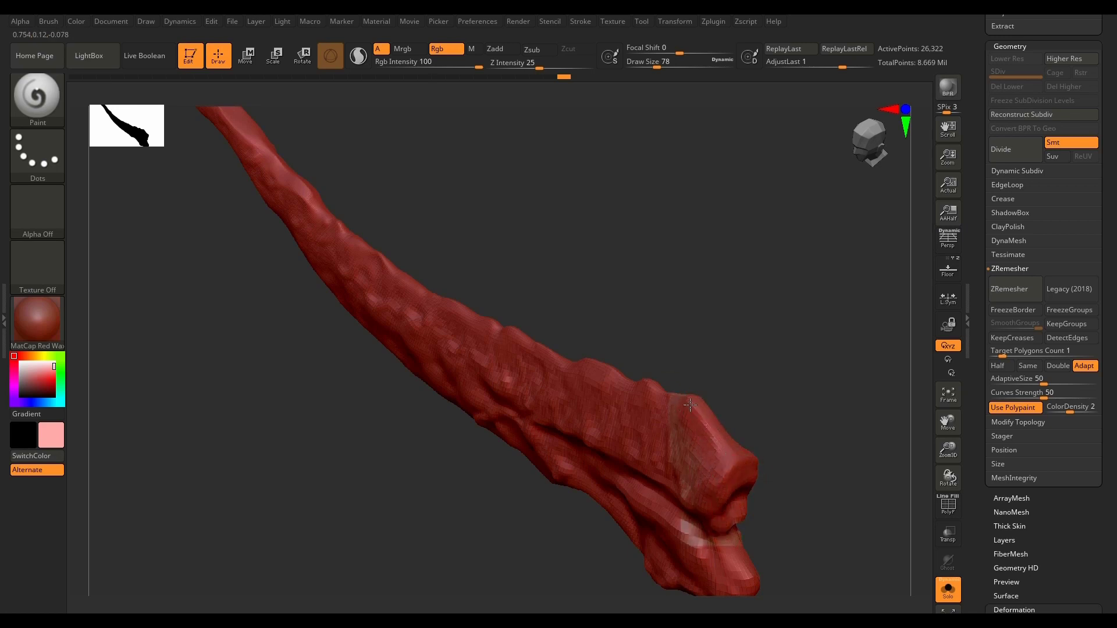
drag(690, 405, 664, 402)
drag(735, 344, 742, 397)
drag(699, 411, 560, 336)
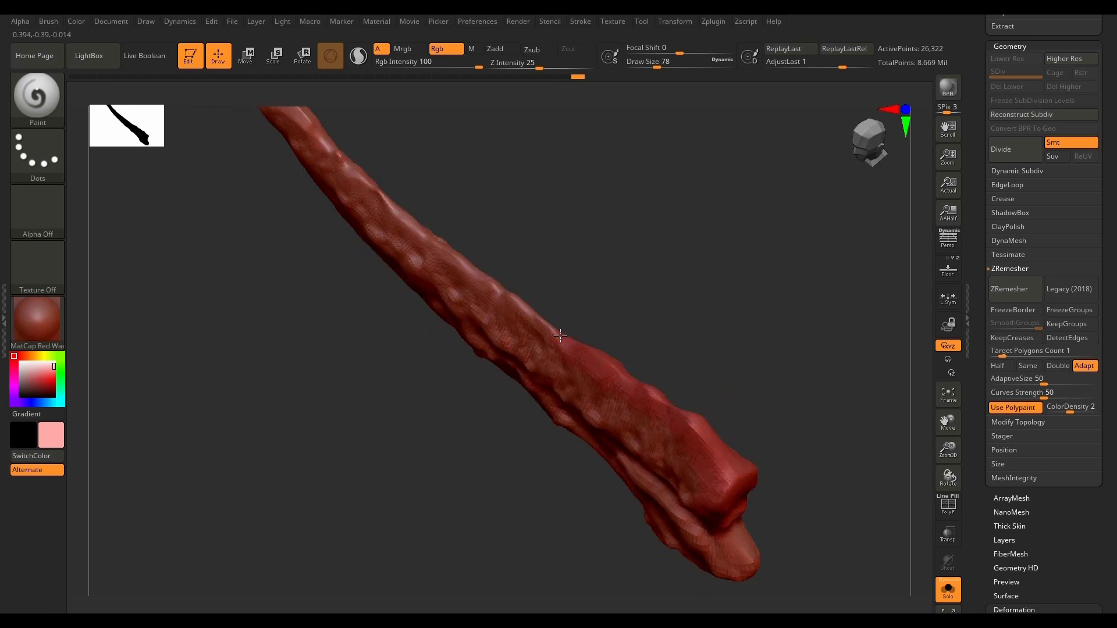
drag(505, 296, 323, 140)
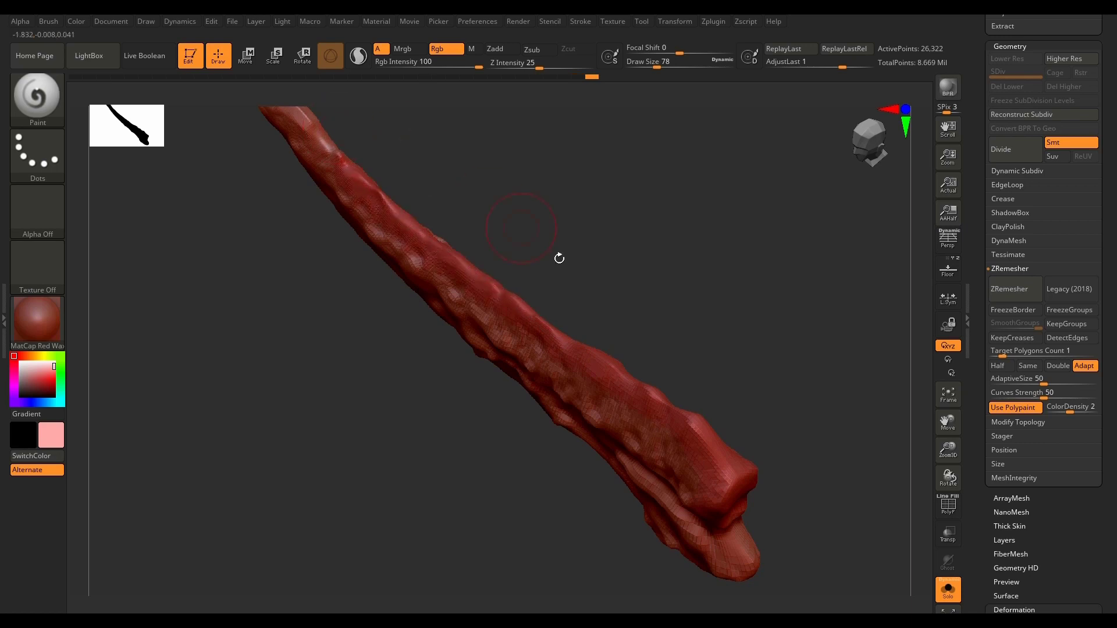
drag(596, 264, 719, 437)
drag(526, 396, 421, 263)
drag(530, 242, 506, 262)
drag(426, 256, 363, 193)
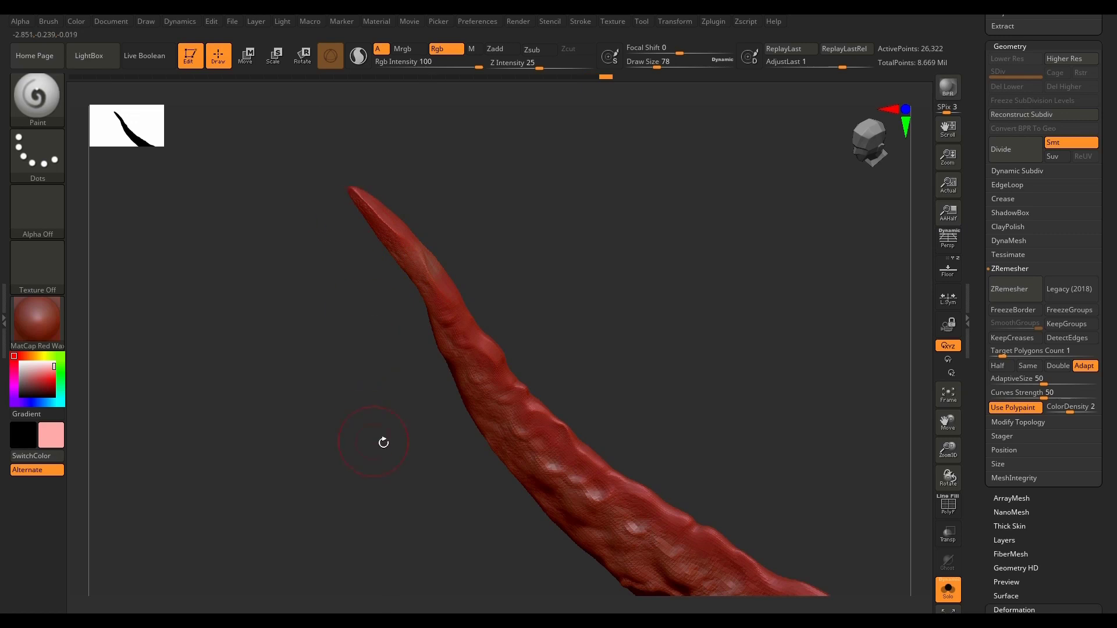
Step: Paint higher density along the horn's underside edge down to the wide end, and reset the paint color to white
mouse_move(384, 443)
mouse_down()
mouse_move(451, 387)
mouse_move(466, 324)
mouse_move(622, 208)
mouse_move(615, 286)
mouse_up()
drag(545, 176, 501, 349)
alt+drag(592, 431, 667, 189)
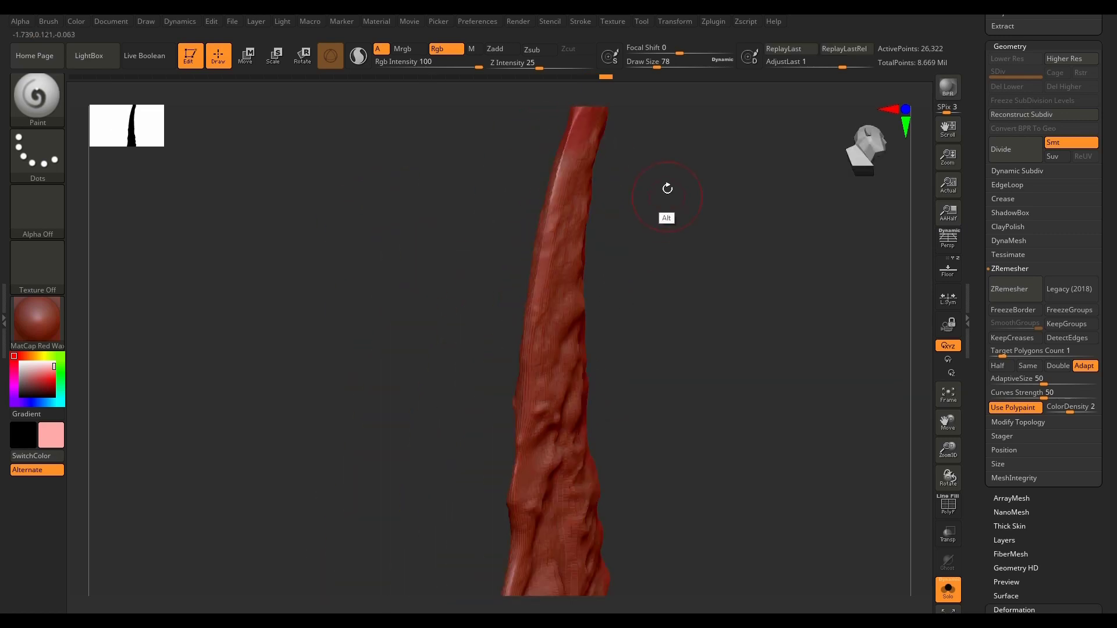
drag(570, 131, 524, 384)
alt+drag(619, 437, 658, 212)
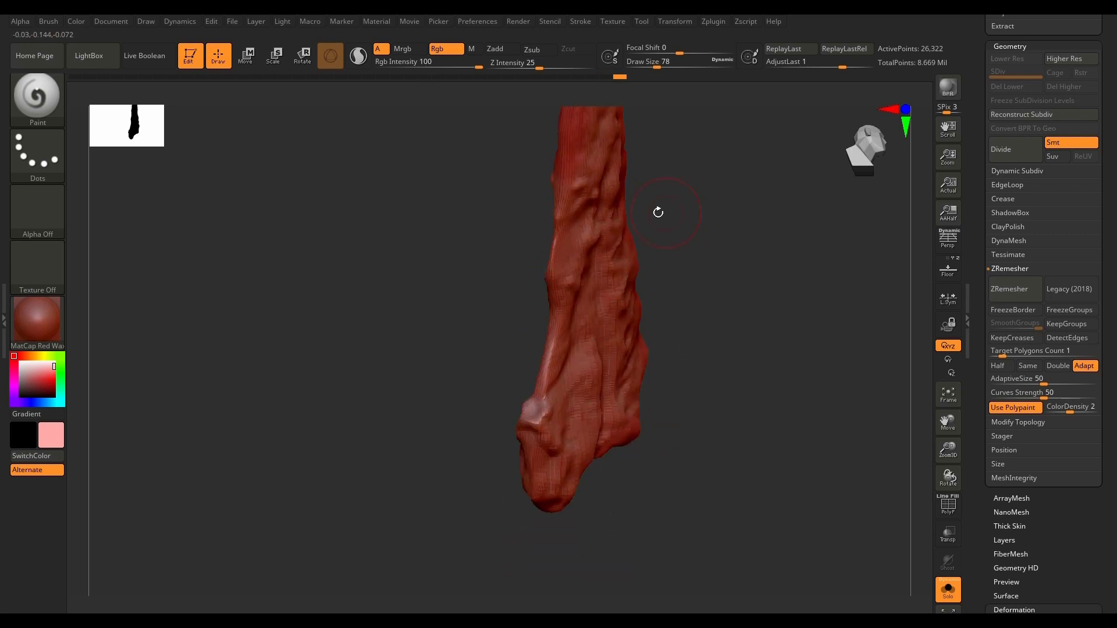
drag(565, 166, 527, 457)
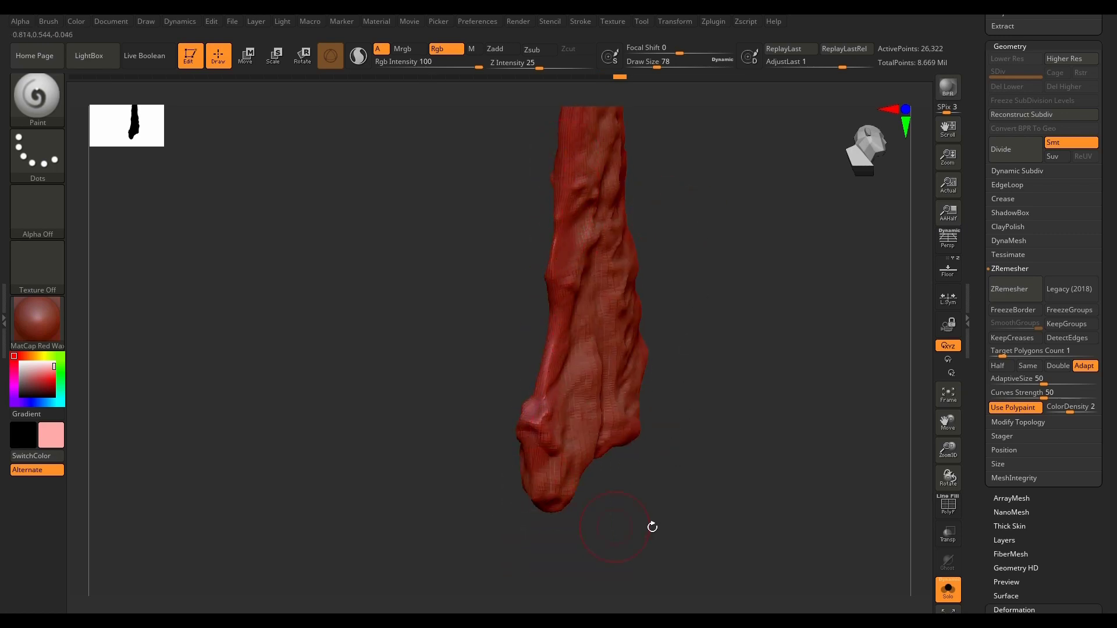
mouse_move(651, 526)
mouse_down()
mouse_move(711, 451)
mouse_move(748, 439)
mouse_move(718, 363)
mouse_up()
drag(498, 511, 786, 442)
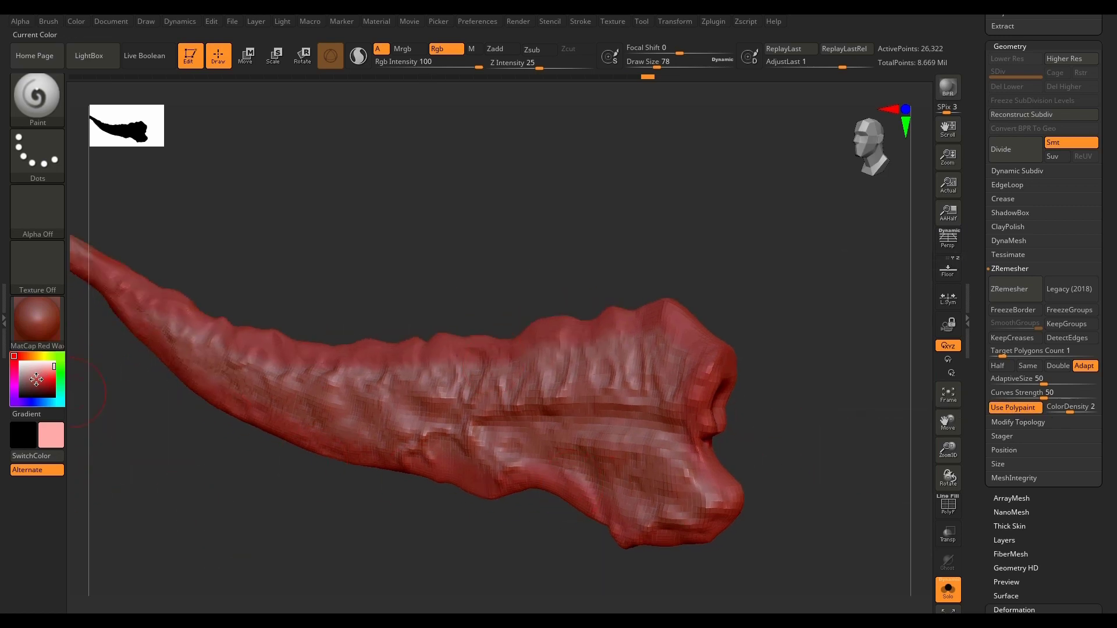
drag(33, 377, 14, 355)
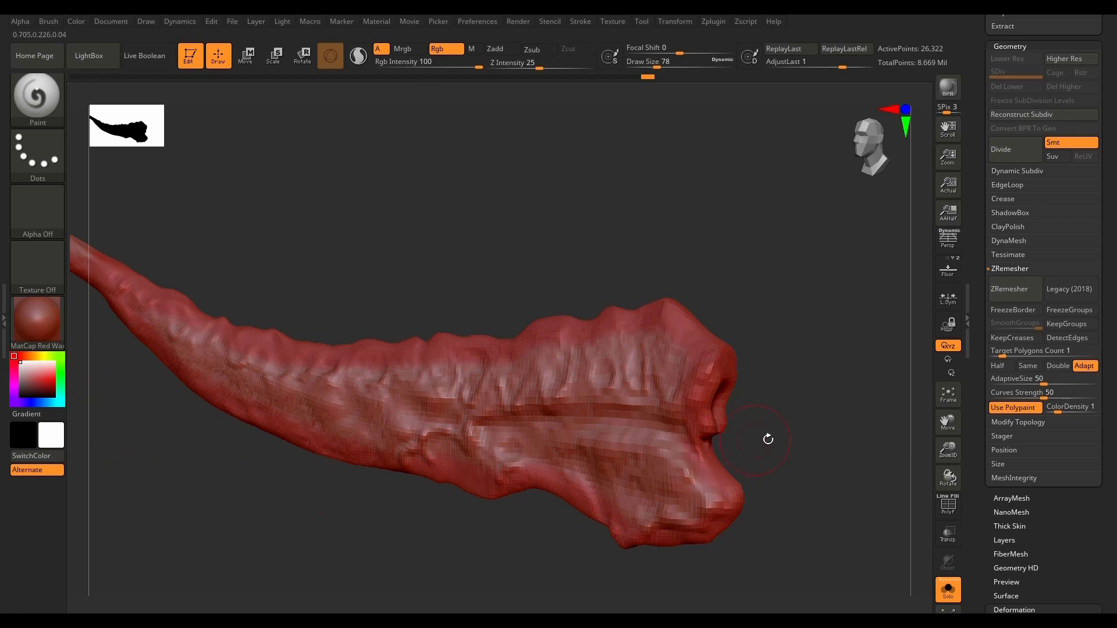
drag(789, 434, 785, 443)
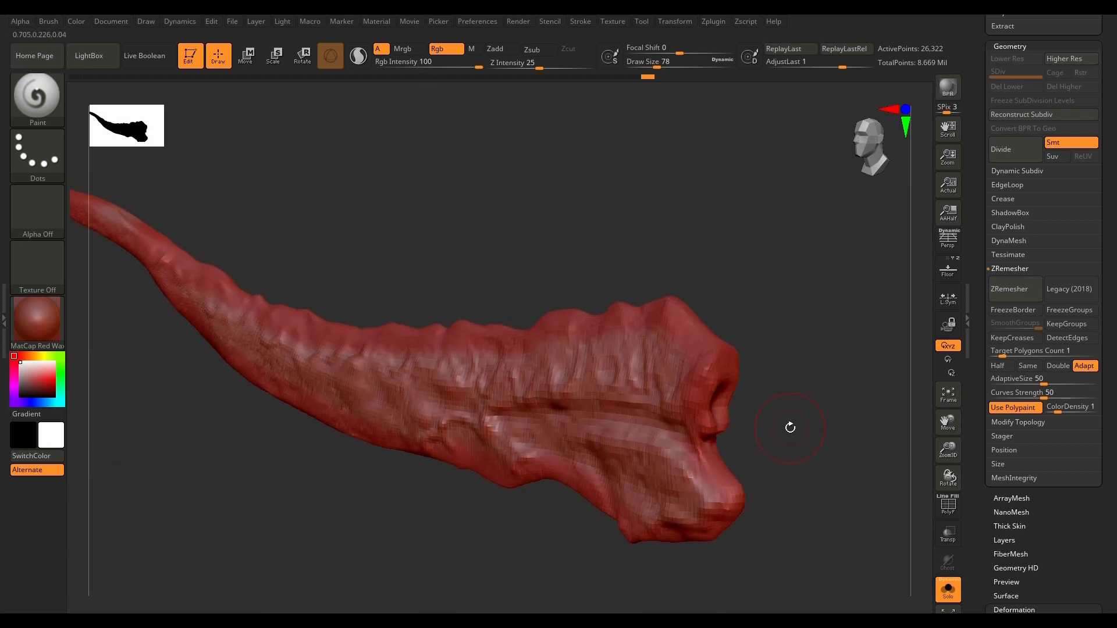
Step: Try ZRemesher on the painted horn at a target polygon count of 1, check the wireframe, and undo the remesh
click(1022, 292)
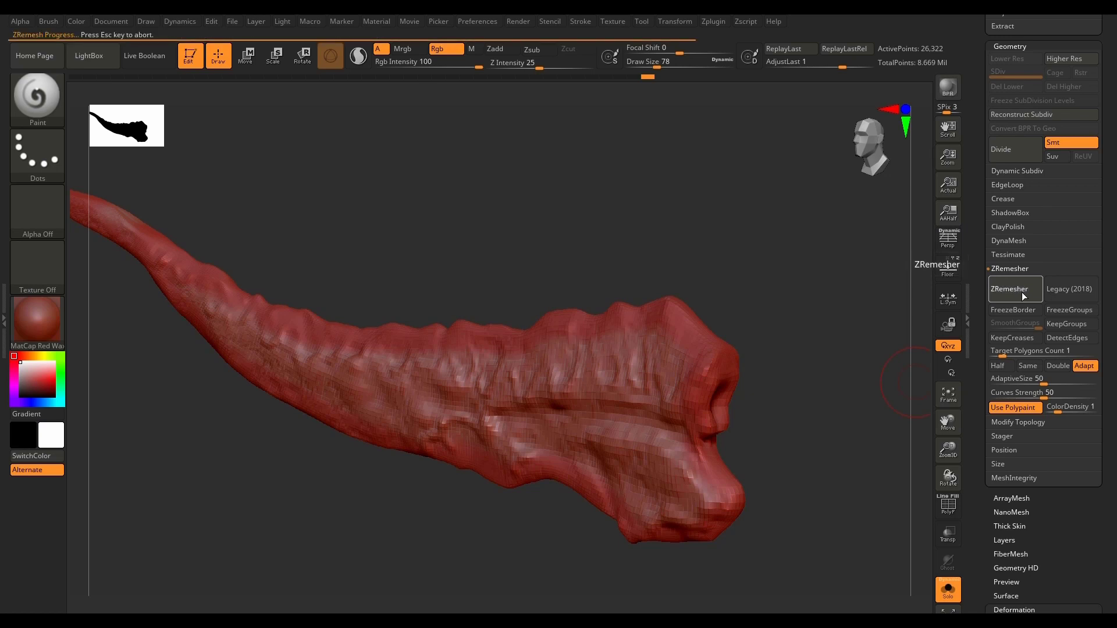
key(shift+f)
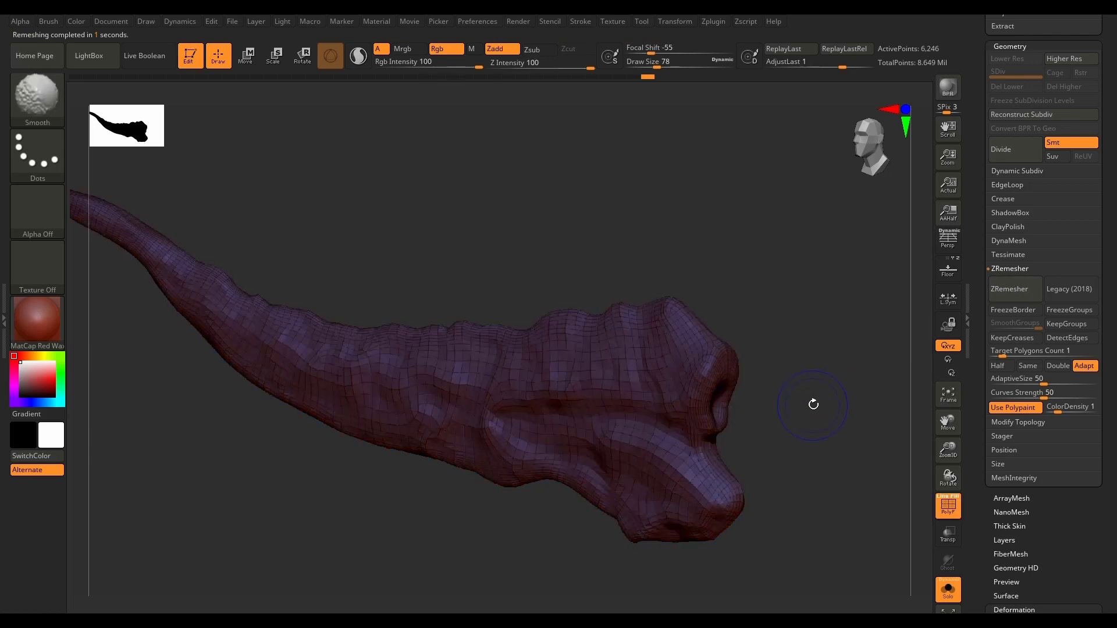
mouse_move(813, 401)
mouse_down()
mouse_move(830, 473)
mouse_move(742, 356)
mouse_move(831, 499)
mouse_move(852, 494)
mouse_move(832, 504)
mouse_move(806, 488)
mouse_move(838, 500)
mouse_up()
ctrl+right_drag(678, 382, 751, 434)
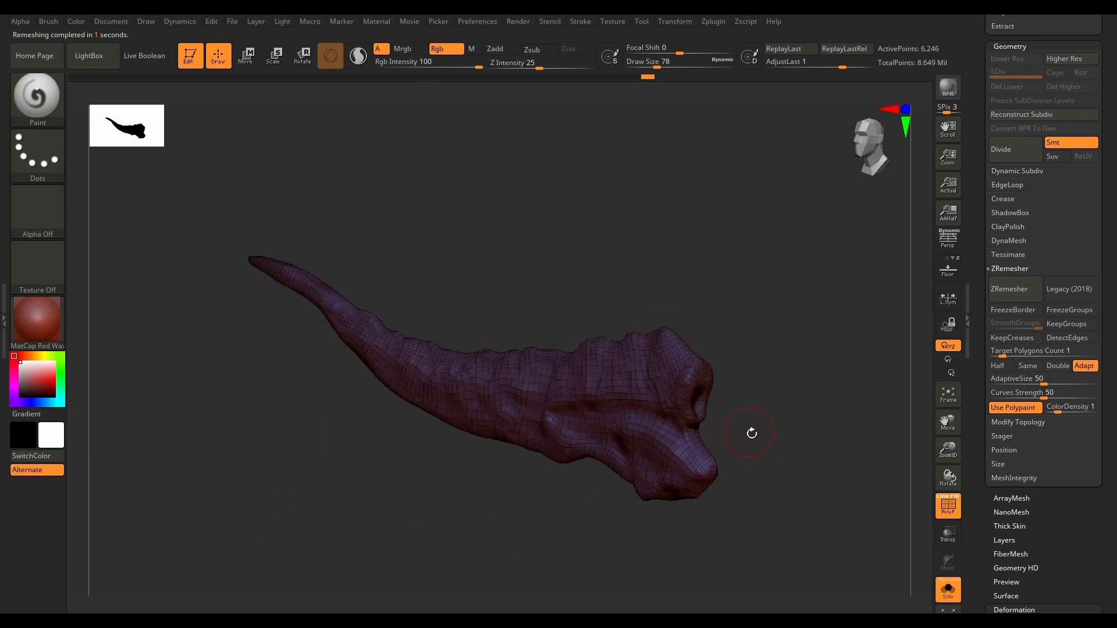
key(ctrl)
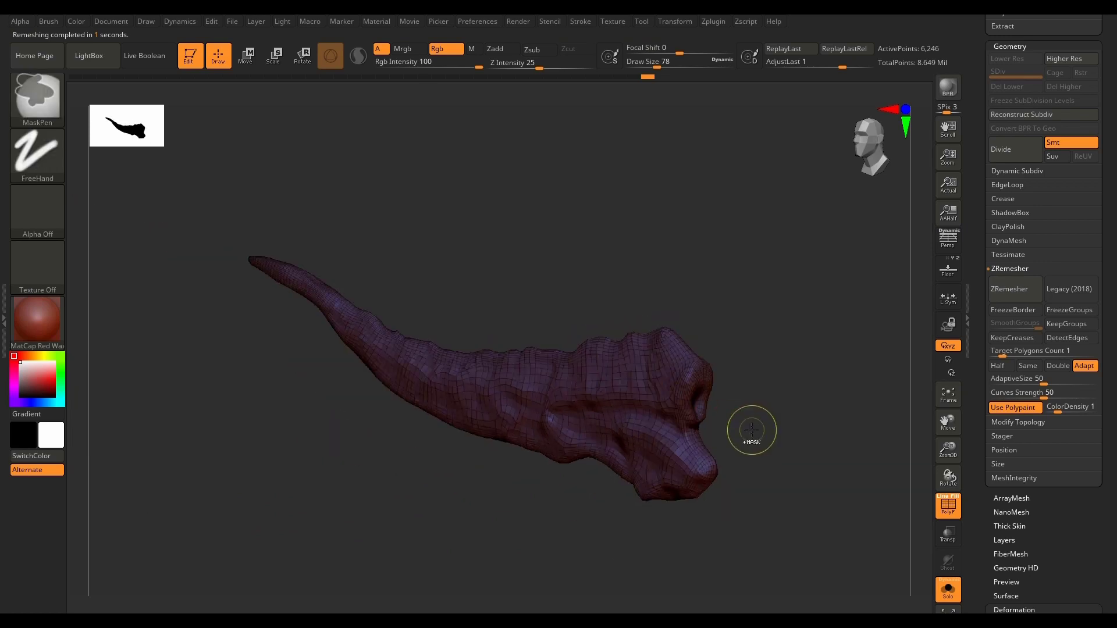
key(ctrl+d)
Step: Remesh the horn with ZRemesher at a target polygon count of 0.5 and inspect the new topology around the wide end
click(1011, 351)
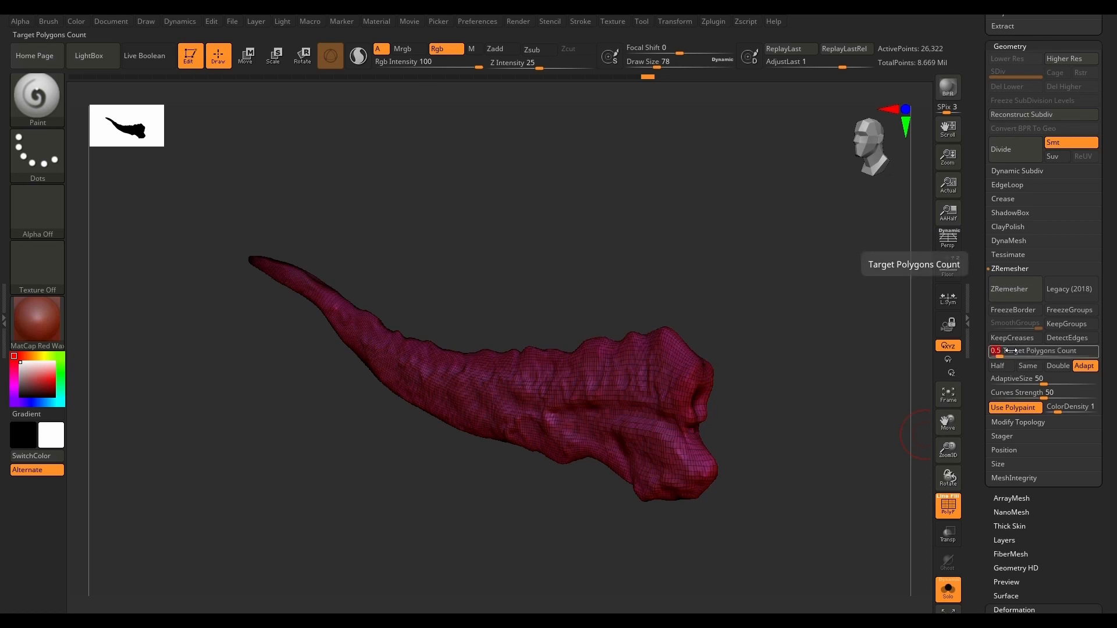
text(0.5)
key(Return)
click(1018, 289)
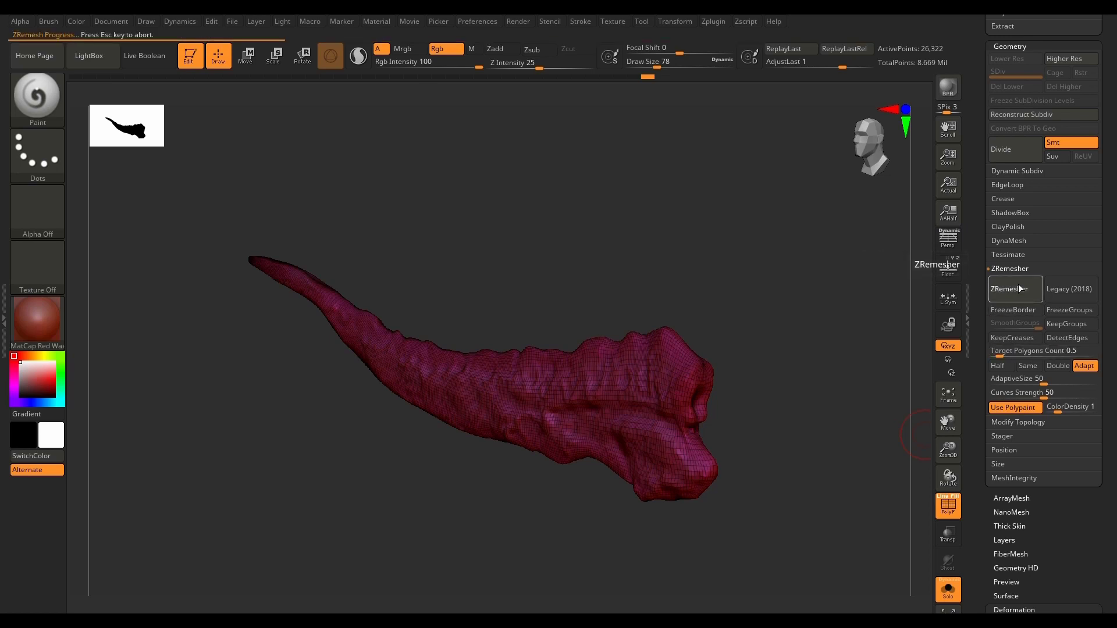
ctrl+right_drag(525, 424, 751, 398)
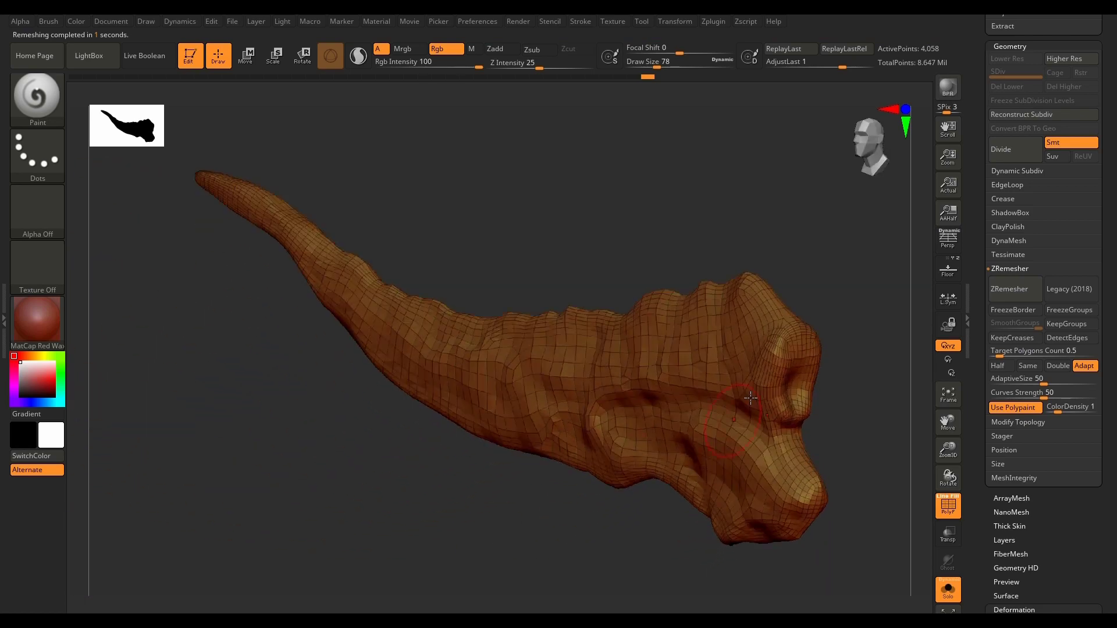
ctrl+right_drag(804, 325, 802, 345)
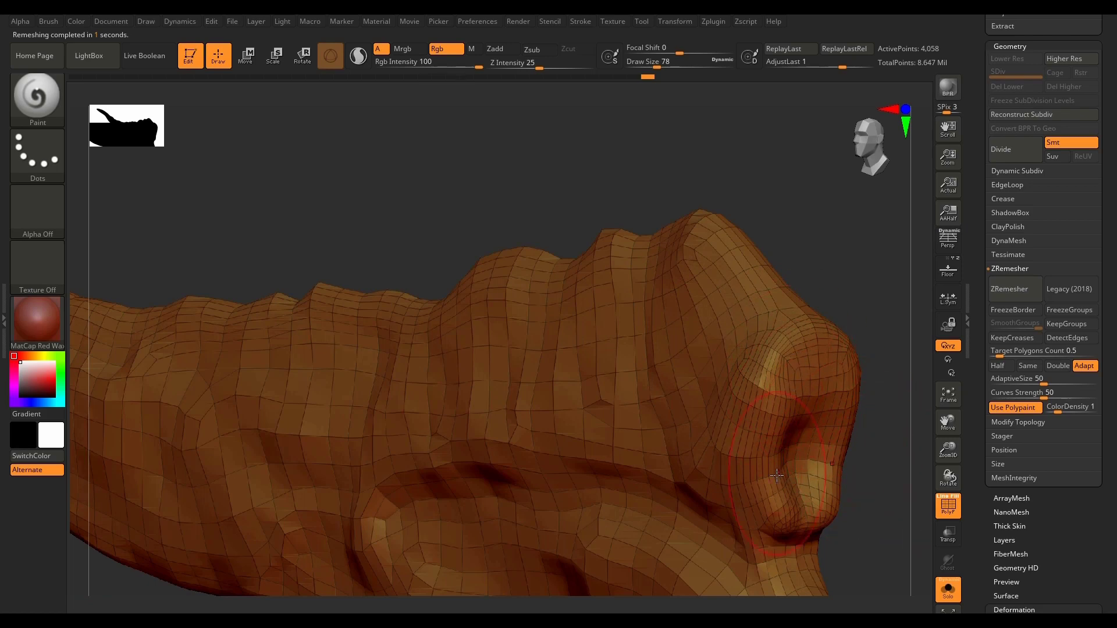
key(f)
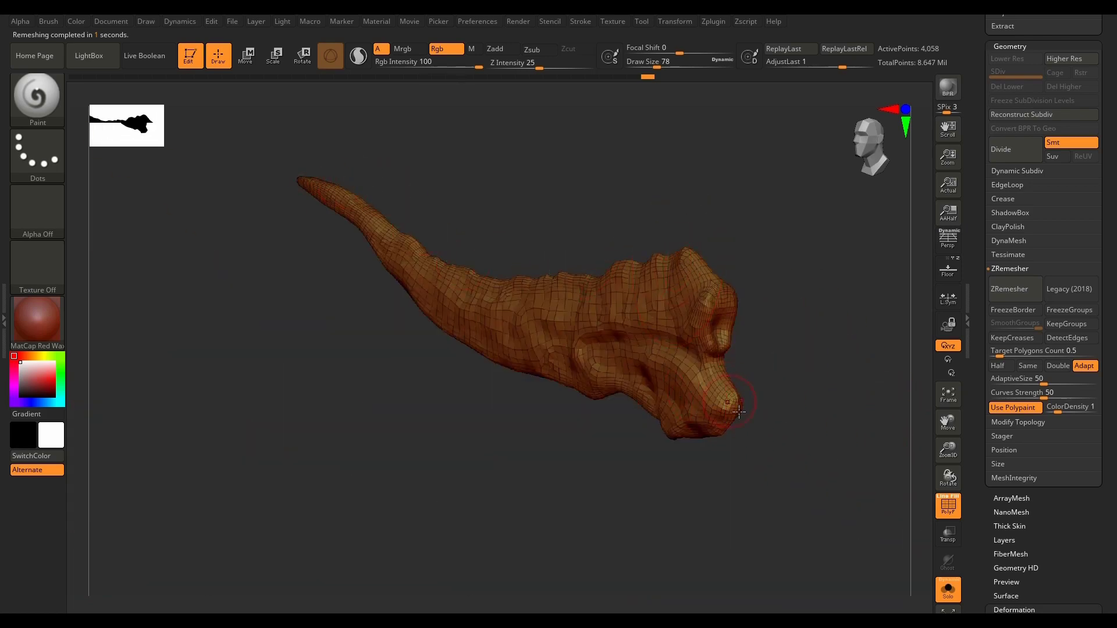
right_drag(778, 450, 660, 265)
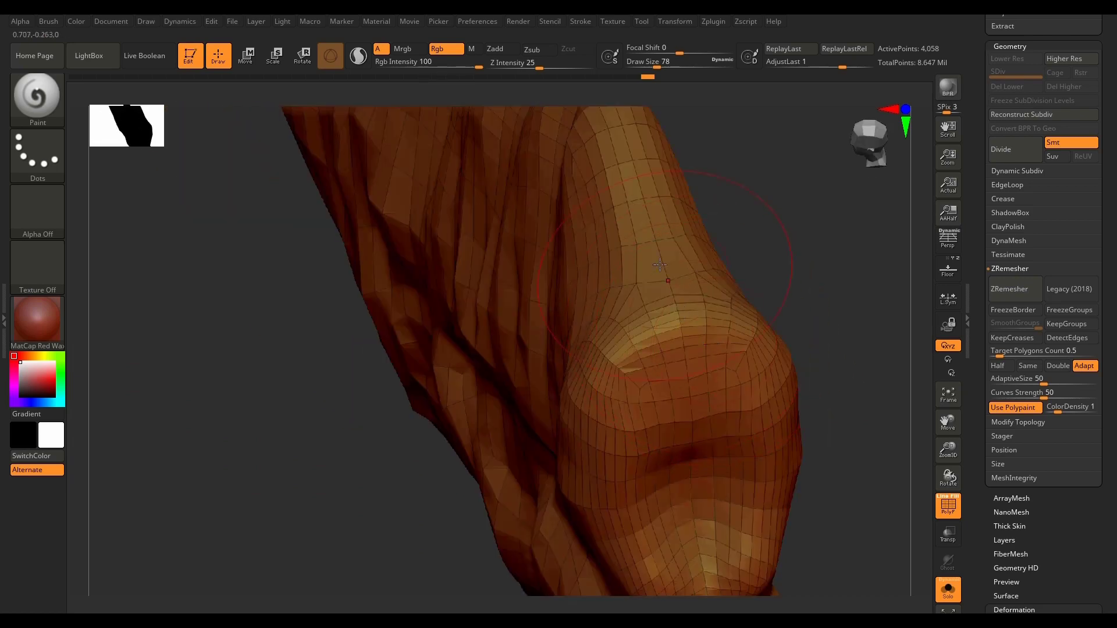
ctrl+right_drag(647, 305, 513, 356)
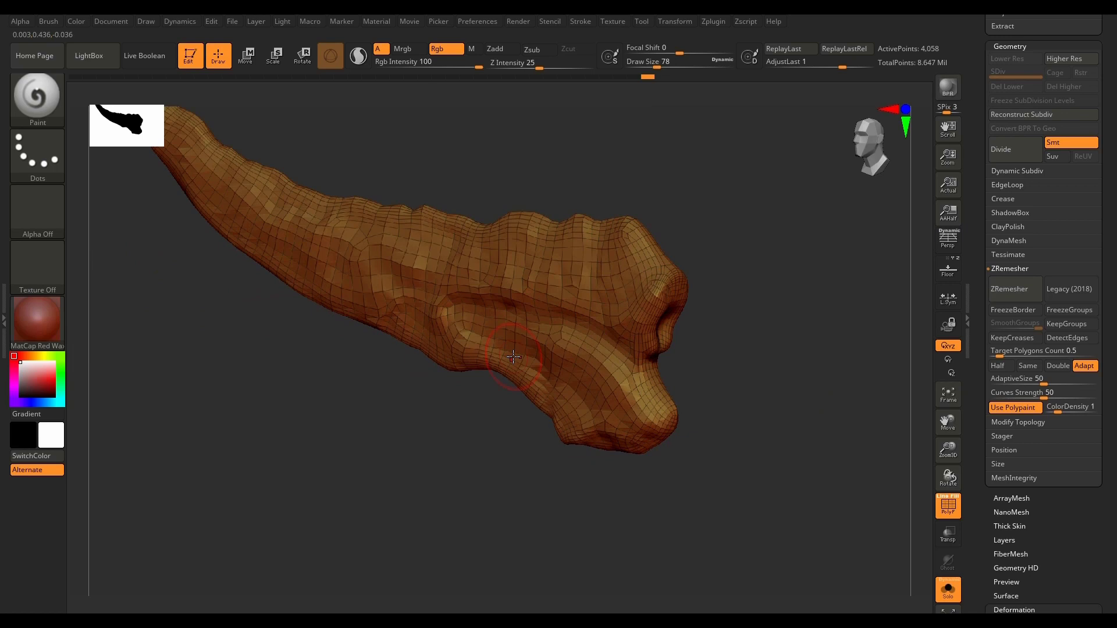
Step: Turn off Solo view to show both horns and save the project over 08.zpr
click(948, 589)
mouse_move(661, 312)
right_down()
mouse_move(741, 357)
mouse_move(751, 400)
mouse_move(753, 356)
mouse_move(803, 473)
mouse_move(796, 467)
right_up()
key(ctrl+s)
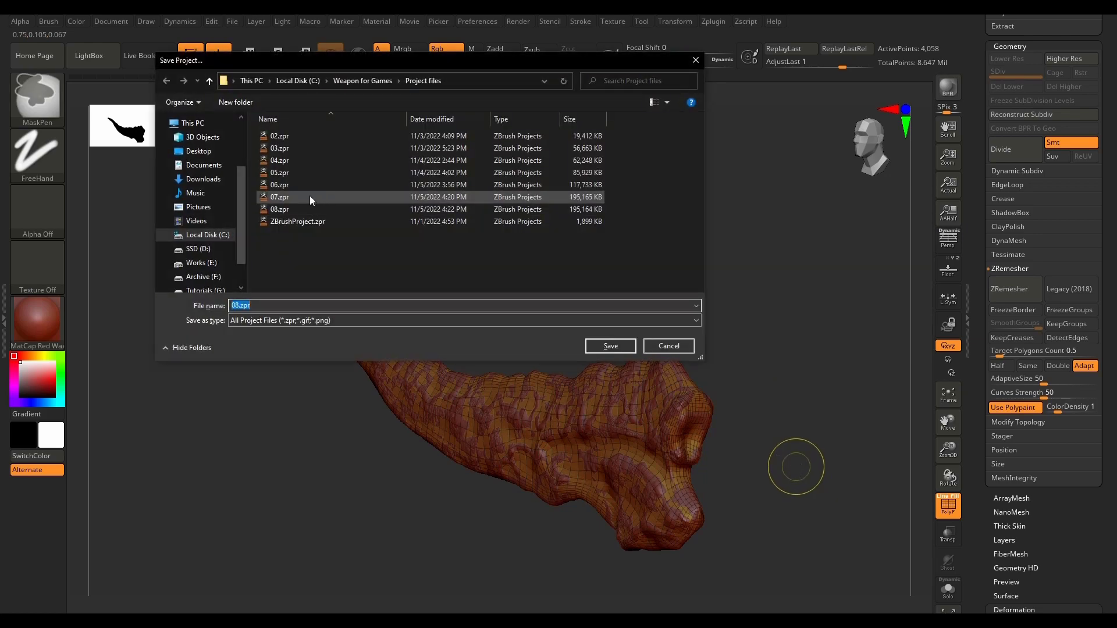
click(607, 345)
click(585, 321)
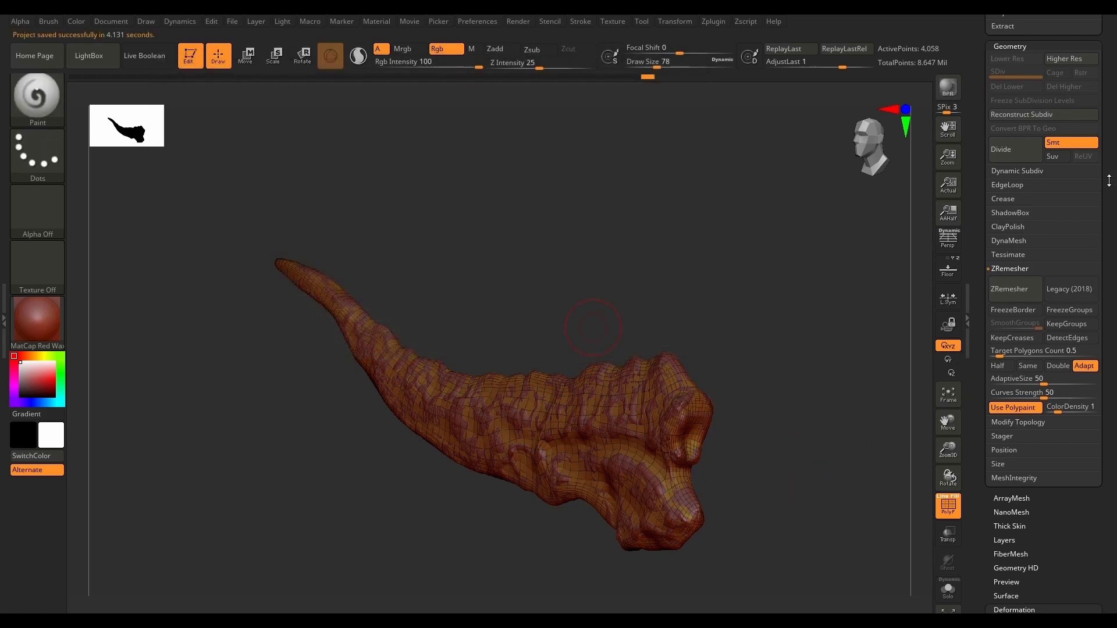
Step: Hide the high-poly horn subtool PM3D_Plane3D_18 and collapse the Highpoly folder in the subtool list
drag(1110, 181, 1116, 373)
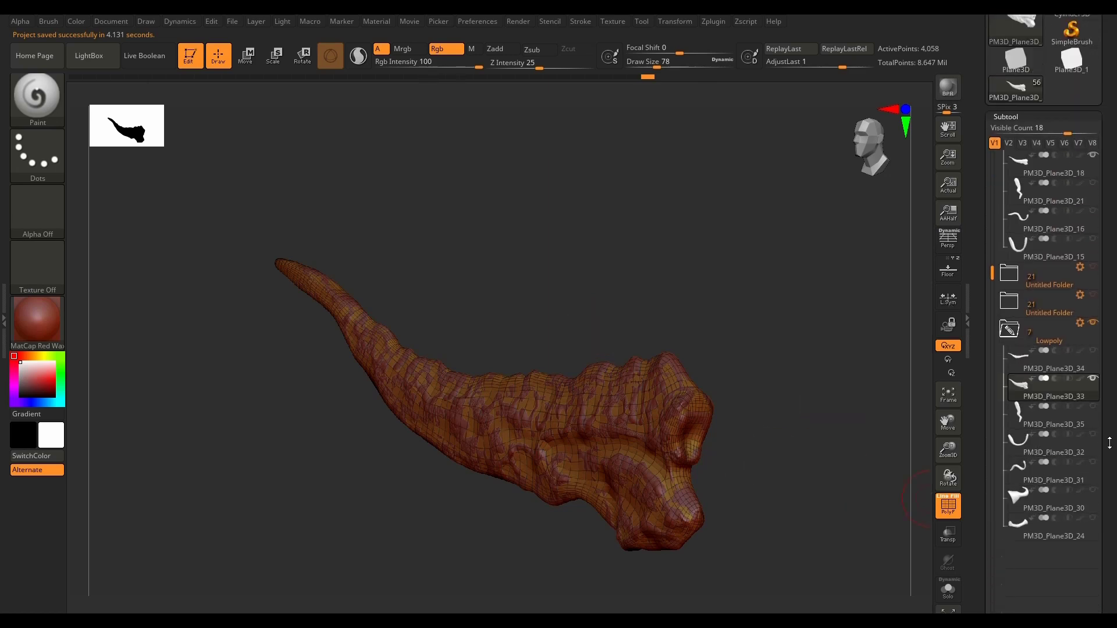
drag(1108, 430, 1114, 314)
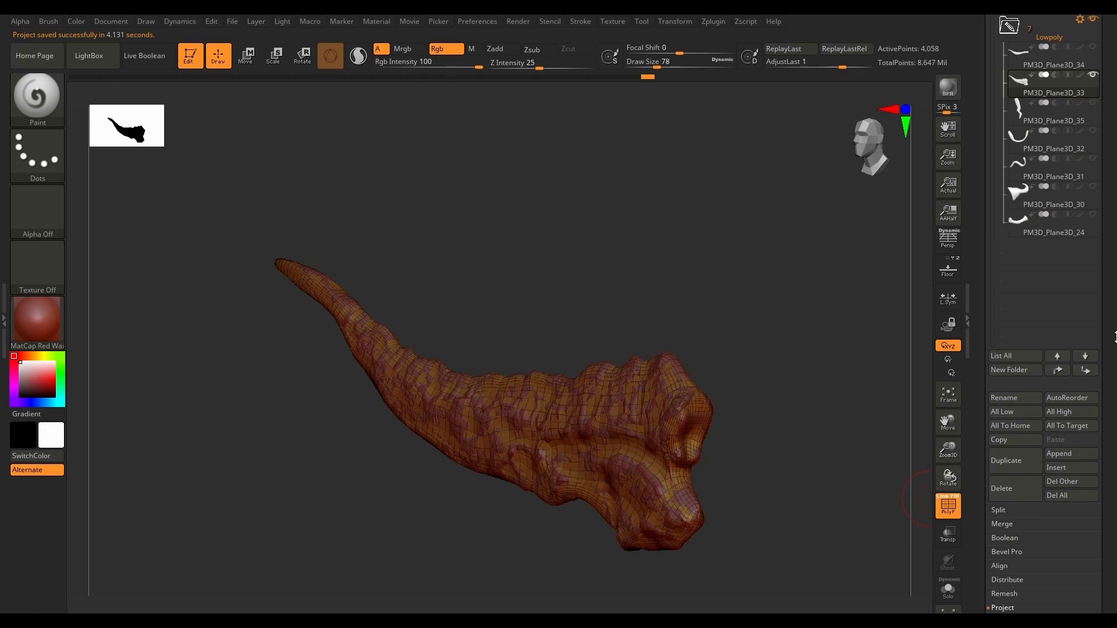
drag(855, 464, 838, 488)
drag(1108, 219, 1114, 327)
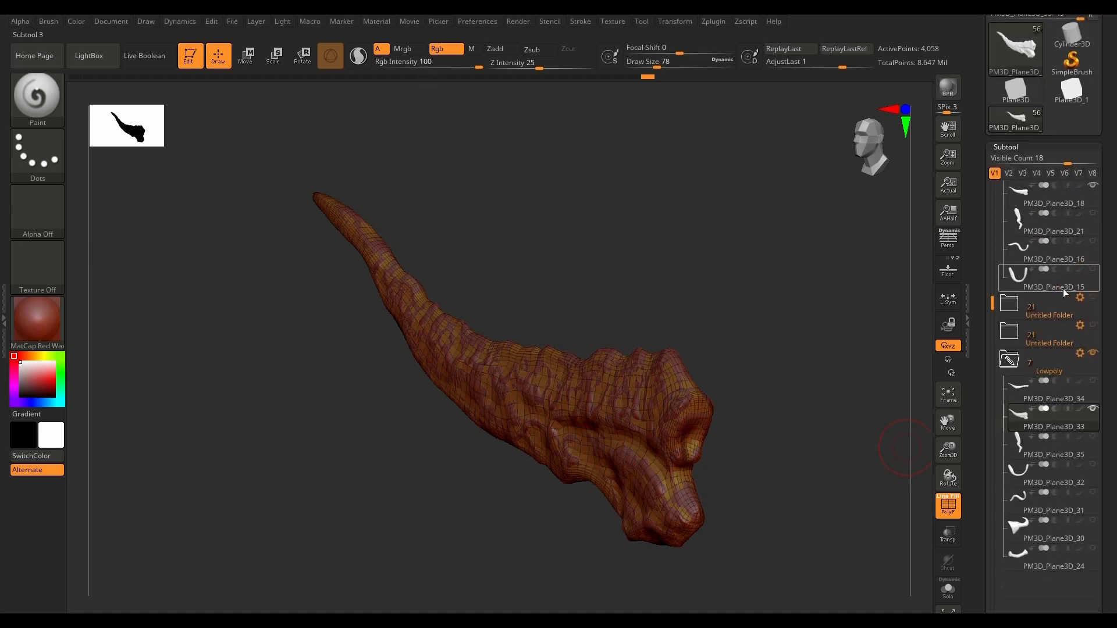
drag(993, 303, 1005, 206)
click(1092, 267)
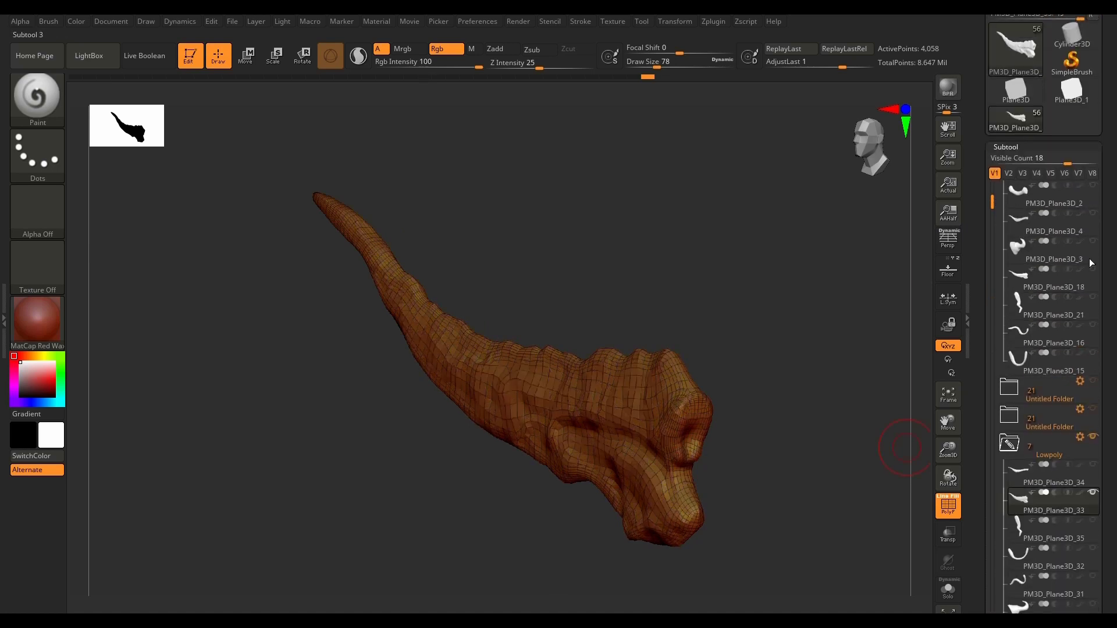
scroll(997, 198, up, 1)
click(1007, 195)
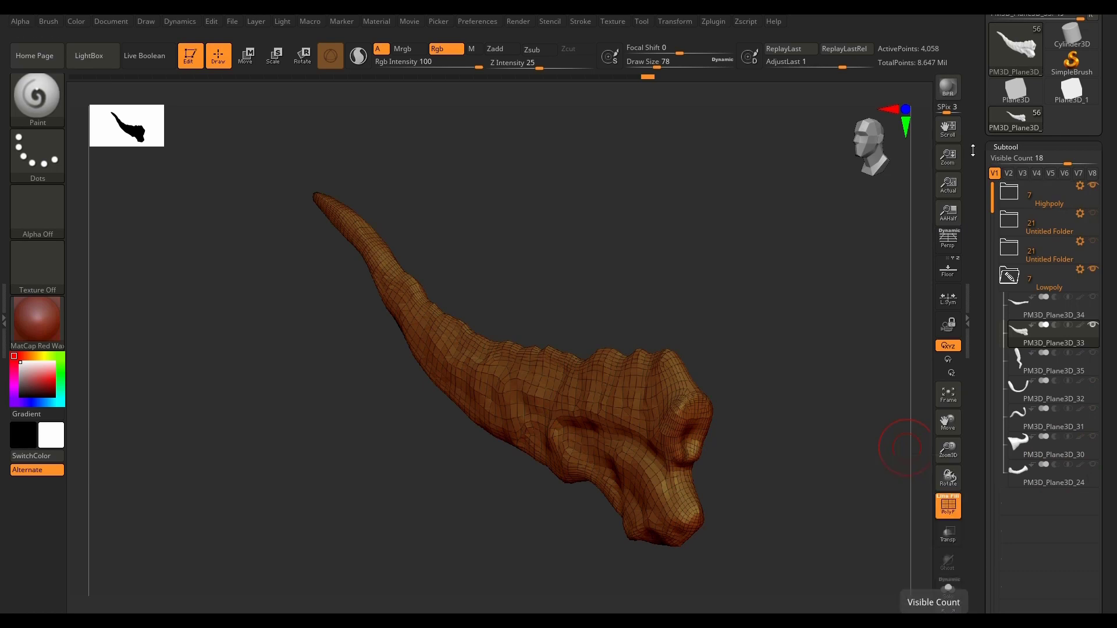
Step: Make the hidden subtools in the Lowpoly folder visible: PM3D_Plane3D_34, 35, 32, 31, 30 and 24
click(1092, 298)
click(1092, 354)
click(1094, 383)
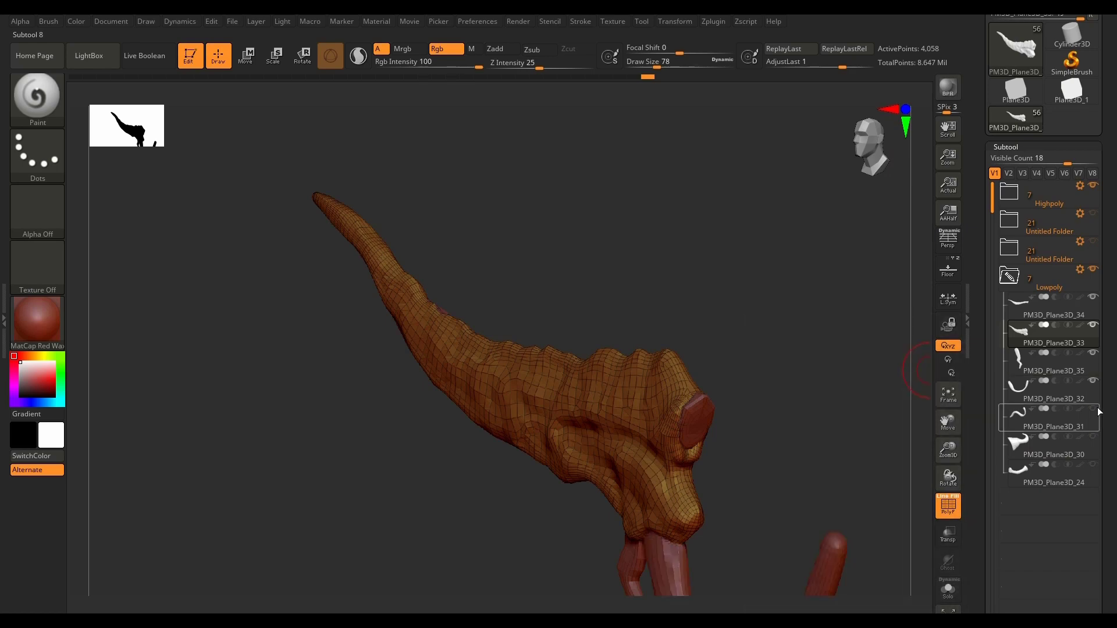
click(1094, 410)
click(1094, 437)
click(1094, 466)
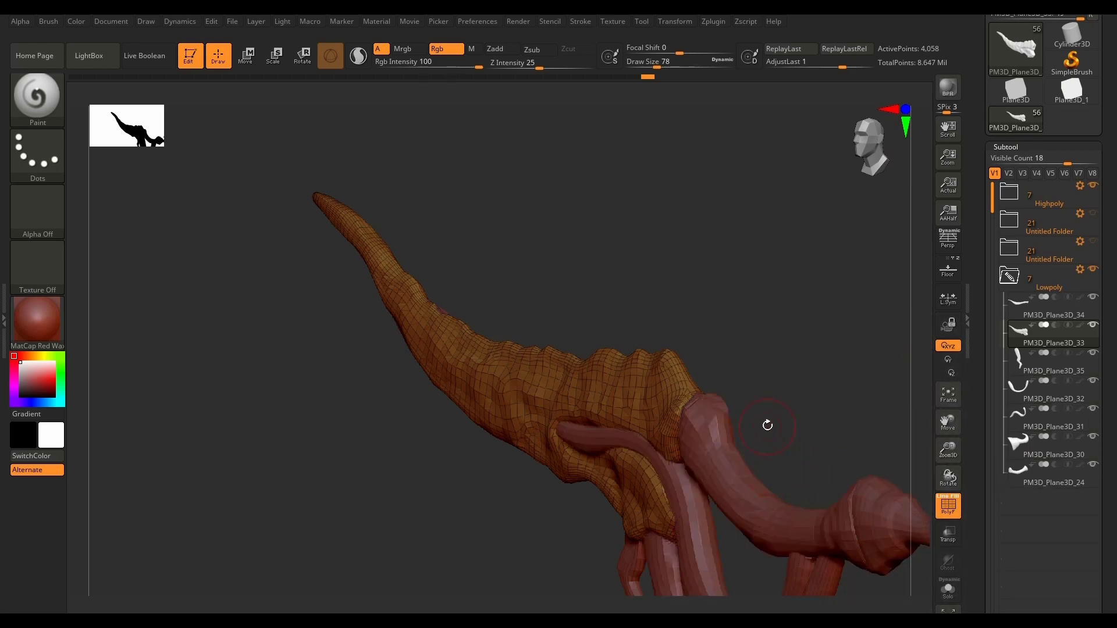
Step: Look over the complete low-poly model and turn off its wireframe display
drag(768, 425, 744, 485)
drag(806, 502, 714, 381)
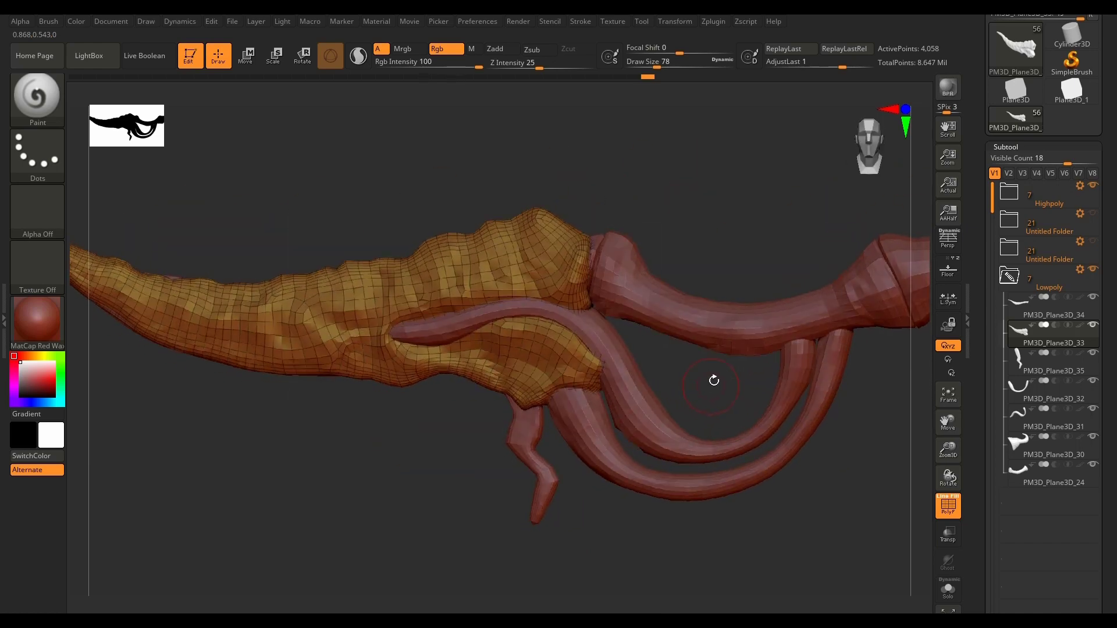
key(f)
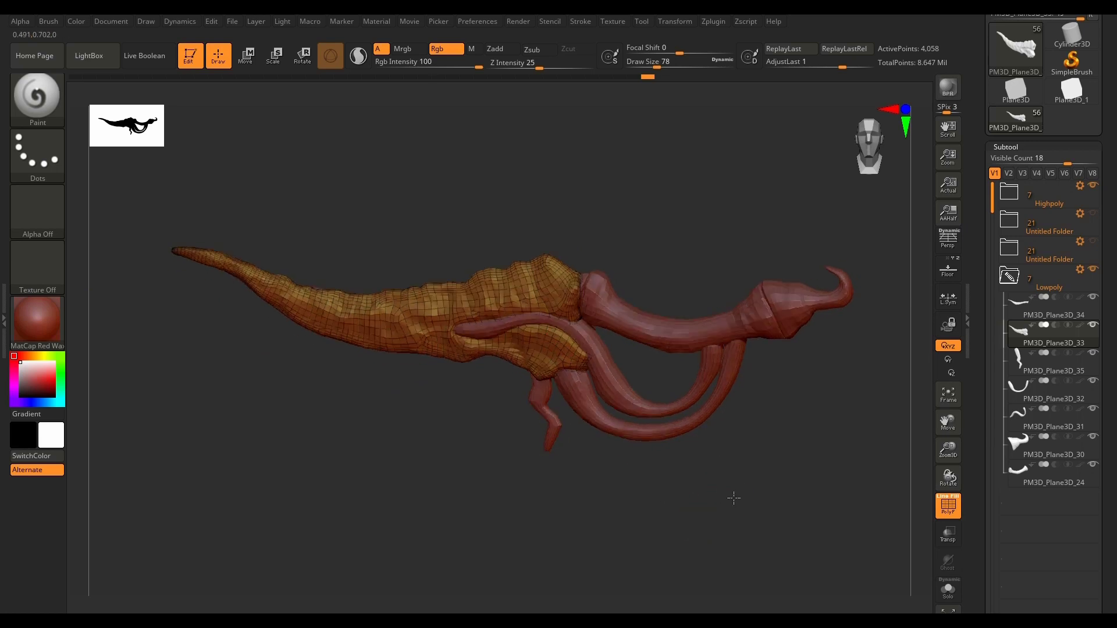
key(shift+f)
alt+drag(748, 481, 731, 510)
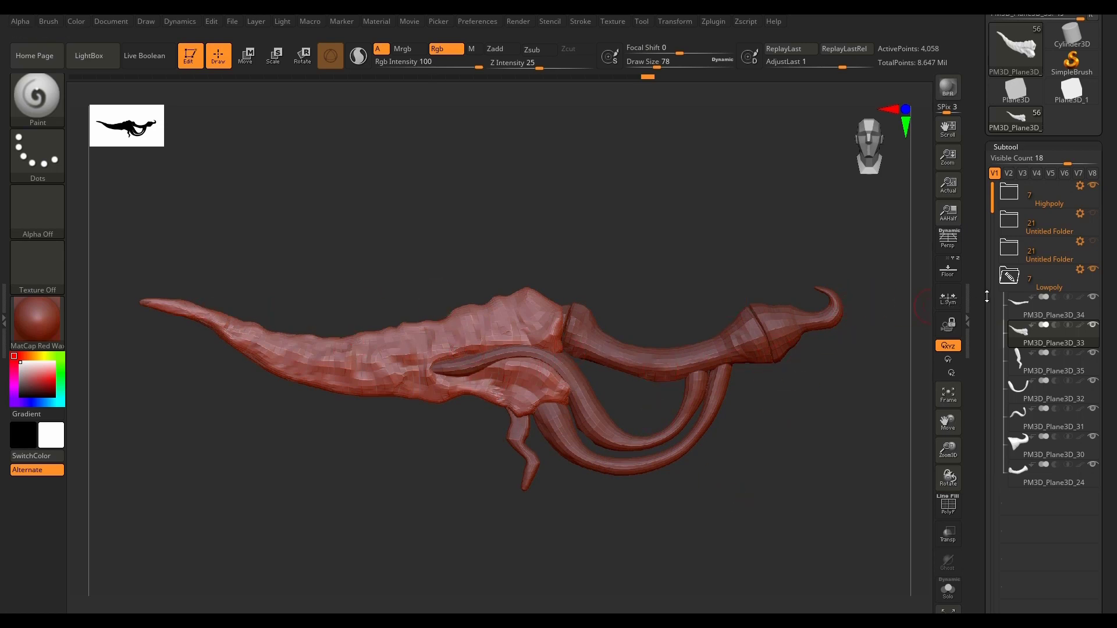
Step: Select the low-poly subtool PM3D_Plane3D_34, isolate it in Solo view, and display its wireframe
click(1013, 303)
drag(811, 459, 764, 494)
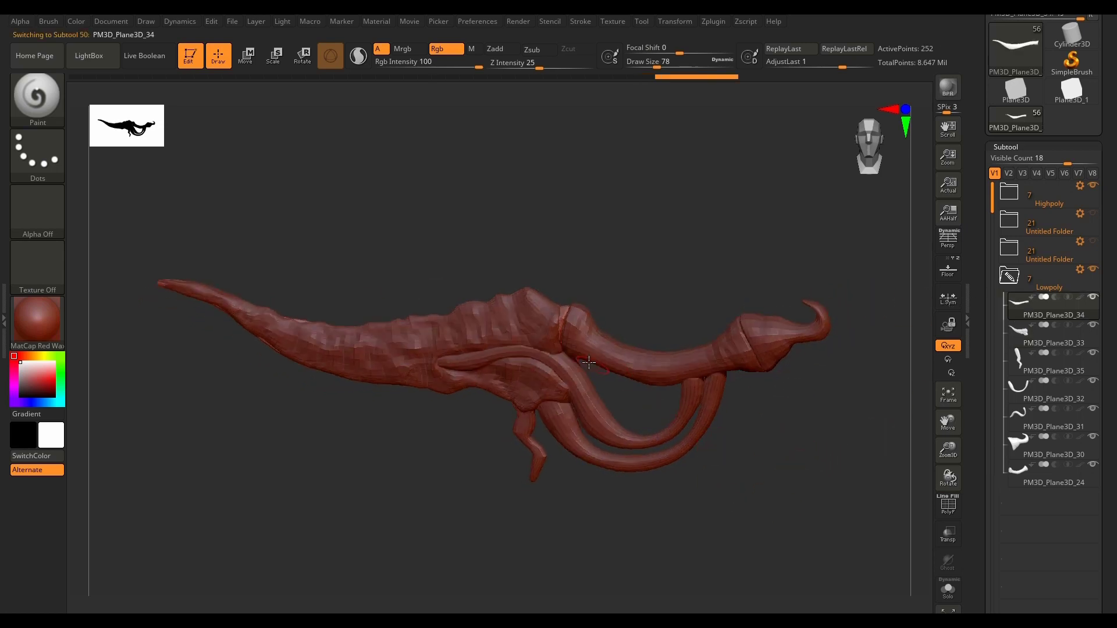
scroll(561, 309, up, 4)
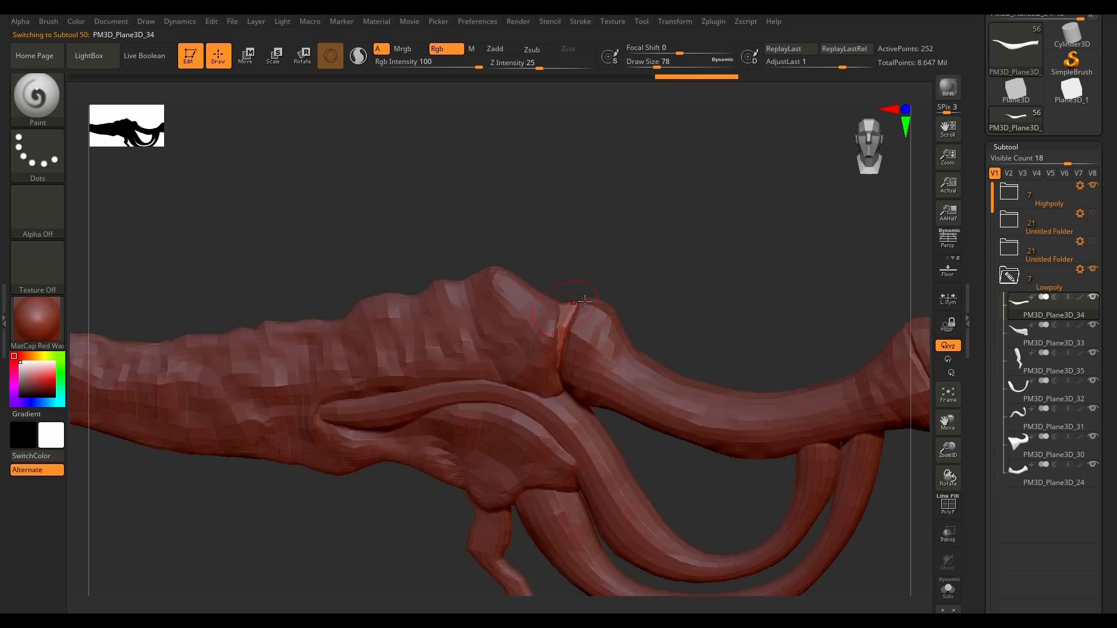
mouse_move(662, 279)
mouse_down()
mouse_move(668, 255)
mouse_move(666, 274)
mouse_up()
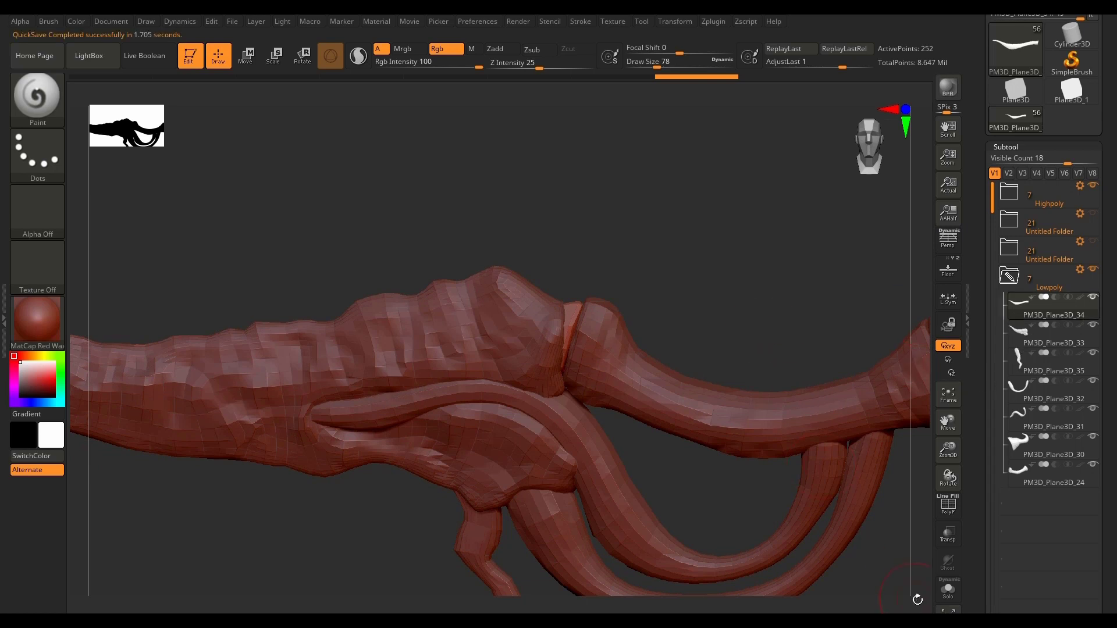
click(948, 591)
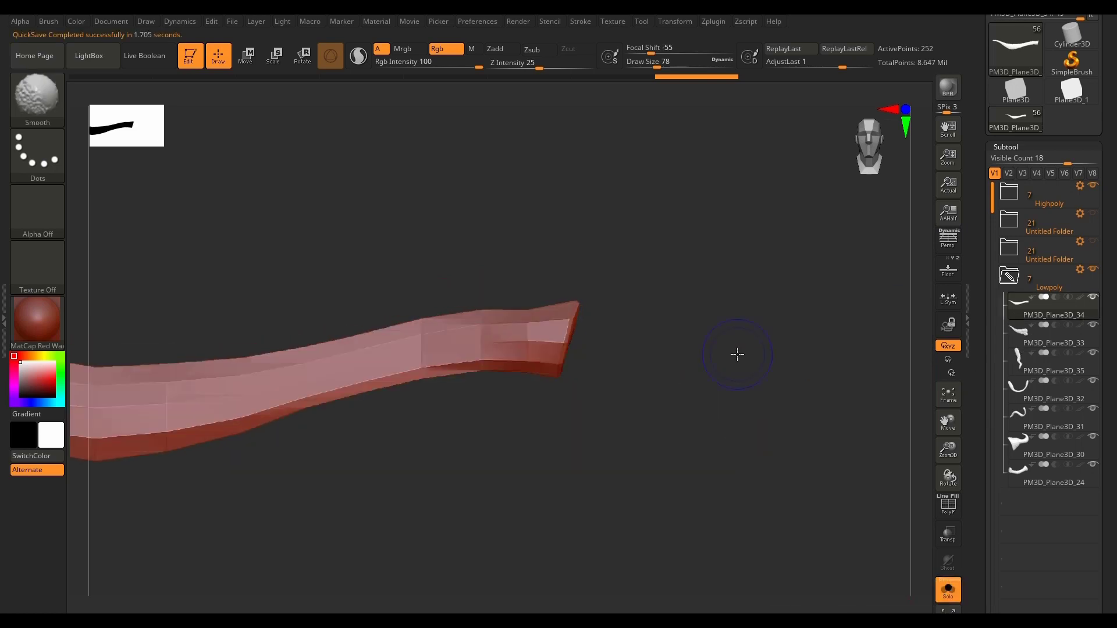
mouse_move(737, 354)
mouse_down()
mouse_move(588, 340)
mouse_move(673, 395)
mouse_move(658, 489)
mouse_move(692, 468)
mouse_up()
key(shift+f)
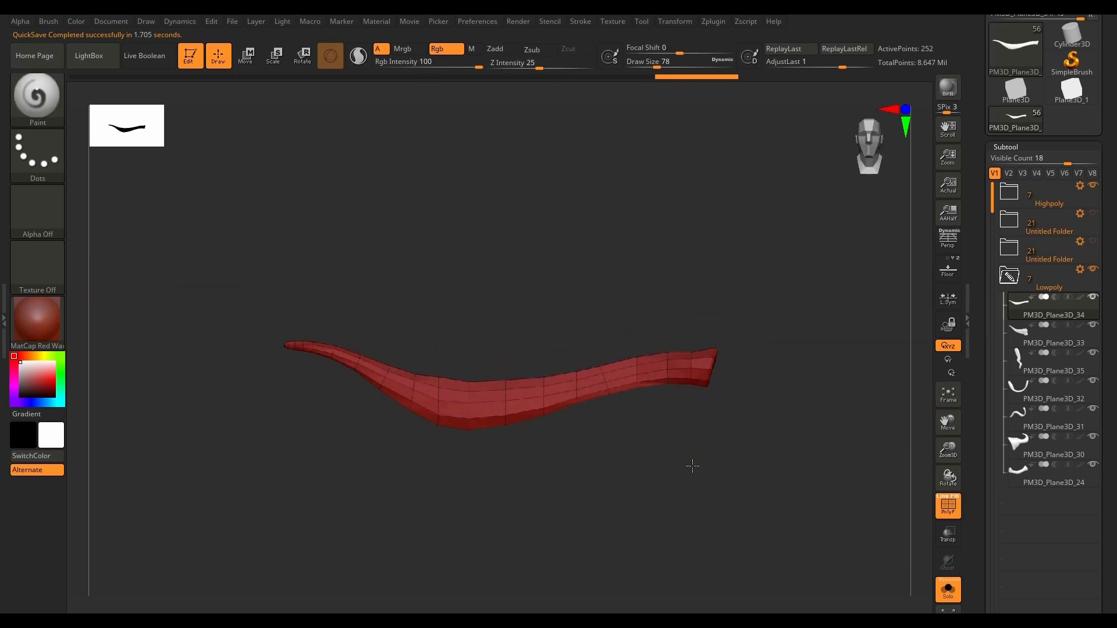
Step: Isolate the cap faces at the wide end of the mesh, assign them their own polygroup, and show the whole mesh again
scroll(712, 379, up, 5)
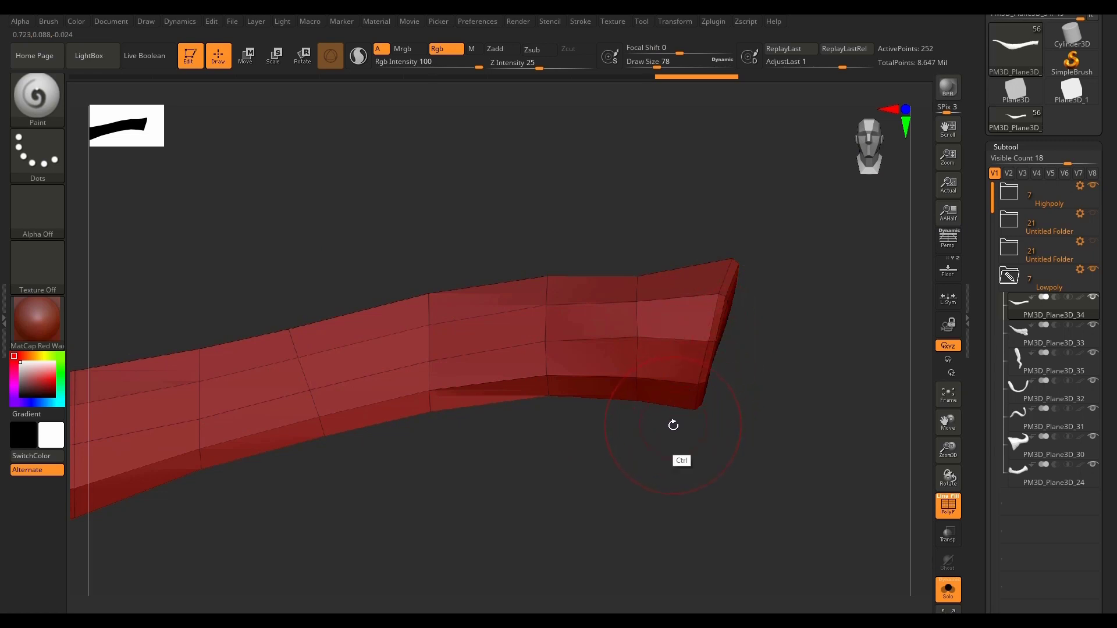
key(ctrl+shift)
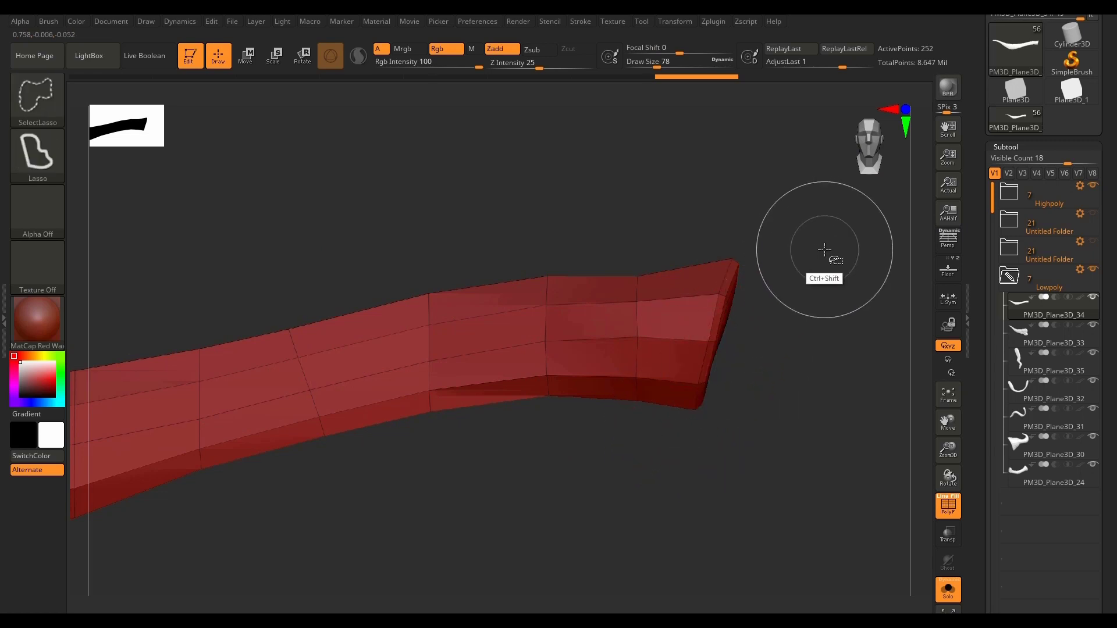
mouse_move(818, 206)
ctrl+shift+mouse_down()
mouse_move(768, 228)
mouse_move(724, 278)
mouse_move(699, 381)
mouse_move(720, 461)
mouse_move(824, 459)
ctrl+shift+mouse_up()
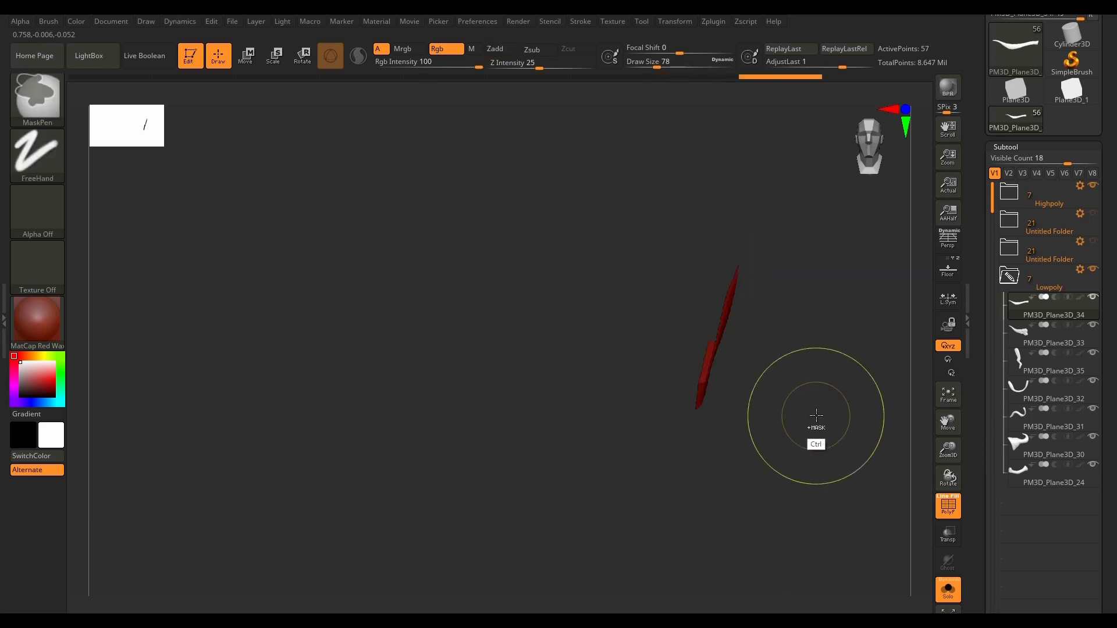
ctrl+shift+click(816, 346)
mouse_move(823, 229)
ctrl+shift+mouse_down()
mouse_move(745, 234)
mouse_move(681, 400)
mouse_move(721, 473)
ctrl+shift+mouse_up()
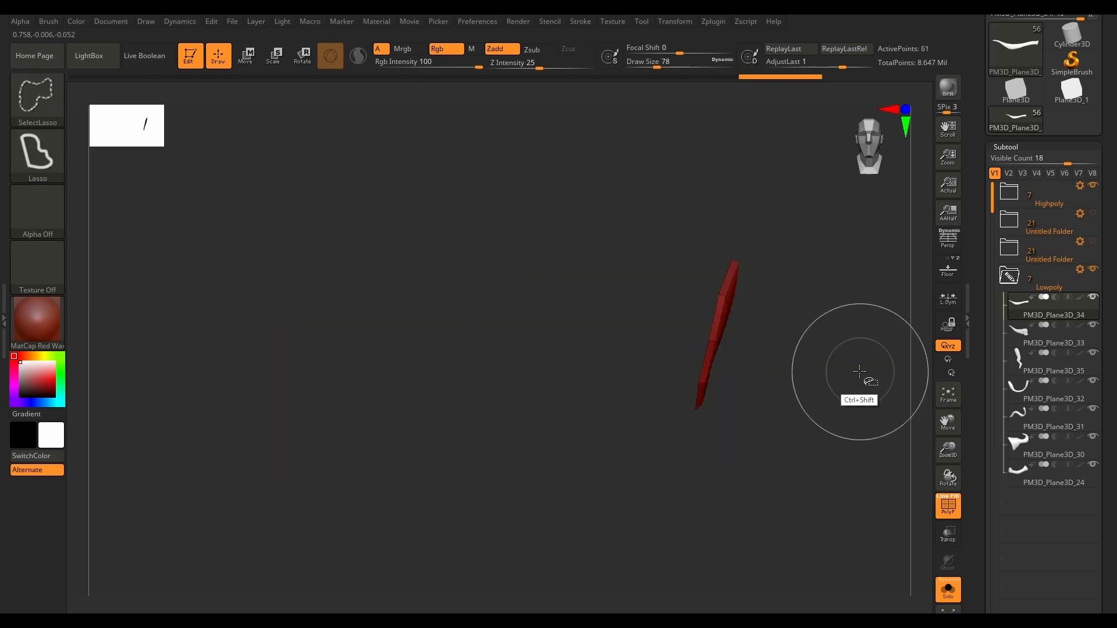
mouse_move(860, 371)
mouse_down()
mouse_move(803, 424)
mouse_move(690, 464)
mouse_move(707, 461)
mouse_up()
ctrl+click(778, 432)
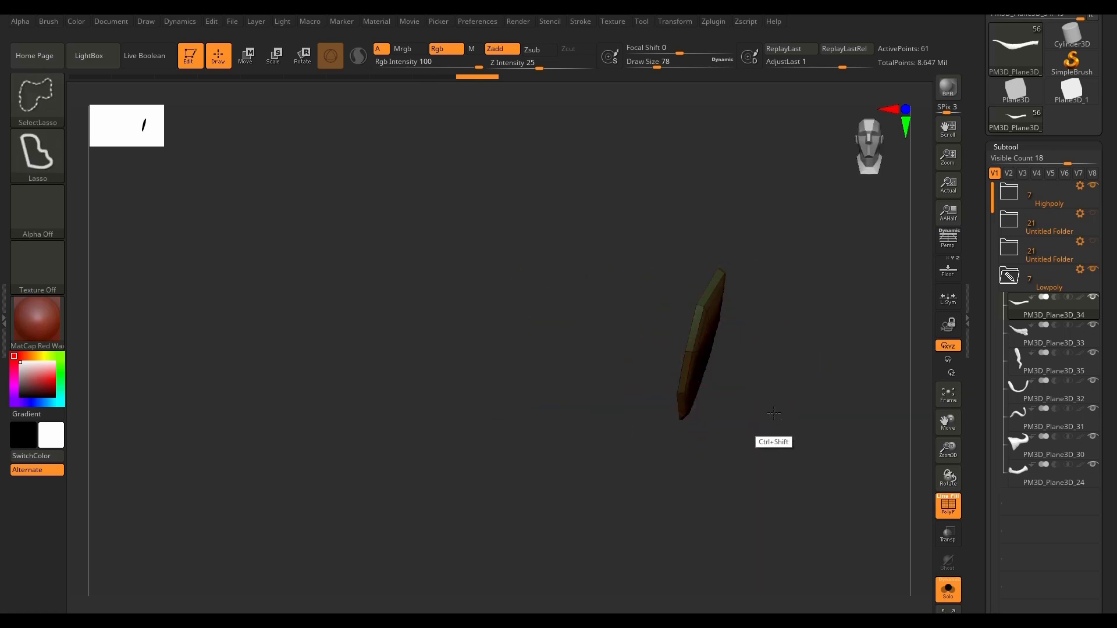
ctrl+shift+click(780, 442)
drag(783, 466, 794, 469)
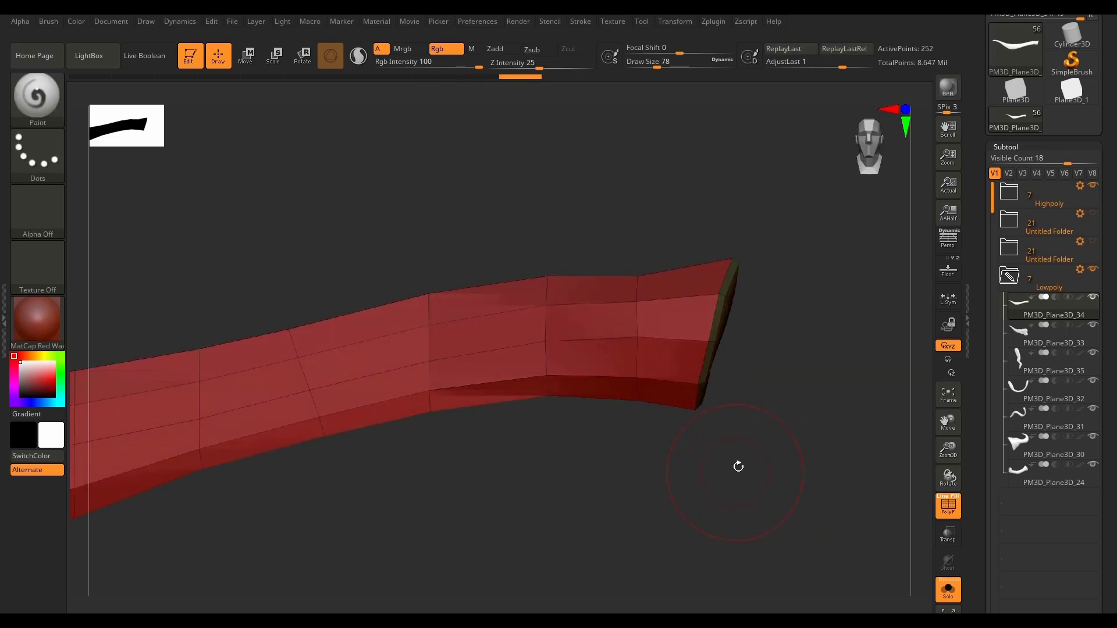
Step: Isolate the cap faces at the narrow tip, give them a separate polygroup, and restore the full mesh
key(f)
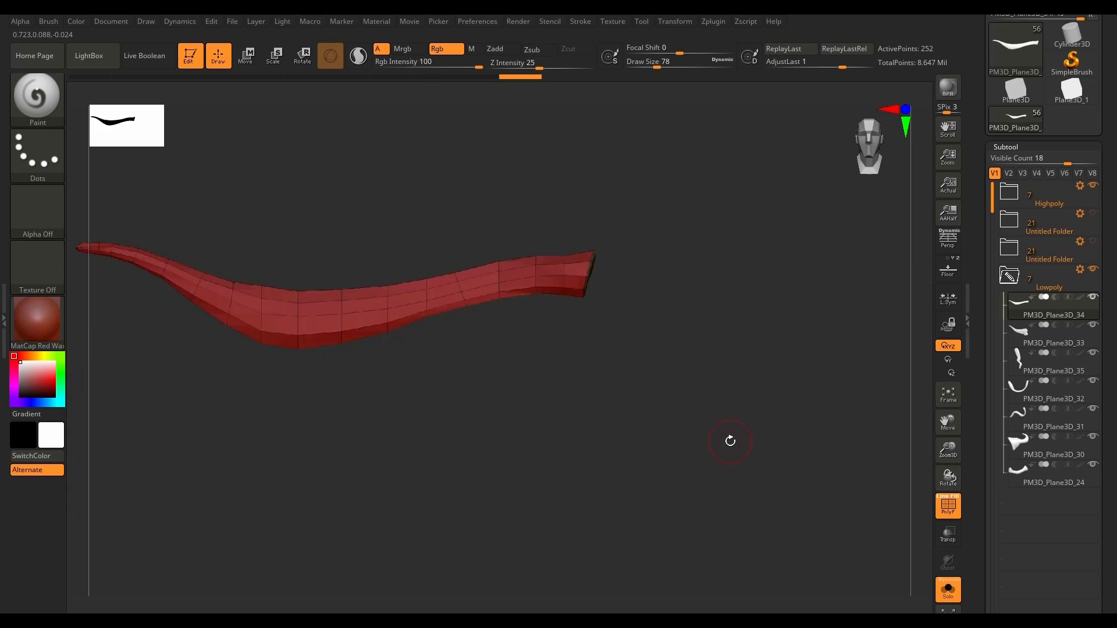
alt+drag(258, 384, 697, 428)
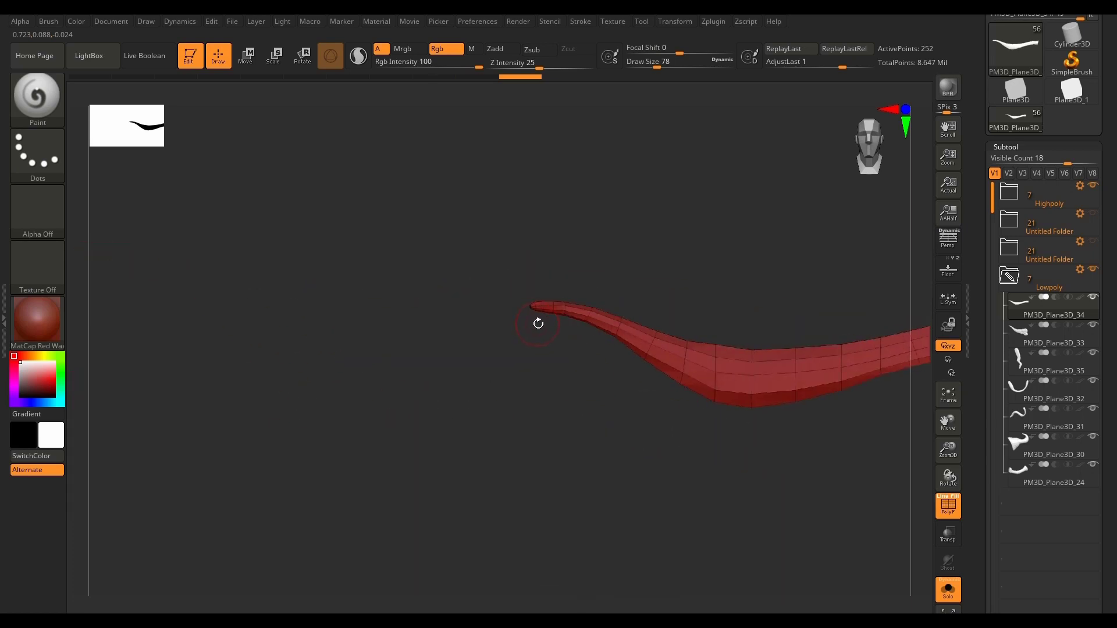
ctrl+right_drag(531, 309, 523, 373)
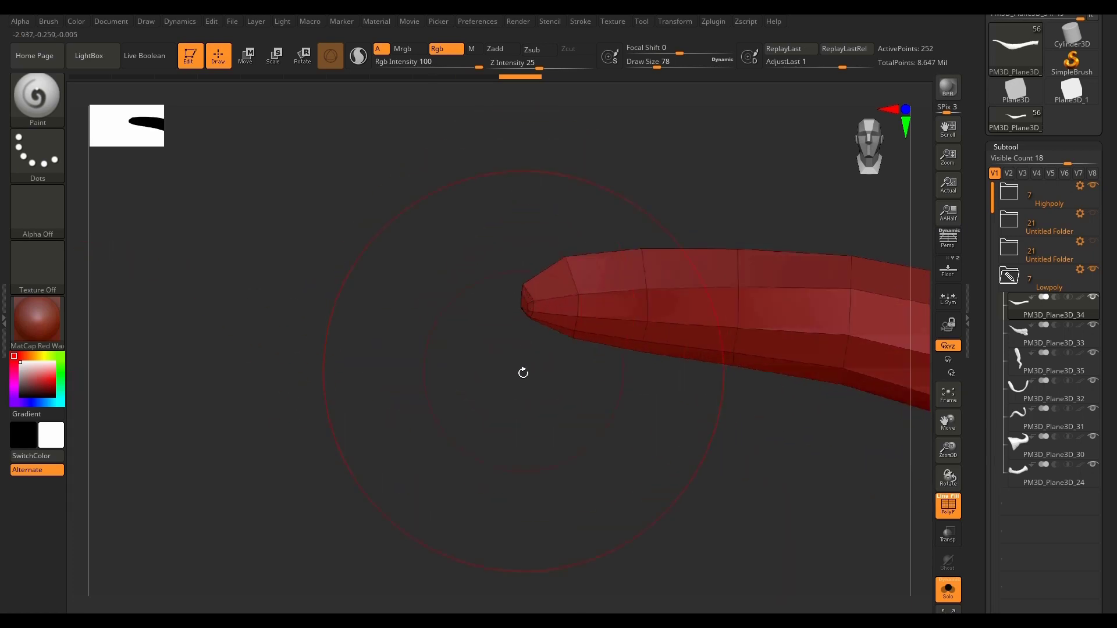
mouse_move(486, 341)
ctrl+shift+mouse_down()
mouse_move(491, 271)
mouse_move(514, 272)
mouse_move(538, 319)
ctrl+shift+mouse_up()
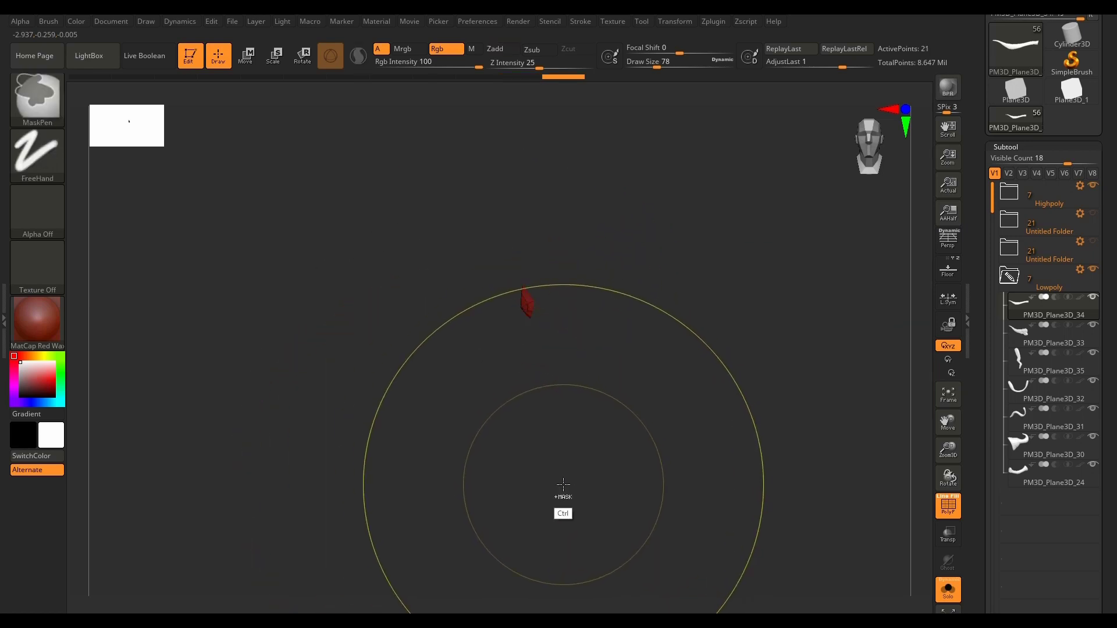
ctrl+shift+click(550, 529)
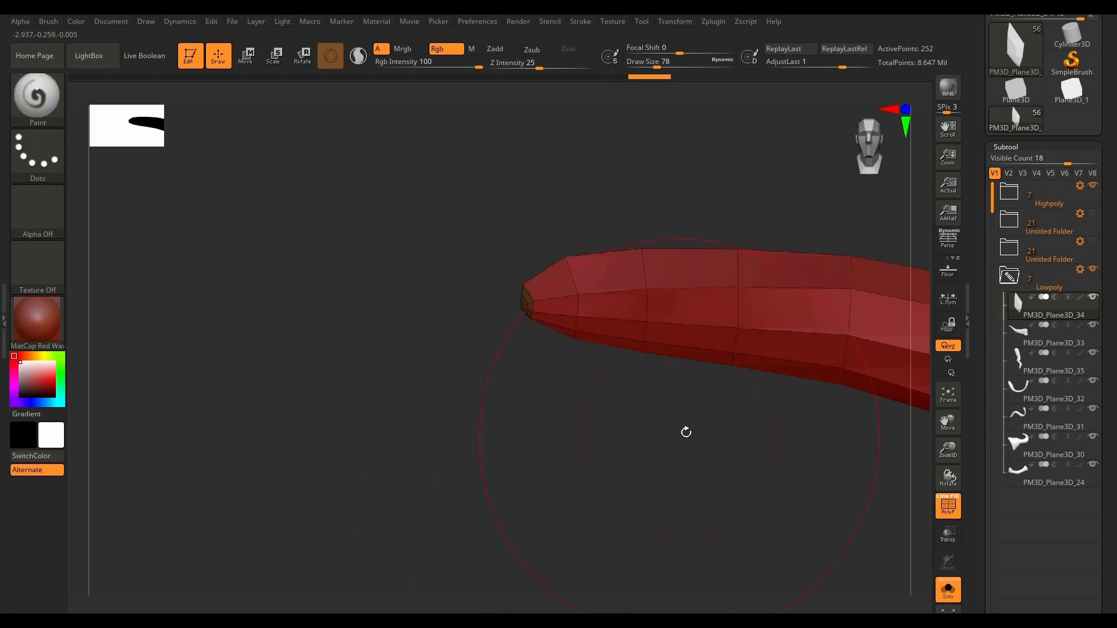
Step: Inspect the regrouped mesh along its length, collapse the Deformation settings, and open the Polygroups settings
key(f)
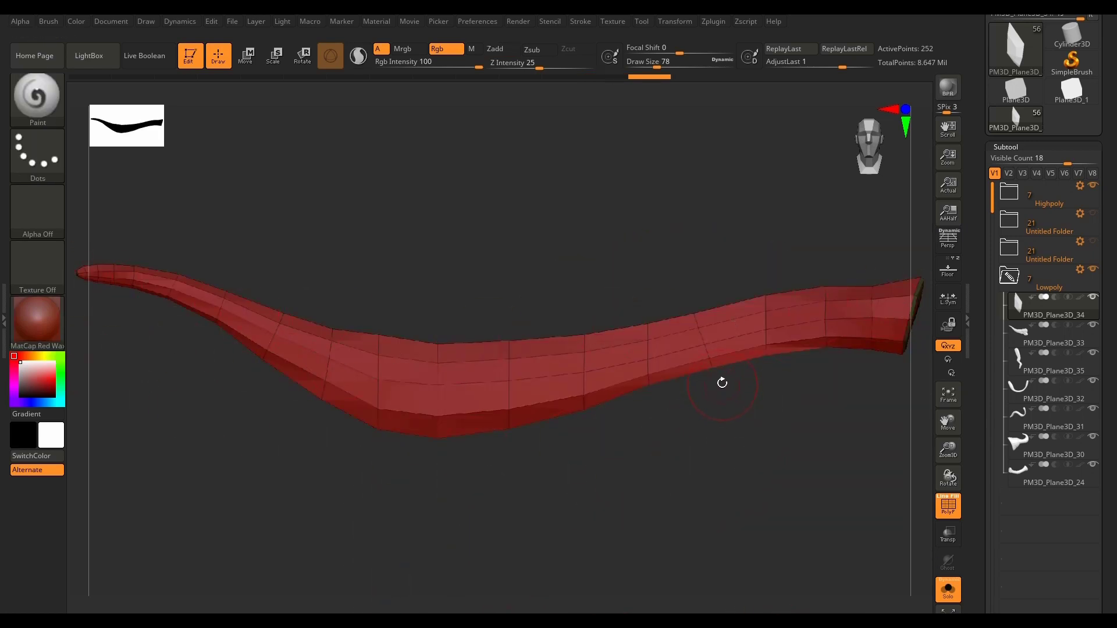
scroll(722, 382, up, 5)
scroll(722, 382, down, 4)
scroll(723, 381, up, 2)
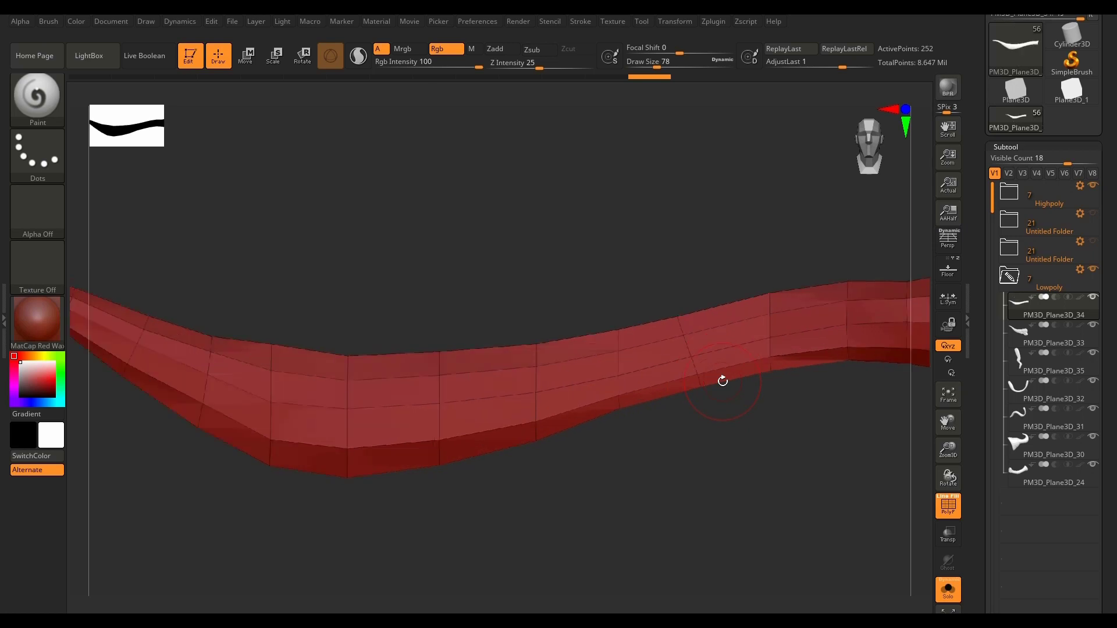
scroll(723, 381, down, 2)
scroll(721, 383, down, 2)
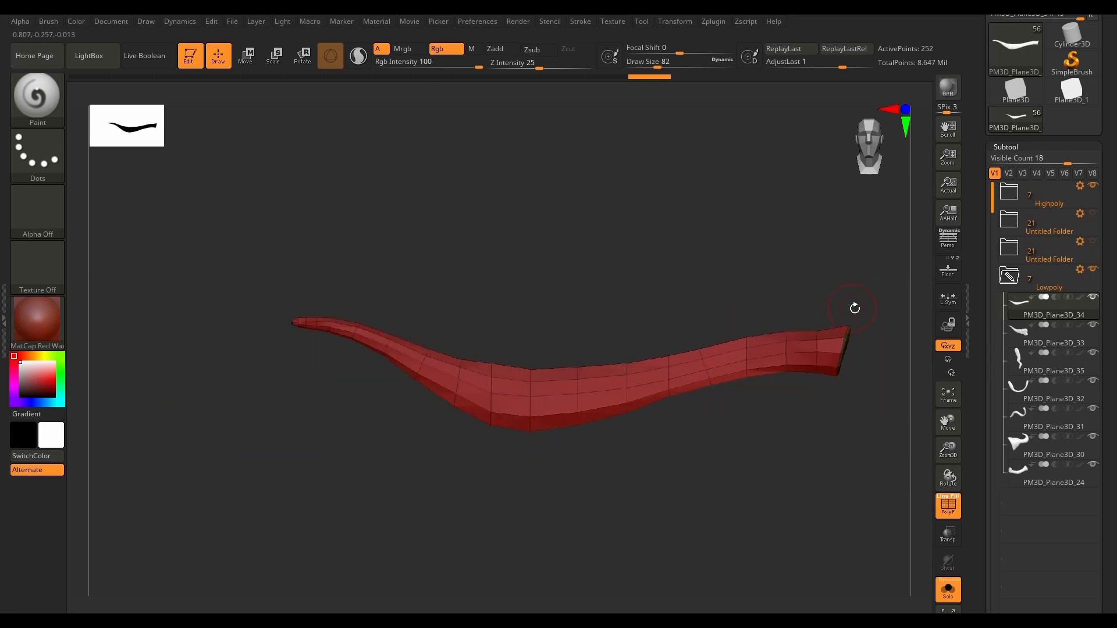
drag(1112, 439, 1102, 215)
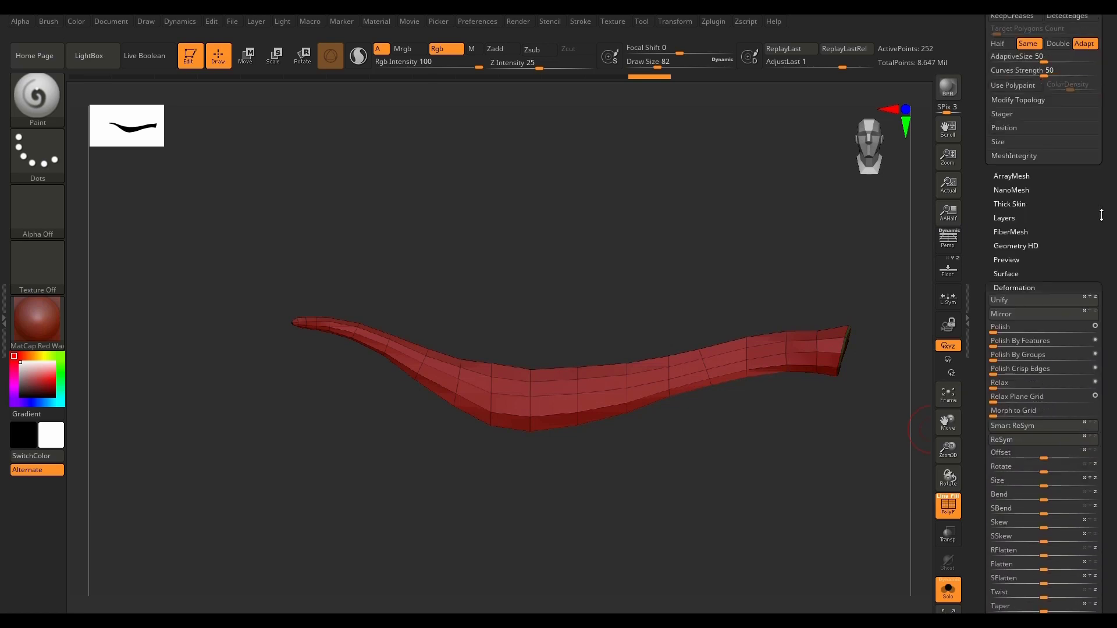
click(1025, 289)
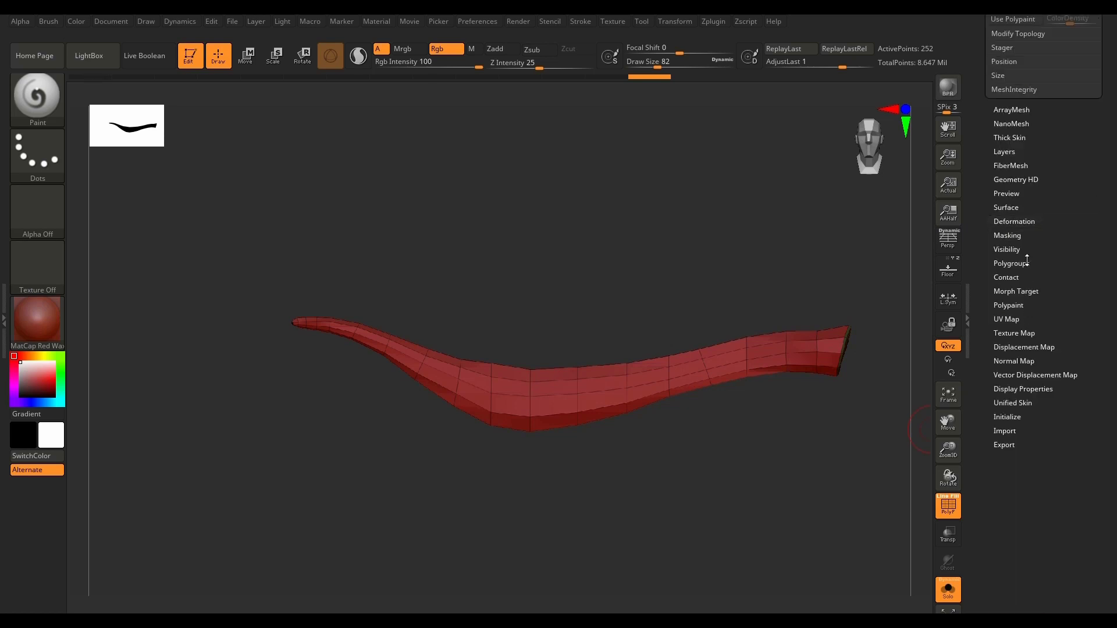
click(1025, 263)
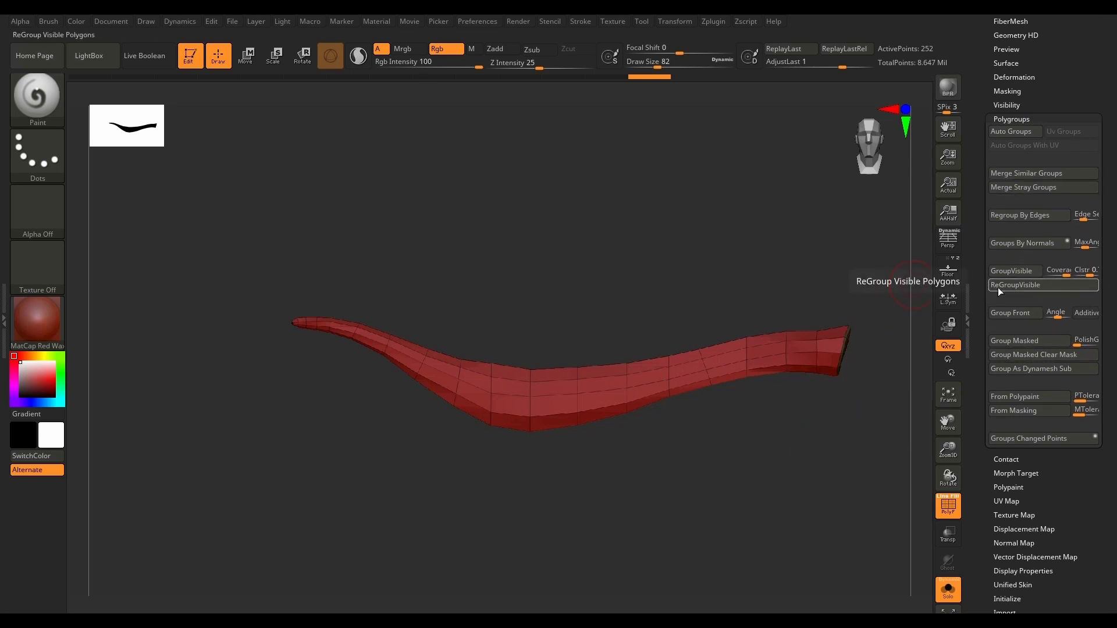
alt+drag(852, 424, 776, 427)
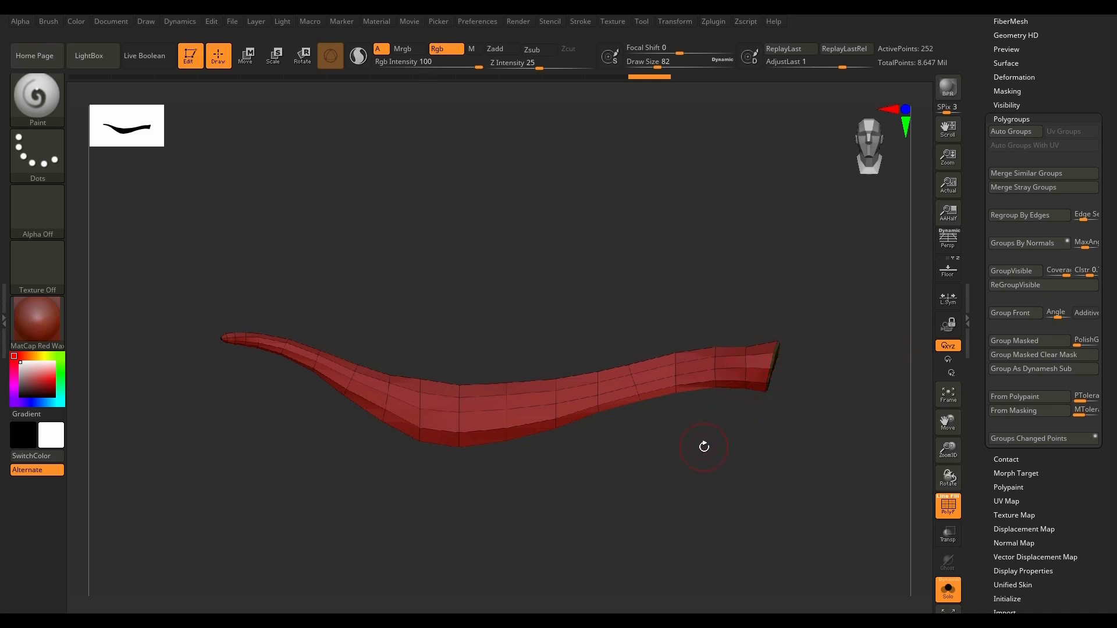
key(ctrl+shift)
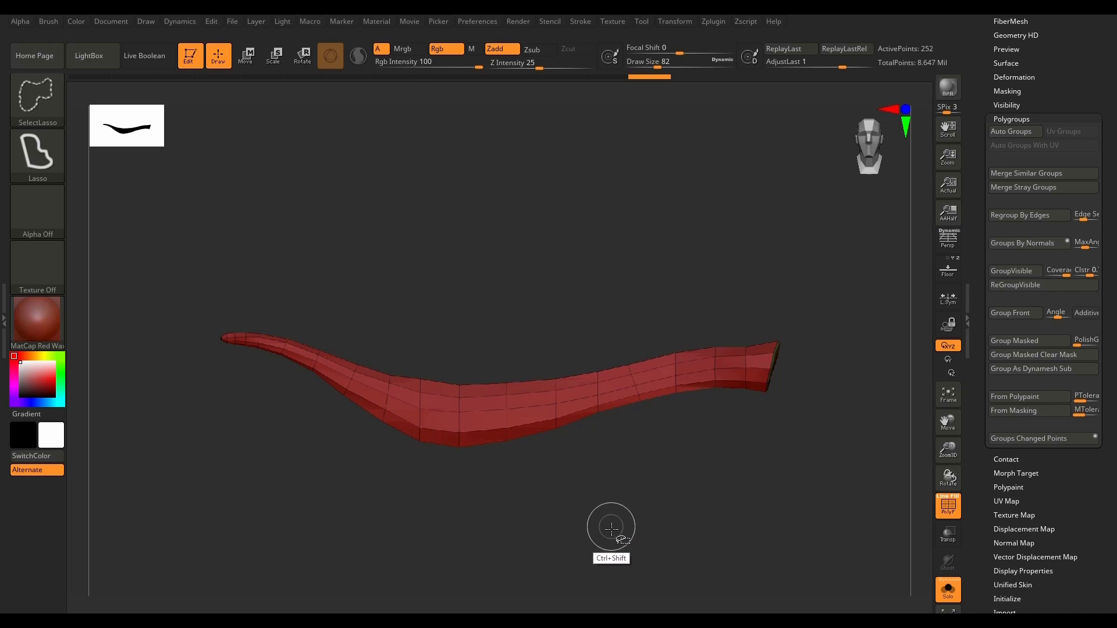
mouse_move(601, 531)
ctrl+shift+mouse_down()
mouse_move(569, 433)
mouse_move(642, 266)
mouse_move(766, 280)
mouse_move(739, 465)
mouse_move(604, 529)
ctrl+shift+mouse_up()
ctrl+shift+click(698, 507)
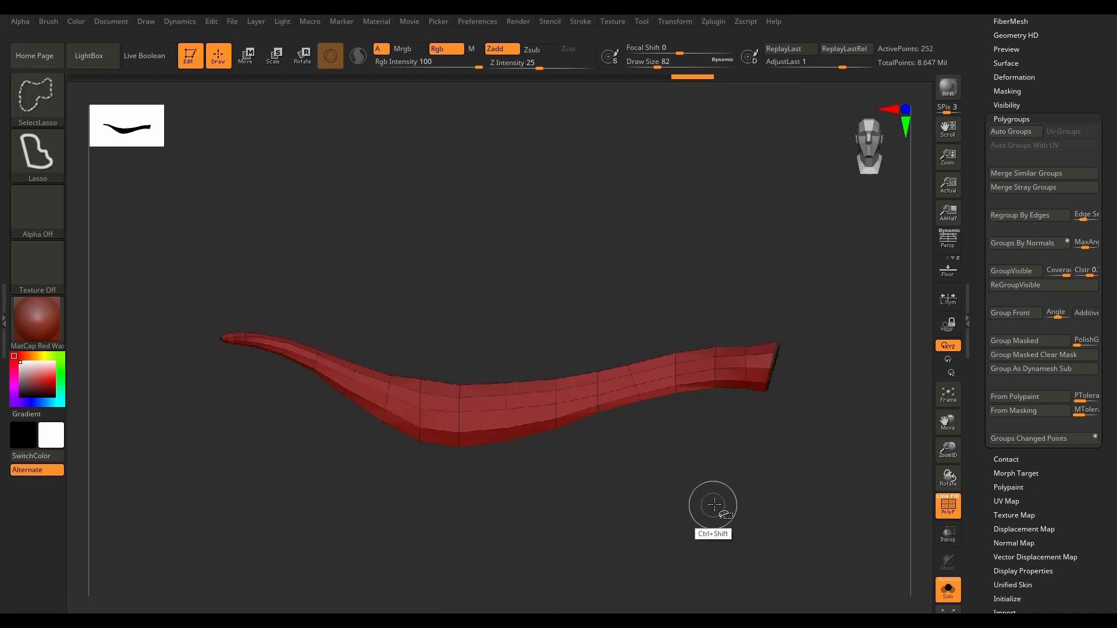
Step: Isolate the section at the mesh's wide end, assign it a new polygroup, and show the whole mesh again
mouse_move(721, 508)
ctrl+shift+mouse_down()
mouse_move(600, 431)
mouse_move(668, 292)
mouse_move(758, 345)
mouse_move(743, 419)
mouse_move(677, 539)
ctrl+shift+mouse_up()
ctrl+shift+click(687, 530)
mouse_move(861, 342)
ctrl+shift+mouse_down()
mouse_move(756, 257)
mouse_move(621, 348)
mouse_move(723, 489)
mouse_move(798, 524)
ctrl+shift+mouse_up()
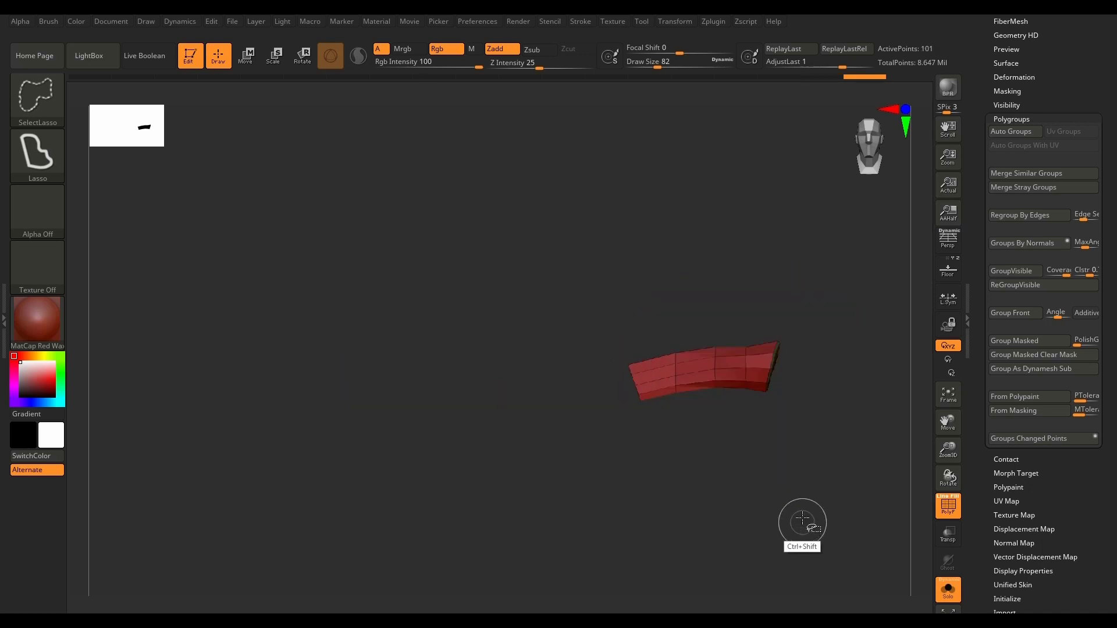
ctrl+shift+click(823, 407)
mouse_move(835, 322)
ctrl+shift+mouse_down()
mouse_move(794, 289)
mouse_move(586, 333)
mouse_move(833, 460)
ctrl+shift+mouse_up()
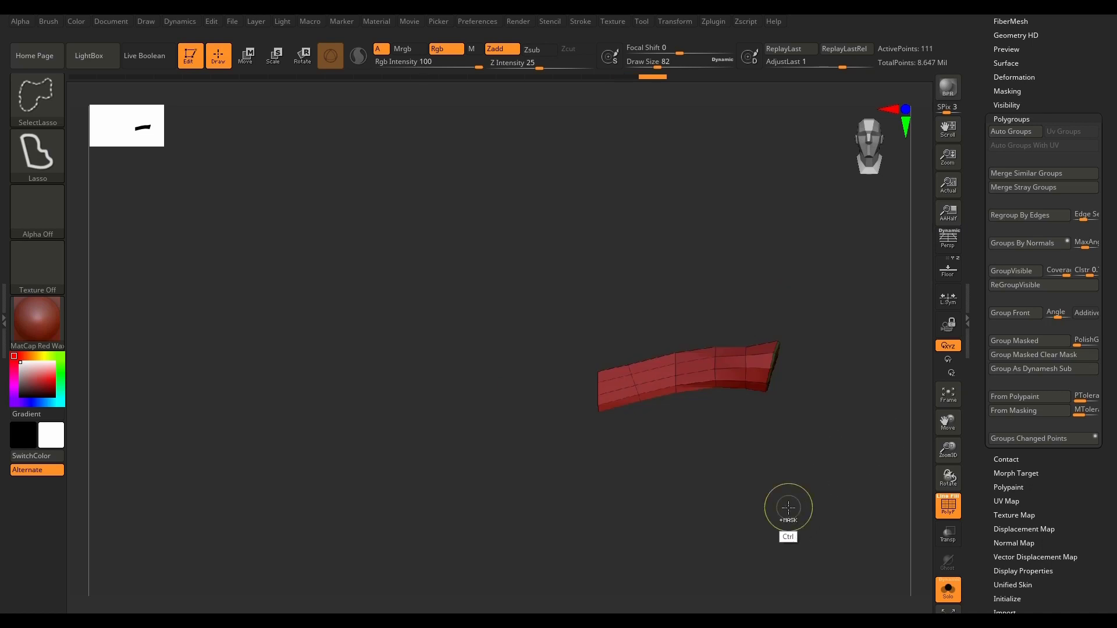
click(1039, 286)
drag(772, 481, 696, 531)
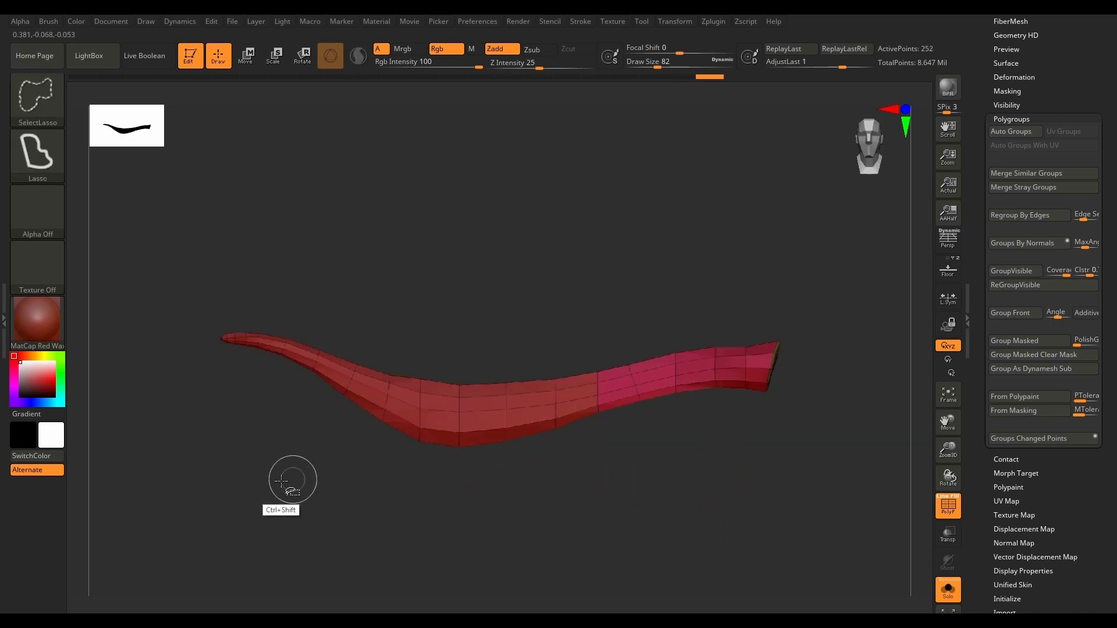
Step: Isolate the tapered section at the narrow end, regroup it as its own polygroup, and restore the full mesh
mouse_move(232, 480)
ctrl+shift+mouse_down()
mouse_move(164, 267)
mouse_move(410, 274)
mouse_move(391, 523)
ctrl+shift+mouse_up()
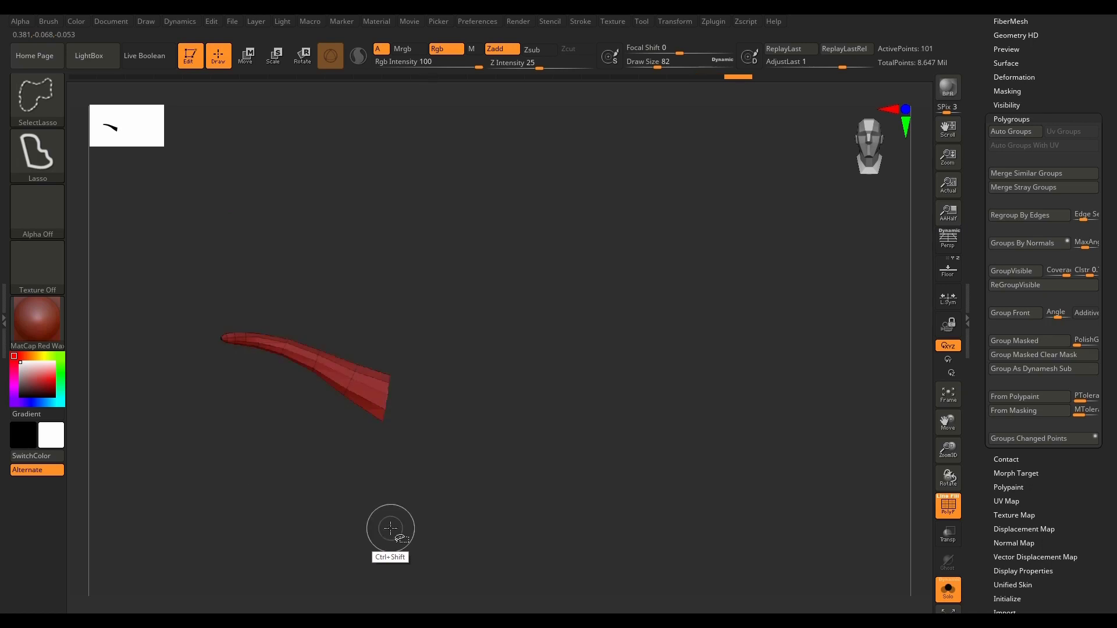
click(1043, 291)
ctrl+shift+click(700, 551)
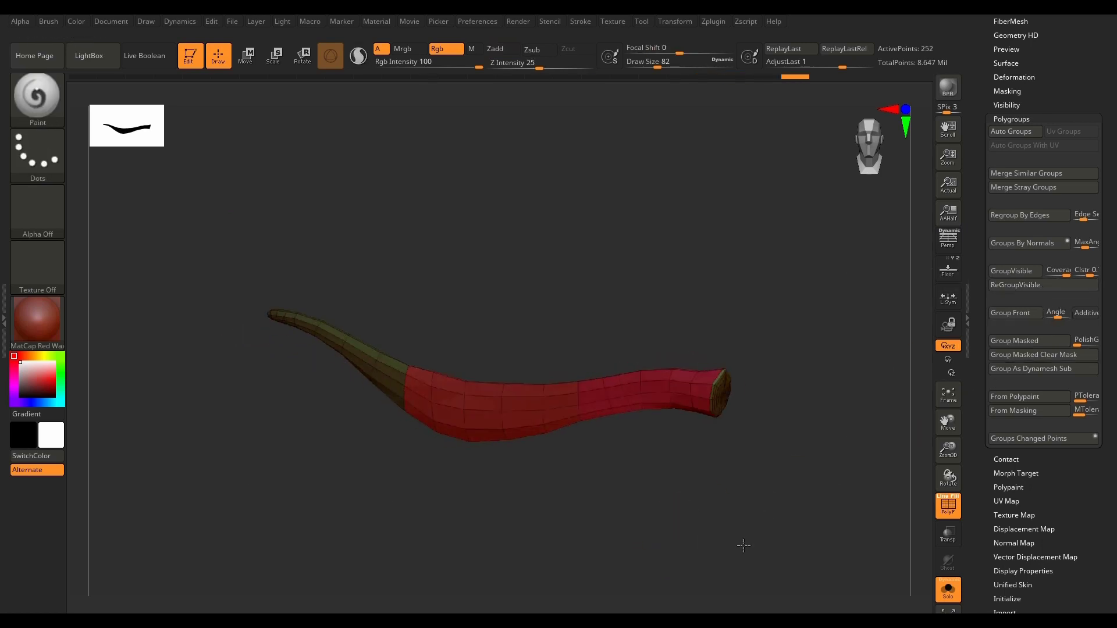
drag(743, 545, 547, 463)
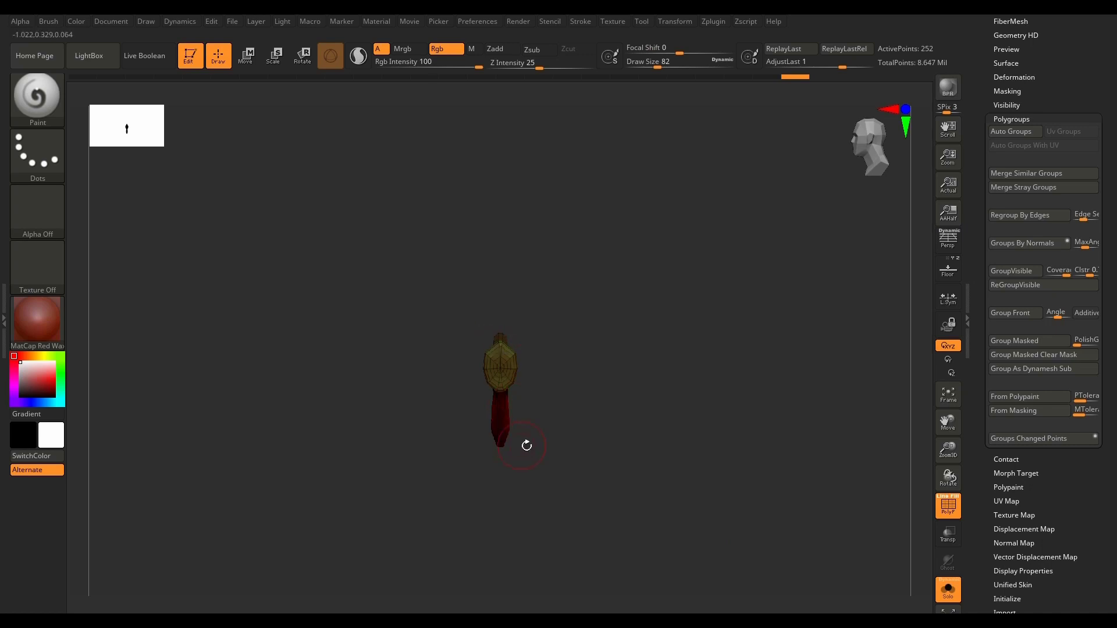
Step: Dock the Zplugin palette in the tray and set UV Master to unwrap by Polygroups with Symmetry off
scroll(516, 379, up, 3)
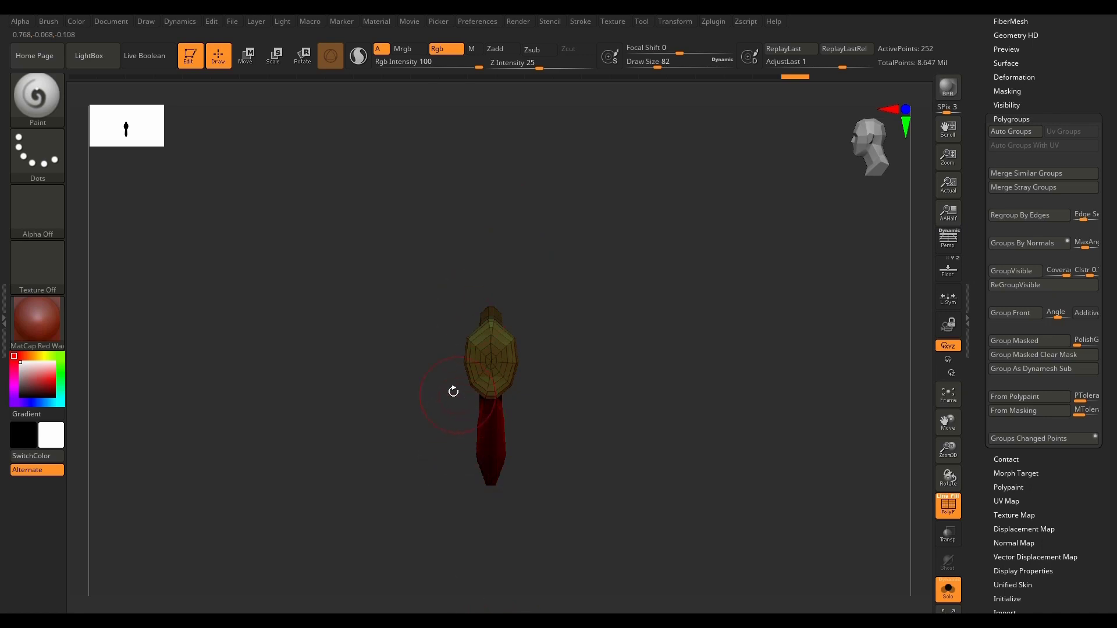
click(5, 314)
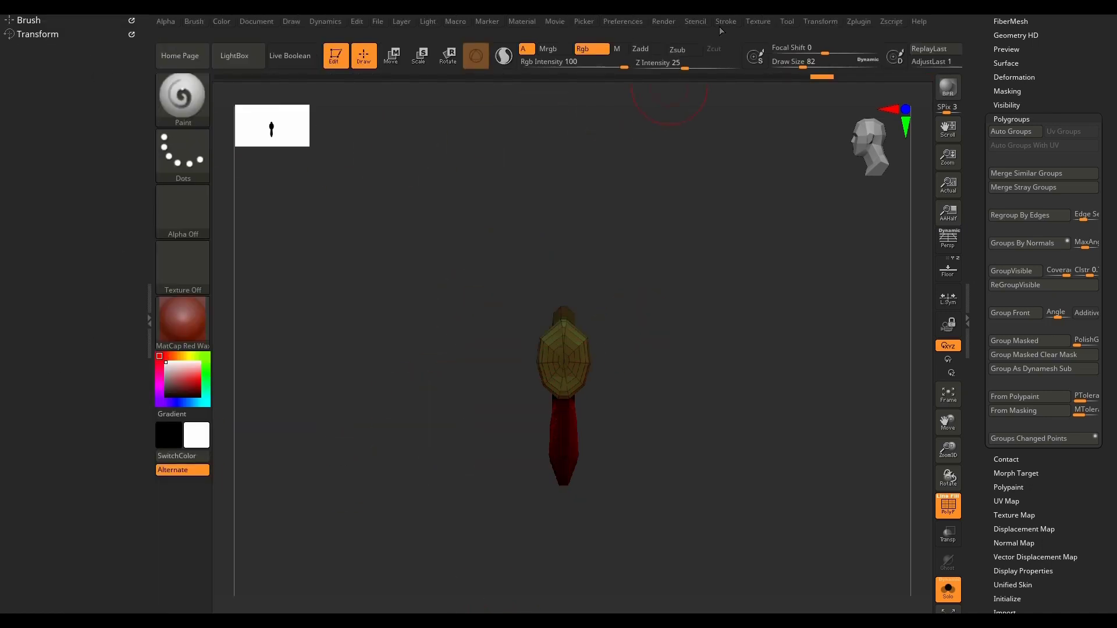
click(859, 21)
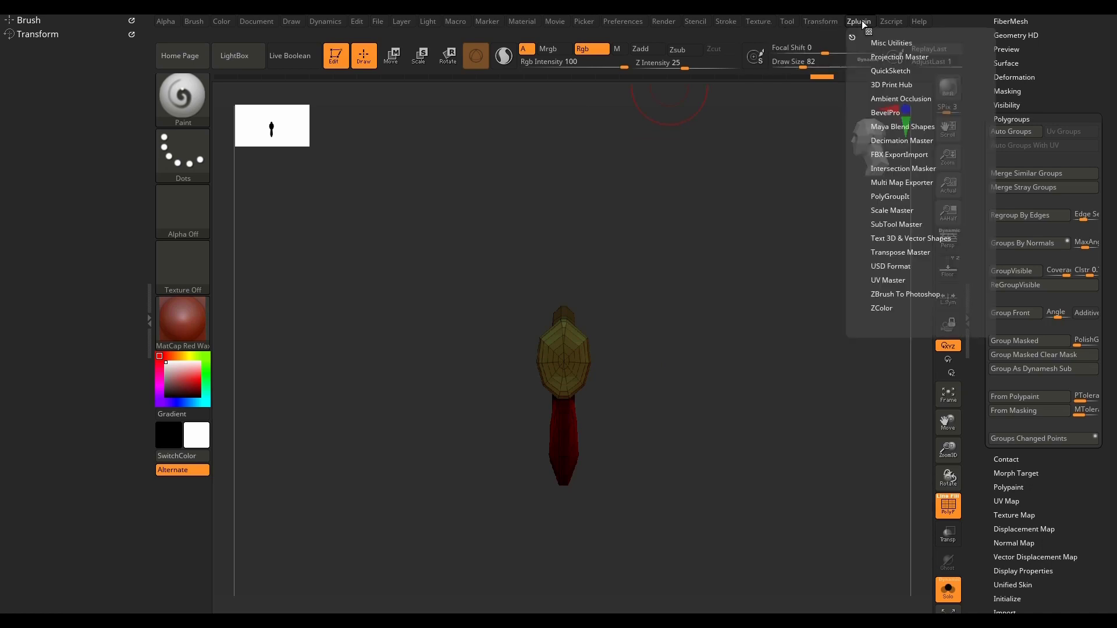
drag(853, 33, 82, 198)
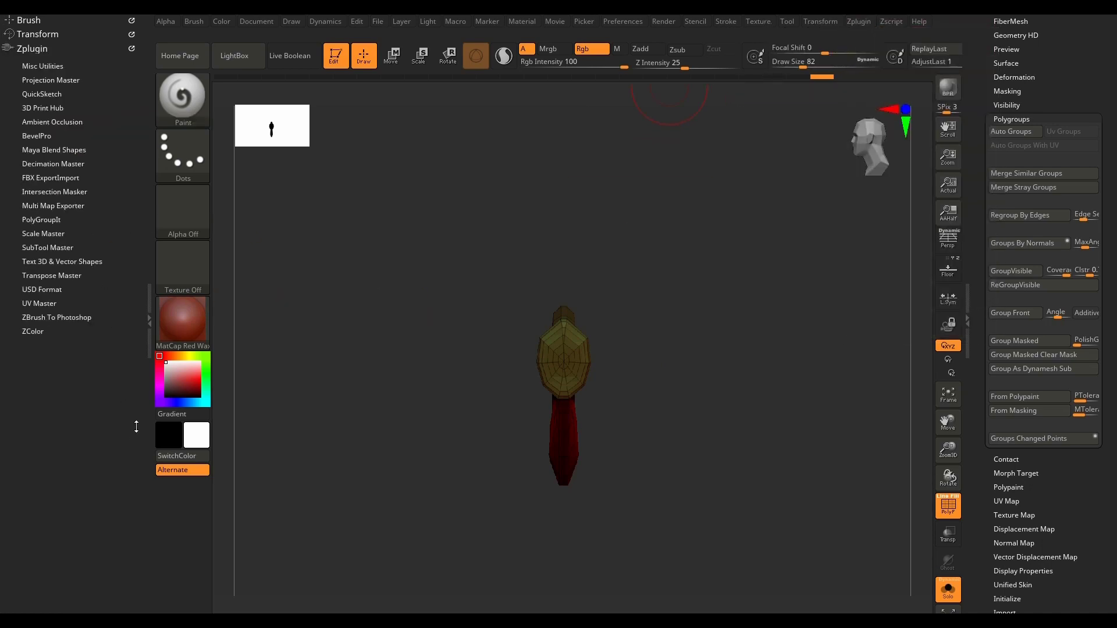
click(40, 303)
click(53, 362)
click(103, 358)
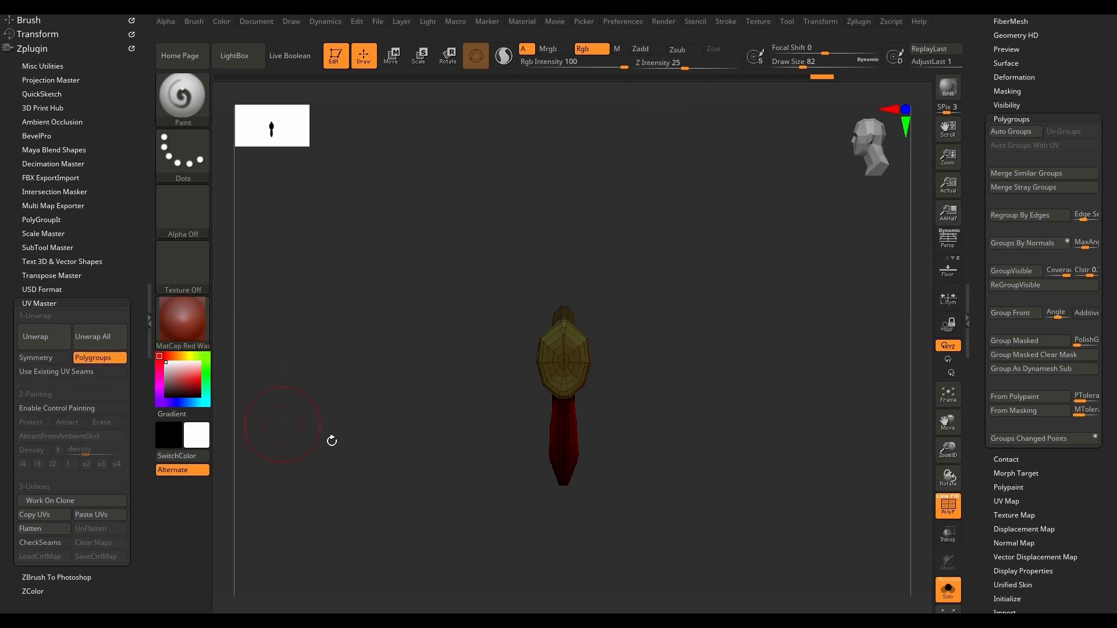
click(150, 318)
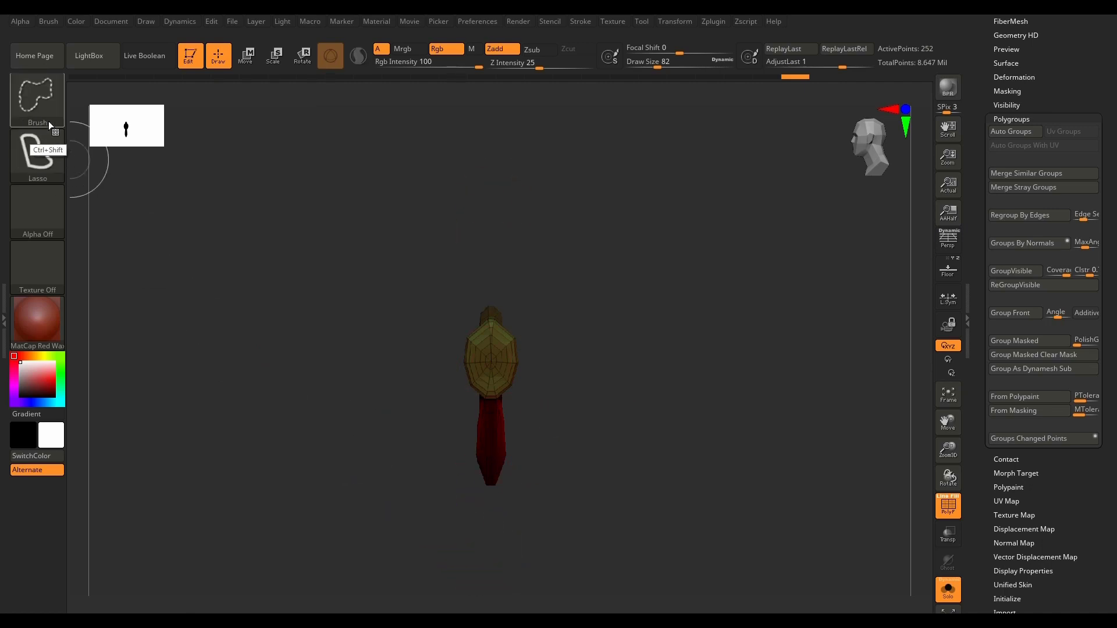
Step: Switch the selection brush to SelectRect and hide one lengthwise half of the mesh
ctrl+shift+click(36, 113)
ctrl+shift+click(33, 92)
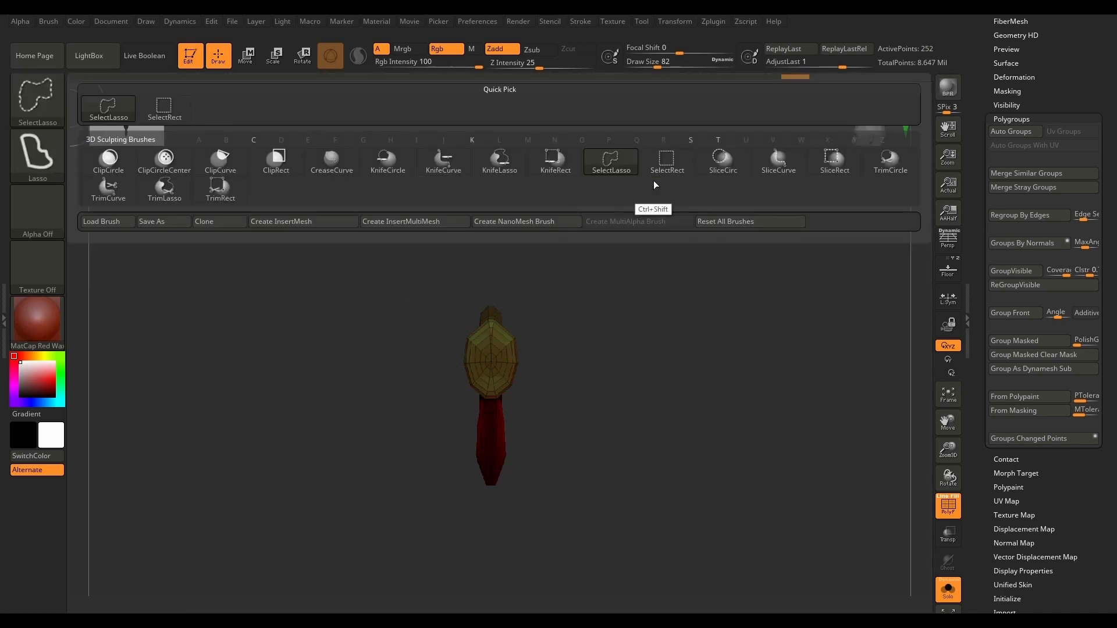
ctrl+shift+click(664, 169)
mouse_move(686, 176)
ctrl+shift+mouse_down()
mouse_move(609, 247)
mouse_move(536, 517)
mouse_move(487, 561)
ctrl+shift+mouse_up()
mouse_move(599, 486)
mouse_down()
mouse_move(579, 506)
mouse_move(605, 488)
mouse_up()
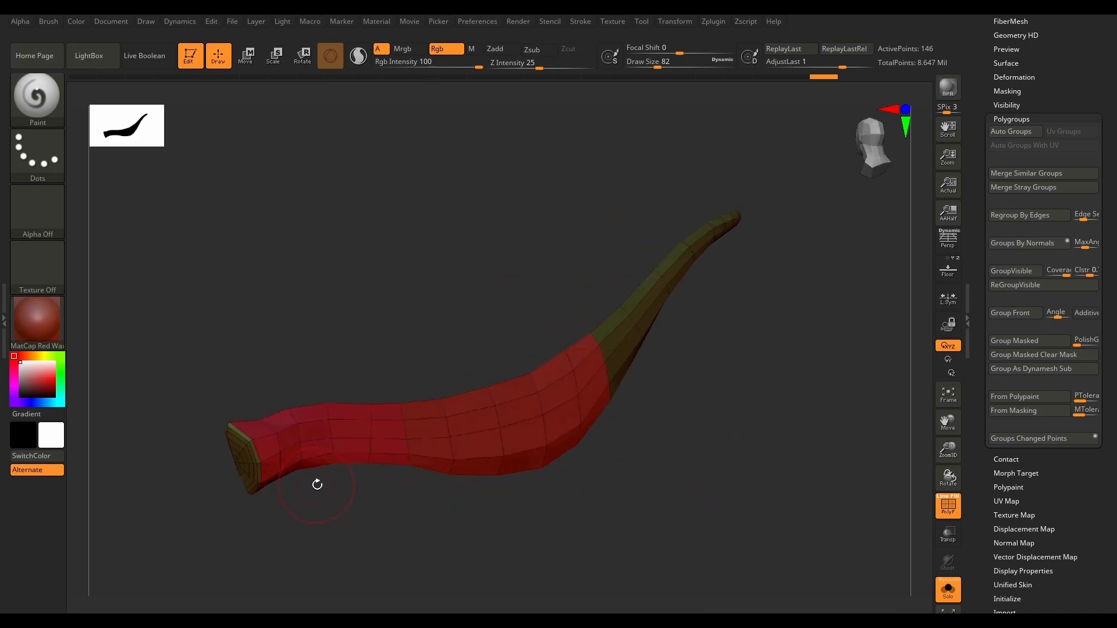
key(ctrl+shift)
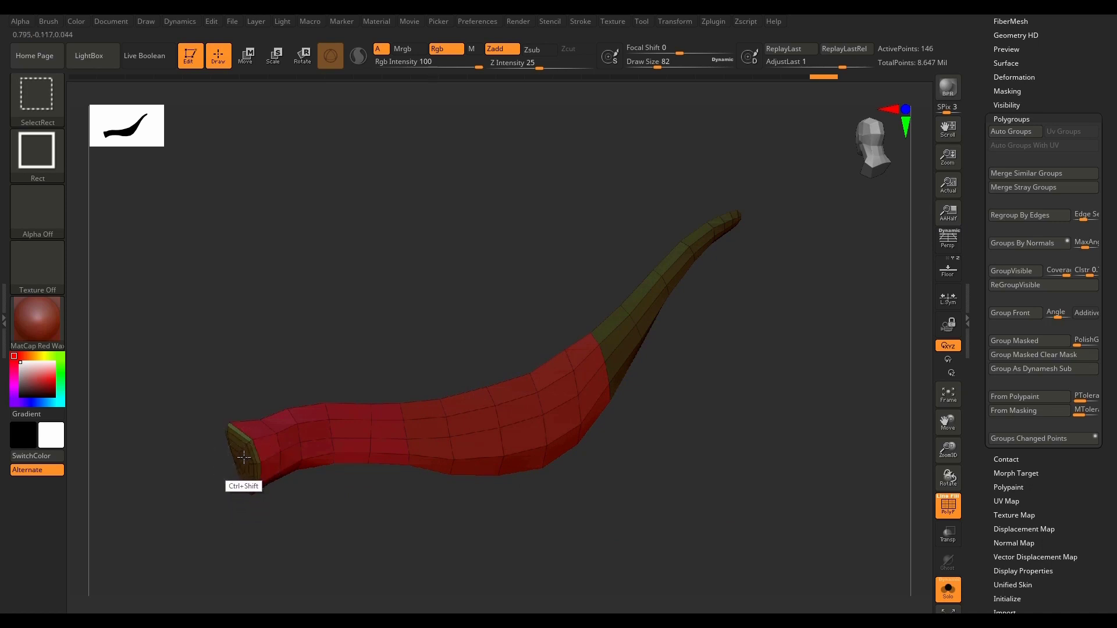
Step: Hide the cap polygroups at the wide end and at the narrow tip of the remaining half
ctrl+shift+click(243, 458)
mouse_move(774, 359)
mouse_down()
mouse_move(666, 389)
mouse_move(713, 418)
mouse_move(713, 349)
mouse_up()
key(ctrl+shift)
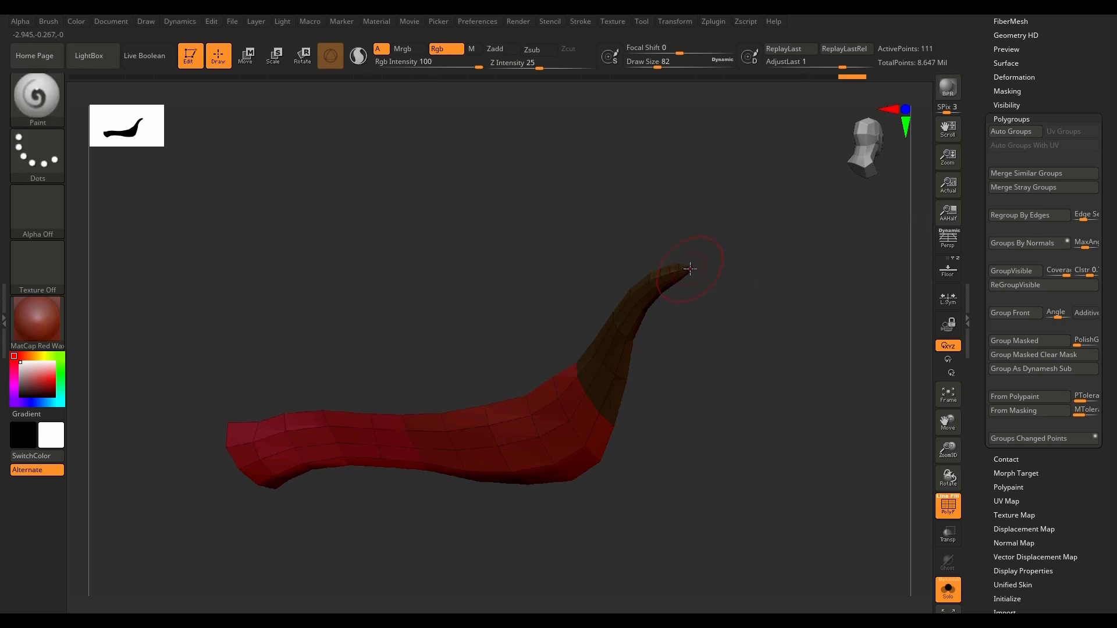
scroll(691, 269, up, 5)
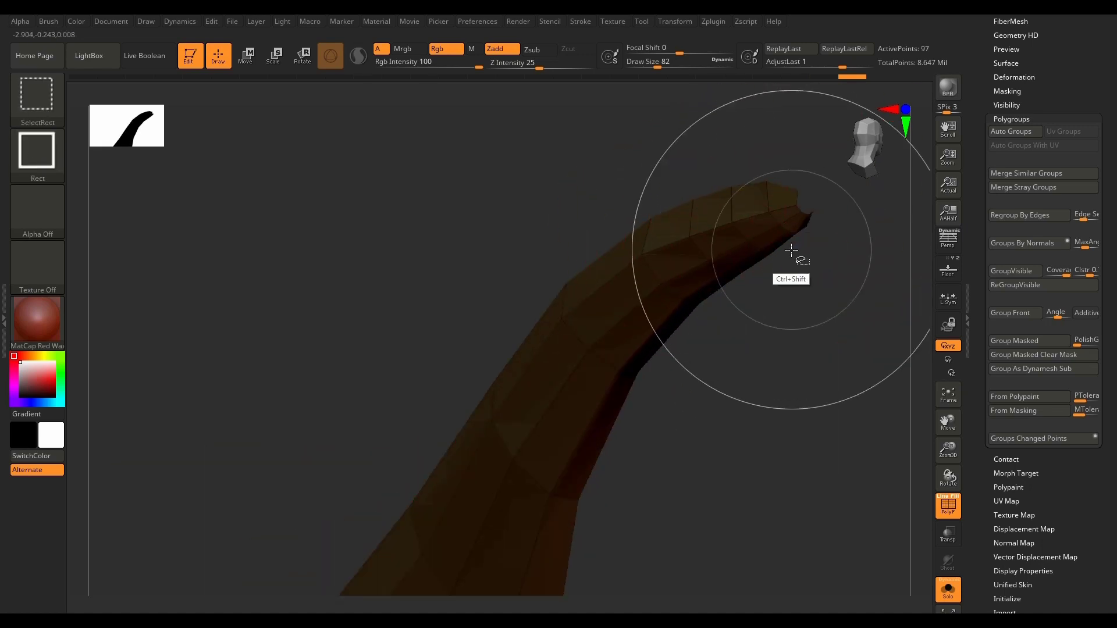
ctrl+shift+click(802, 217)
key(f)
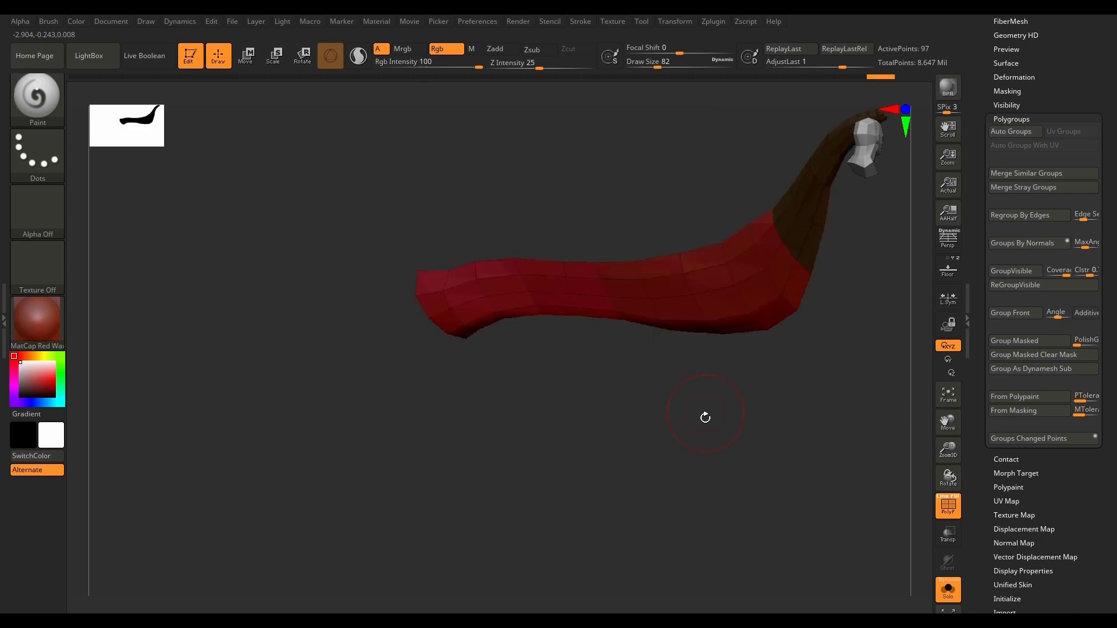
Step: Regroup the visible half's sections into new polygroups and bring back the whole mesh
drag(698, 465, 664, 442)
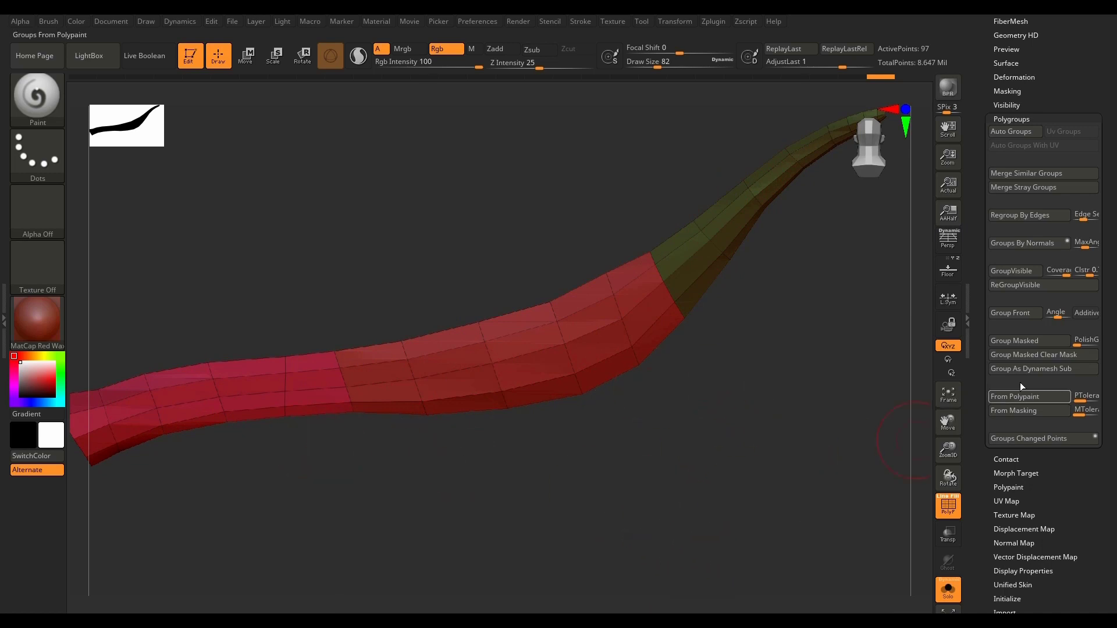
click(1030, 285)
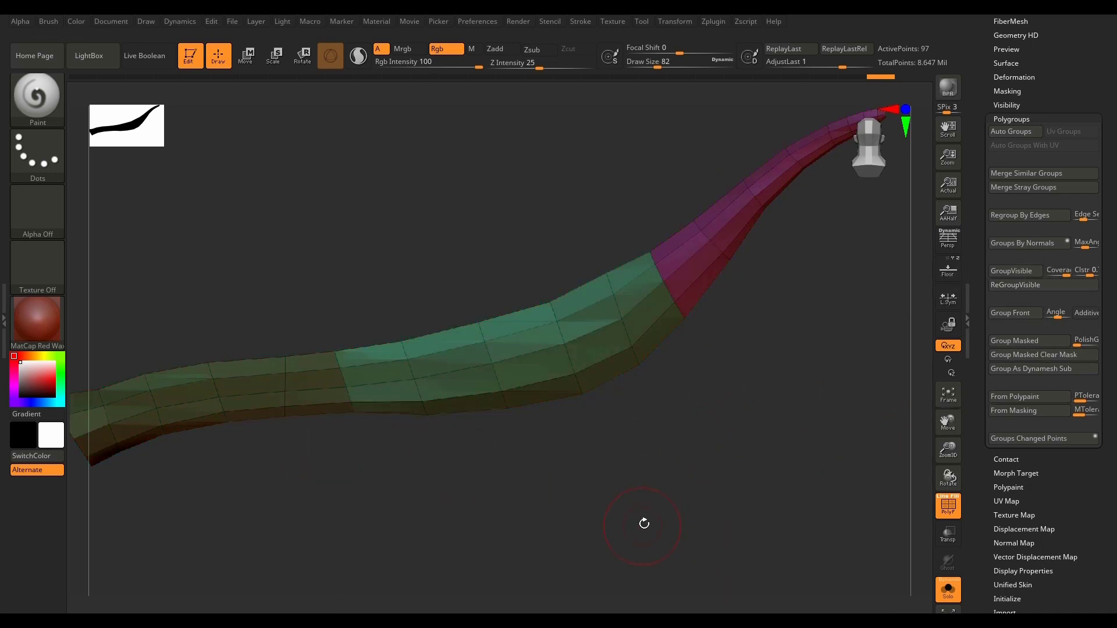
drag(684, 483, 750, 352)
alt+drag(718, 504, 406, 518)
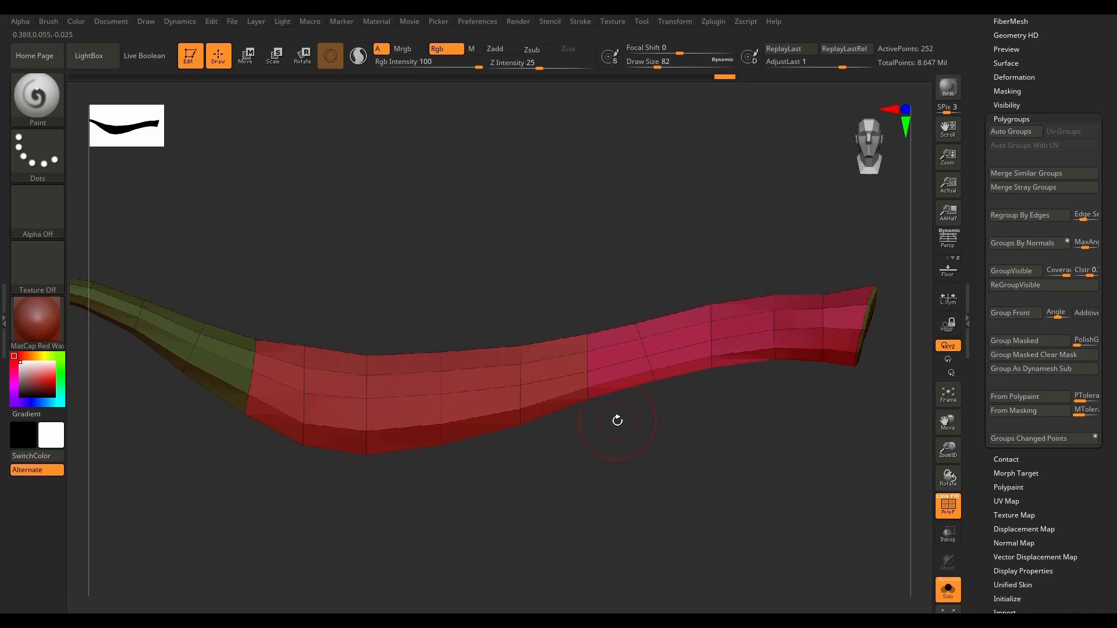
Step: Select the subtool PM3D_Plane3D_33 in the Lowpoly folder and frame it in the view
scroll(1096, 295, up, 10)
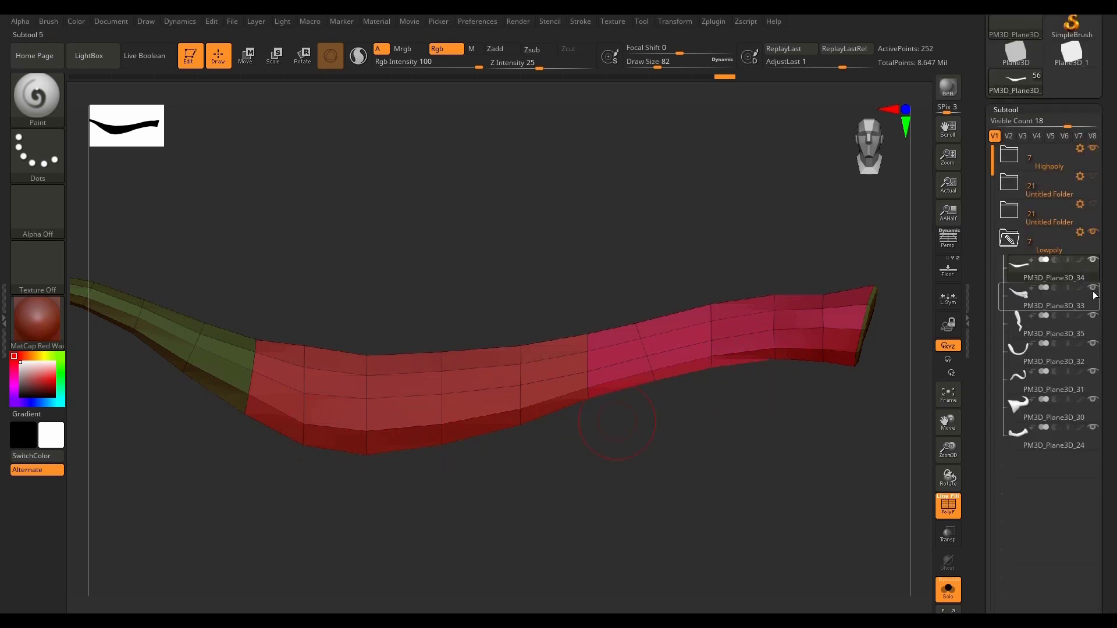
click(1024, 297)
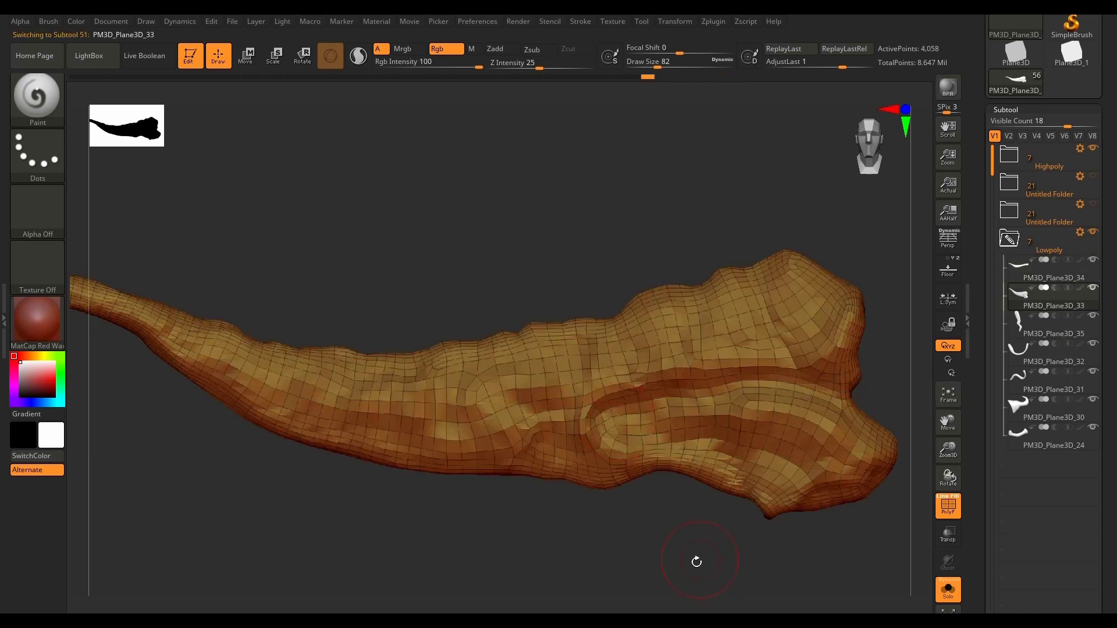
key(f)
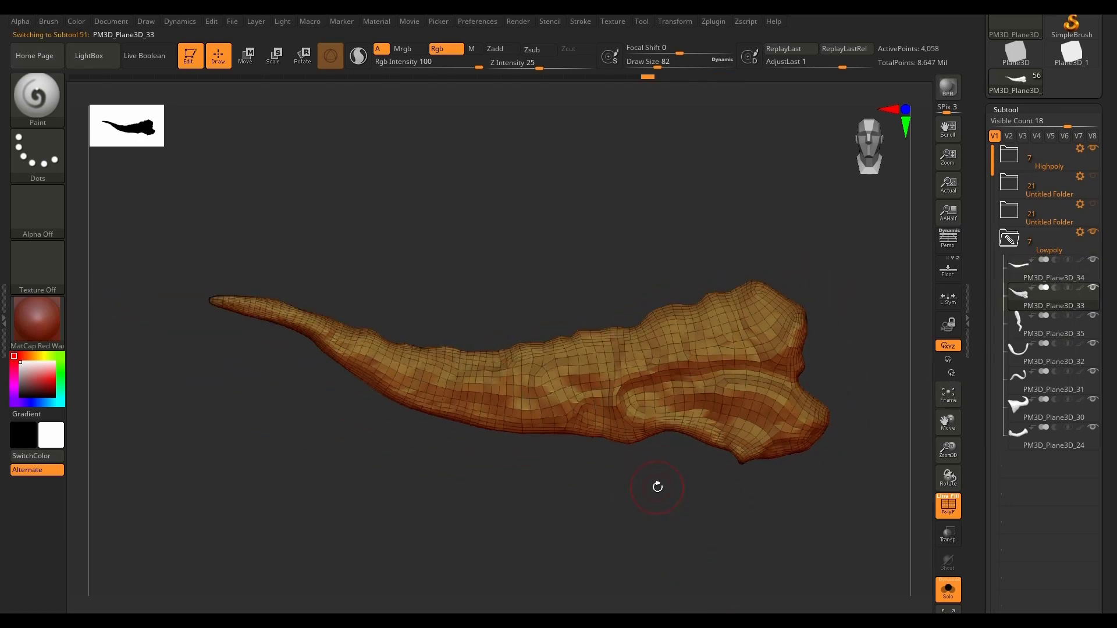
drag(842, 345, 740, 476)
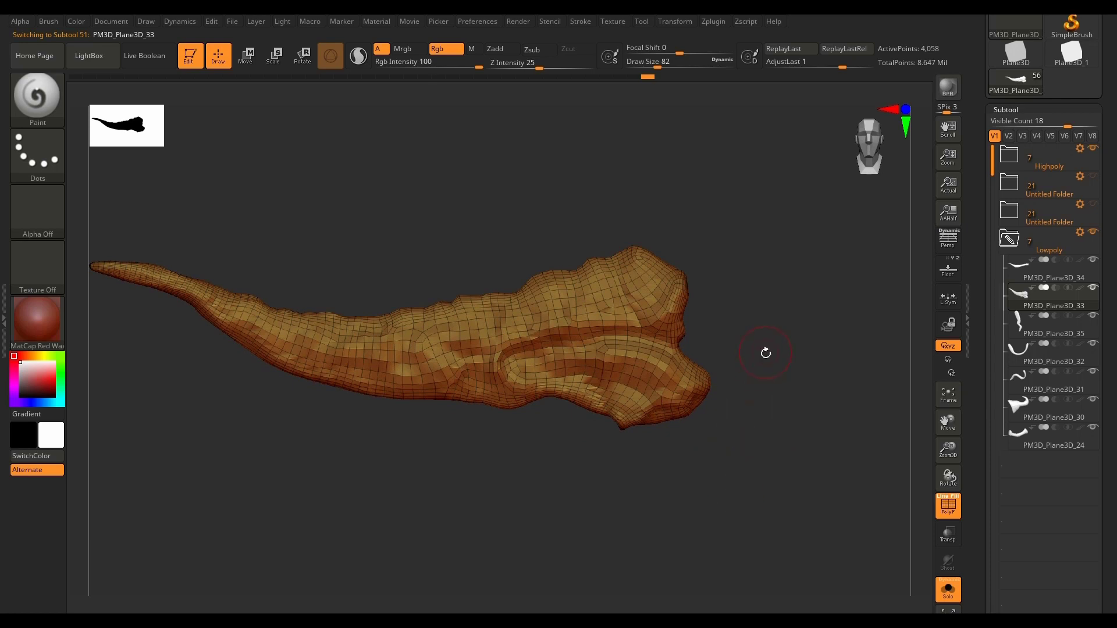
Step: Switch to SelectLasso, isolate the mesh's wide end, give it its own polygroup, and show the full mesh
ctrl+shift+click(38, 104)
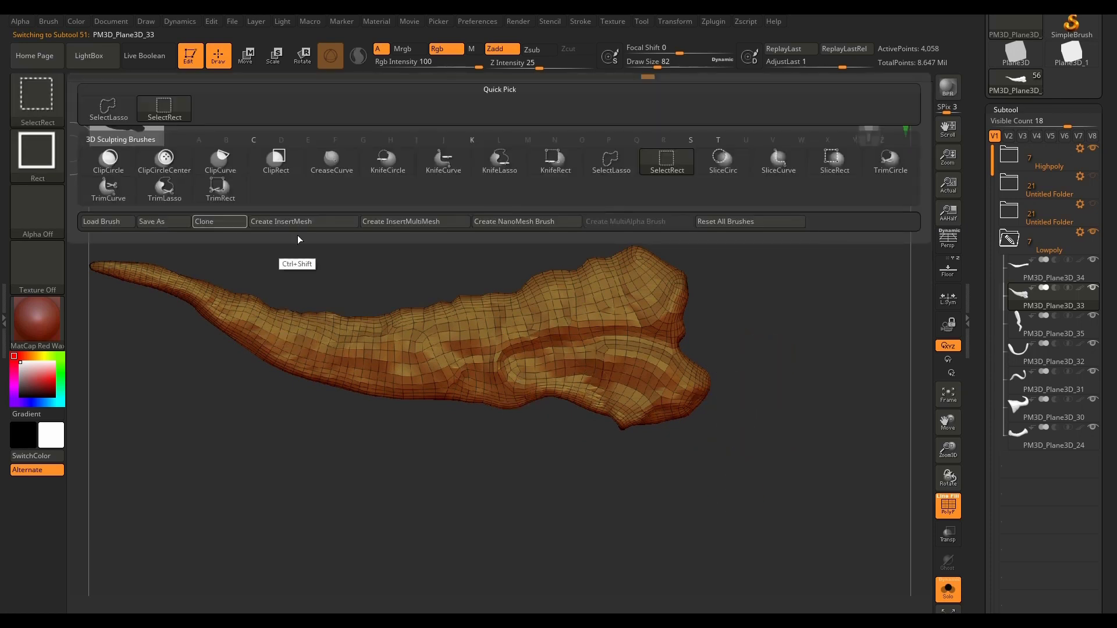
ctrl+shift+click(614, 161)
mouse_move(746, 204)
ctrl+shift+mouse_down()
mouse_move(614, 149)
mouse_move(564, 218)
mouse_move(587, 384)
mouse_move(623, 494)
mouse_move(757, 477)
mouse_move(711, 517)
mouse_move(674, 529)
mouse_move(731, 506)
mouse_move(728, 479)
ctrl+shift+mouse_up()
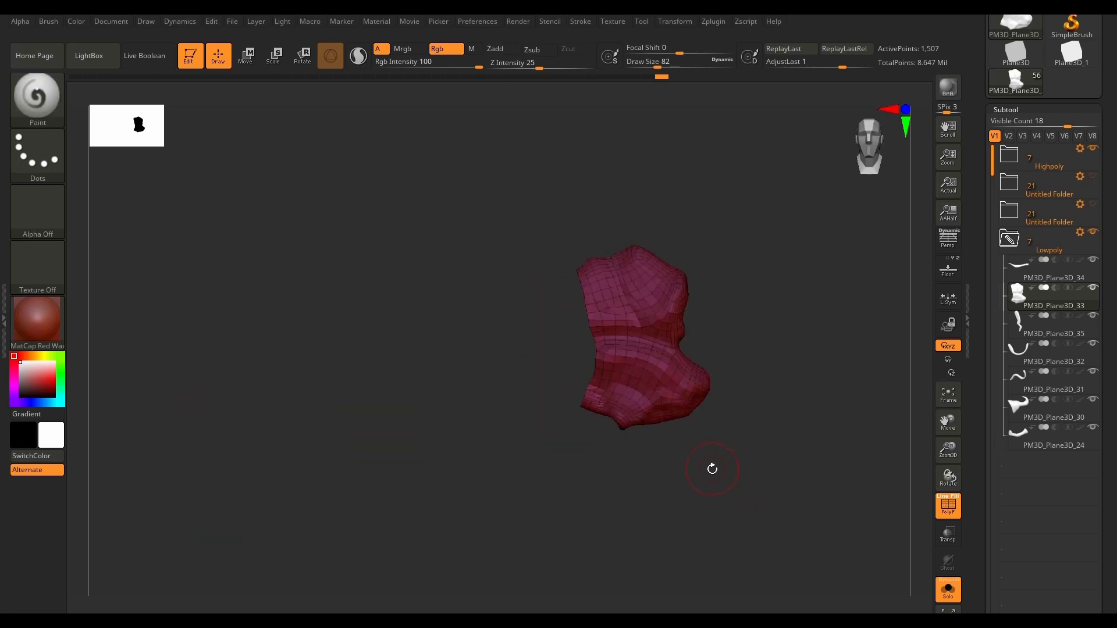
ctrl+shift+click(653, 549)
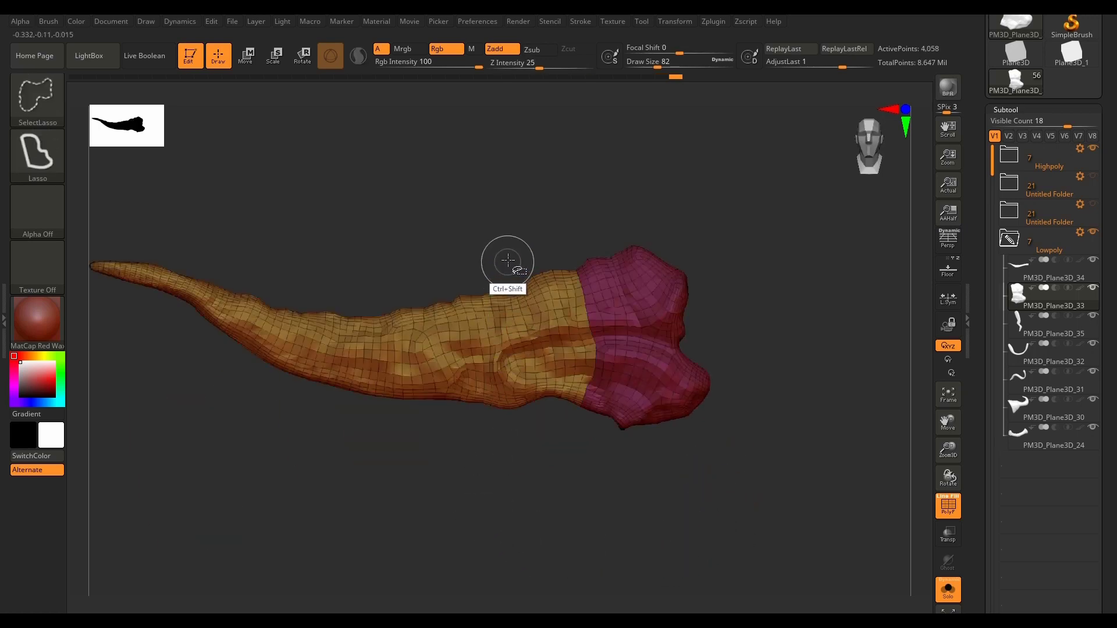
Step: Isolate one band at the middle and another nearer the tip, assign each its own polygroup, and restore the mesh
mouse_move(509, 262)
ctrl+shift+mouse_down()
mouse_move(507, 481)
mouse_move(413, 427)
mouse_move(417, 332)
ctrl+shift+mouse_up()
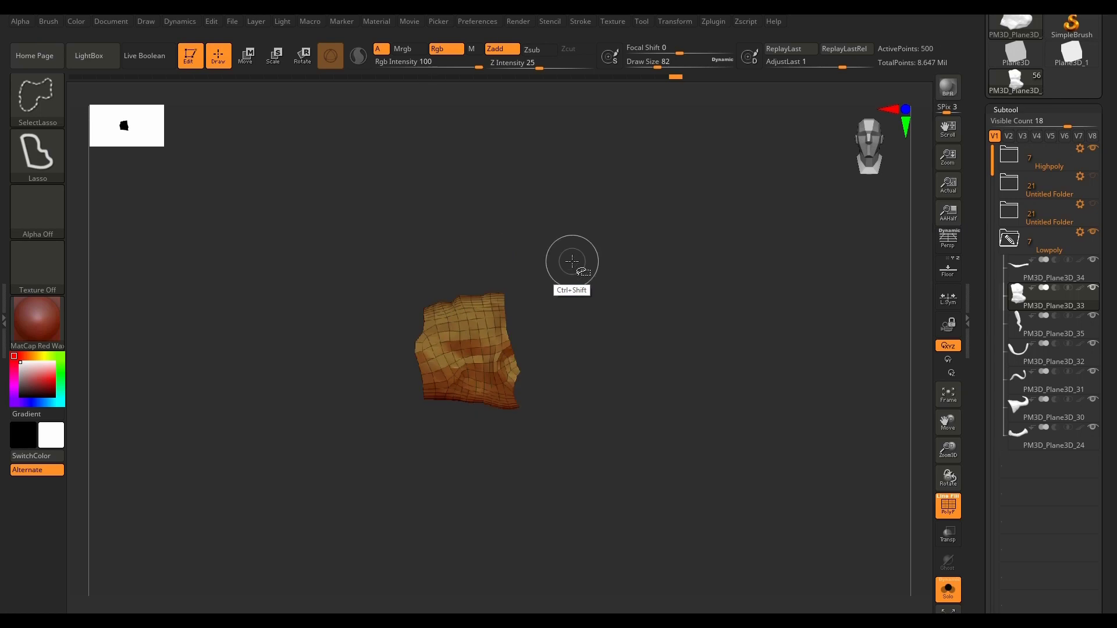
ctrl+shift+click(665, 504)
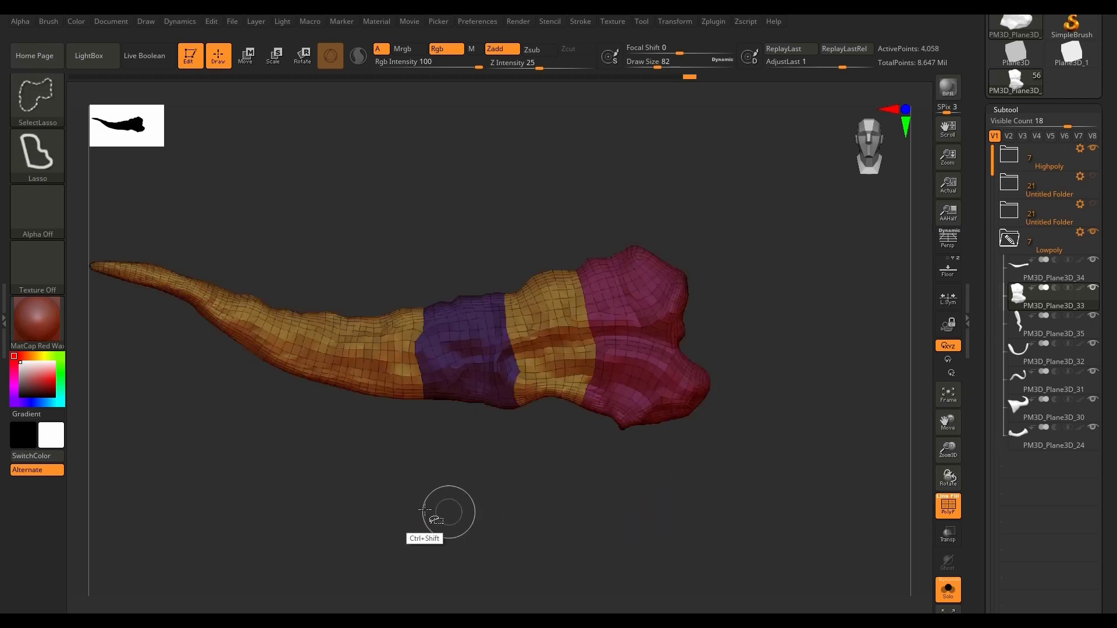
mouse_move(352, 275)
ctrl+shift+mouse_down()
mouse_move(308, 412)
mouse_move(230, 372)
mouse_move(322, 215)
ctrl+shift+mouse_up()
ctrl+shift+click(516, 524)
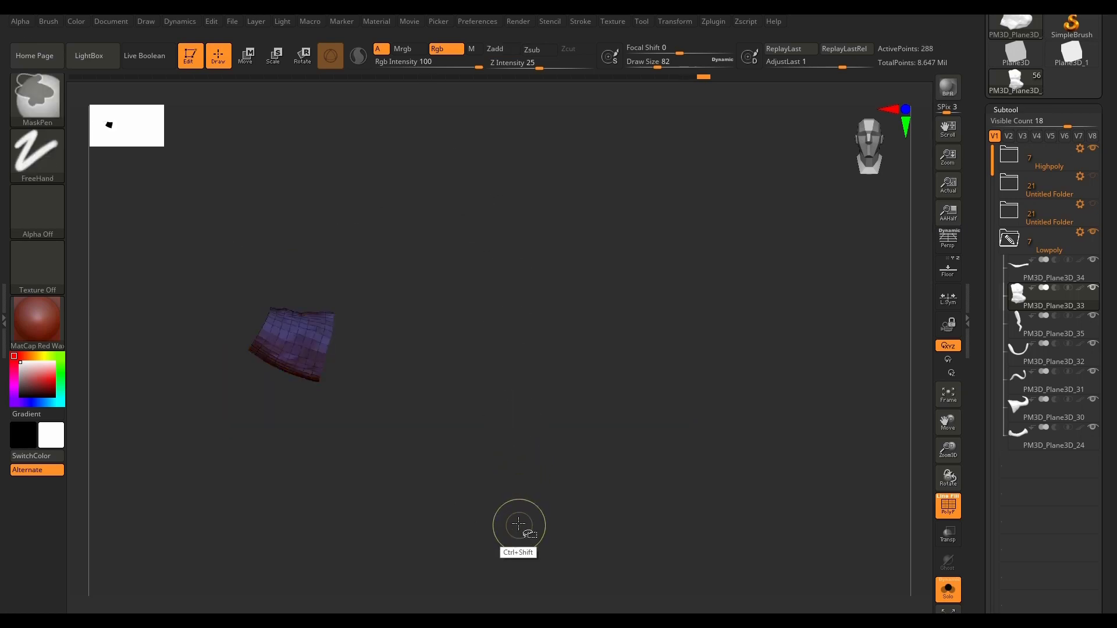
alt+drag(262, 439, 473, 463)
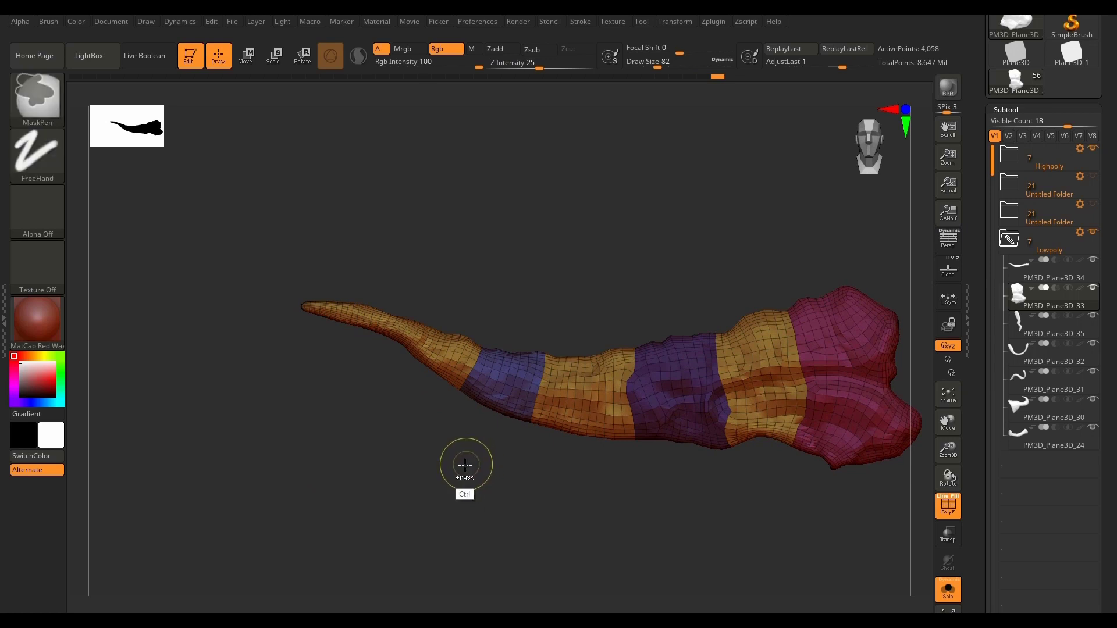
Step: Isolate the narrow tip section of PM3D_Plane3D_33, assign it its own polygroup, and restore the full mesh
mouse_move(349, 489)
ctrl+shift+mouse_down()
mouse_move(322, 149)
mouse_move(409, 280)
mouse_move(363, 444)
ctrl+shift+mouse_up()
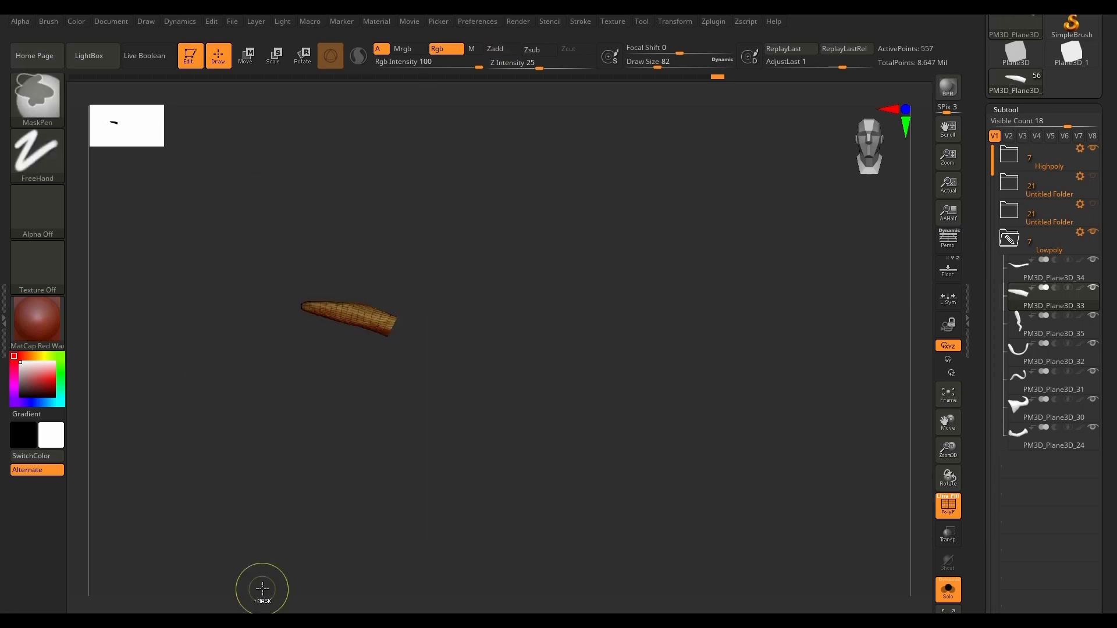
alt+right_drag(299, 308, 268, 316)
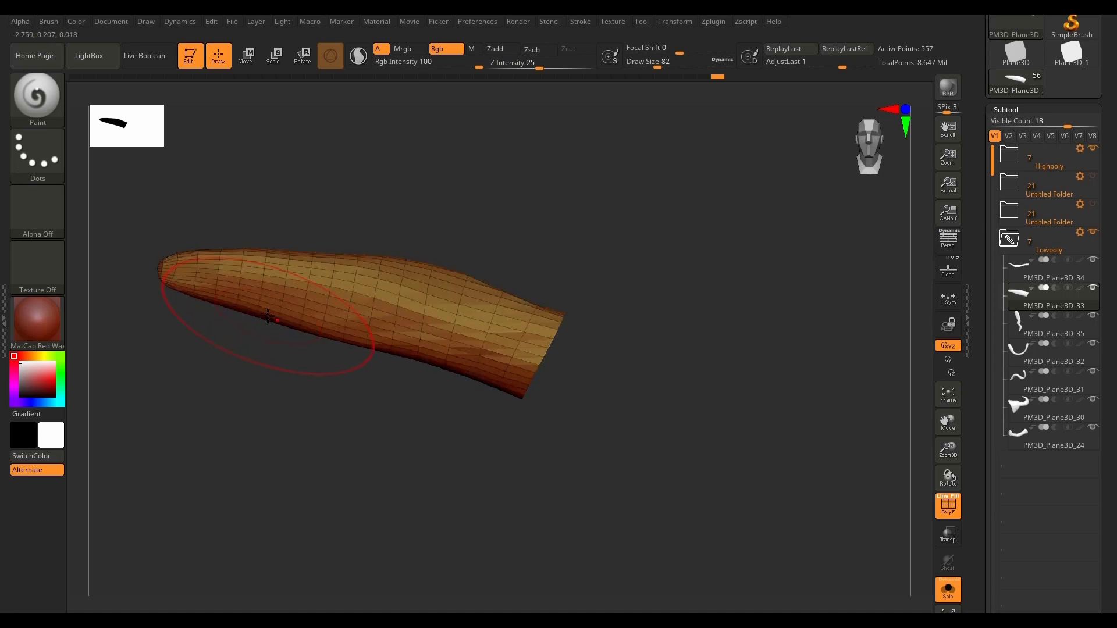
alt+right_drag(293, 356, 496, 440)
mouse_move(540, 482)
mouse_down()
mouse_move(586, 516)
mouse_move(552, 488)
mouse_up()
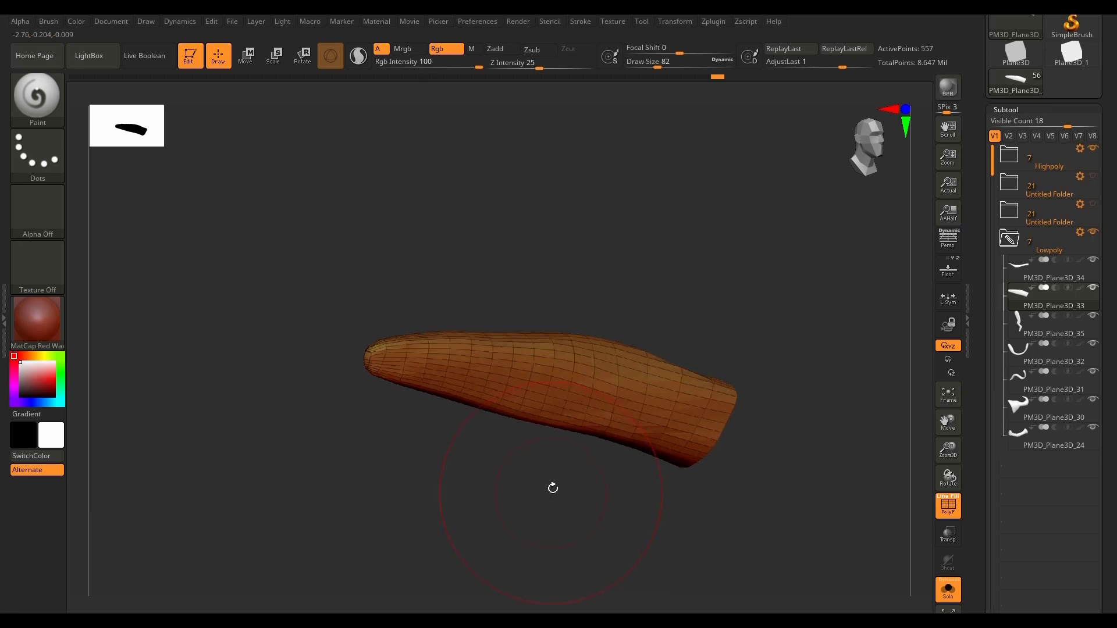
ctrl+click(546, 501)
ctrl+shift+click(552, 504)
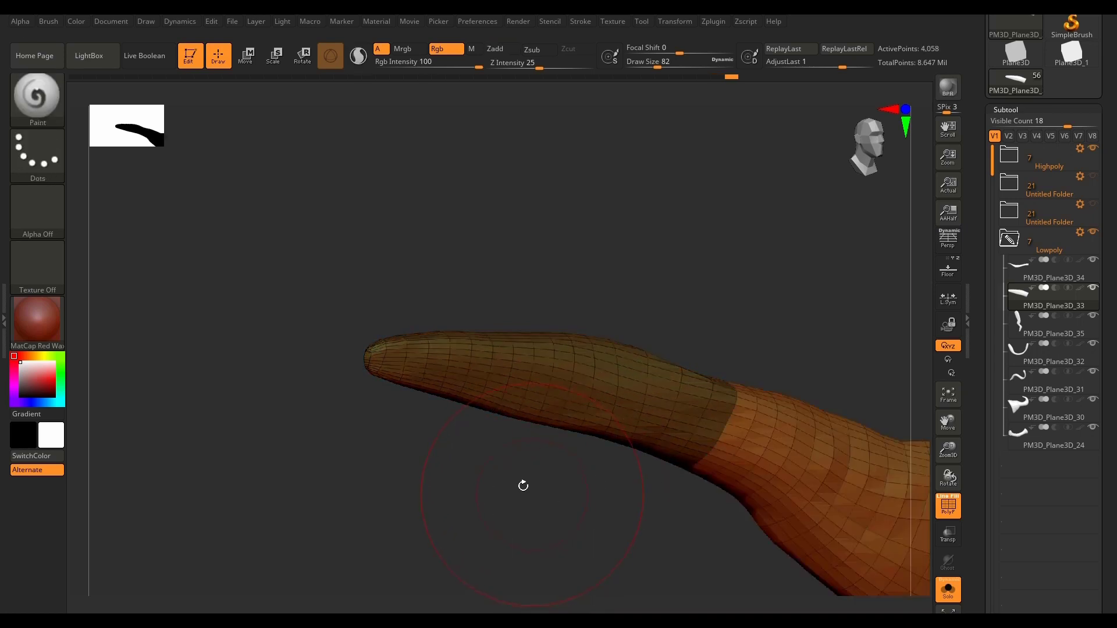
Step: Open the Highpoly folder, show subtool PM3D_Plane3D_18, and leave Solo mode so it overlays the low-poly tip
scroll(370, 355, up, 5)
mouse_move(383, 483)
mouse_down()
mouse_move(413, 492)
mouse_move(407, 501)
mouse_move(362, 335)
mouse_up()
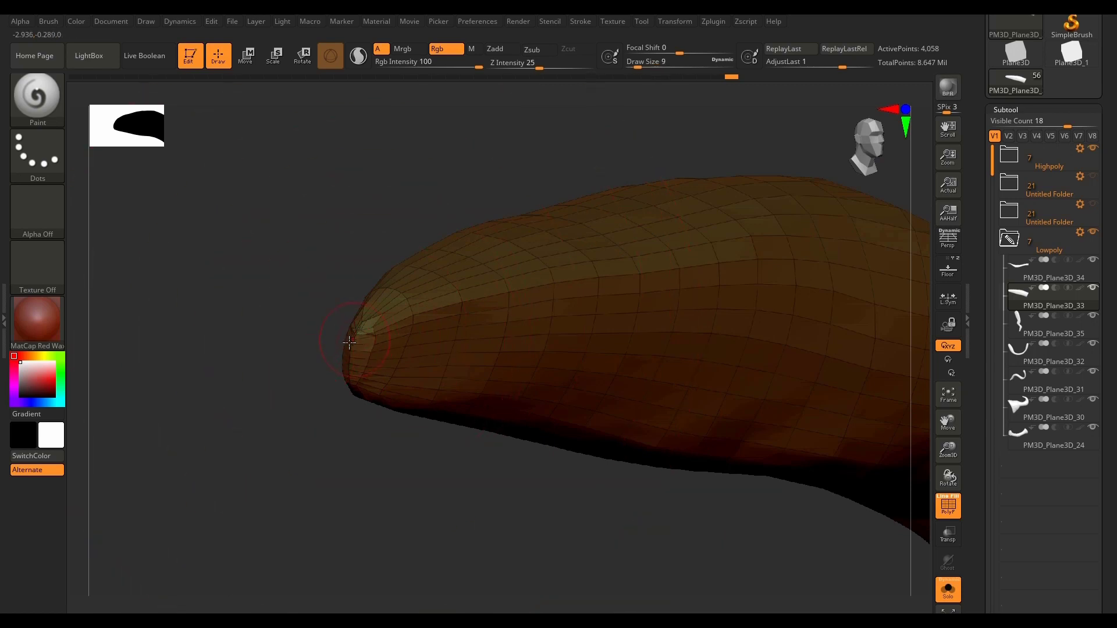
click(1010, 155)
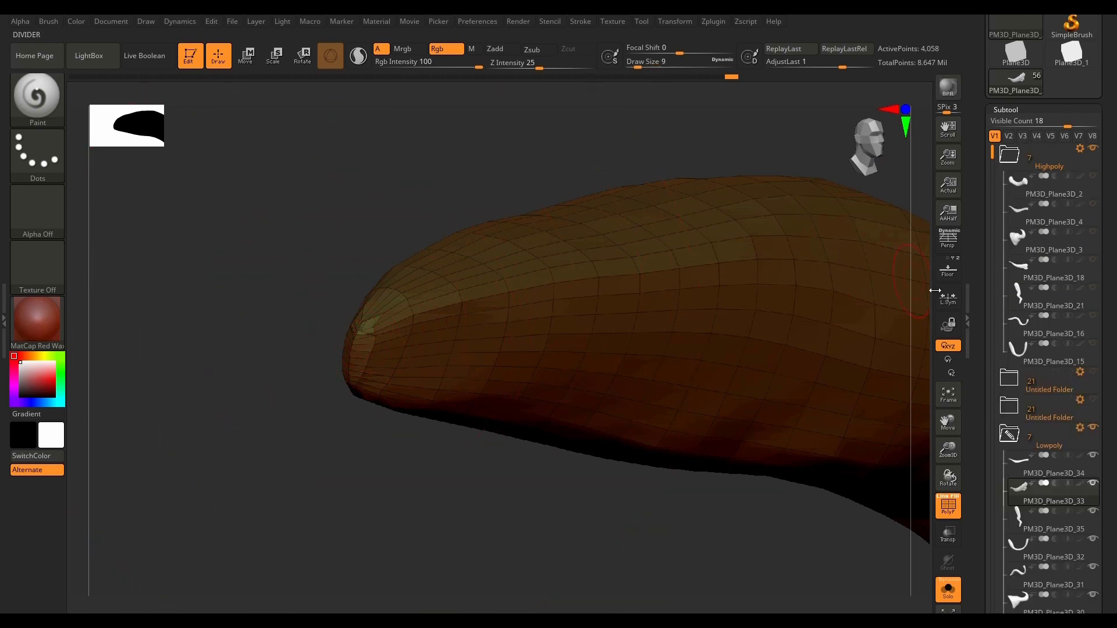
click(1094, 260)
click(951, 599)
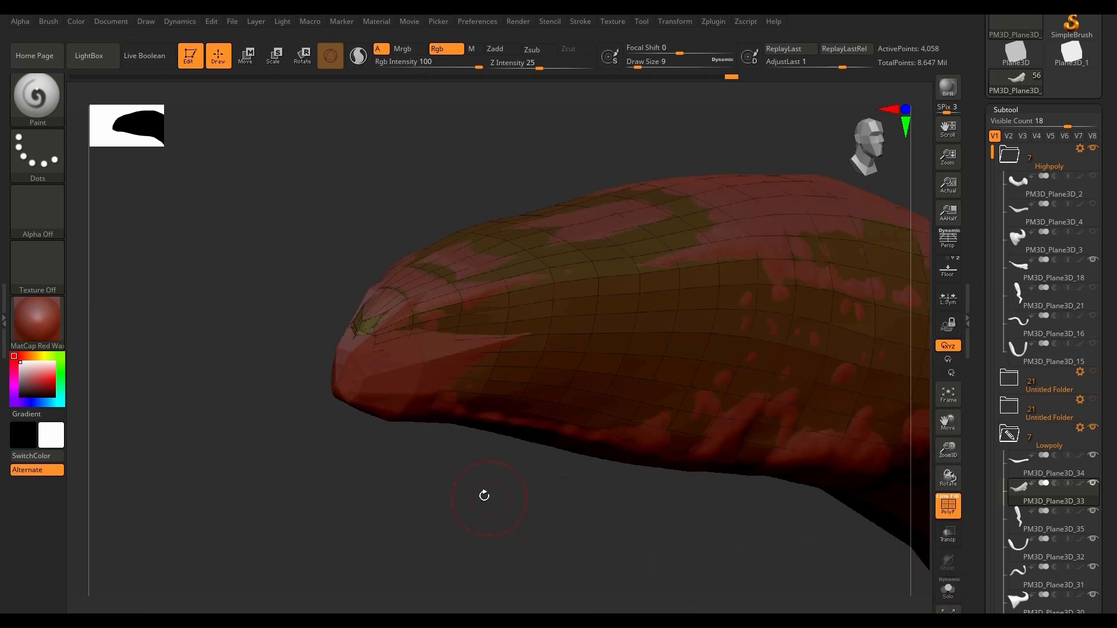
Step: Switch to the ZModeler brush and set its edge action to Extrude with Snap To Surface
click(37, 101)
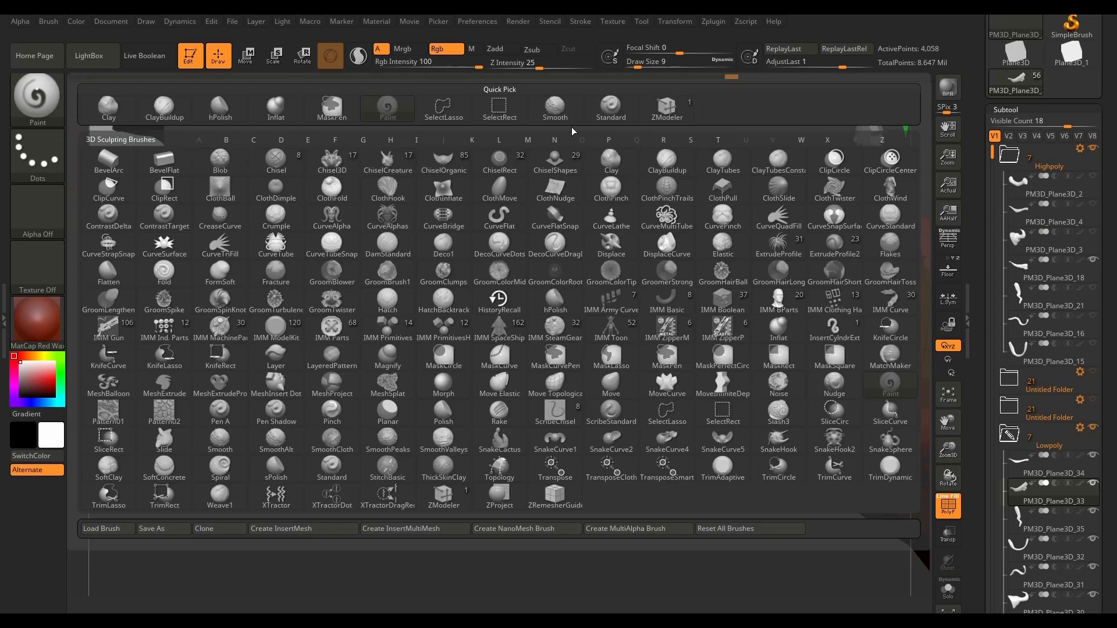
click(669, 112)
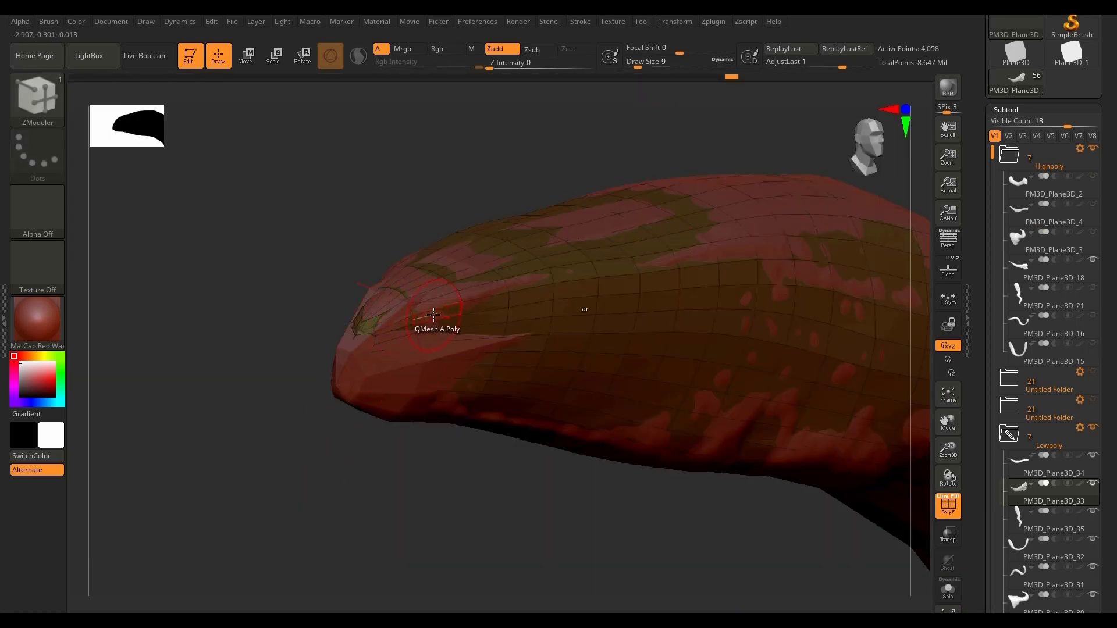
key(space)
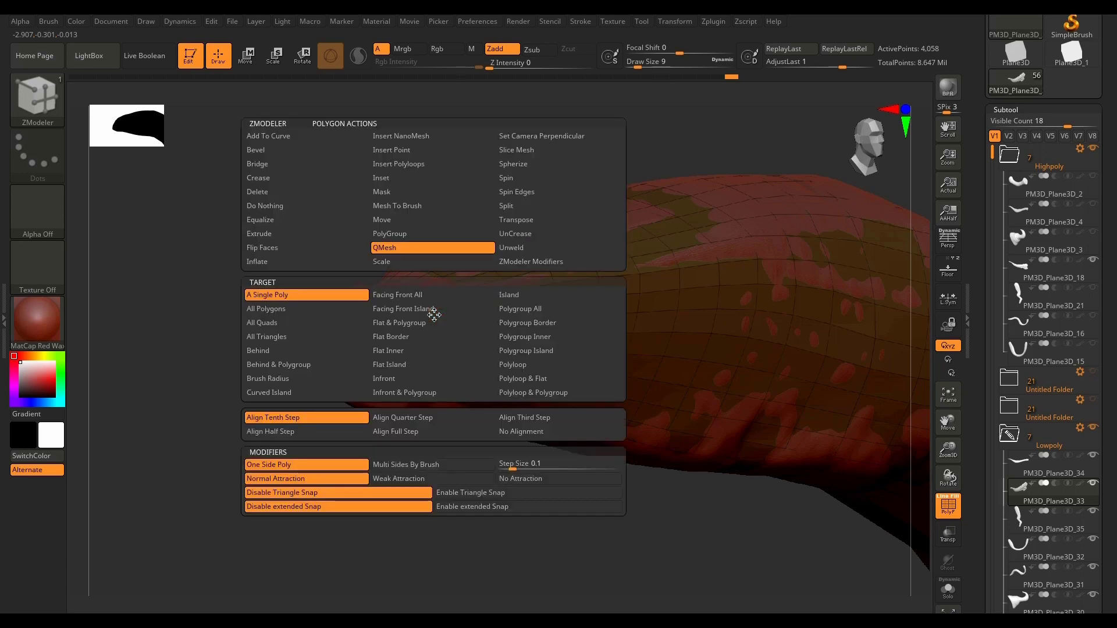
click(294, 409)
key(shift)
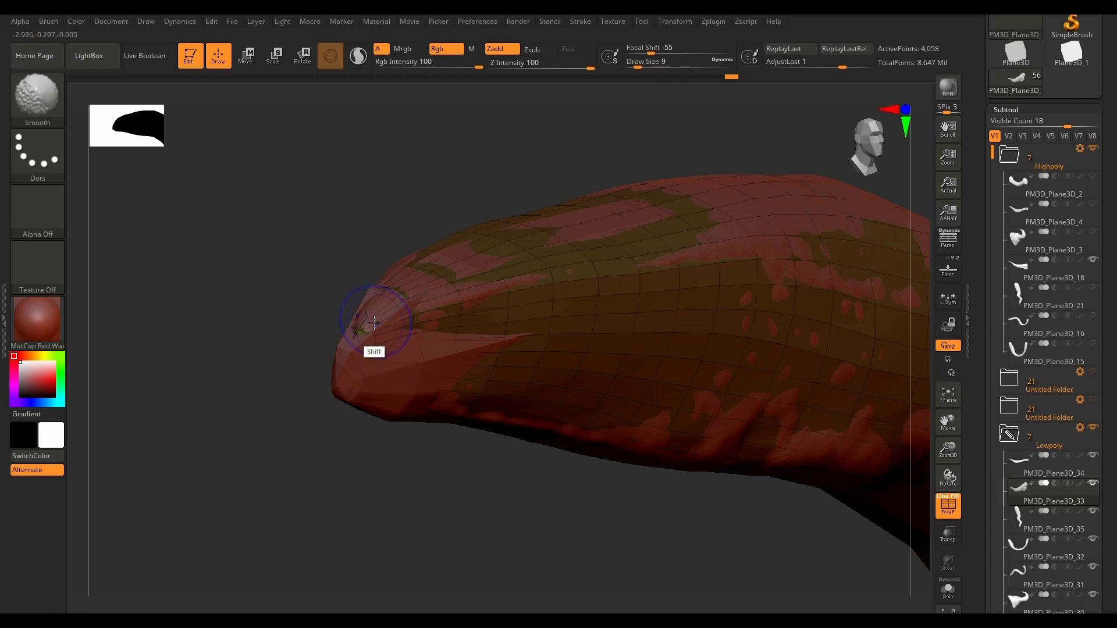
mouse_move(416, 466)
mouse_down()
mouse_move(418, 486)
mouse_move(414, 476)
mouse_up()
key(ctrl)
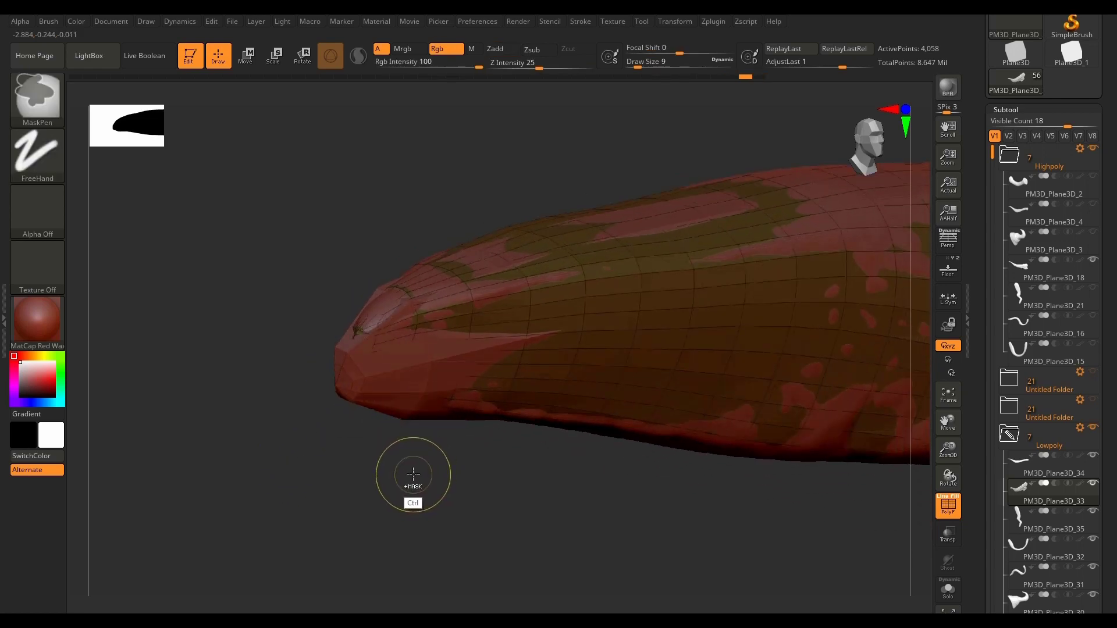
key(shift)
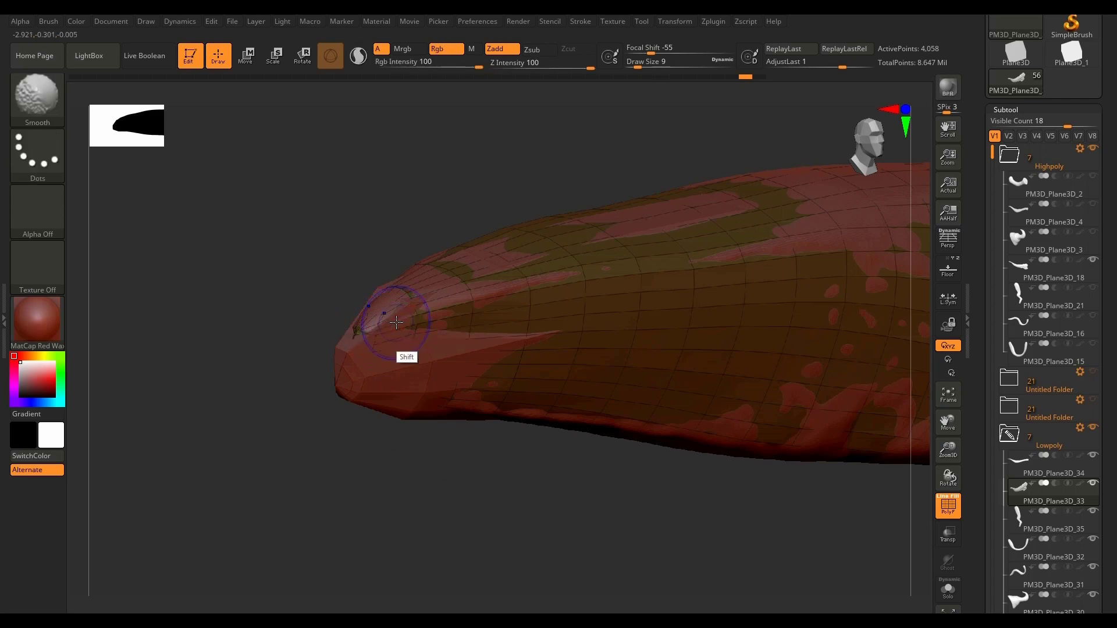
key(space)
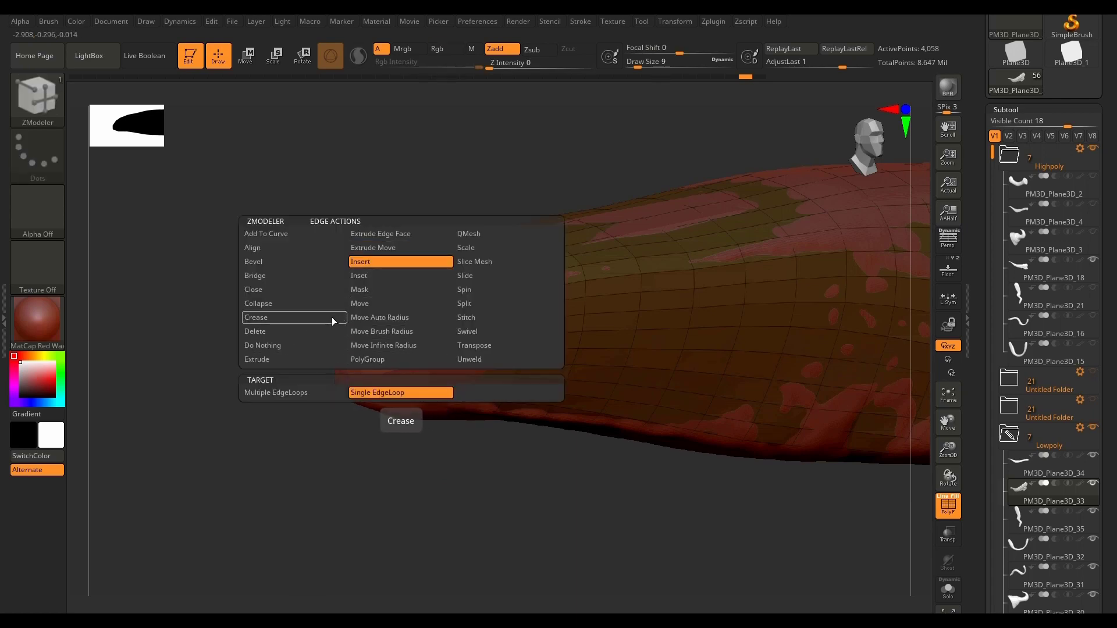
click(258, 359)
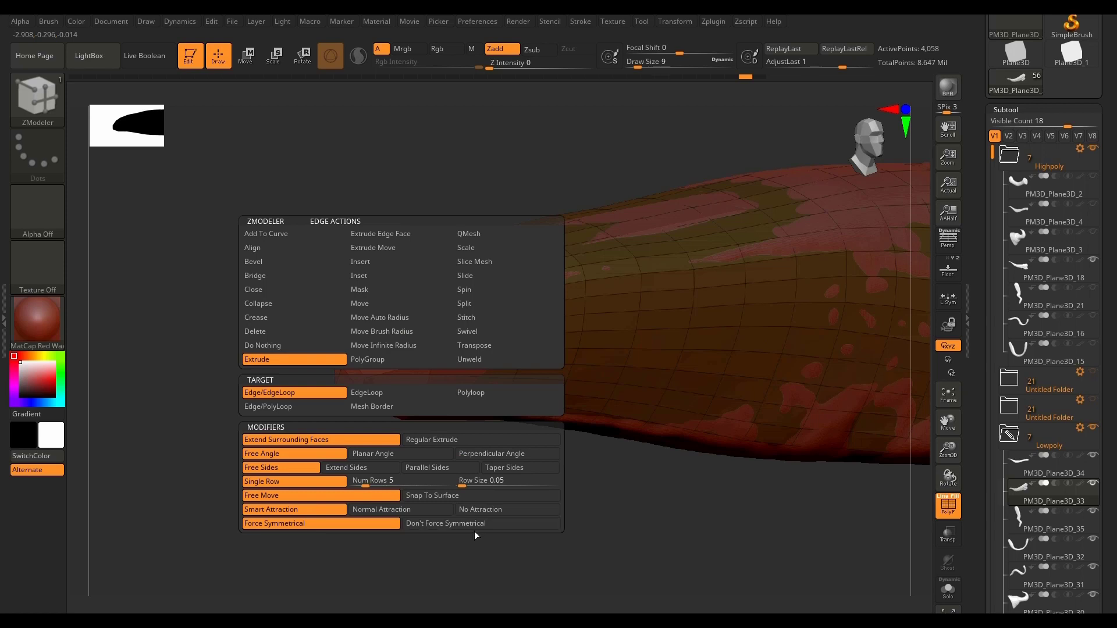
click(437, 495)
key(shift)
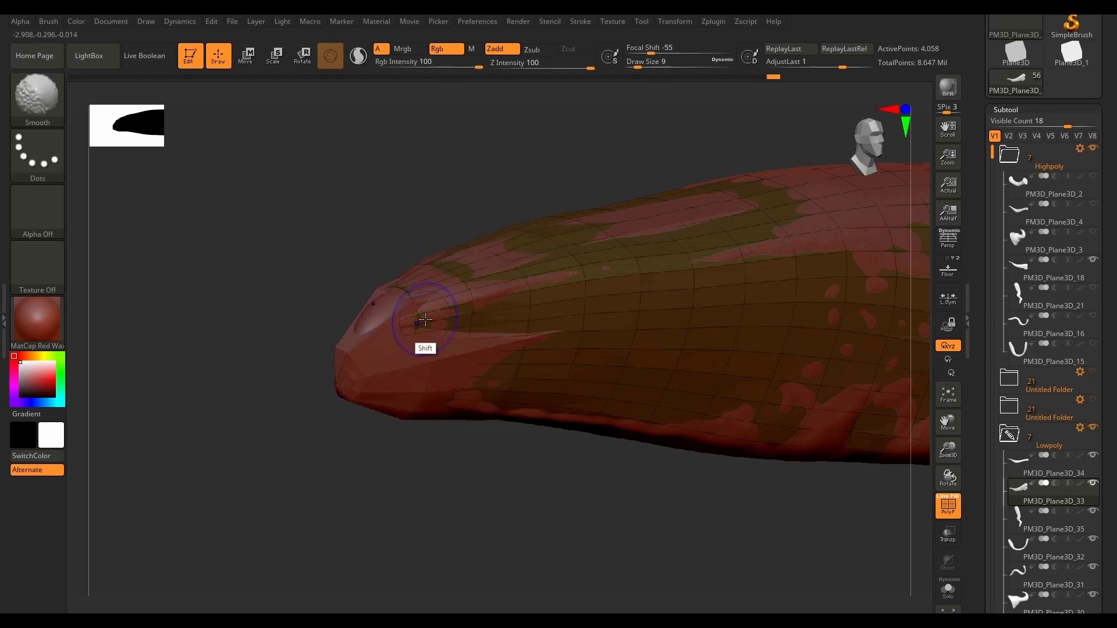
Step: Compare the low-poly tip with and without the high-poly mesh, and turn on transparency to see both together
click(948, 593)
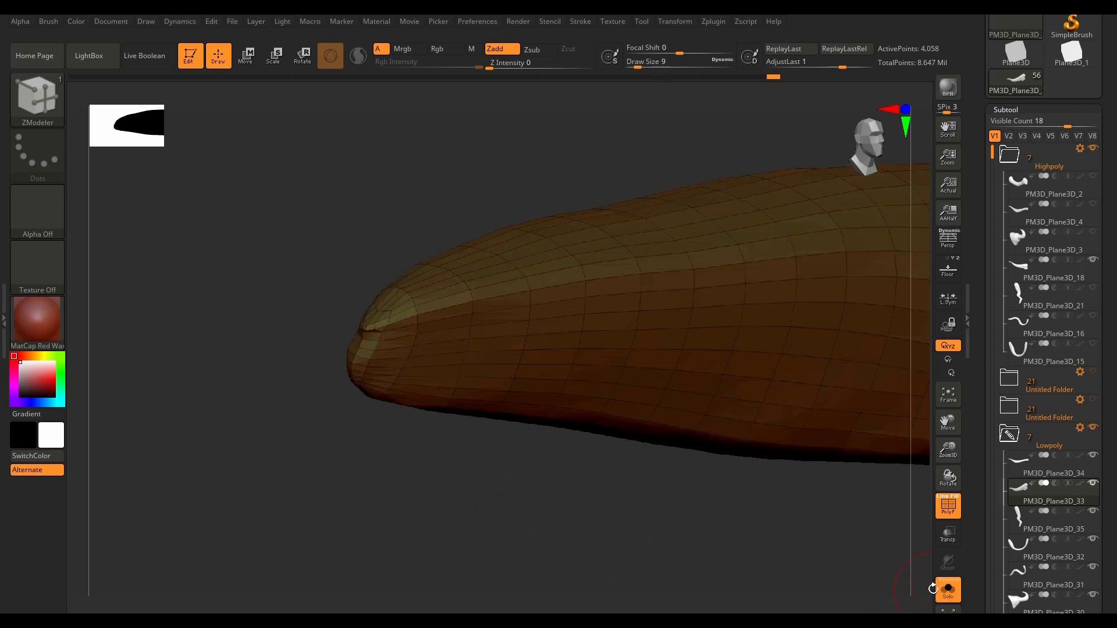
click(949, 584)
click(952, 538)
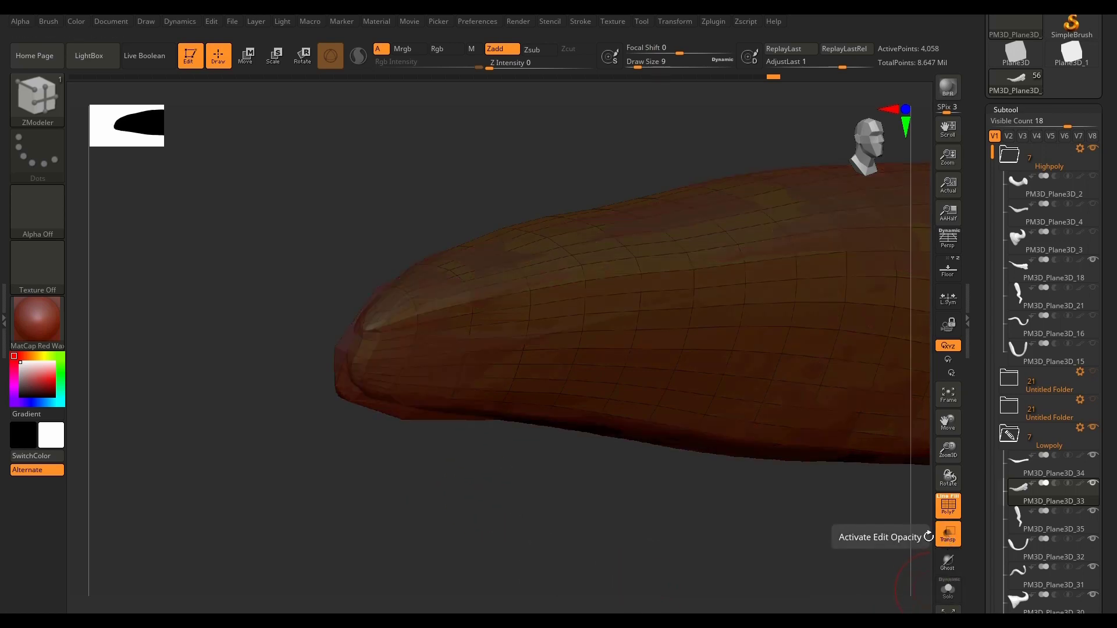
key(shift)
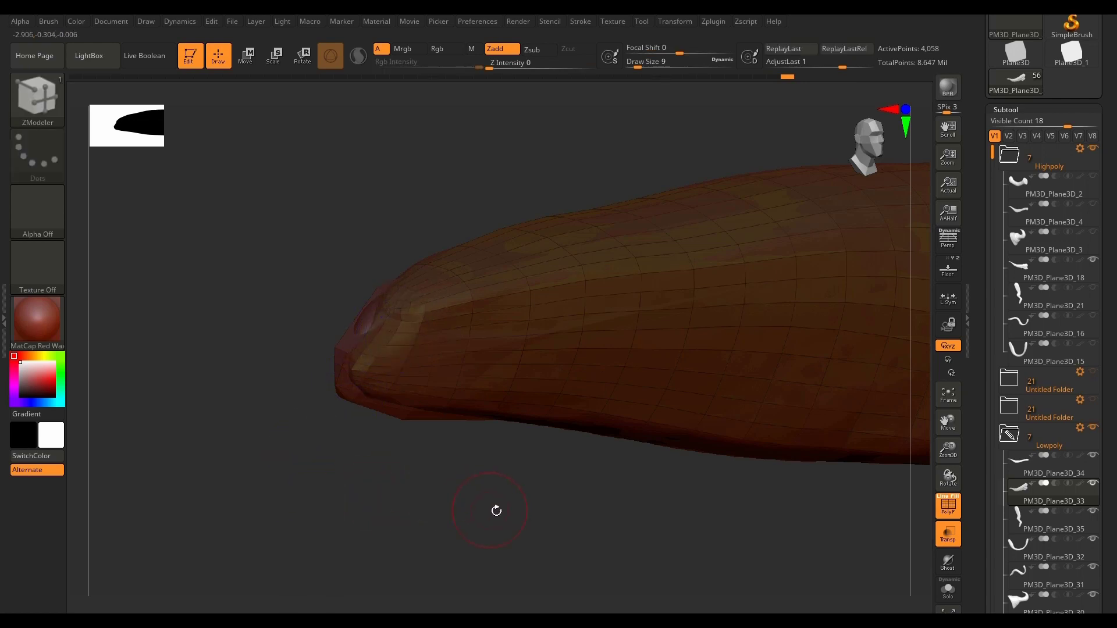
drag(497, 511, 472, 505)
key(ctrl)
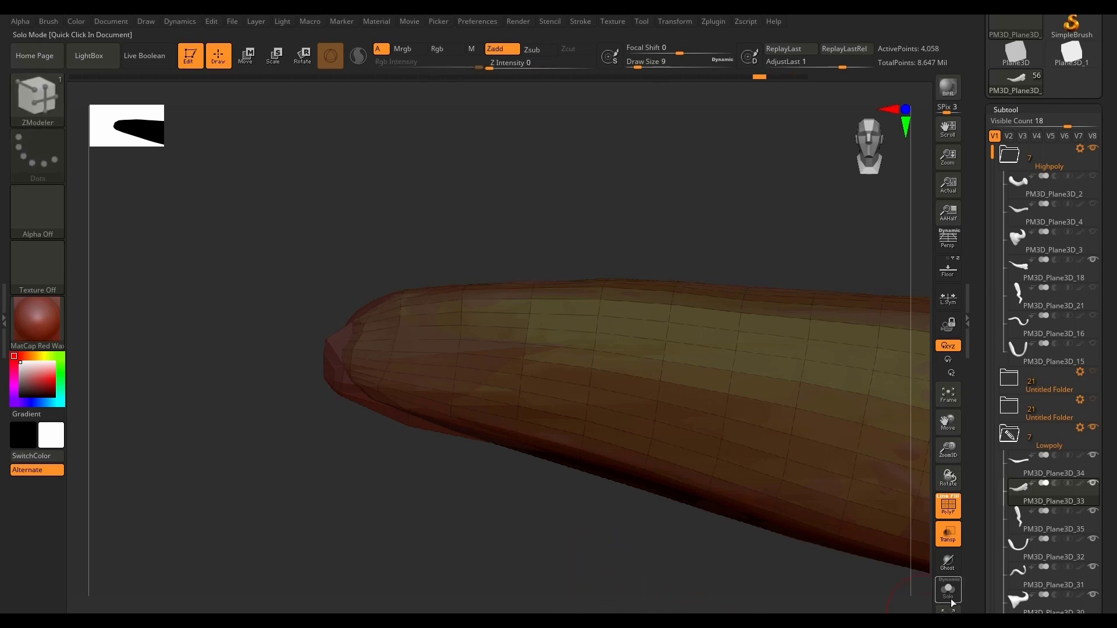
key(ctrl+shift)
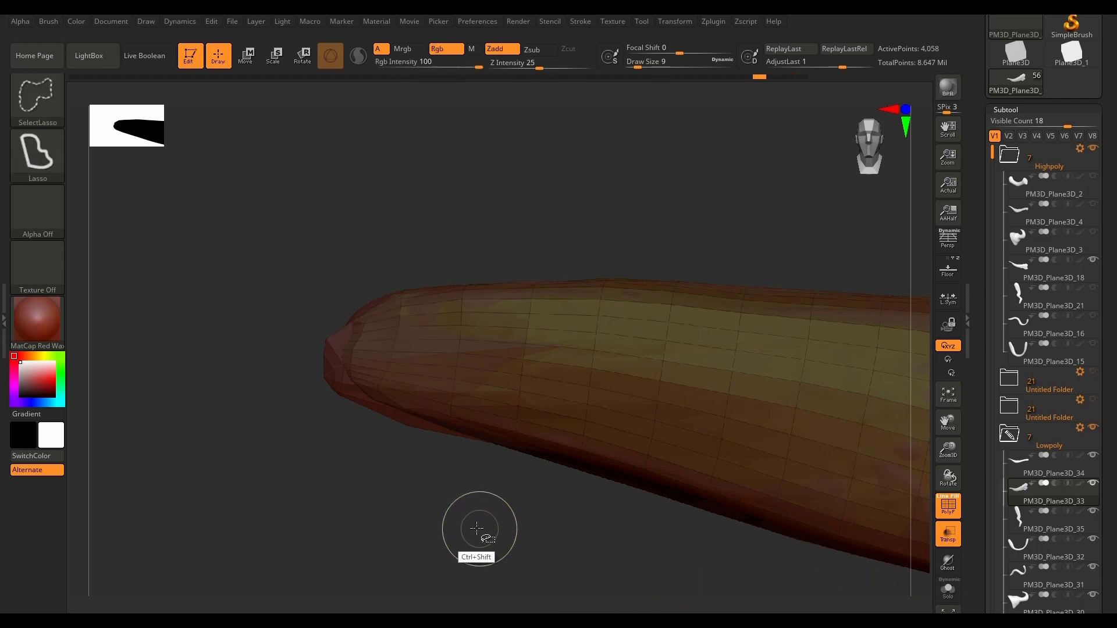
mouse_move(356, 499)
ctrl+shift+mouse_down()
mouse_move(229, 285)
mouse_move(389, 224)
mouse_move(373, 377)
mouse_move(387, 443)
mouse_move(350, 481)
ctrl+shift+mouse_up()
mouse_move(425, 511)
mouse_down()
mouse_move(437, 436)
mouse_move(441, 519)
mouse_up()
key(ctrl)
key(ctrl+z)
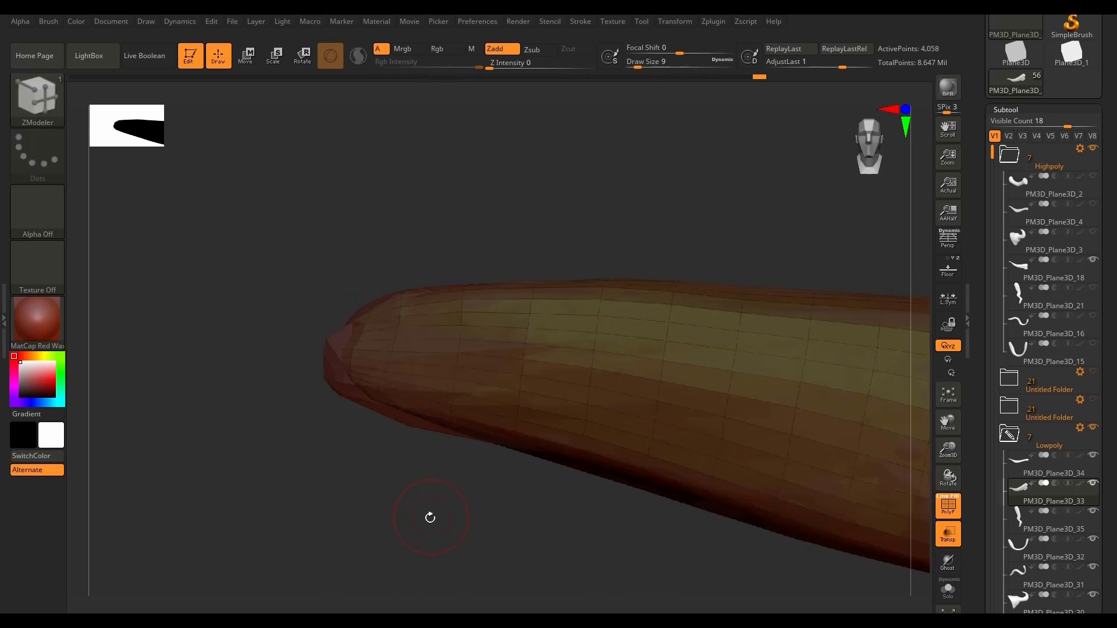
Step: Hide the pinched end faces of the low-poly tip with SelectLasso and remove them with Del Hidden
key(ctrl)
key(shift)
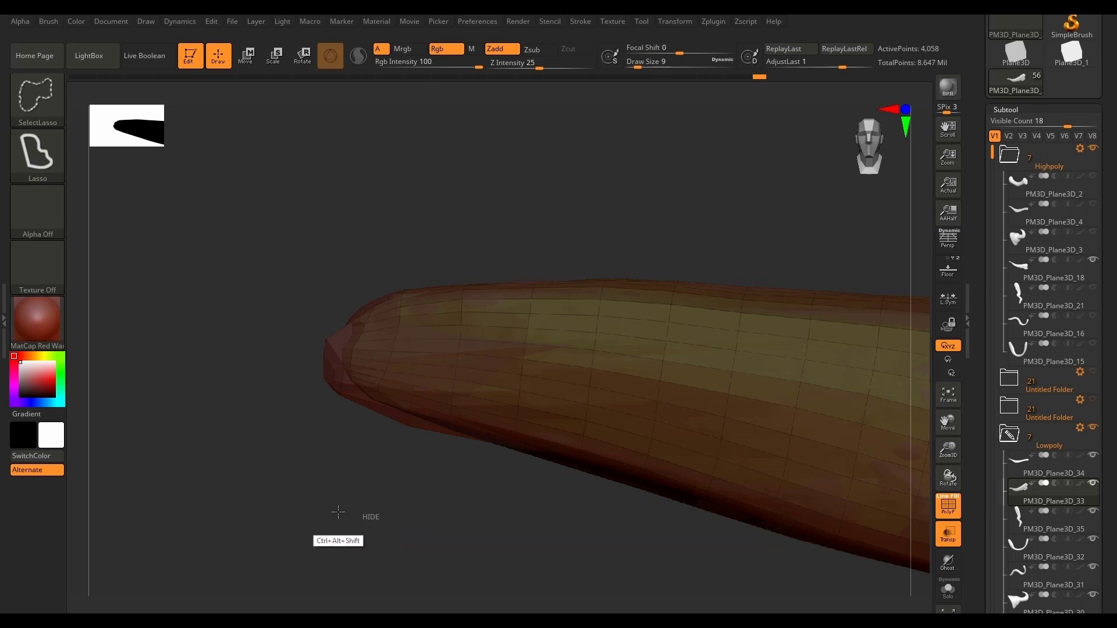
mouse_move(389, 517)
ctrl+alt+shift+mouse_down()
mouse_move(429, 234)
mouse_move(429, 549)
ctrl+alt+shift+mouse_up()
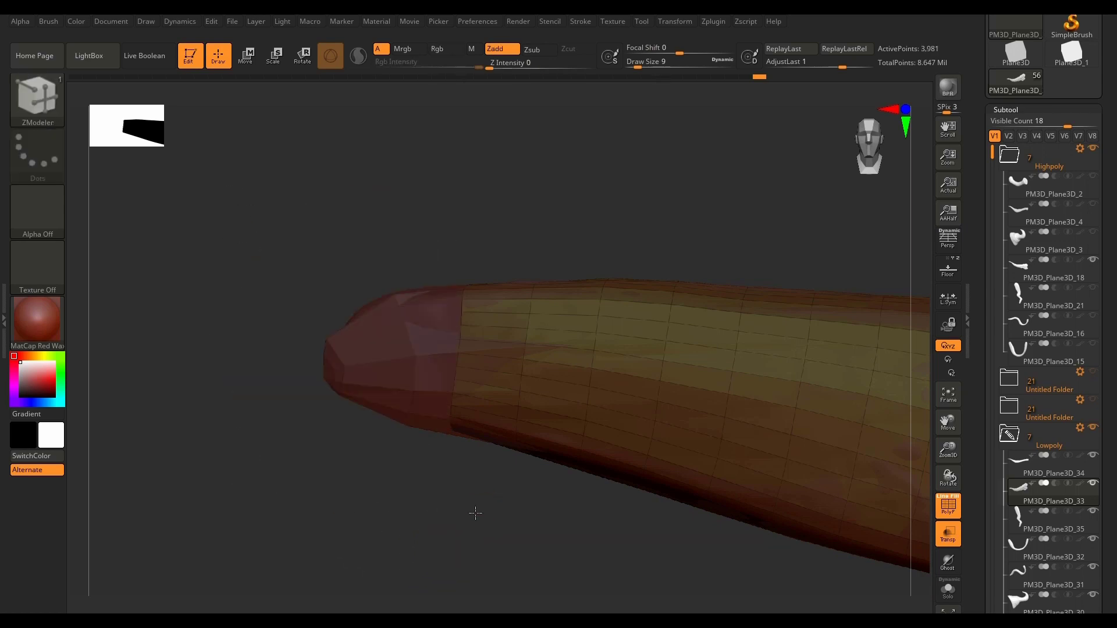
drag(473, 511, 491, 474)
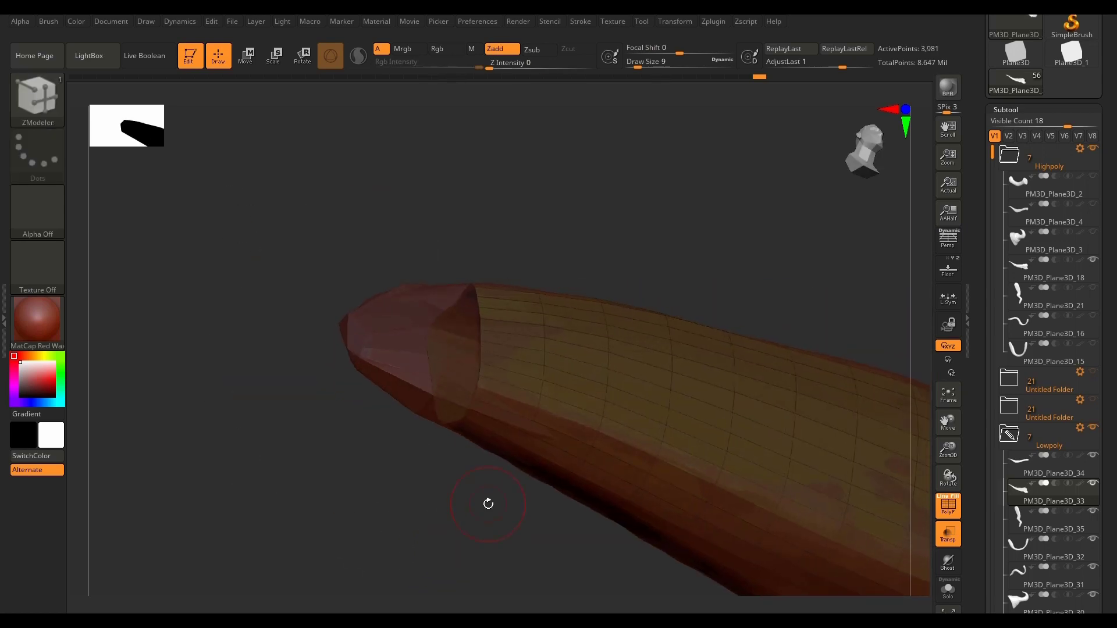
drag(1110, 360, 1112, 258)
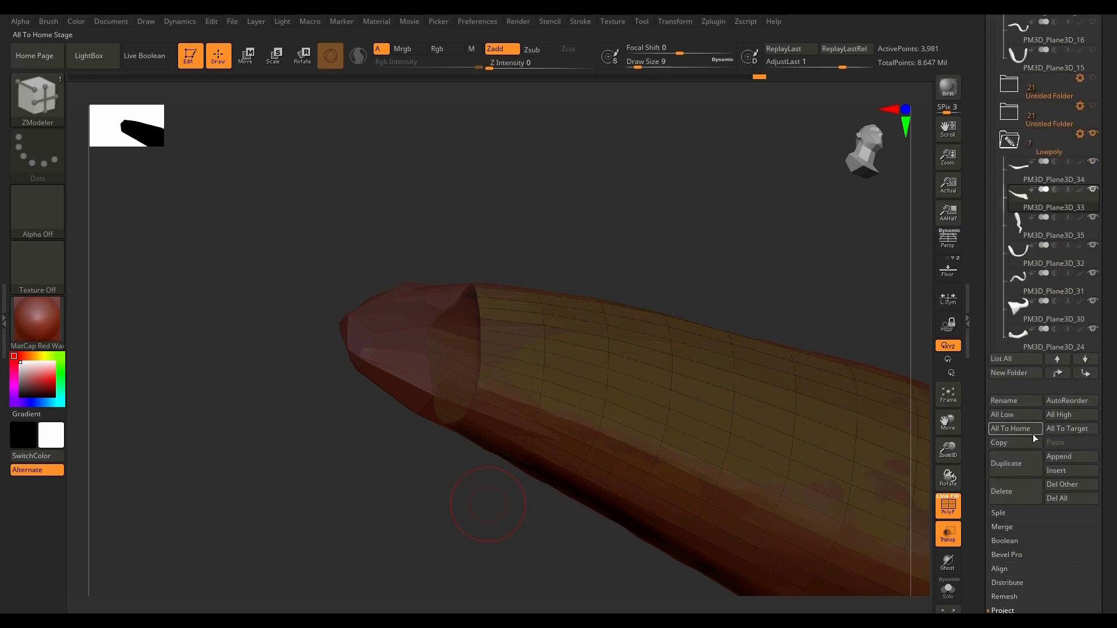
drag(1105, 519, 1109, 341)
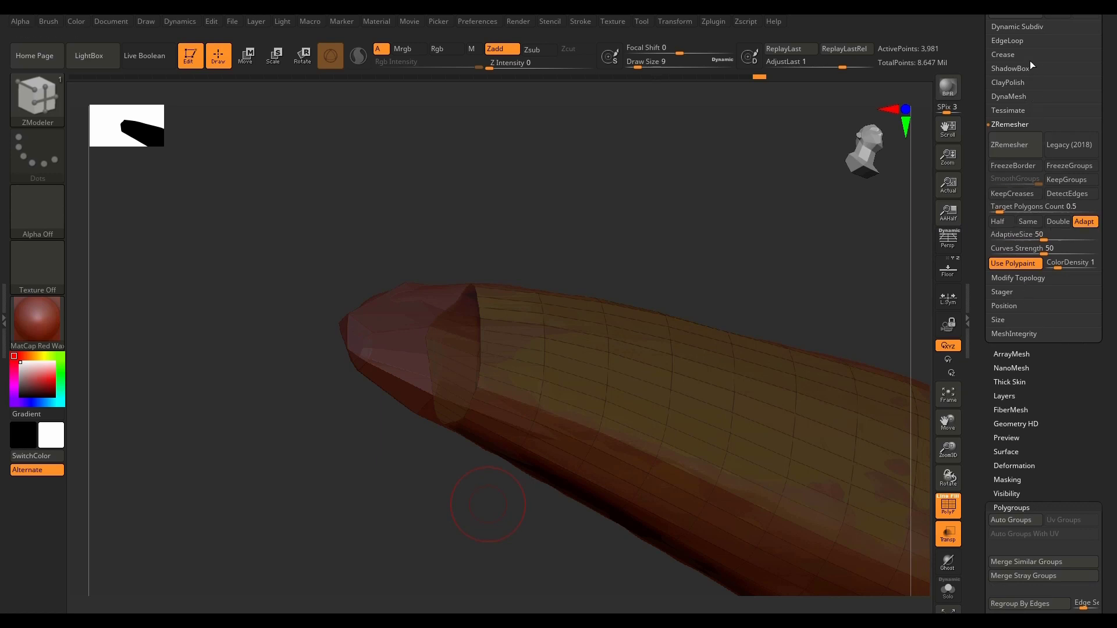
click(1019, 278)
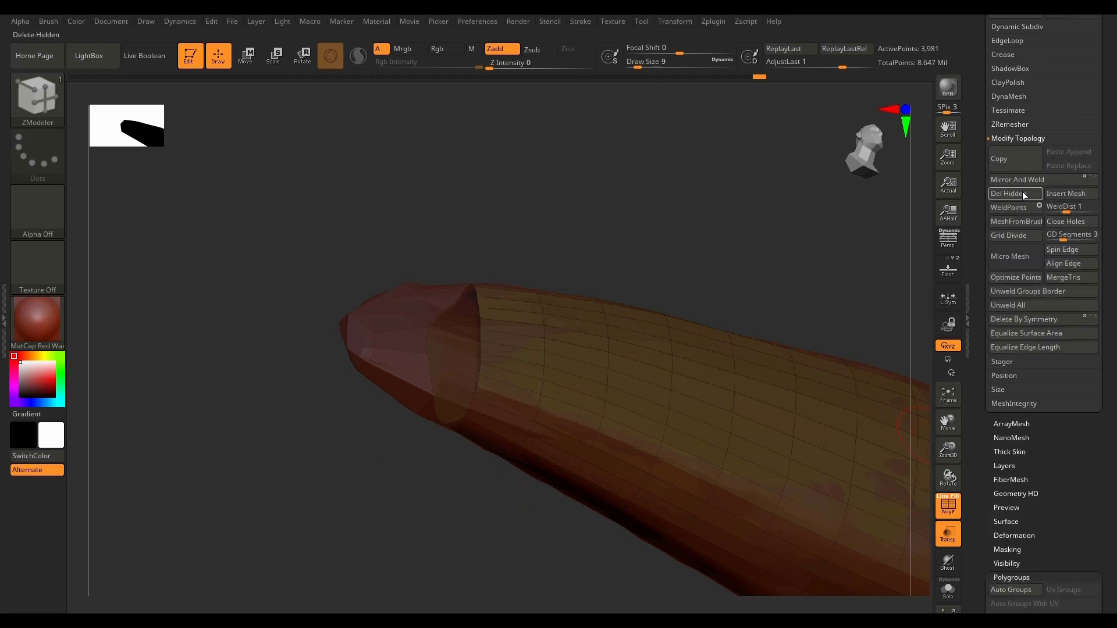
drag(689, 281, 680, 332)
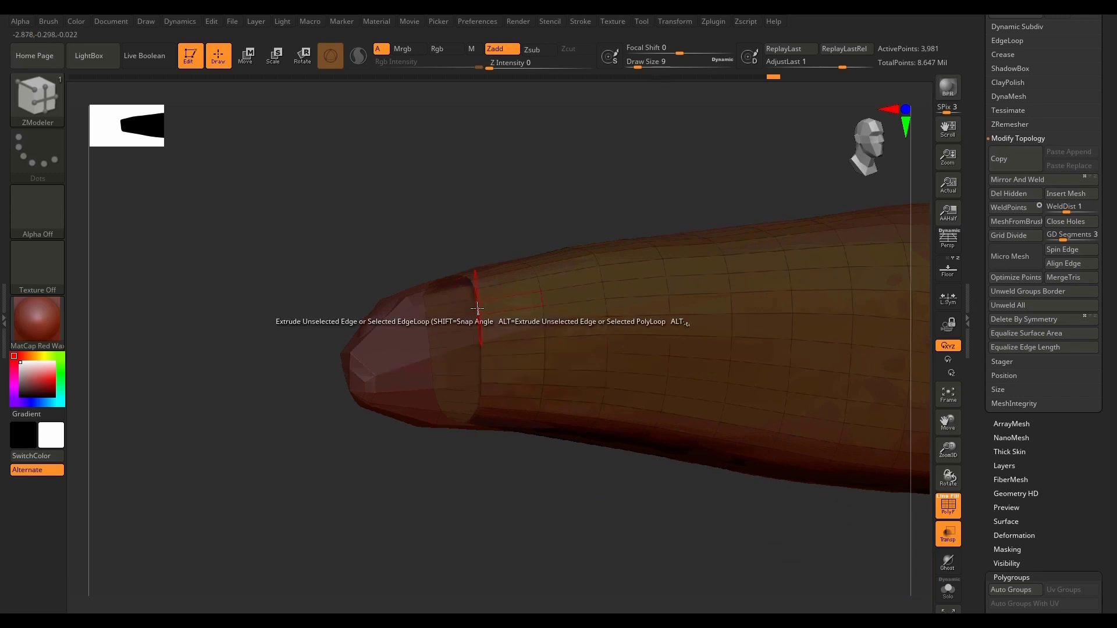
Step: Try to extrude a single edge of the low-poly mesh's open rim toward the high-poly tip, and undo it
key(space)
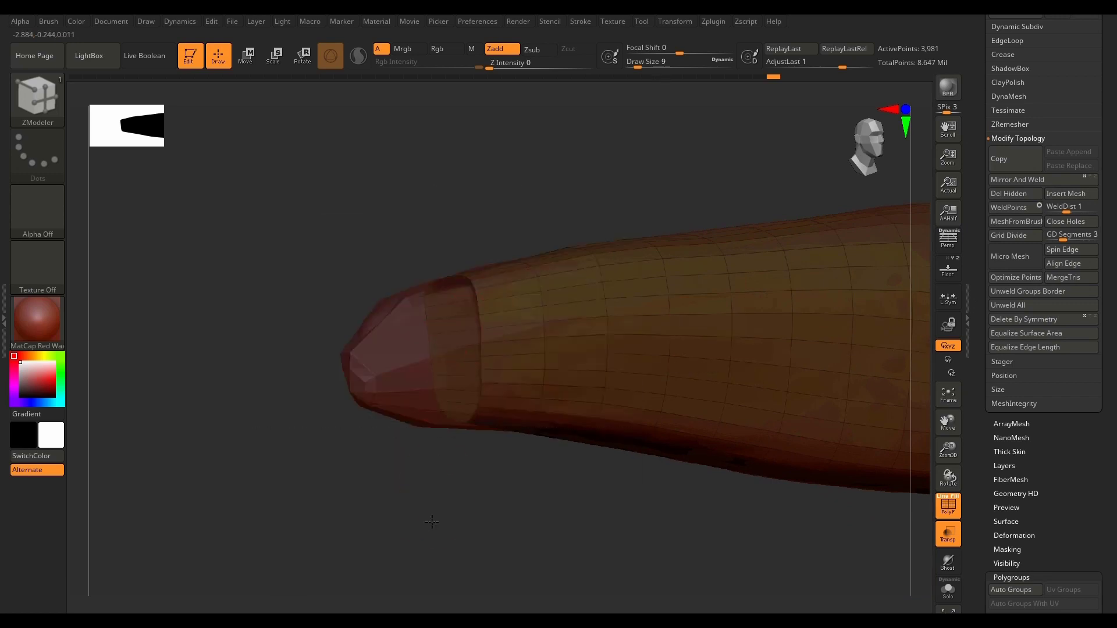
drag(432, 522, 415, 531)
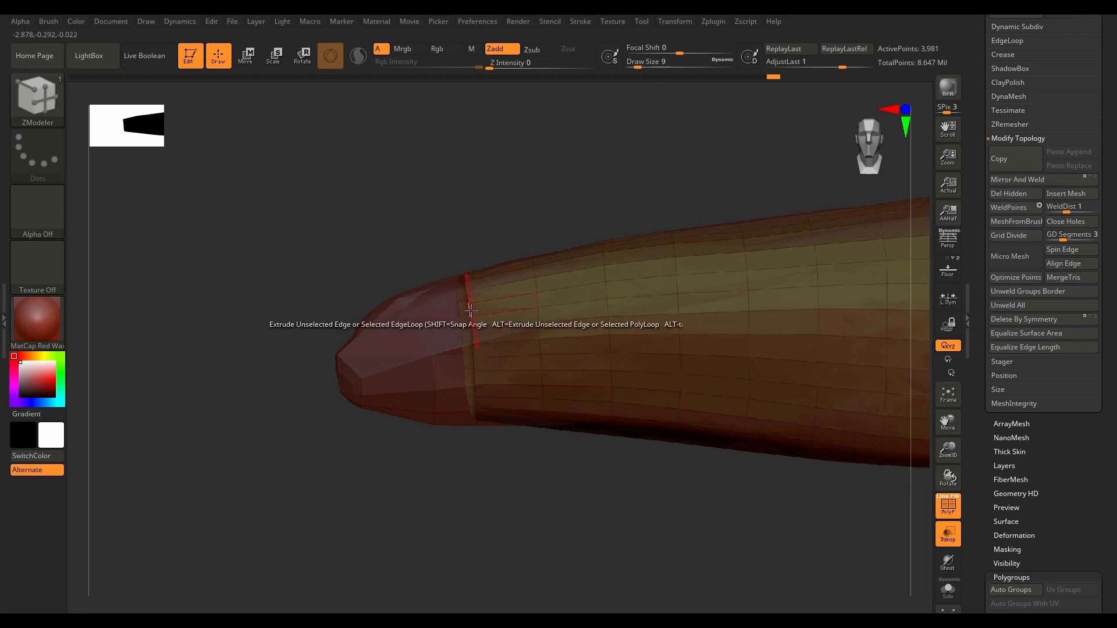
key(space)
click(468, 312)
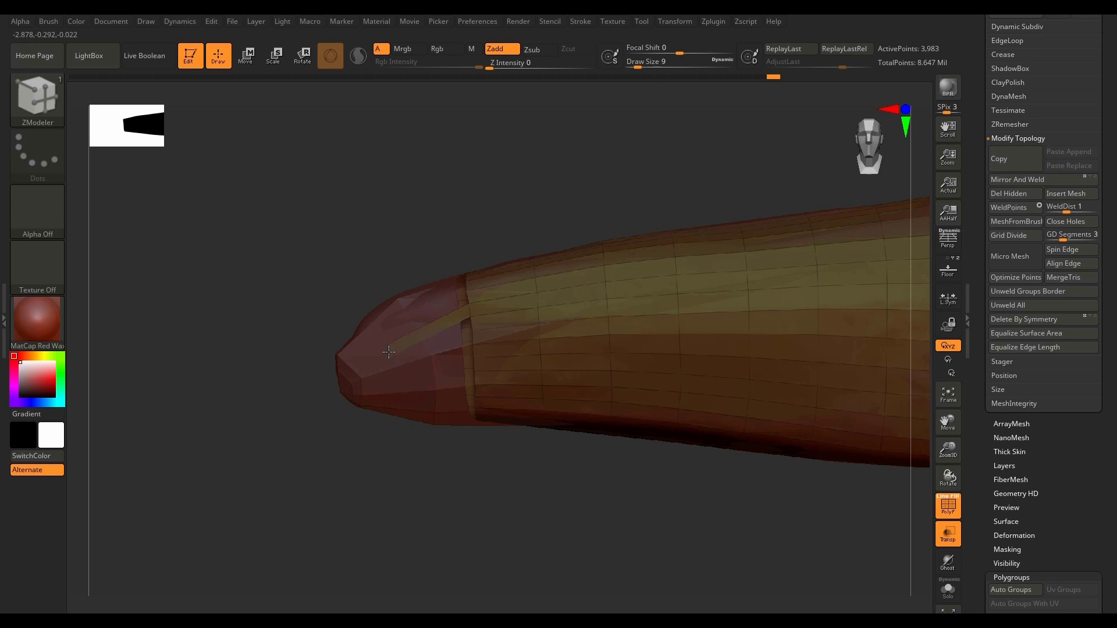
key(ctrl+z)
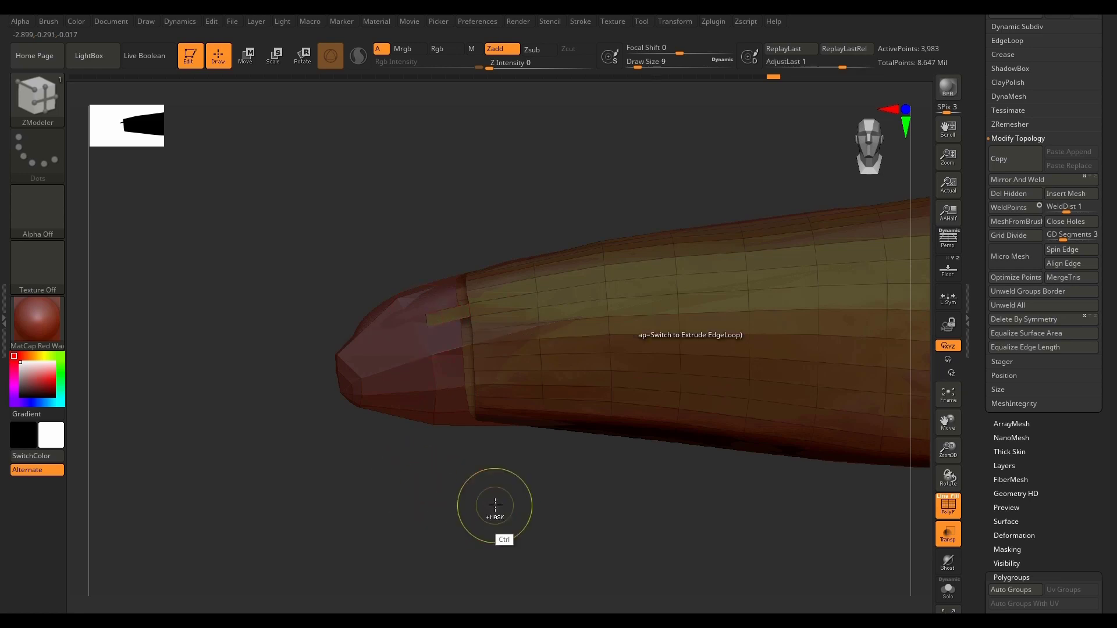
Step: Set the ZModeler edge action to Transpose with EdgeLoop Complete and apply it to the open rim of the low-poly tip
key(space)
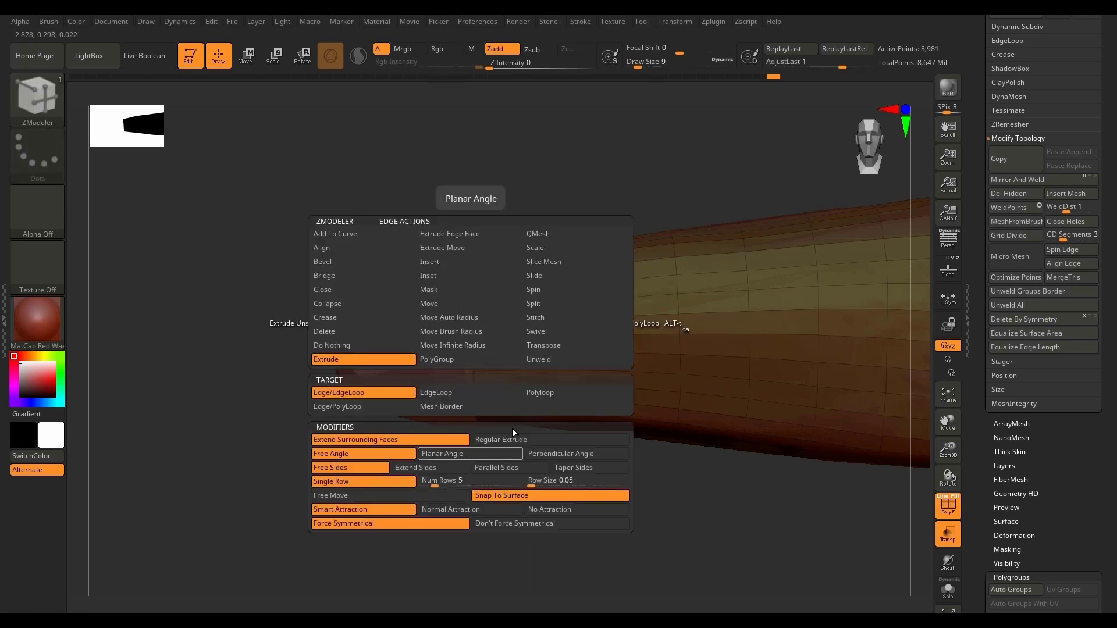
click(566, 346)
click(381, 406)
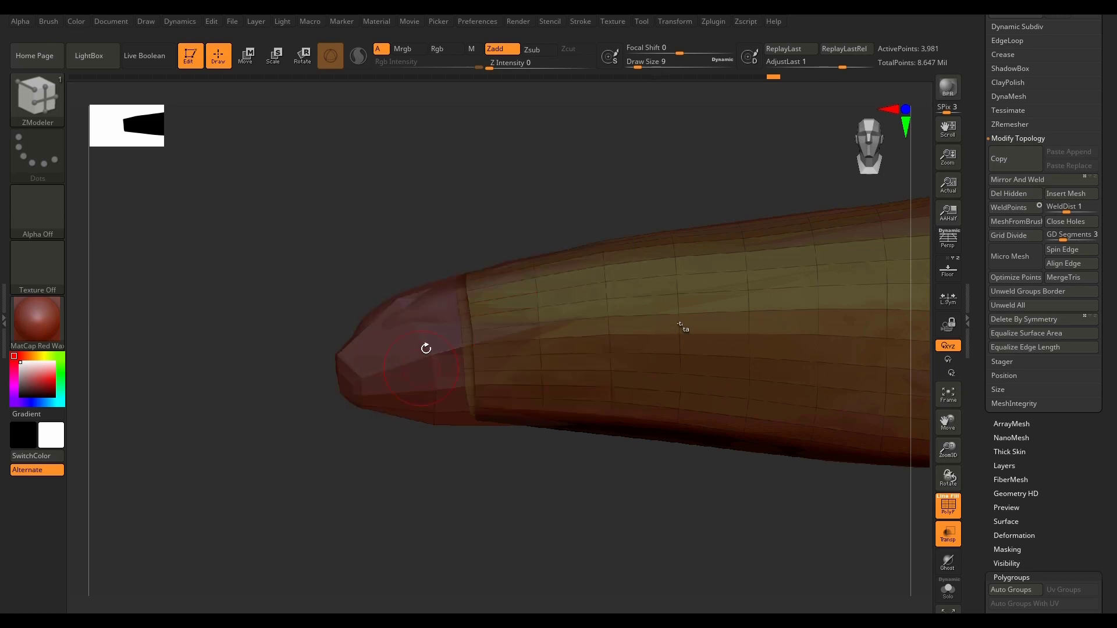
click(462, 323)
Step: Reset the gizmo's orientation, centre it on the unmasked rim and tilt it to follow the tip's axis
drag(527, 505, 559, 496)
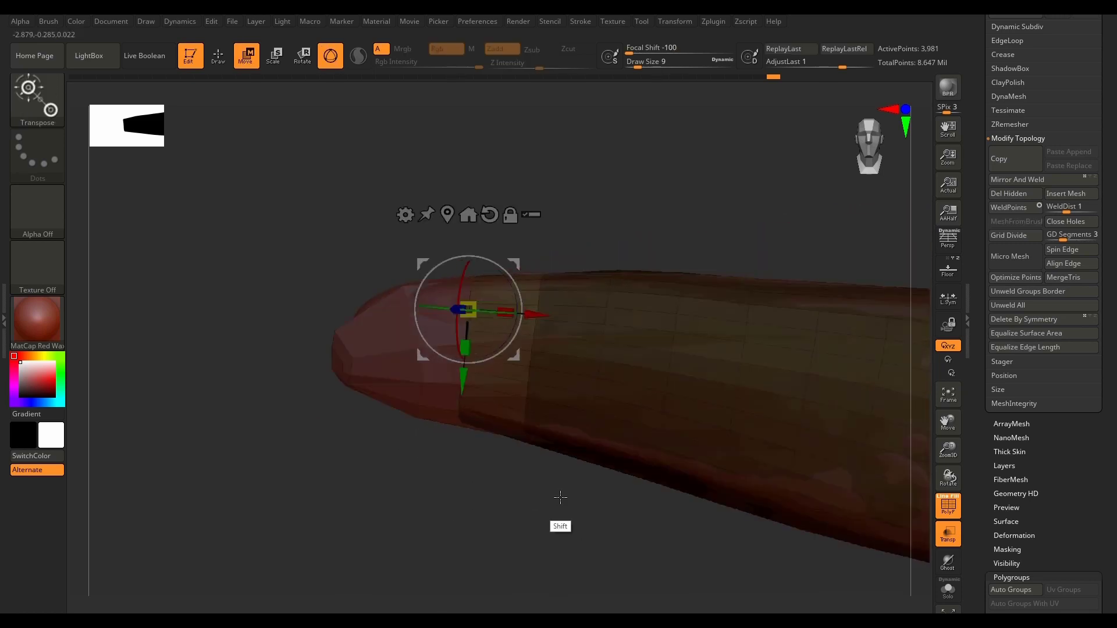
click(491, 216)
click(448, 214)
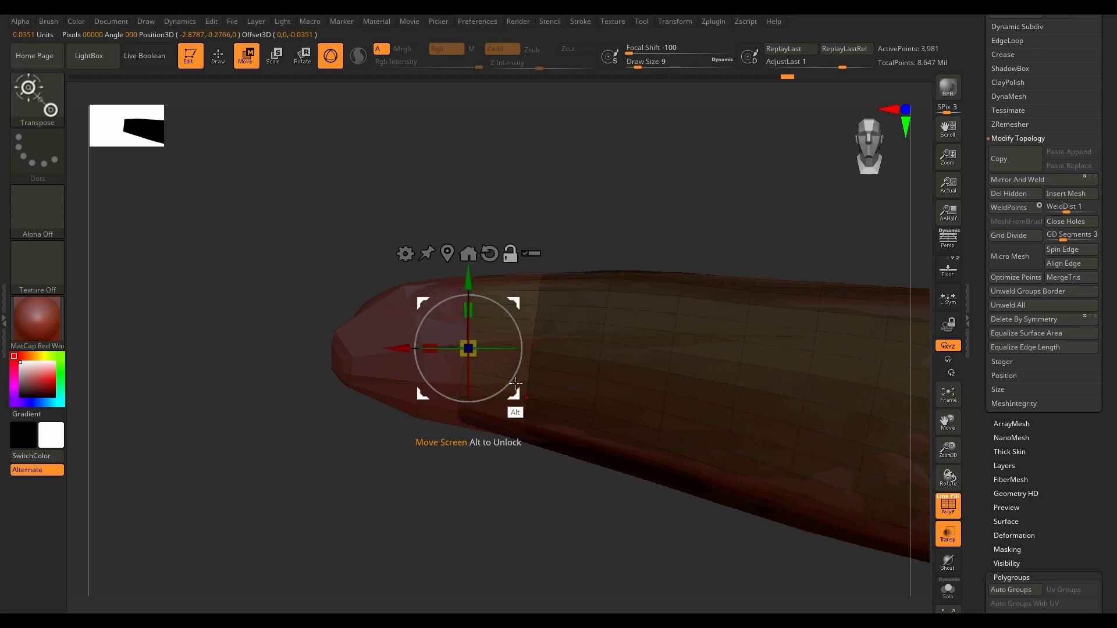
mouse_move(513, 324)
mouse_down()
mouse_move(521, 335)
mouse_move(518, 322)
mouse_move(450, 351)
mouse_move(519, 331)
mouse_move(496, 351)
mouse_move(517, 340)
mouse_up()
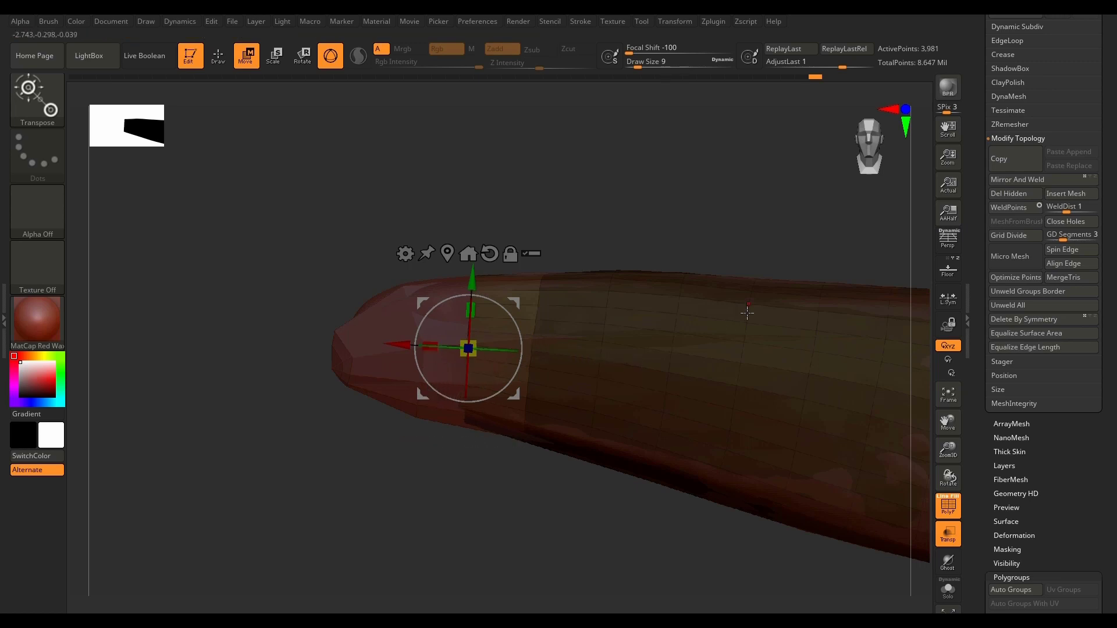
click(440, 345)
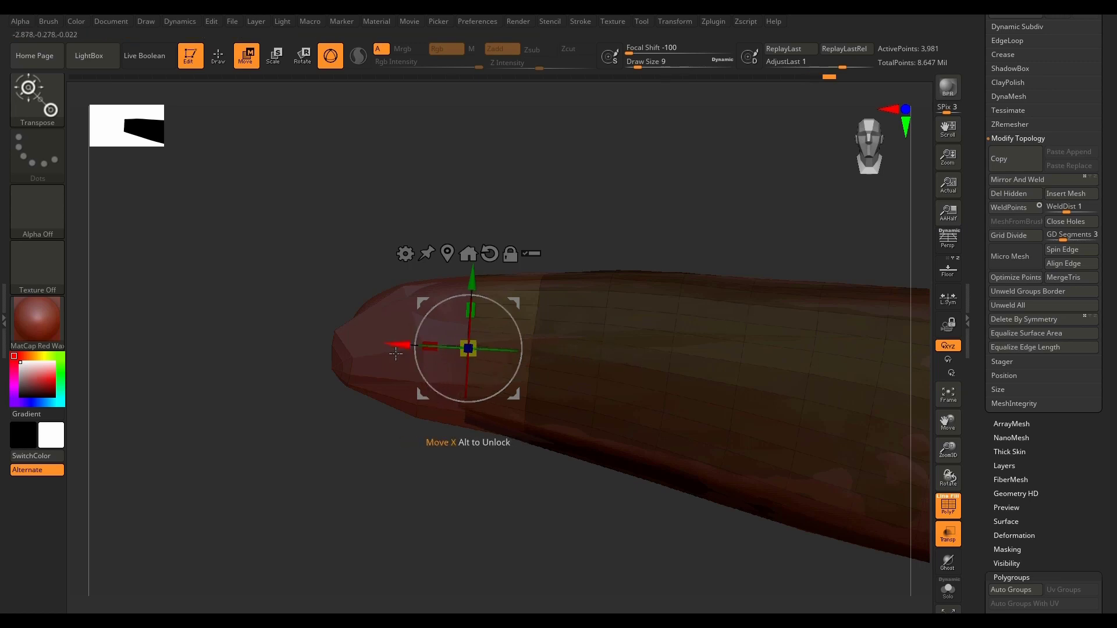
Step: Move the rim loop along X toward the end of the high-poly tip, scale it down and clear the mask
drag(400, 347, 262, 347)
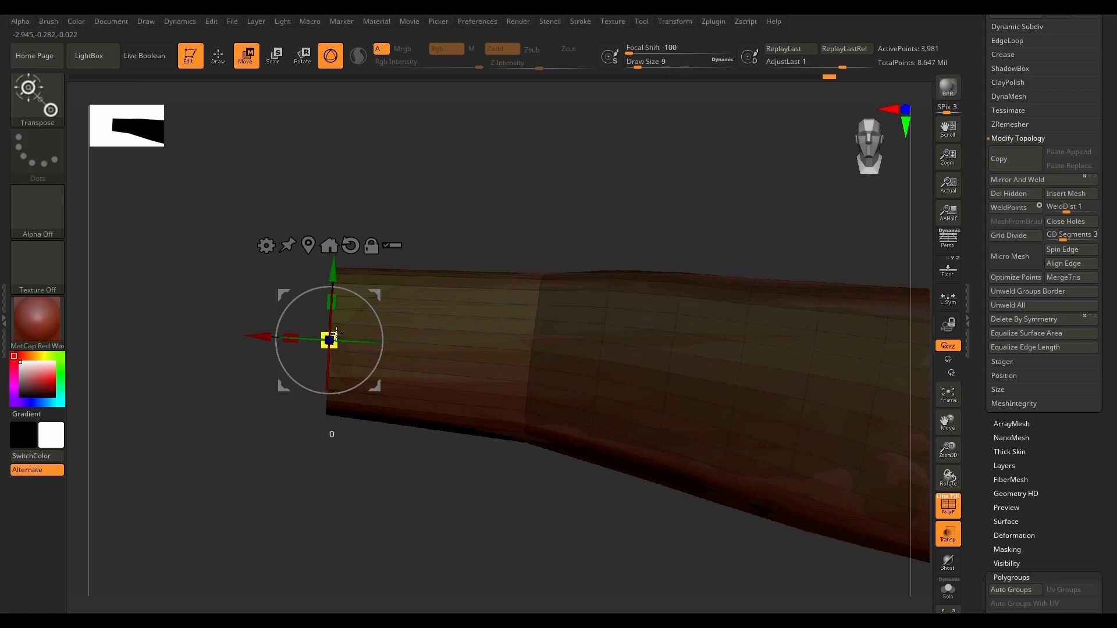
drag(336, 334, 259, 342)
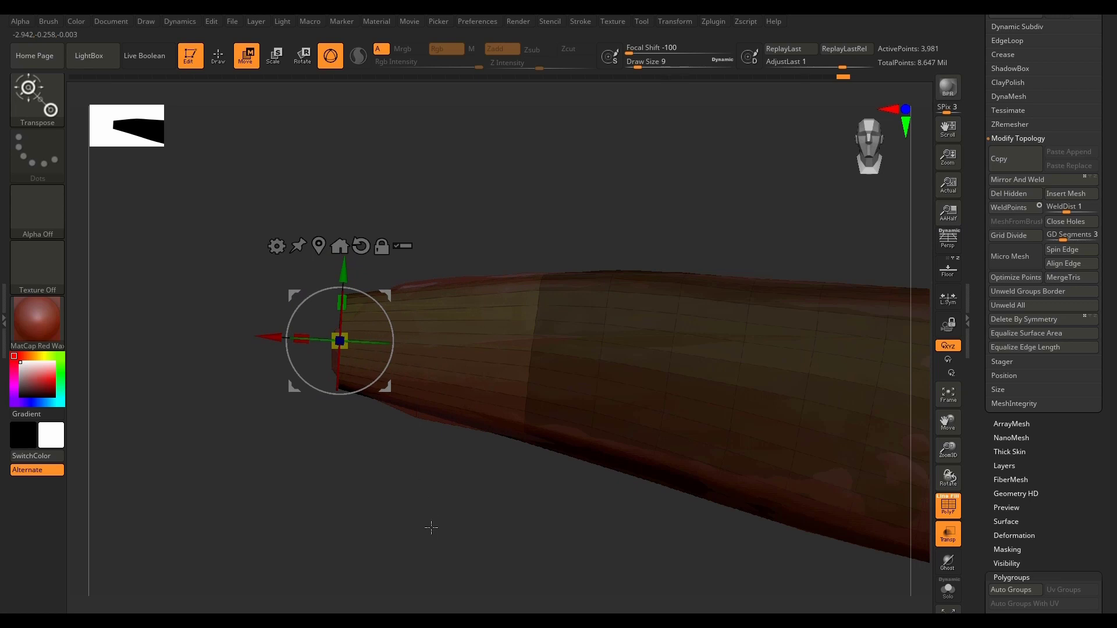
click(219, 55)
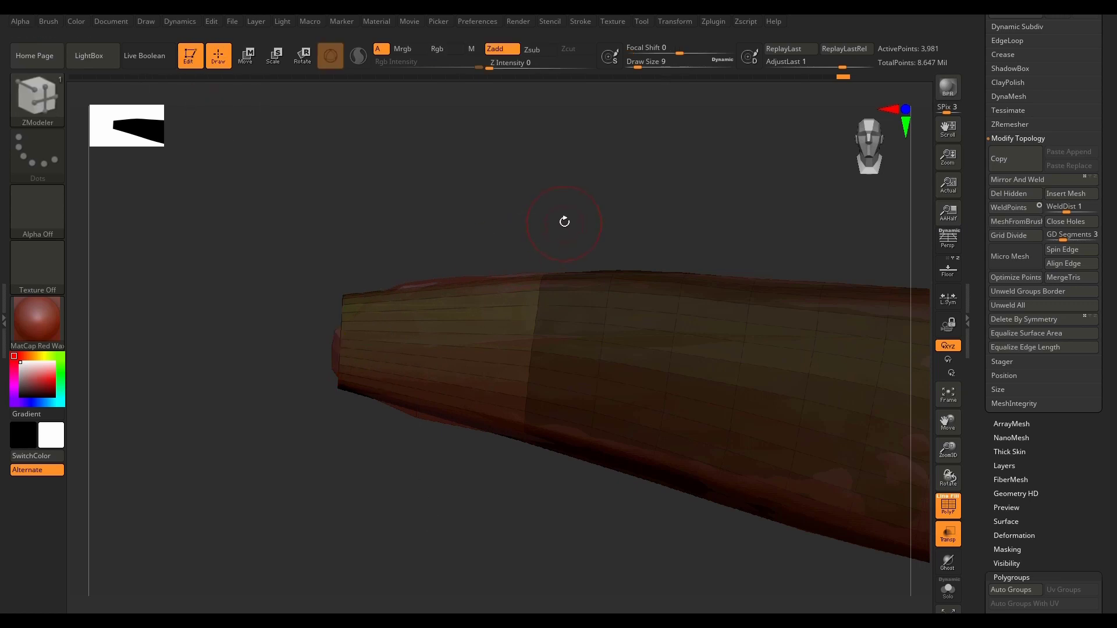
mouse_move(564, 219)
mouse_down()
mouse_move(431, 471)
mouse_move(491, 531)
mouse_move(508, 458)
mouse_up()
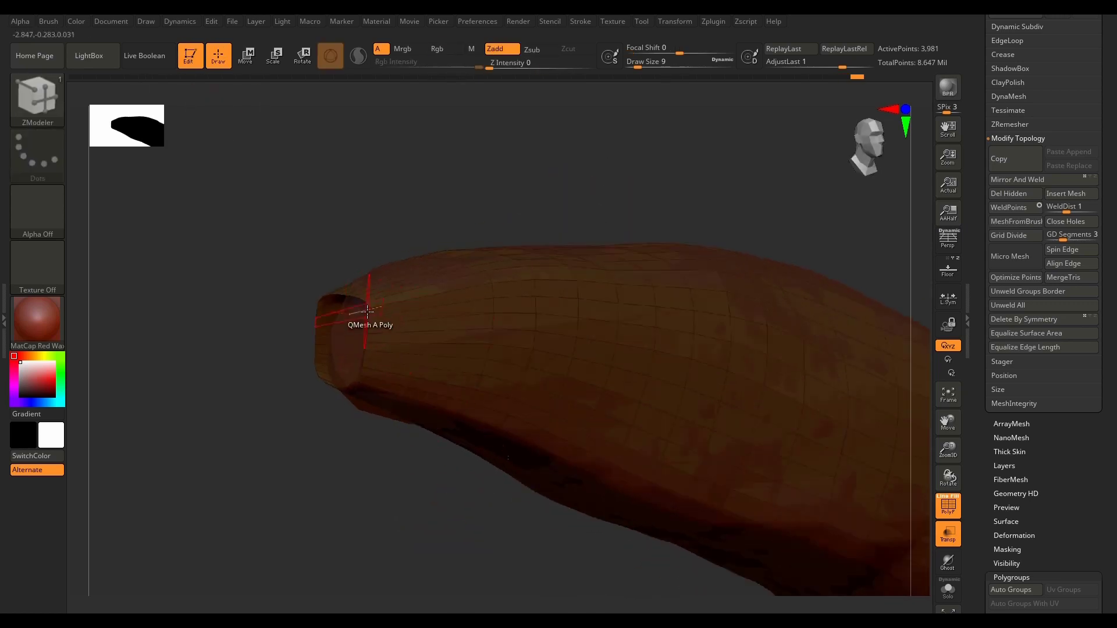
click(369, 313)
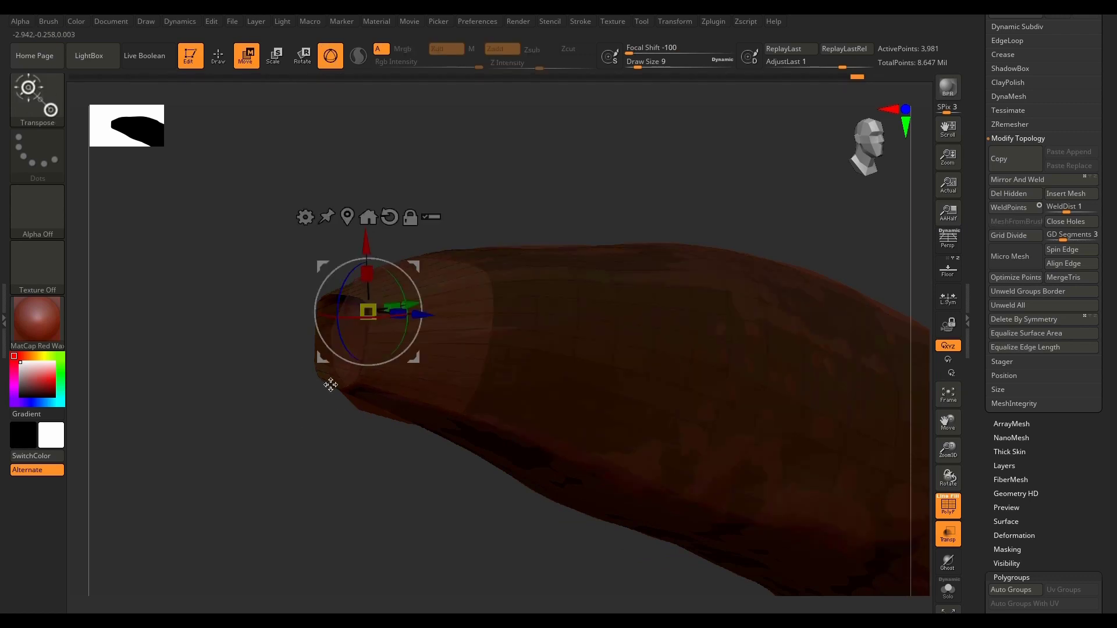
key(q)
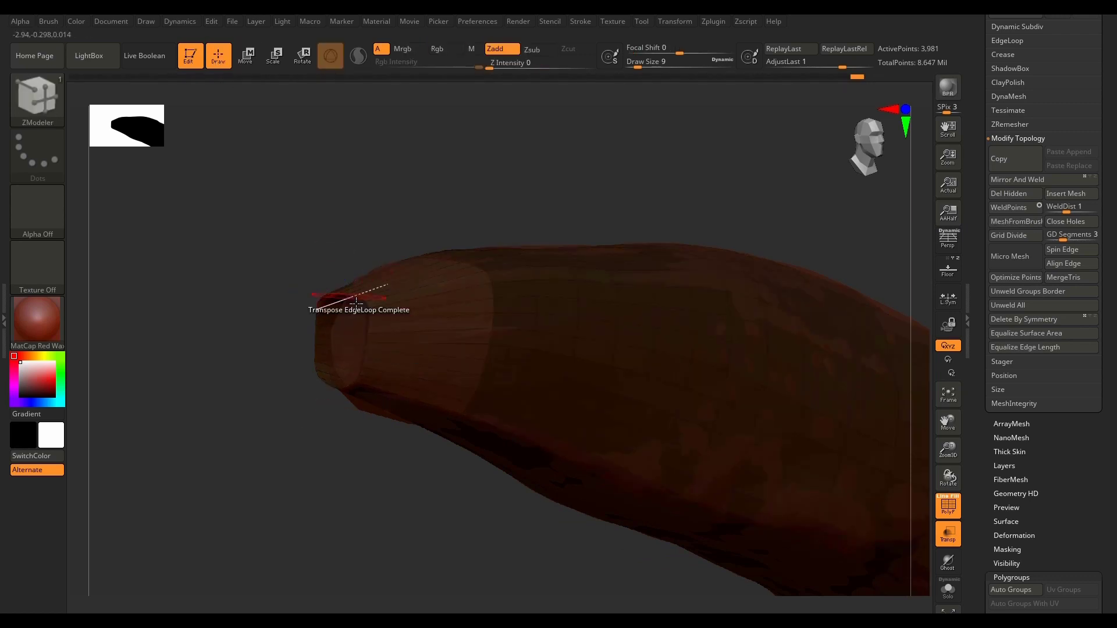
key(ctrl)
ctrl+click(290, 394)
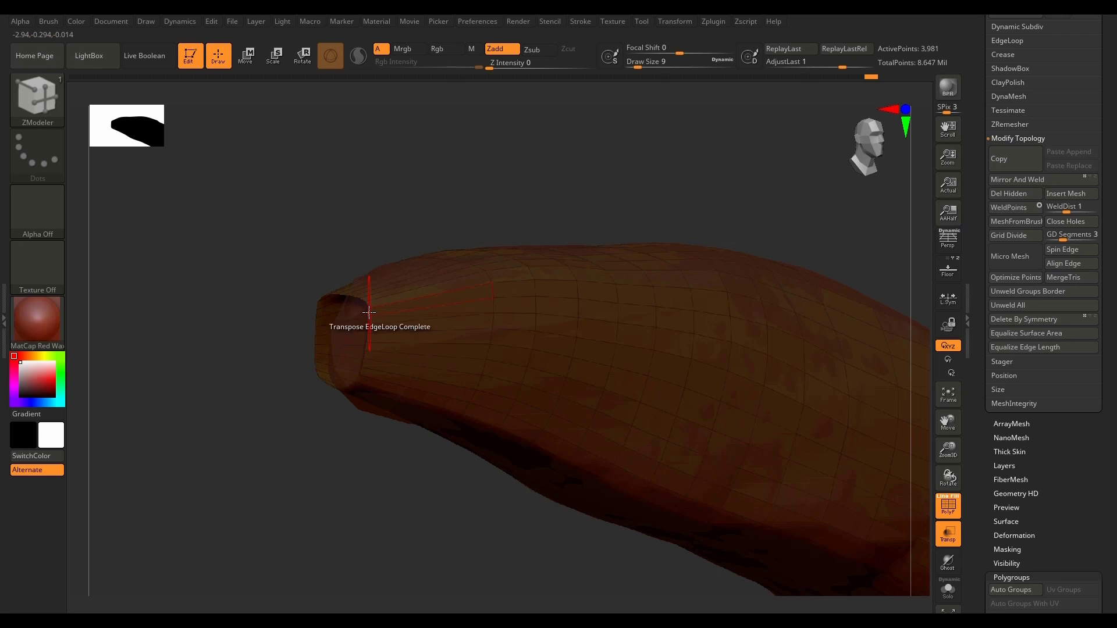
Step: Close the open end of the low-poly tip with the ZModeler edge action Close set to Concave Hole
key(space)
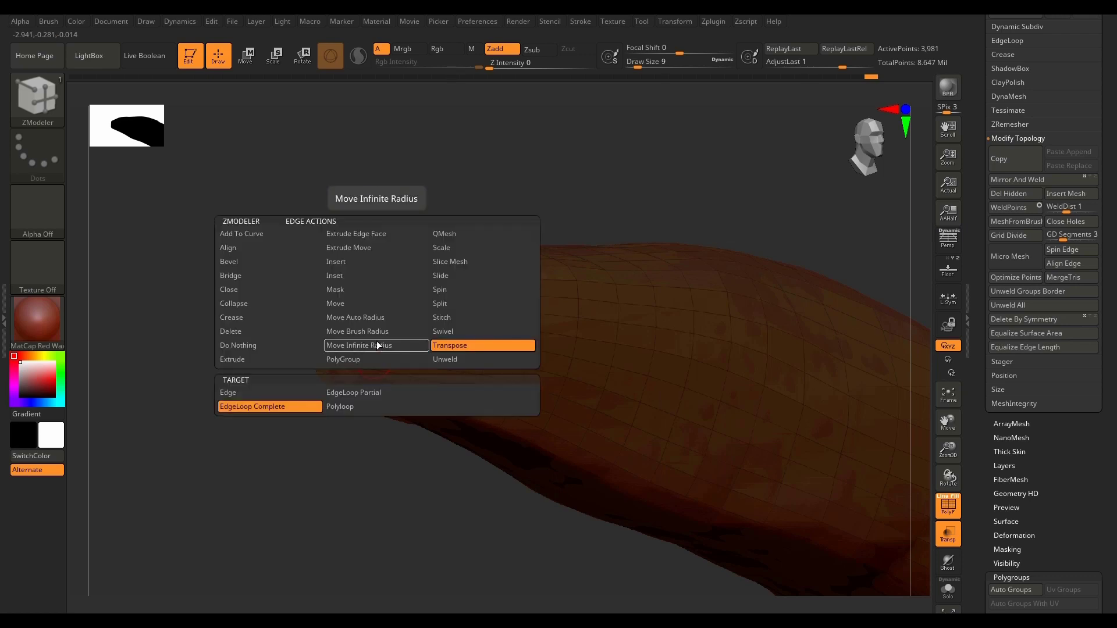
click(259, 289)
click(292, 392)
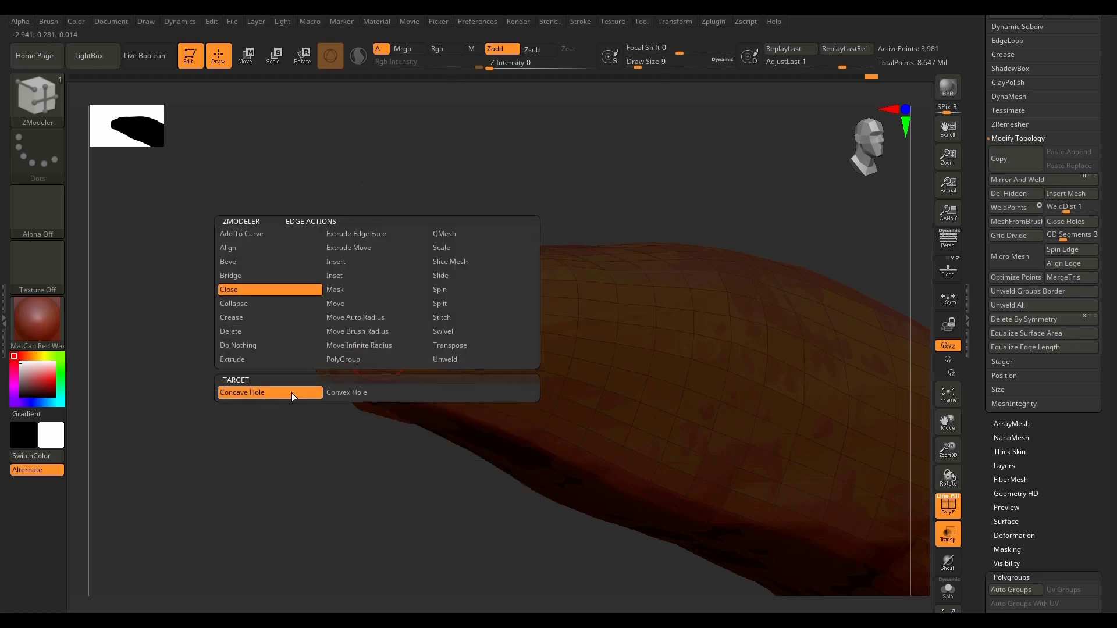
click(450, 261)
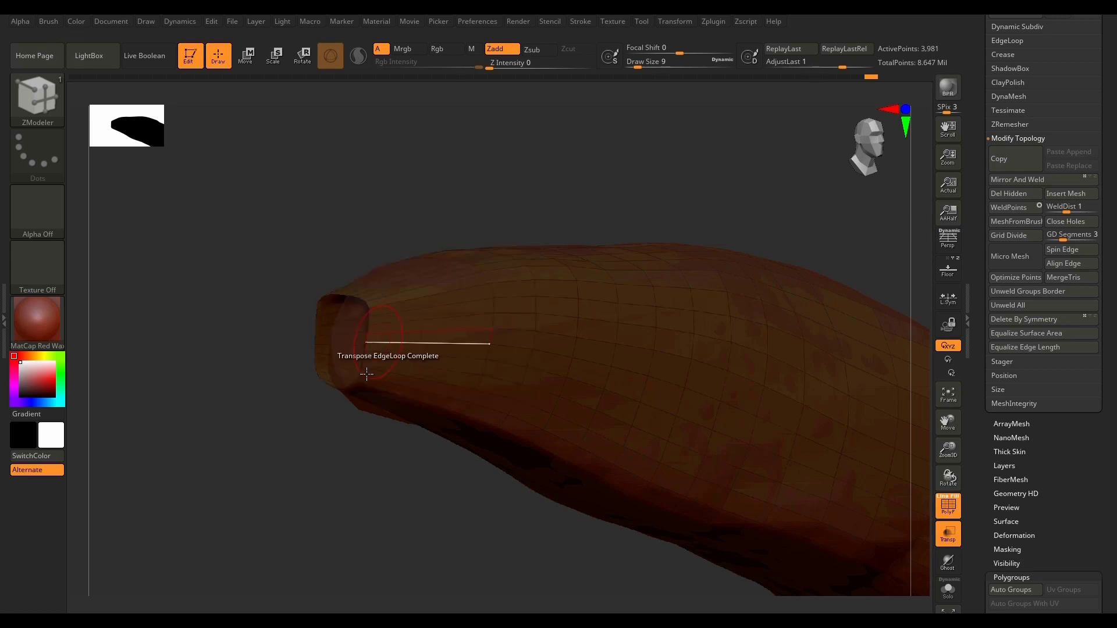
click(368, 328)
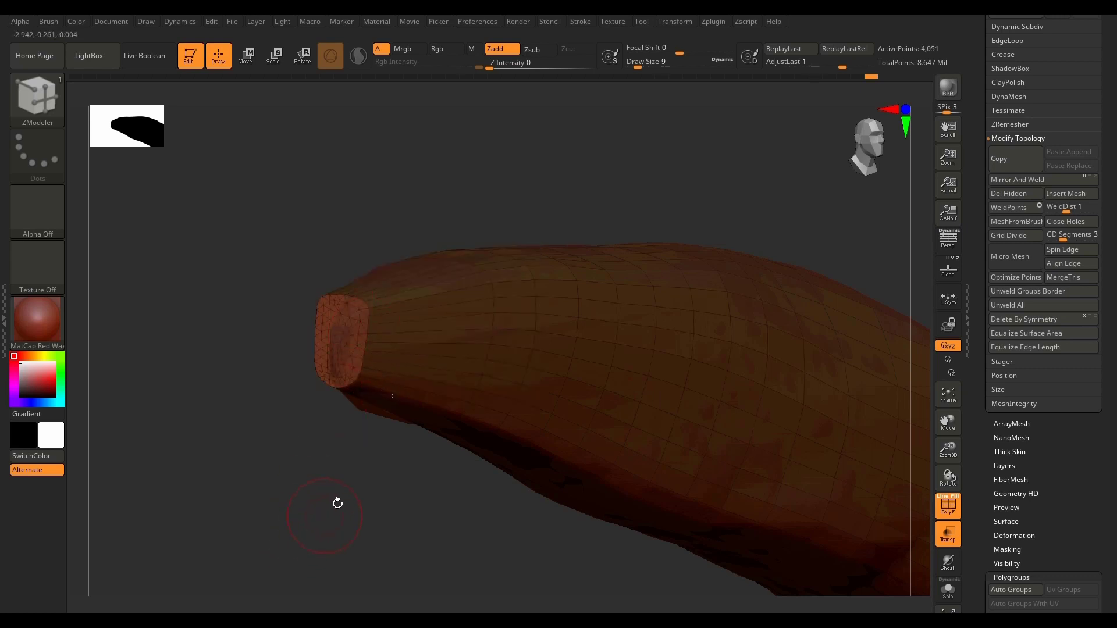
Step: Insert two edge loops around the stretched tip section with the edge action Insert set to Multiple EdgeLoops and Keep Polygroup
drag(338, 503, 327, 527)
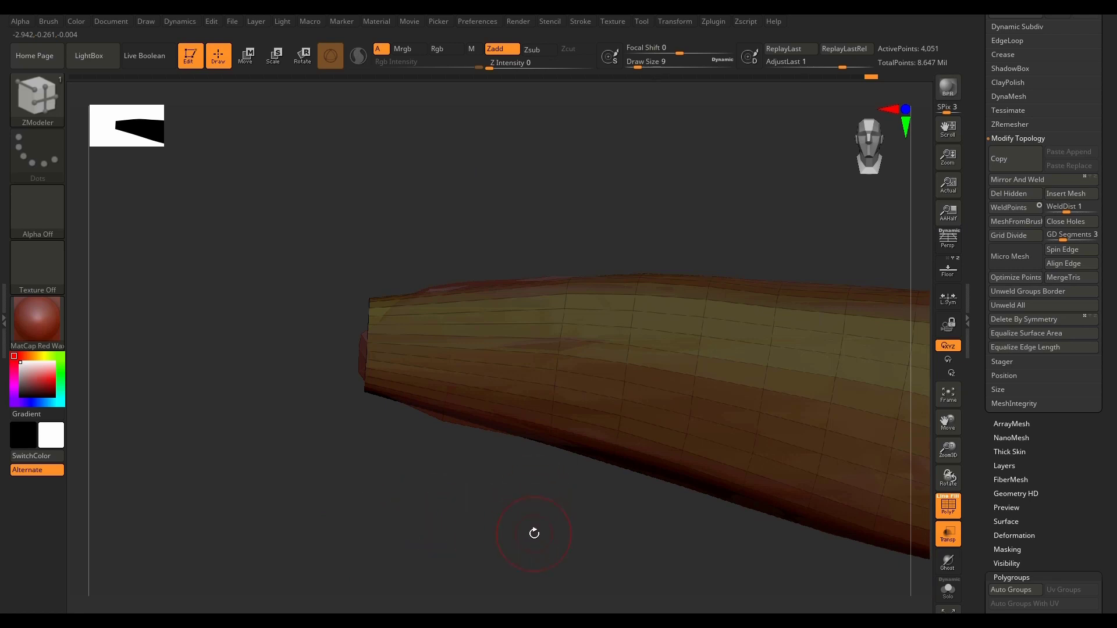
key(f)
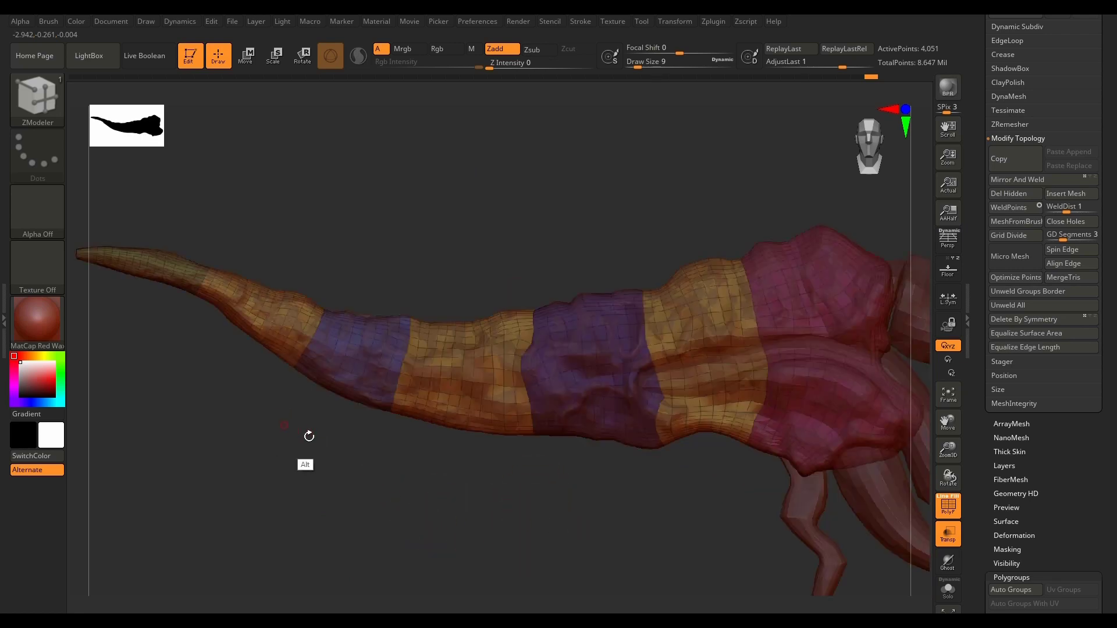
alt+drag(309, 436, 481, 474)
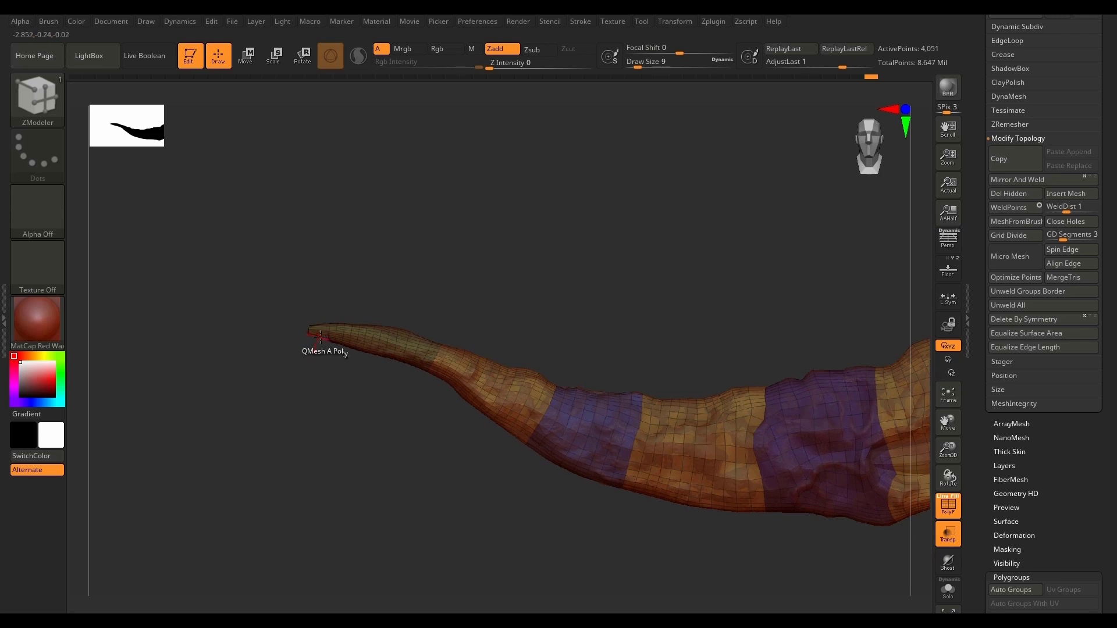
scroll(324, 332, up, 5)
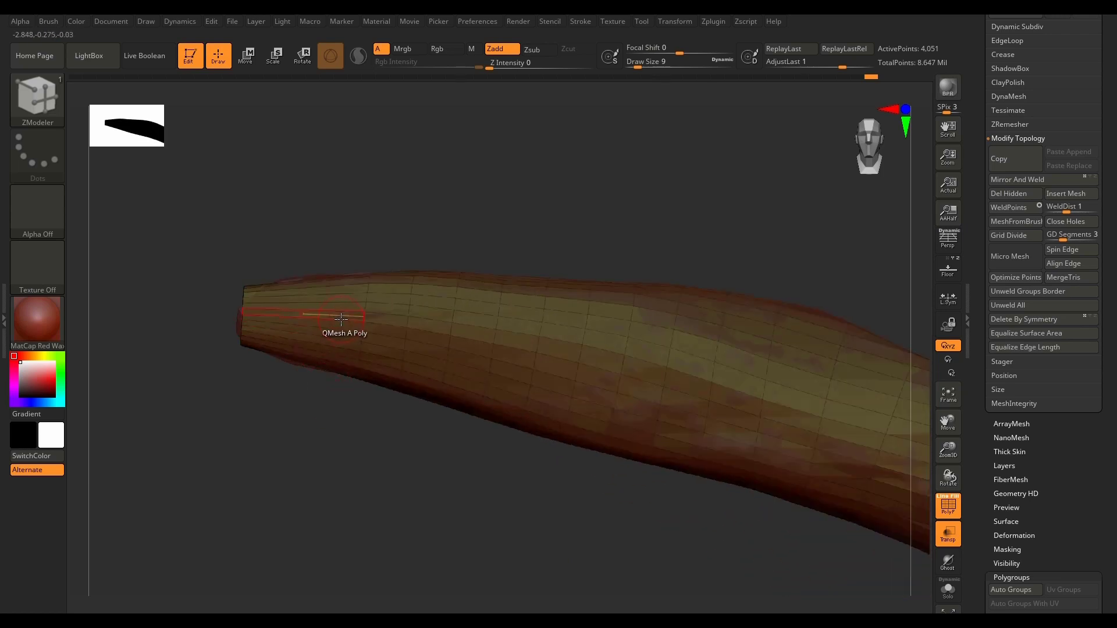
key(space)
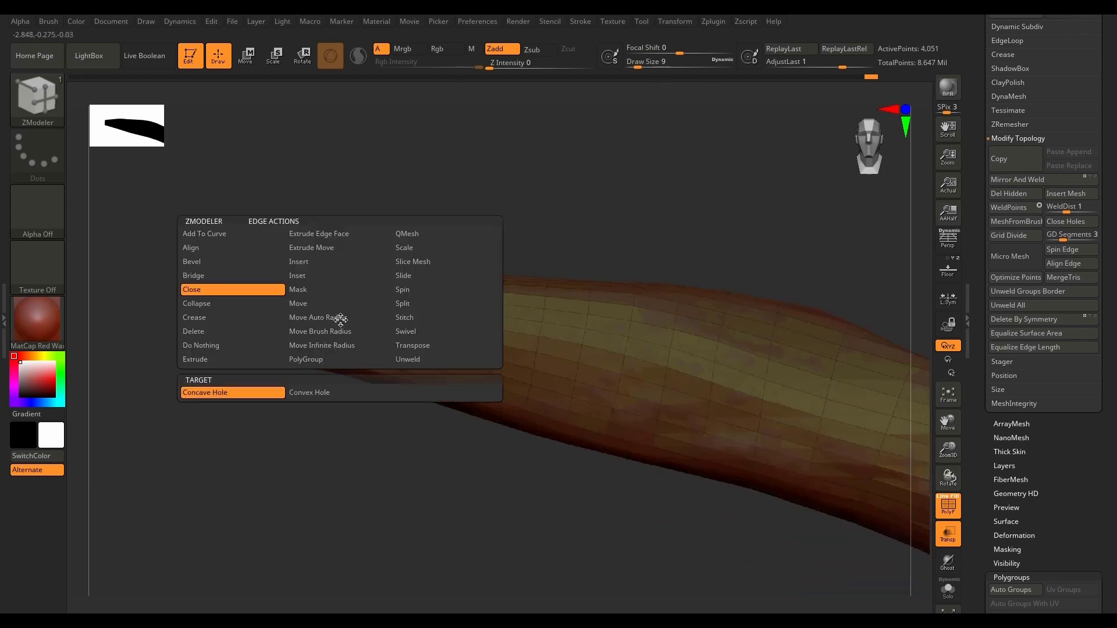
click(330, 266)
click(264, 393)
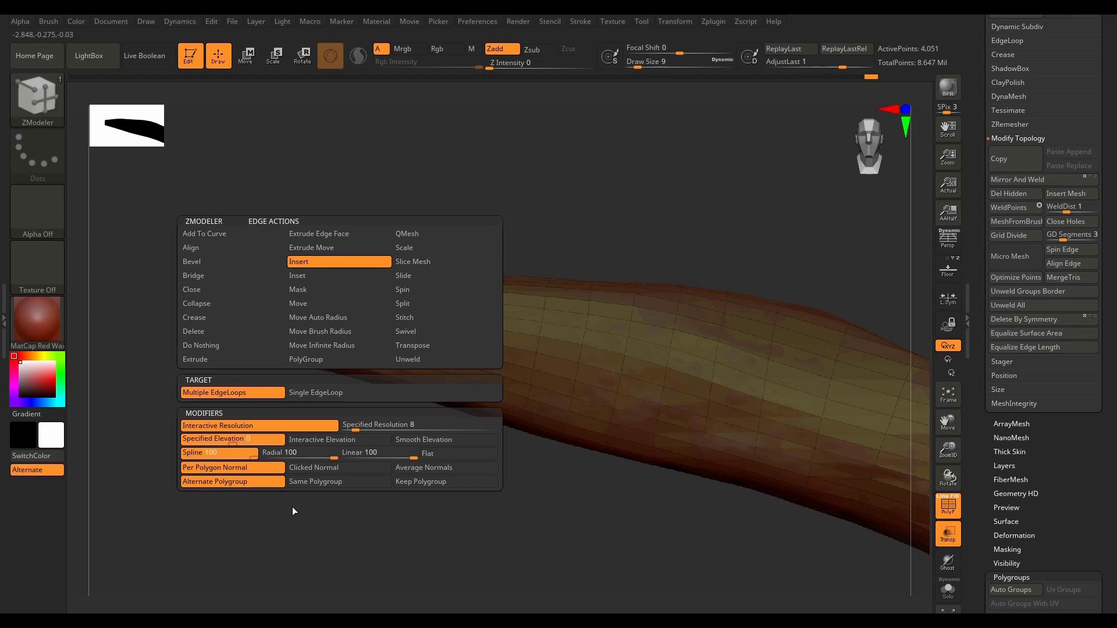
click(438, 481)
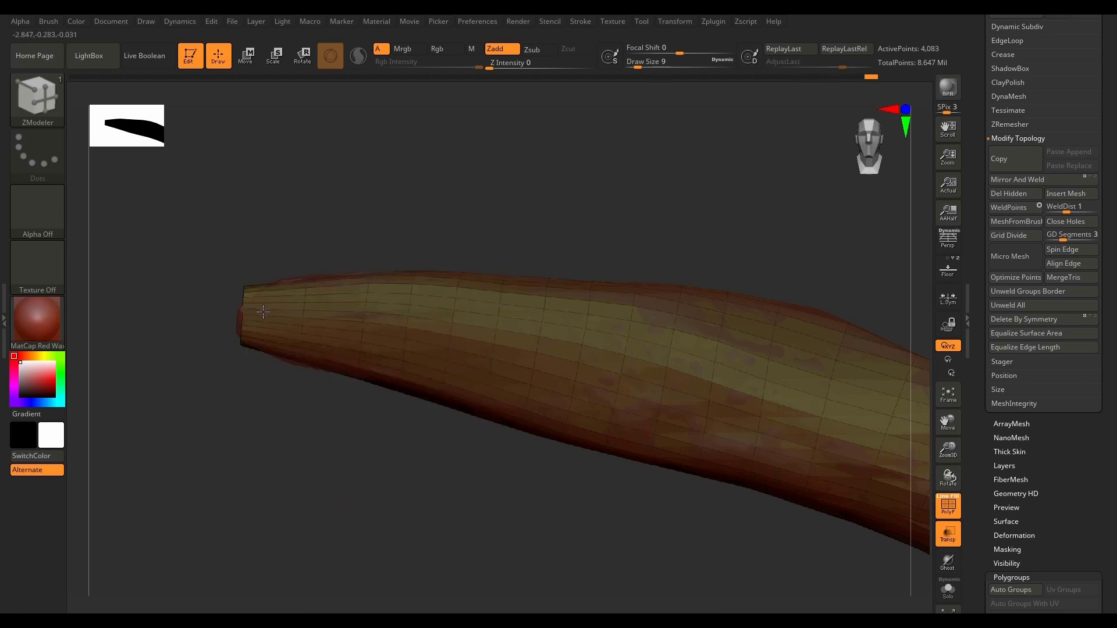
click(303, 304)
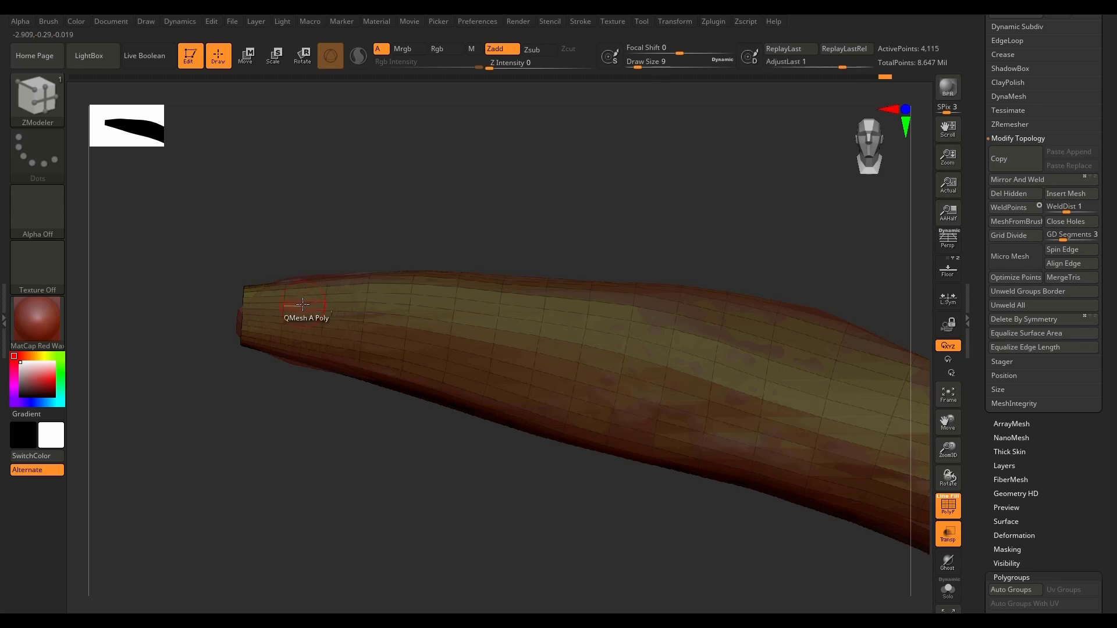
Step: Project the rebuilt low-poly tip onto the high-poly mesh with ProjectAll and check the fit
drag(332, 453, 306, 504)
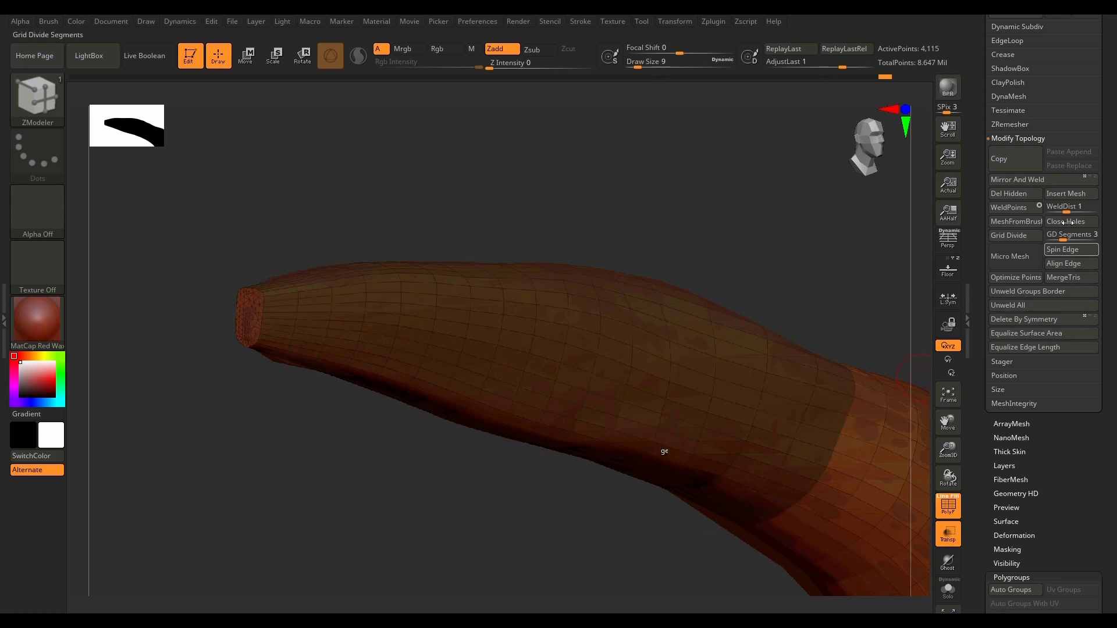
scroll(1110, 233, up, 8)
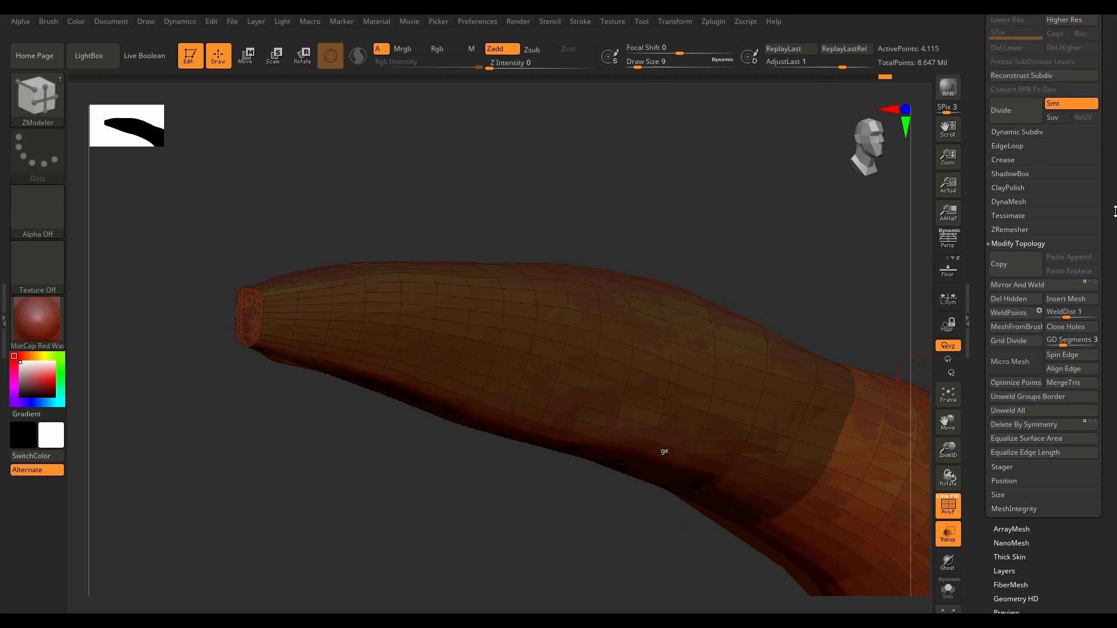
scroll(1111, 243, up, 10)
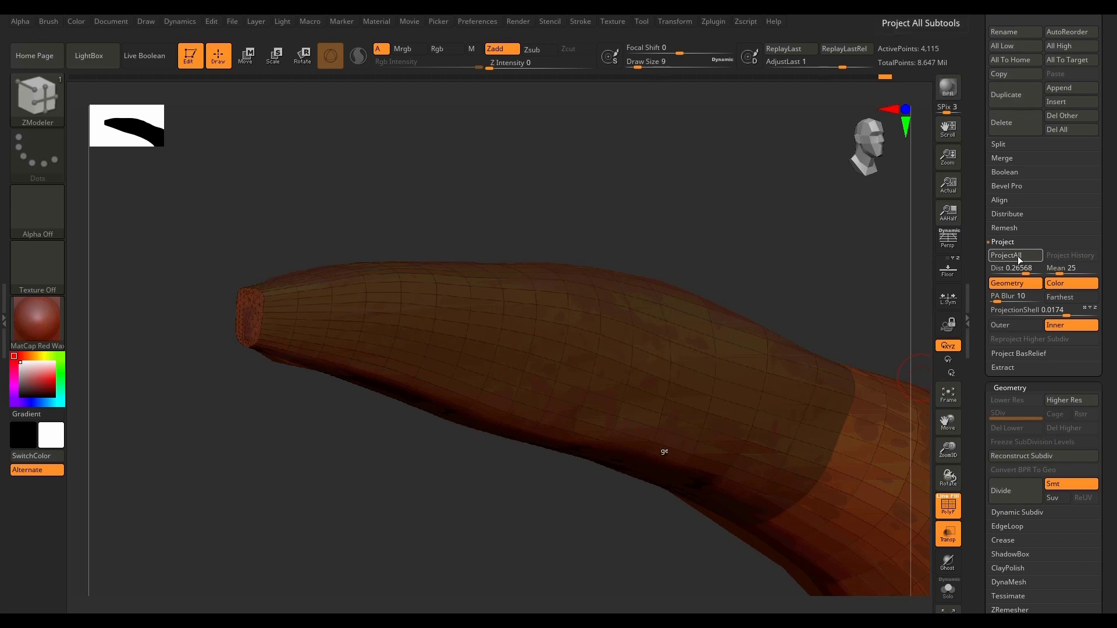
click(1018, 257)
drag(349, 449, 322, 464)
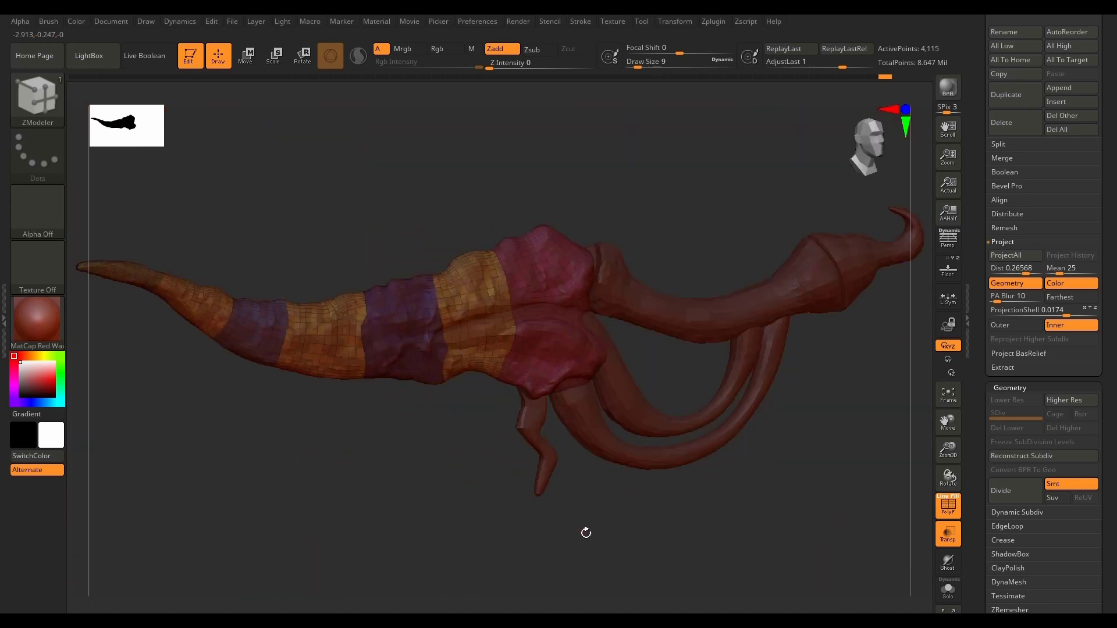
drag(583, 531, 654, 566)
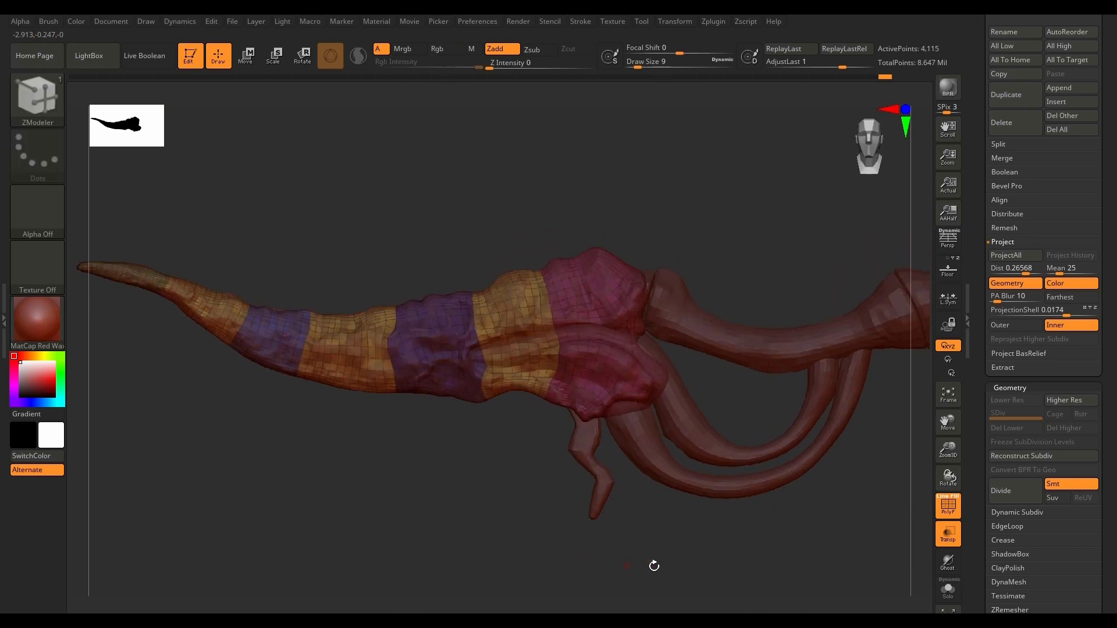
Step: Isolate the low-poly mesh in Solo mode and frame it centred in an end-on view
click(948, 590)
mouse_move(698, 528)
mouse_down()
mouse_move(631, 529)
mouse_move(622, 512)
mouse_up()
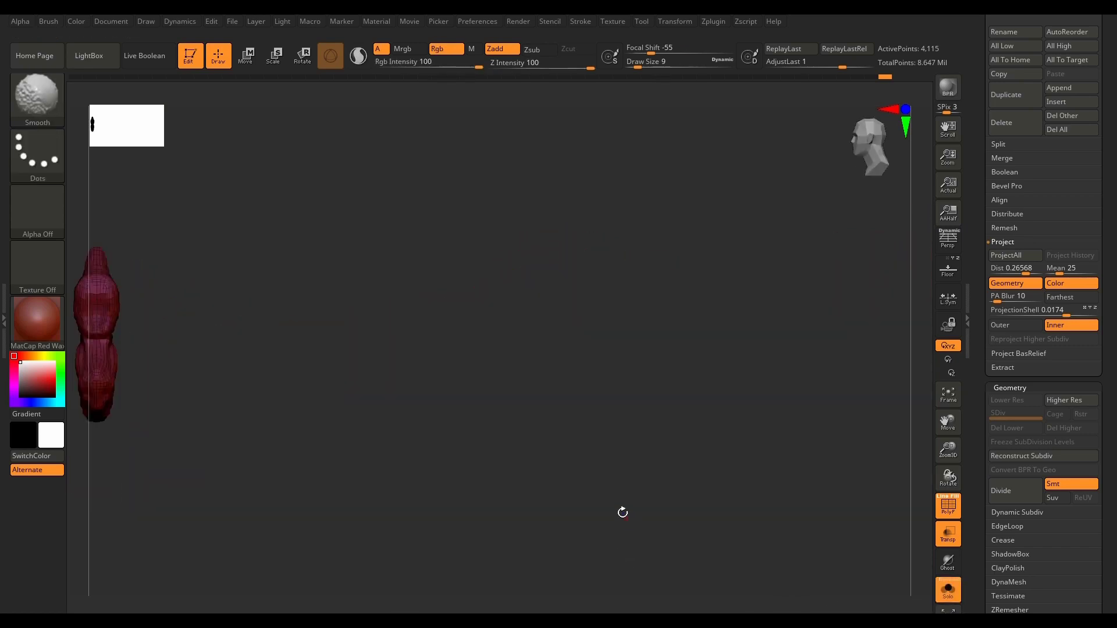
mouse_move(439, 391)
alt+mouse_down()
mouse_move(706, 407)
mouse_move(773, 369)
alt+mouse_up()
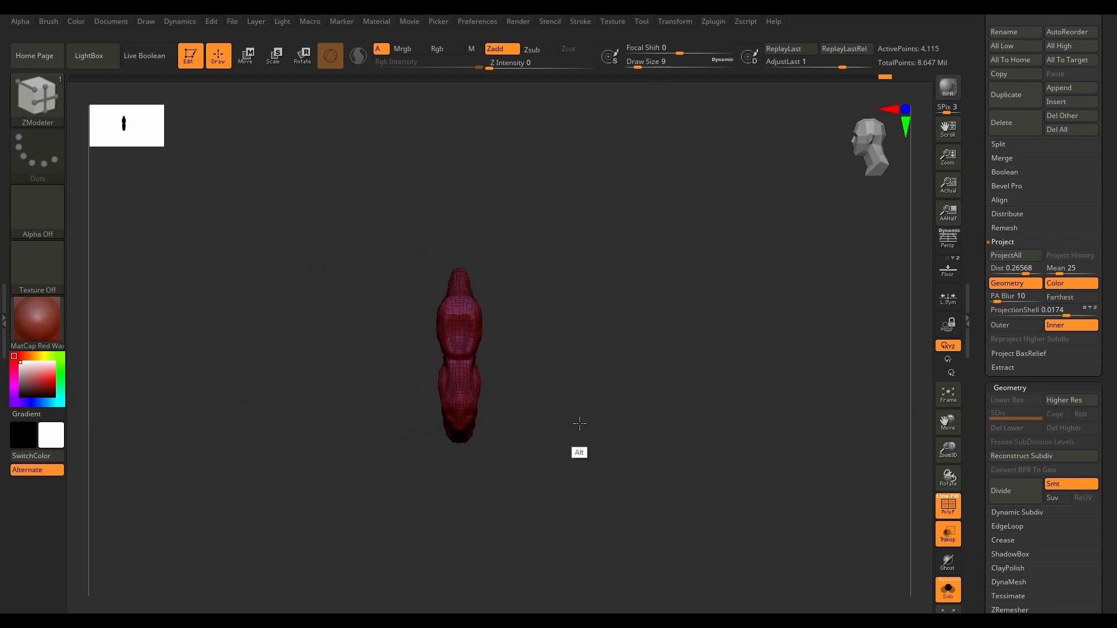
drag(580, 424, 550, 376)
scroll(500, 330, up, 2)
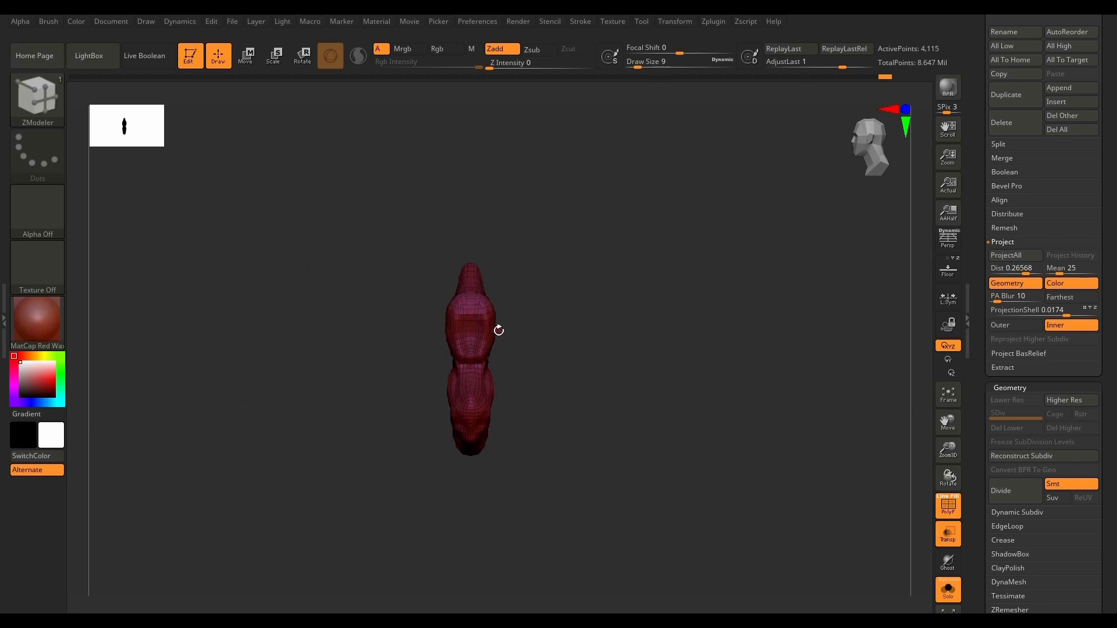
Step: Replace the lasso selection brush with a rectangular one and hide one half of the low-poly mesh along its centre line
key(ctrl+shift)
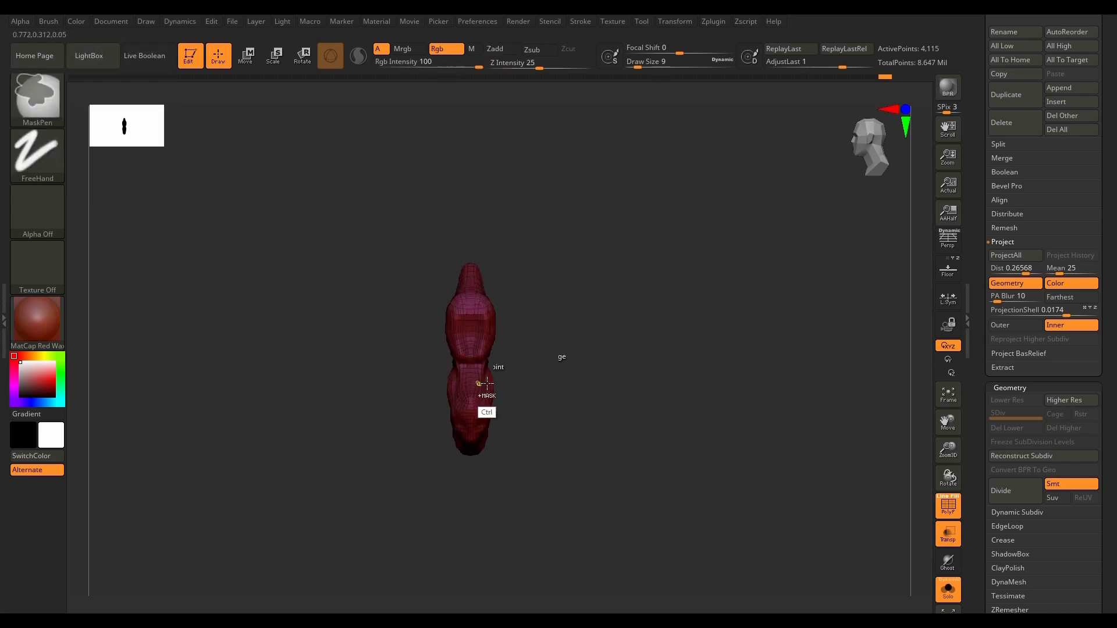
ctrl+shift+click(36, 95)
ctrl+shift+click(671, 162)
ctrl+shift+drag(725, 170, 472, 533)
ctrl+shift+drag(471, 536, 601, 495)
alt+drag(451, 464, 646, 410)
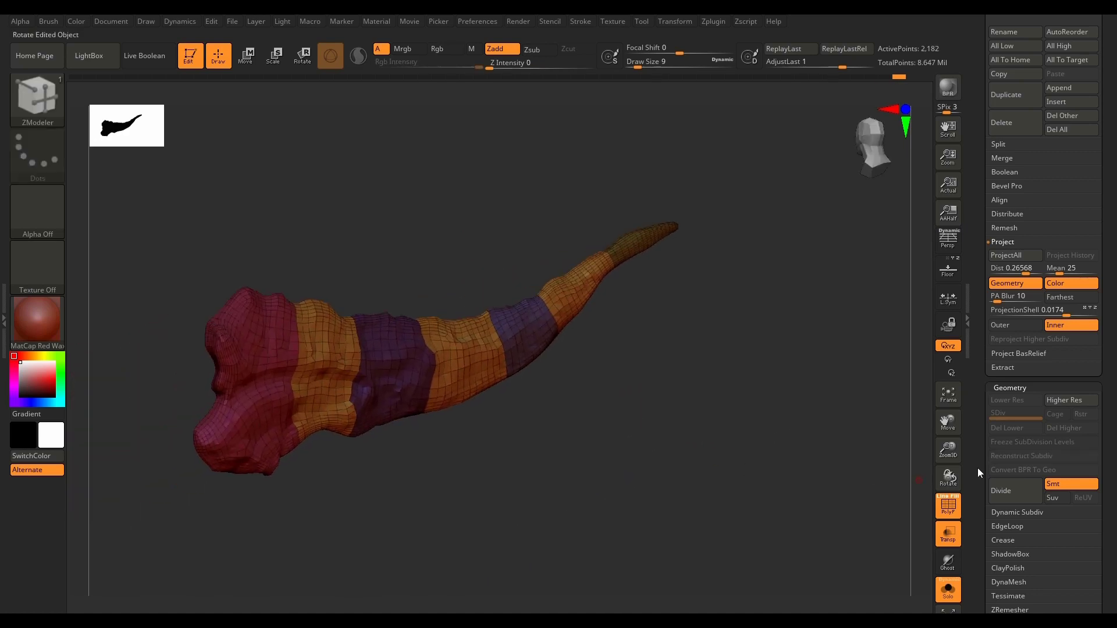
Step: Give the visible half of PM3D_Plane3D_33 its own polygroups with ReGroupVisible and unhide the whole mesh
drag(1110, 416, 1105, 261)
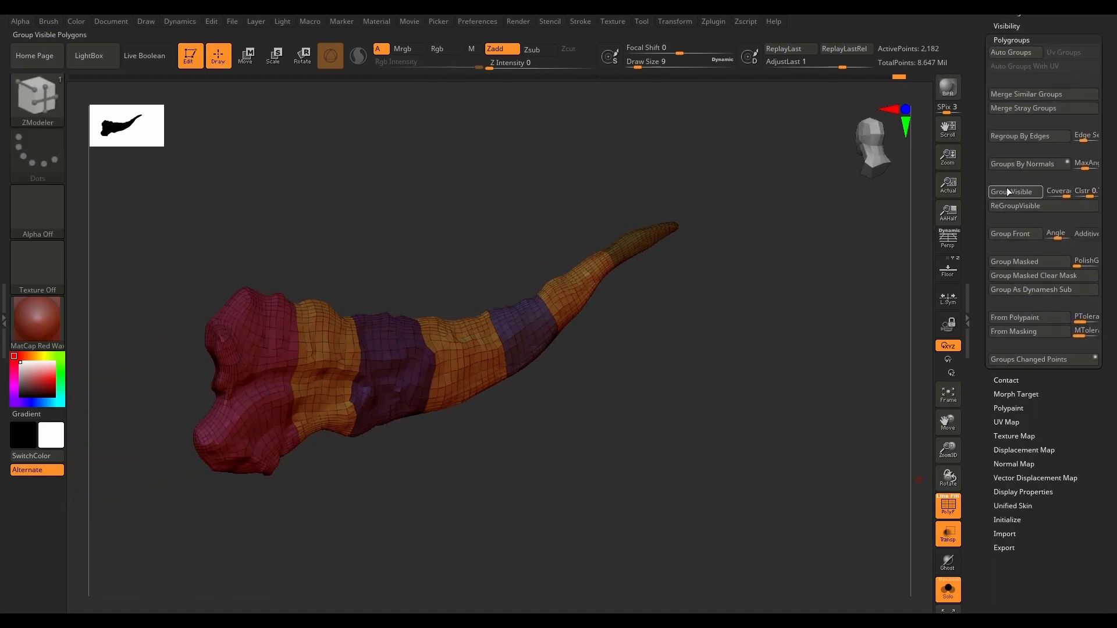
click(1038, 207)
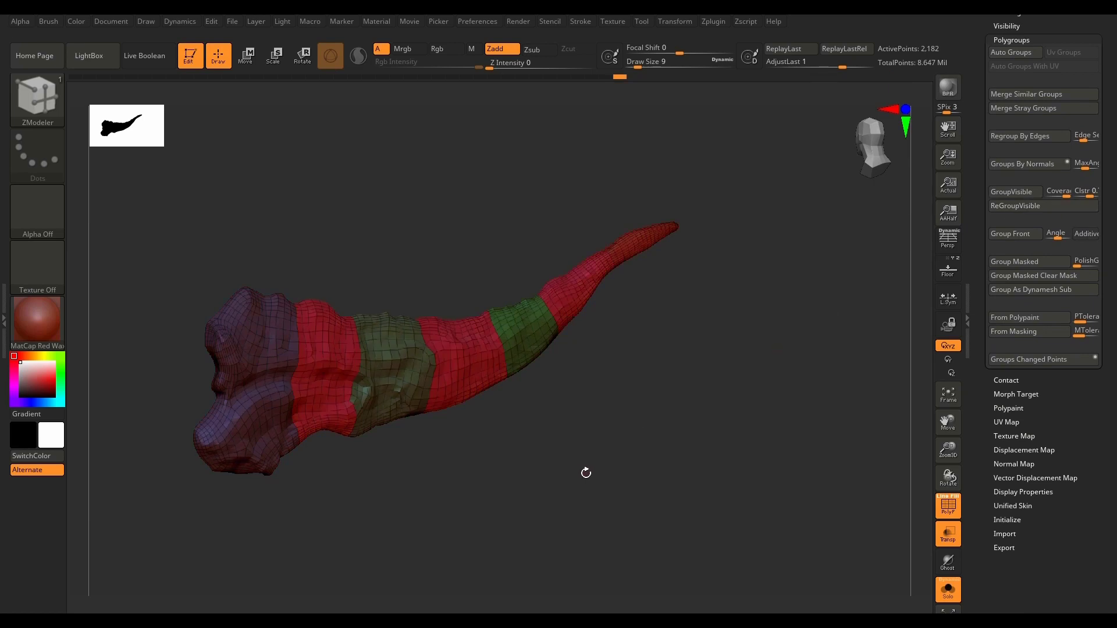
ctrl+shift+click(592, 468)
Step: Examine the polygroups and polygon flow at the tip and along the full length of the mesh
drag(565, 488, 649, 511)
alt+drag(775, 356, 503, 487)
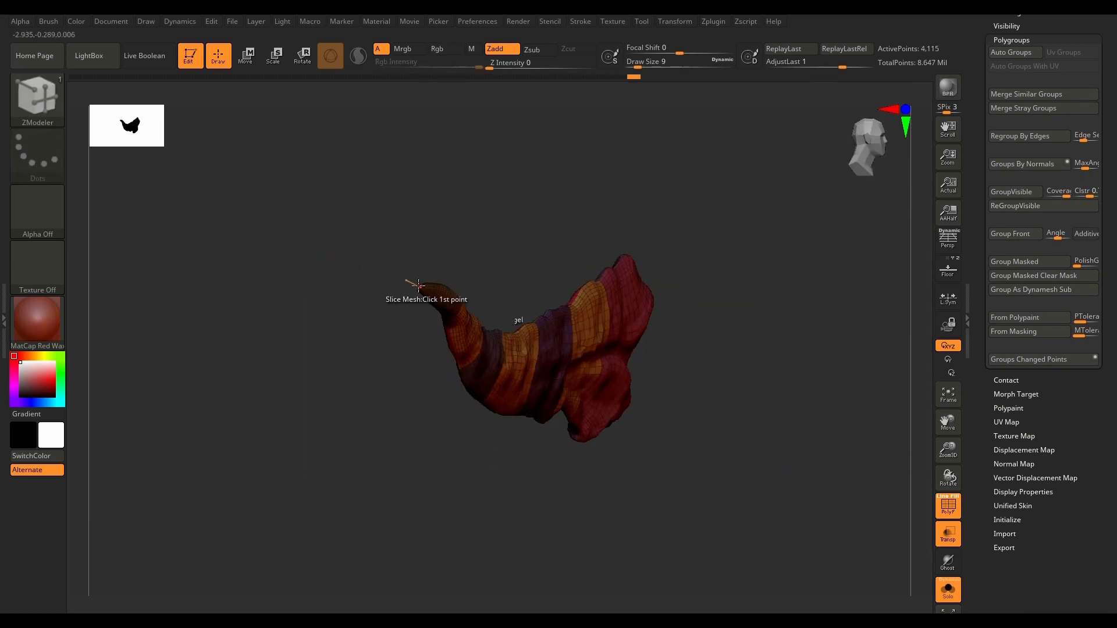
scroll(419, 287, up, 9)
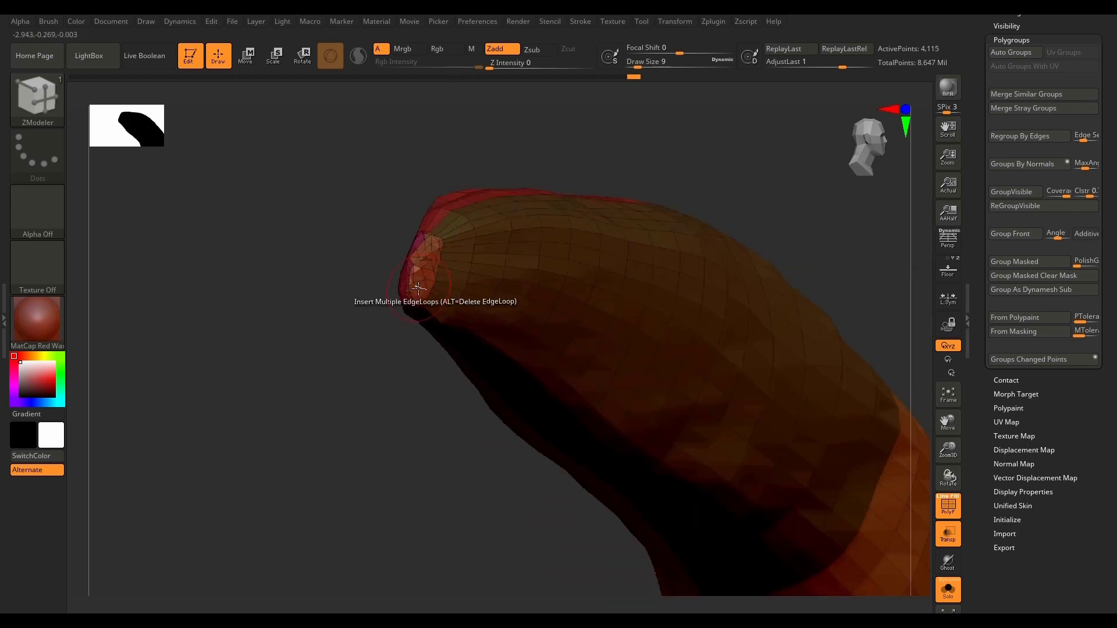
scroll(418, 288, up, 1)
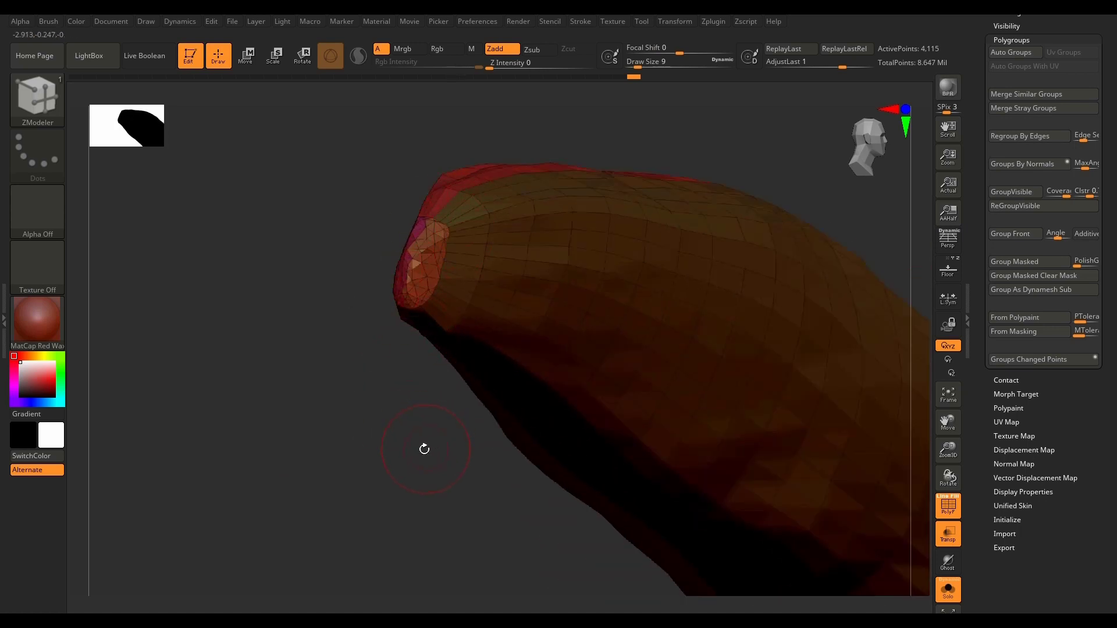
key(f)
drag(824, 453, 801, 453)
key(f)
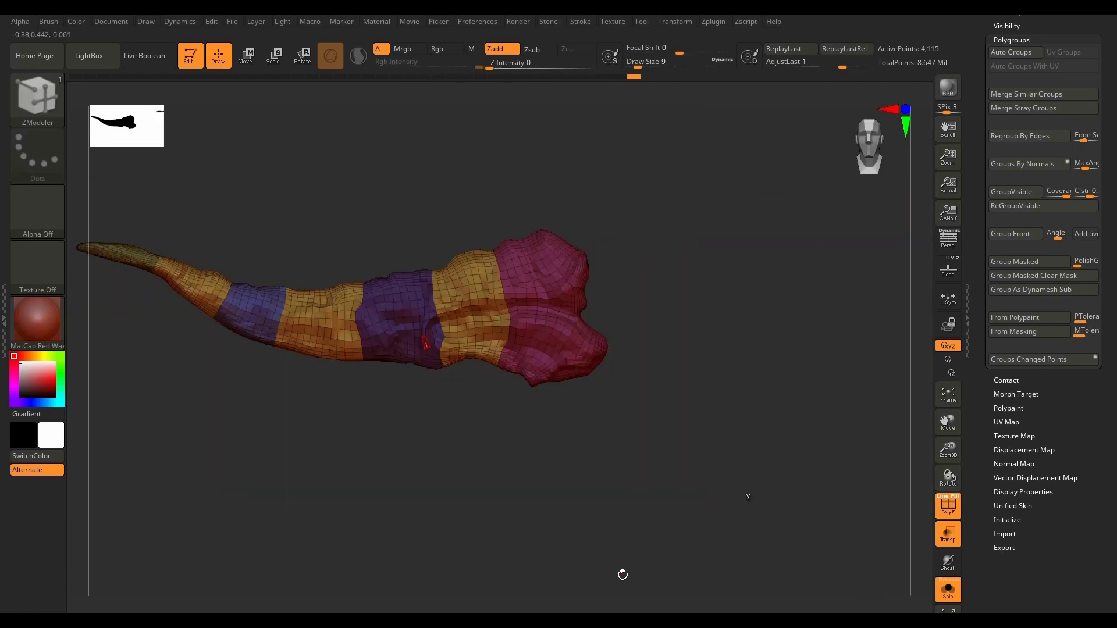
Step: Switch the selection brush to SelectLasso for separating the two lobes at the forked base
drag(1107, 224, 1100, 401)
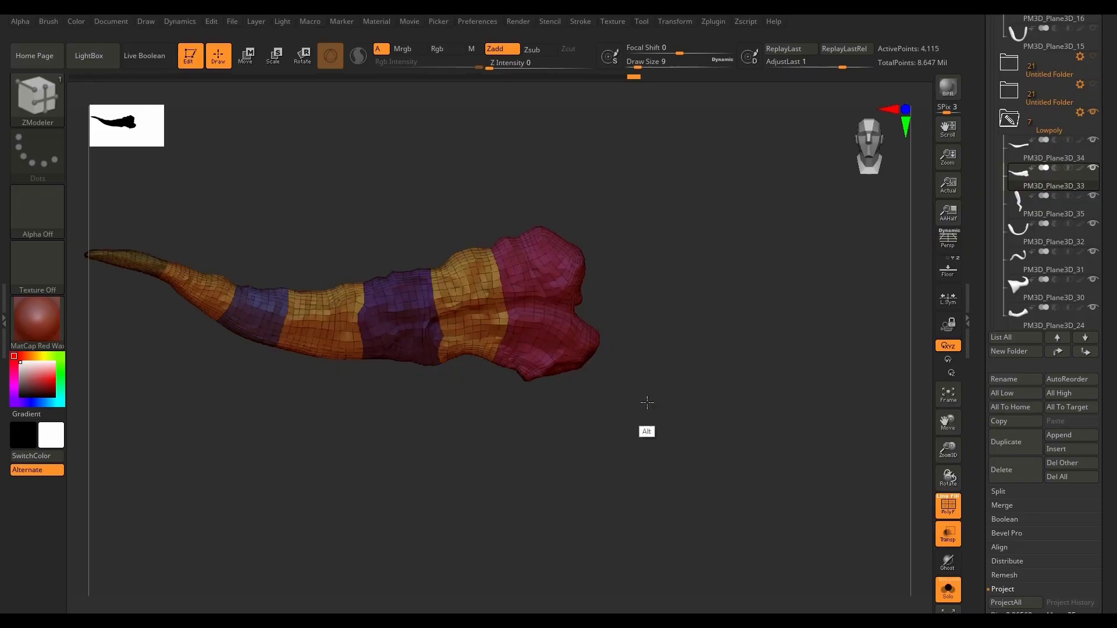
drag(648, 399, 629, 358)
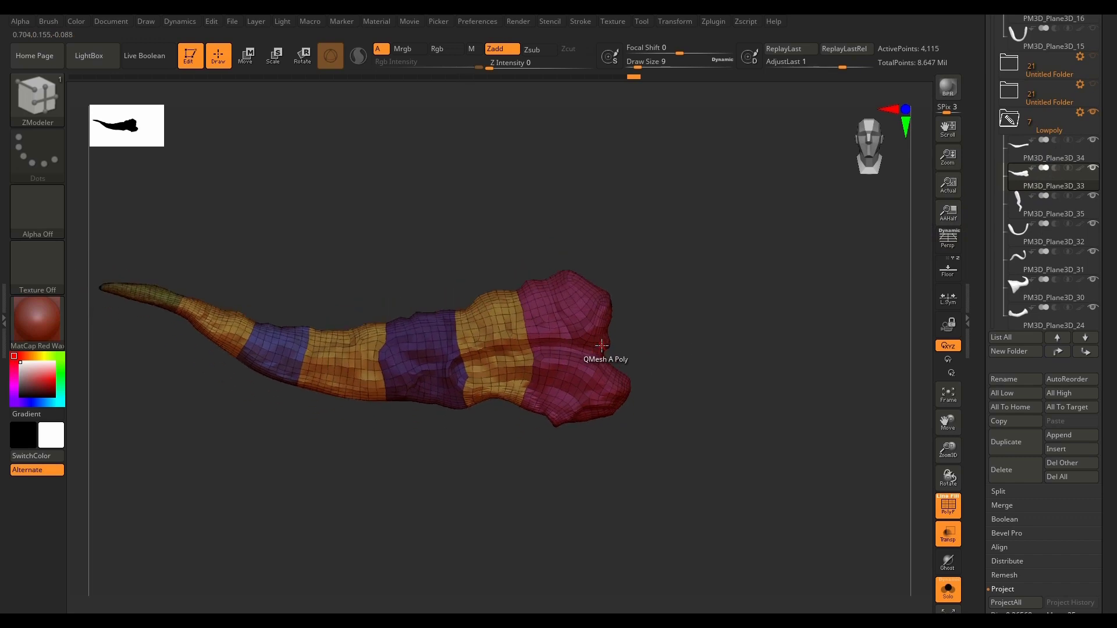
scroll(601, 346, up, 5)
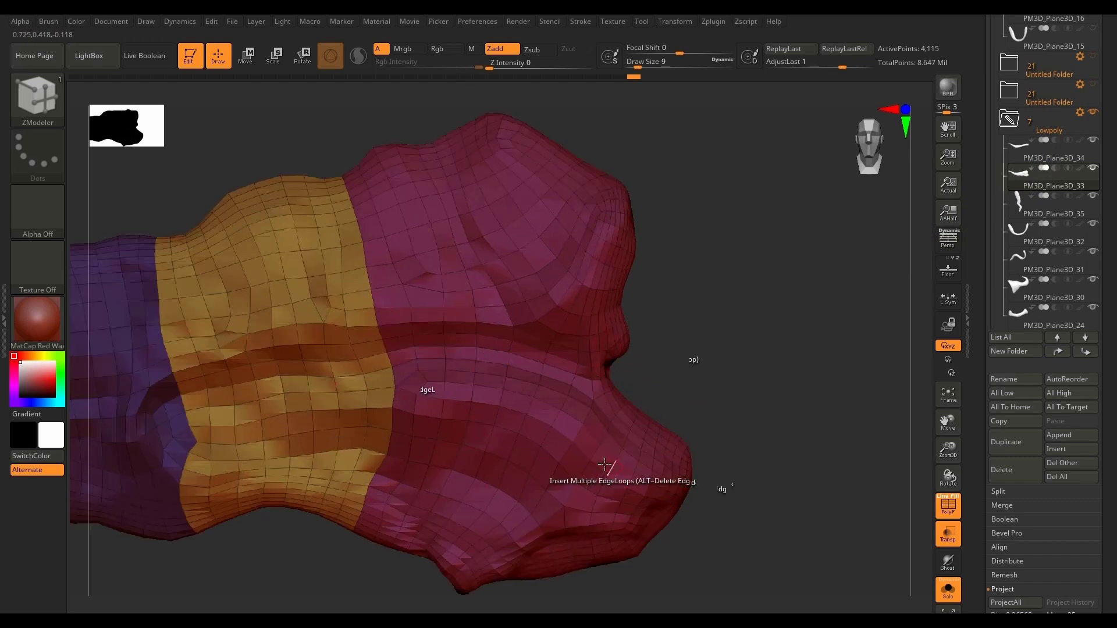
drag(651, 386, 686, 353)
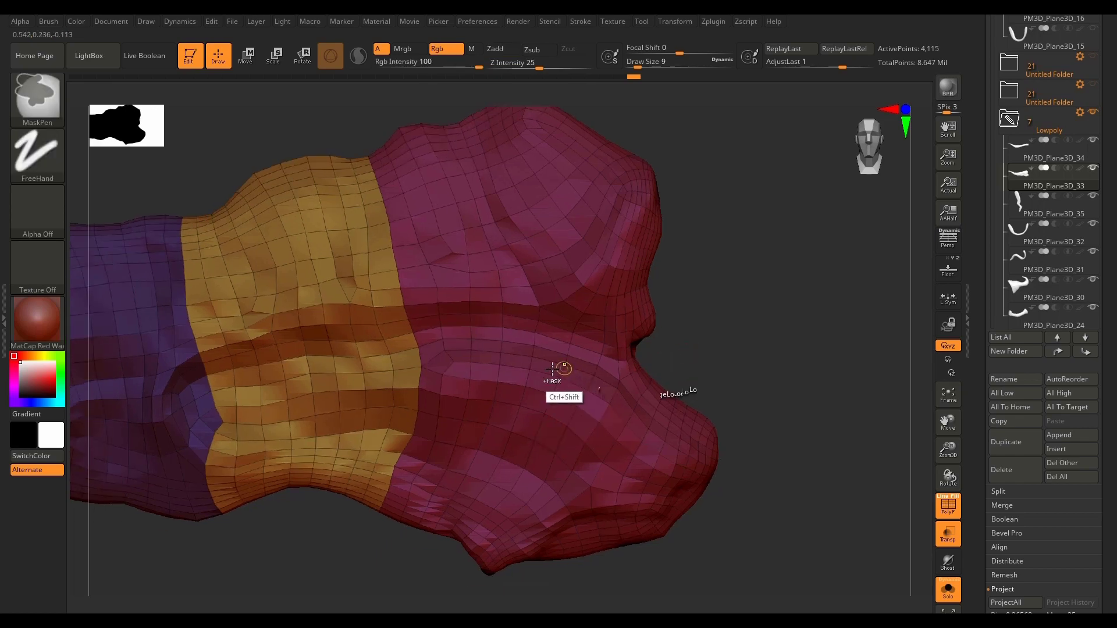
ctrl+shift+click(37, 96)
click(611, 160)
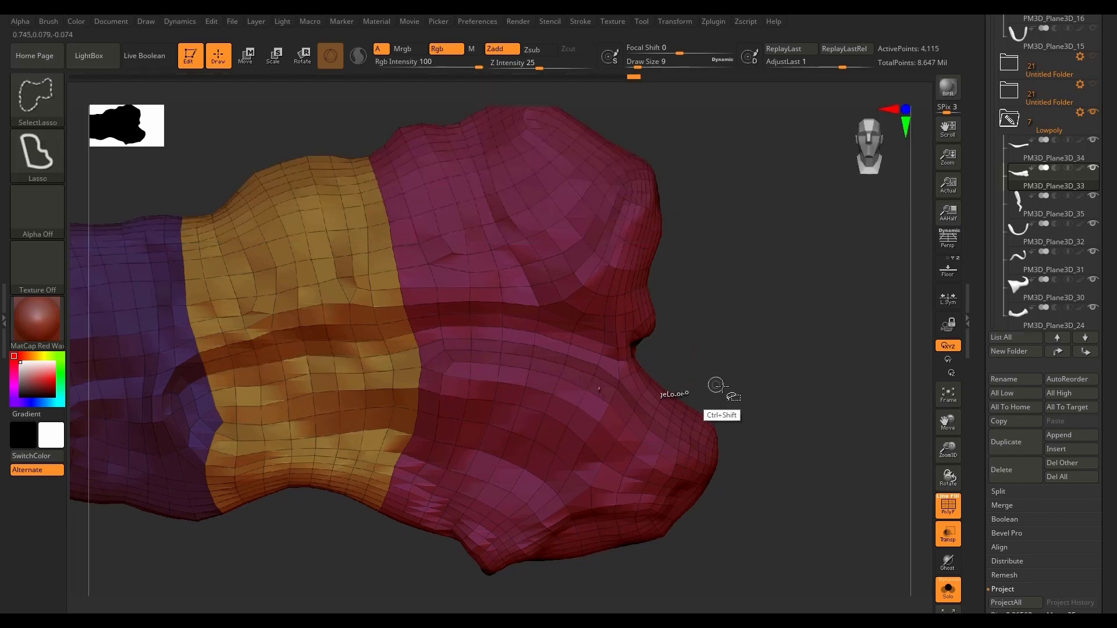
Step: Try to isolate the lower lobe of the base with the lasso and regroup it with ReGroupVisible
mouse_move(782, 294)
ctrl+shift+mouse_down()
mouse_move(628, 352)
mouse_move(517, 323)
mouse_move(425, 327)
mouse_move(428, 409)
mouse_move(385, 512)
mouse_move(402, 609)
mouse_move(727, 571)
mouse_move(791, 471)
mouse_move(795, 551)
ctrl+shift+mouse_up()
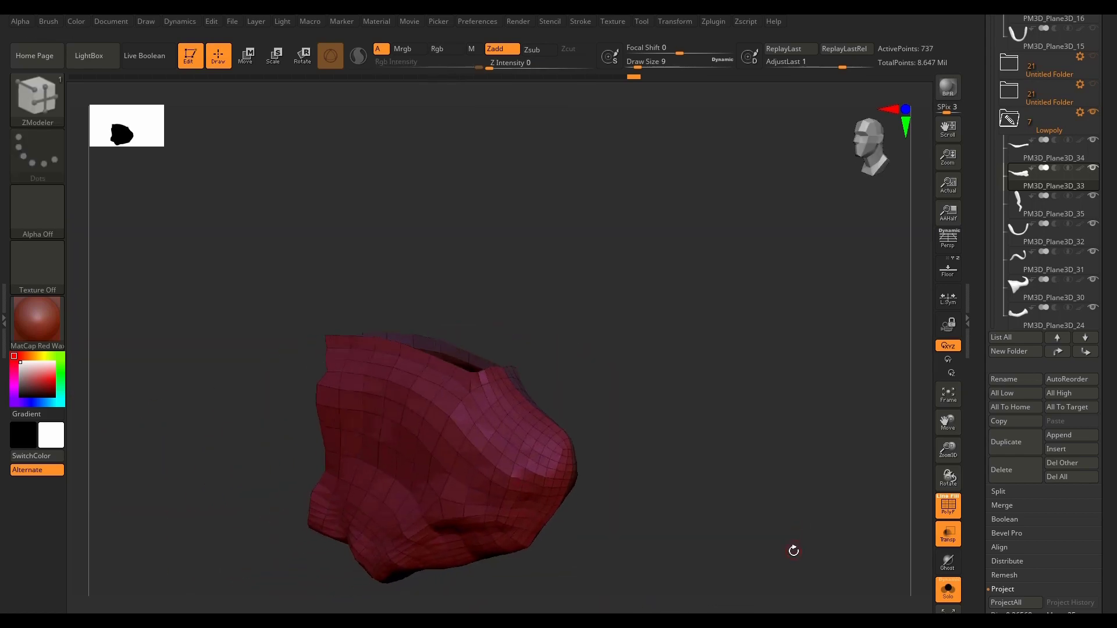
drag(1112, 454, 1108, 266)
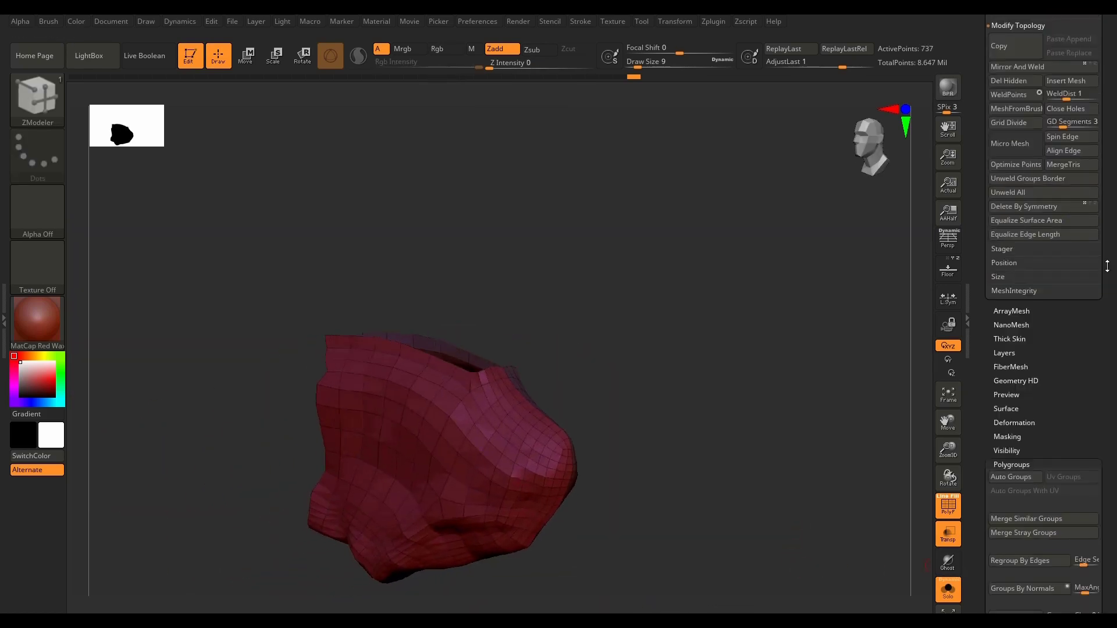
scroll(1055, 565, down, 4)
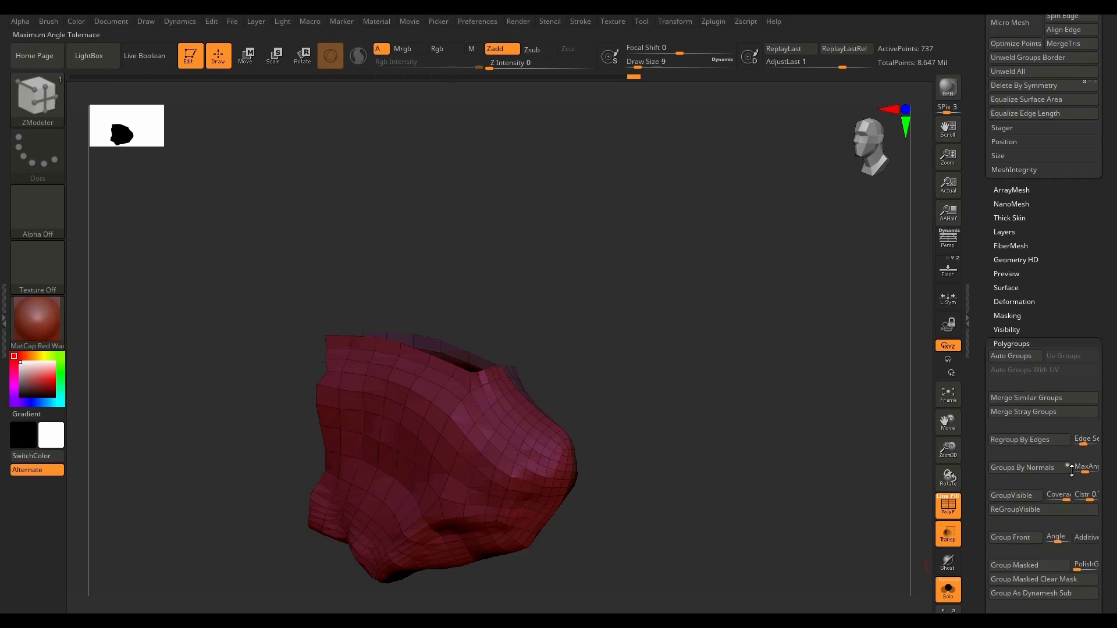
click(1038, 510)
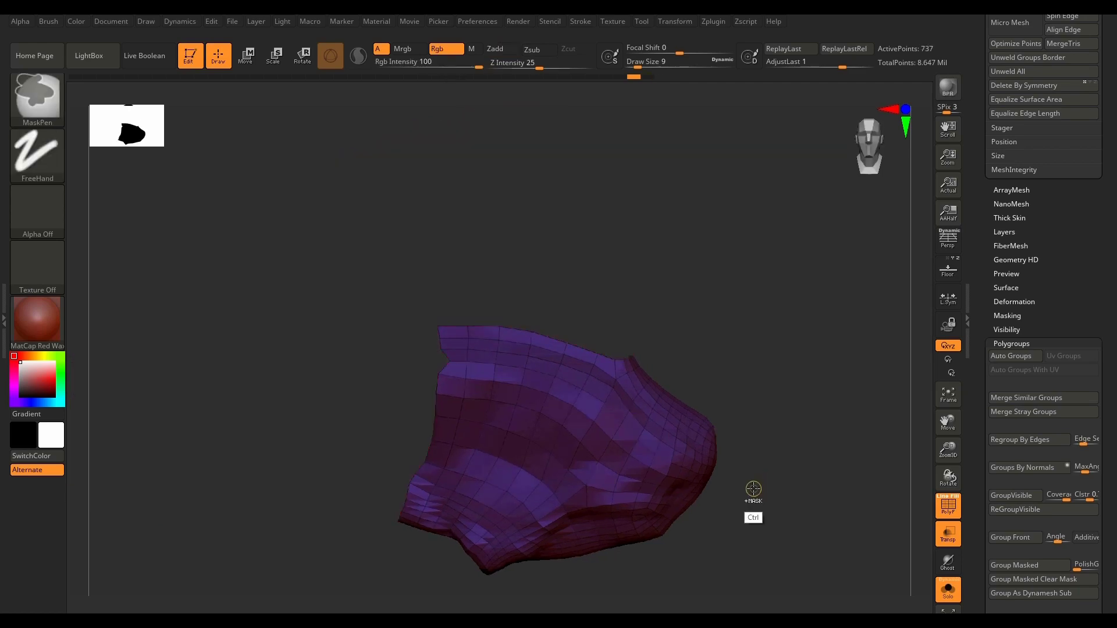
key(ctrl+w)
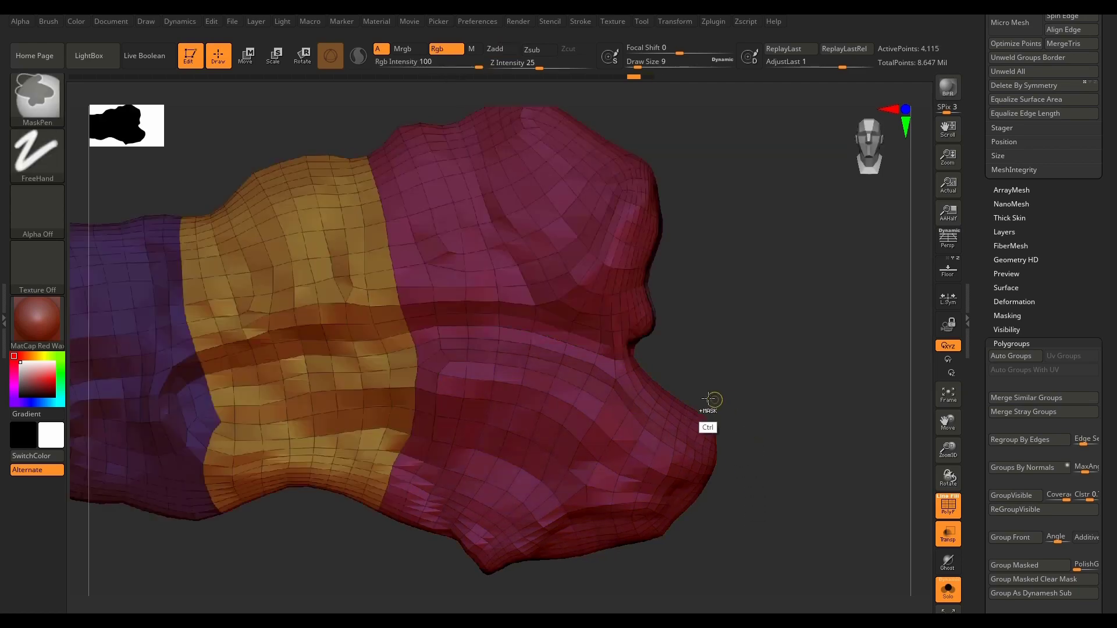
mouse_move(749, 381)
mouse_down()
mouse_move(766, 372)
mouse_move(753, 378)
mouse_up()
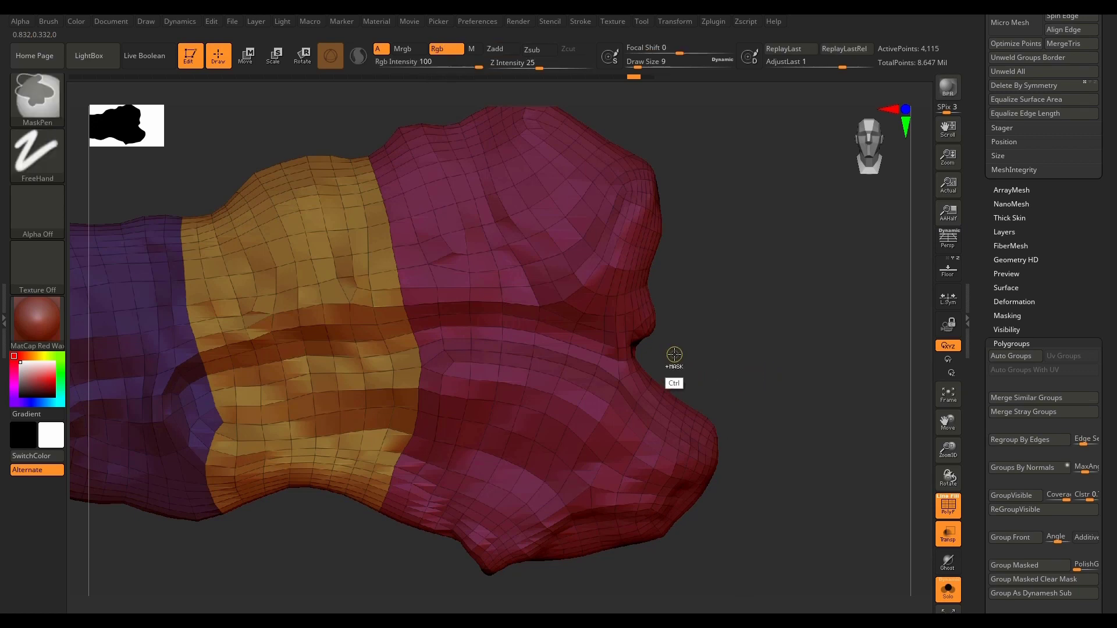
Step: Isolate the lower lobe of the base with a lasso selection, regroup it with ReGroupVisible and unhide the rest
key(ctrl+shift)
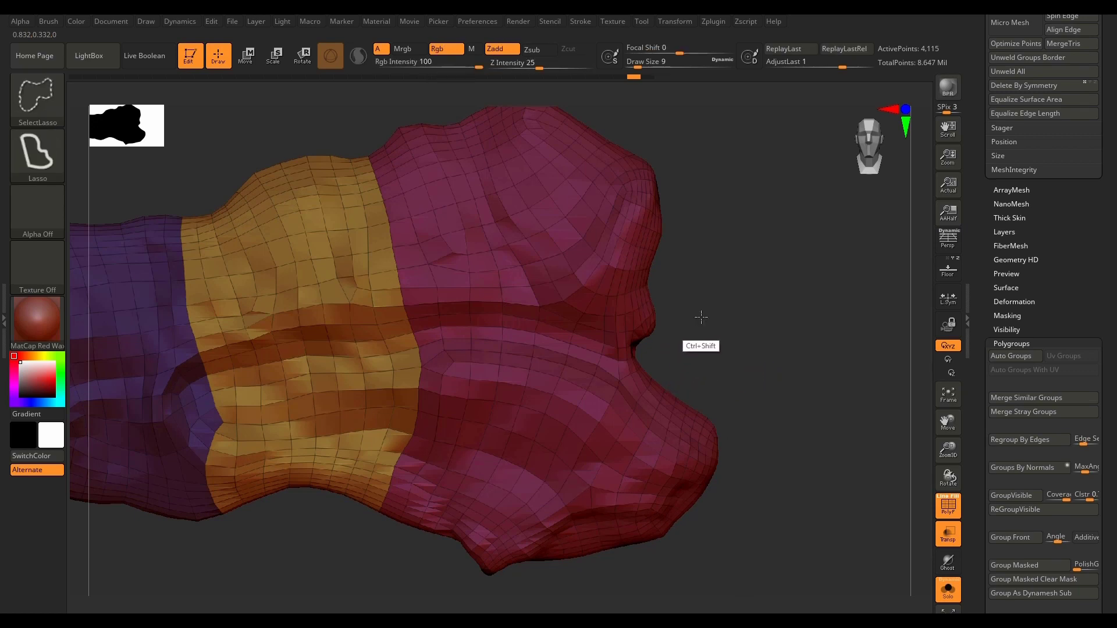
mouse_move(701, 317)
ctrl+shift+mouse_down()
mouse_move(643, 344)
mouse_move(602, 348)
mouse_move(506, 319)
mouse_move(438, 318)
mouse_move(398, 343)
mouse_move(397, 419)
mouse_move(367, 559)
mouse_move(538, 605)
mouse_move(765, 524)
mouse_move(794, 332)
ctrl+shift+mouse_up()
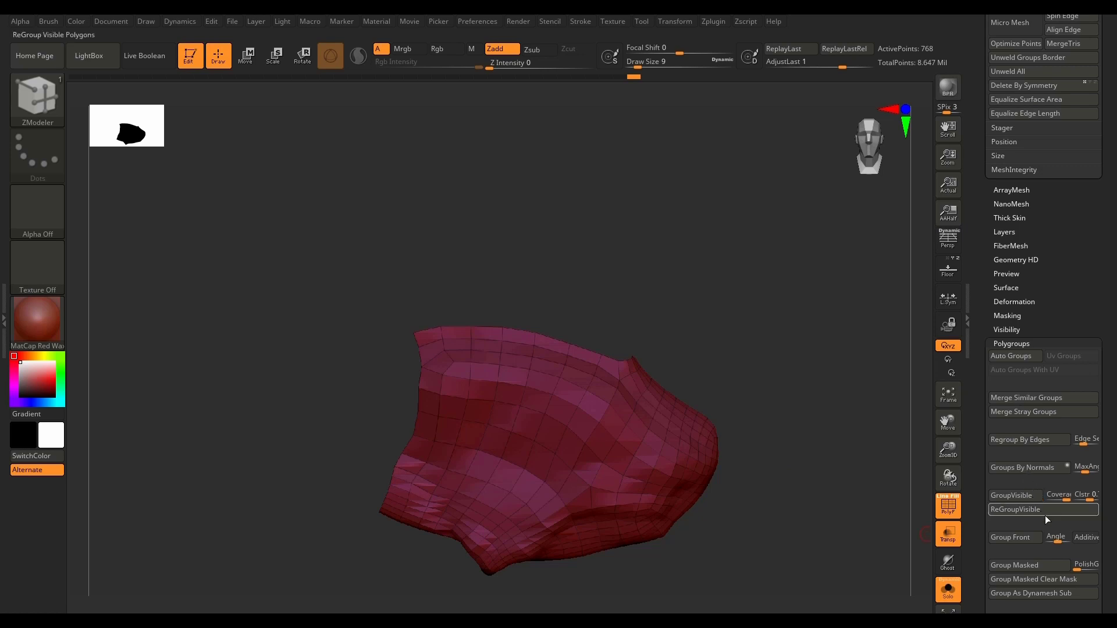
ctrl+shift+click(805, 511)
mouse_move(792, 530)
mouse_down()
mouse_move(751, 536)
mouse_move(775, 534)
mouse_up()
key(f)
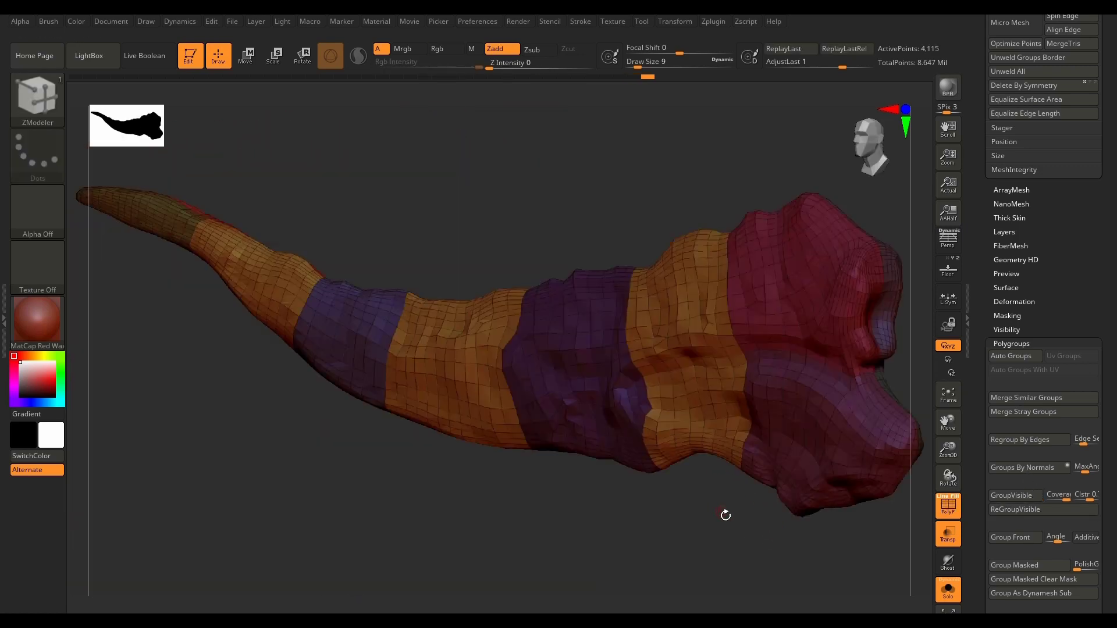
Step: Make the low-poly subtool PM3D_Plane3D_35 active and centre it in a front view
drag(1087, 220, 1082, 408)
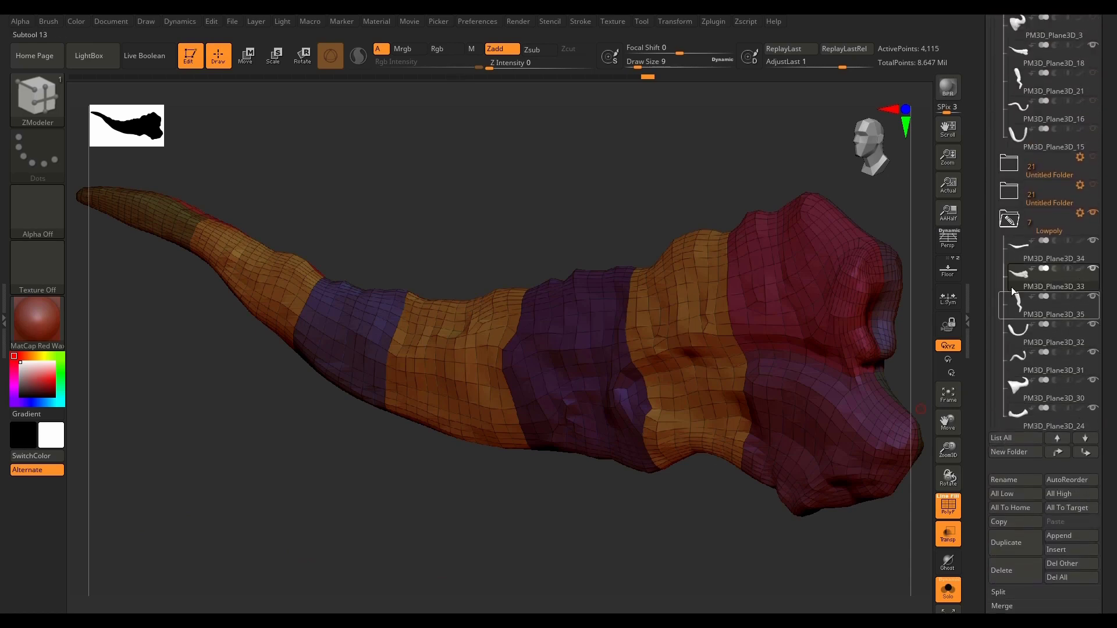
click(1027, 314)
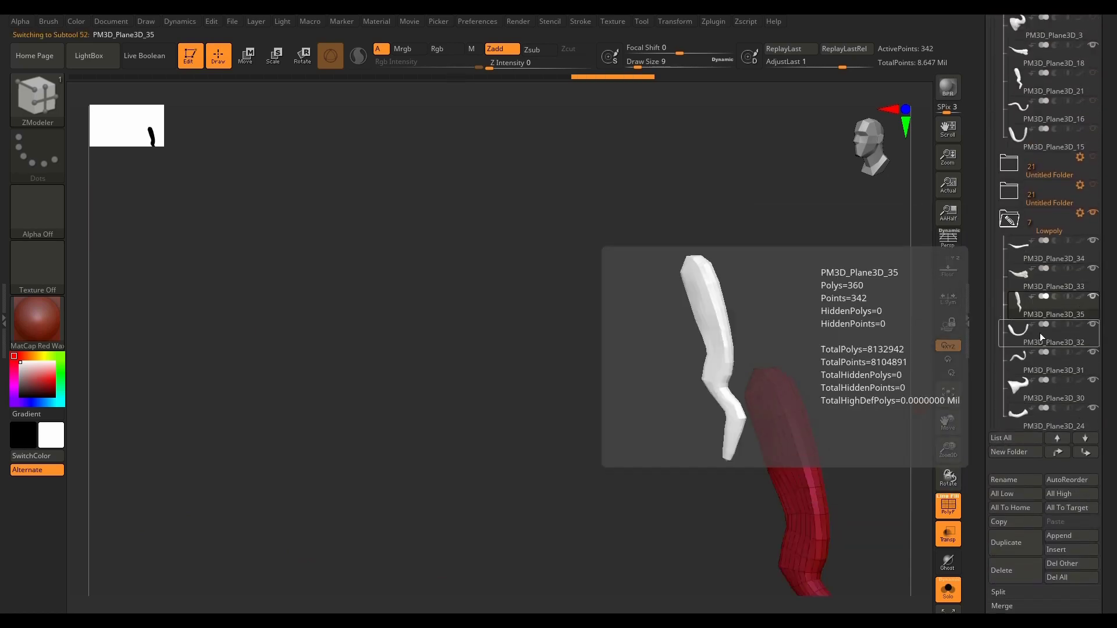
drag(845, 452, 621, 497)
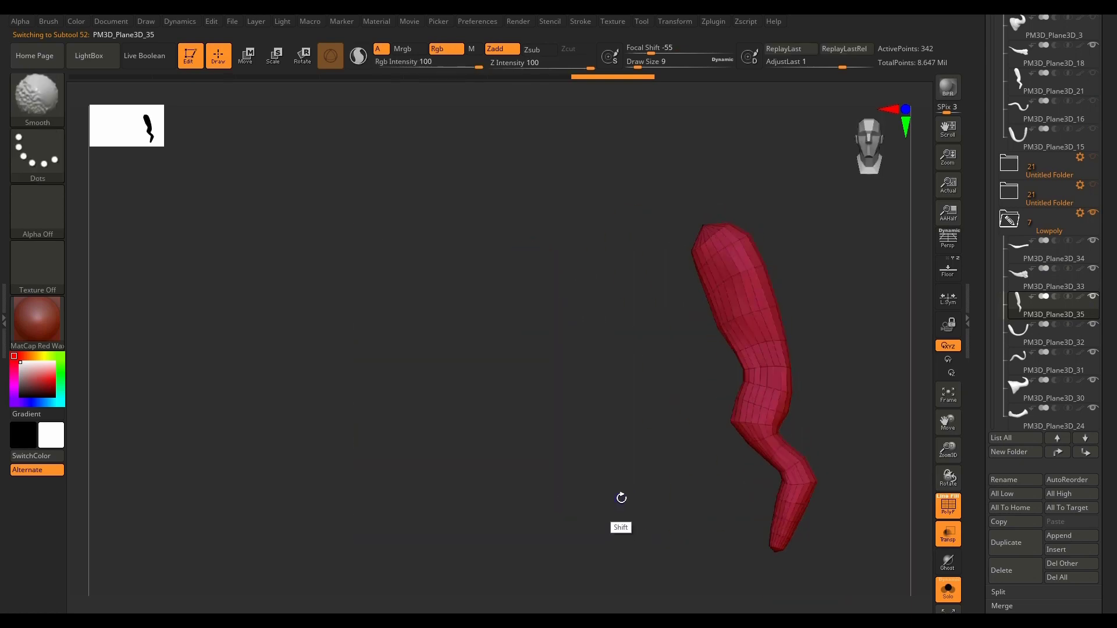
alt+drag(836, 399, 638, 401)
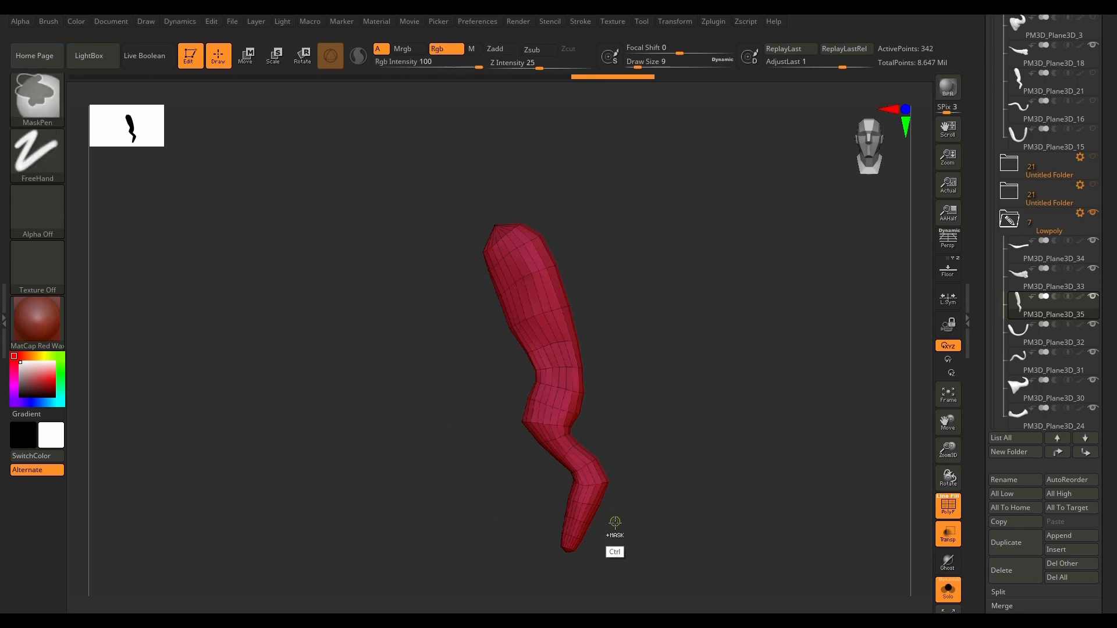
Step: Isolate the lower part of PM3D_Plane3D_35 with the lasso, assign it a polygroup and unhide the whole mesh
mouse_move(604, 591)
ctrl+shift+mouse_down()
mouse_move(666, 412)
mouse_move(621, 372)
mouse_move(574, 373)
mouse_move(504, 570)
mouse_move(512, 588)
ctrl+shift+mouse_up()
ctrl+shift+click(699, 519)
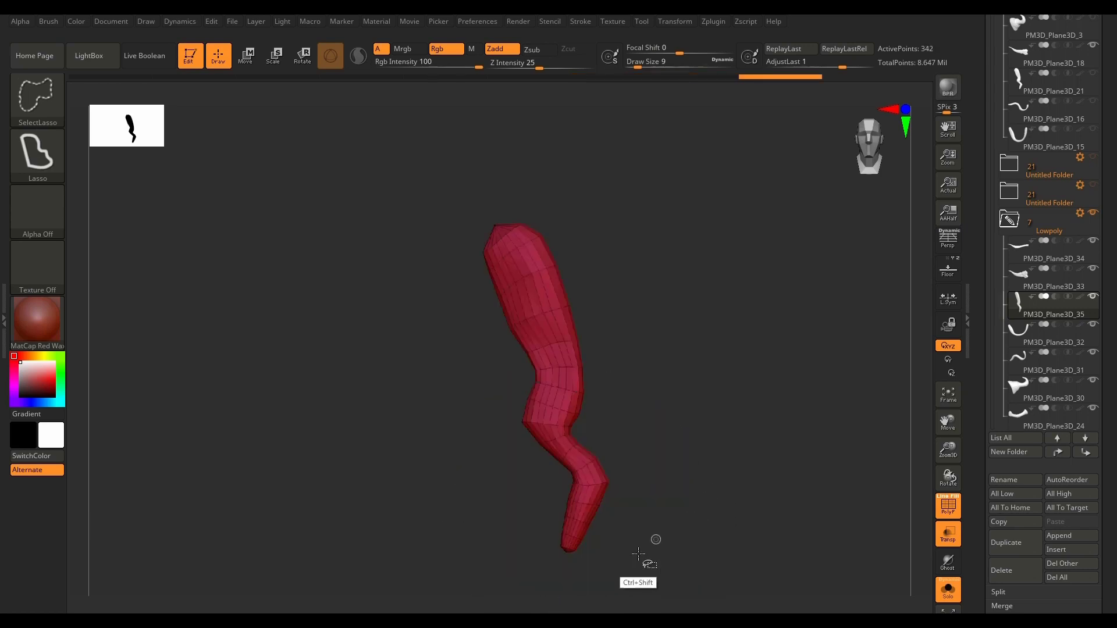
mouse_move(616, 576)
ctrl+shift+mouse_down()
mouse_move(633, 372)
mouse_move(473, 414)
mouse_move(519, 575)
ctrl+shift+mouse_up()
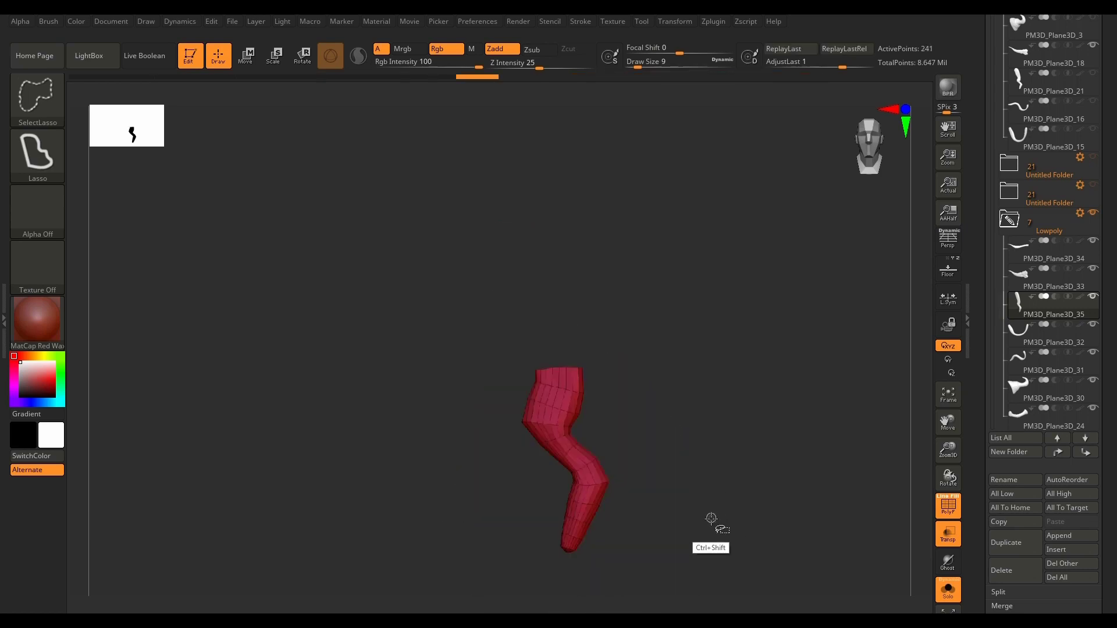
key(ctrl+w)
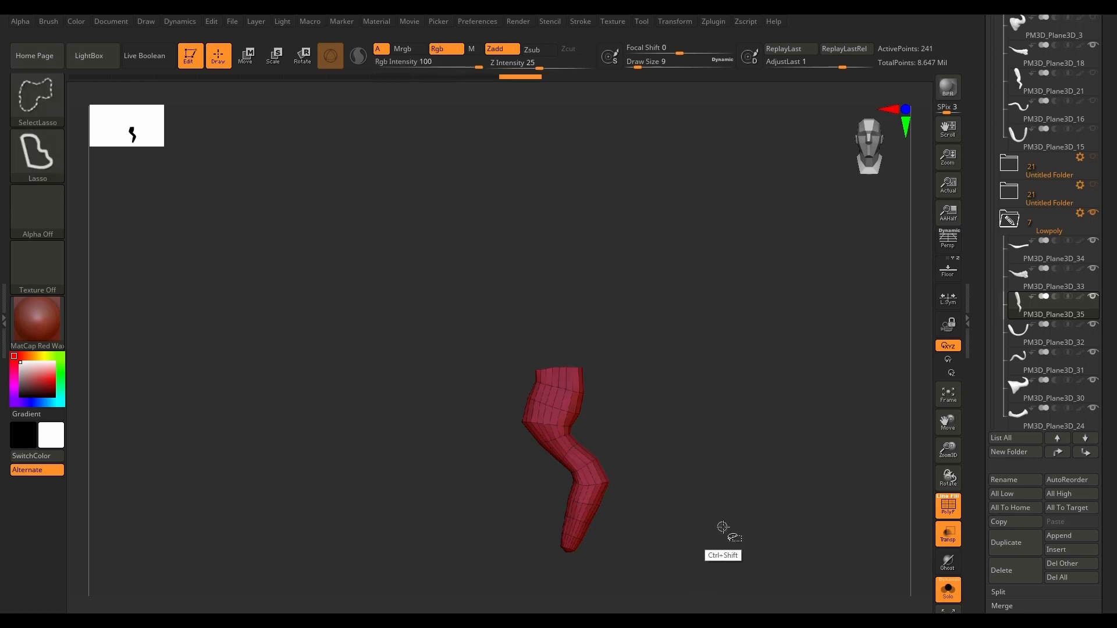
ctrl+shift+click(724, 536)
Step: Turn the mesh to a straight side view and switch the selection brush to SelectRect
drag(739, 529, 650, 524)
alt+drag(325, 448, 649, 479)
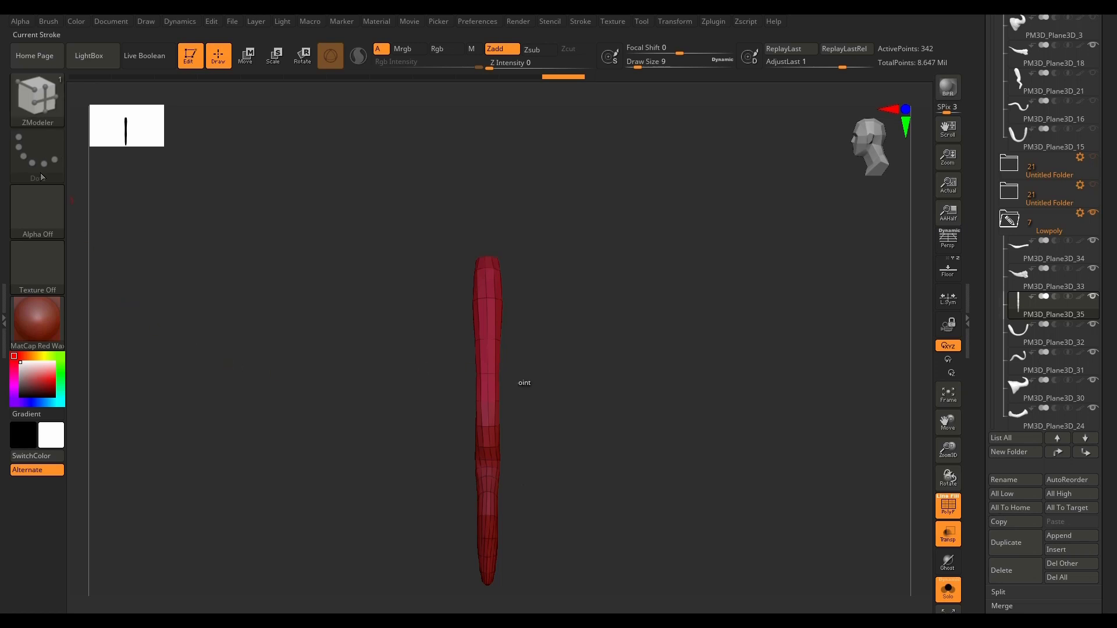
ctrl+shift+click(46, 123)
ctrl+shift+click(674, 166)
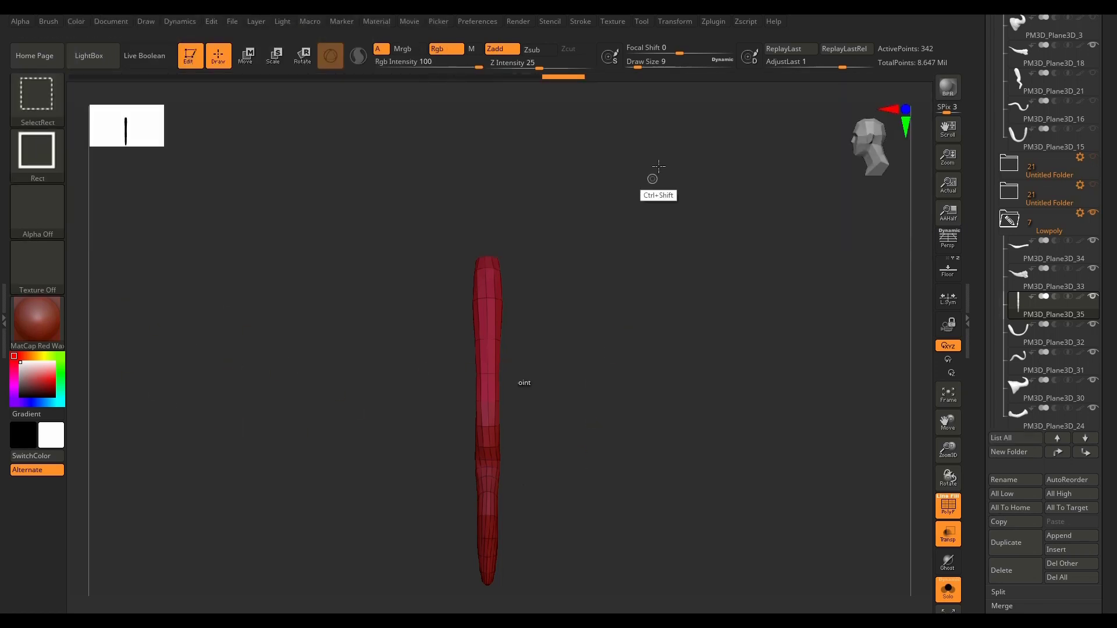
Step: Try to isolate one half of PM3D_Plane3D_35 lengthwise with rectangular selections
ctrl+shift+drag(658, 167, 486, 598)
ctrl+shift+drag(715, 179, 490, 580)
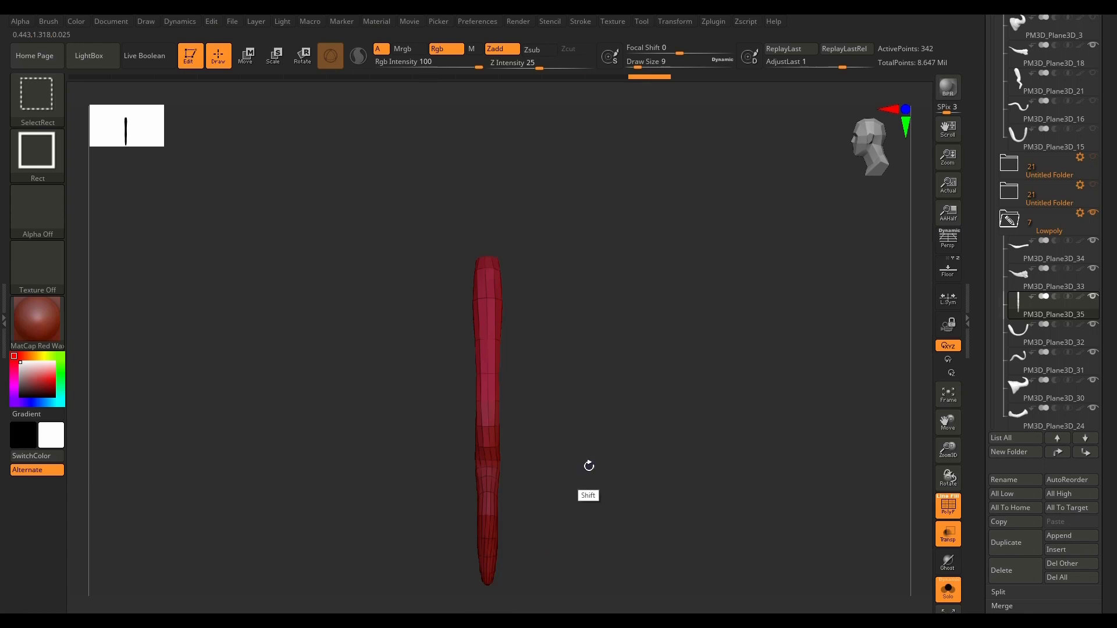
alt+drag(586, 464, 580, 389)
ctrl+shift+drag(621, 124, 478, 537)
drag(560, 449, 592, 442)
scroll(467, 366, up, 5)
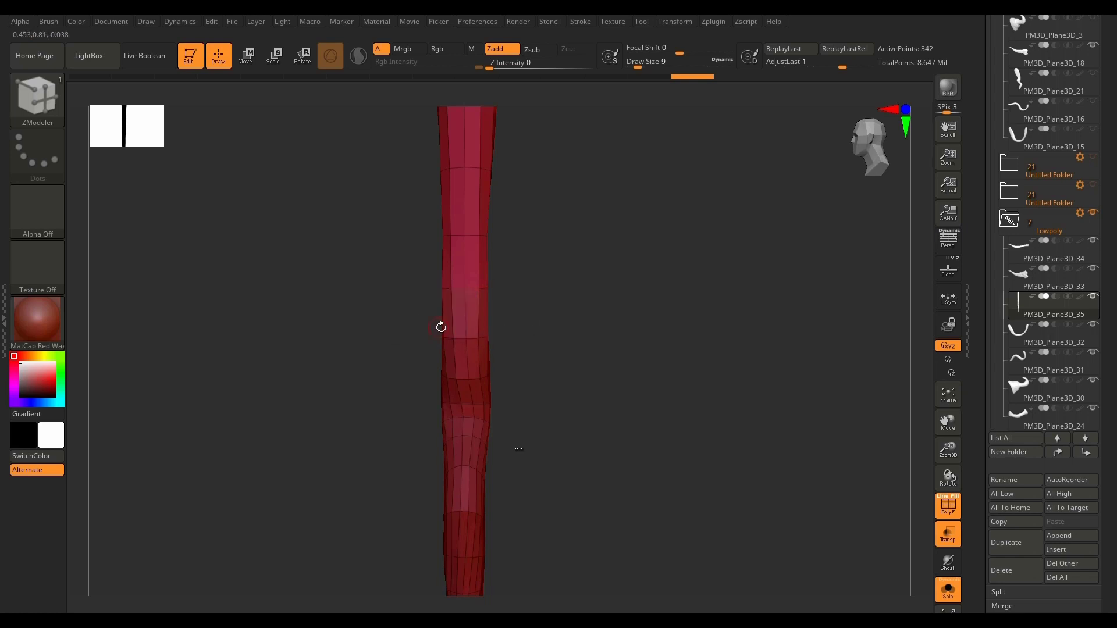
drag(532, 358, 611, 434)
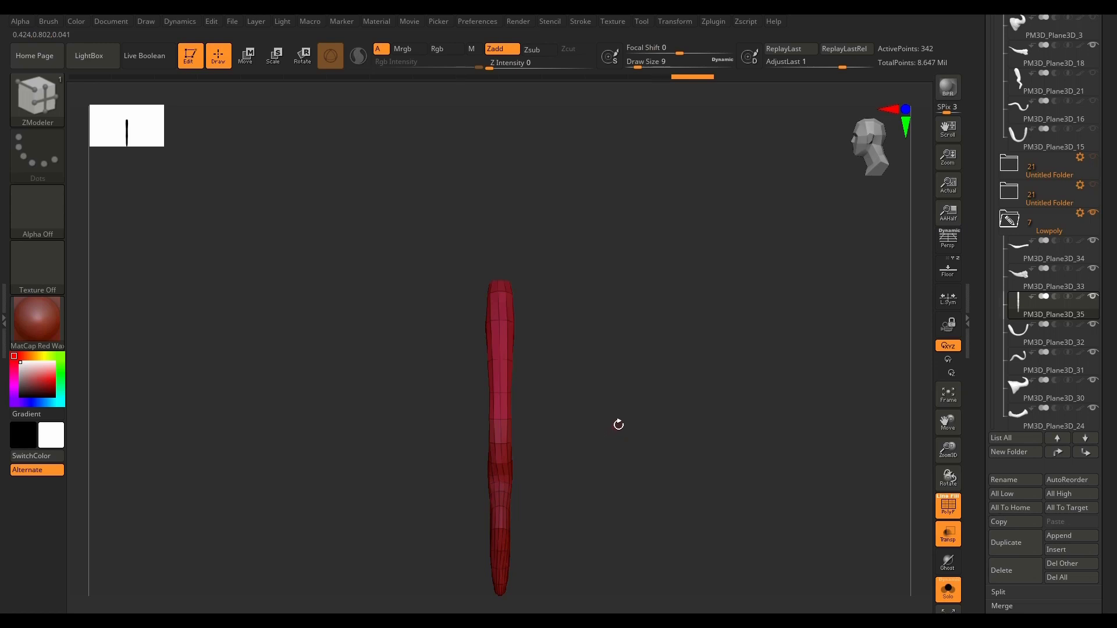
Step: Hide one half of PM3D_Plane3D_35 along its centre line and regroup the visible half with ReGroupVisible
mouse_move(694, 188)
ctrl+shift+mouse_down()
mouse_move(586, 474)
mouse_move(500, 607)
ctrl+shift+mouse_up()
mouse_move(576, 535)
mouse_down()
mouse_move(594, 512)
mouse_move(637, 507)
mouse_move(538, 518)
mouse_move(572, 519)
mouse_up()
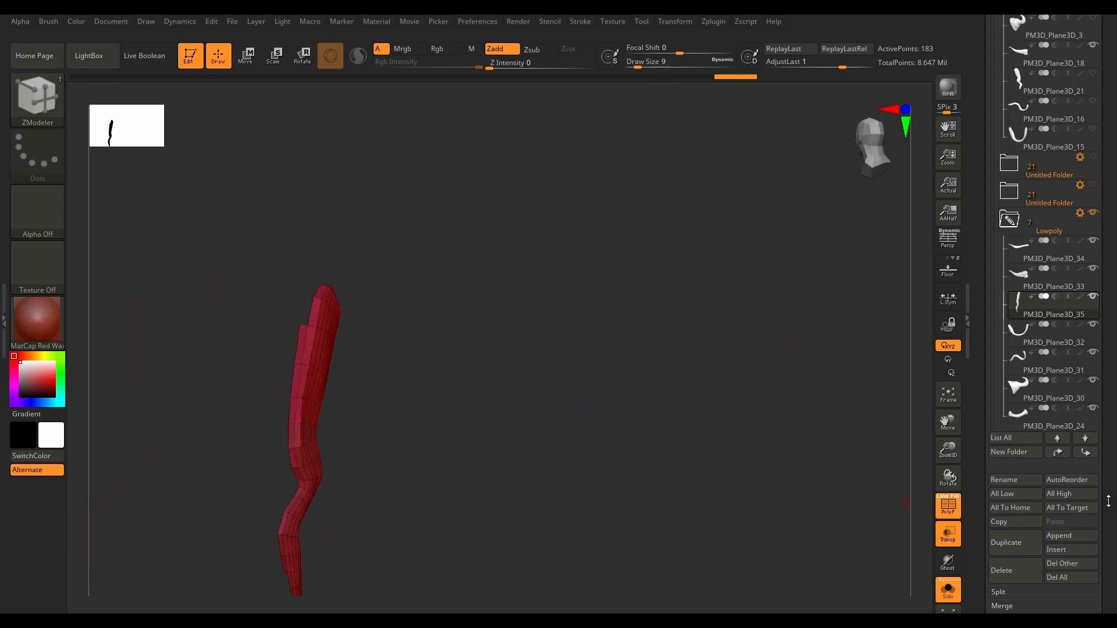
drag(1109, 501, 1095, 304)
drag(1085, 413, 1085, 312)
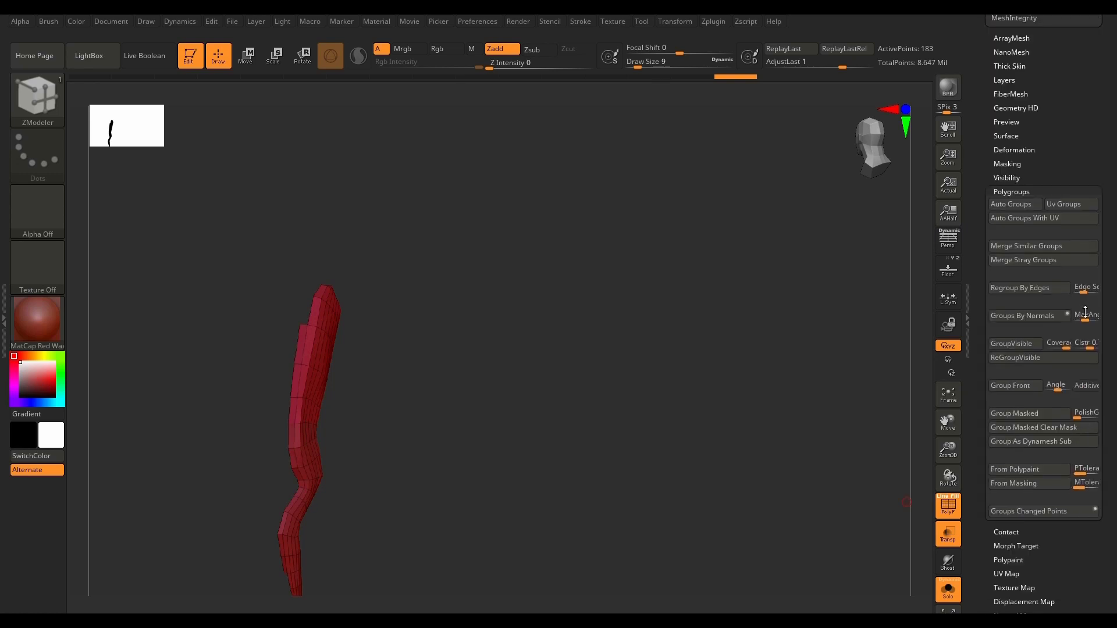
click(1015, 373)
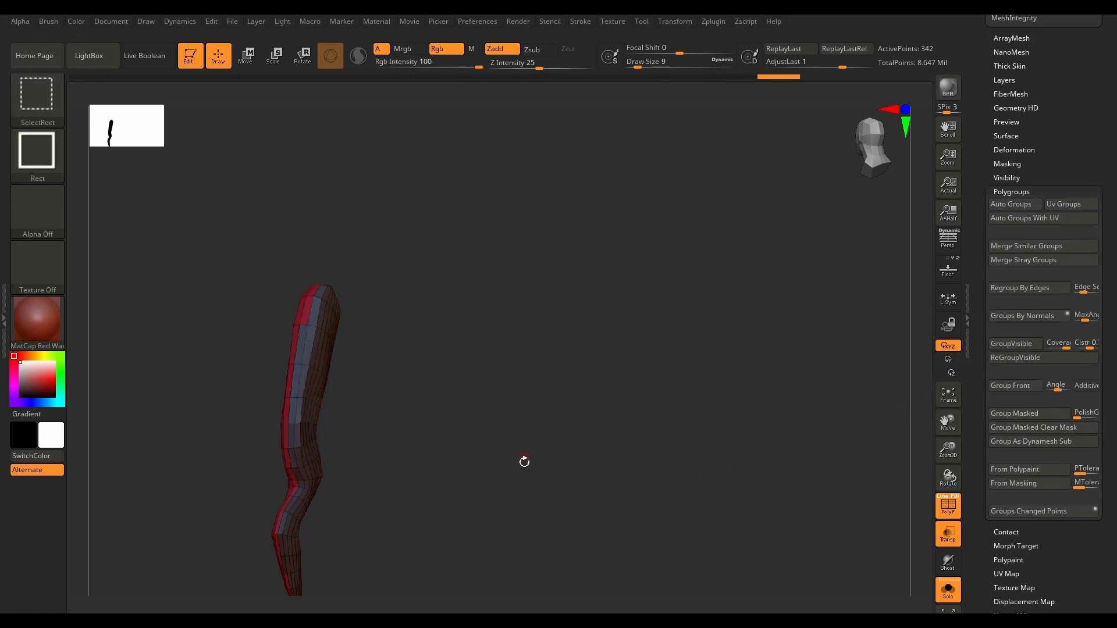
Step: Make PM3D_Plane3D_32 in the Lowpoly folder the active subtool and frame it on its own in the canvas
drag(523, 462, 460, 371)
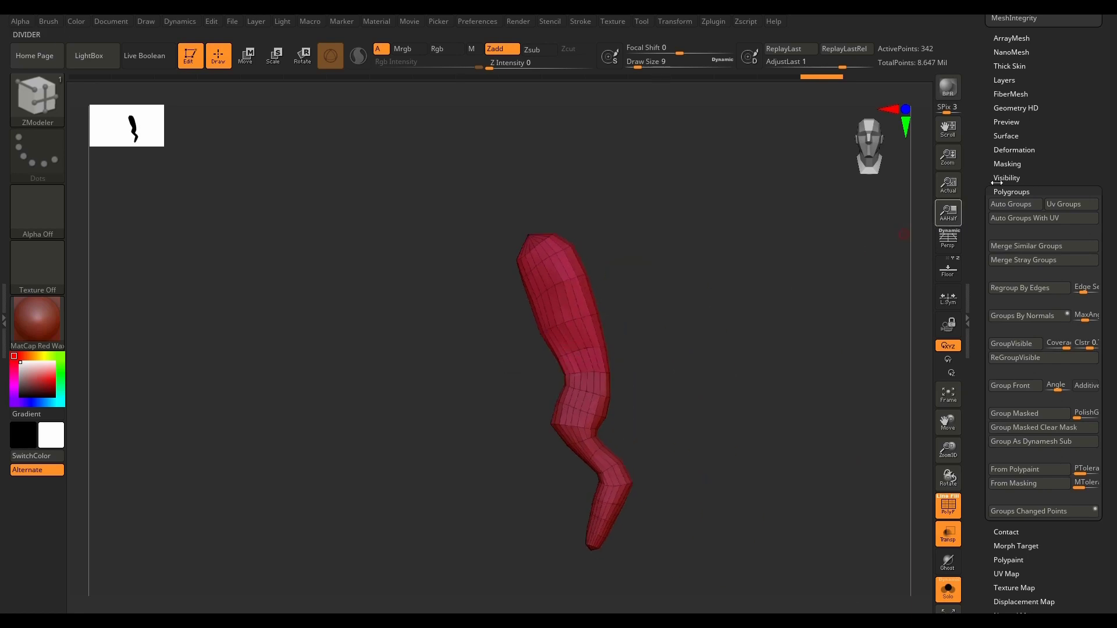
drag(1050, 204, 1058, 371)
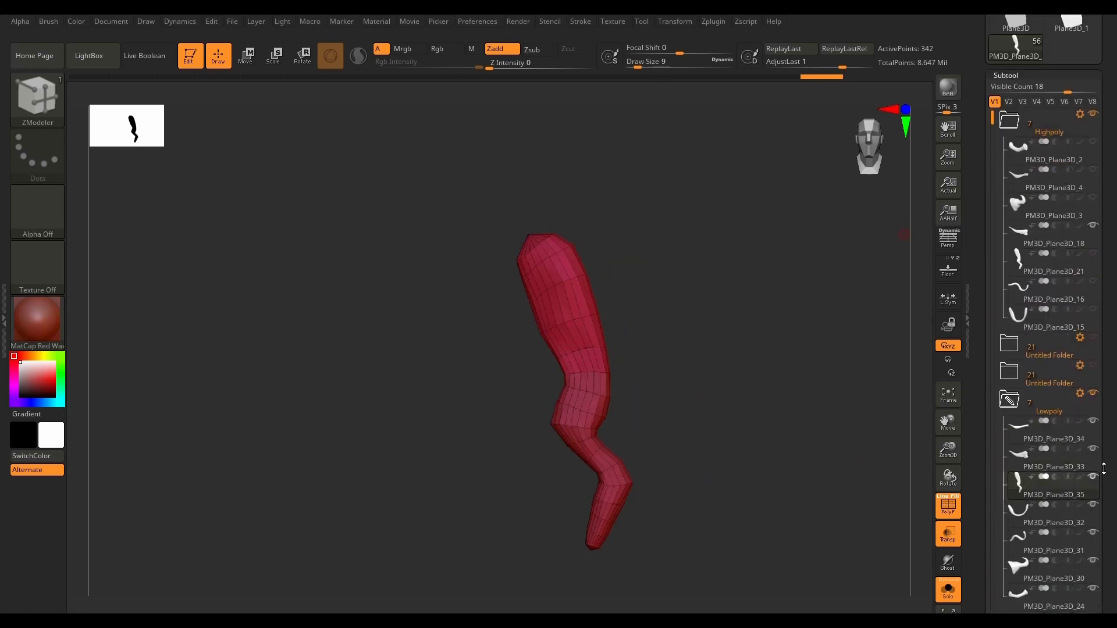
drag(1104, 468, 1109, 409)
click(1025, 423)
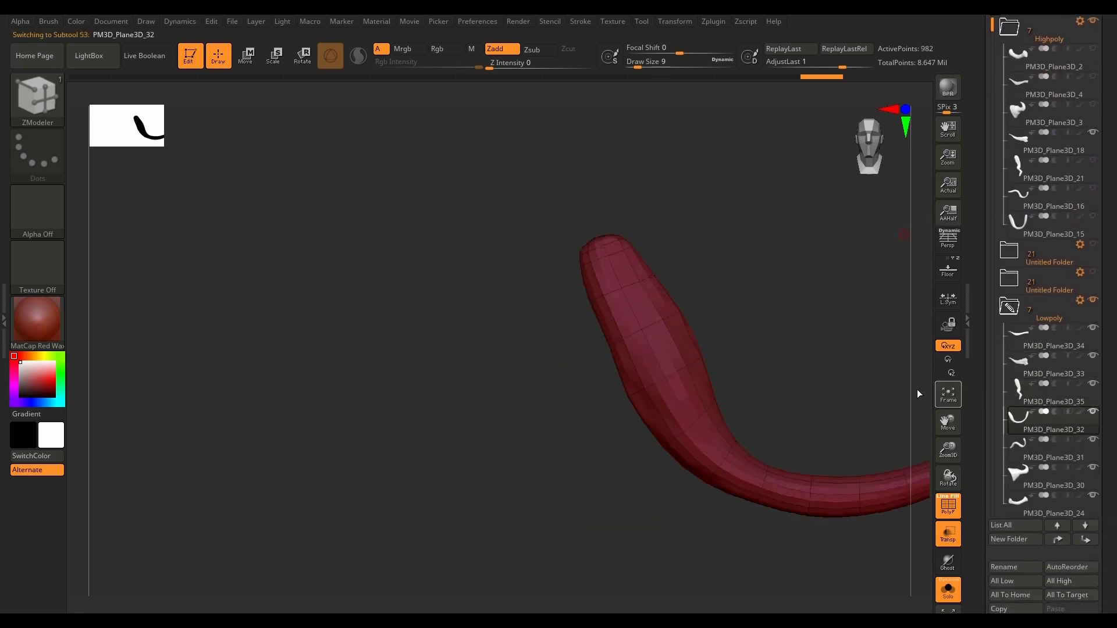
key(f)
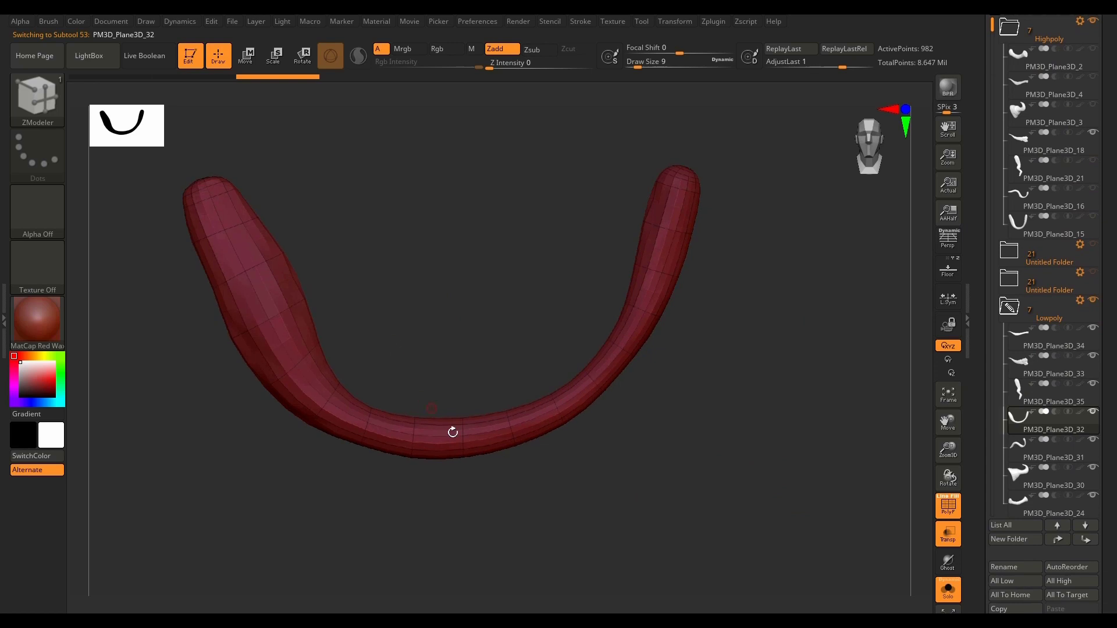
click(950, 592)
click(950, 592)
Step: Delete the lower subdivision levels of PM3D_Plane3D_32
drag(739, 460, 743, 449)
alt+drag(730, 336, 663, 479)
scroll(1037, 528, down, 10)
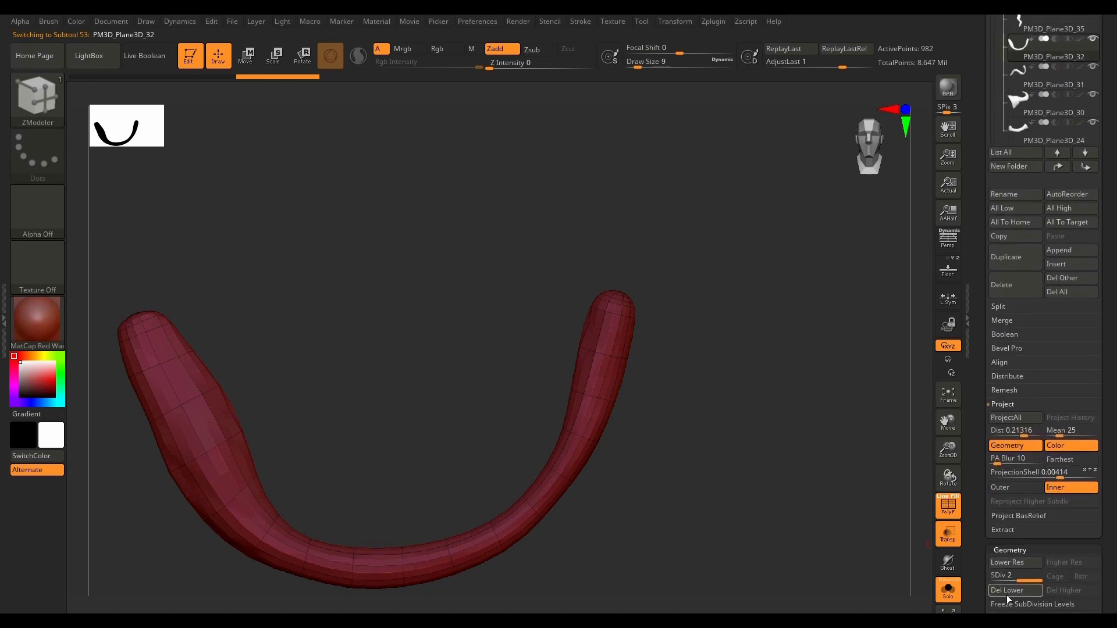
click(1008, 597)
click(1098, 207)
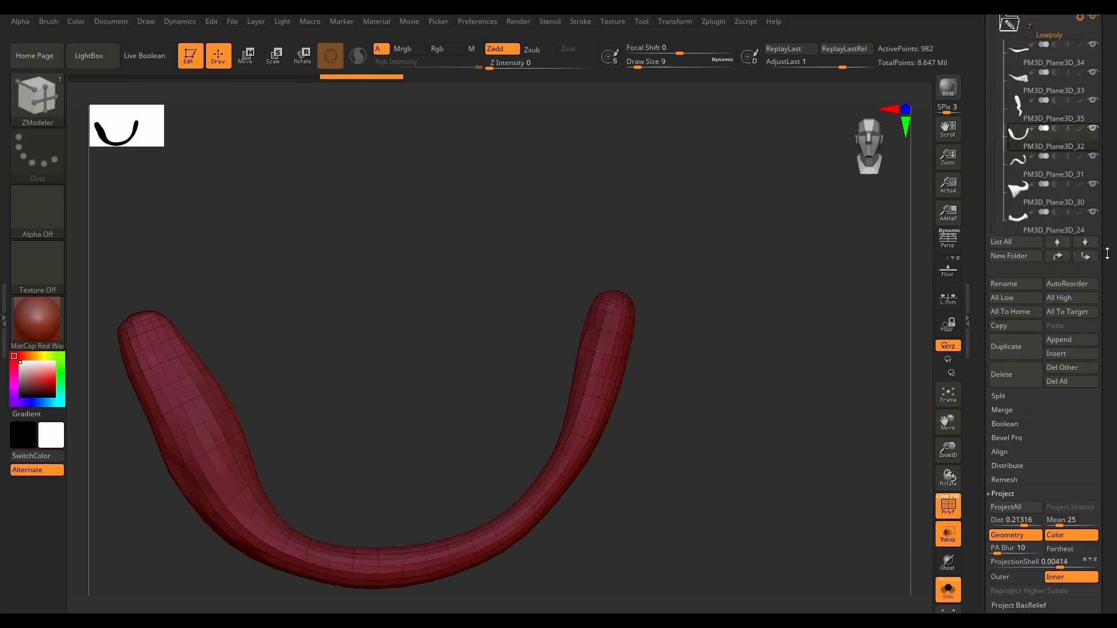
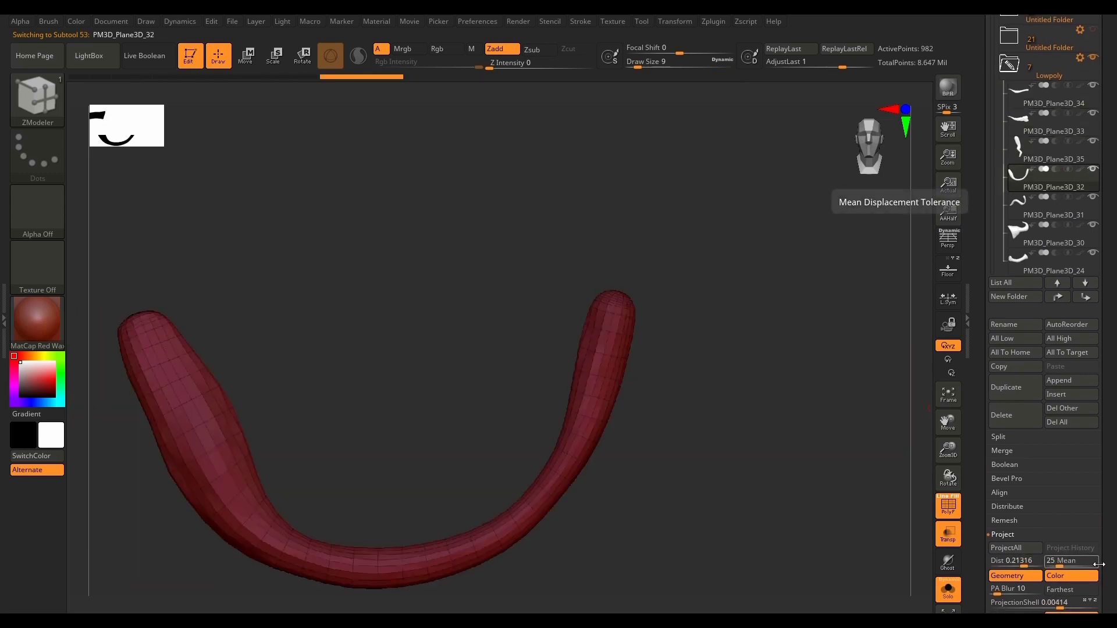
Step: Isolate each rounded end of PM3D_Plane3D_32 with SelectLasso and assign each end its own polygroup
drag(1112, 531, 1110, 419)
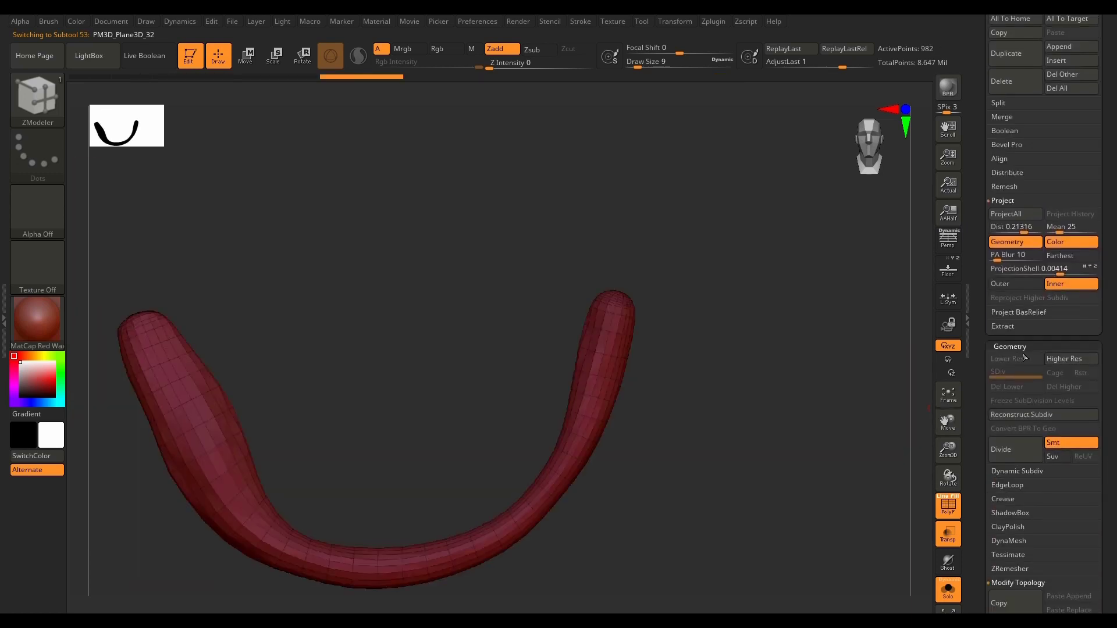
alt+drag(732, 394, 696, 402)
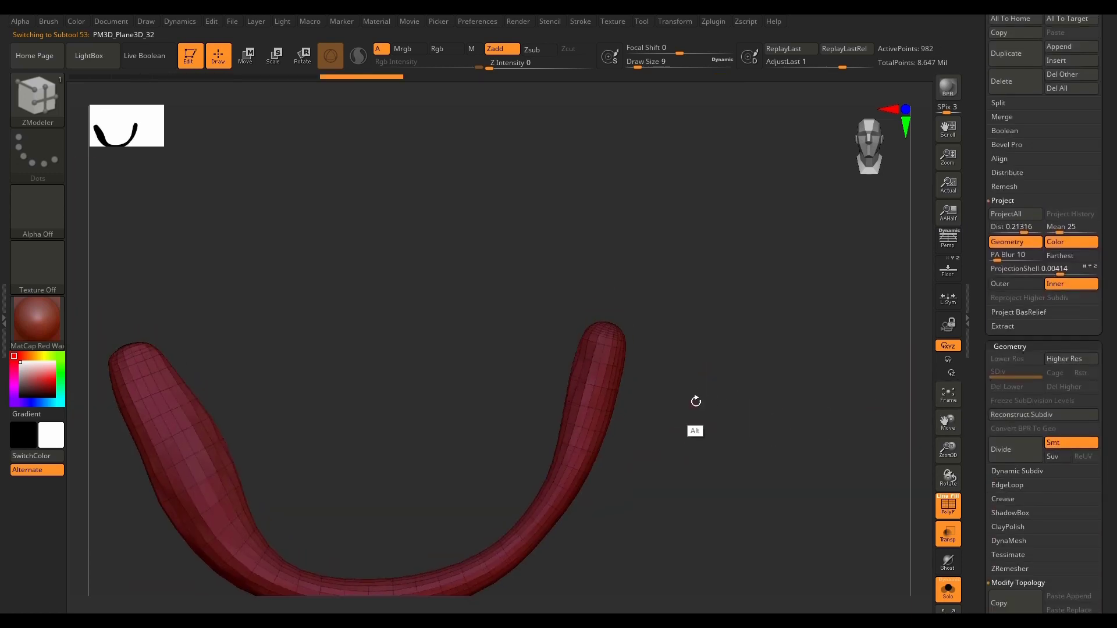
ctrl+shift+click(23, 90)
ctrl+shift+click(610, 158)
mouse_move(745, 285)
ctrl+shift+mouse_down()
mouse_move(571, 224)
mouse_move(561, 314)
mouse_move(589, 353)
mouse_move(746, 286)
ctrl+shift+mouse_up()
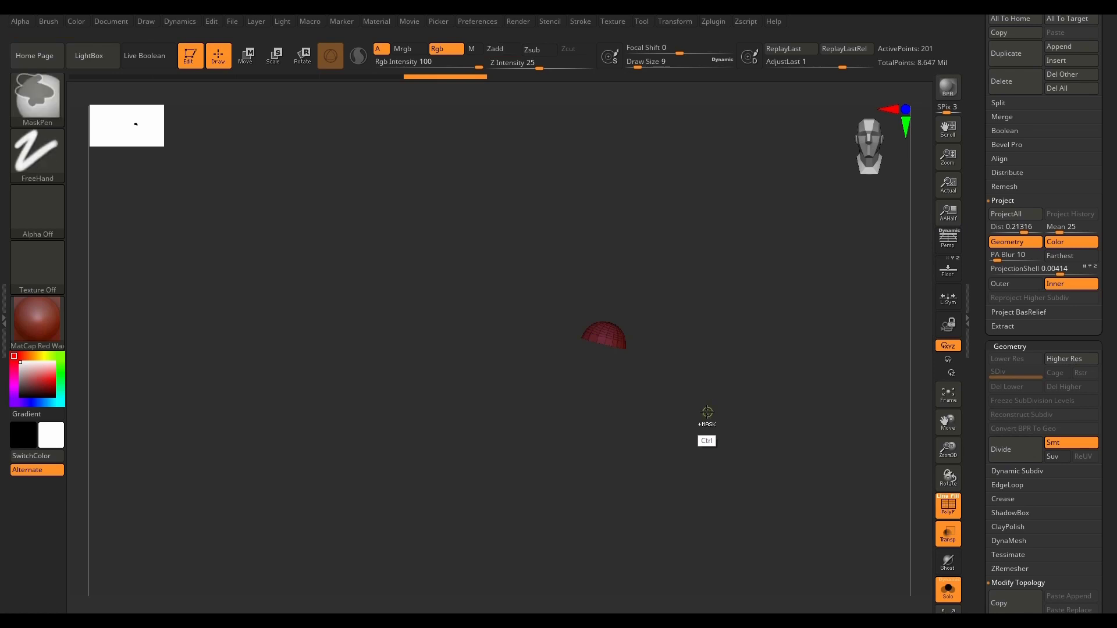
ctrl+shift+click(716, 438)
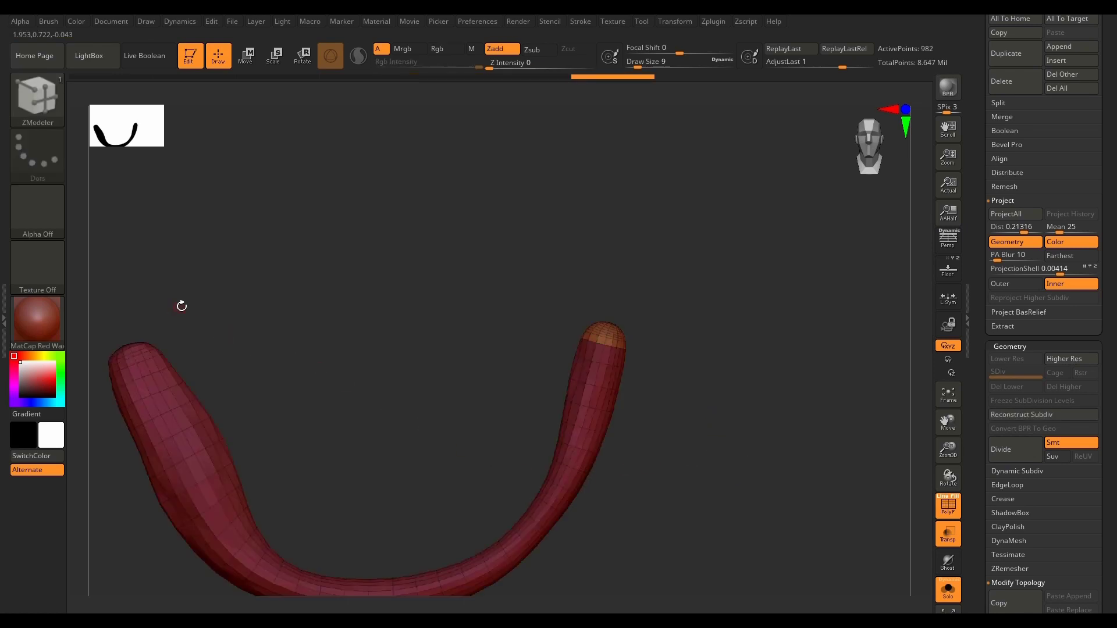
mouse_move(201, 291)
ctrl+shift+mouse_down()
mouse_move(91, 344)
mouse_move(146, 364)
mouse_move(236, 326)
ctrl+shift+mouse_up()
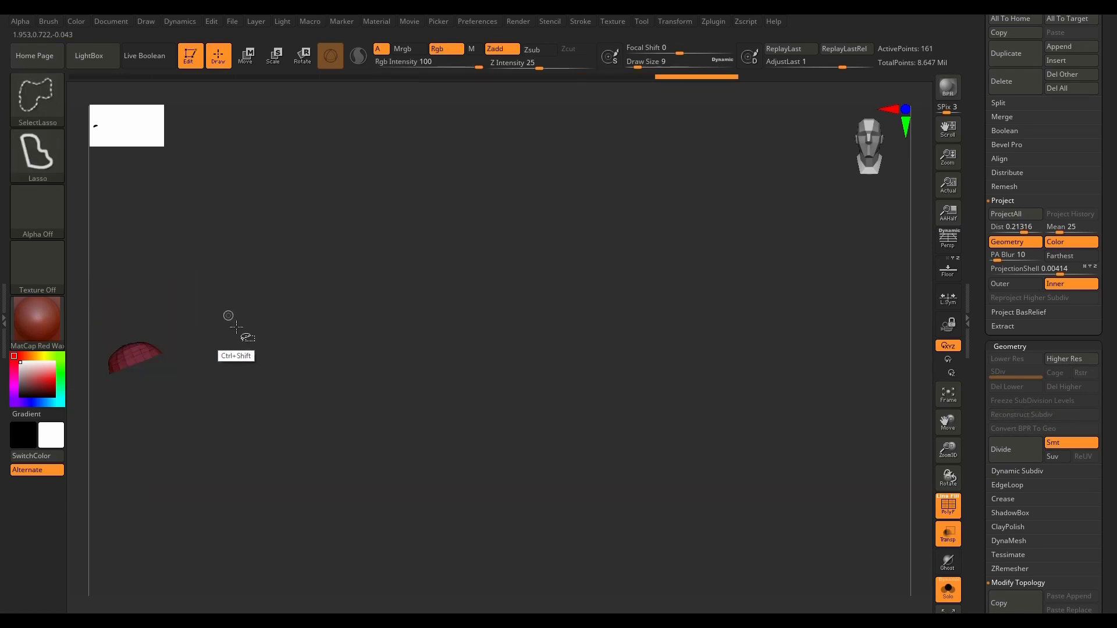
ctrl+shift+click(654, 297)
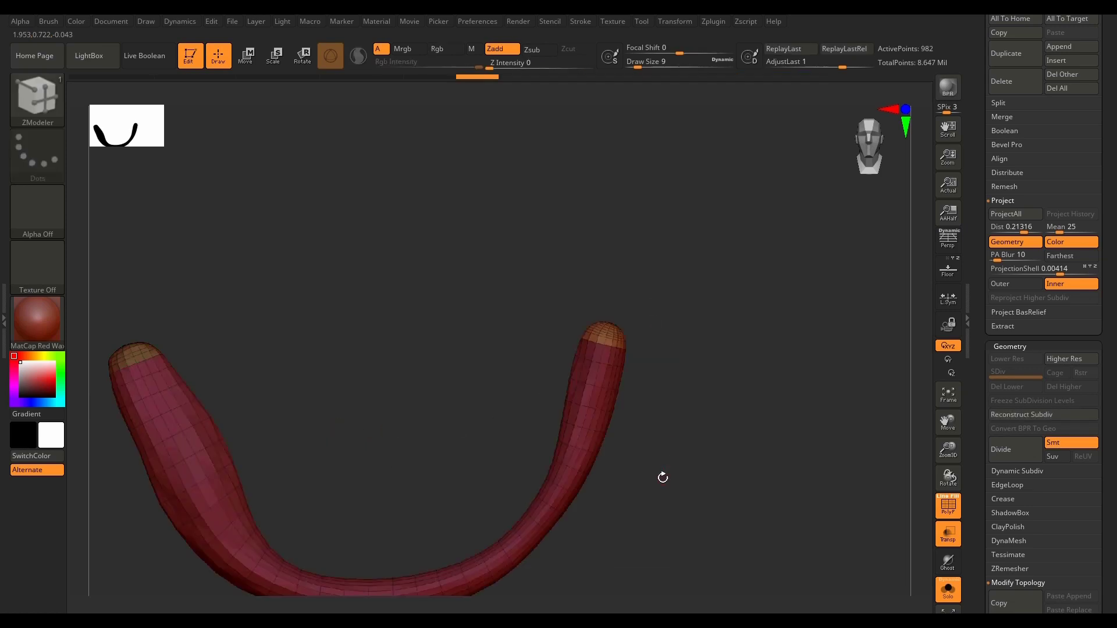
Step: Isolate the narrower arm of PM3D_Plane3D_32 with a lasso, regroup it with ReGroupVisible, and restore the whole mesh
alt+drag(608, 479, 710, 364)
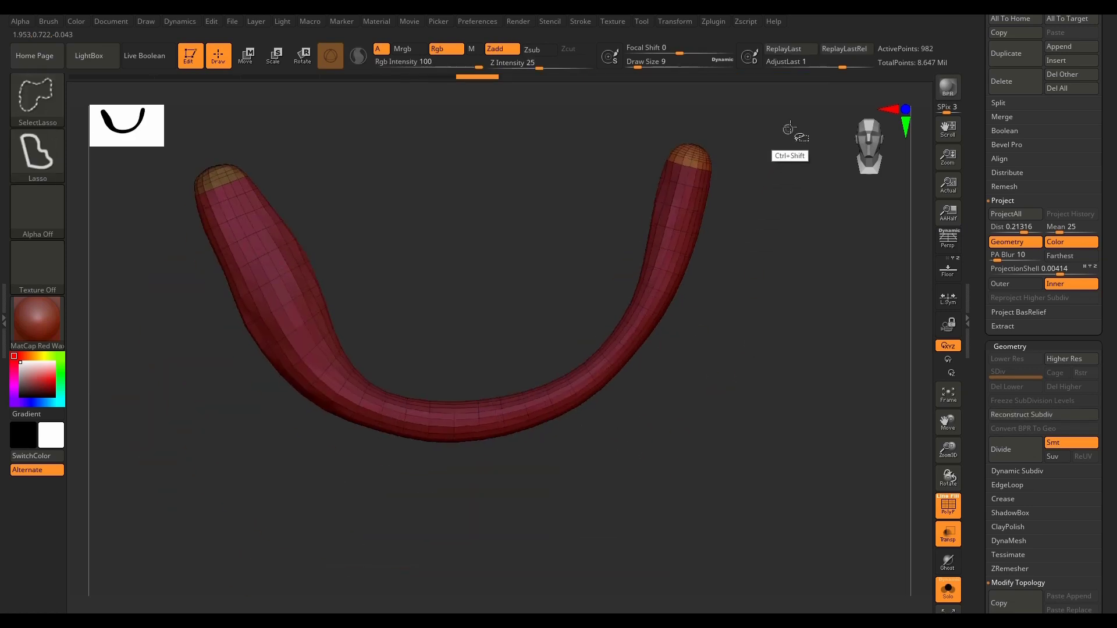
mouse_move(789, 126)
ctrl+shift+mouse_down()
mouse_move(583, 154)
mouse_move(536, 349)
mouse_move(647, 458)
mouse_move(806, 131)
ctrl+shift+mouse_up()
scroll(1115, 378, down, 5)
scroll(1115, 378, down, 10)
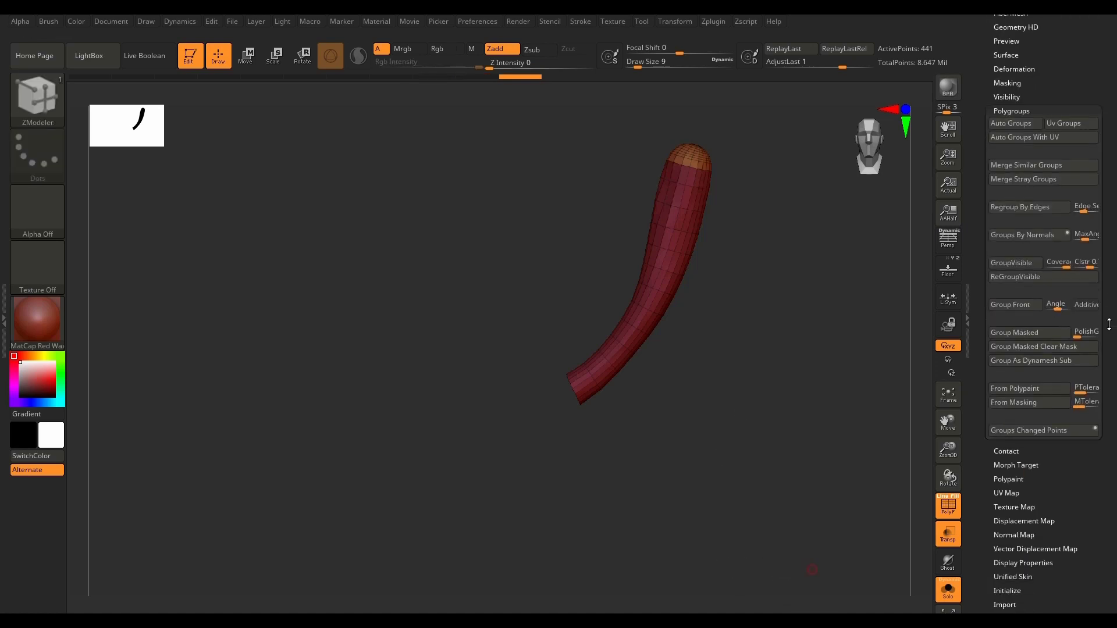
click(1037, 277)
ctrl+shift+click(814, 466)
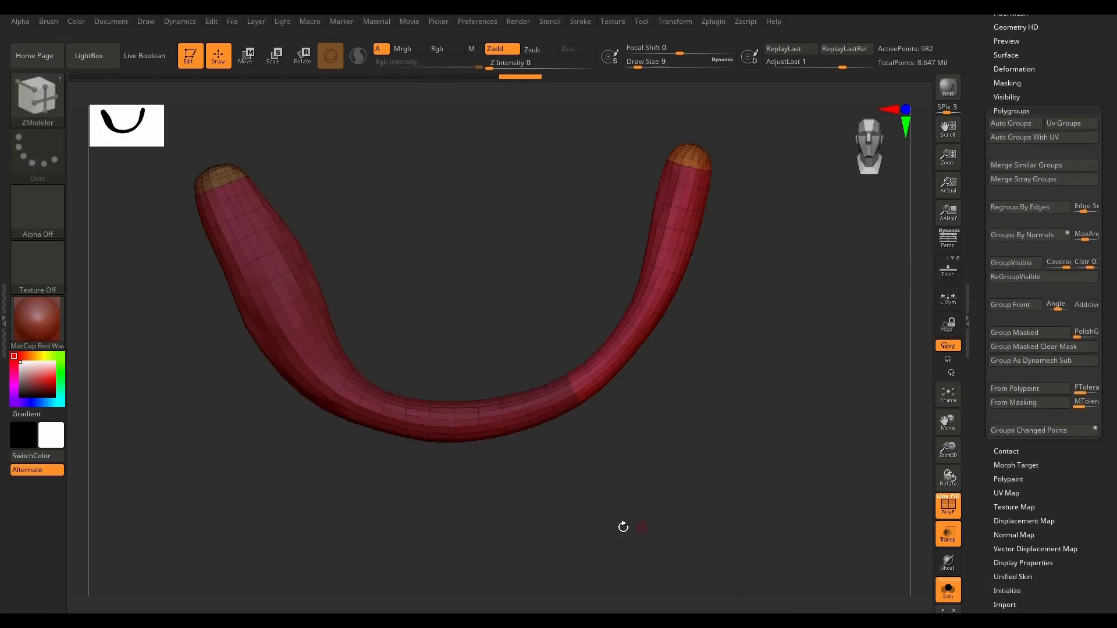
Step: Isolate the thicker arm of PM3D_Plane3D_32, regroup it with ReGroupVisible, and unhide the rest
mouse_move(265, 121)
ctrl+shift+mouse_down()
mouse_move(172, 175)
mouse_move(265, 523)
mouse_move(317, 468)
mouse_move(369, 362)
ctrl+shift+mouse_up()
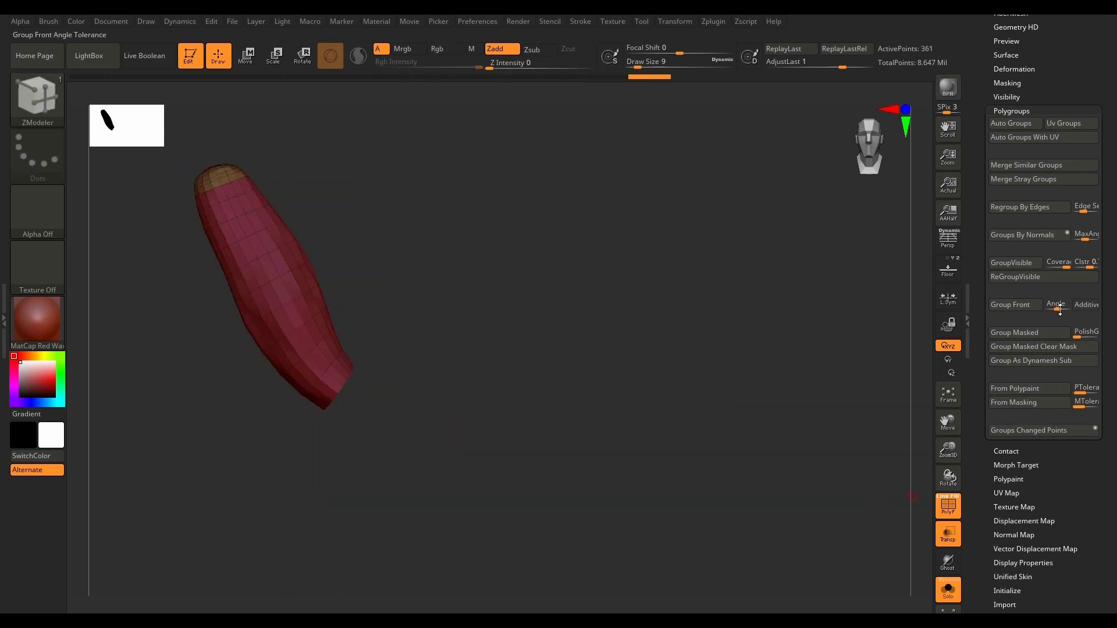
click(1047, 277)
ctrl+shift+click(714, 502)
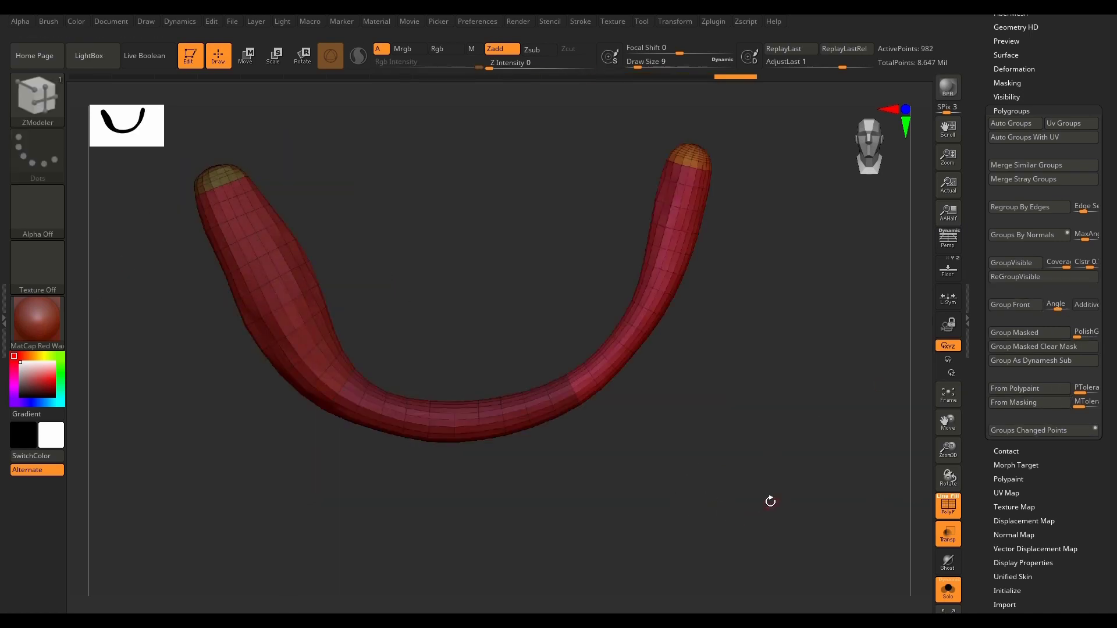
Step: Hide one lengthwise half of PM3D_Plane3D_32 along its centre line with SelectRect in side view
drag(770, 502, 701, 521)
alt+drag(419, 454, 596, 438)
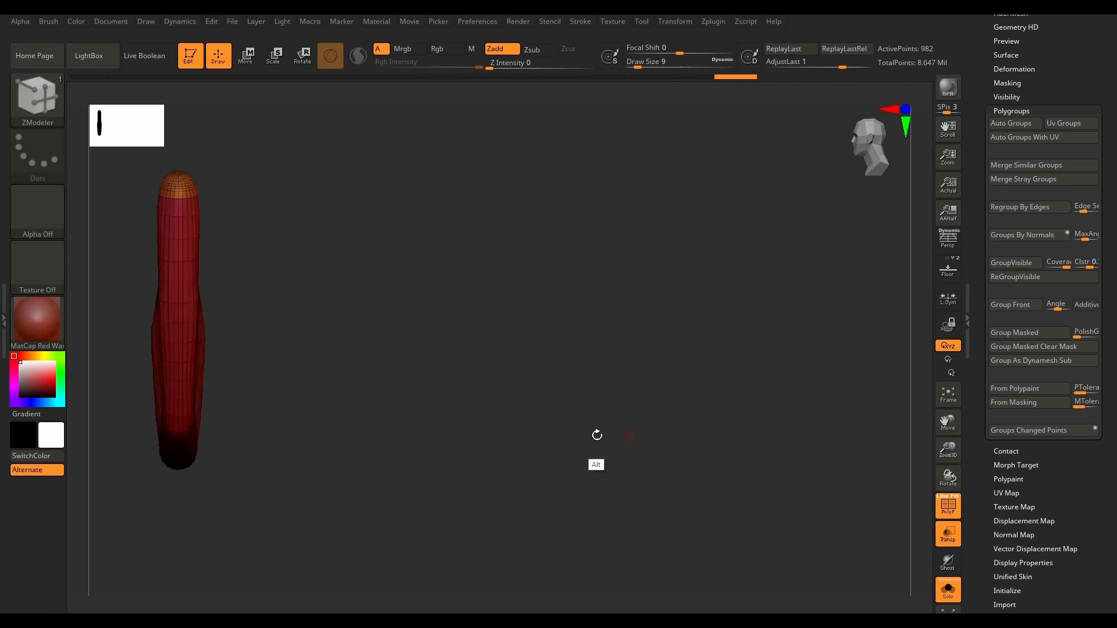
alt+drag(286, 402, 572, 463)
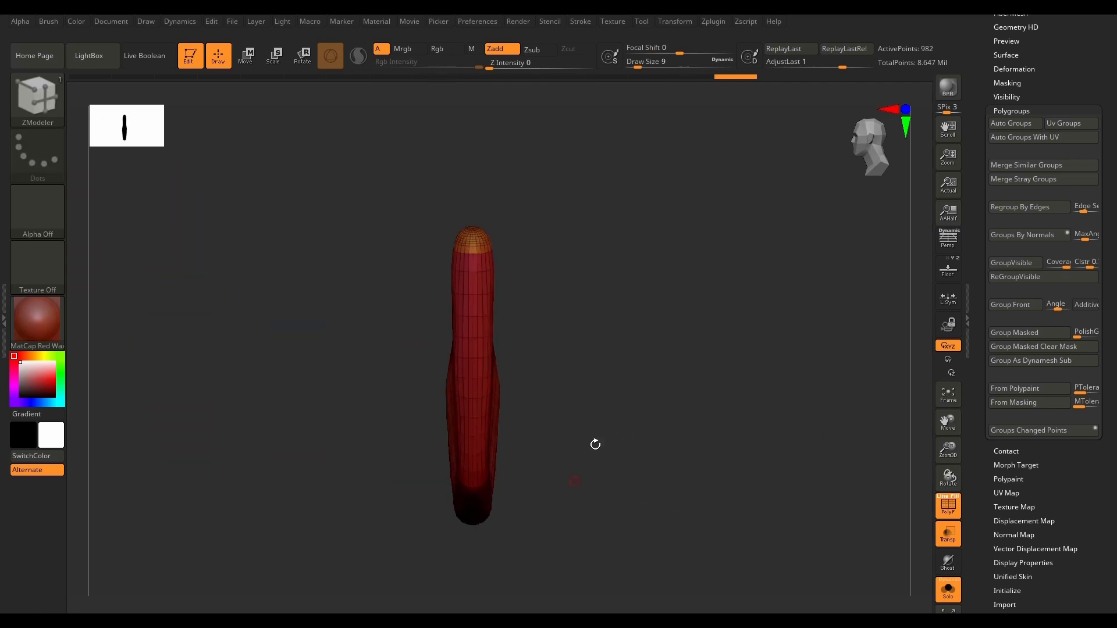
ctrl+shift+click(47, 108)
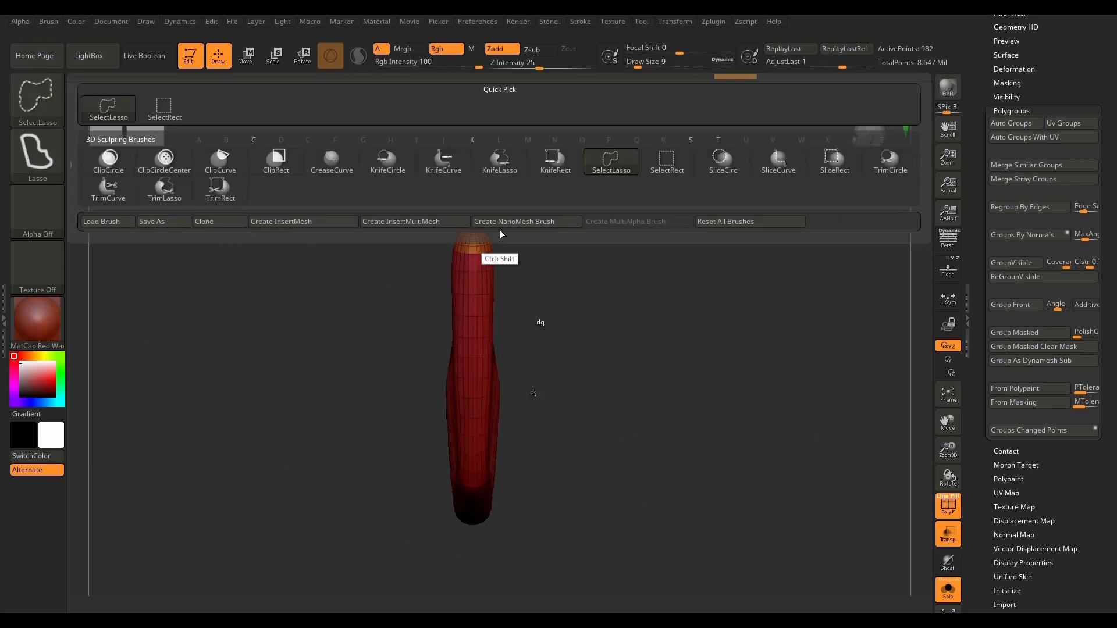
ctrl+shift+click(669, 173)
ctrl+shift+drag(687, 150, 470, 572)
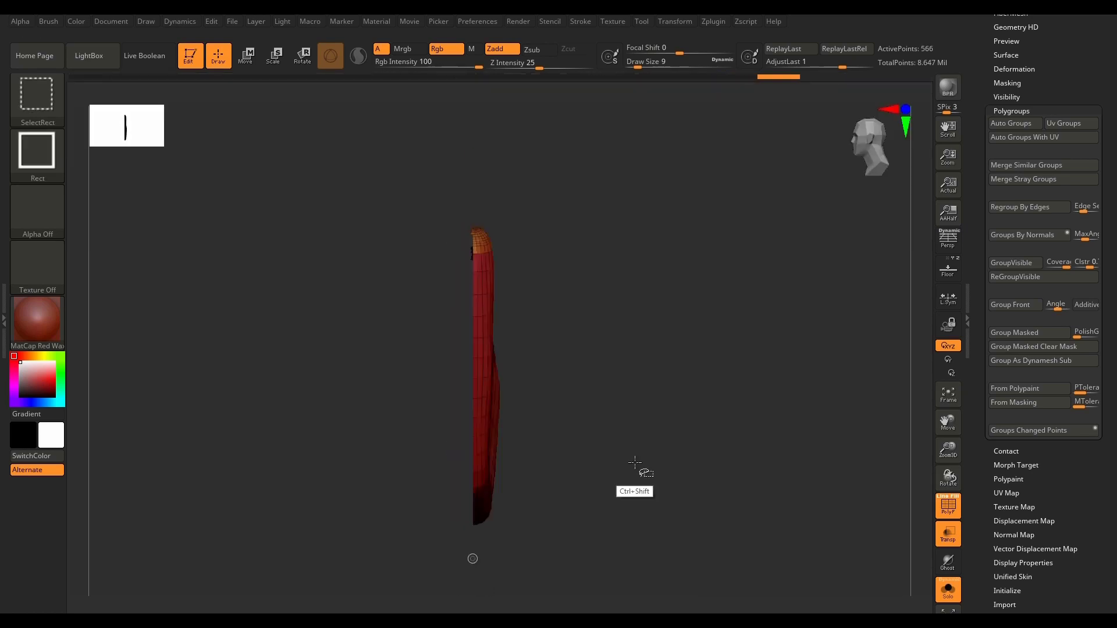
Step: Hide the end-cap polygroups, regroup the remaining visible half with ReGroupVisible, and unhide the whole mesh
mouse_move(635, 464)
mouse_down()
mouse_move(644, 490)
mouse_move(627, 469)
mouse_up()
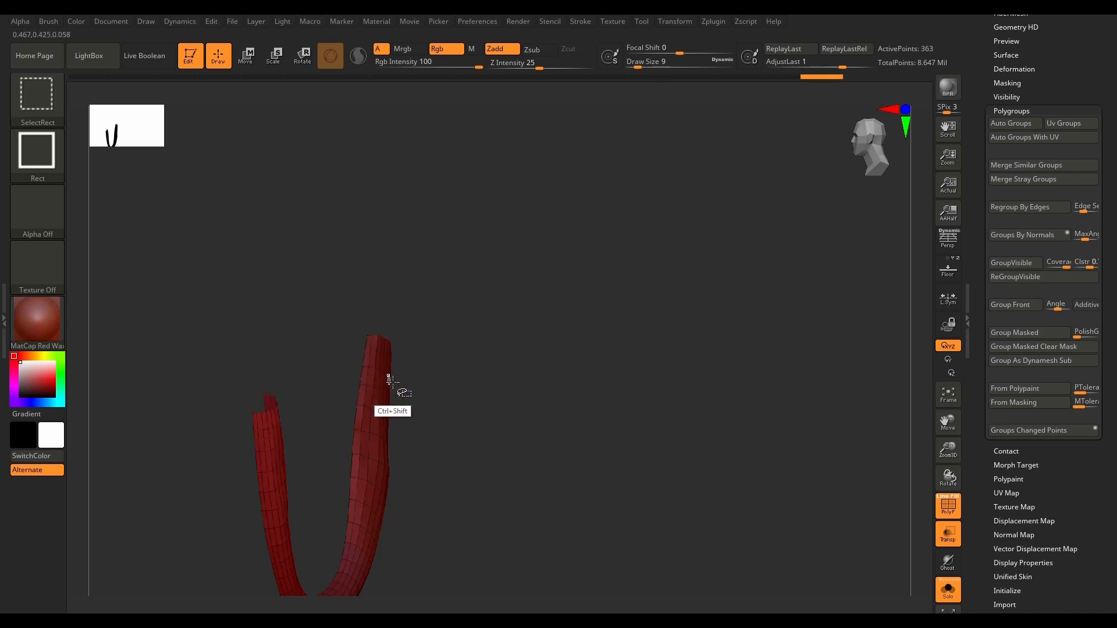
drag(544, 493, 662, 487)
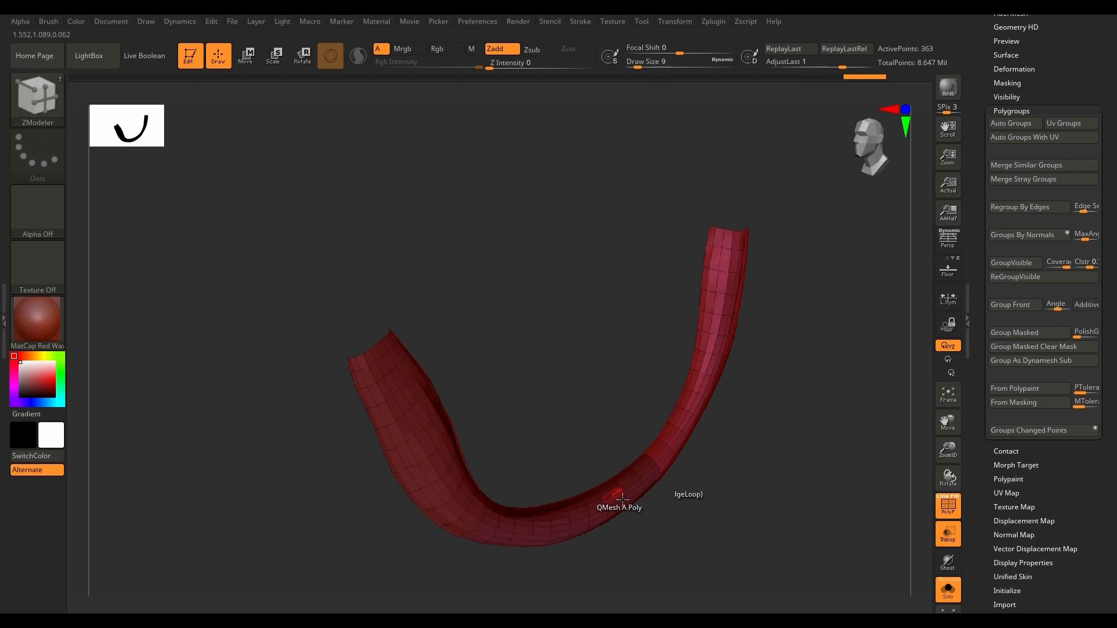
click(1049, 281)
ctrl+shift+click(795, 469)
drag(796, 486, 870, 454)
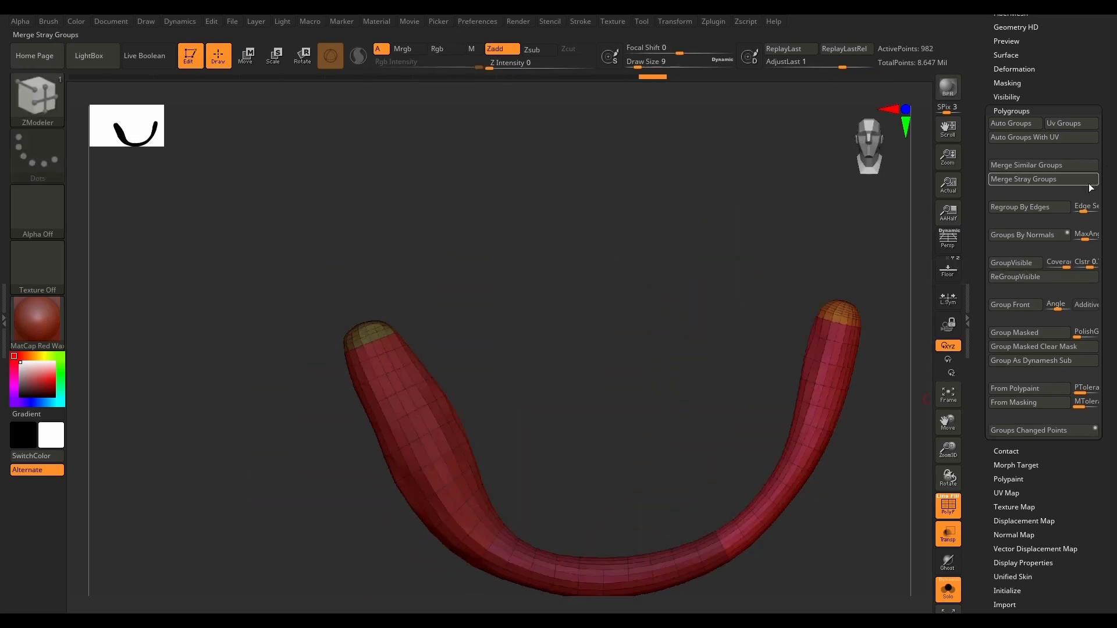
Step: Make PM3D_Plane3D_31 the active subtool, turn off Solo, and show its highpoly counterpart PM3D_Plane3D_16
key(Down)
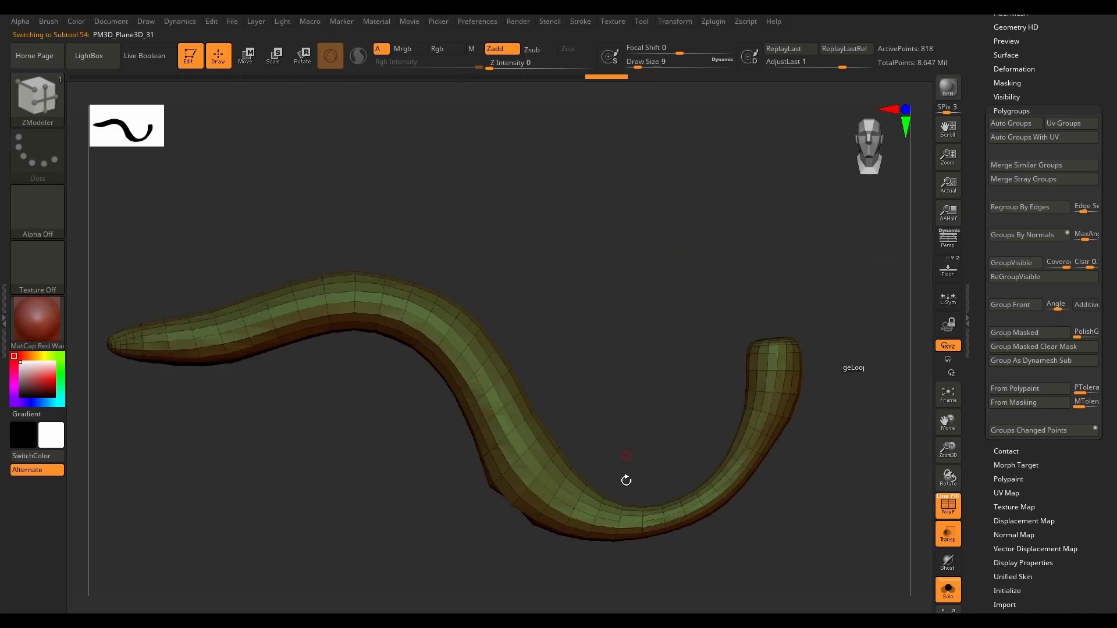
drag(753, 564, 587, 568)
click(955, 595)
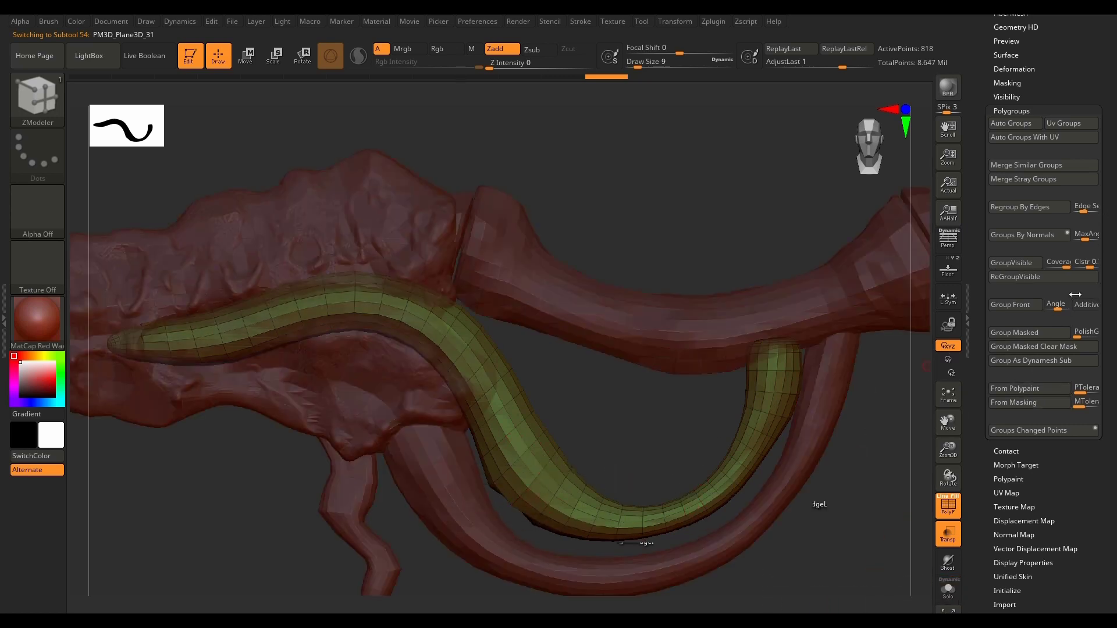
drag(1106, 268, 1105, 531)
click(1090, 150)
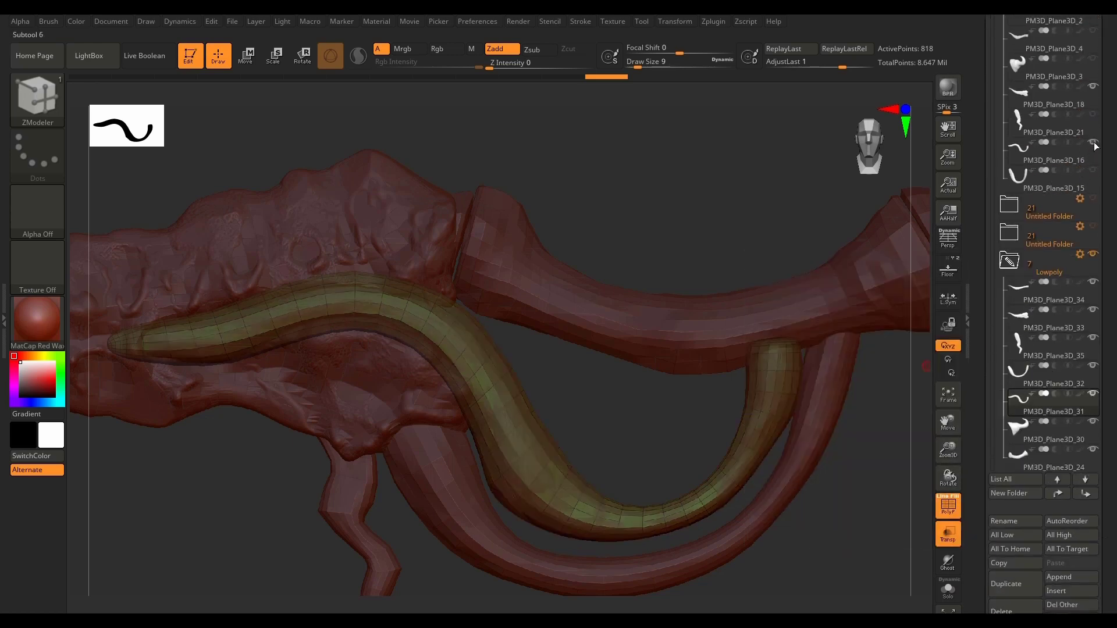
Step: Hide every other subtool in the Lowpoly and Highpoly folders so only PM3D_Plane3D_31 and PM3D_Plane3D_16 remain displayed
drag(644, 442, 613, 517)
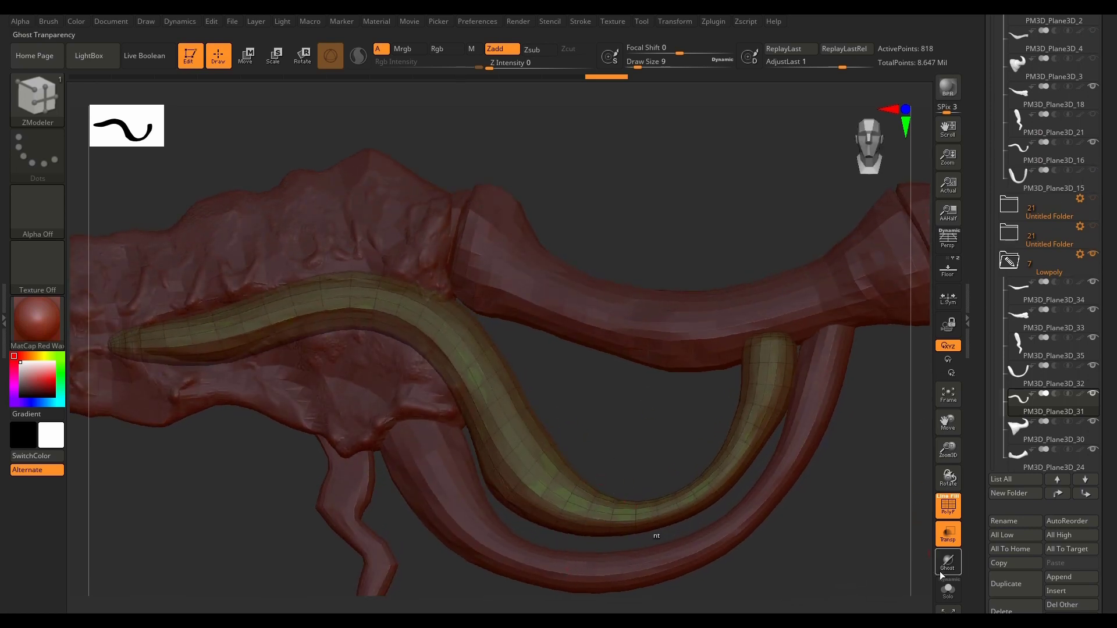
click(1097, 312)
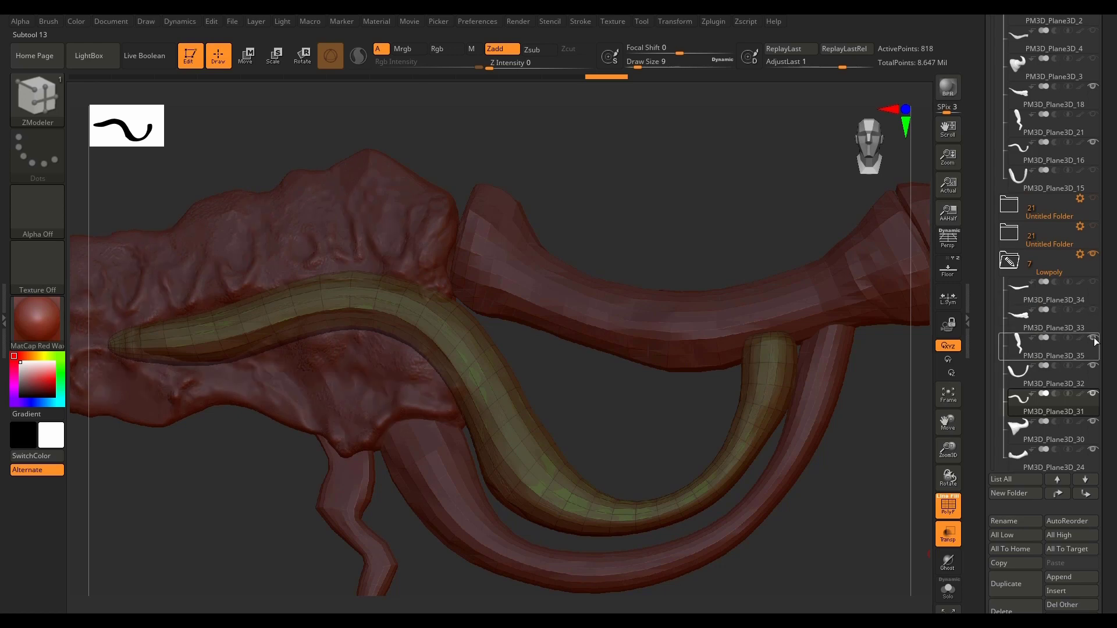
click(1094, 371)
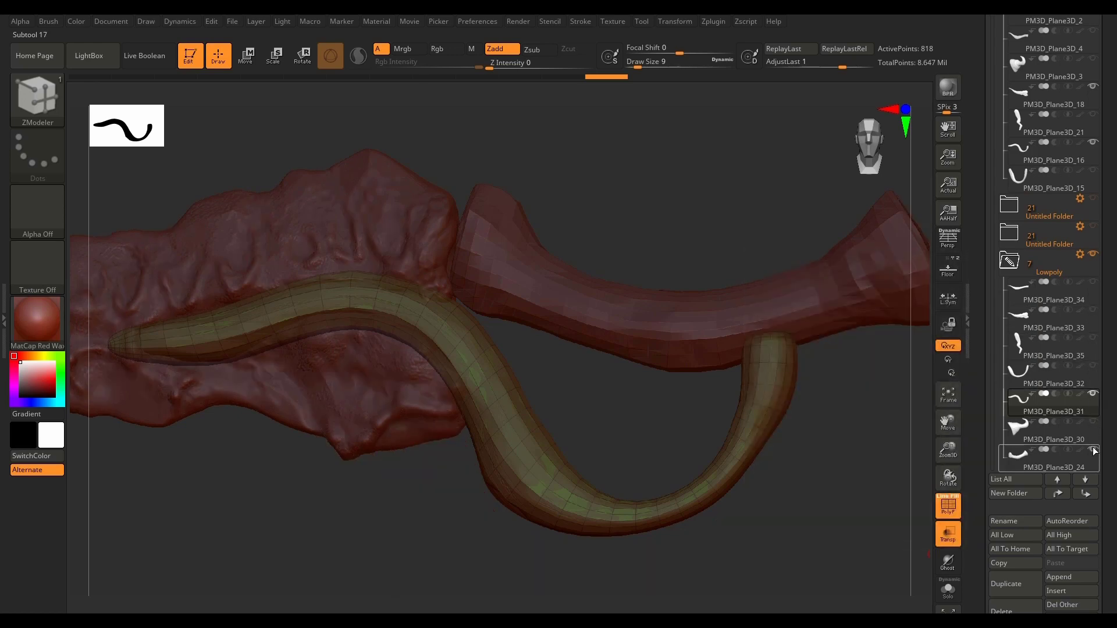
click(1094, 450)
drag(1103, 312, 1105, 344)
click(1095, 375)
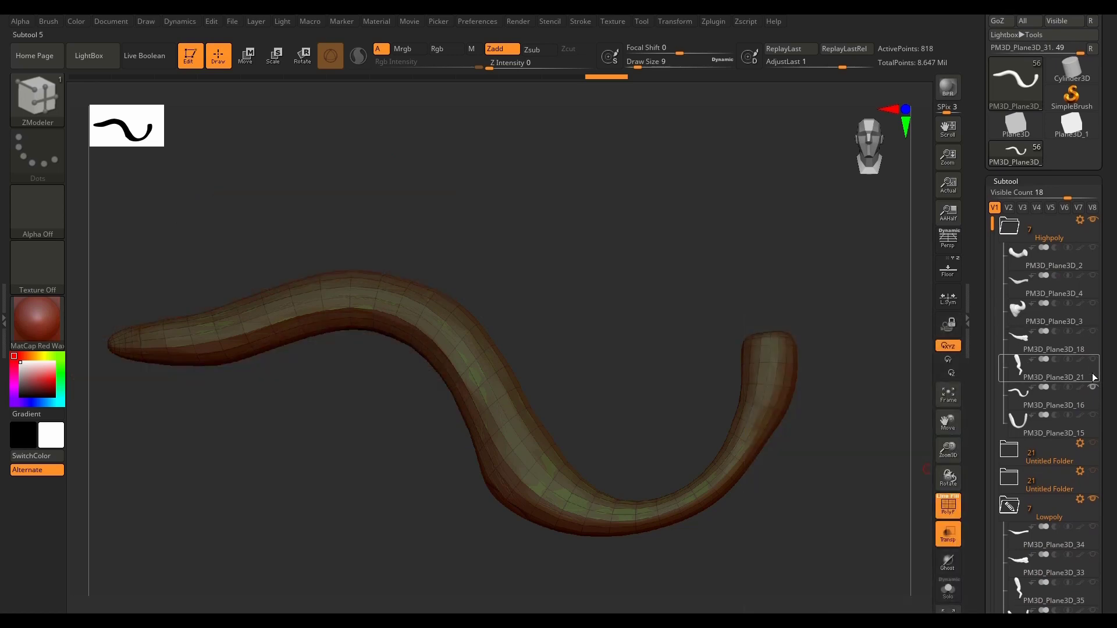
Step: Project PM3D_Plane3D_31 onto PM3D_Plane3D_16 with ProjectAll at distance 0.26568, and again at 0.72602 with Inner off
drag(795, 499, 801, 476)
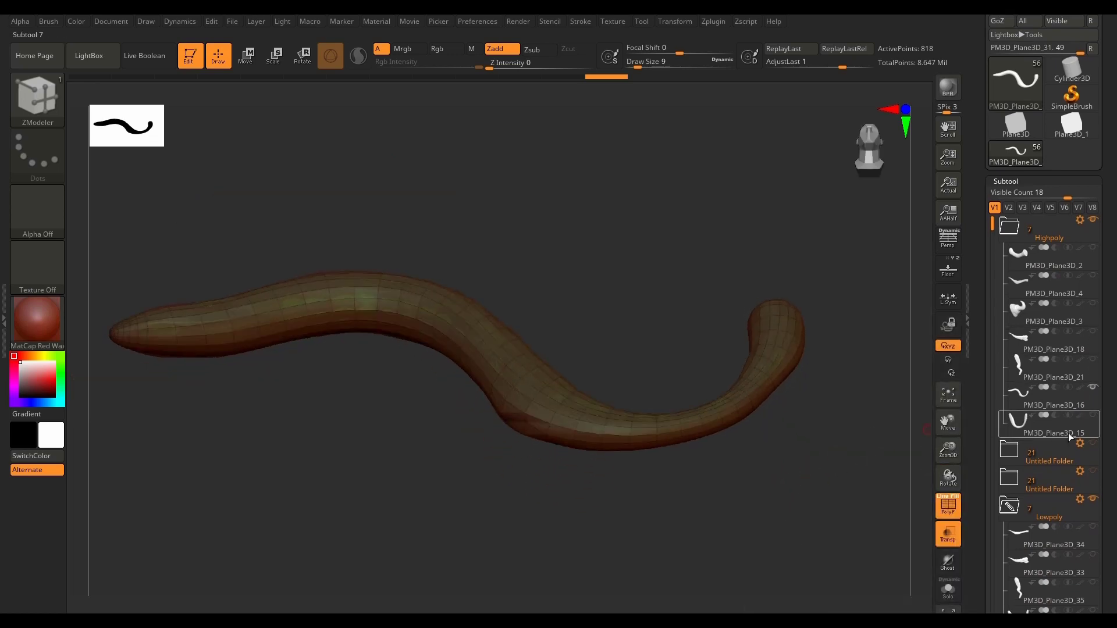
drag(1103, 434, 1100, 305)
click(1019, 301)
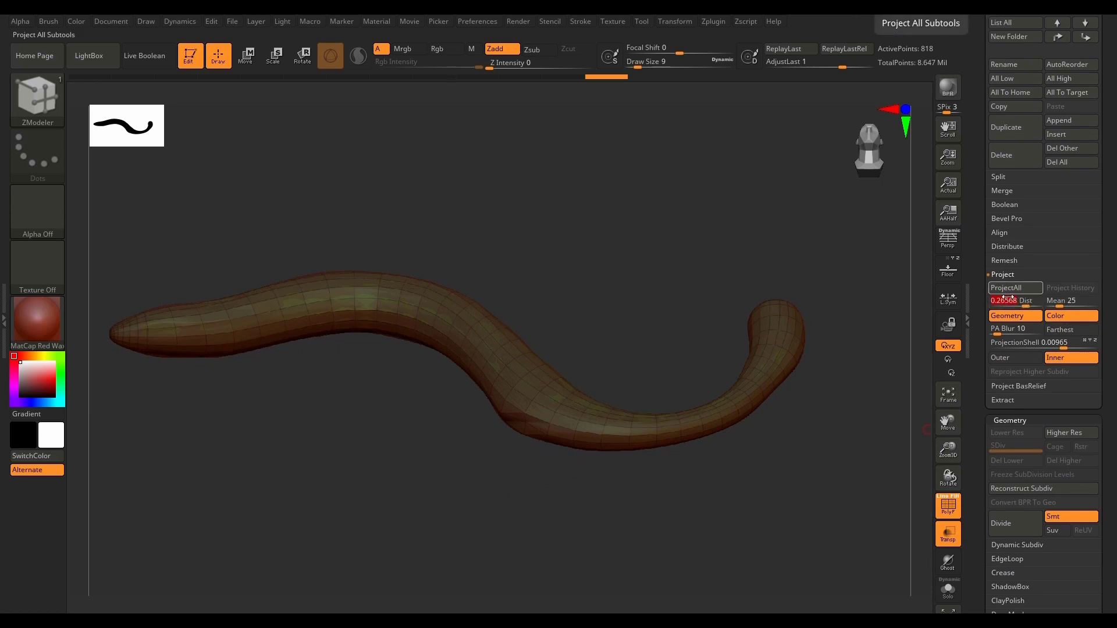
click(1016, 290)
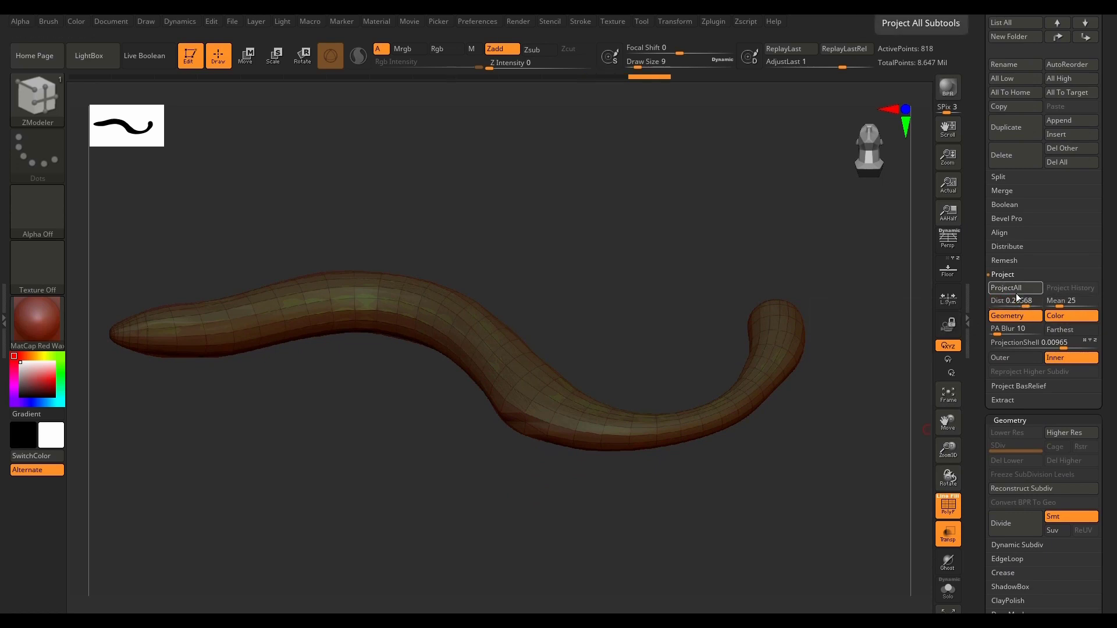
drag(1026, 304, 1036, 304)
click(1018, 289)
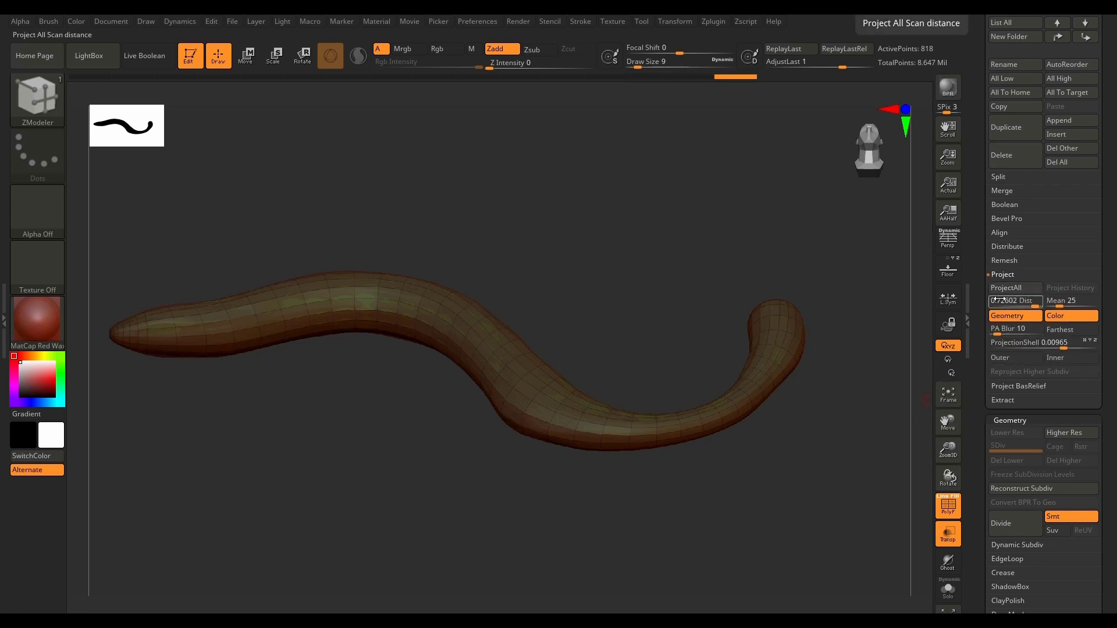
drag(783, 473, 891, 452)
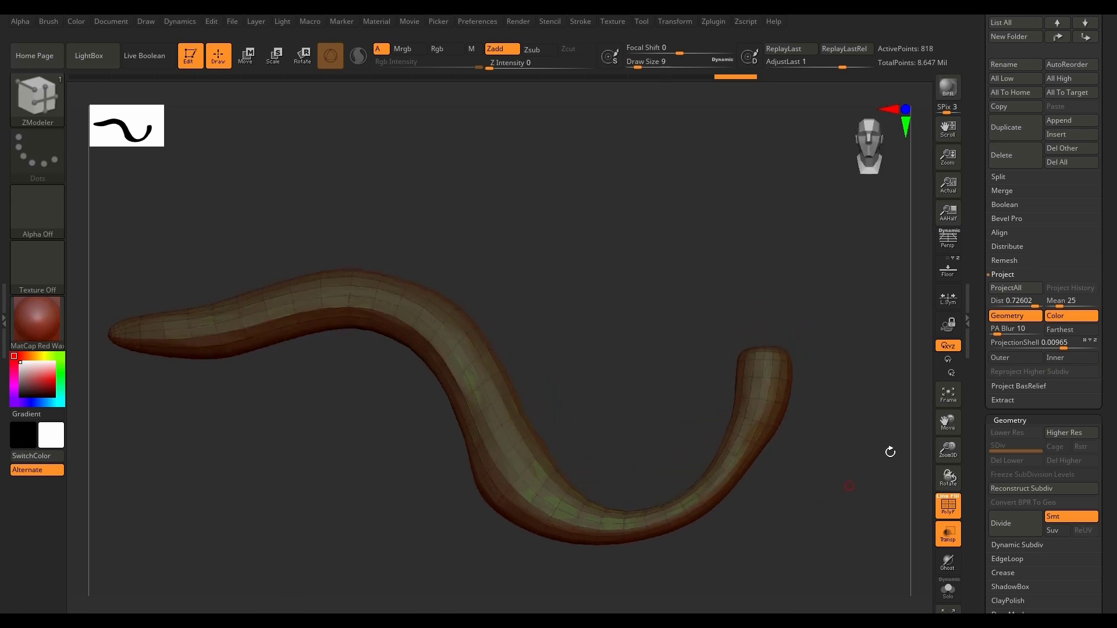
Step: Show PM3D_Plane3D_31 on its own, isolate its blunt upturned end with SelectLasso, and give that end its own polygroup
drag(1109, 320, 1106, 136)
click(947, 594)
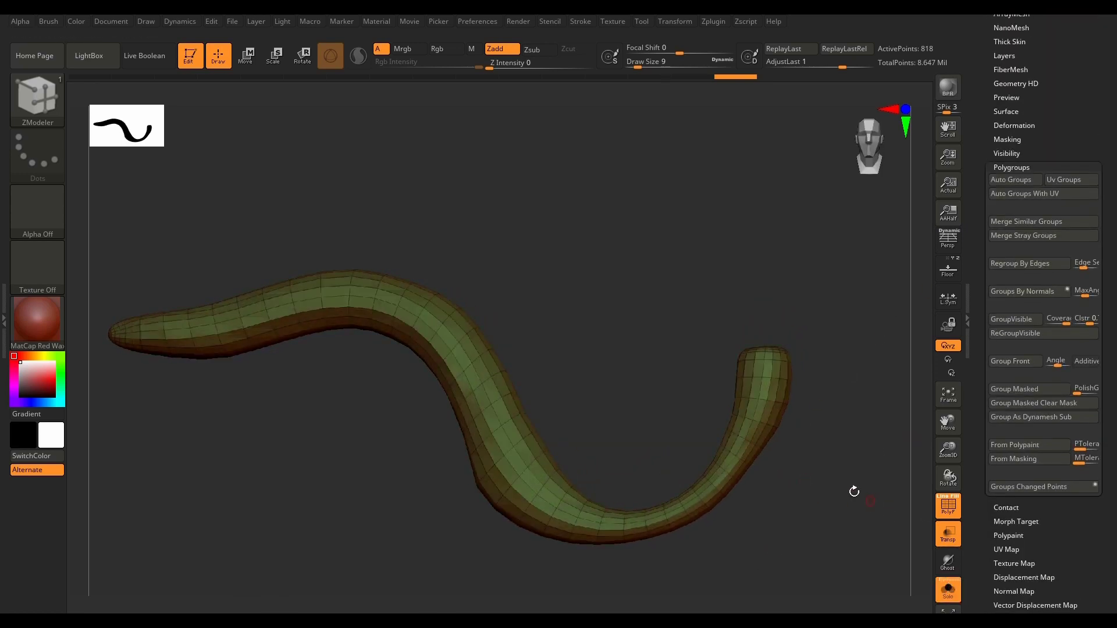
drag(856, 491, 836, 496)
key(ctrl+shift)
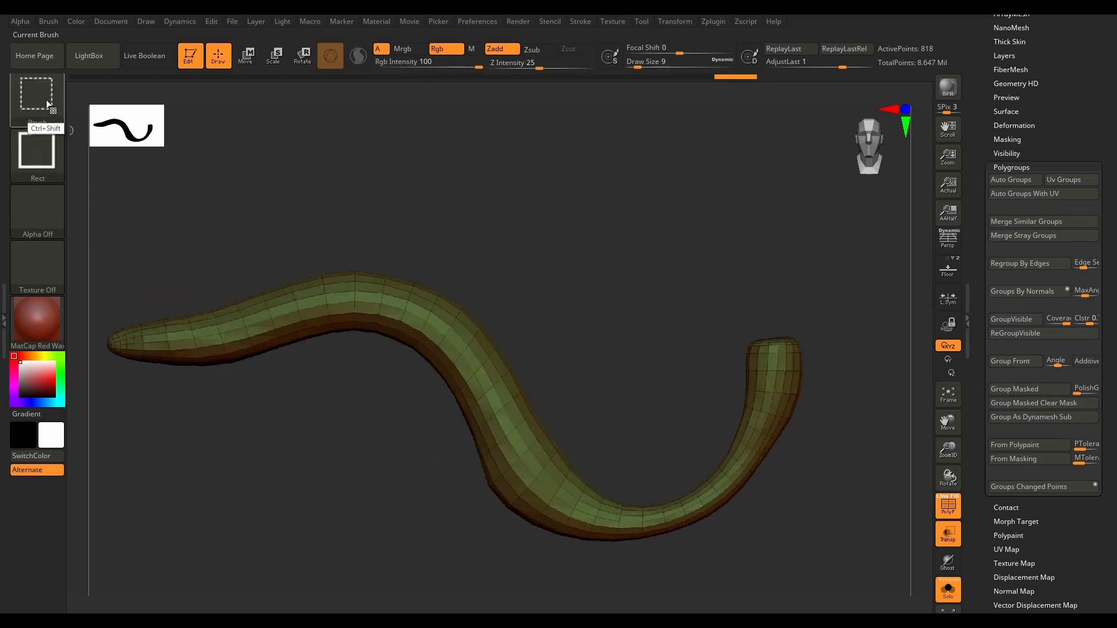
ctrl+shift+click(38, 100)
ctrl+shift+click(609, 158)
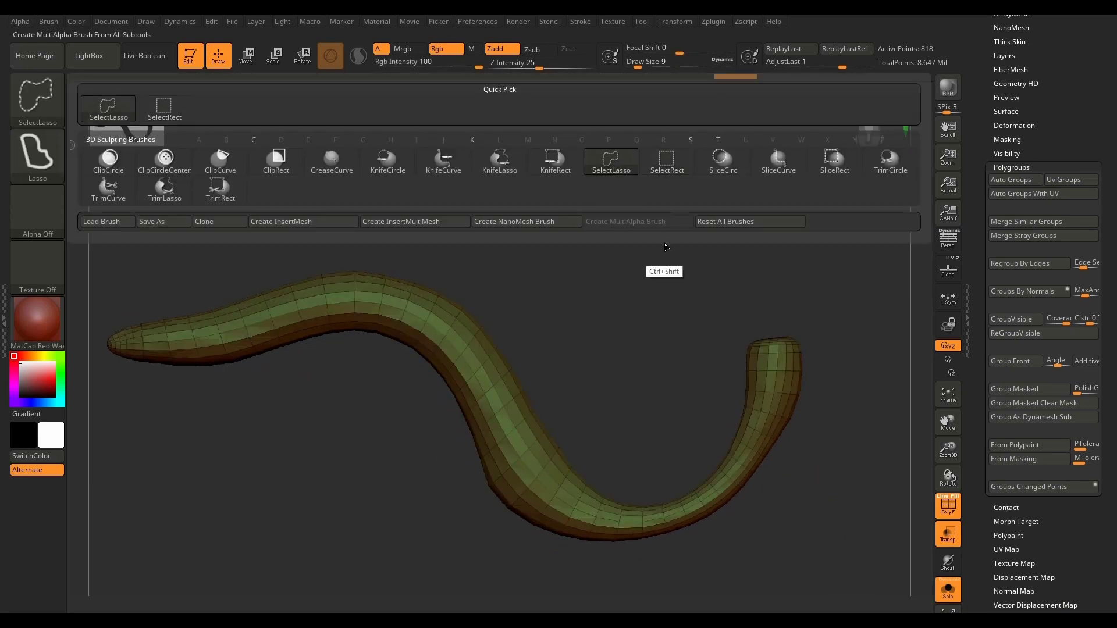
mouse_move(842, 308)
ctrl+shift+mouse_down()
mouse_move(796, 268)
mouse_move(737, 370)
mouse_move(842, 261)
mouse_move(838, 273)
ctrl+shift+mouse_up()
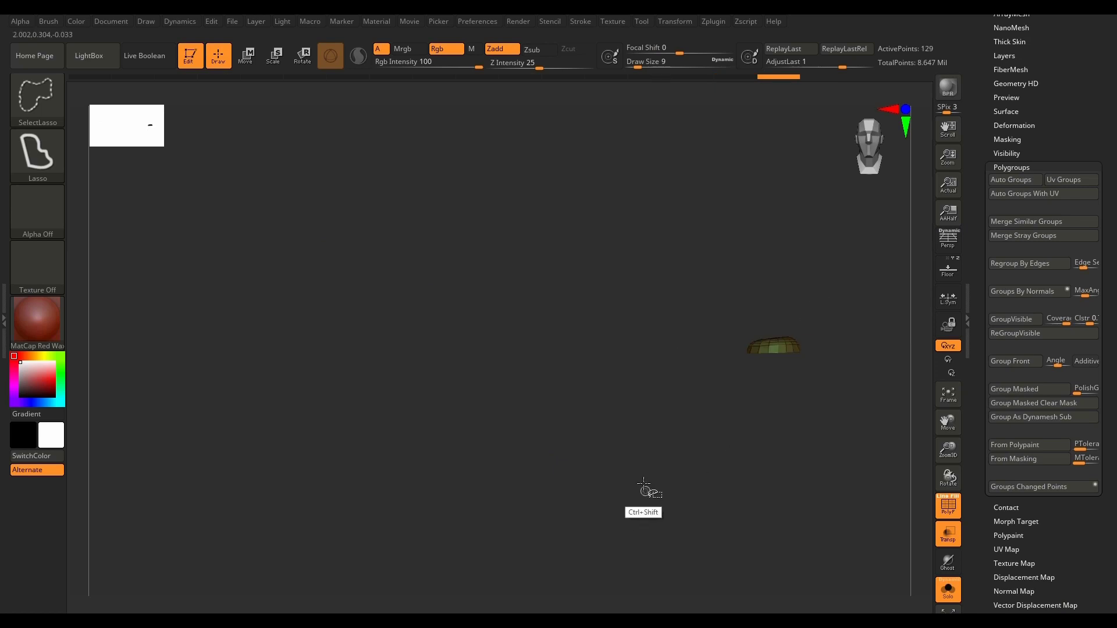
ctrl+shift+click(637, 425)
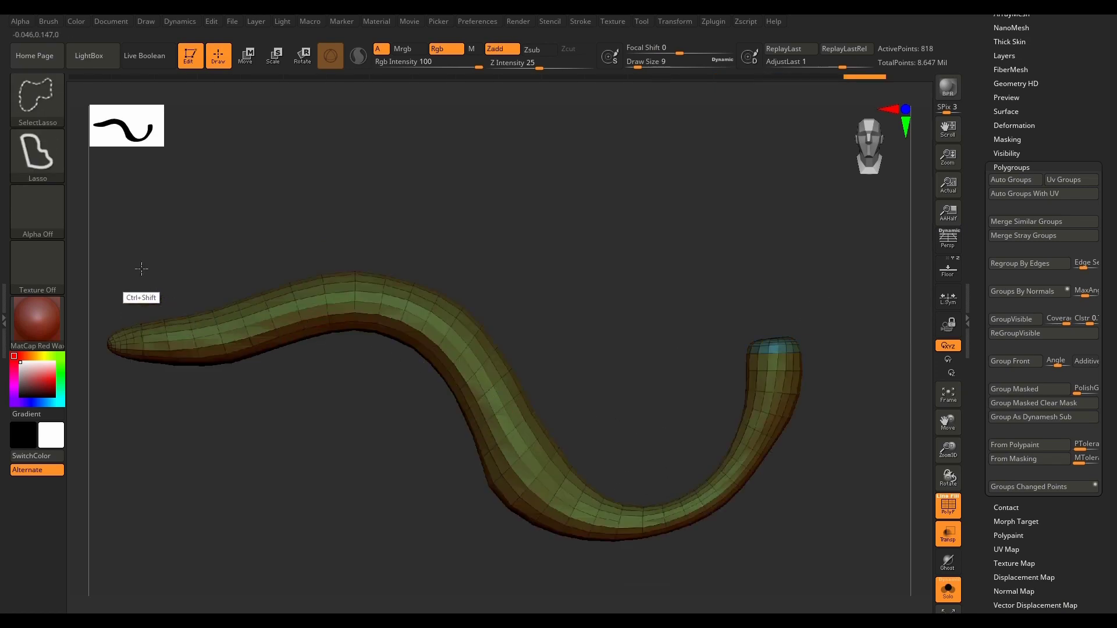
Step: Isolate the pointed tip of PM3D_Plane3D_31 with SelectLasso, give it its own polygroup, and show the whole mesh again
mouse_move(141, 270)
ctrl+shift+mouse_down()
mouse_move(93, 348)
mouse_move(120, 382)
ctrl+shift+mouse_up()
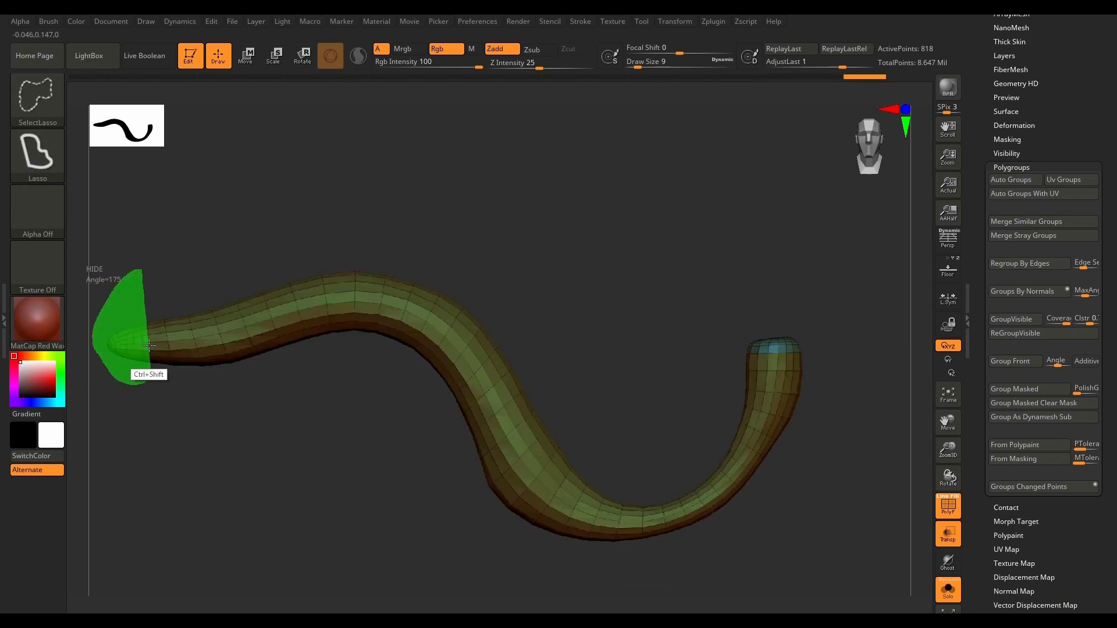
ctrl+shift+drag(149, 345, 149, 340)
ctrl+shift+click(309, 525)
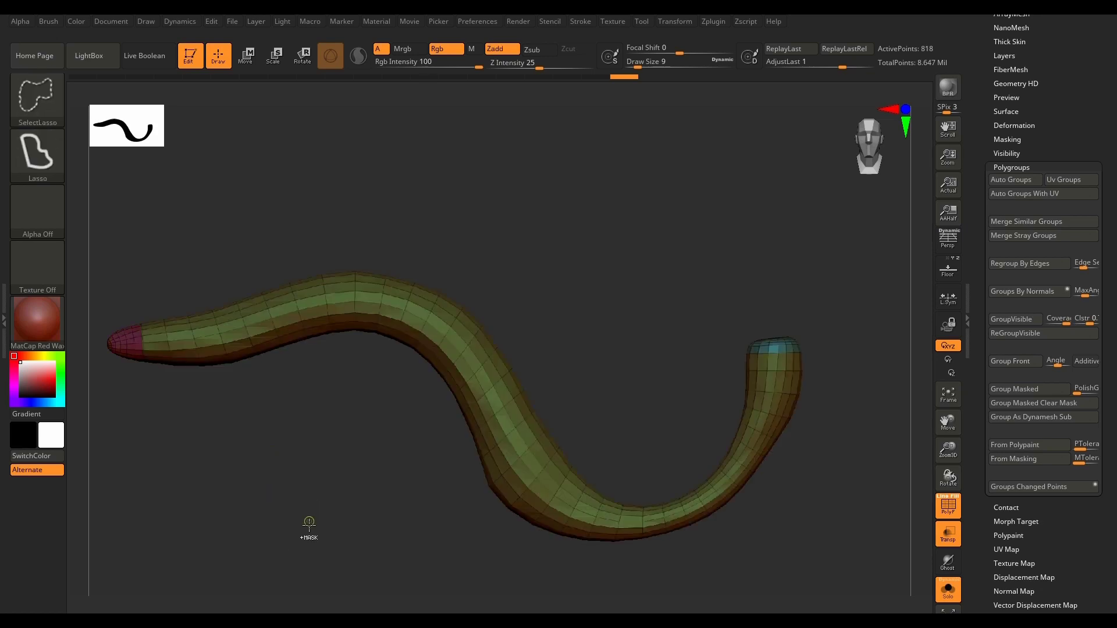
Step: Open the crease options of PM3D_Plane3D_31's geometry
drag(1110, 363, 1104, 515)
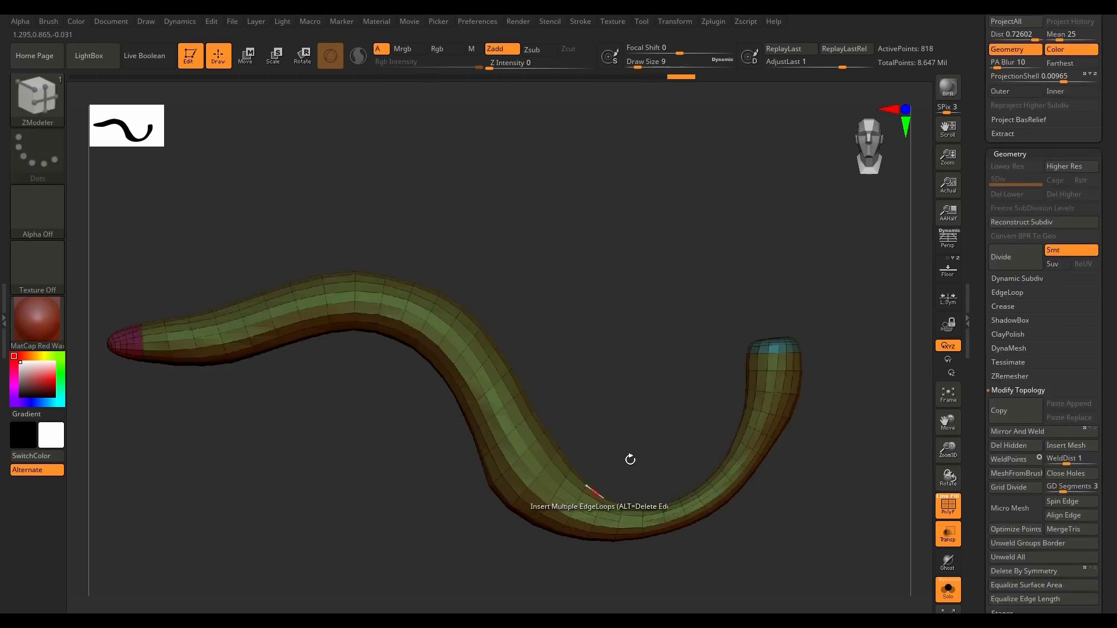
click(1036, 306)
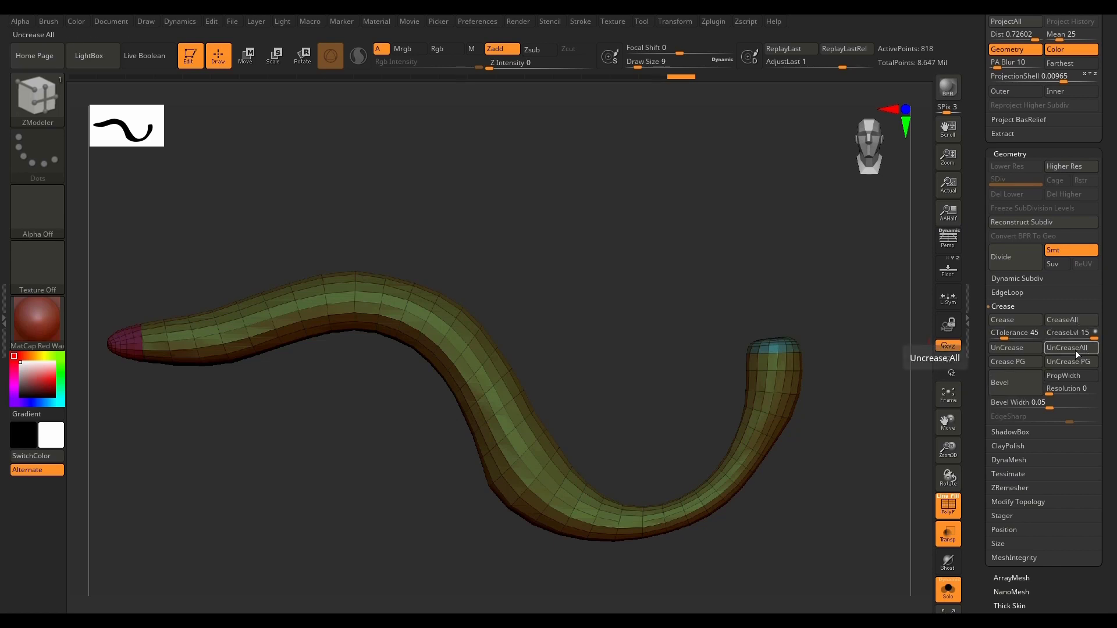
drag(1111, 413, 1111, 291)
Step: Isolate the upturned section at the blunt end with SelectLasso, assign new polygroups with ReGroupVisible, and unhide the mesh
key(ctrl+shift)
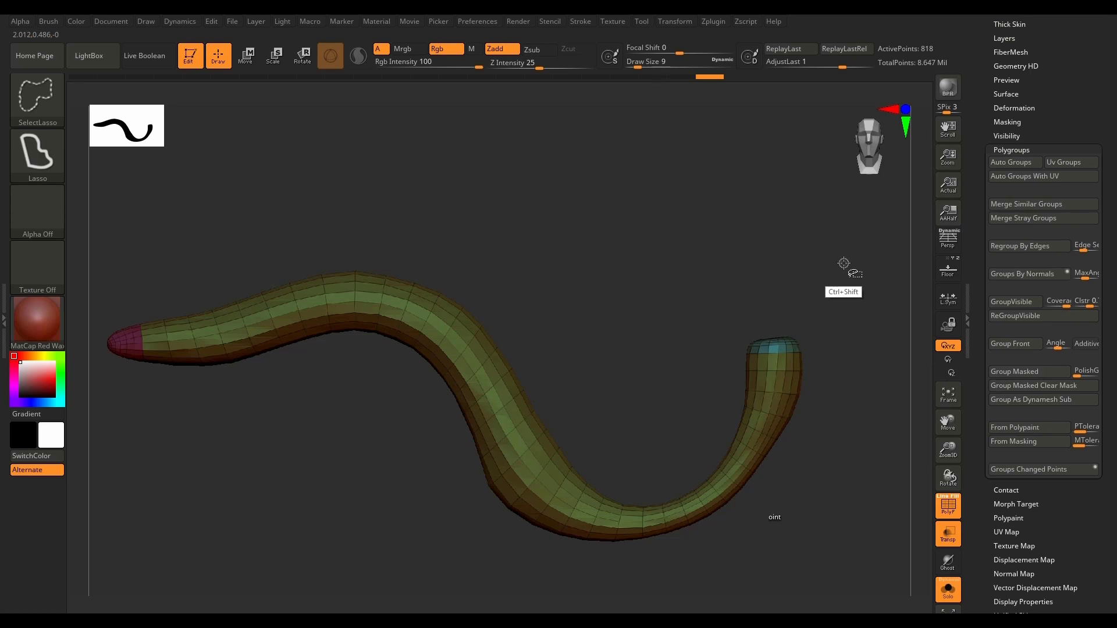
mouse_move(835, 239)
ctrl+shift+mouse_down()
mouse_move(636, 345)
mouse_move(668, 512)
mouse_move(849, 413)
mouse_move(838, 292)
ctrl+shift+mouse_up()
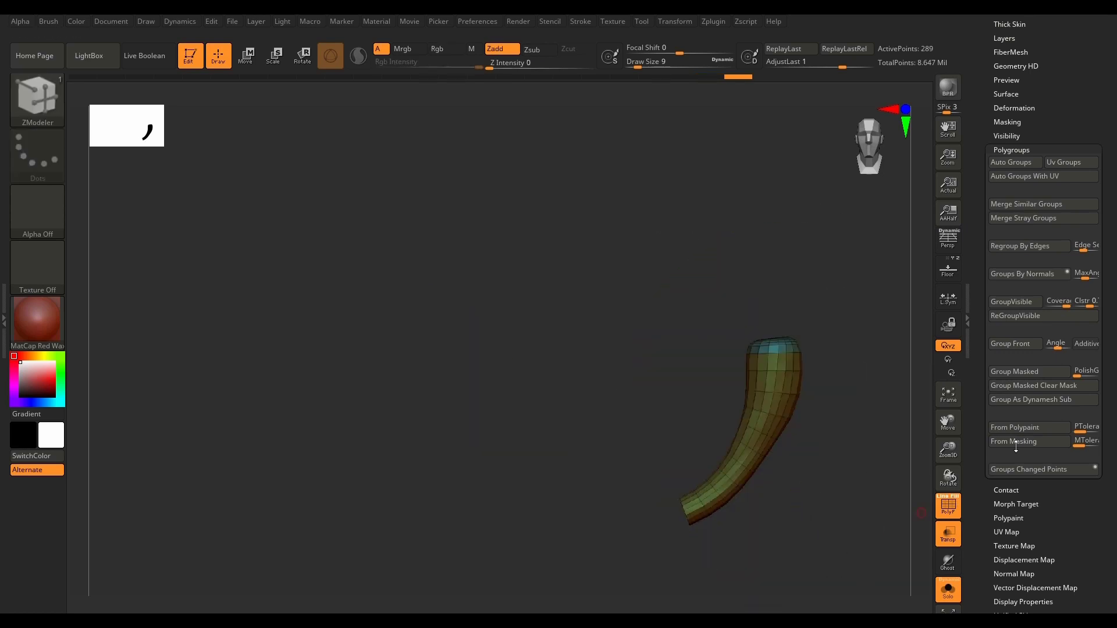
click(1042, 316)
ctrl+shift+click(792, 517)
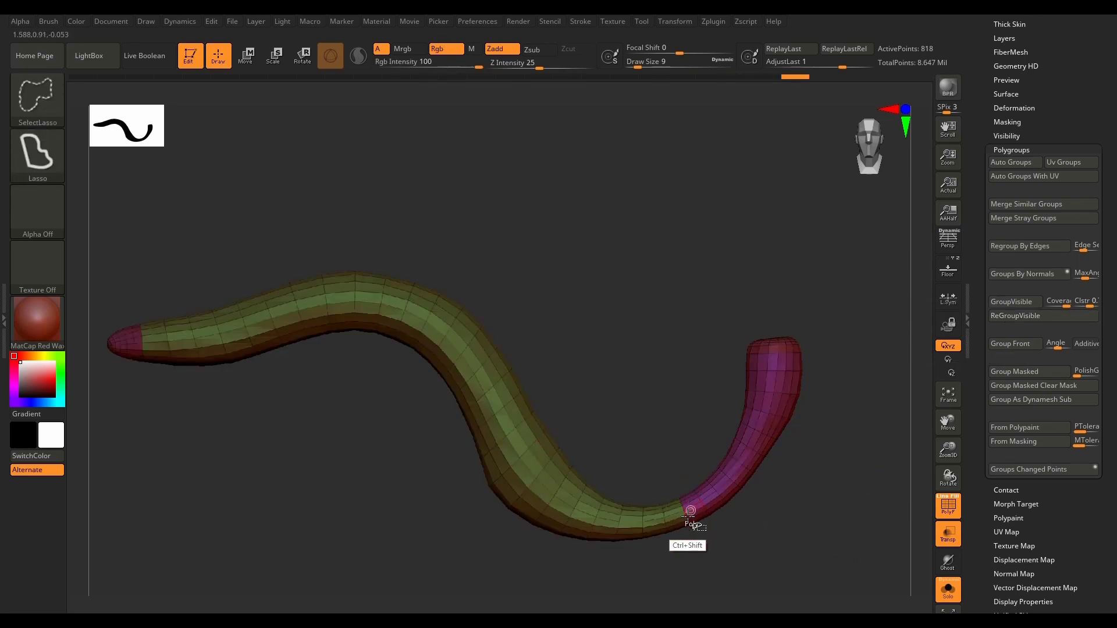
Step: Isolate the section behind the pointed tip, tip included, apply ReGroupVisible, and unhide the rest of the mesh
mouse_move(176, 247)
ctrl+shift+mouse_down()
mouse_move(100, 358)
mouse_move(265, 448)
mouse_move(314, 367)
mouse_move(266, 196)
ctrl+shift+mouse_up()
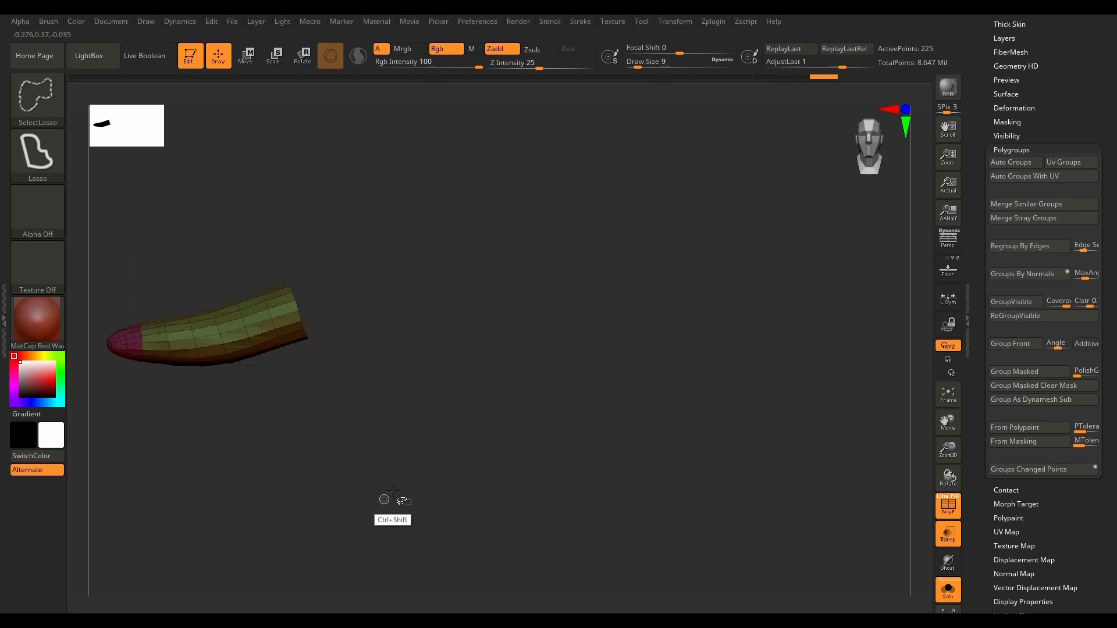
click(1041, 316)
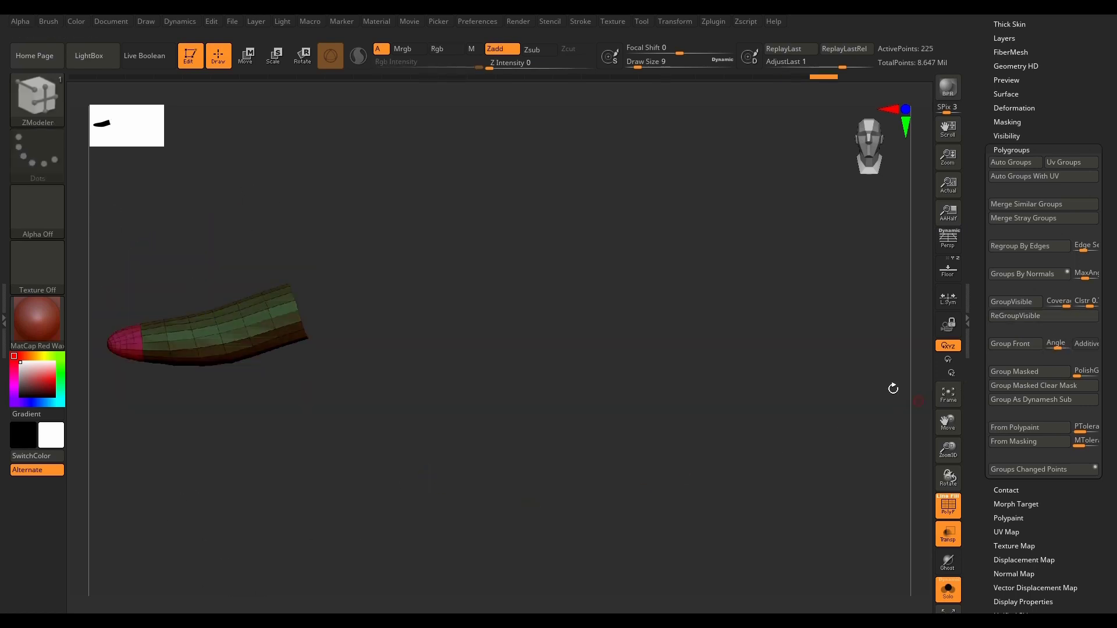
ctrl+shift+click(669, 293)
Step: Isolate the sloping middle section with SelectLasso, give it its own polygroup, and show the full mesh
key(ctrl+shift)
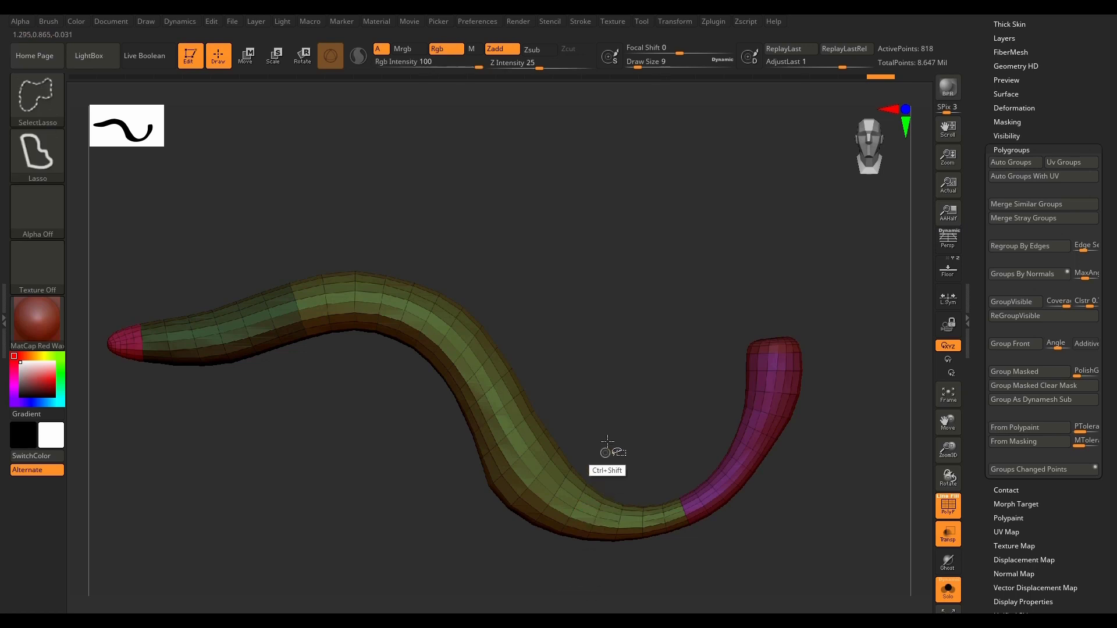
mouse_move(548, 484)
ctrl+shift+mouse_down()
mouse_move(451, 560)
mouse_move(367, 439)
mouse_move(533, 228)
mouse_move(664, 234)
ctrl+shift+mouse_up()
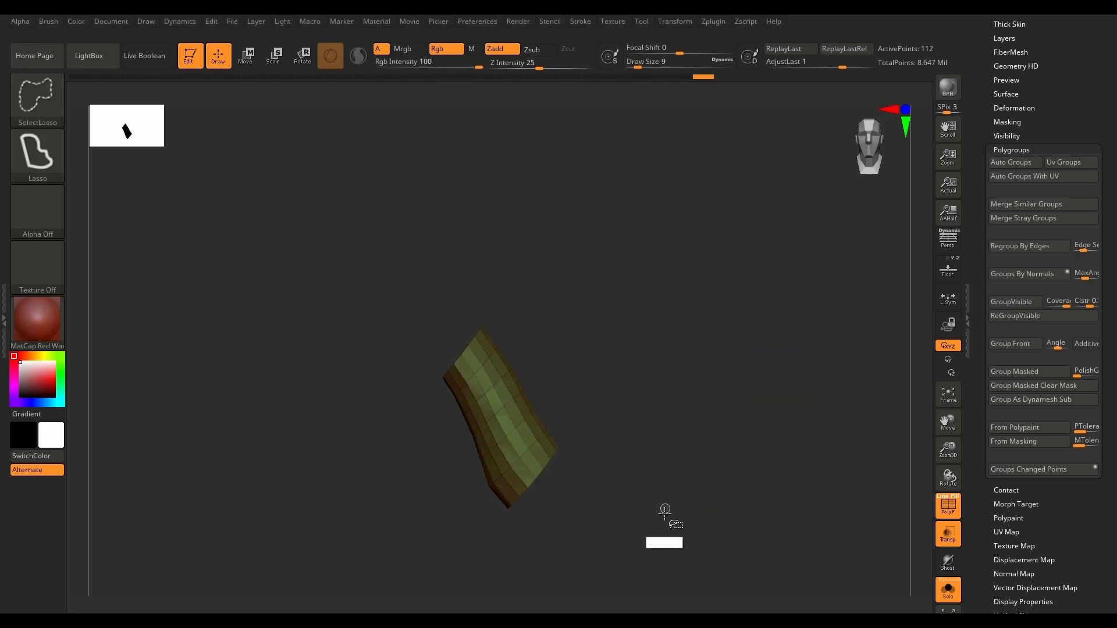
ctrl+shift+click(641, 529)
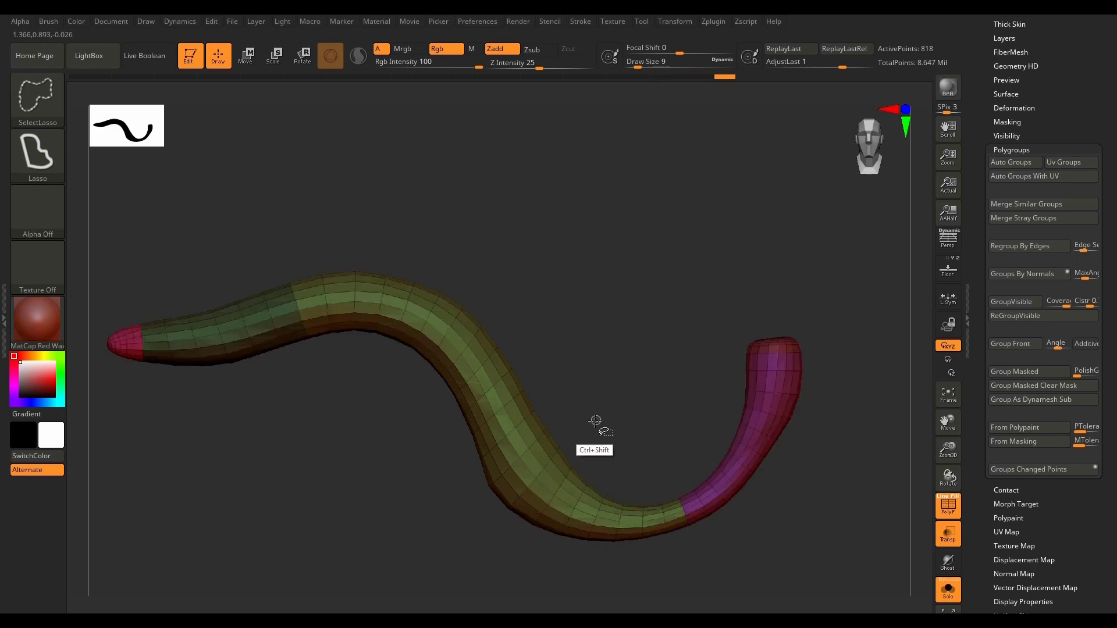
mouse_move(528, 520)
ctrl+shift+mouse_down()
mouse_move(404, 410)
mouse_move(520, 240)
mouse_move(662, 457)
ctrl+shift+mouse_up()
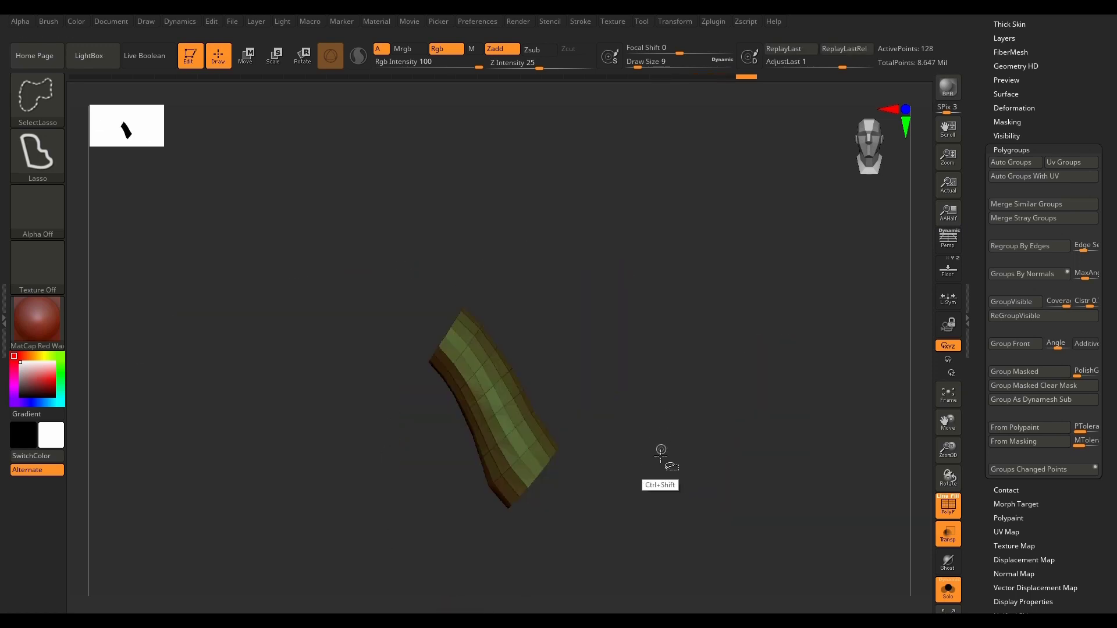
ctrl+shift+click(782, 520)
Step: View PM3D_Plane3D_31 end-on and isolate one lengthwise half of it with SelectRect
shift+drag(801, 560, 772, 565)
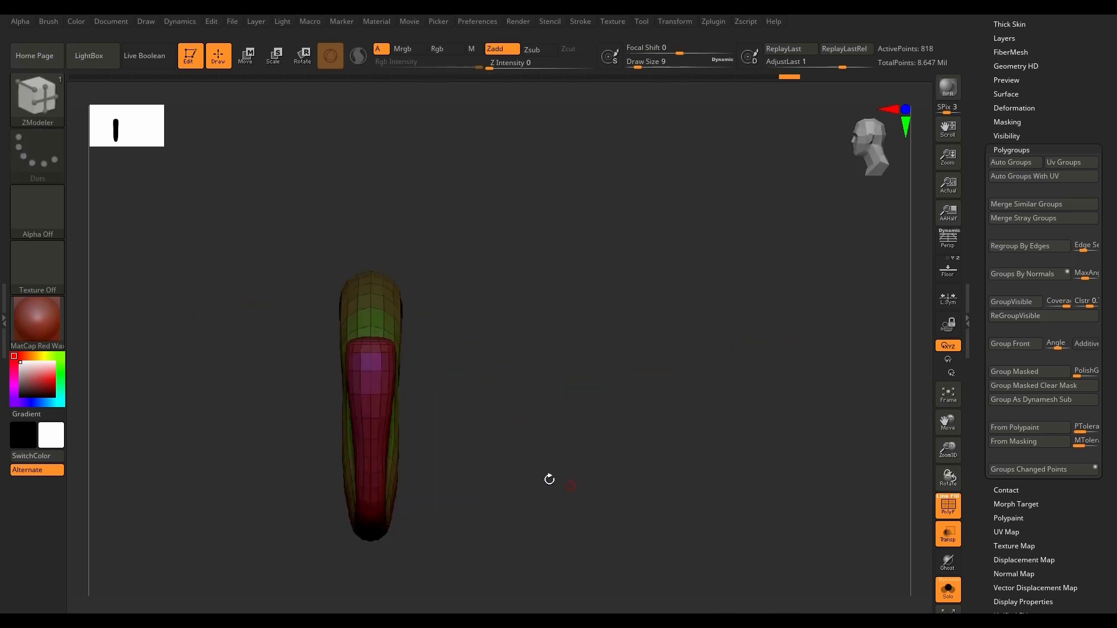
alt+drag(553, 360, 610, 317)
ctrl+shift+click(42, 100)
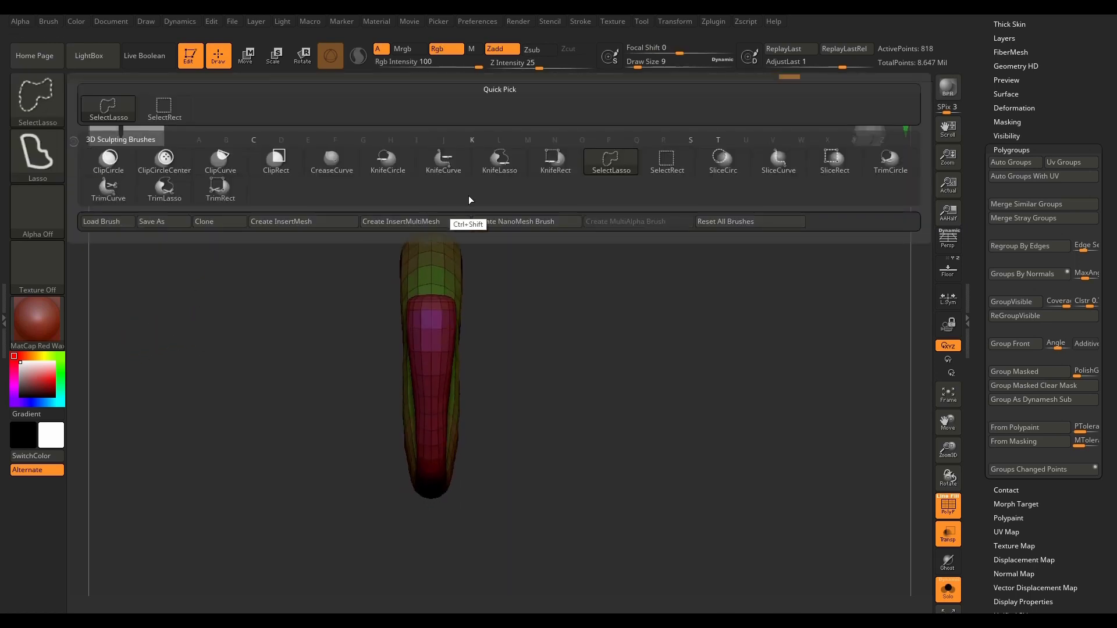
ctrl+shift+click(666, 159)
ctrl+shift+drag(647, 162, 424, 560)
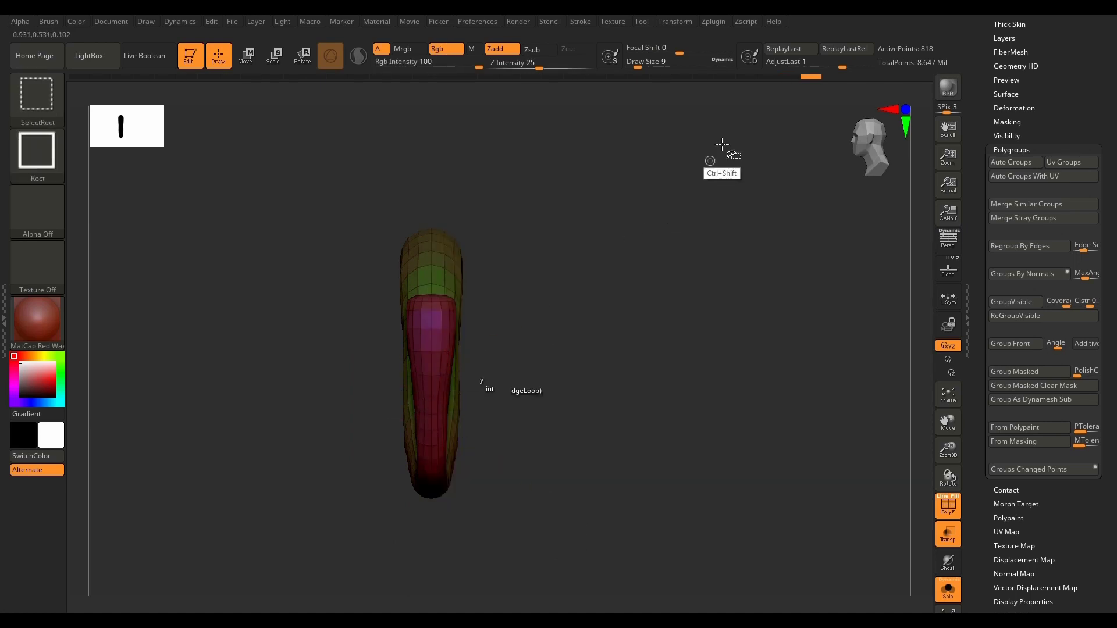
ctrl+shift+drag(724, 144, 429, 563)
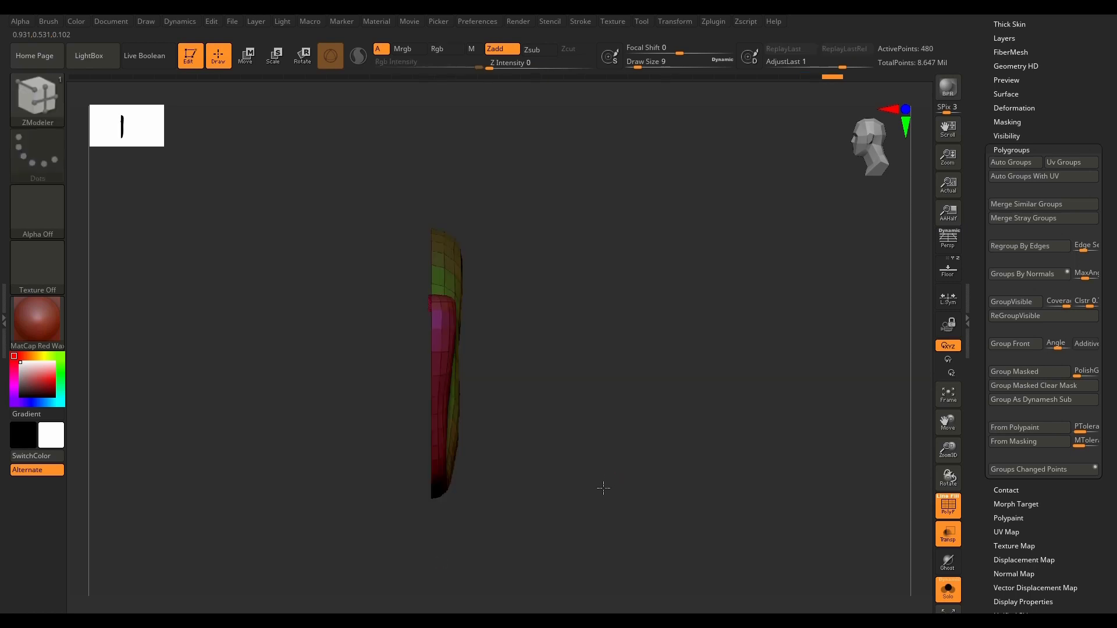
Step: Hide both end-cap polygroups from the isolated half, split the remaining polygons off with ReGroupVisible, and show the whole mesh
drag(603, 487, 593, 525)
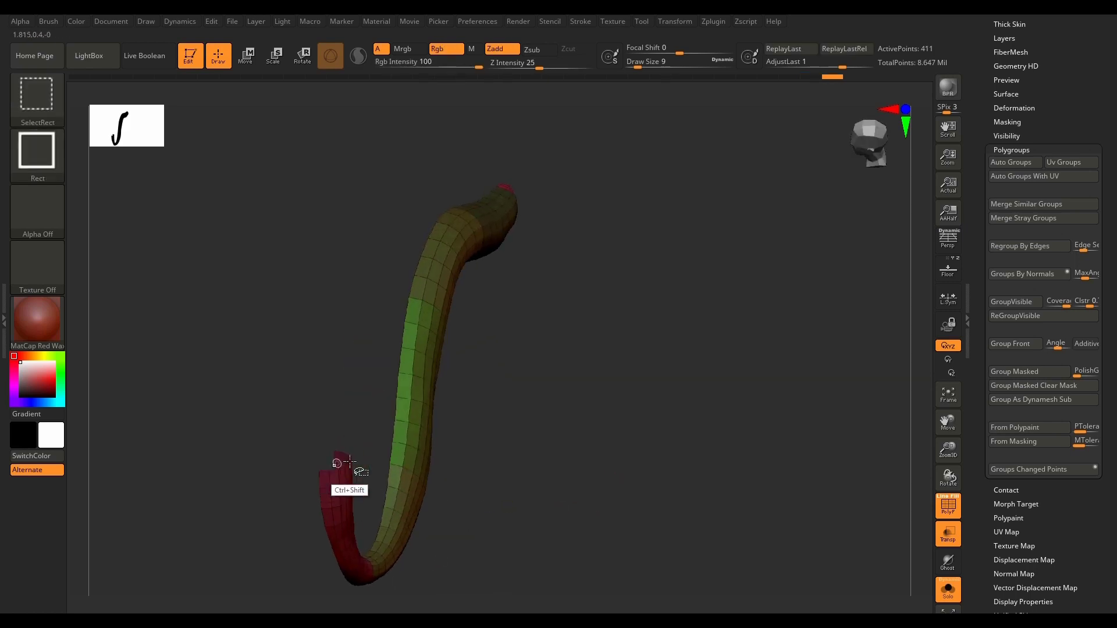
drag(541, 312, 524, 310)
alt+drag(841, 276, 567, 392)
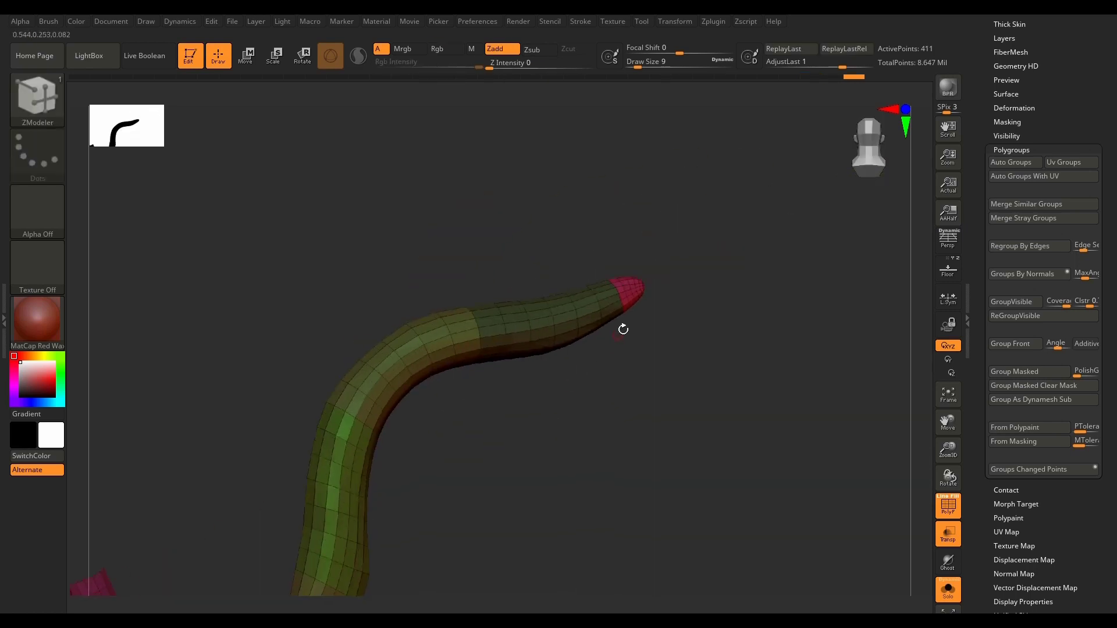
ctrl+shift+click(625, 299)
drag(640, 445, 907, 401)
click(1029, 318)
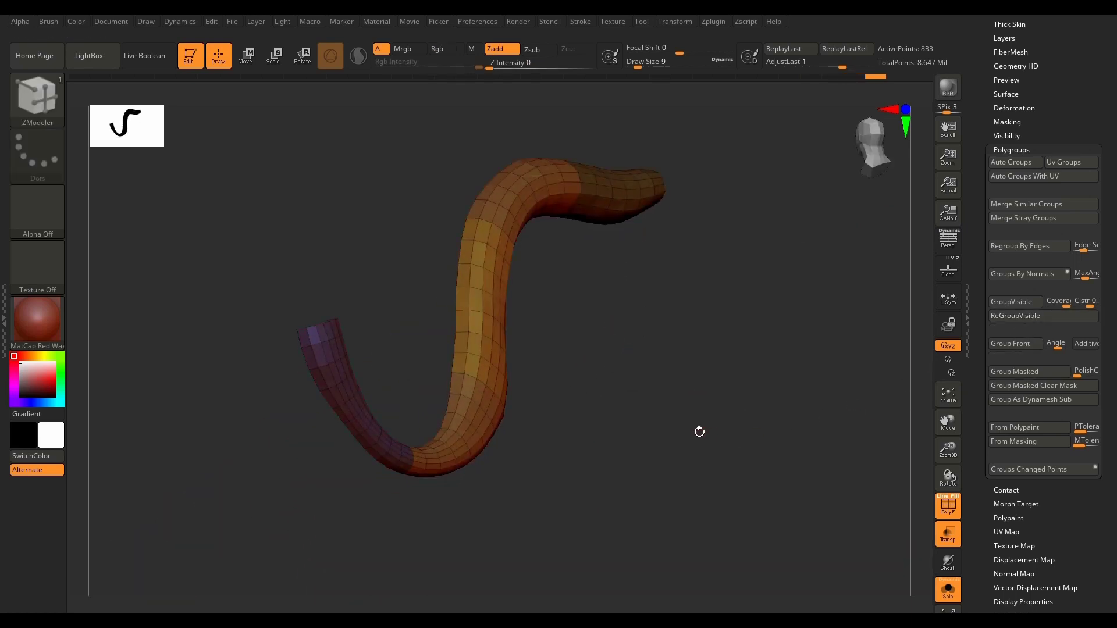
ctrl+shift+click(706, 437)
drag(691, 459, 745, 467)
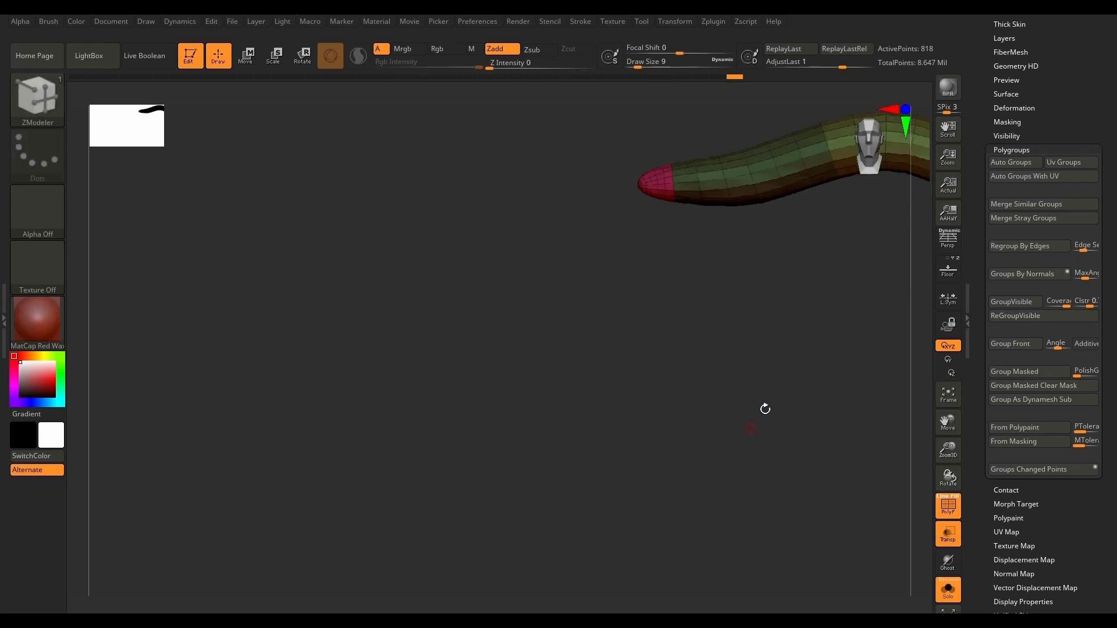
alt+drag(829, 333, 676, 414)
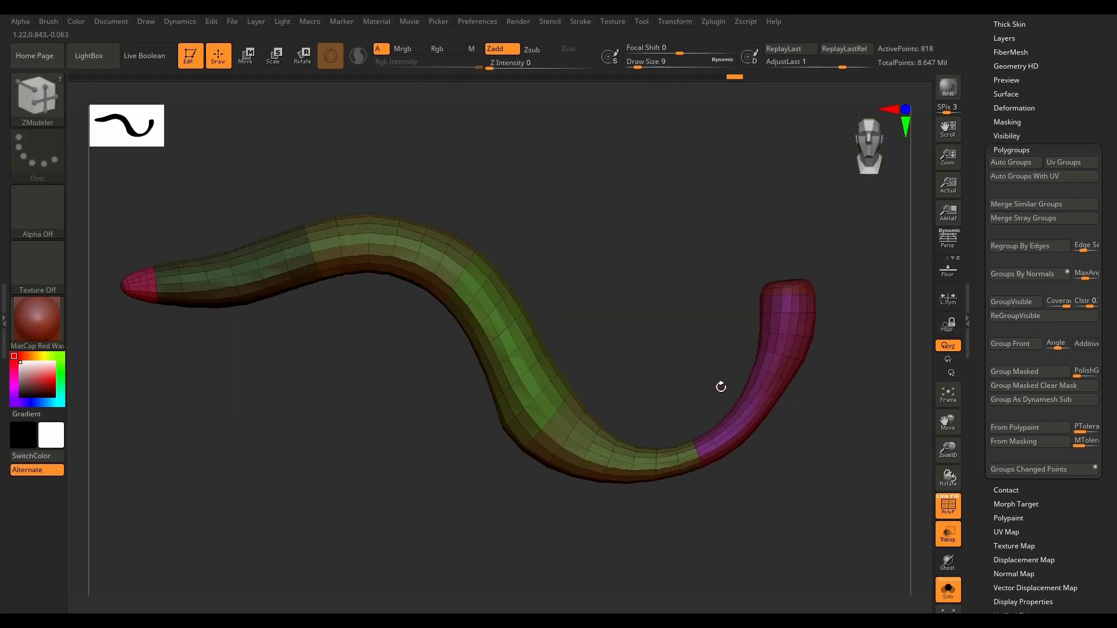
Step: Make PM3D_Plane3D_30 the active subtool and delete its lower subdivision levels
key(Down)
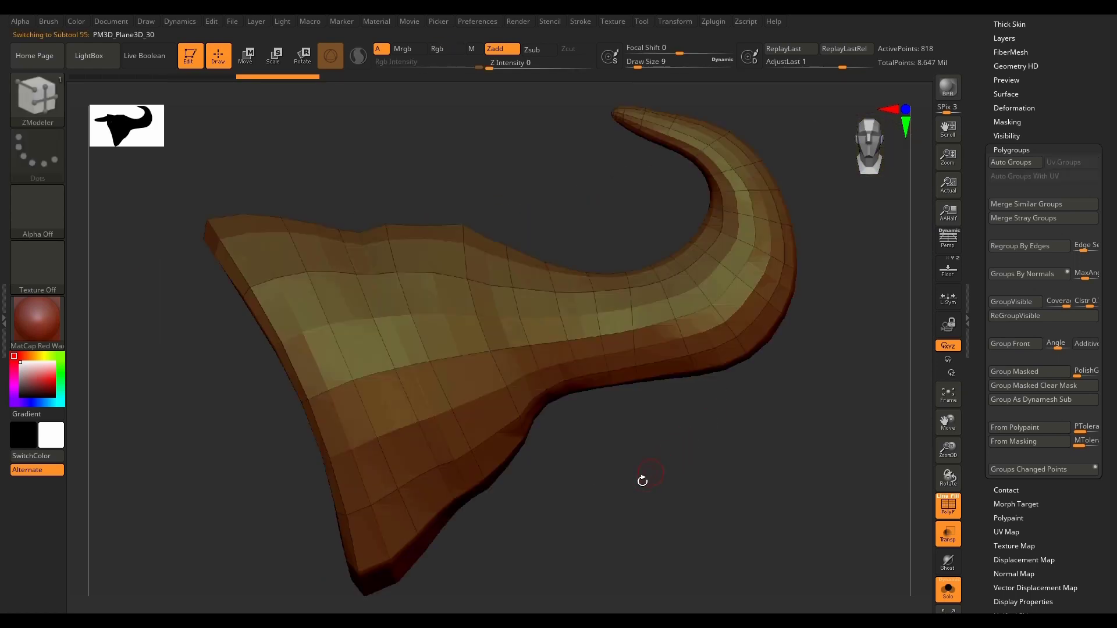
scroll(547, 359, down, 3)
drag(580, 466, 605, 478)
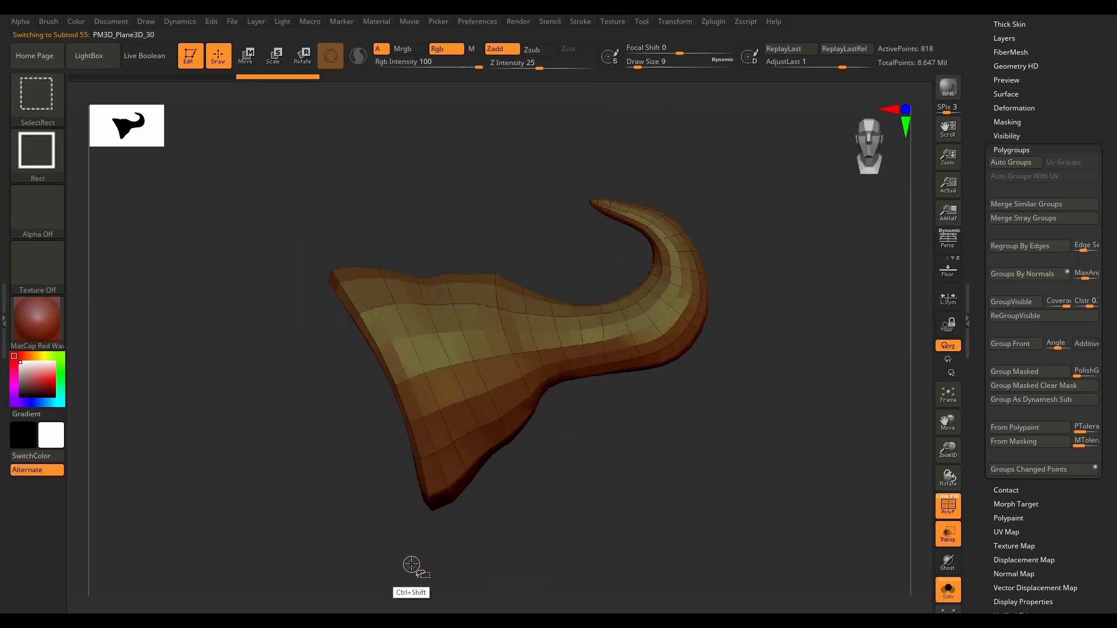
drag(1092, 512, 1091, 507)
drag(1064, 327, 1061, 520)
drag(1063, 123, 1062, 524)
drag(1059, 187, 1057, 377)
click(1015, 389)
Step: Isolate the flared base edge and the pointed tip of PM3D_Plane3D_30 in turn with SelectLasso, giving each its own polygroup
ctrl+shift+drag(363, 548, 287, 184)
ctrl+shift+click(294, 455)
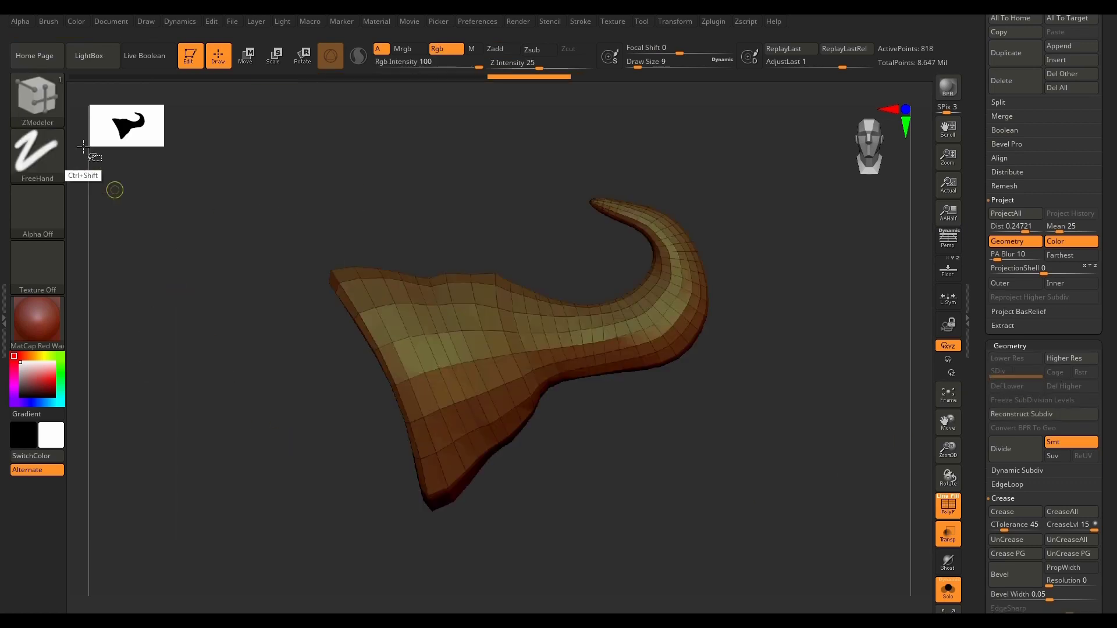
ctrl+shift+click(36, 93)
click(626, 170)
mouse_move(336, 484)
ctrl+shift+mouse_down()
mouse_move(319, 207)
mouse_move(369, 267)
mouse_move(416, 373)
mouse_move(457, 561)
ctrl+shift+mouse_up()
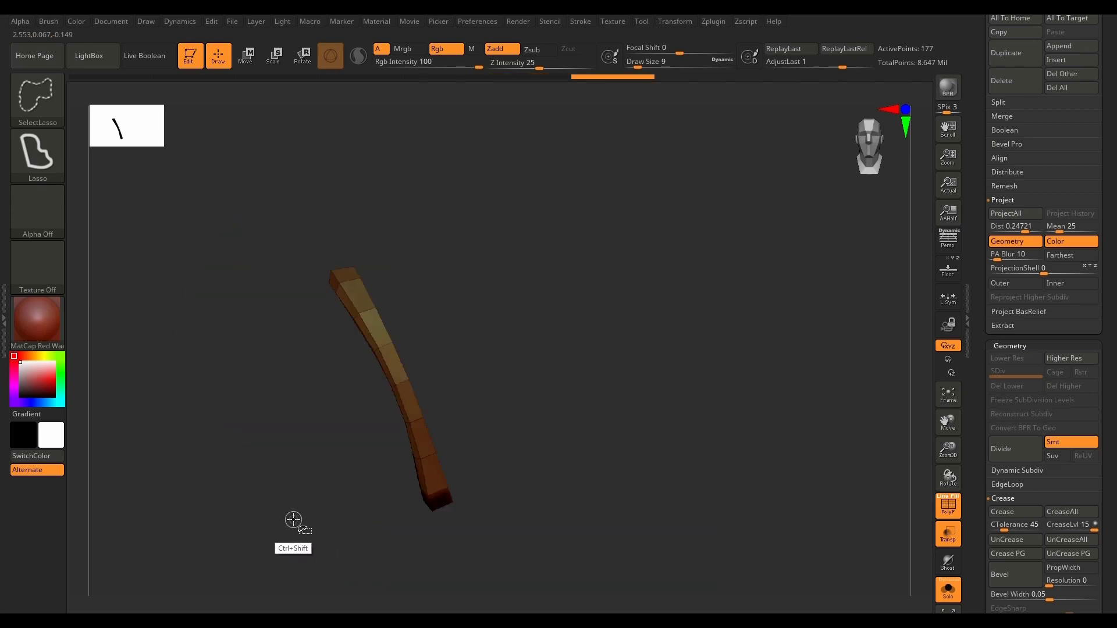
ctrl+click(533, 521)
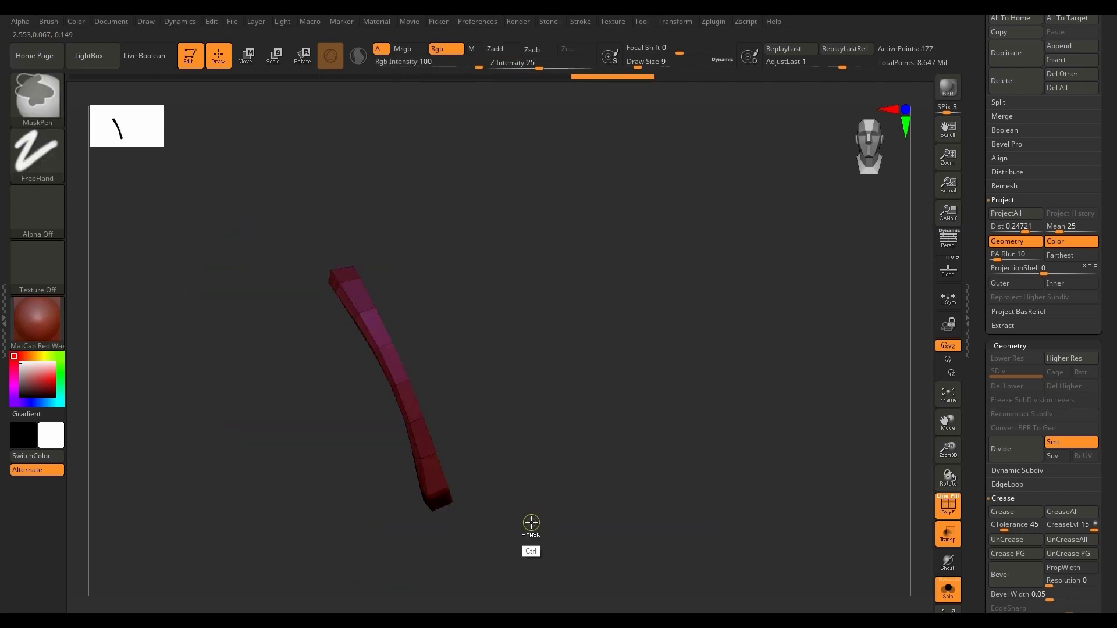
ctrl+shift+click(582, 540)
mouse_move(626, 140)
ctrl+shift+mouse_down()
mouse_move(550, 171)
mouse_move(588, 234)
mouse_move(605, 216)
ctrl+shift+mouse_up()
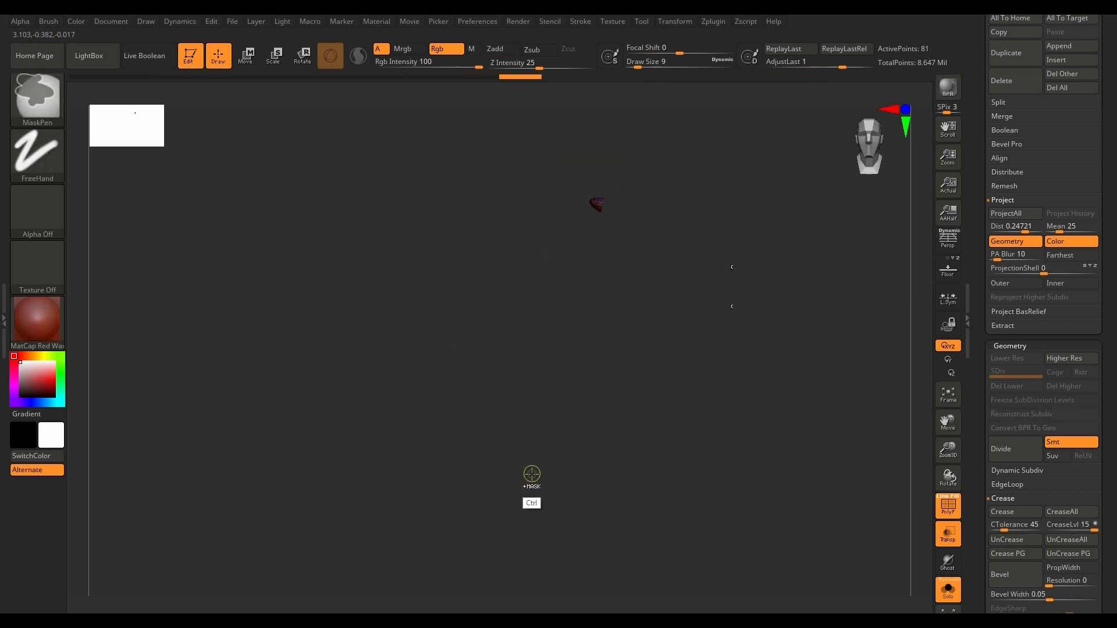
ctrl+shift+click(774, 414)
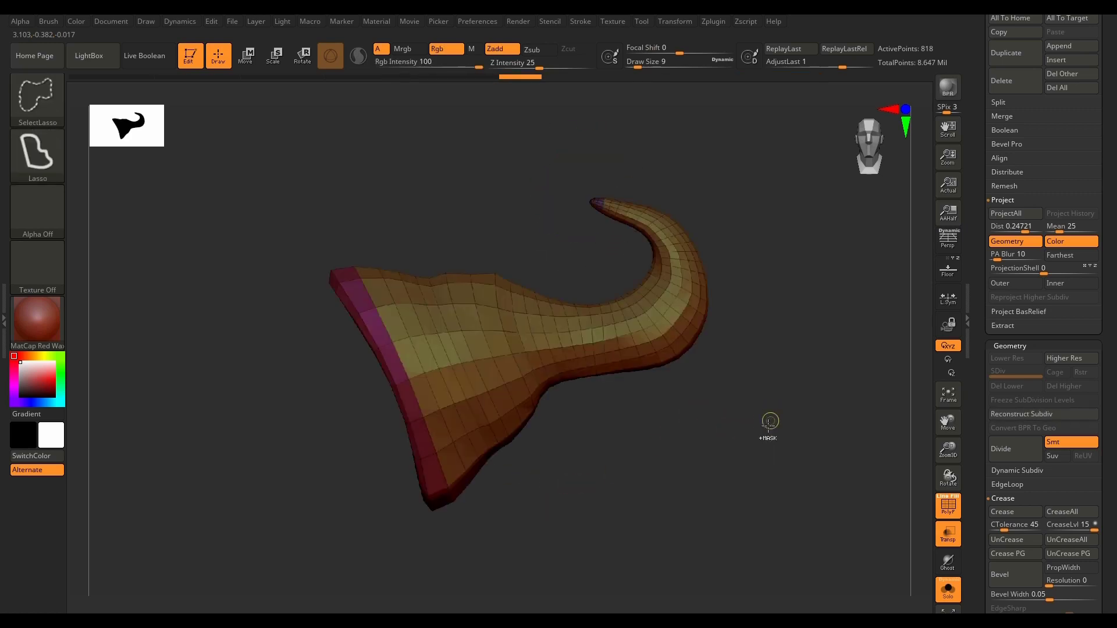
Step: Isolate the curved hook section including its tip, assign new polygroups with ReGroupVisible, and unhide the mesh
mouse_move(767, 181)
ctrl+shift+mouse_down()
mouse_move(529, 188)
mouse_move(691, 314)
mouse_move(762, 263)
mouse_move(766, 187)
ctrl+shift+mouse_up()
mouse_move(1109, 408)
mouse_down()
mouse_move(1109, 225)
mouse_move(1103, 269)
mouse_up()
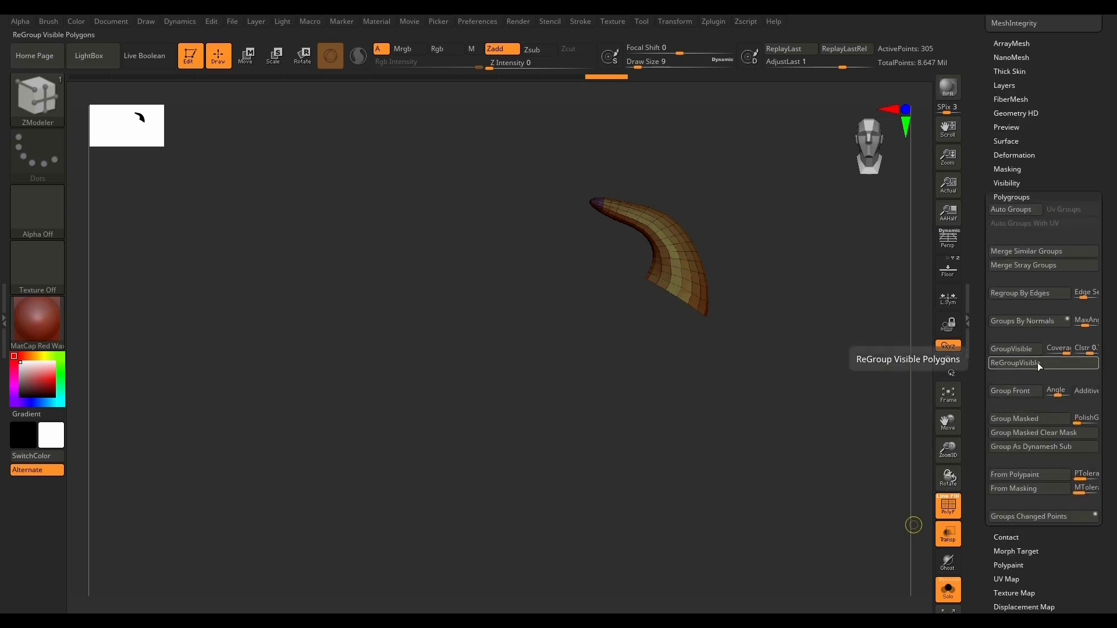
click(1014, 369)
ctrl+shift+click(595, 457)
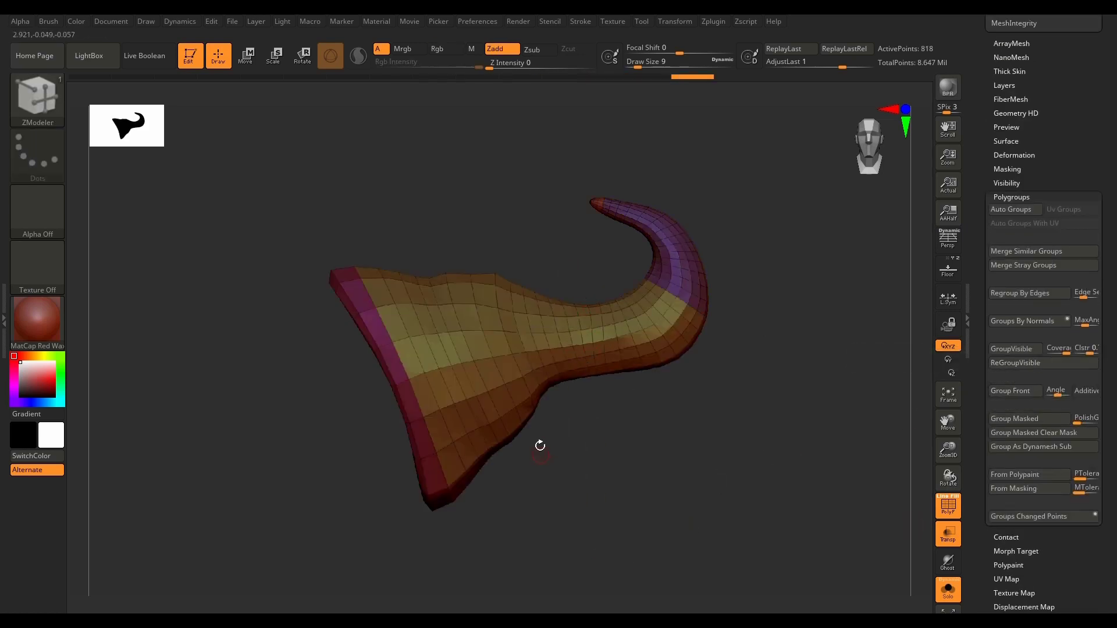
Step: Regroup the wide section next to the base edge, and give the narrow middle section before the bend its own polygroup
mouse_move(362, 178)
ctrl+shift+mouse_down()
mouse_move(337, 579)
mouse_move(536, 500)
mouse_move(456, 261)
mouse_move(364, 179)
ctrl+shift+mouse_up()
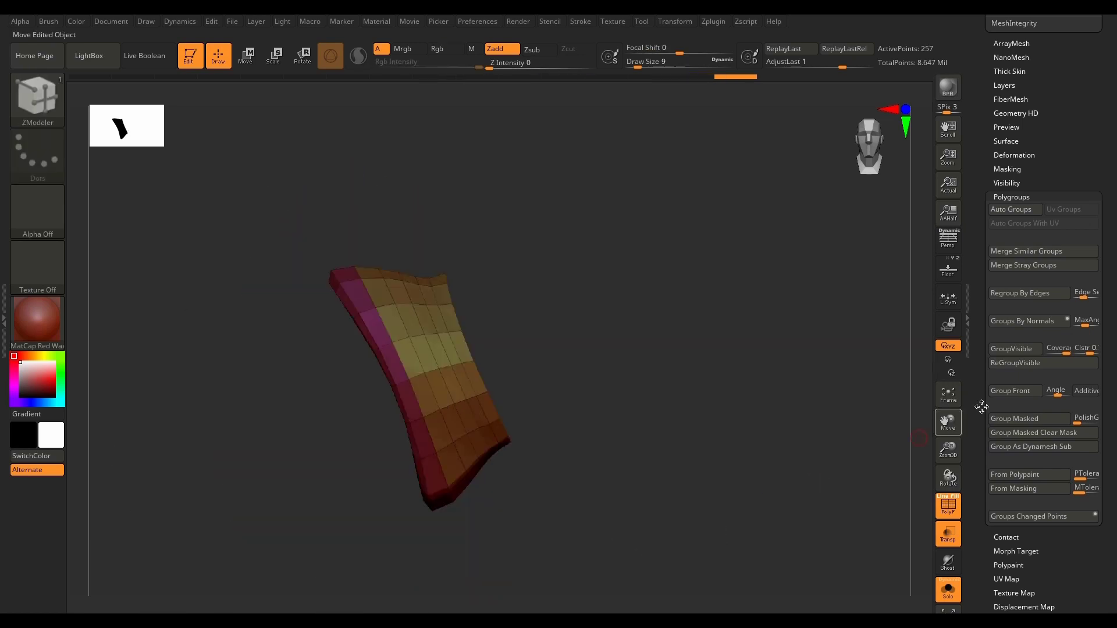
click(1035, 365)
ctrl+shift+click(775, 516)
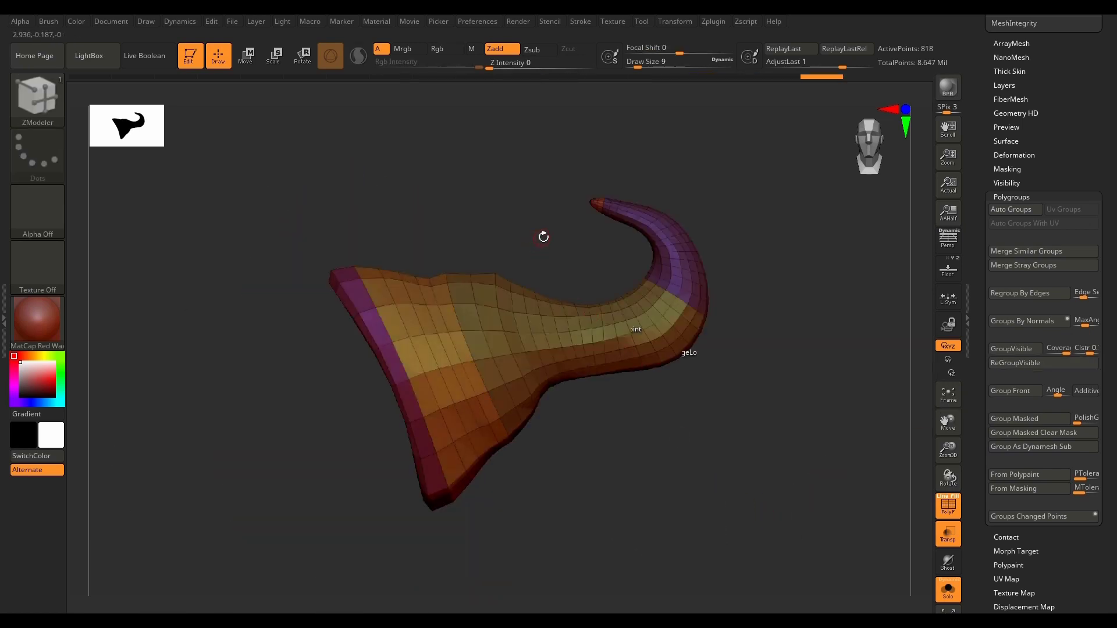
key(ctrl+shift)
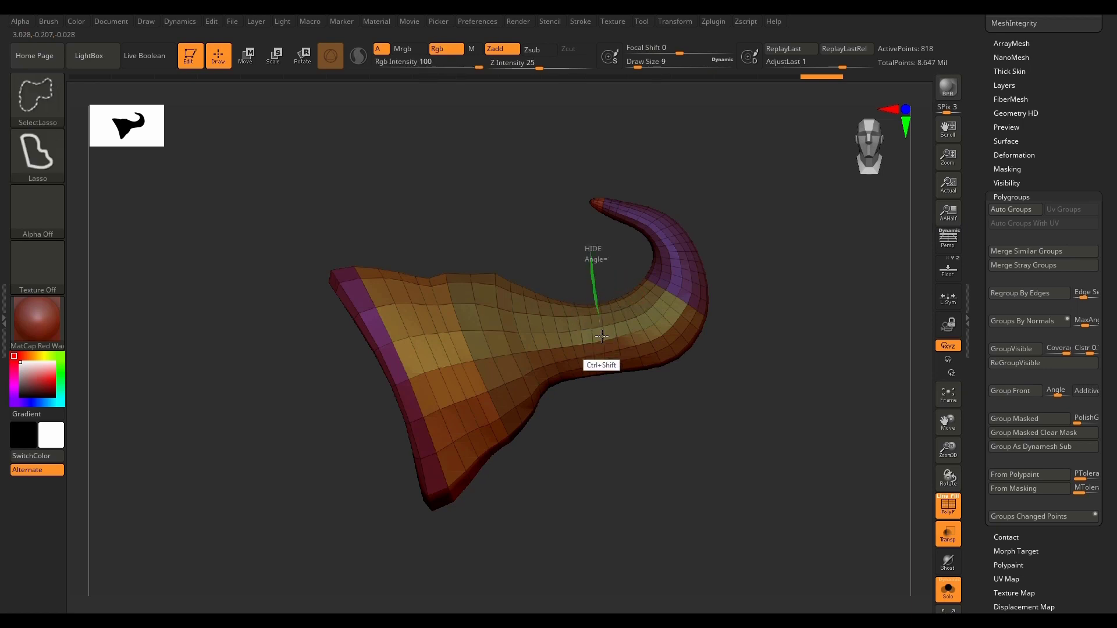
mouse_move(596, 428)
ctrl+shift+mouse_down()
mouse_move(549, 424)
mouse_move(508, 327)
mouse_move(603, 270)
ctrl+shift+mouse_up()
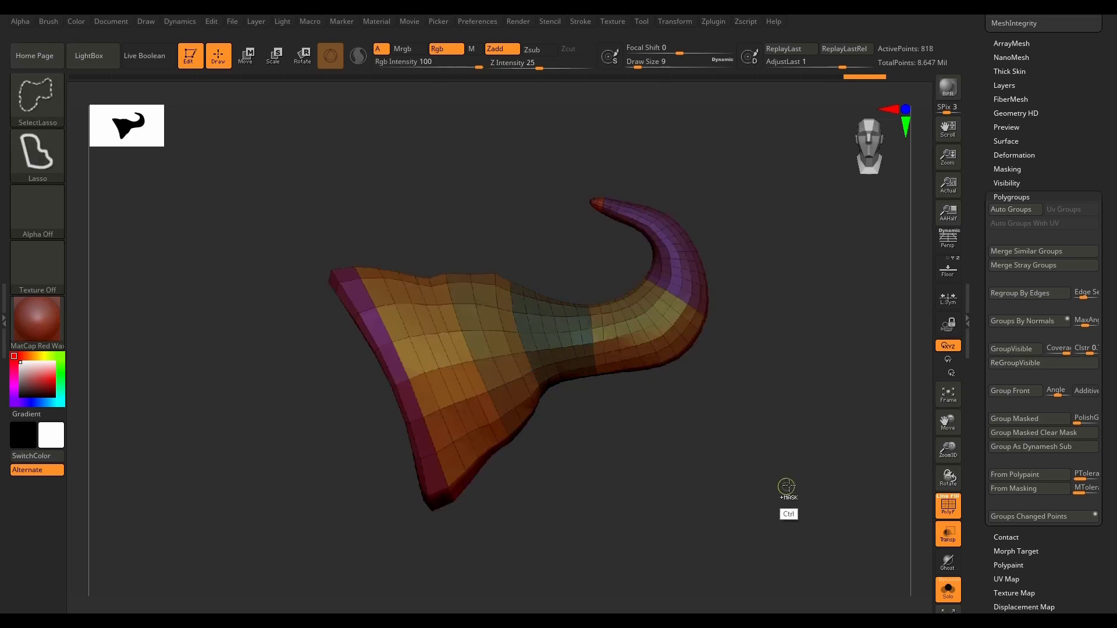
Step: Isolate one lengthwise half of PM3D_Plane3D_30 with SelectRect, hide its tip and base polygroups, and unhide the whole mesh
drag(786, 486, 739, 507)
mouse_move(751, 467)
mouse_down()
mouse_move(679, 499)
mouse_move(635, 474)
mouse_up()
ctrl+shift+click(36, 109)
click(667, 160)
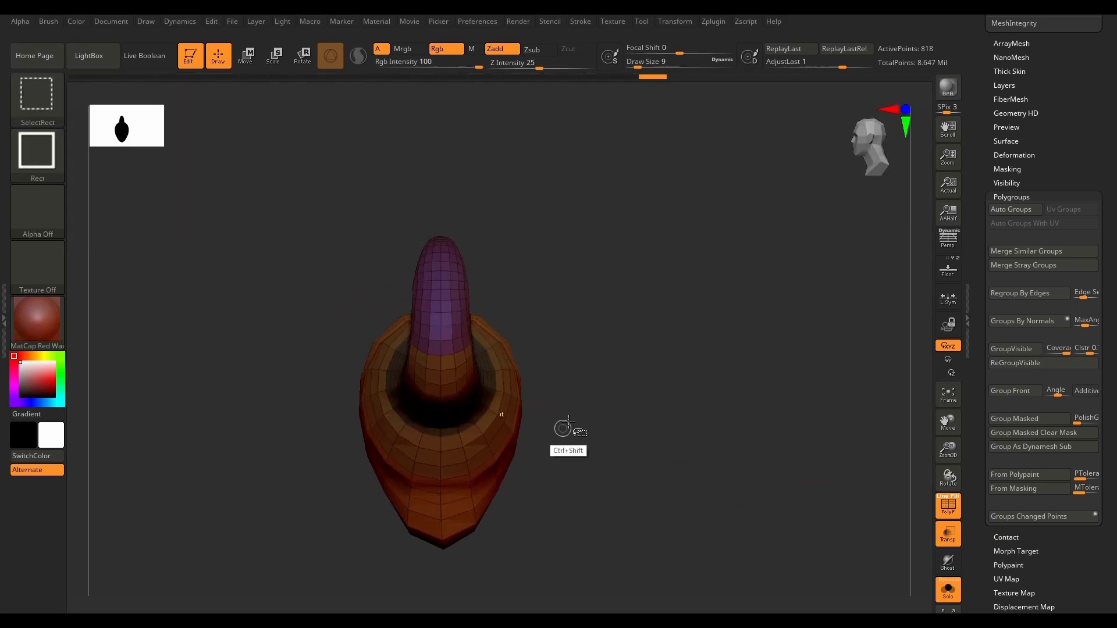
ctrl+shift+drag(741, 139, 434, 581)
drag(626, 486, 574, 538)
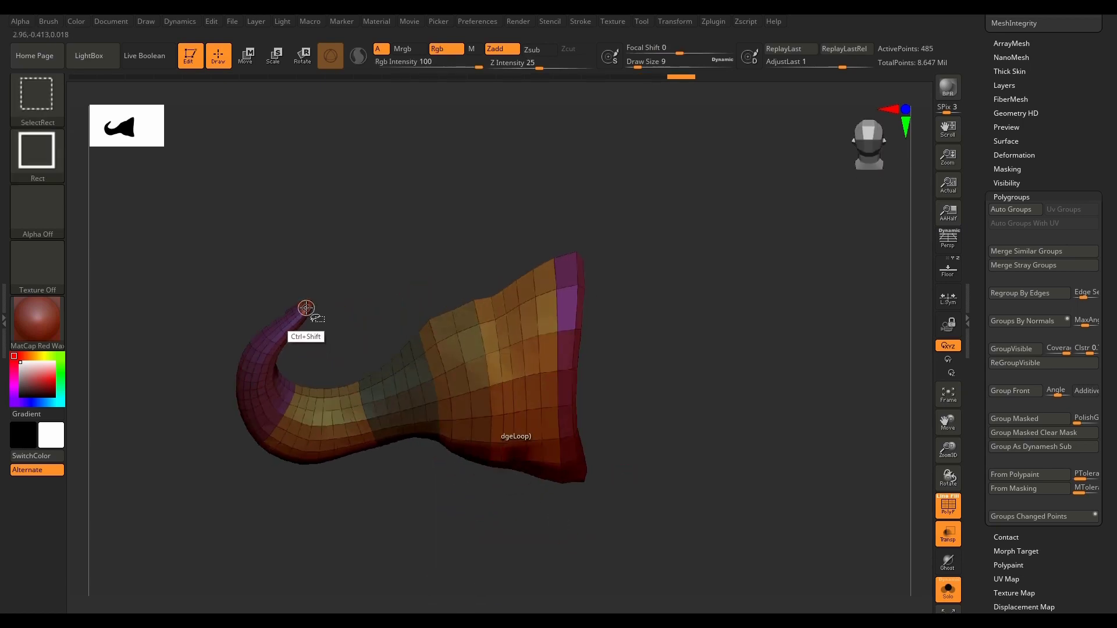
drag(661, 350, 571, 344)
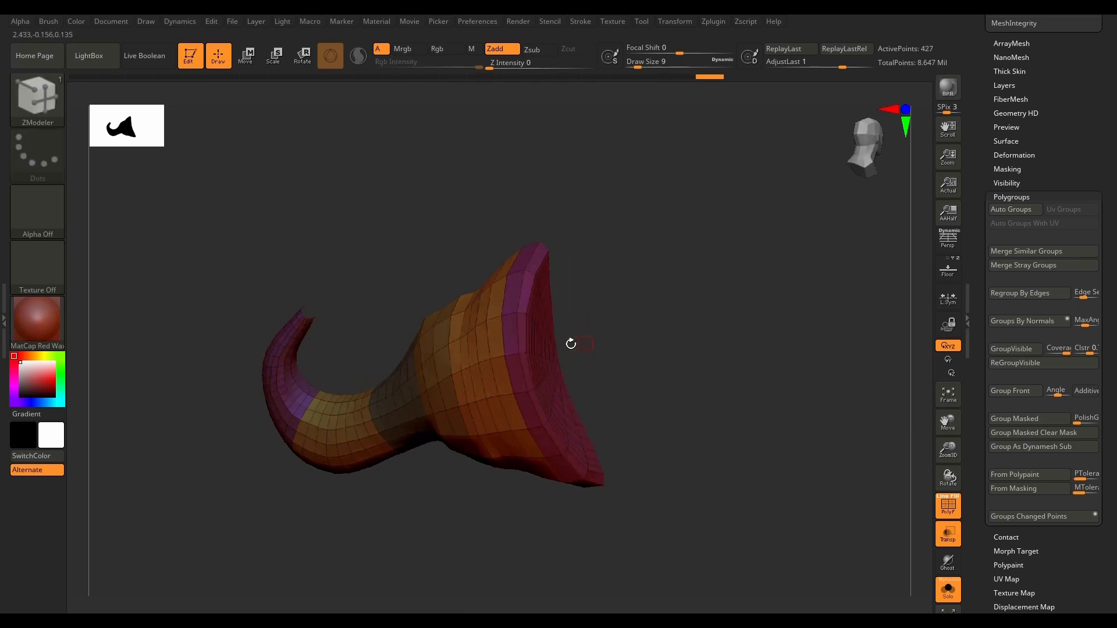
ctrl+shift+click(526, 352)
drag(623, 420, 751, 527)
ctrl+shift+click(718, 464)
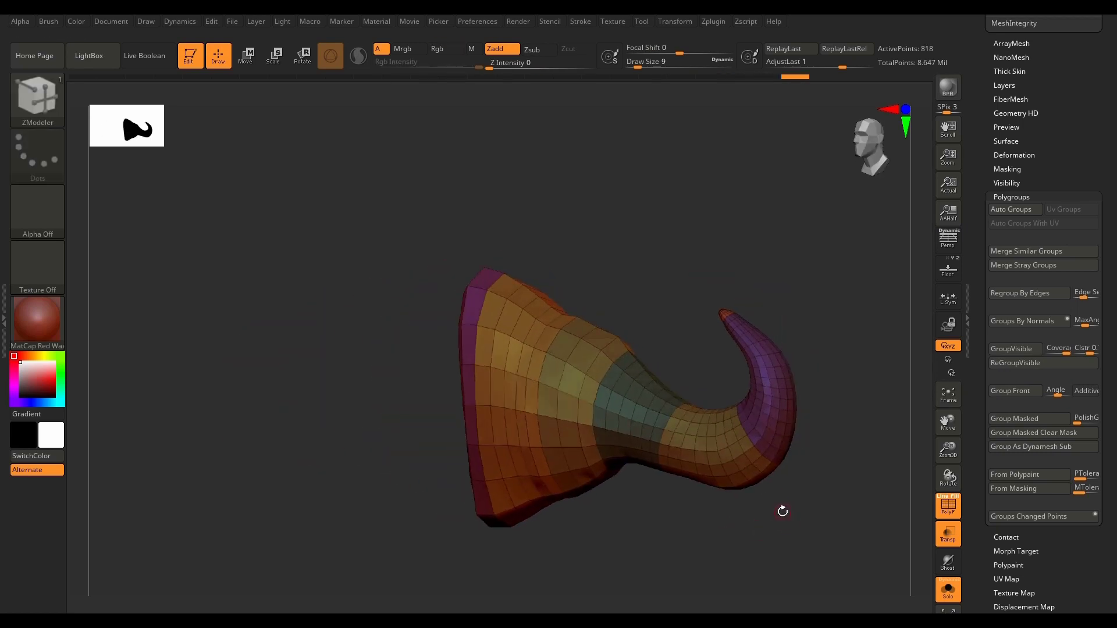
Step: Make PM3D_Plane3D_24 the active subtool, frame it, and bring up its Geometry settings
key(Down)
key(f)
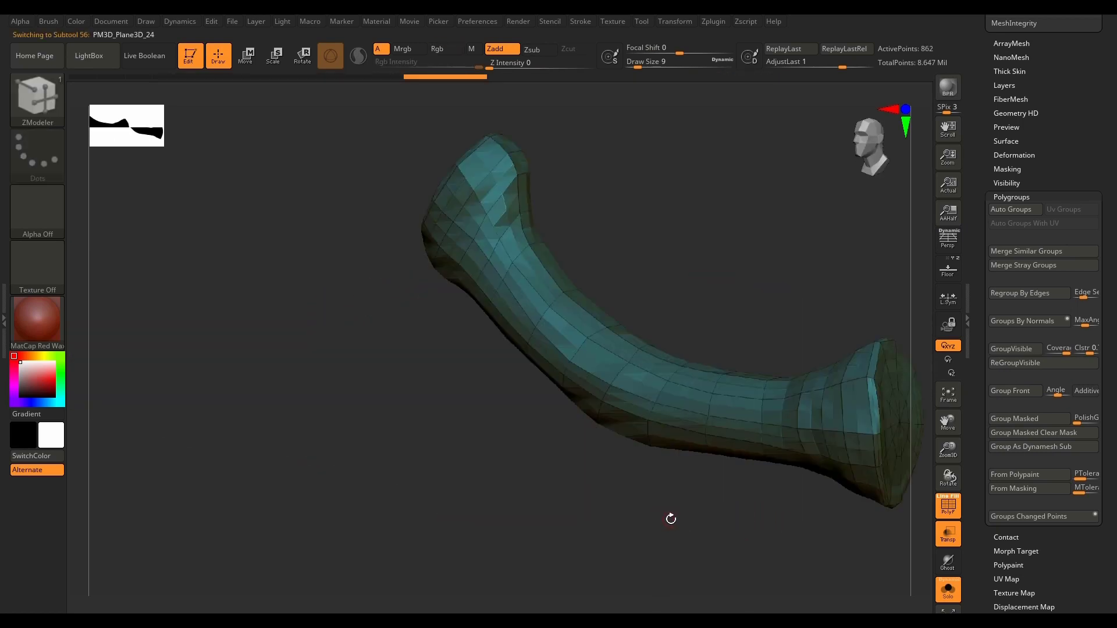
drag(1092, 165, 1091, 345)
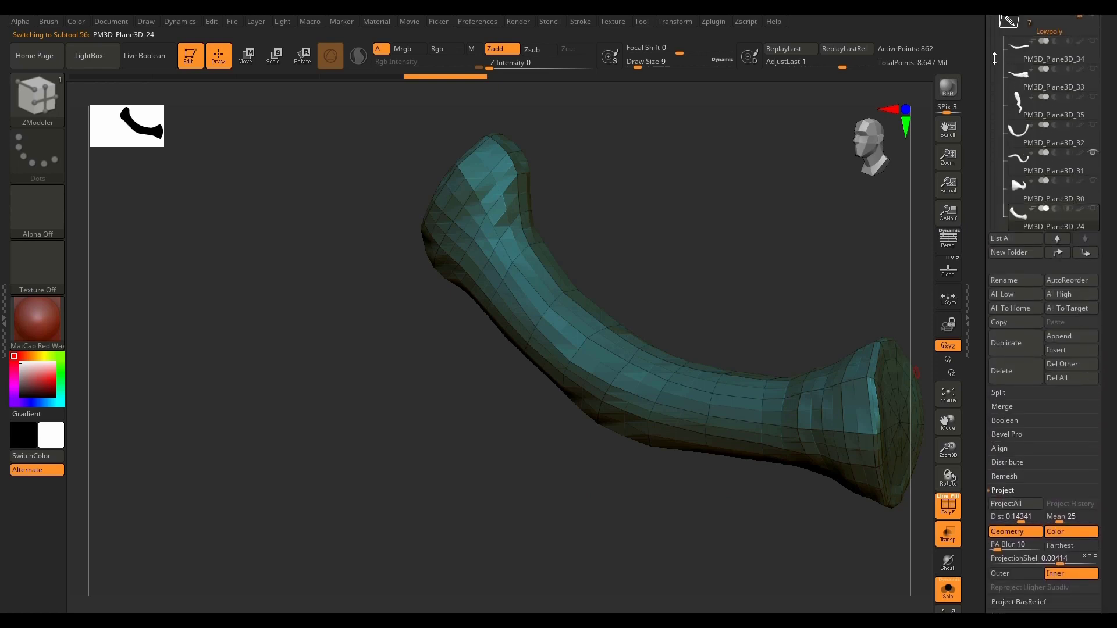
drag(994, 58, 989, 96)
drag(1112, 466, 1104, 317)
mouse_move(798, 524)
mouse_down()
mouse_move(806, 555)
mouse_move(625, 428)
mouse_up()
Step: Save the project as 09 in the Project files folder
key(ctrl+s)
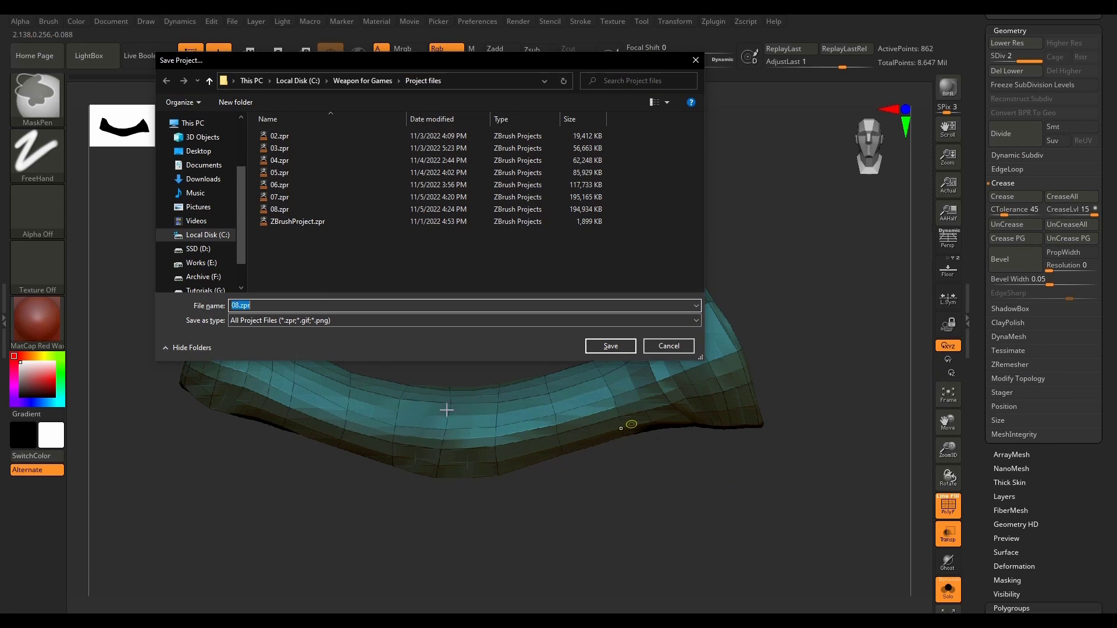
text(09)
key(Return)
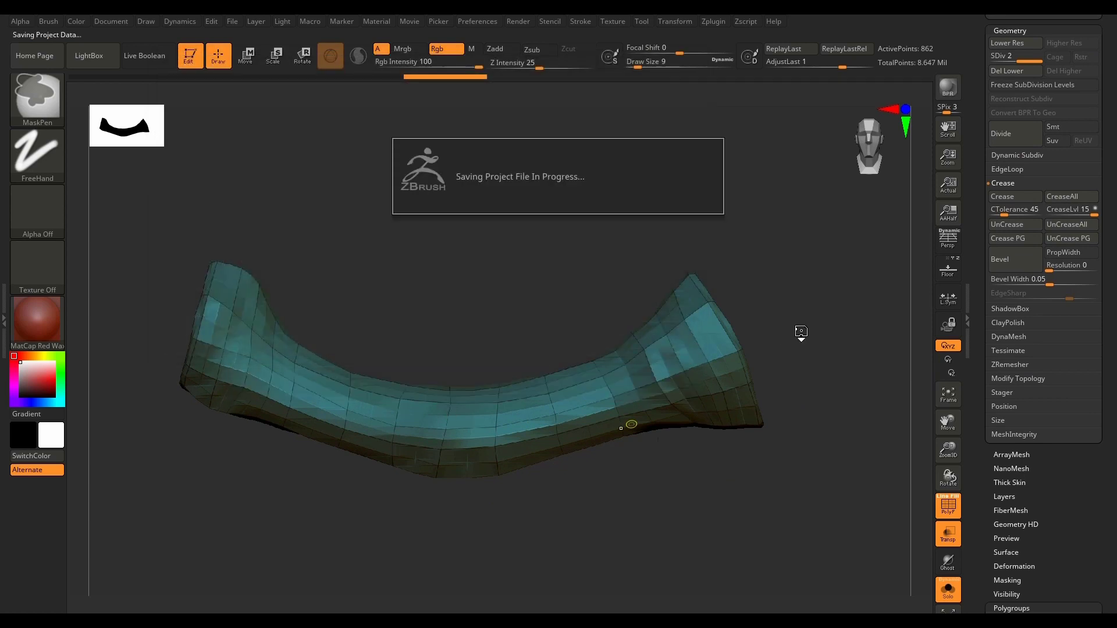
Step: Delete the lower subdivision levels of PM3D_Plane3D_24 and choose the SelectLasso brush for isolating parts
drag(1074, 519, 1076, 558)
click(1016, 127)
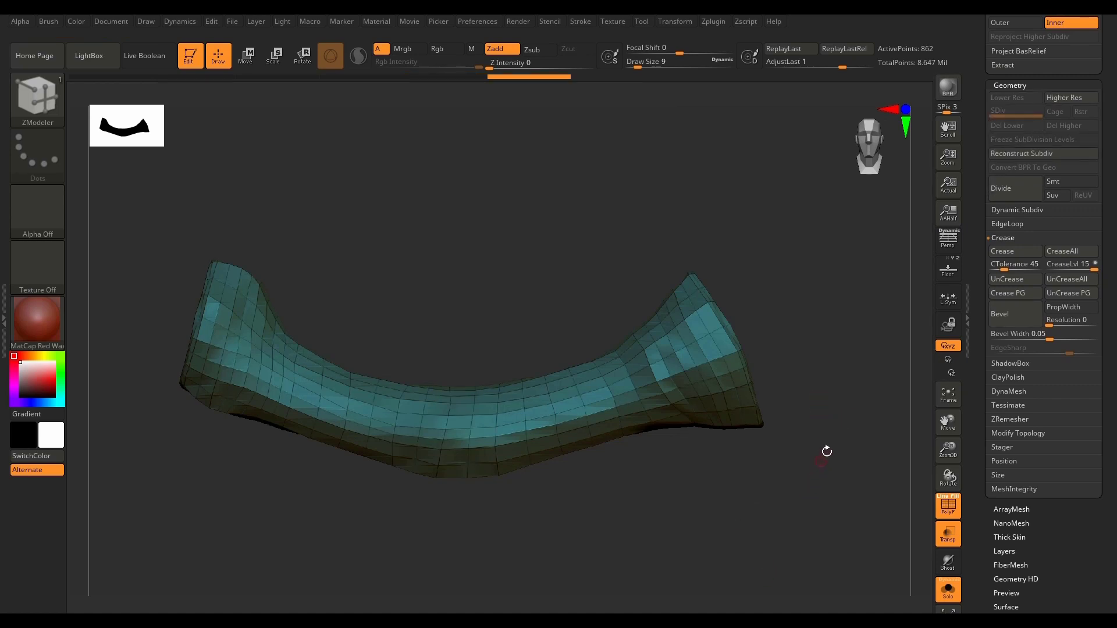
ctrl+shift+click(40, 103)
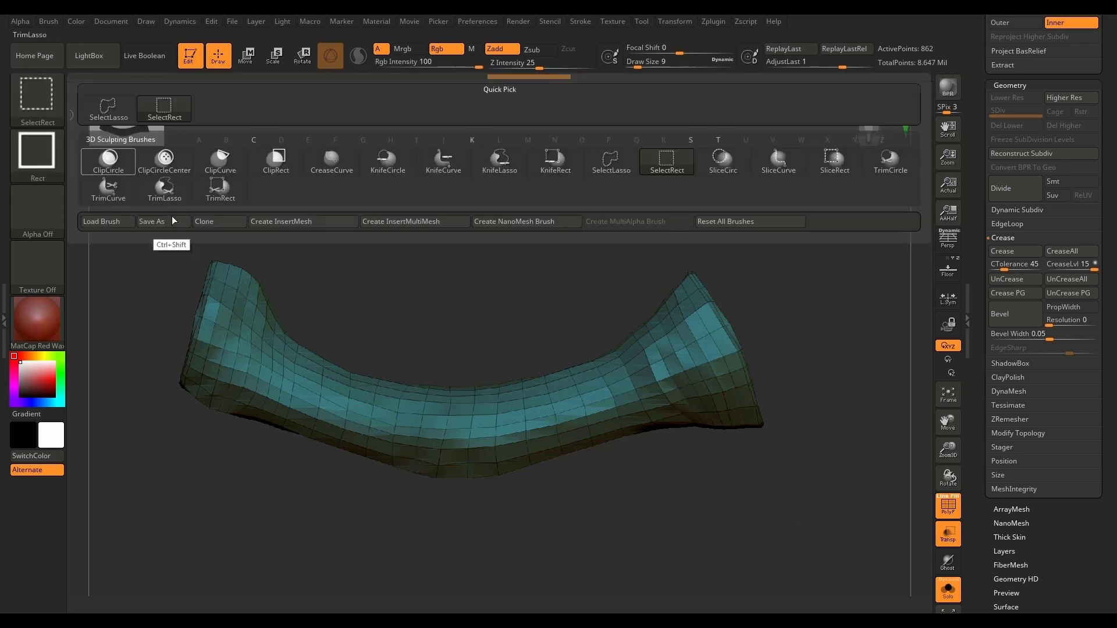
ctrl+shift+click(34, 80)
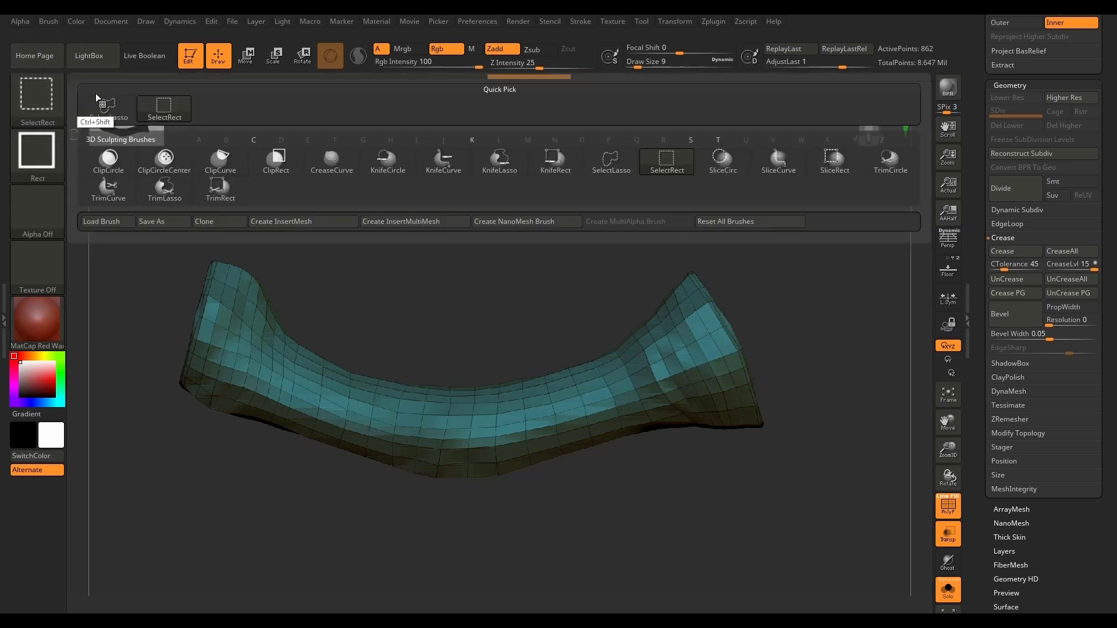
ctrl+shift+click(612, 163)
Step: Isolate the two end caps of PM3D_Plane3D_24 in turn with the lasso, giving each its own polygroup
mouse_move(811, 226)
ctrl+shift+mouse_down()
mouse_move(788, 174)
mouse_move(675, 281)
mouse_move(726, 349)
mouse_move(757, 466)
ctrl+shift+mouse_up()
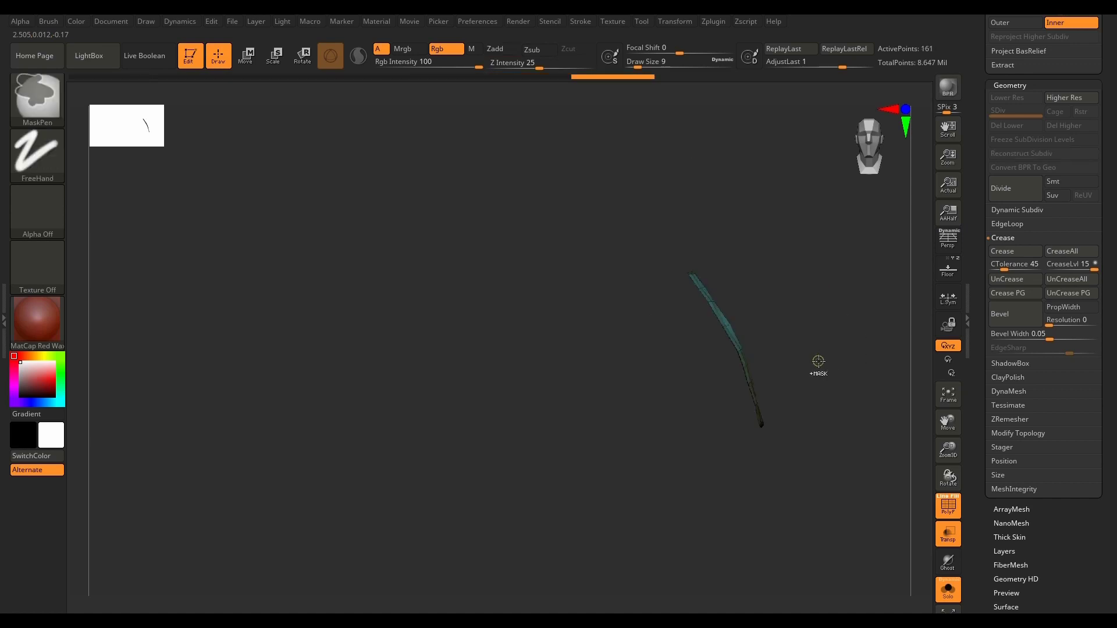
ctrl+shift+click(554, 542)
mouse_move(169, 463)
ctrl+shift+mouse_down()
mouse_move(214, 198)
mouse_move(224, 266)
ctrl+shift+mouse_up()
mouse_move(204, 338)
ctrl+shift+mouse_down()
mouse_move(119, 445)
mouse_move(119, 386)
ctrl+shift+mouse_up()
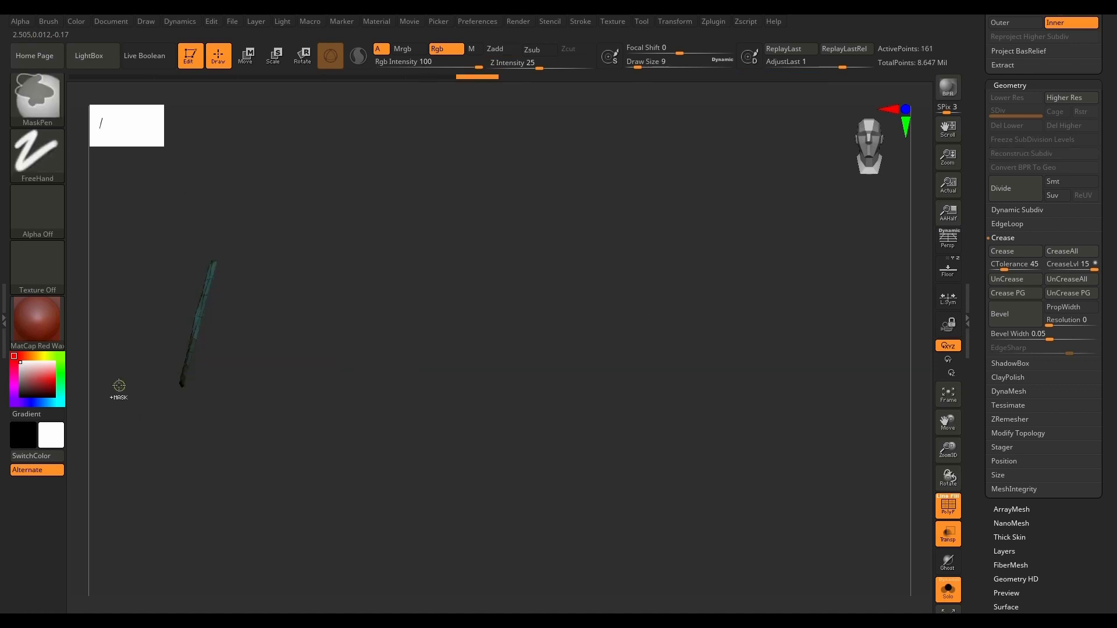
ctrl+shift+click(691, 532)
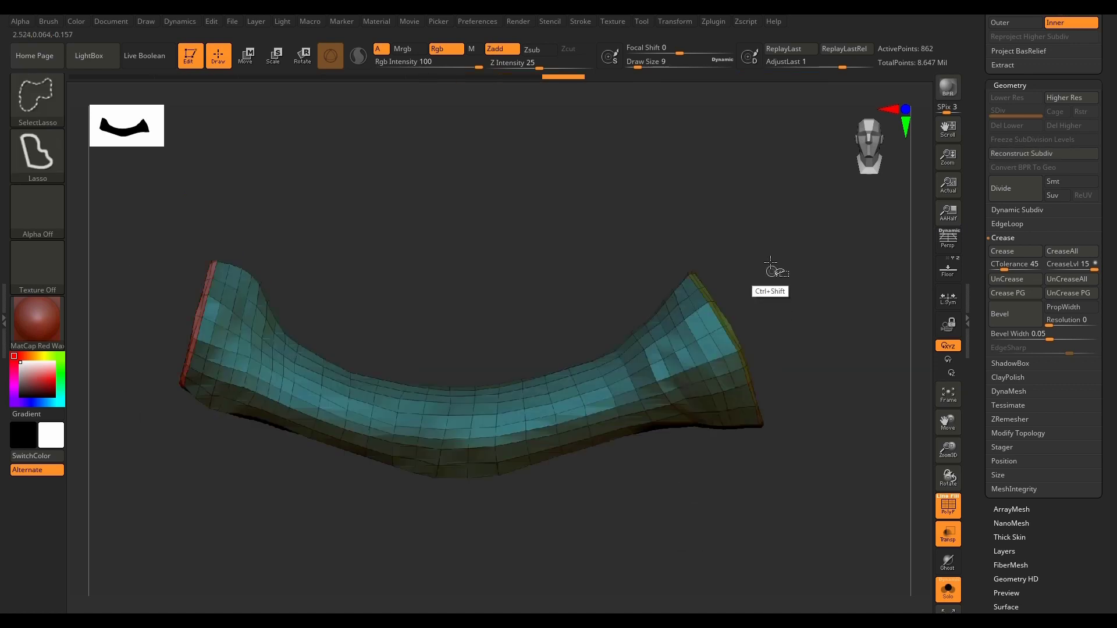
Step: Isolate the flared section at each end together with its cap, and assign each a new polygroup
mouse_move(625, 233)
ctrl+shift+mouse_down()
mouse_move(579, 294)
mouse_move(618, 381)
mouse_move(821, 460)
mouse_move(649, 224)
ctrl+shift+mouse_up()
ctrl+click(712, 493)
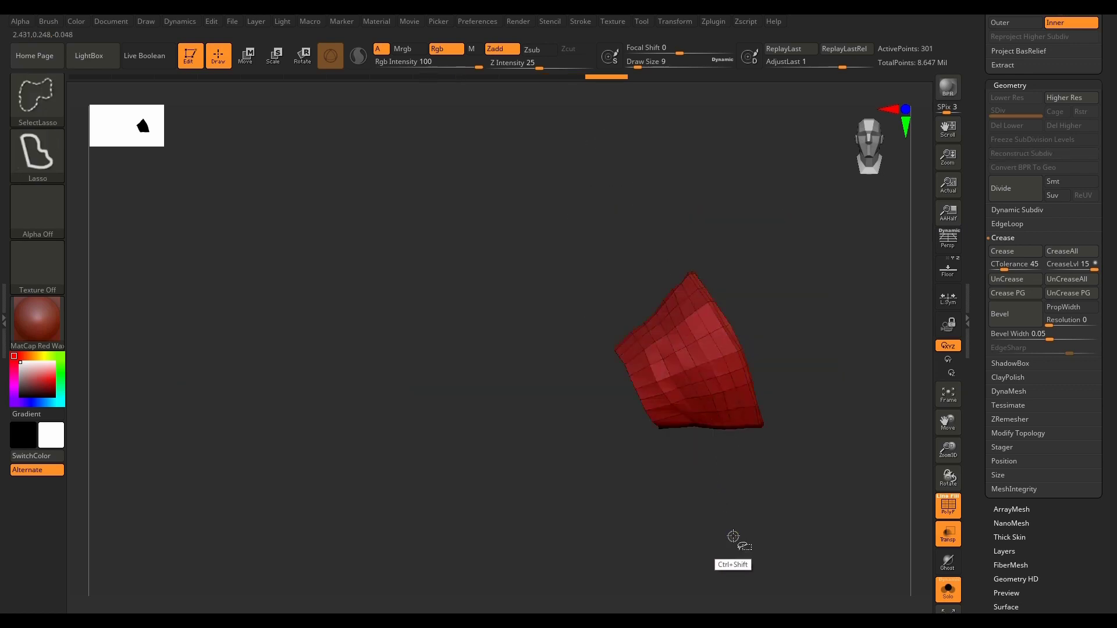
ctrl+shift+click(734, 538)
mouse_move(326, 196)
ctrl+shift+mouse_down()
mouse_move(104, 303)
mouse_move(233, 499)
mouse_move(271, 441)
mouse_move(294, 349)
ctrl+shift+mouse_up()
ctrl+click(558, 498)
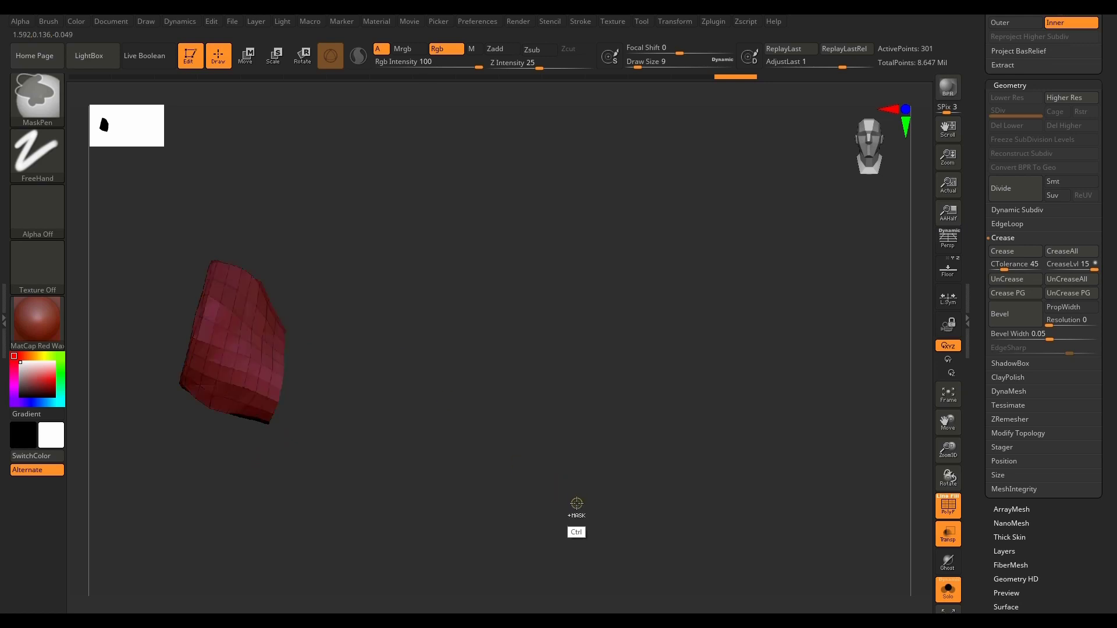
ctrl+shift+click(669, 504)
Step: Isolate the central section of the curved handle, give it its own polygroup, and unhide the mesh
mouse_move(529, 327)
ctrl+shift+mouse_down()
mouse_move(551, 445)
mouse_move(491, 553)
mouse_move(380, 522)
mouse_move(356, 435)
ctrl+shift+mouse_up()
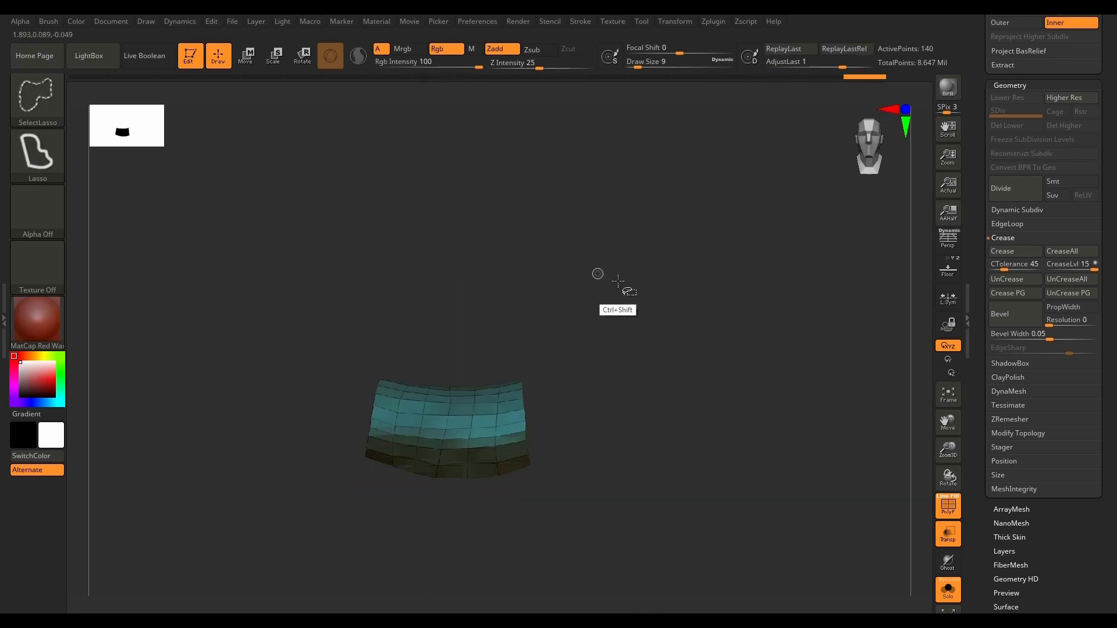
key(ctrl+w)
ctrl+shift+click(772, 520)
drag(774, 522, 737, 536)
Step: View the handle end-on and isolate one lengthwise half of it with SelectRect
alt+drag(821, 400, 625, 452)
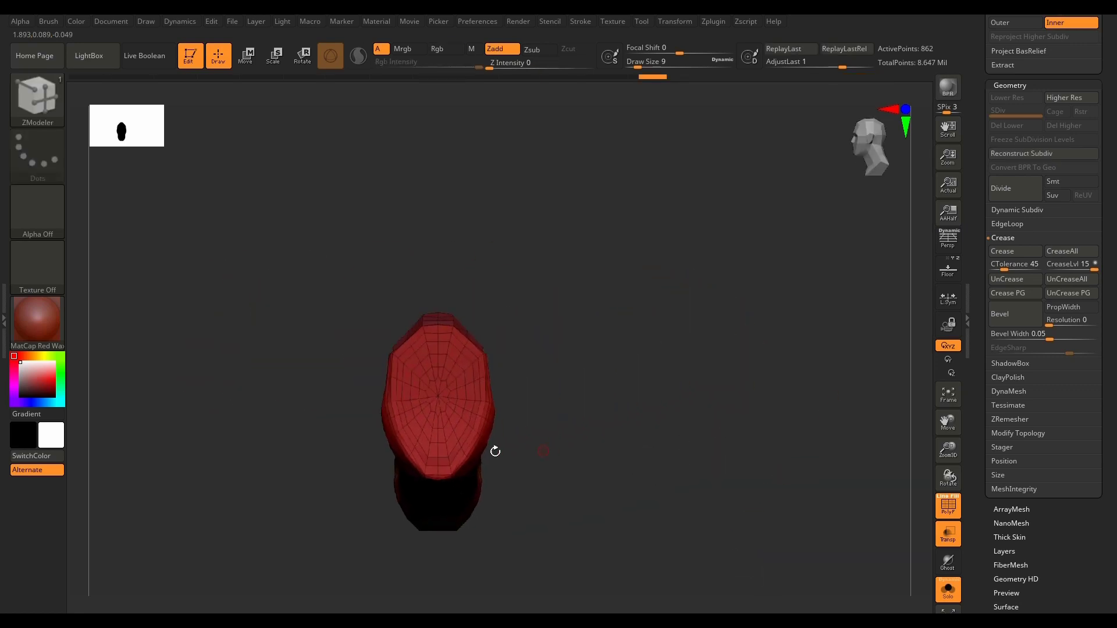
ctrl+shift+click(35, 104)
ctrl+shift+click(656, 158)
ctrl+shift+drag(712, 138, 434, 571)
drag(659, 475, 536, 474)
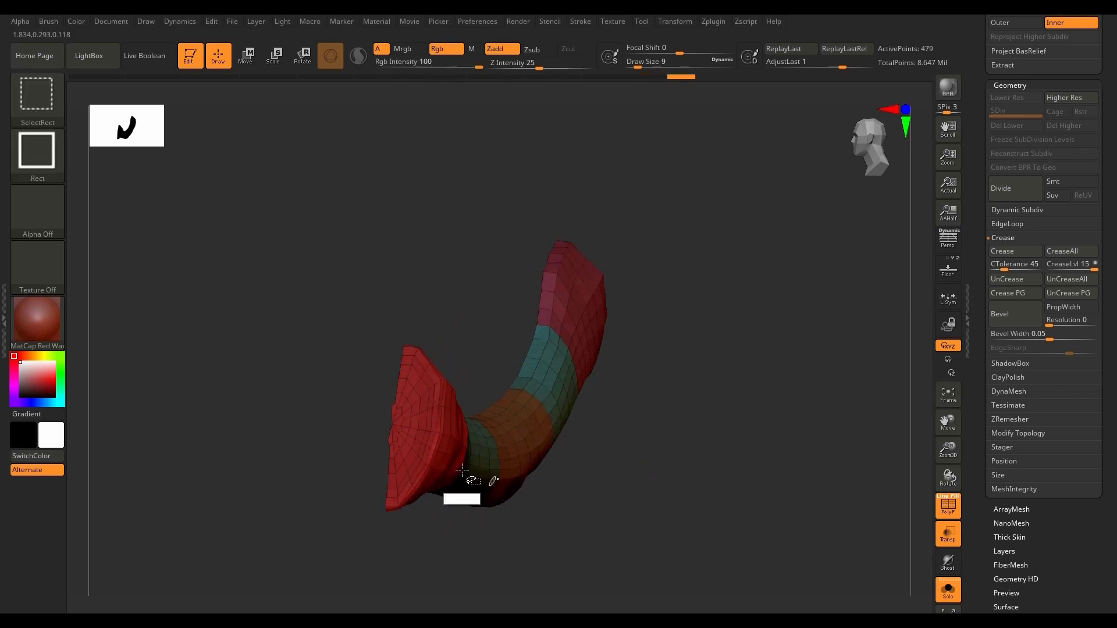
Step: Hide both flared end polygroups of the isolated half, apply ReGroupVisible to the remaining strip, and unhide the mesh
ctrl+shift+click(418, 390)
drag(708, 435, 666, 300)
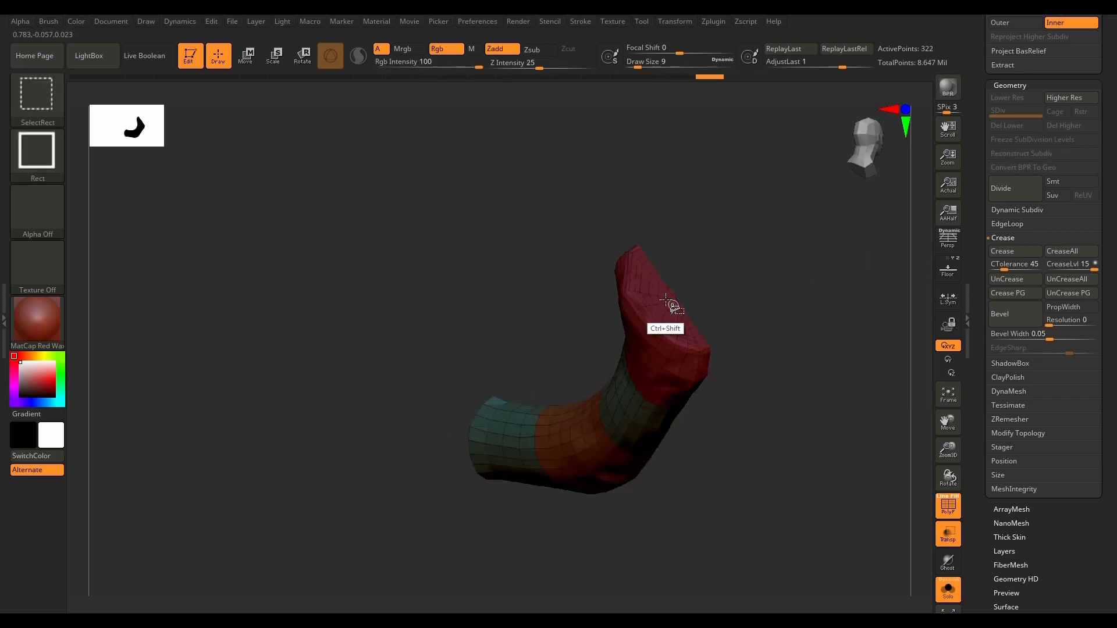
ctrl+shift+click(661, 294)
drag(705, 539, 772, 493)
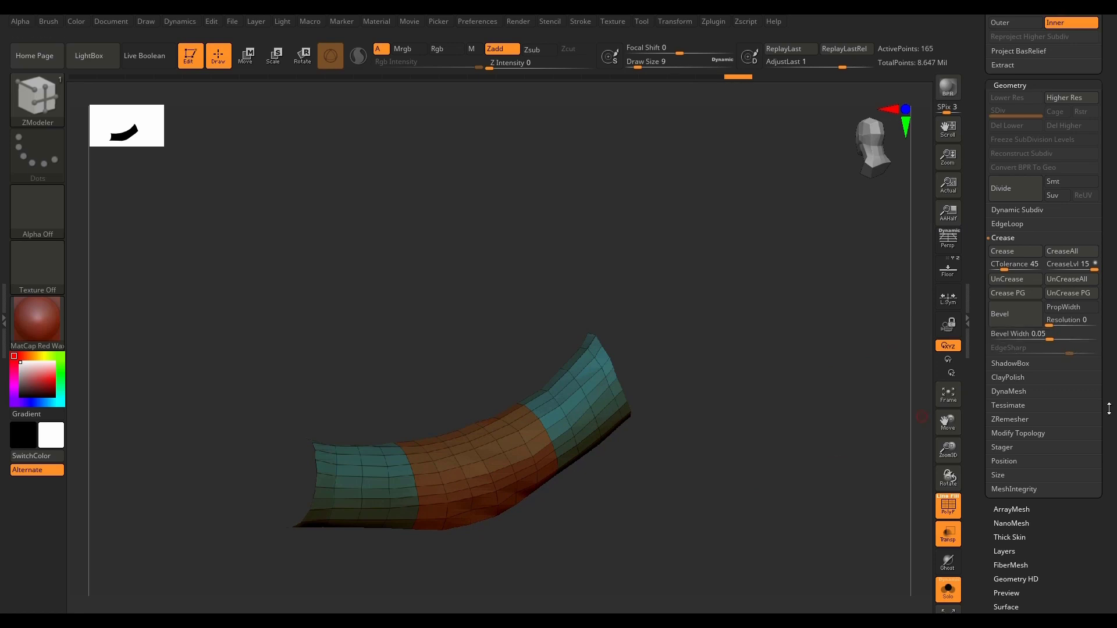
drag(1114, 437, 1108, 300)
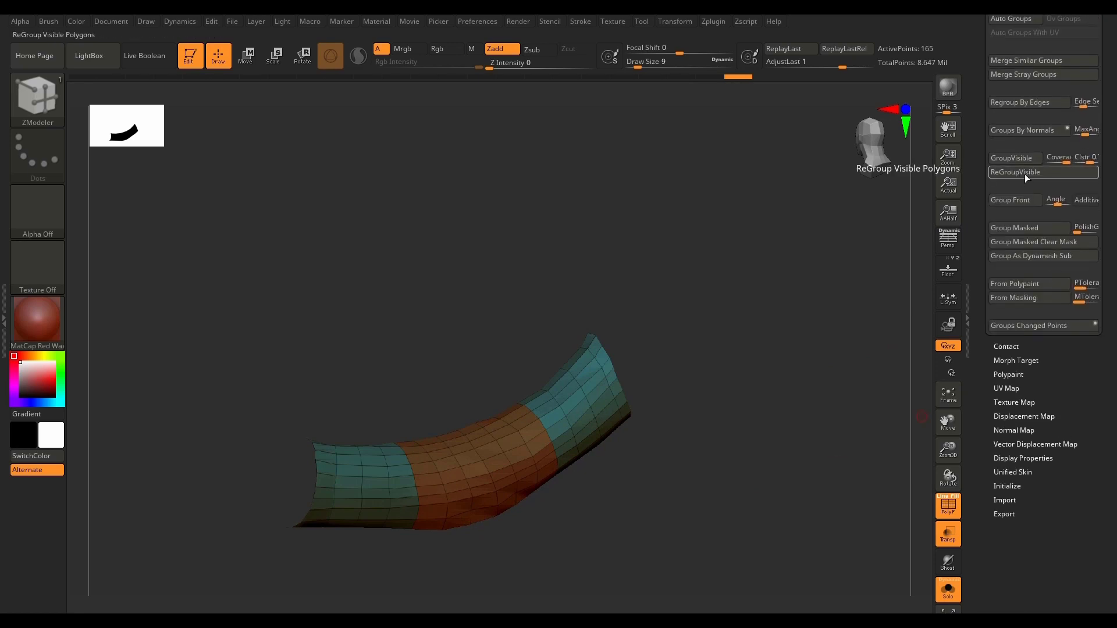
click(1026, 177)
drag(706, 498, 482, 474)
ctrl+shift+click(805, 493)
scroll(1098, 330, up, 2)
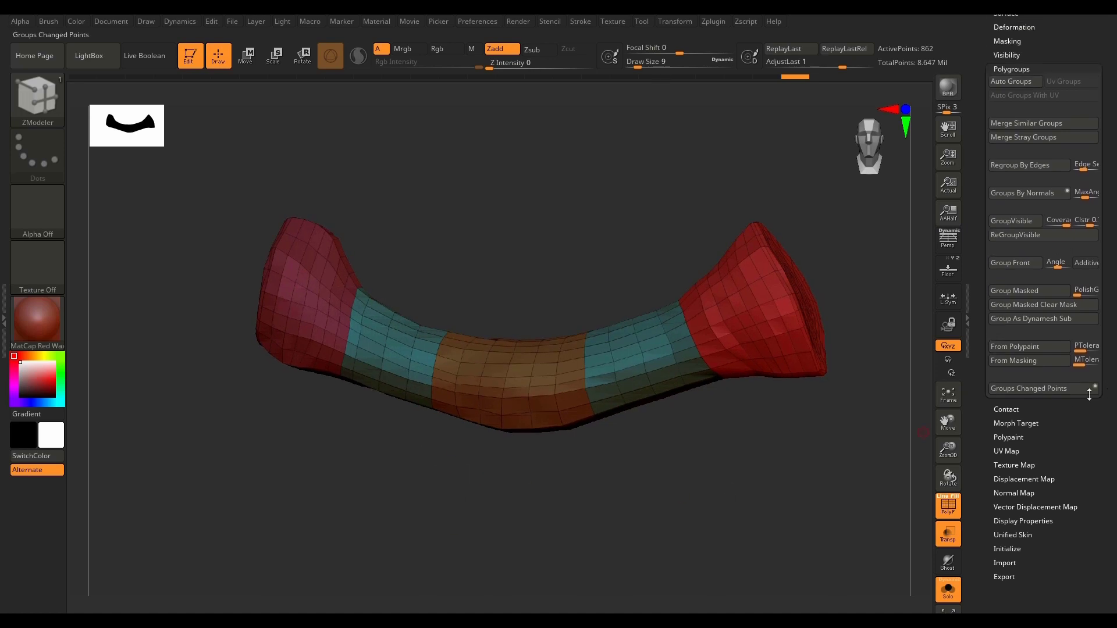
Step: Turn off Solo and tidy the subtool list so that only the Lowpoly folder is expanded
click(948, 590)
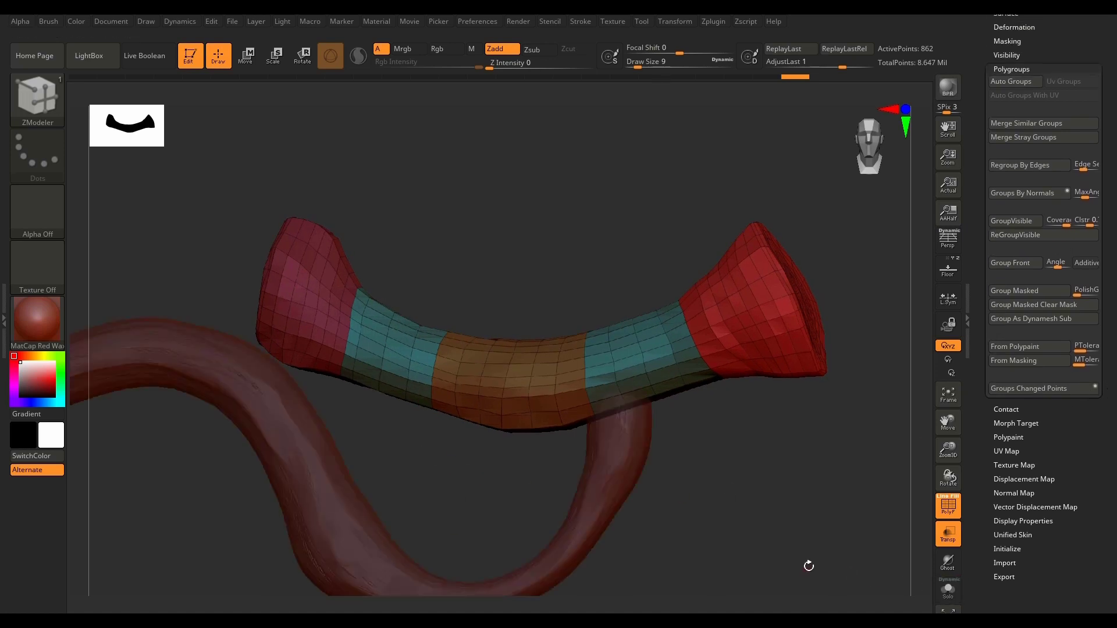
drag(1109, 338, 1115, 577)
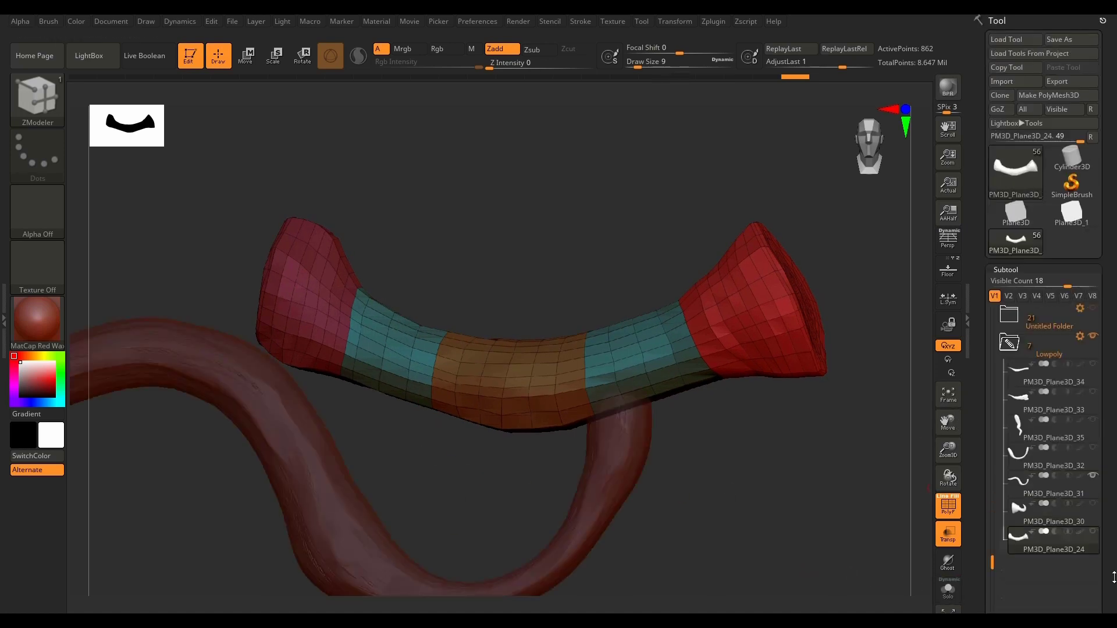
click(1010, 343)
drag(993, 319, 996, 299)
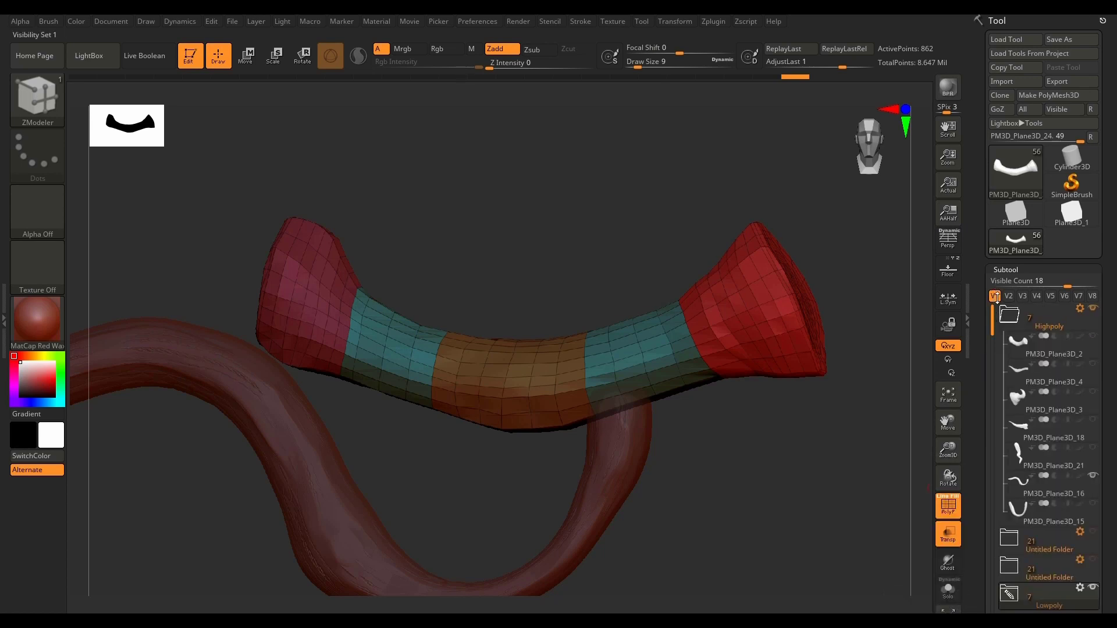
click(1010, 315)
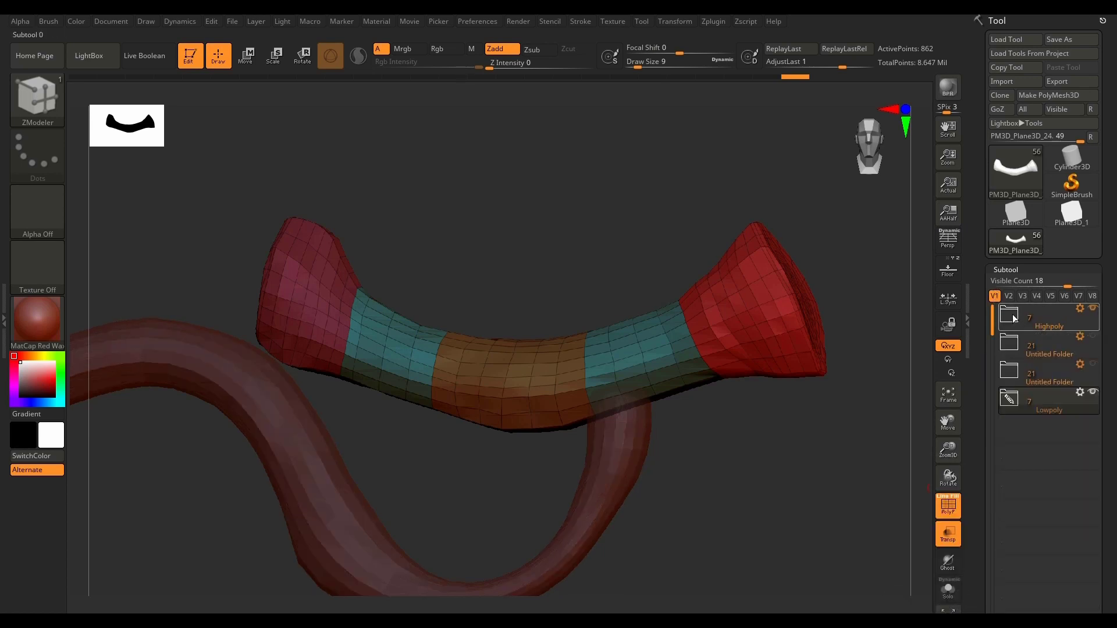
click(1010, 399)
Step: Turn on the visibility of all the hidden subtools in the Lowpoly folder
drag(1115, 479, 1115, 353)
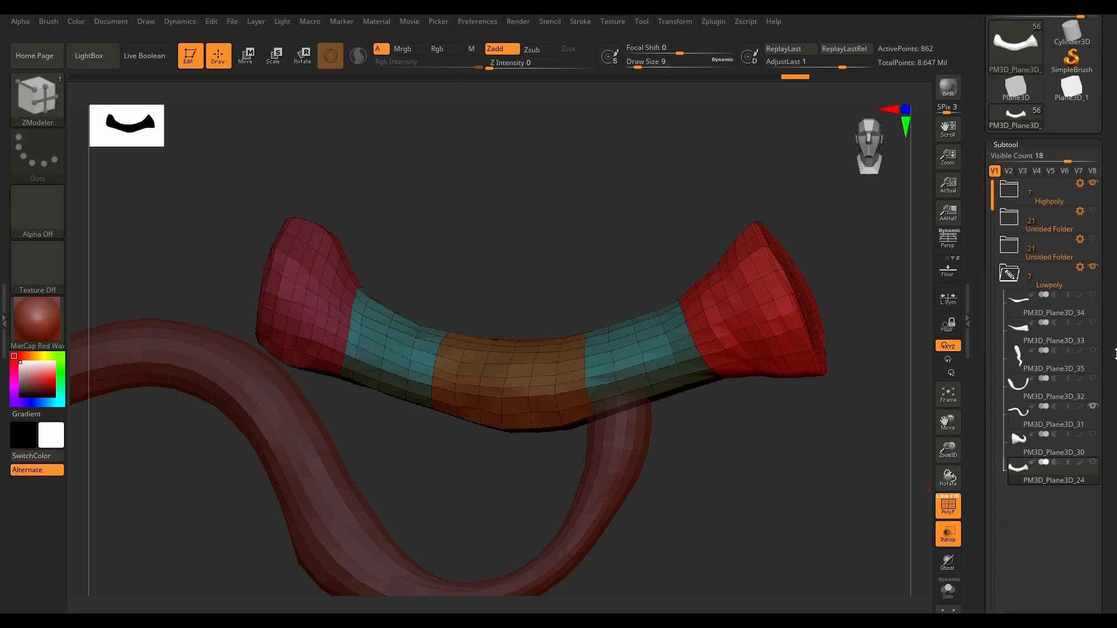
drag(1095, 299, 1096, 381)
click(1095, 381)
click(1094, 435)
click(1095, 463)
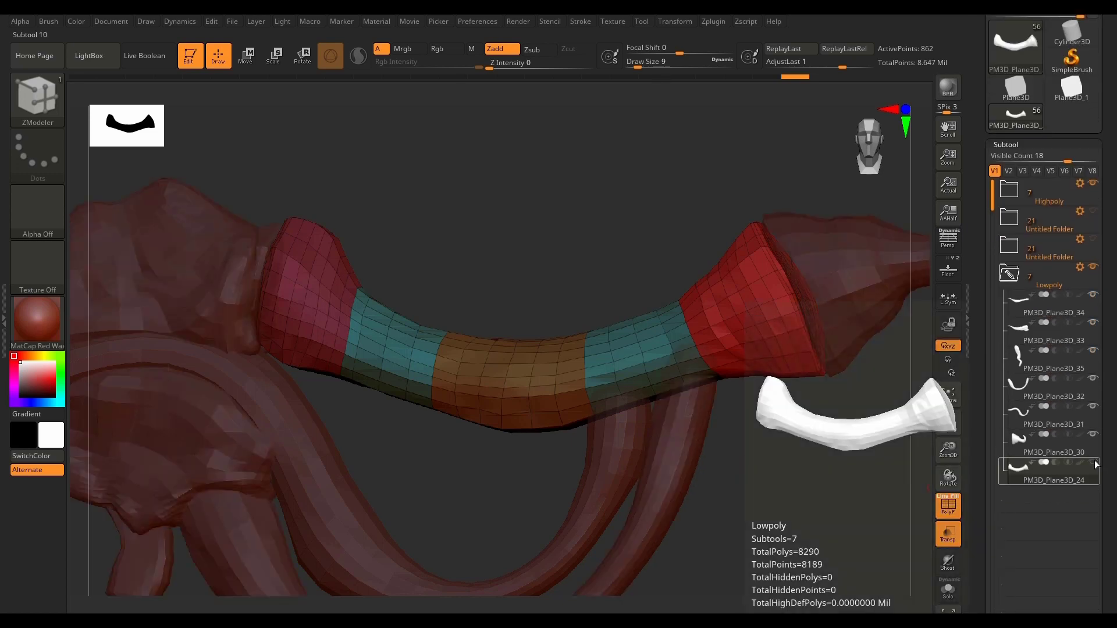
Step: Frame the complete low-poly weapon and turn off the PolyFrame and Transparency displays
key(f)
drag(747, 472, 700, 504)
key(shift+f)
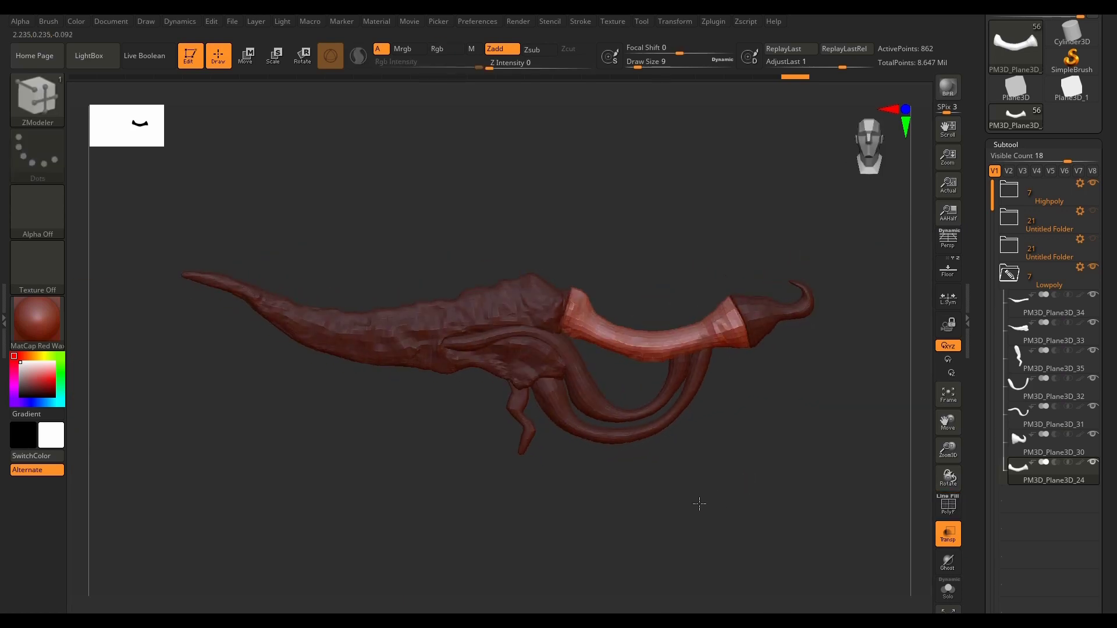
click(948, 534)
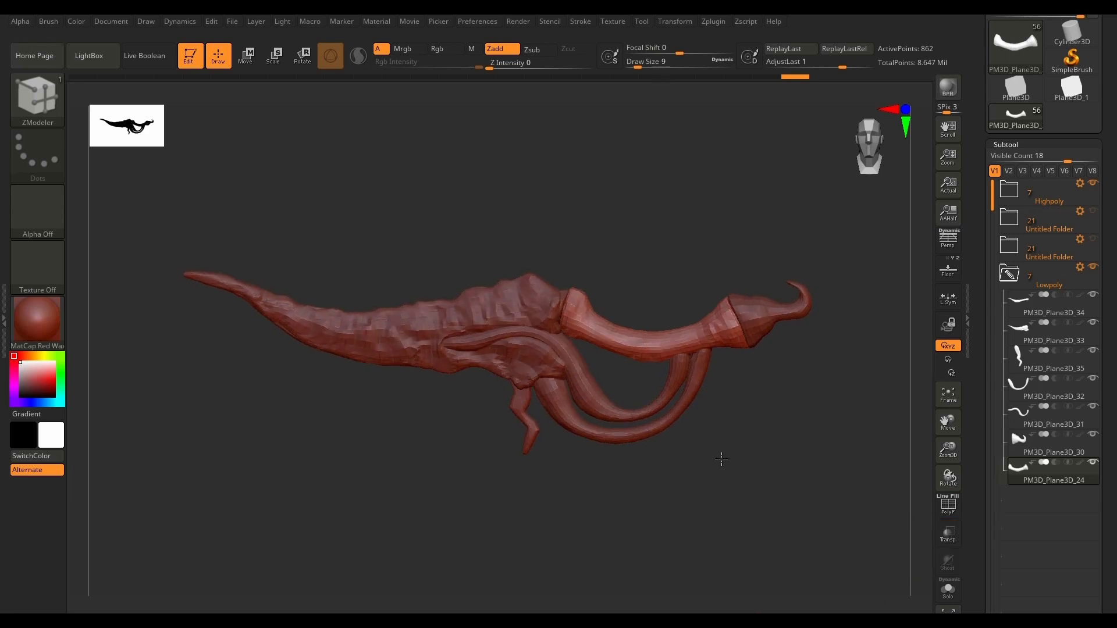
Step: Cycle through the Lowpoly subtools from PM3D_Plane3D_34 to PM3D_Plane3D_24 with PolyFrame on to check their polygroups
click(1017, 308)
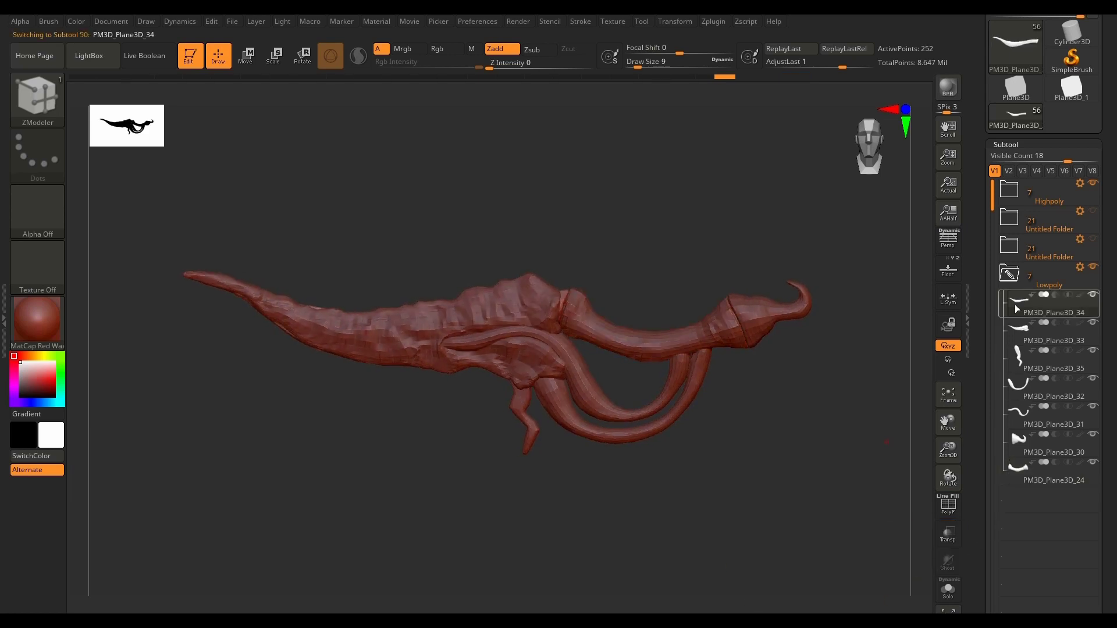
mouse_move(1015, 305)
key(Down)
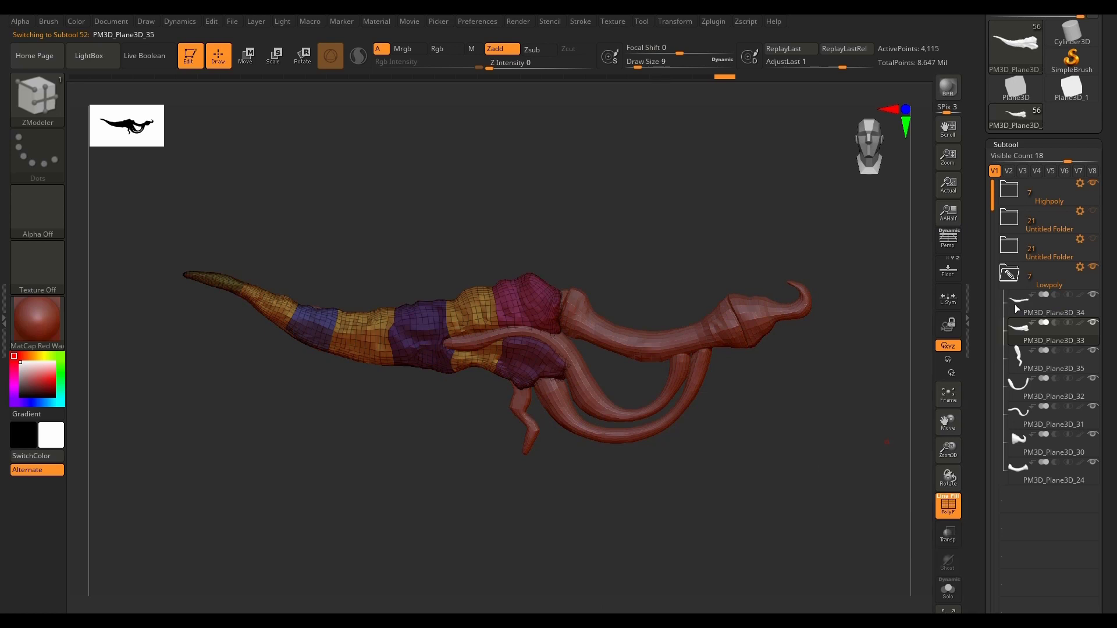
key(Down)
key(Down)
key(Down)
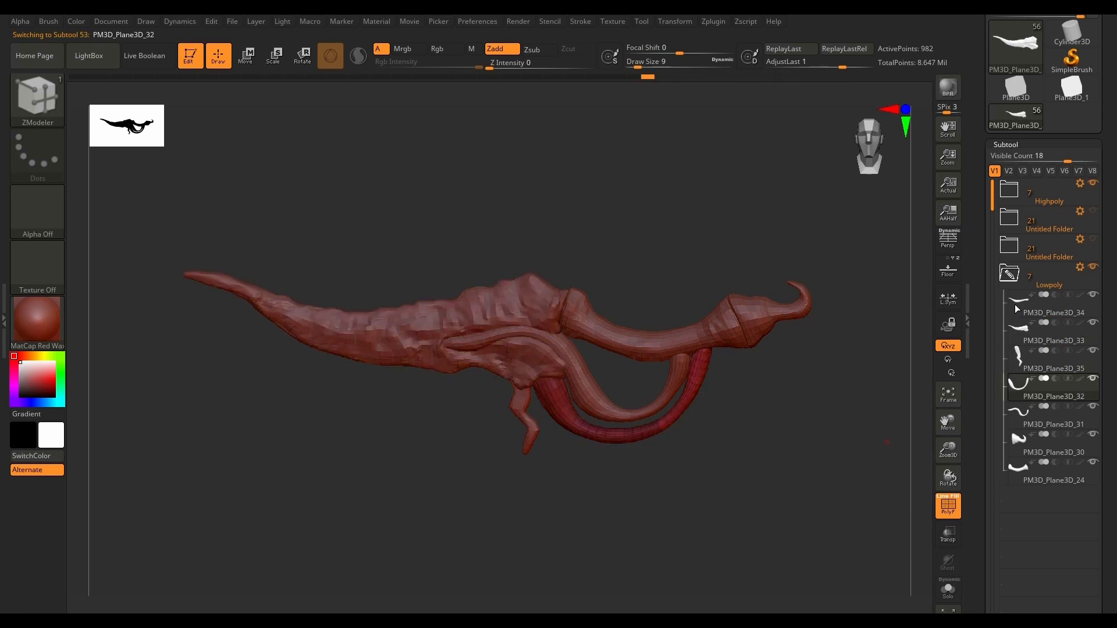
key(Down)
key(Down)
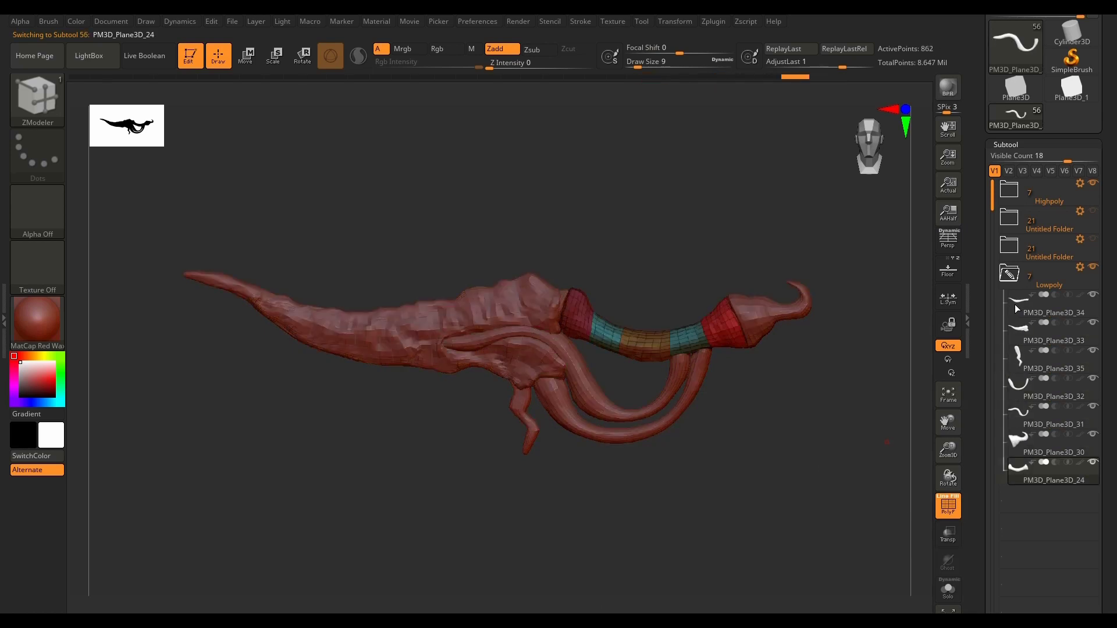
Step: Go back through the Lowpoly subtools to PM3D_Plane3D_33 and examine its polygroups
key(Up)
key(Up)
key(Up)
key(Up)
key(Up)
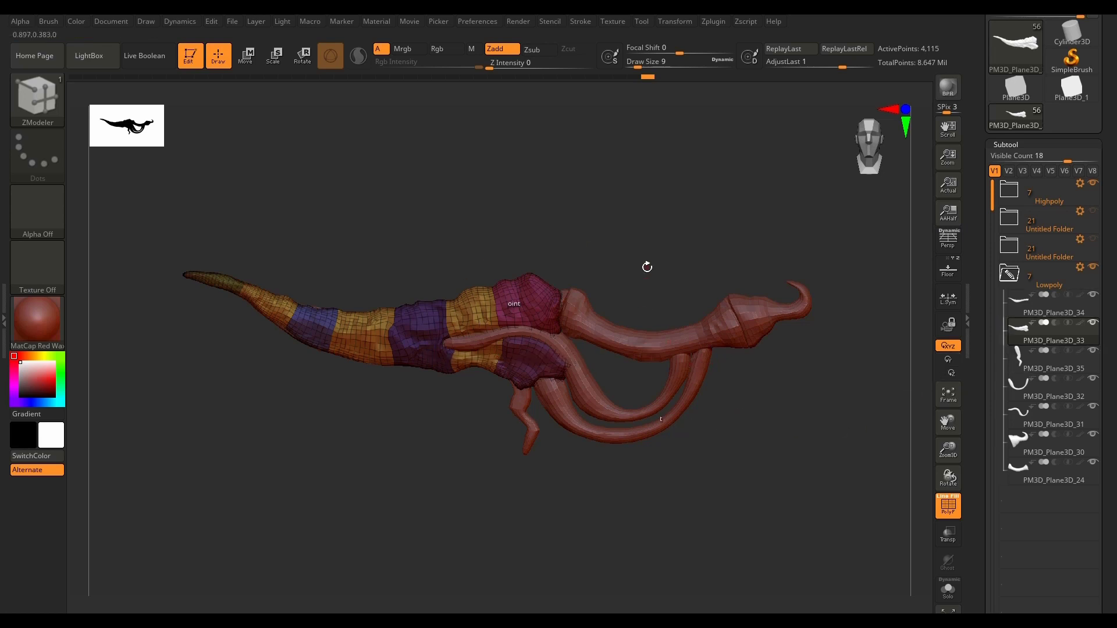
drag(647, 267, 634, 279)
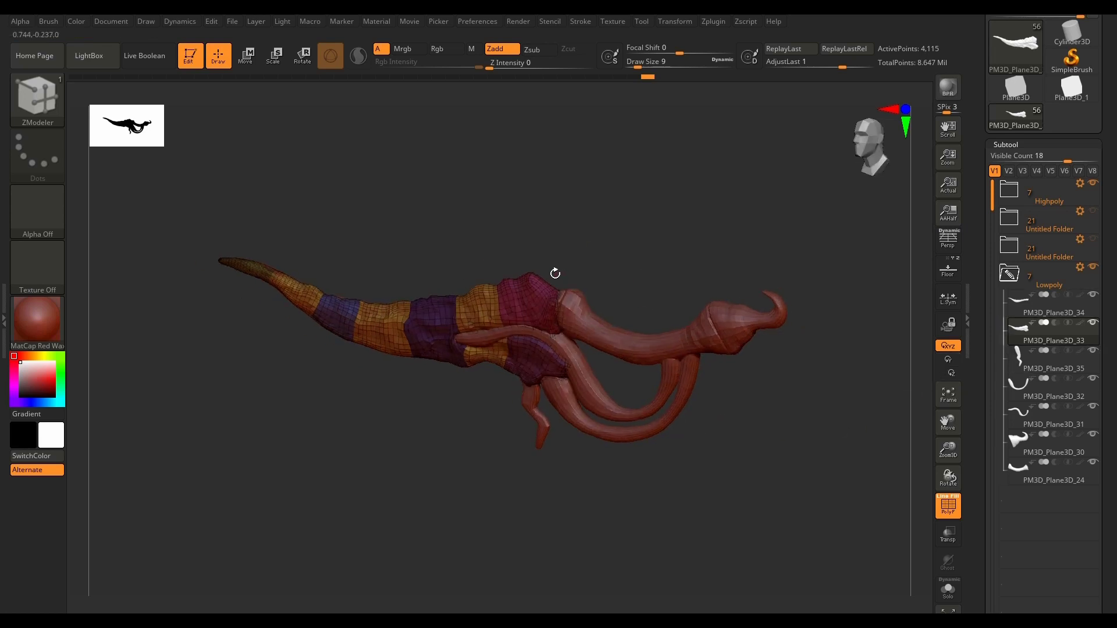
drag(555, 273, 621, 278)
Step: Collapse the Lowpoly folder, then show the low-poly spikes folder directly above it and make it active
click(1011, 276)
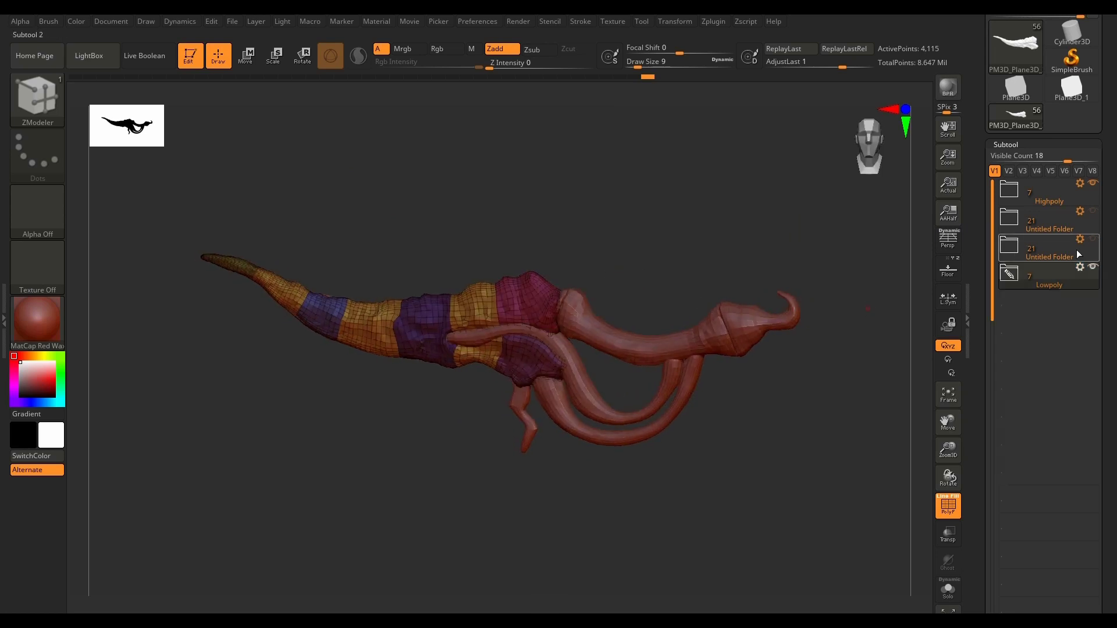
click(1094, 240)
click(1009, 246)
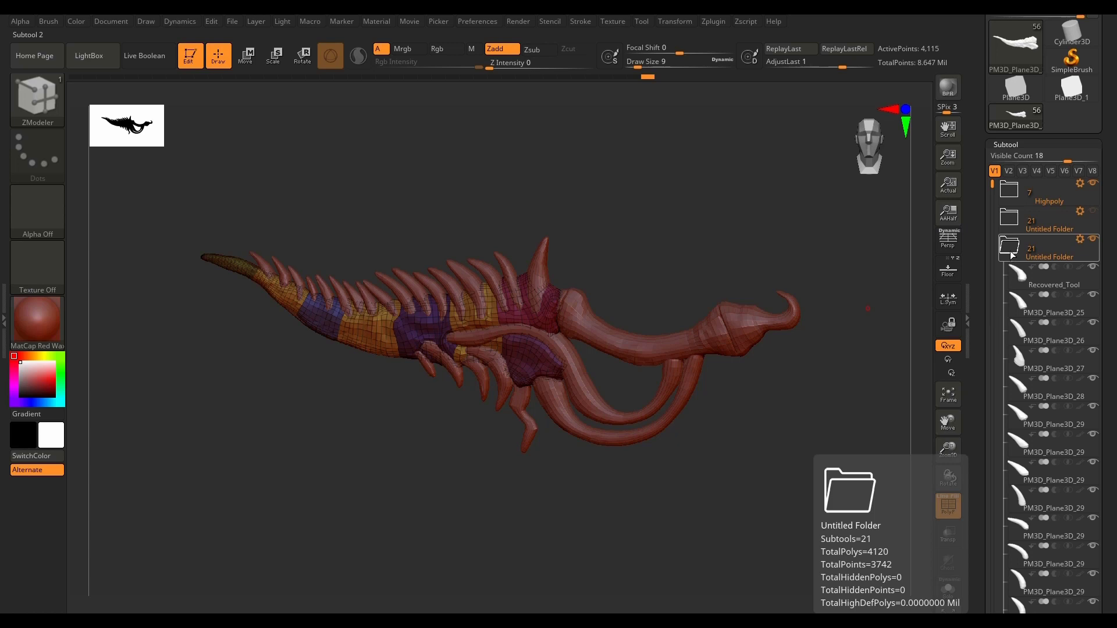
click(1010, 245)
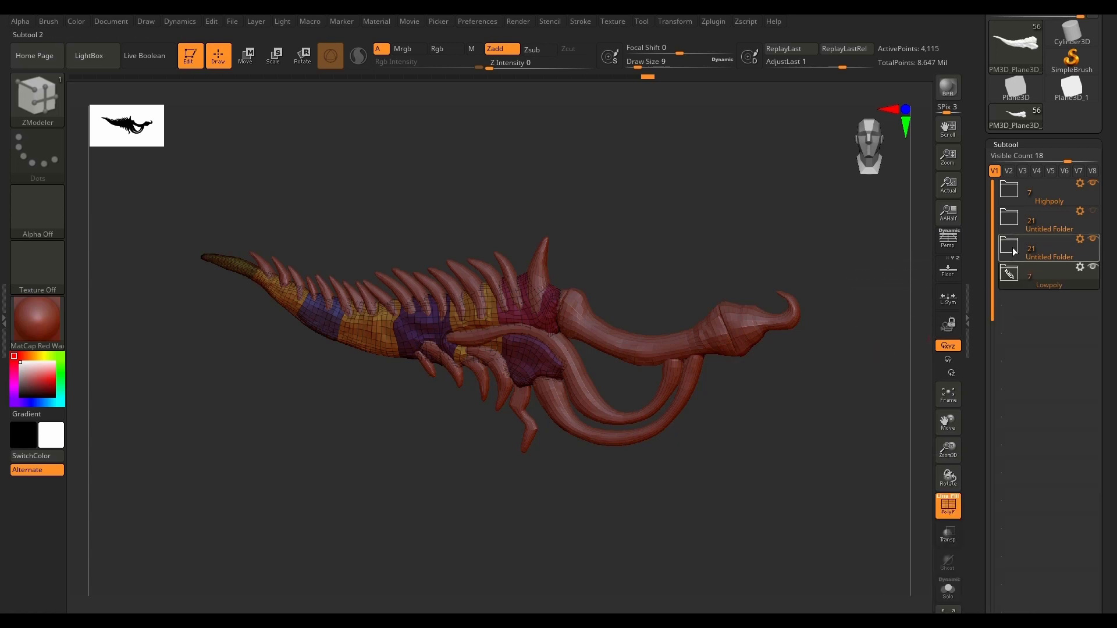
click(1014, 251)
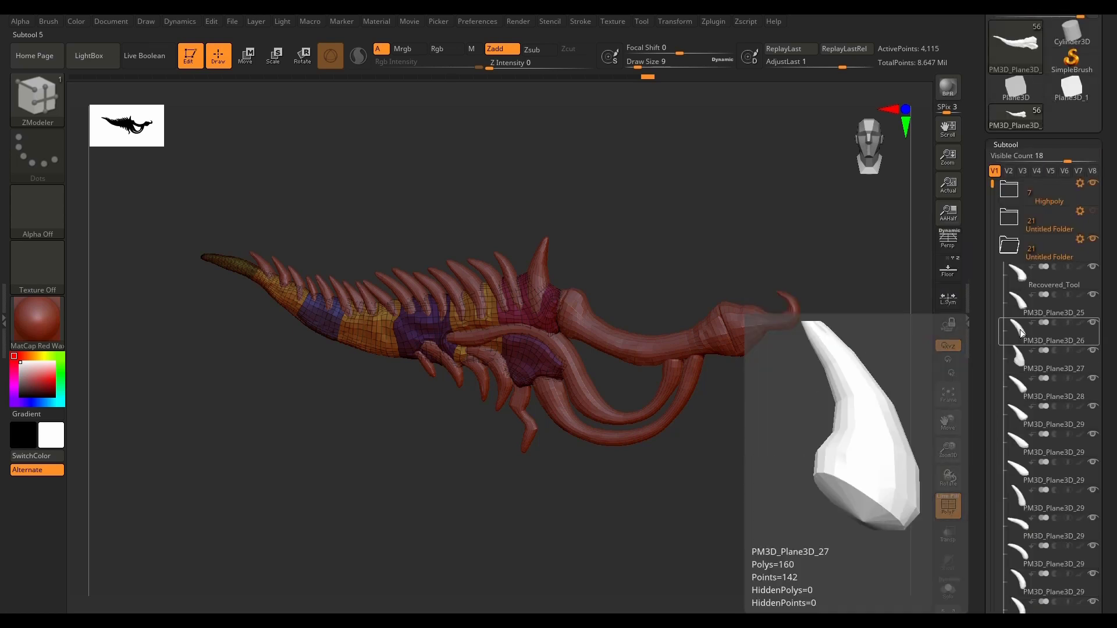
click(1065, 249)
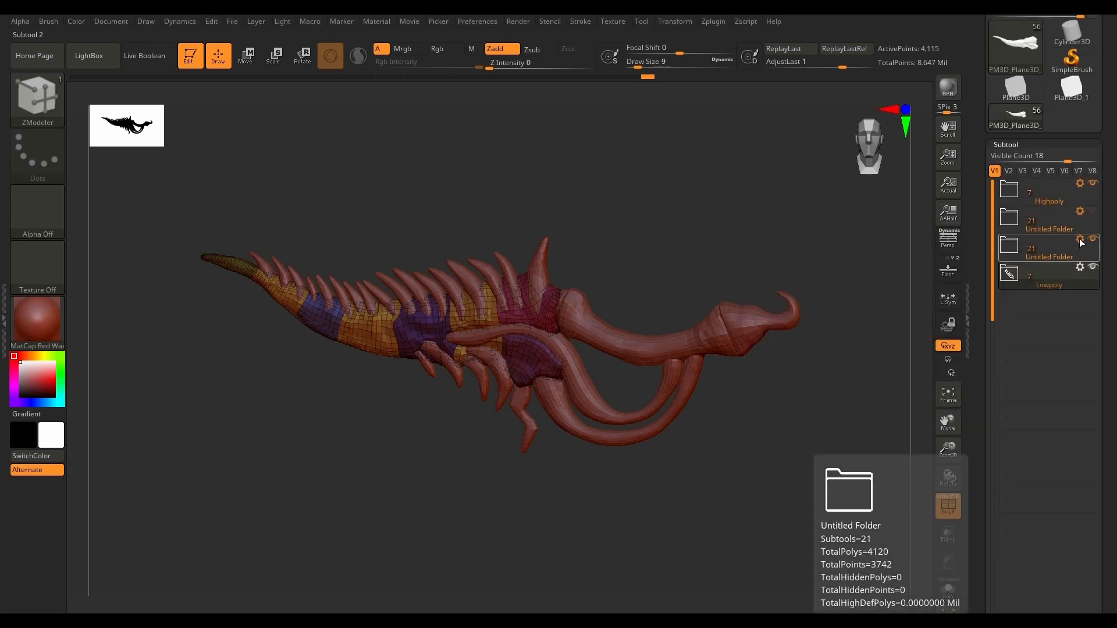
click(1046, 250)
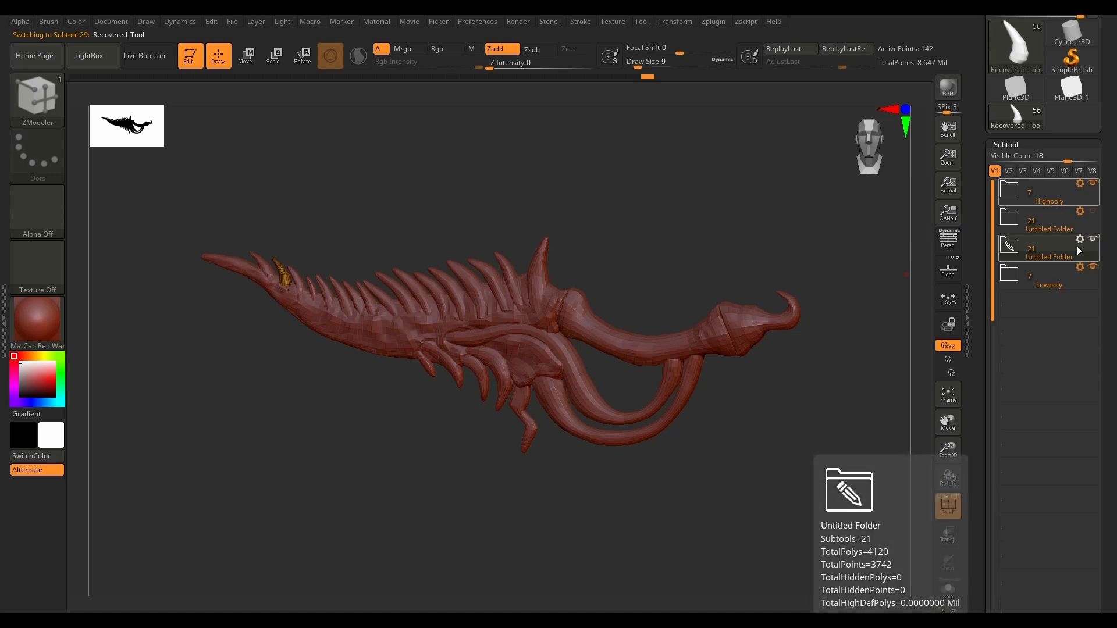
Step: Merge the low-poly spikes folder into a single subtool and select the merged result
click(1013, 248)
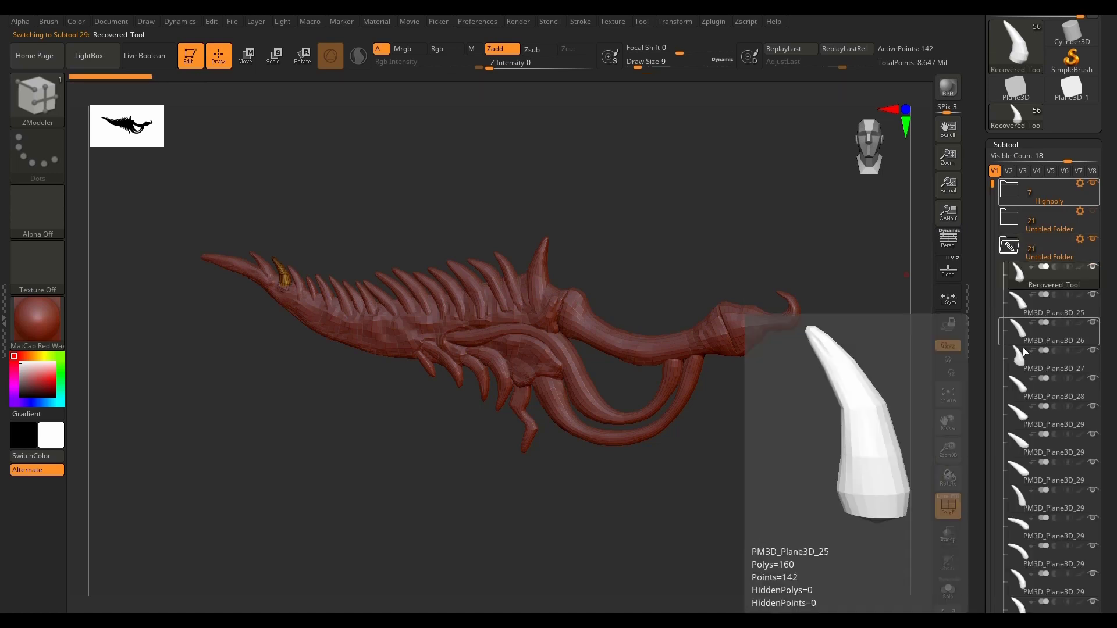
scroll(1022, 343, down, 4)
scroll(1022, 320, up, 5)
click(1010, 308)
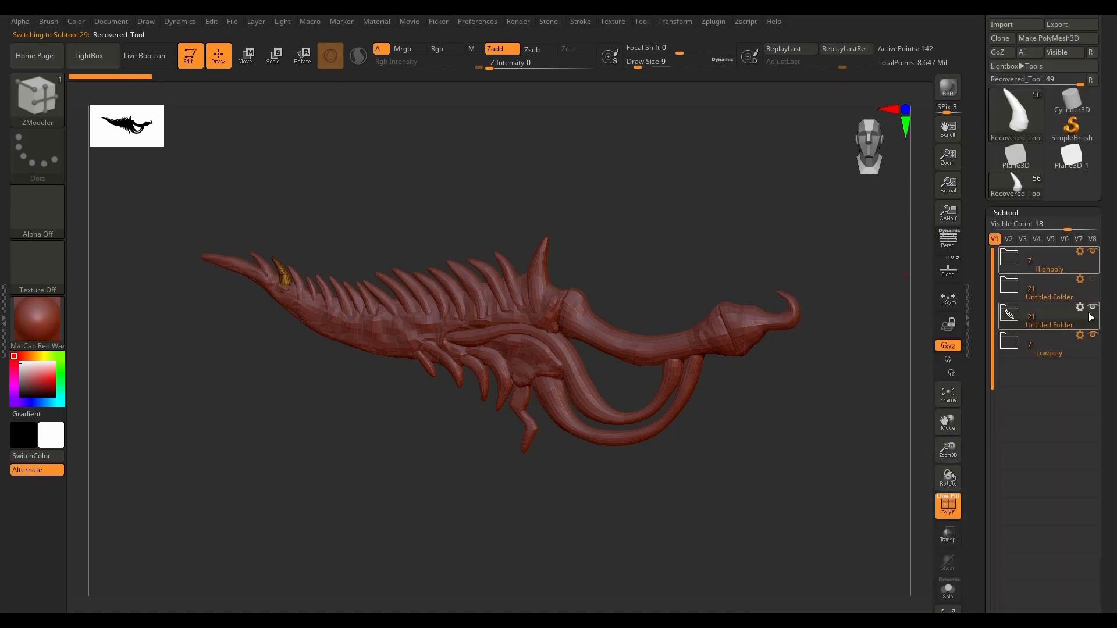
click(1081, 308)
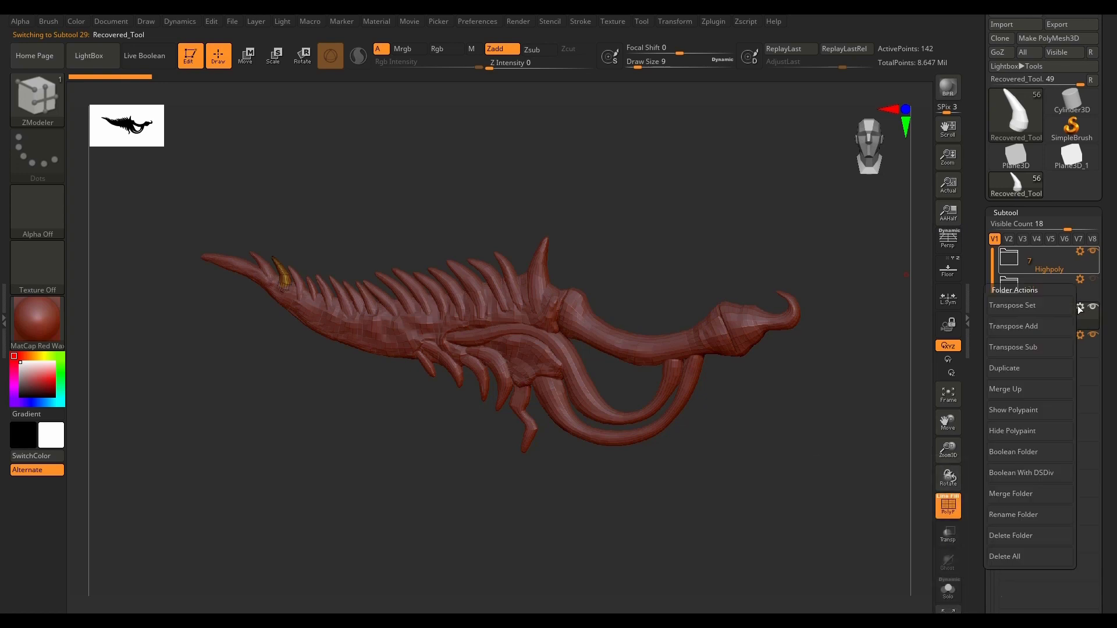
click(1030, 492)
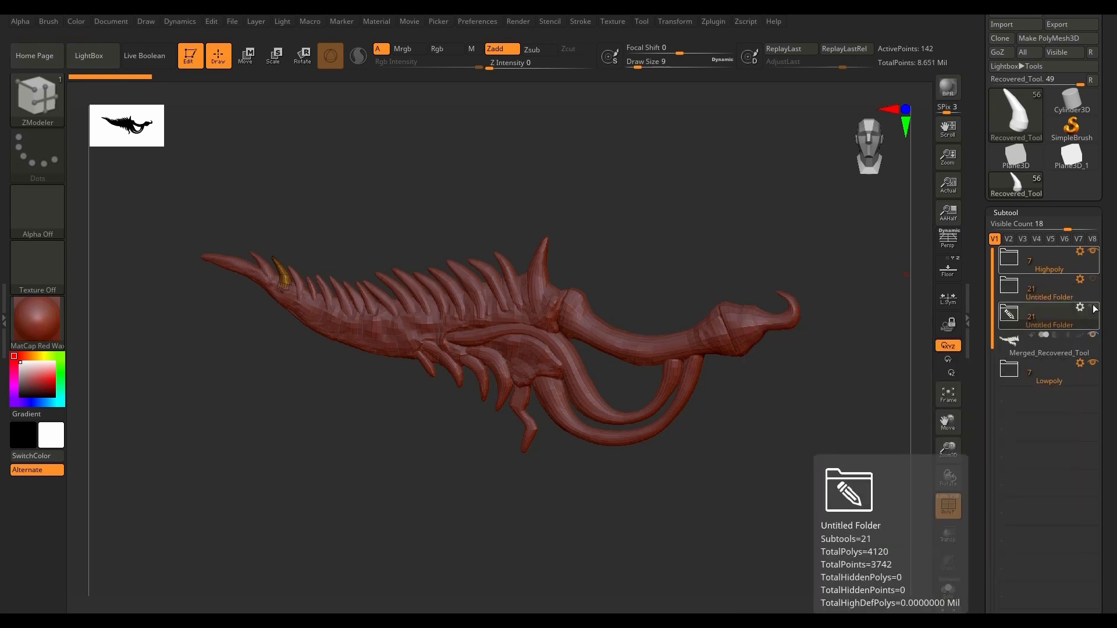
click(1042, 343)
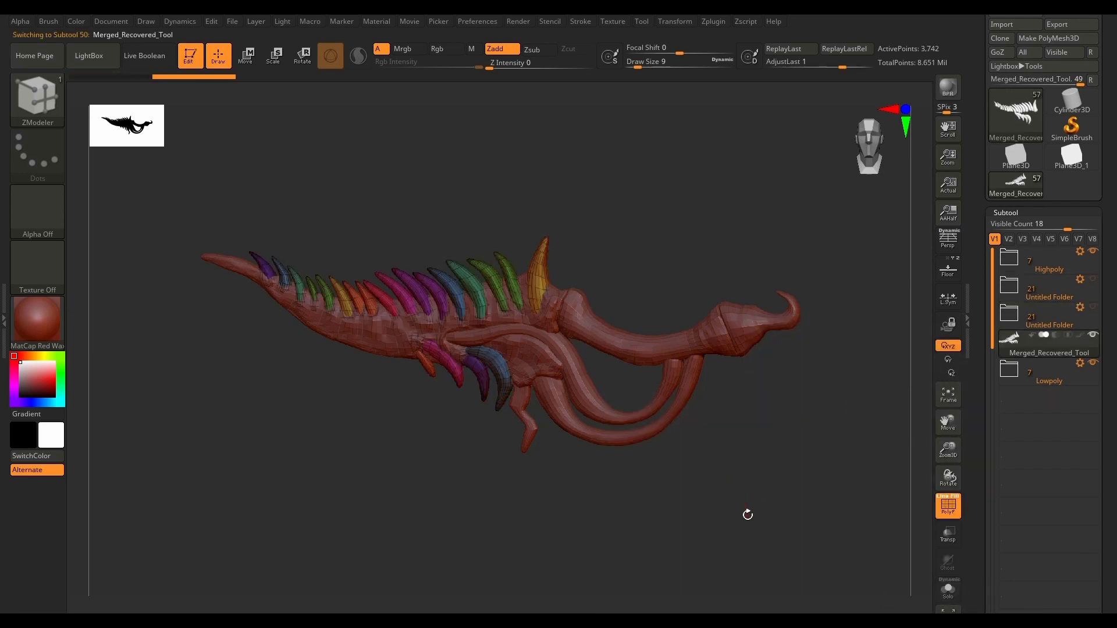
Step: Merge the Lowpoly folder into one subtool and move the merged spikes directly above it, with the list's Visible Count at 7
click(1079, 364)
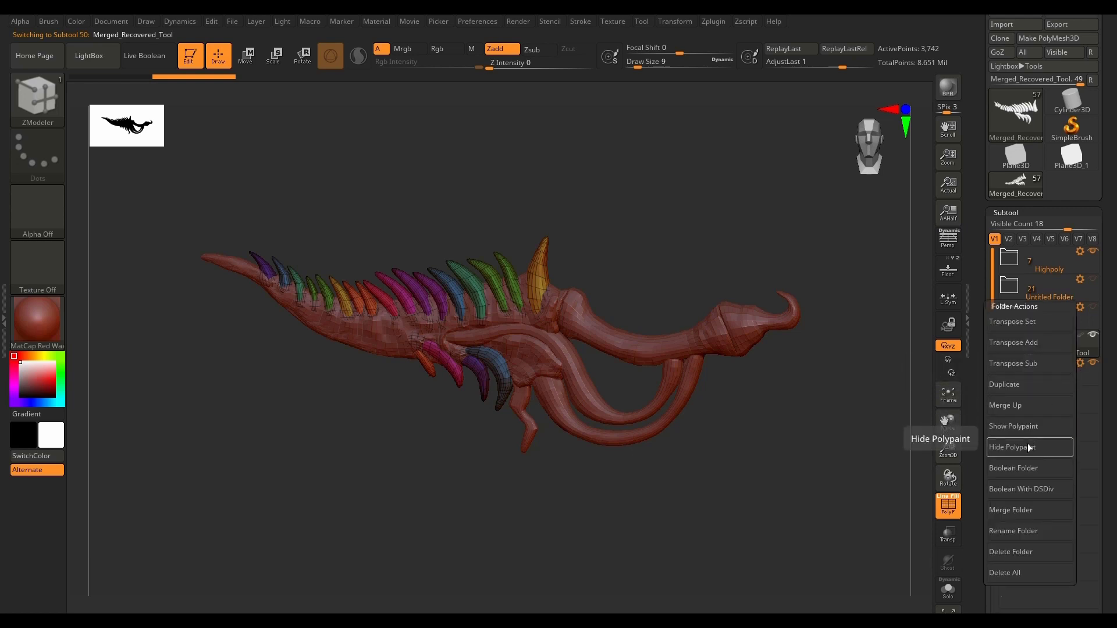
click(1021, 508)
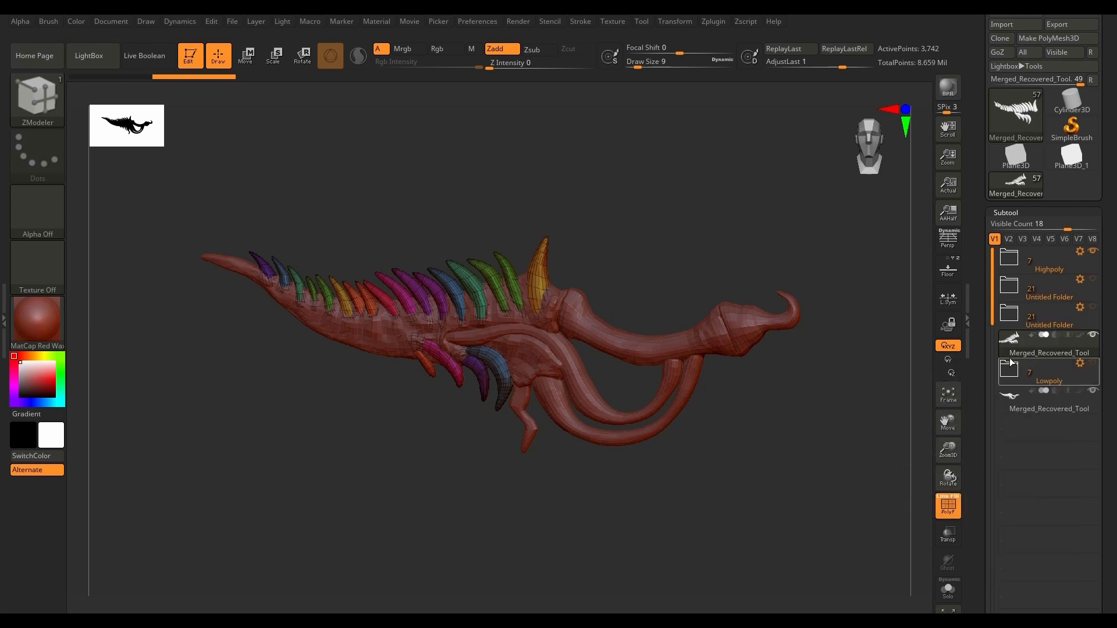
drag(1061, 229, 1019, 229)
mouse_move(1013, 348)
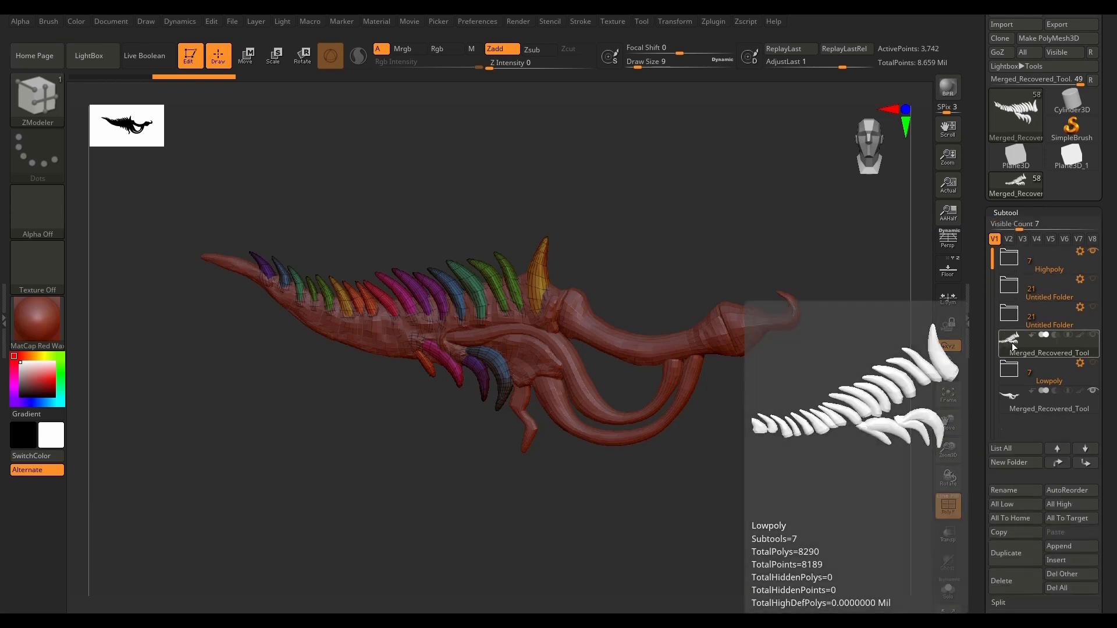
click(1084, 464)
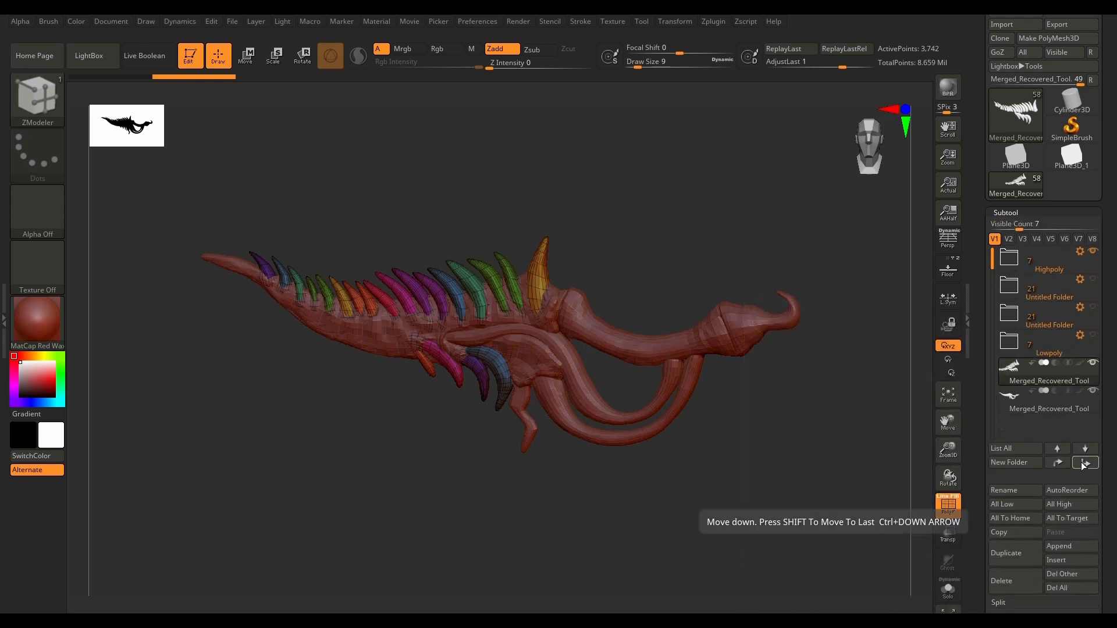
Step: Isolate the merged spikes with Solo and hide one lengthwise half of them from an end-on view
click(956, 601)
drag(795, 509, 589, 487)
alt+drag(391, 344, 683, 445)
scroll(523, 451, up, 4)
scroll(524, 451, down, 8)
alt+drag(538, 456, 551, 409)
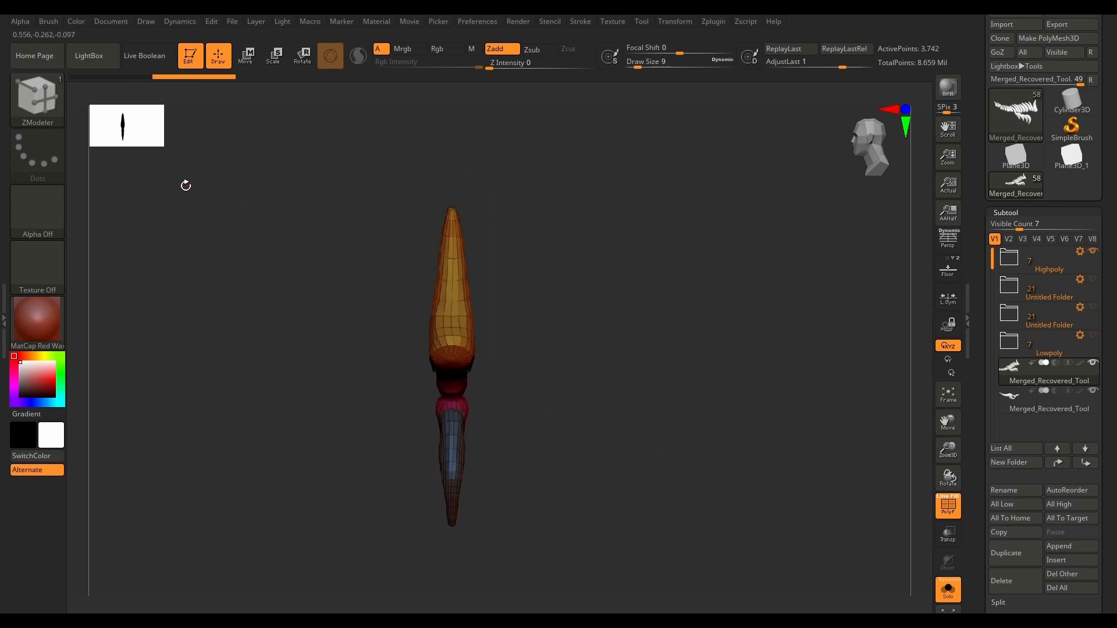
key(ctrl+shift)
ctrl+shift+drag(747, 150, 450, 595)
drag(563, 531, 544, 544)
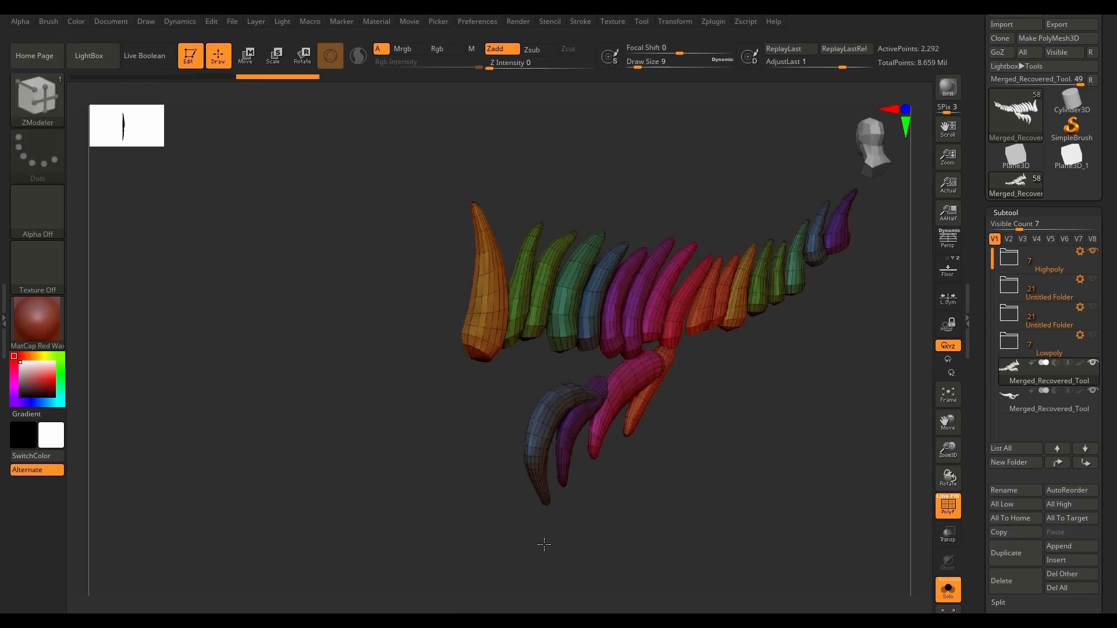
Step: Assign new polygroups to the visible half of the spikes with ReGroupVisible and unhide the rest of the mesh
drag(1106, 522, 1097, 328)
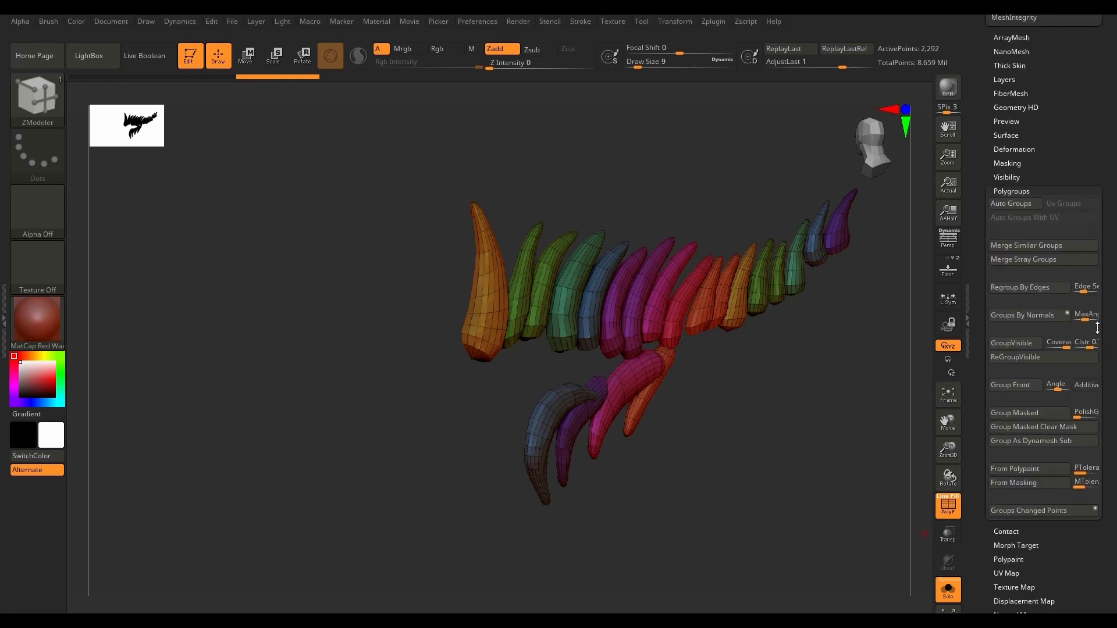
click(1041, 361)
ctrl+shift+click(774, 484)
mouse_move(724, 543)
mouse_down()
mouse_move(780, 531)
mouse_move(724, 531)
mouse_up()
drag(574, 494, 761, 531)
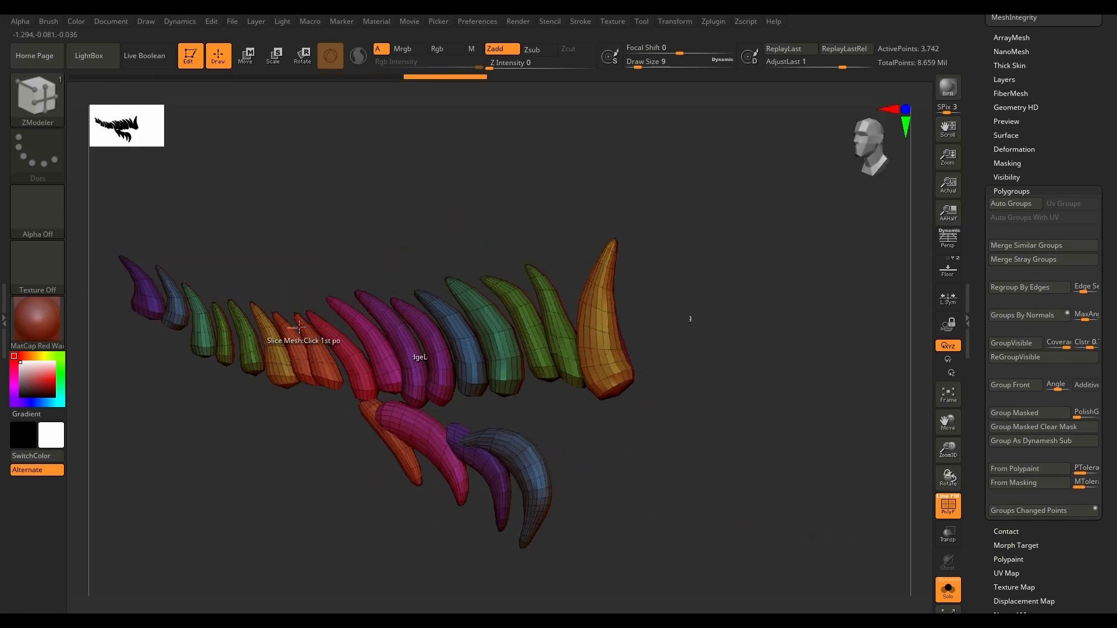
Step: Return to the subtool list and save the project as 09.zpr
drag(1107, 110, 1099, 335)
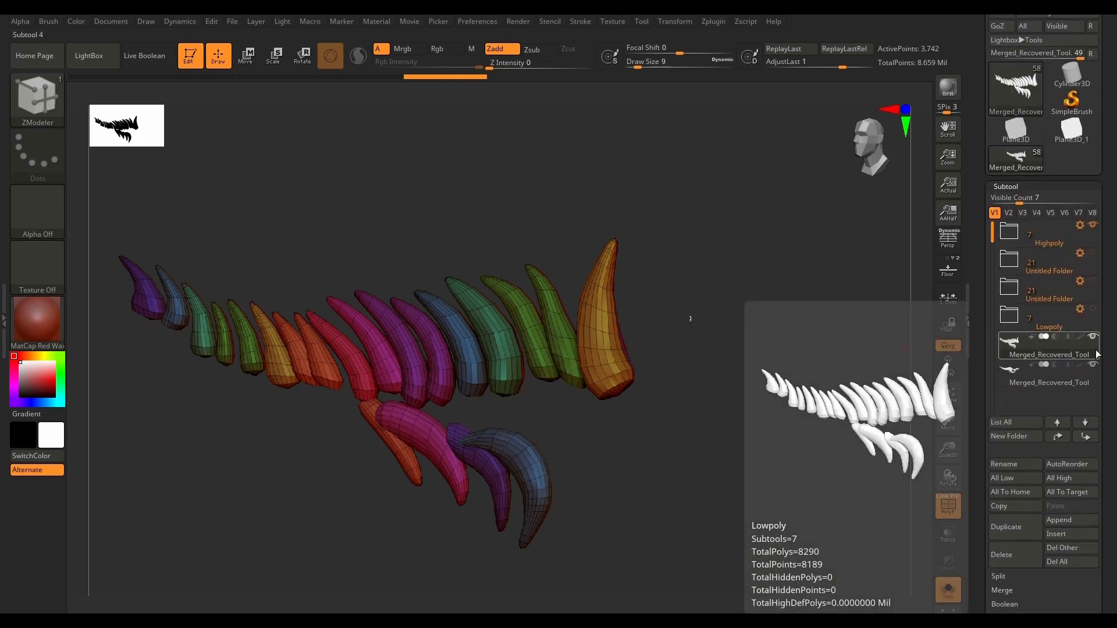
key(ctrl+s)
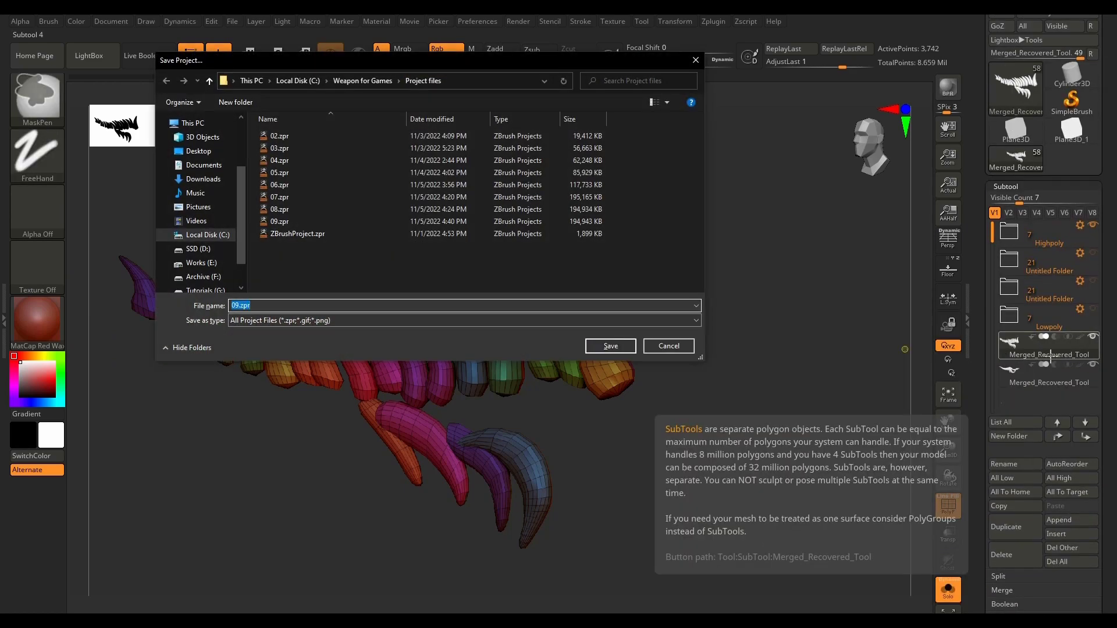
key(Return)
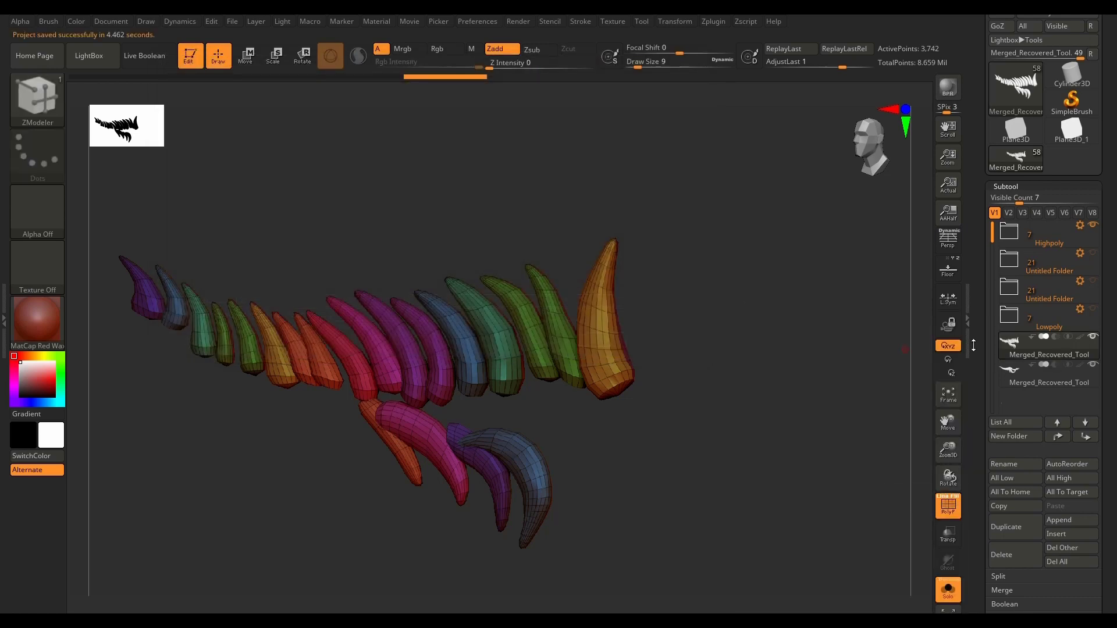
Step: Merge the spikes subtool down into the merged low-poly weapon body and inspect the combined mesh
drag(1110, 382, 1108, 321)
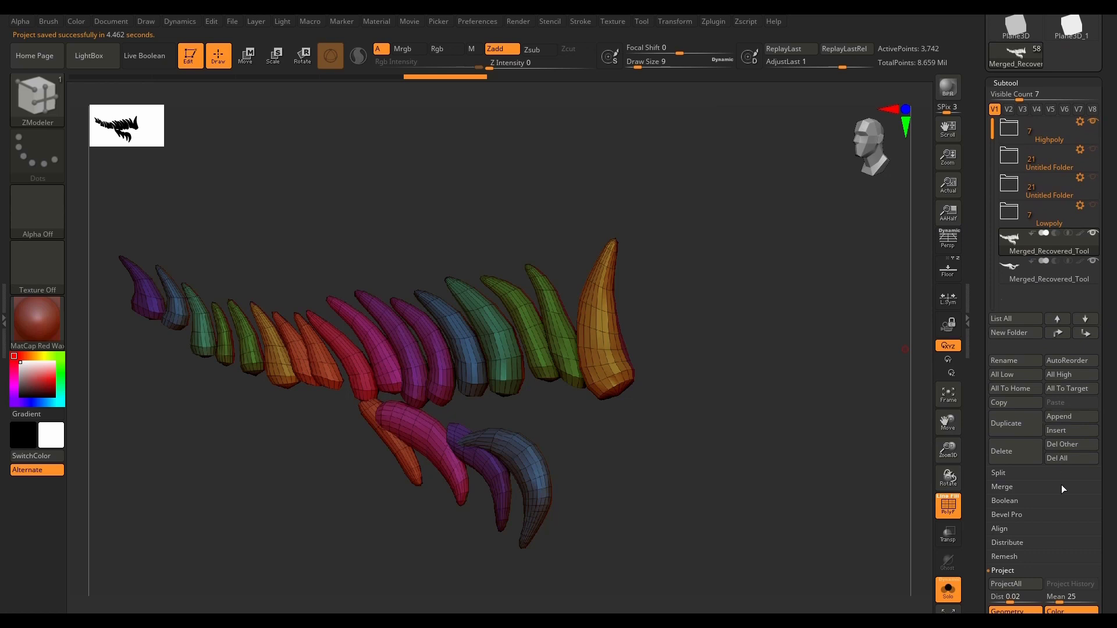
drag(1101, 489, 1101, 431)
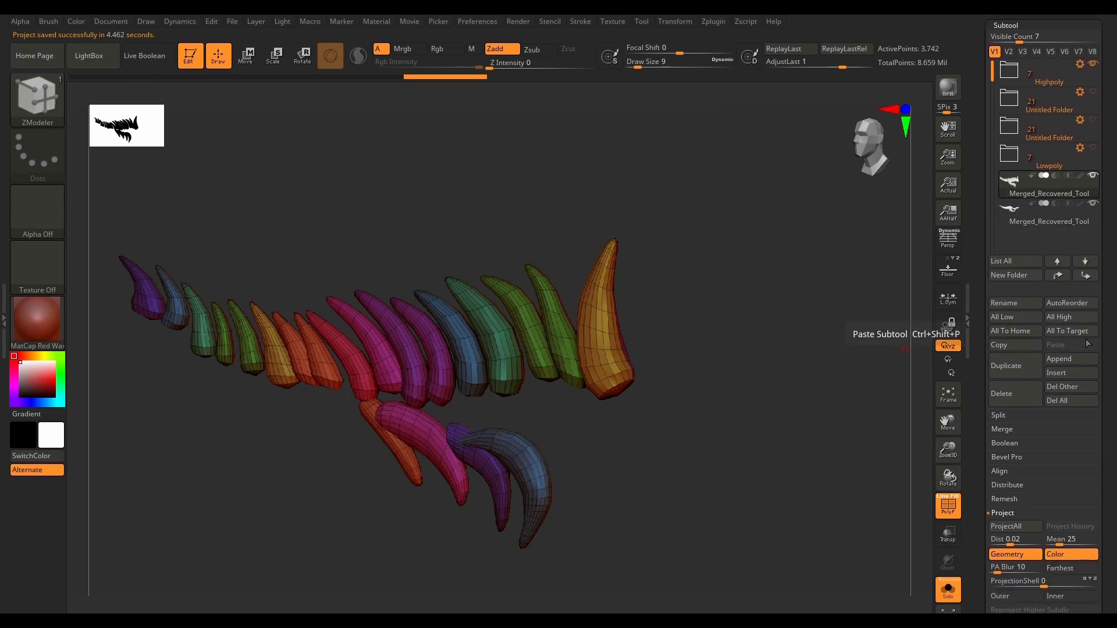
click(1032, 429)
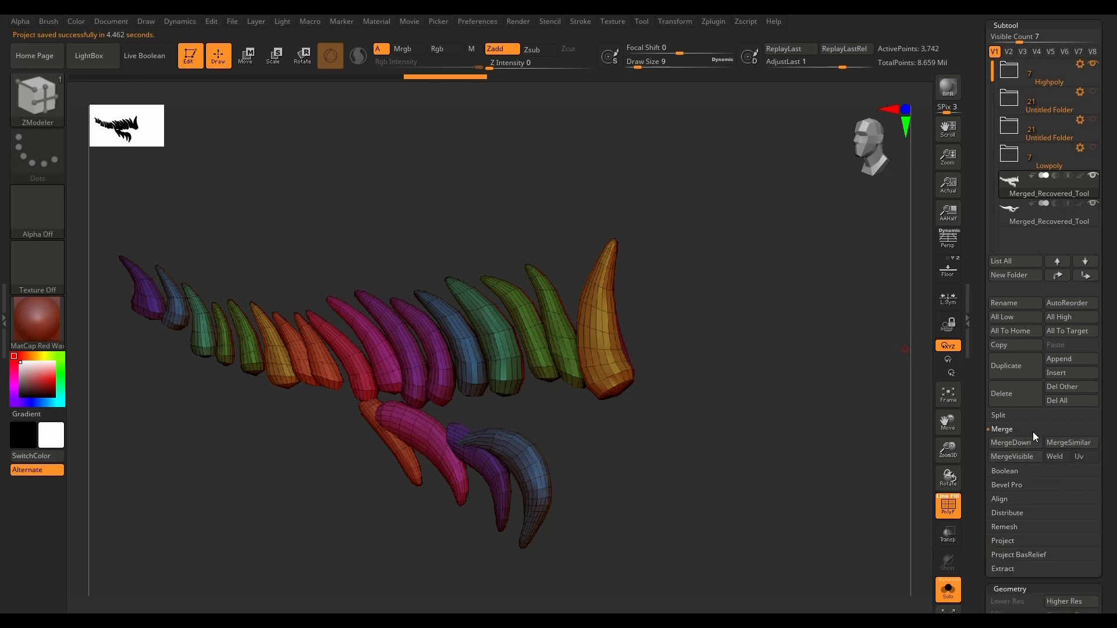
click(1025, 443)
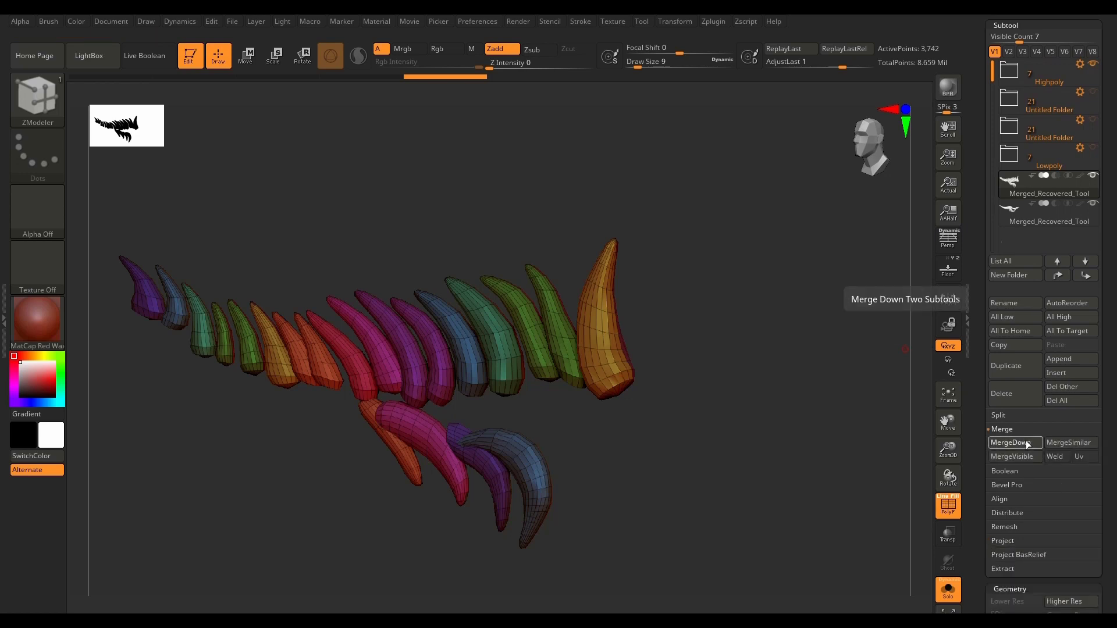
click(1015, 467)
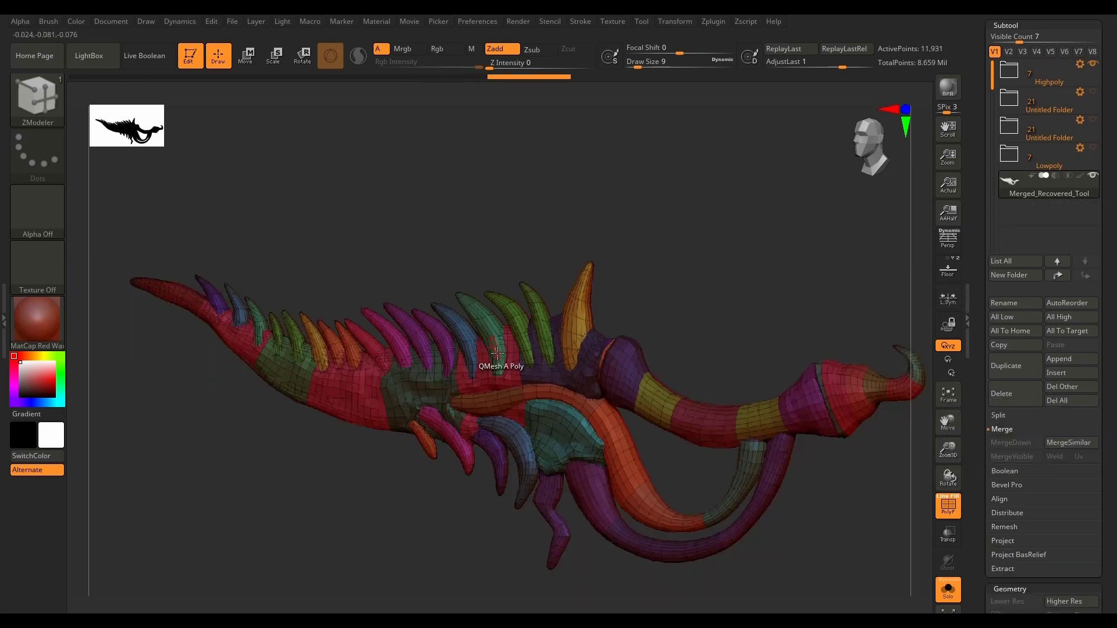
drag(451, 485, 419, 517)
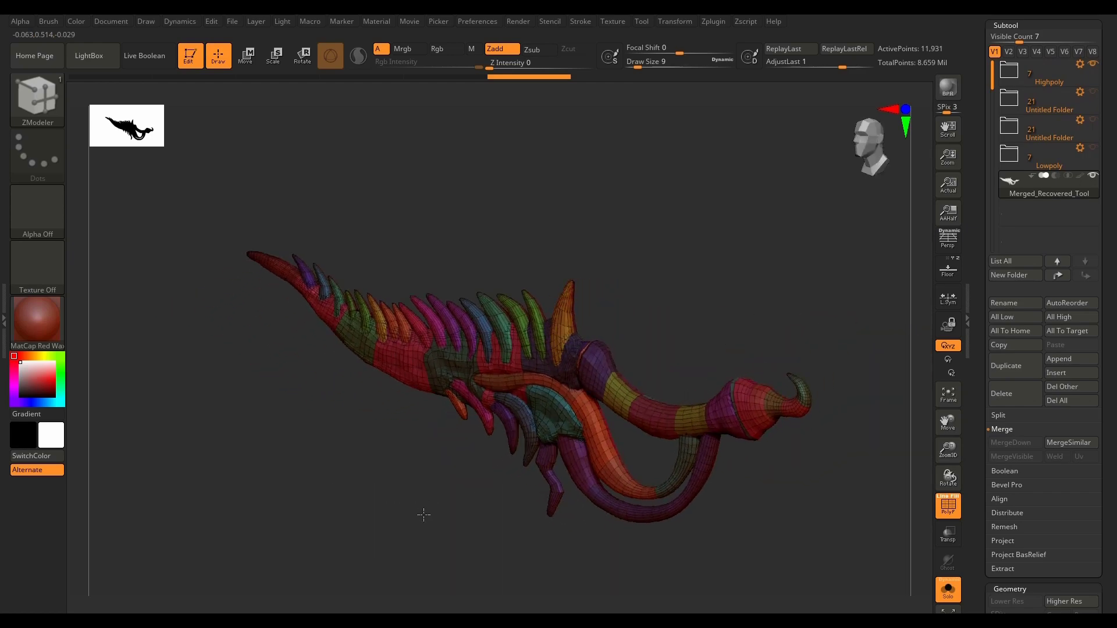
Step: Reveal the tray beside the canvas and dock the Zplugin palette in it
click(4, 314)
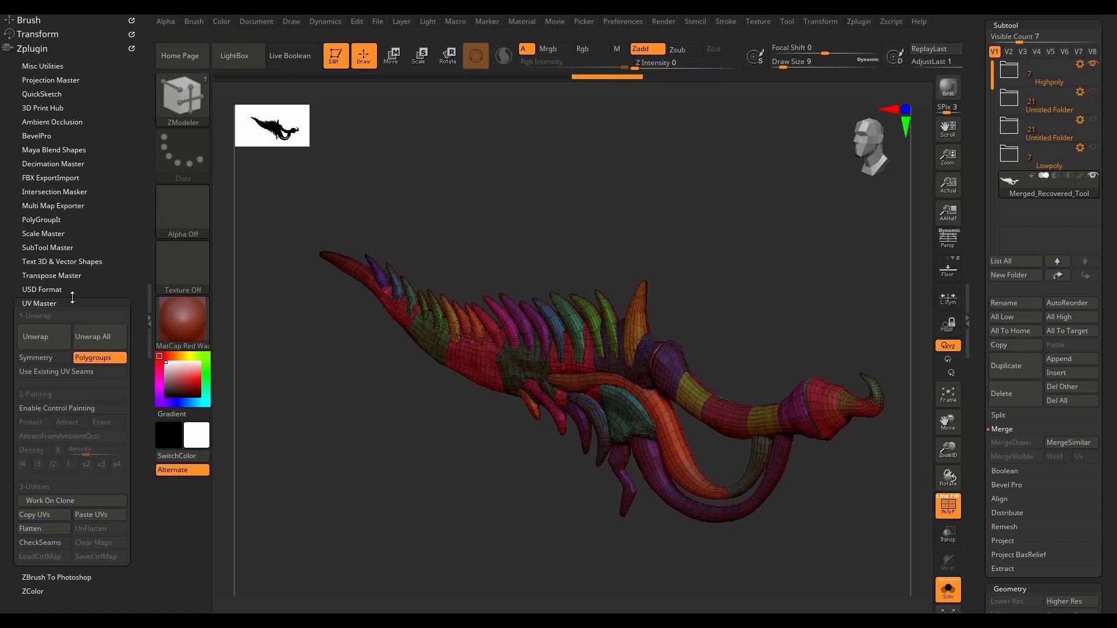
click(46, 48)
click(47, 49)
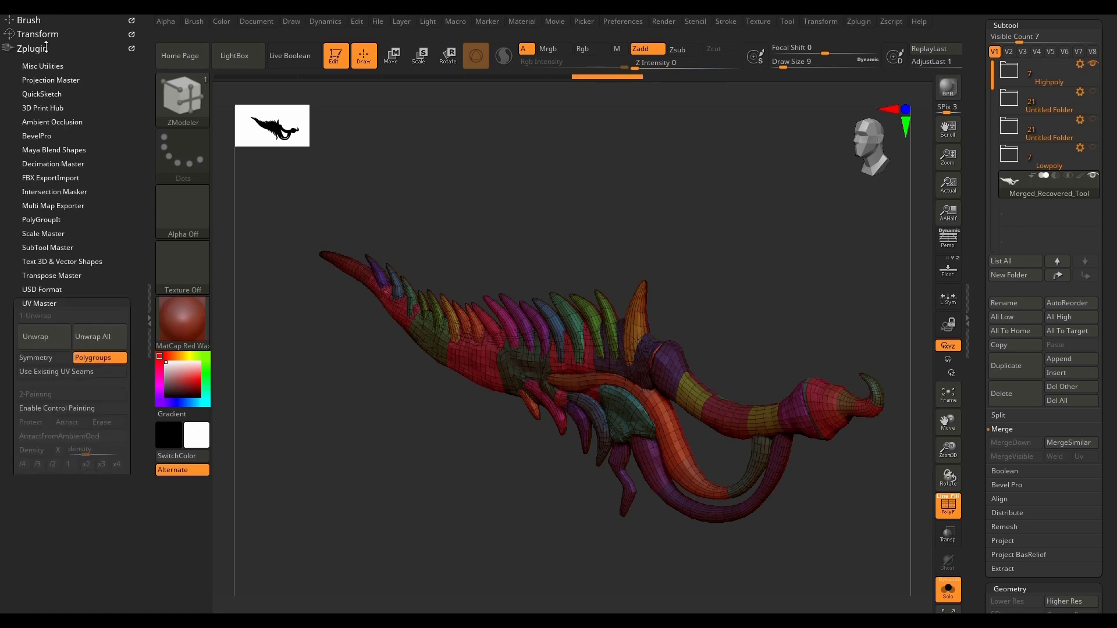
click(47, 49)
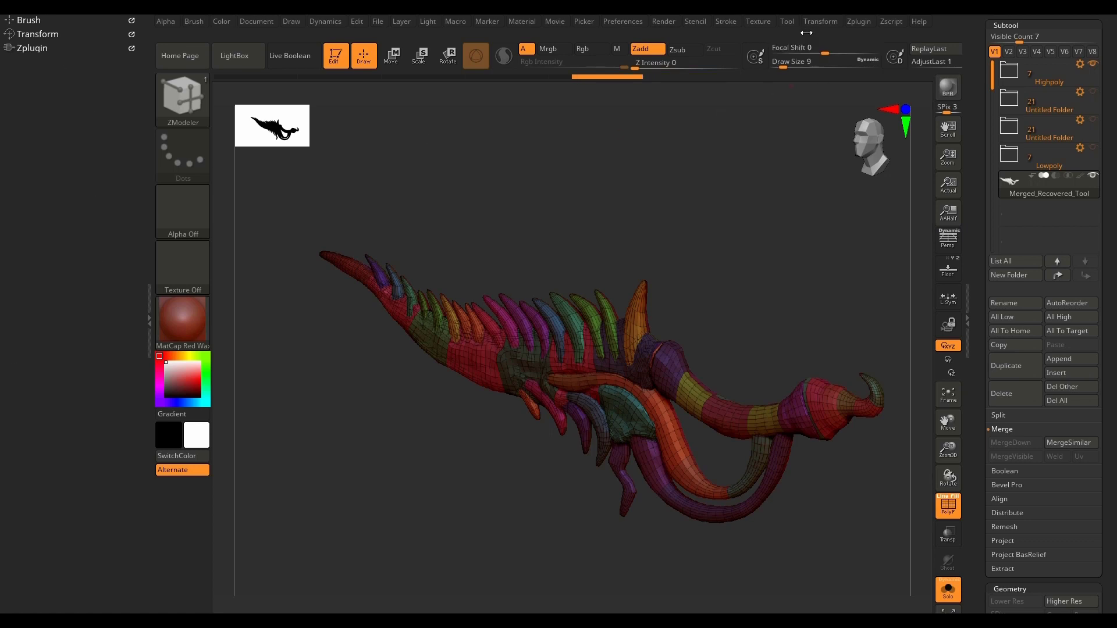
click(860, 23)
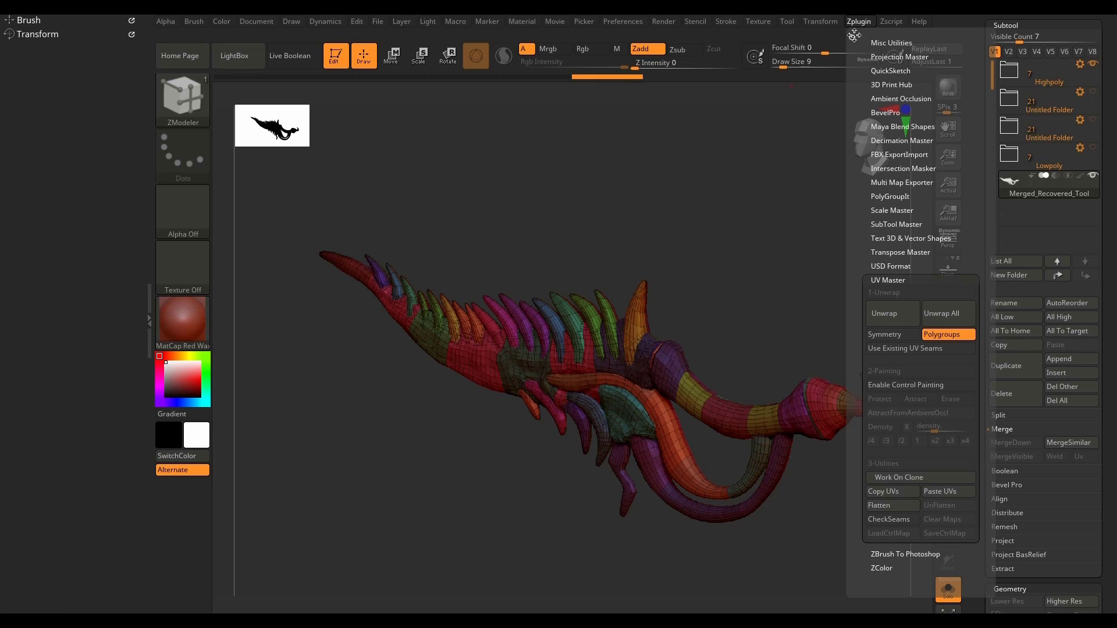
click(851, 36)
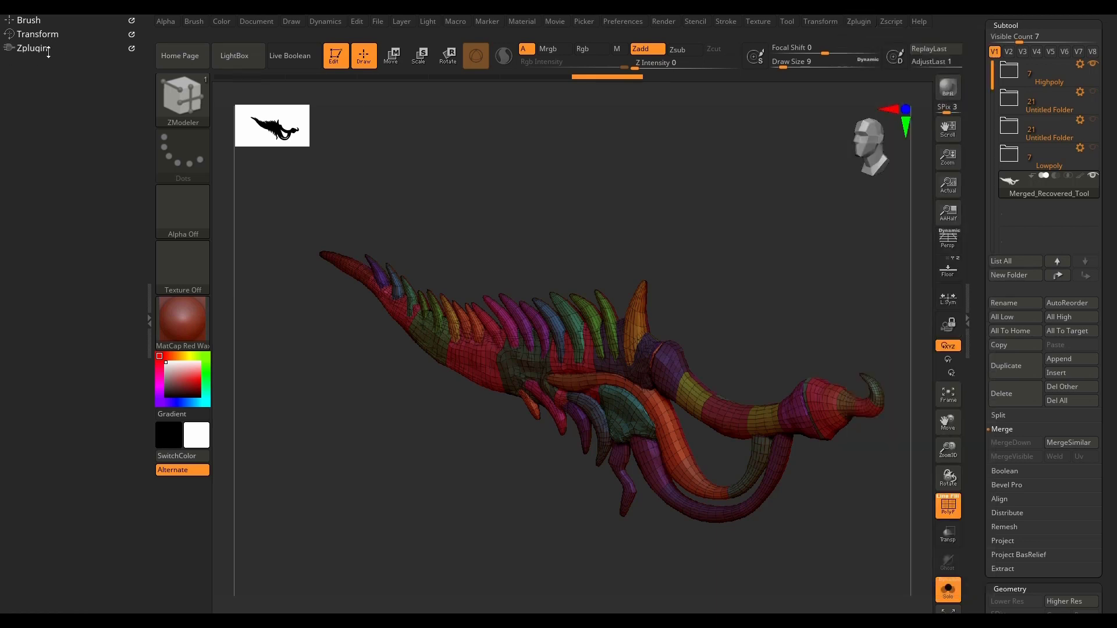
Step: Unwrap the merged low-poly weapon with UV Master, using its polygroups as the UV islands
click(48, 51)
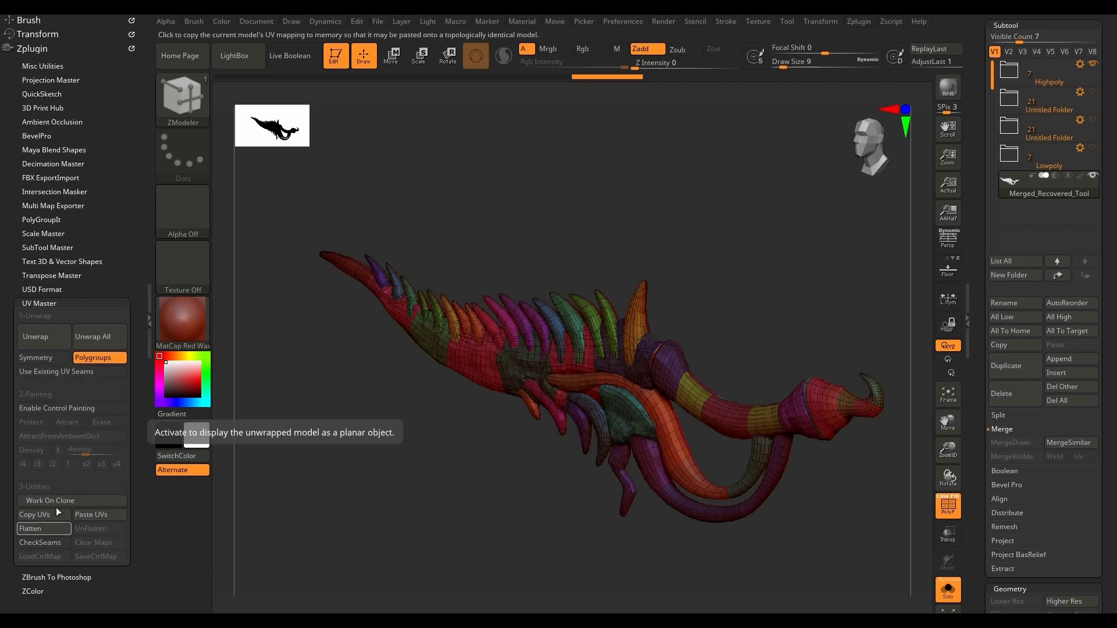
click(53, 337)
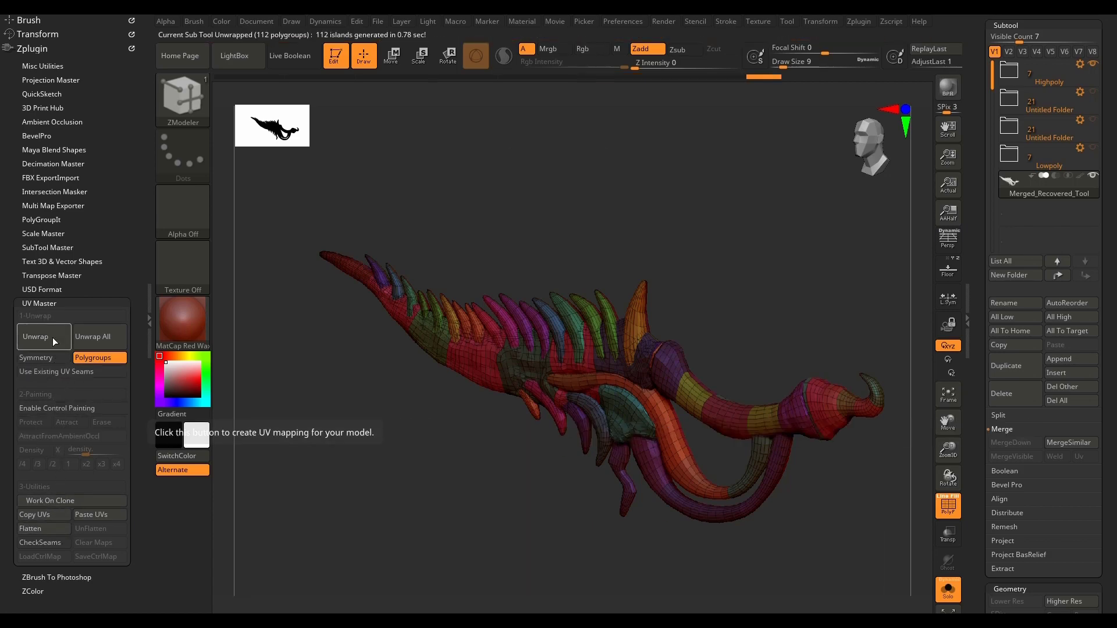
scroll(527, 306, down, 2)
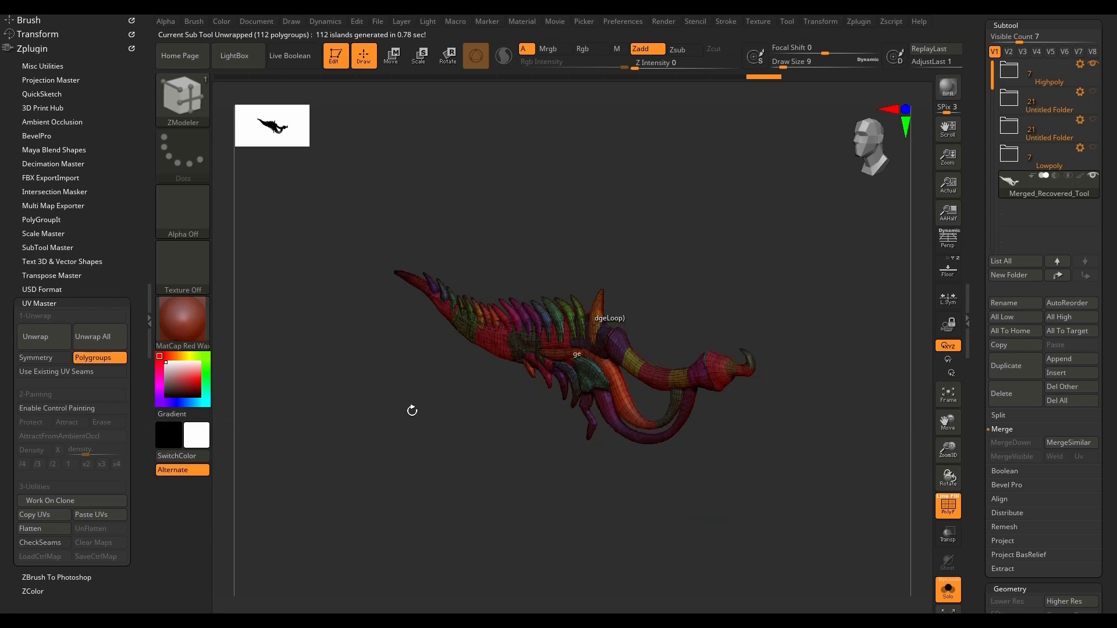
Step: Flatten the unwrapped mesh, hide the floor grid and examine the layout of the UV islands
click(45, 530)
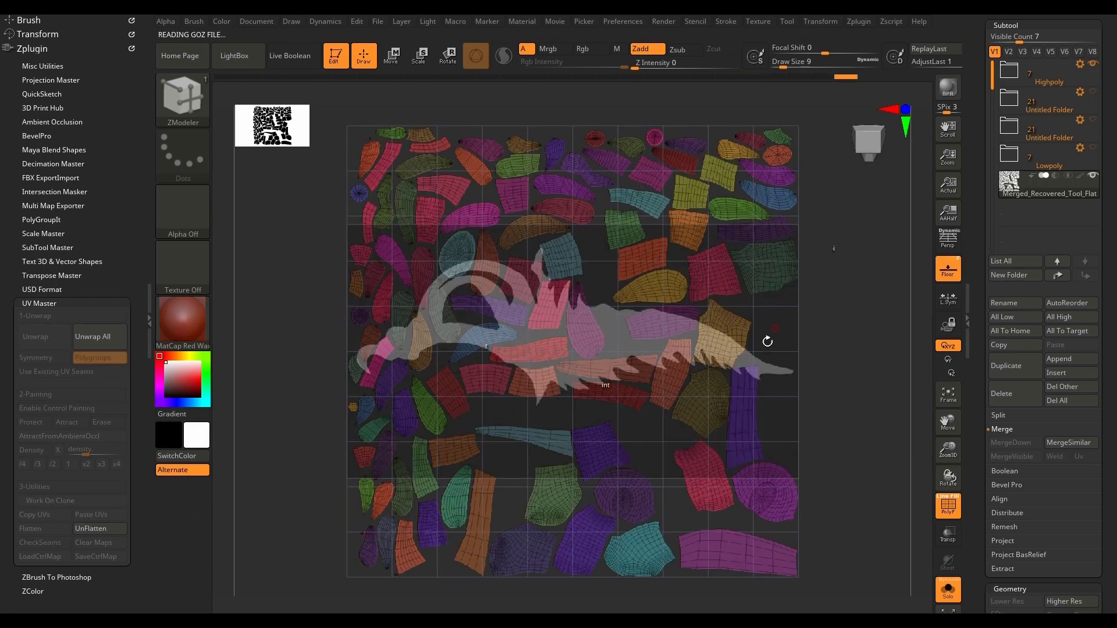
click(958, 271)
scroll(511, 348, down, 5)
scroll(510, 349, up, 6)
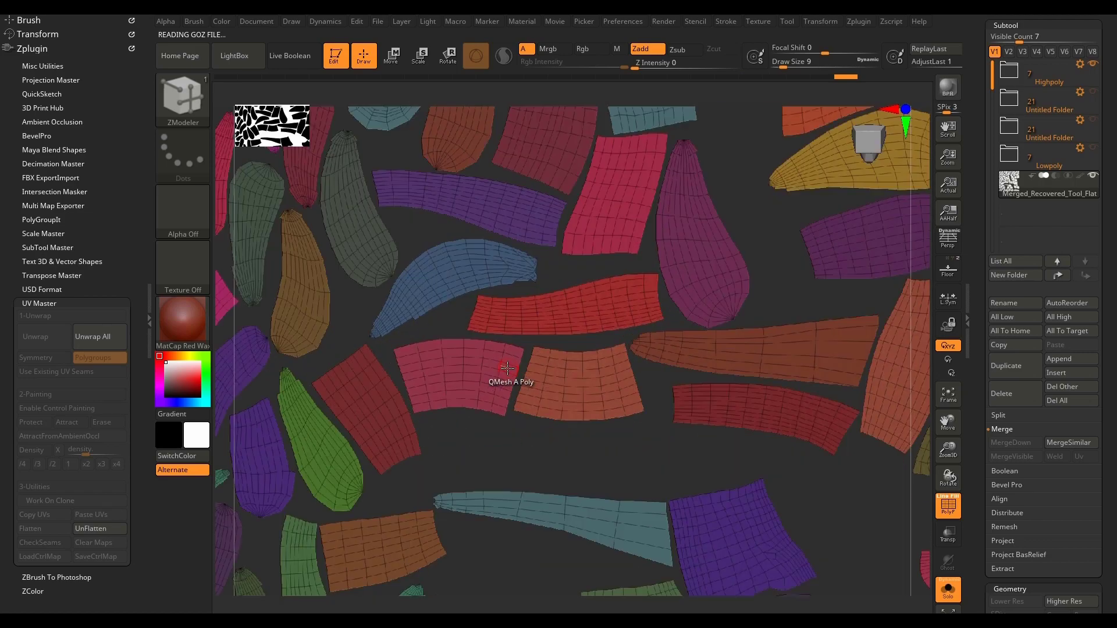
scroll(503, 369, down, 3)
scroll(483, 373, up, 3)
scroll(500, 267, down, 6)
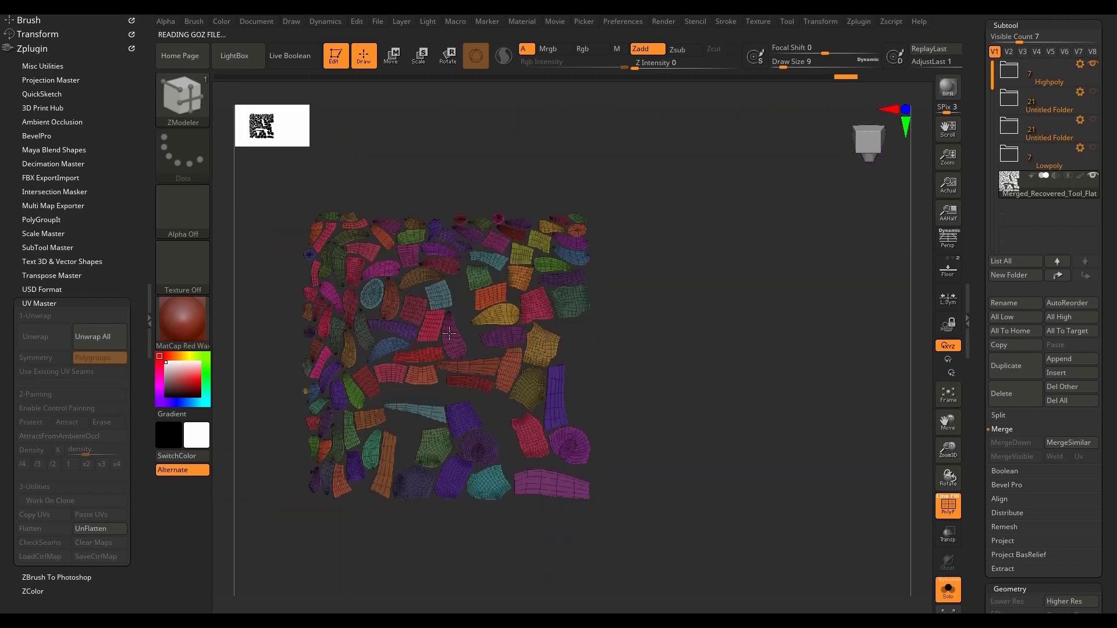
scroll(494, 262, up, 8)
scroll(515, 279, down, 7)
scroll(494, 314, up, 2)
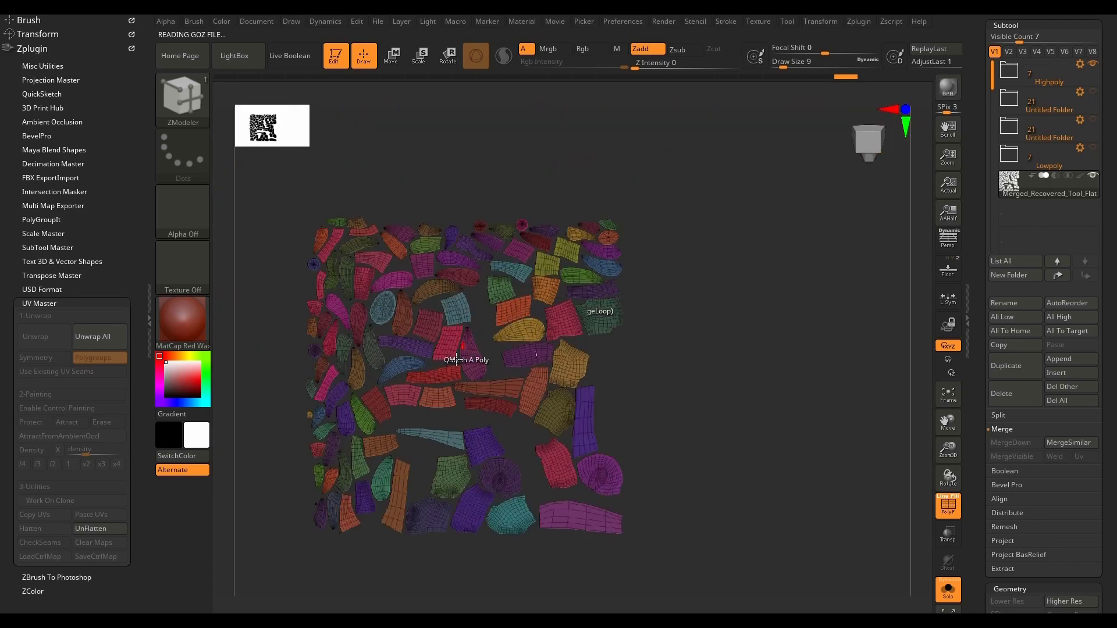
scroll(461, 356, down, 5)
scroll(436, 414, up, 8)
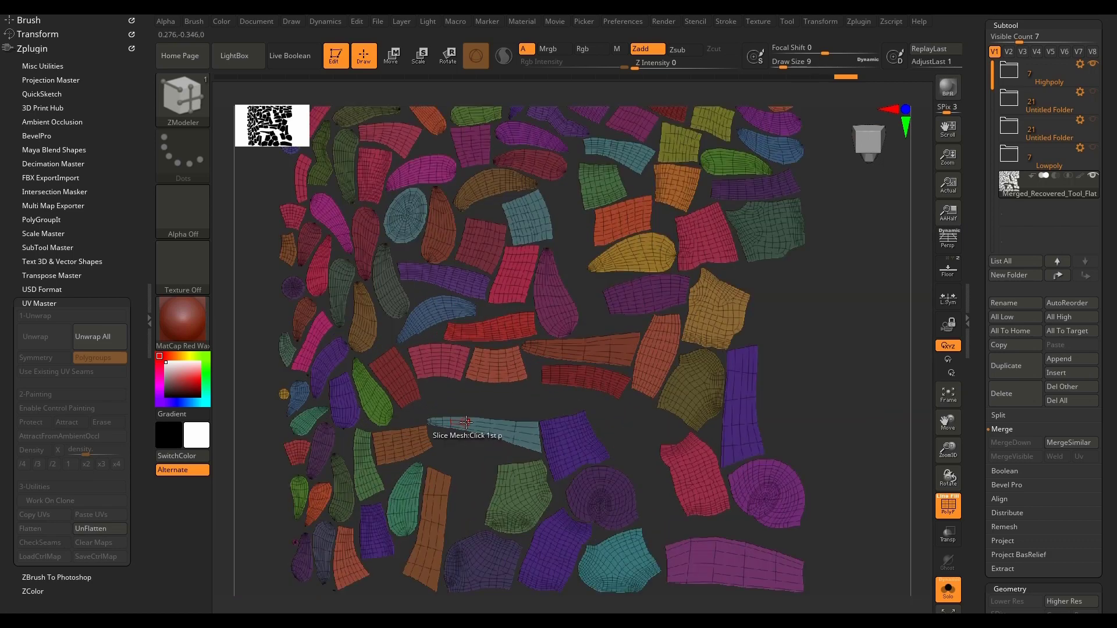
scroll(494, 411, down, 6)
scroll(539, 385, up, 6)
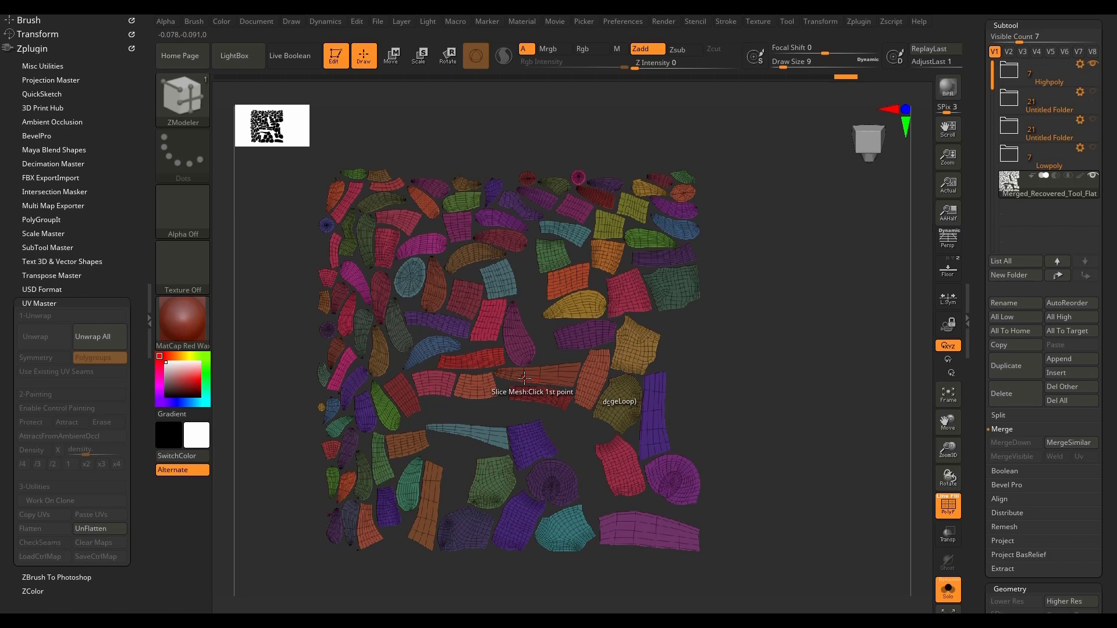
Step: Unflatten the mesh to return it to its 3D weapon shape
click(90, 528)
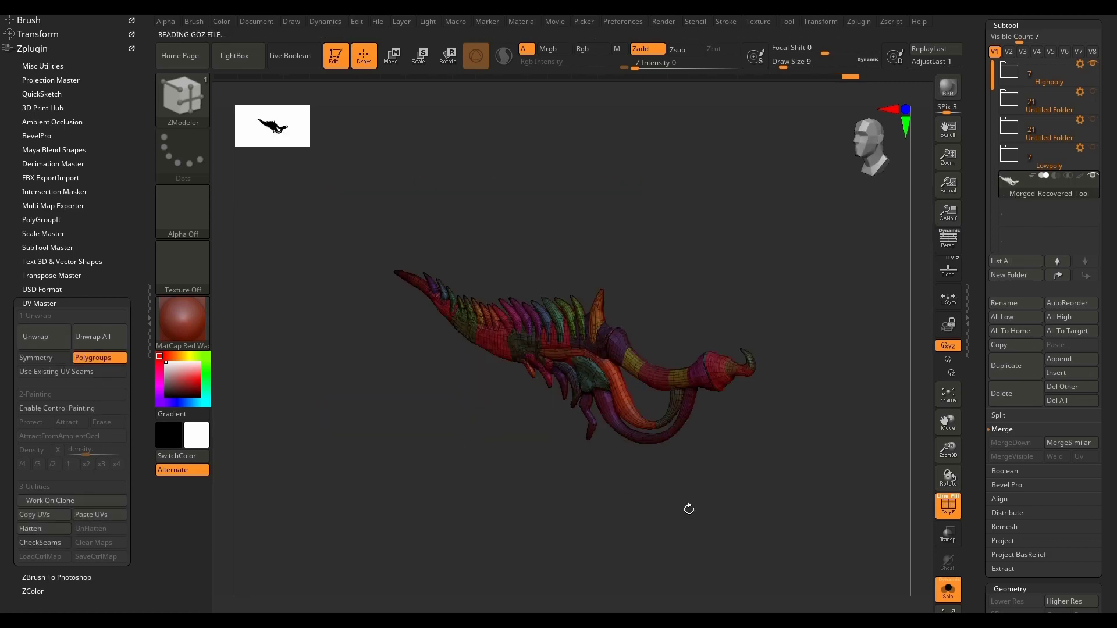
scroll(643, 374, up, 3)
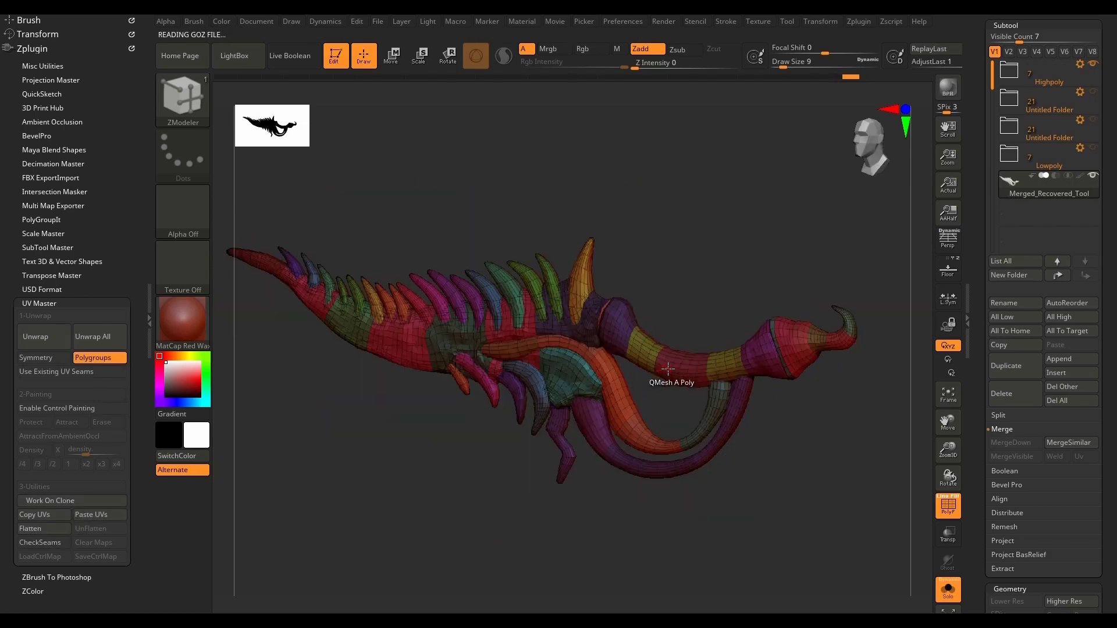
scroll(665, 363, down, 1)
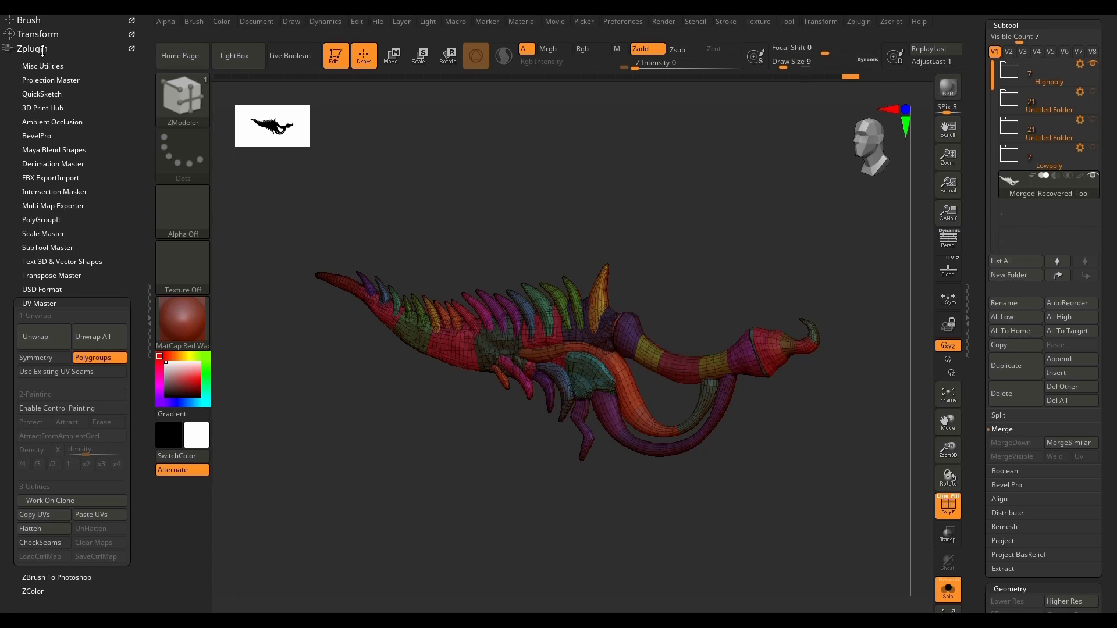
Step: Close UV Master, open FBX ExportImport and restrict the export to the selected subtool
click(50, 303)
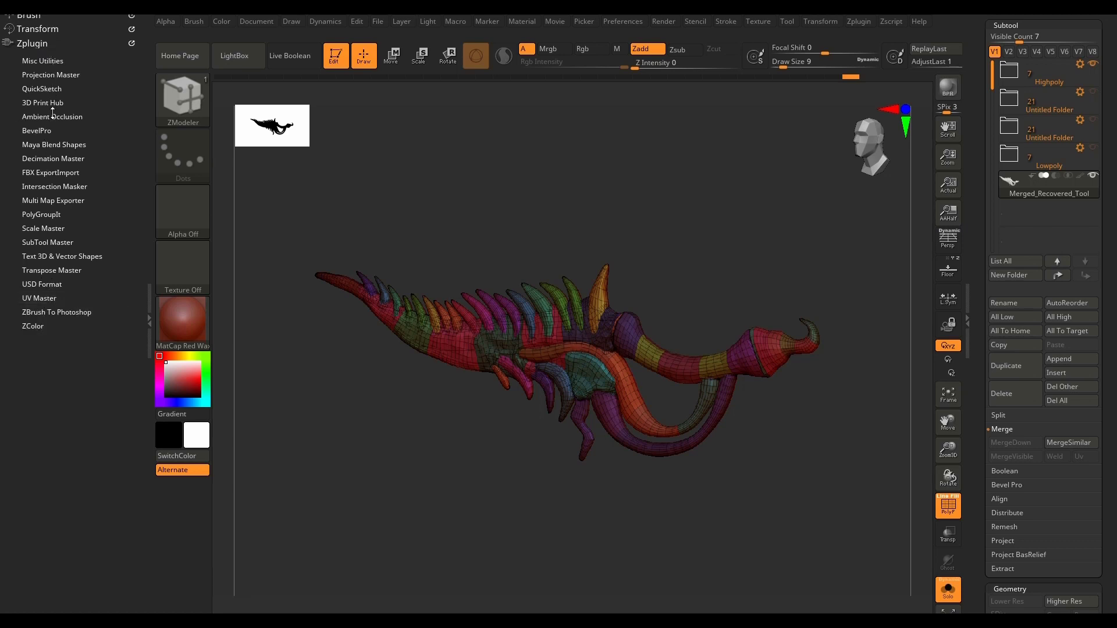
click(54, 172)
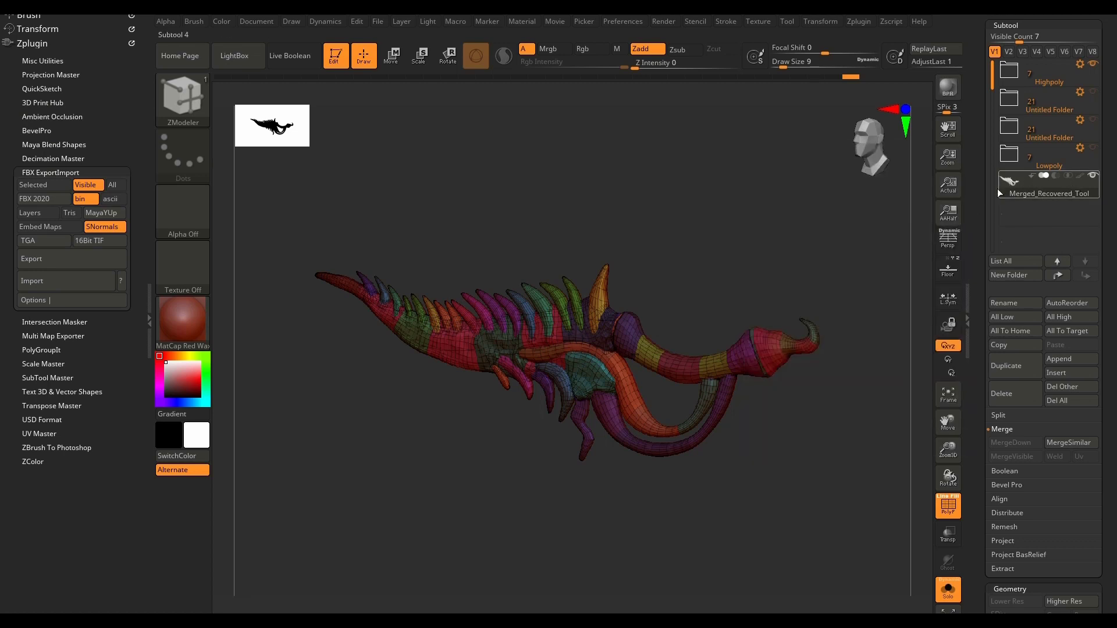
click(28, 184)
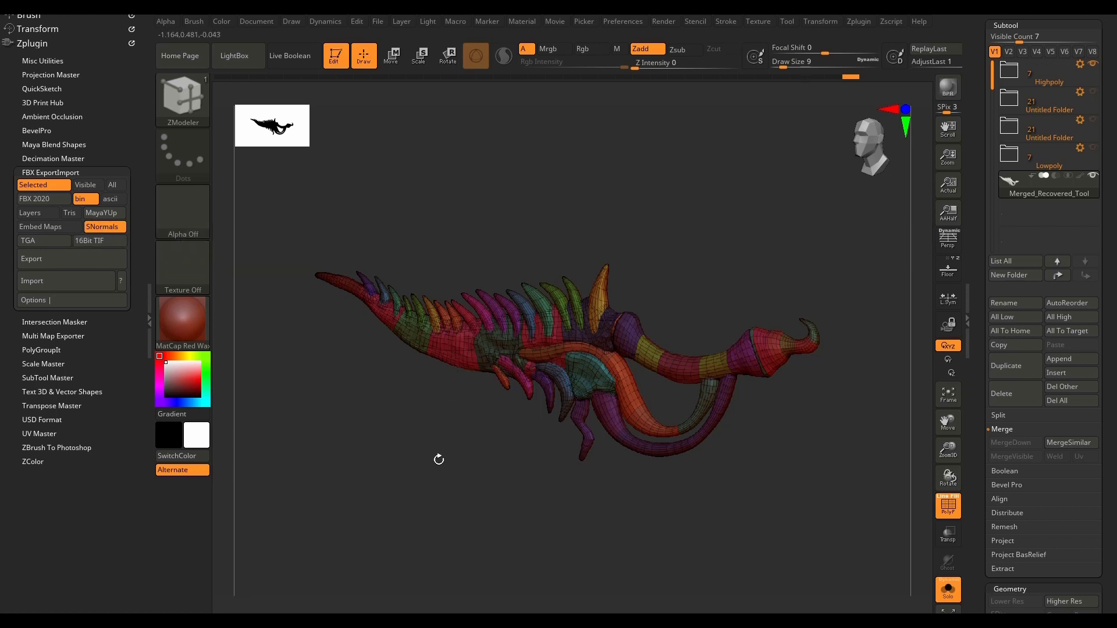
Step: Expand the additional FBX export options and inspect the weapon's surface with the polyframe display temporarily off
key(shift+f)
drag(439, 459, 475, 454)
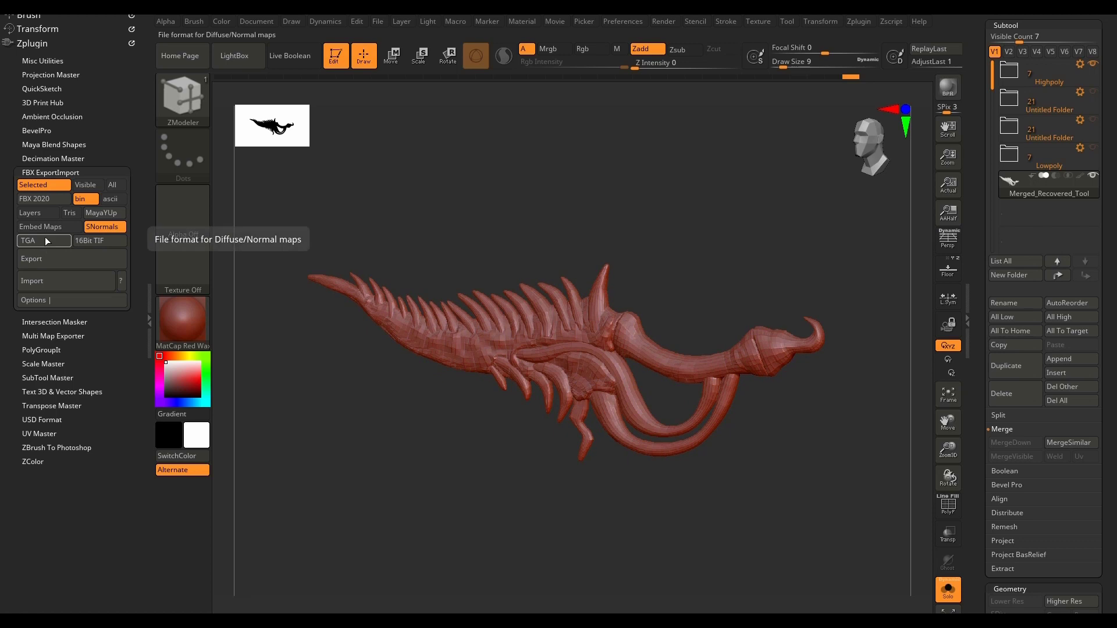
click(65, 299)
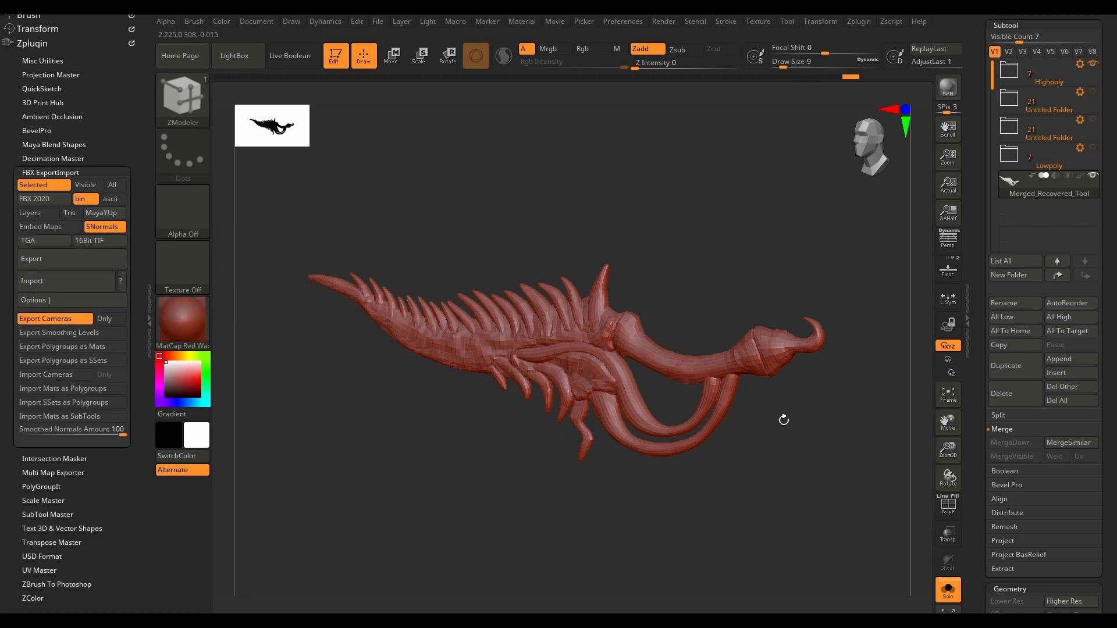
drag(800, 461, 789, 464)
scroll(609, 351, up, 2)
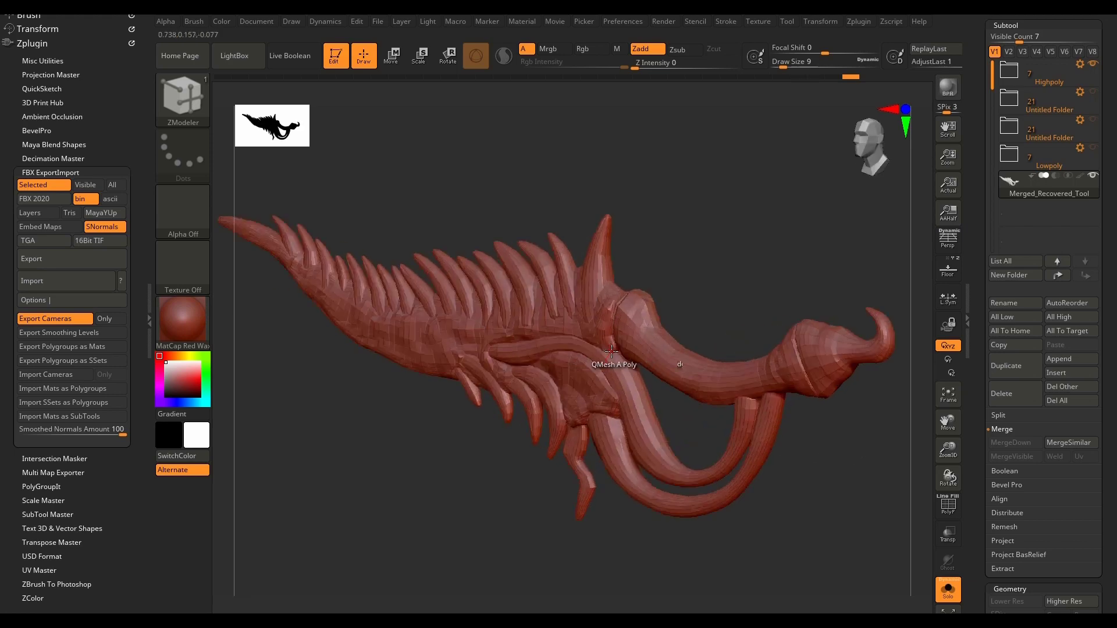
scroll(609, 351, down, 1)
drag(701, 320, 706, 293)
key(shift+f)
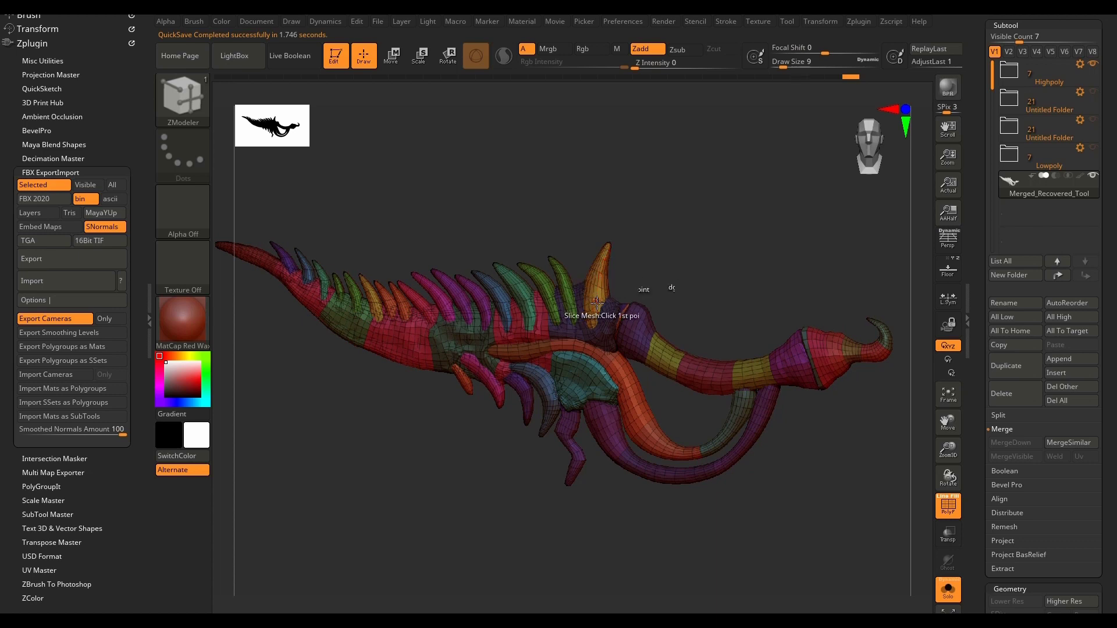
Step: Try Export Polygroups as Mats and regroup the mesh with Auto Groups, then revert both changes
click(70, 347)
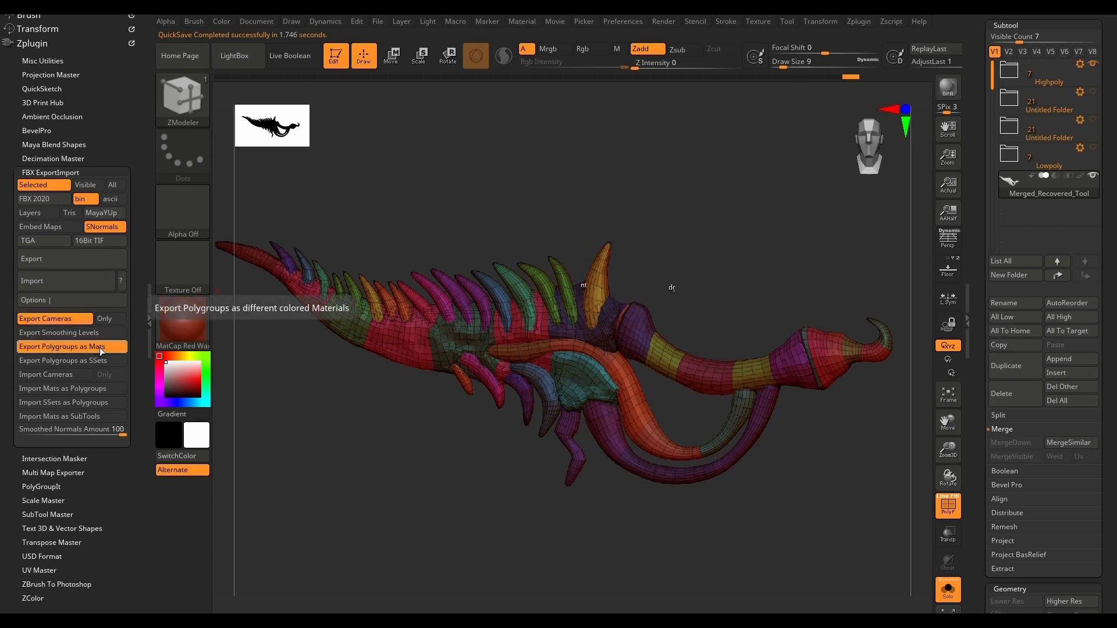
mouse_move(718, 267)
mouse_down()
mouse_move(697, 298)
mouse_move(708, 257)
mouse_move(714, 274)
mouse_up()
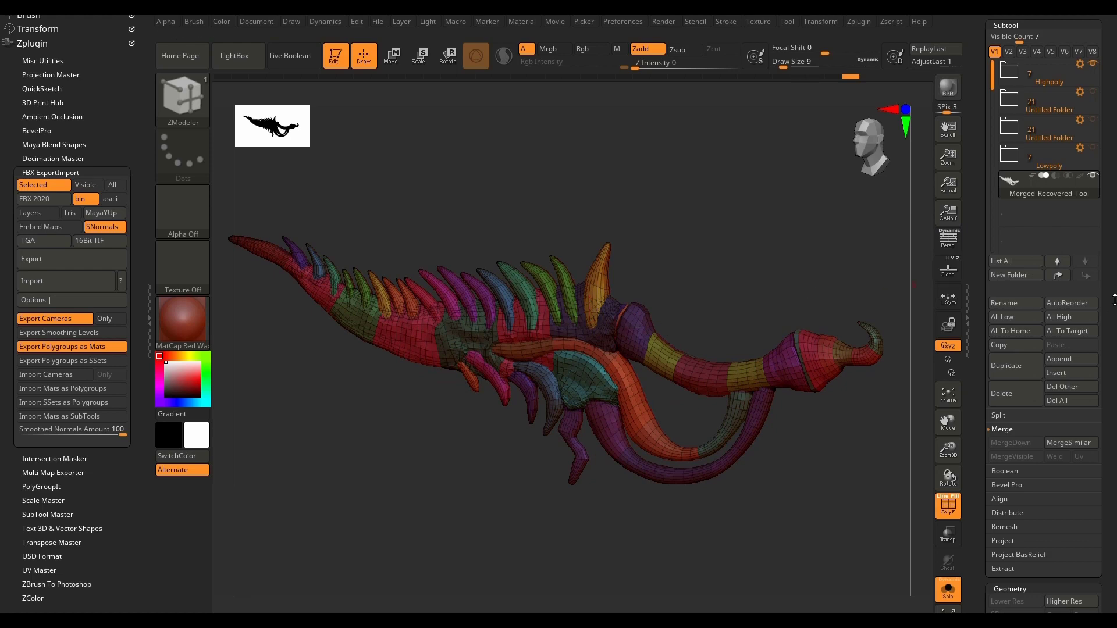
drag(1112, 321, 1108, 141)
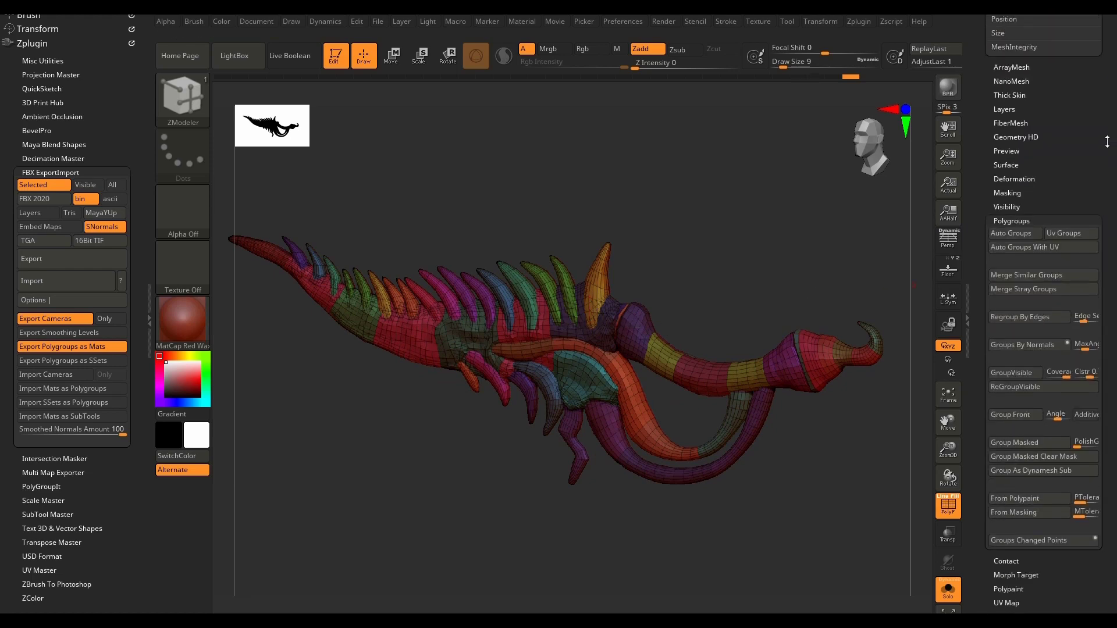
click(1021, 232)
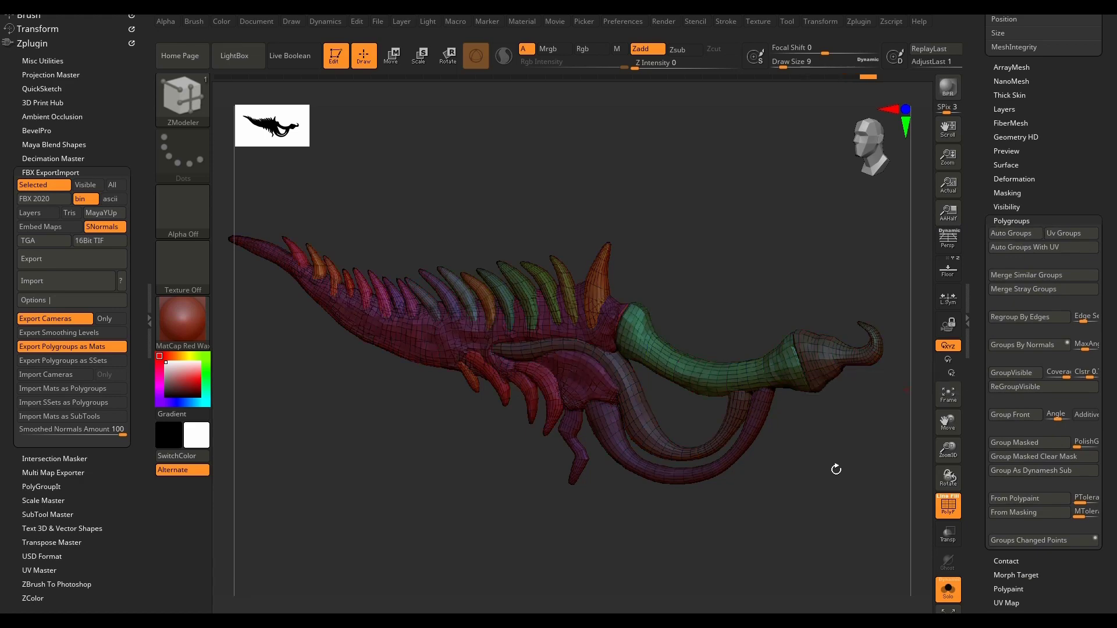
drag(684, 567, 816, 333)
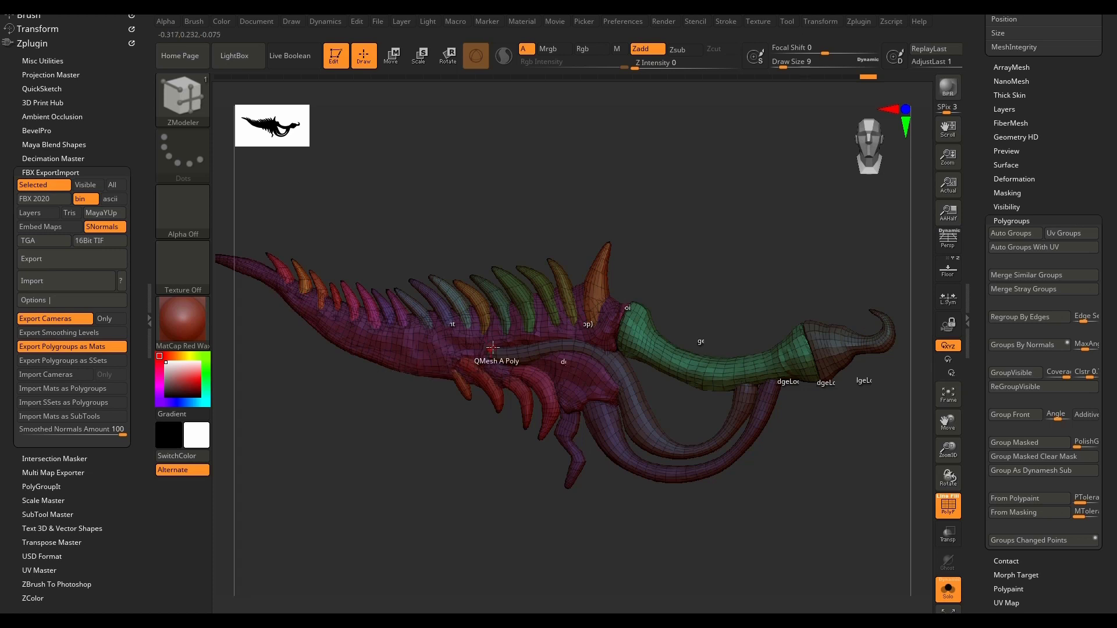
key(ctrl)
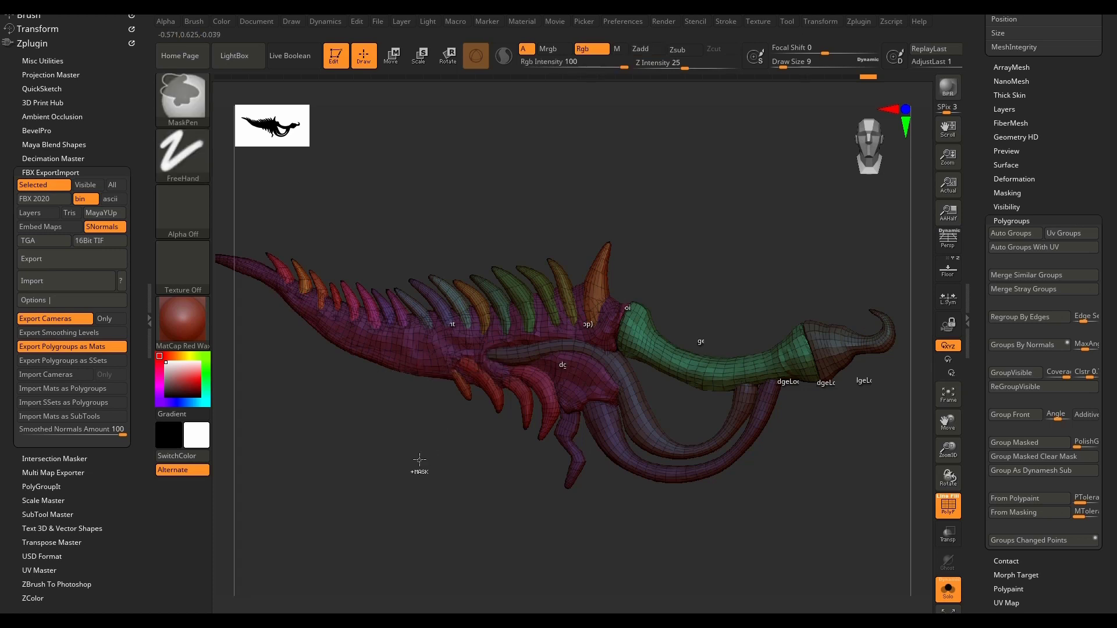
key(ctrl+z)
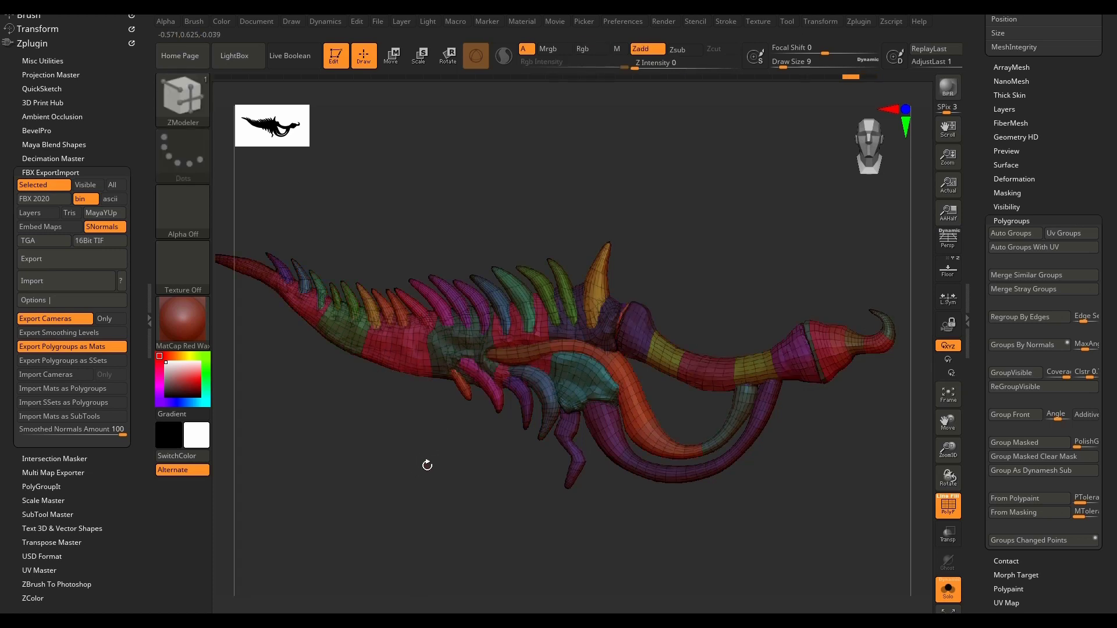
click(104, 346)
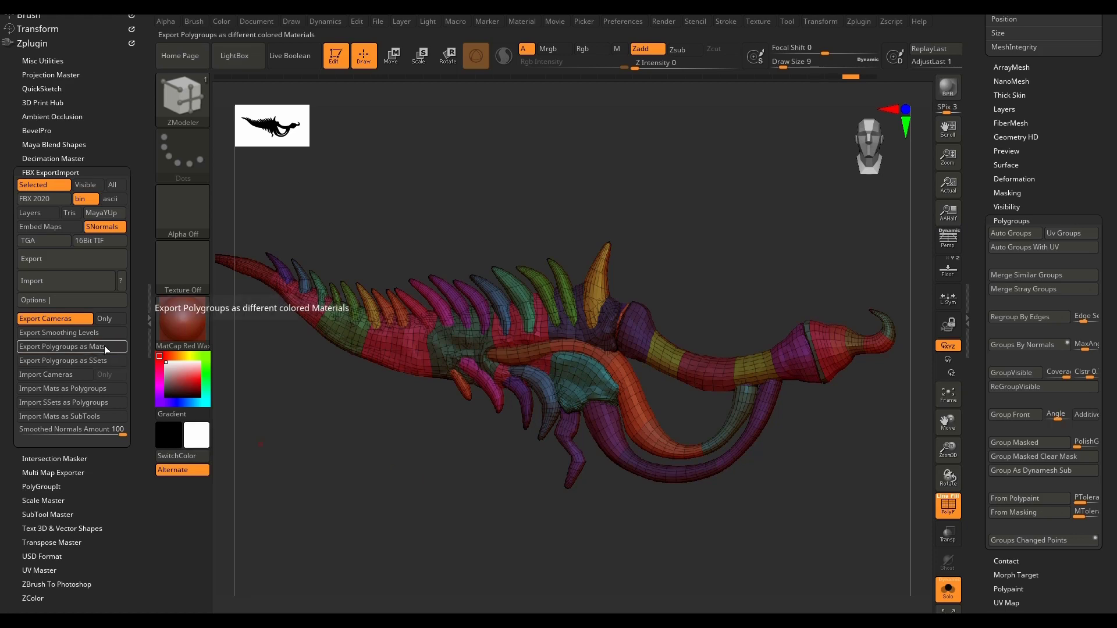
Step: Export the selected merged low-poly weapon as an FBX file
click(78, 260)
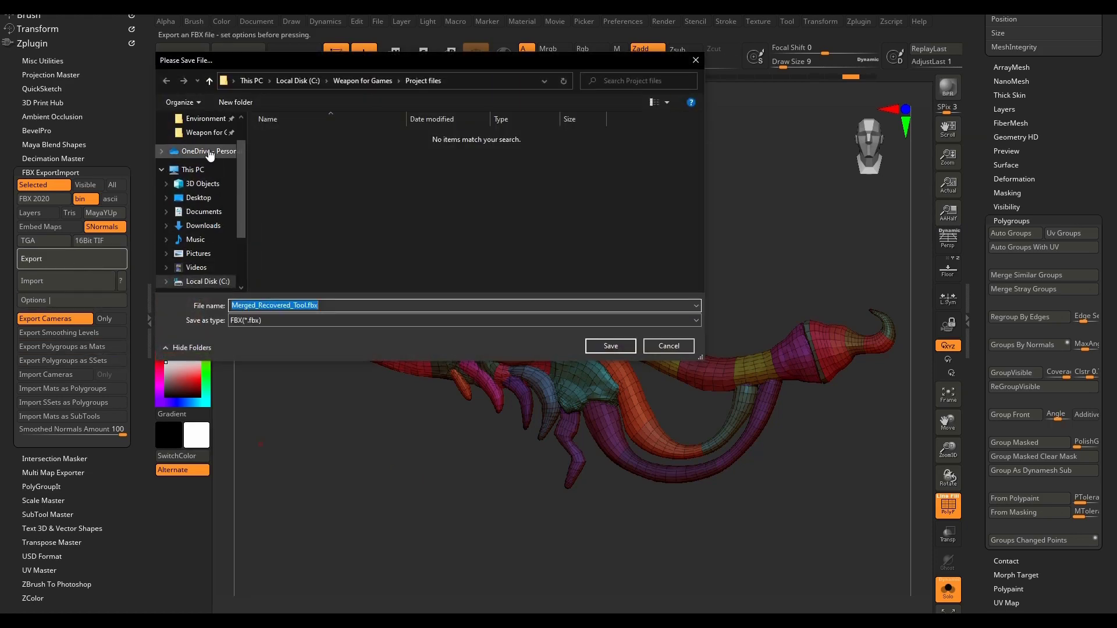
scroll(210, 155, up, 2)
key(Return)
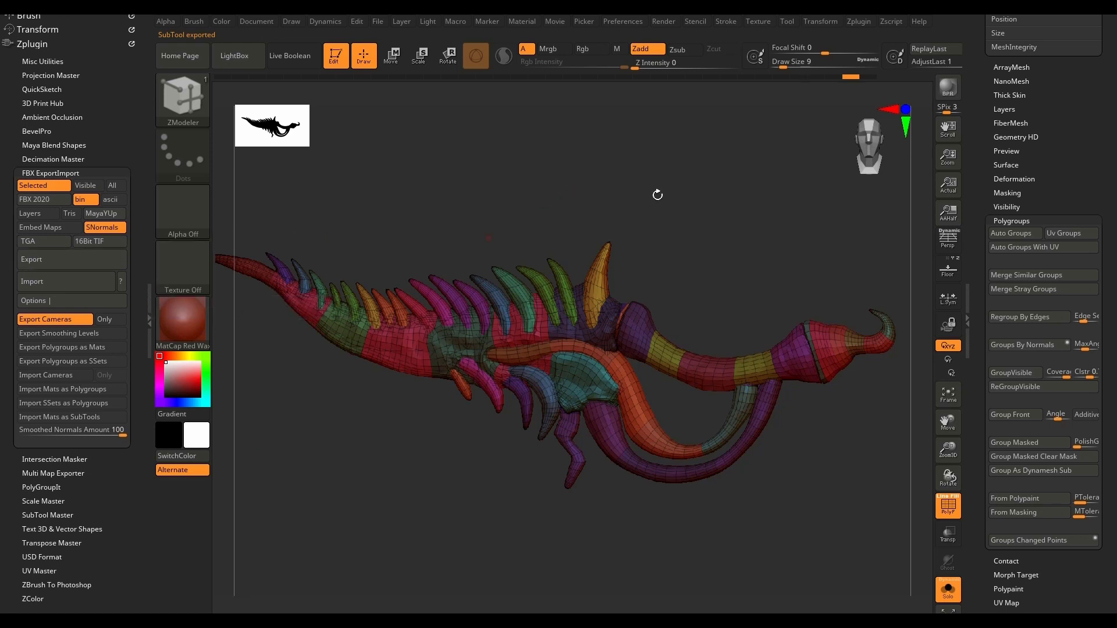
Step: Collapse the Zplugin tray to check the active and total point counts, and reopen it
click(150, 319)
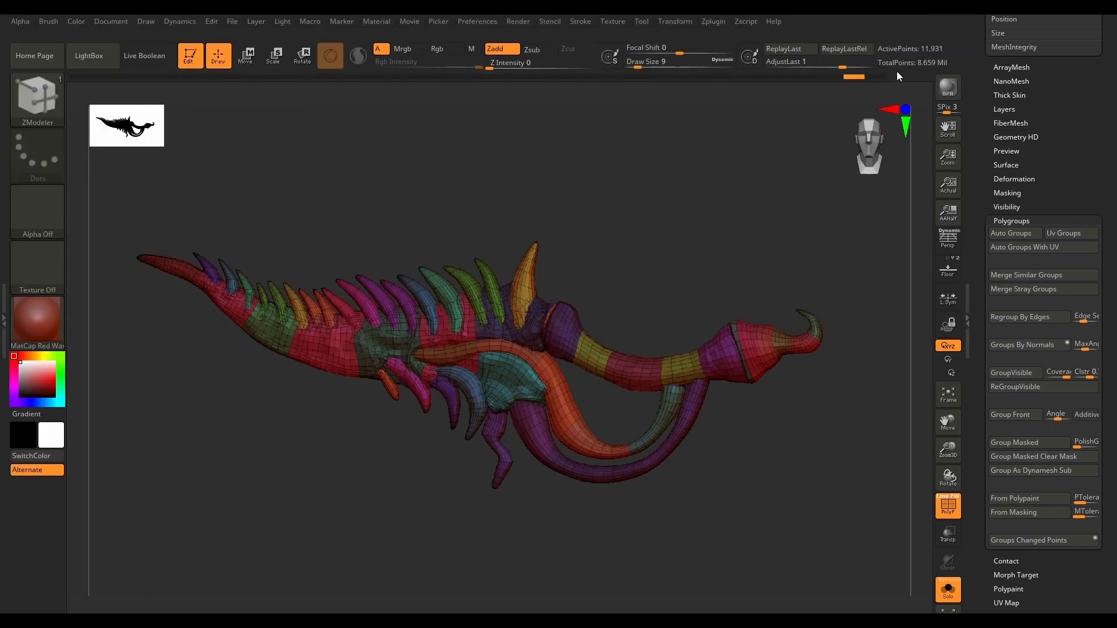
click(4, 320)
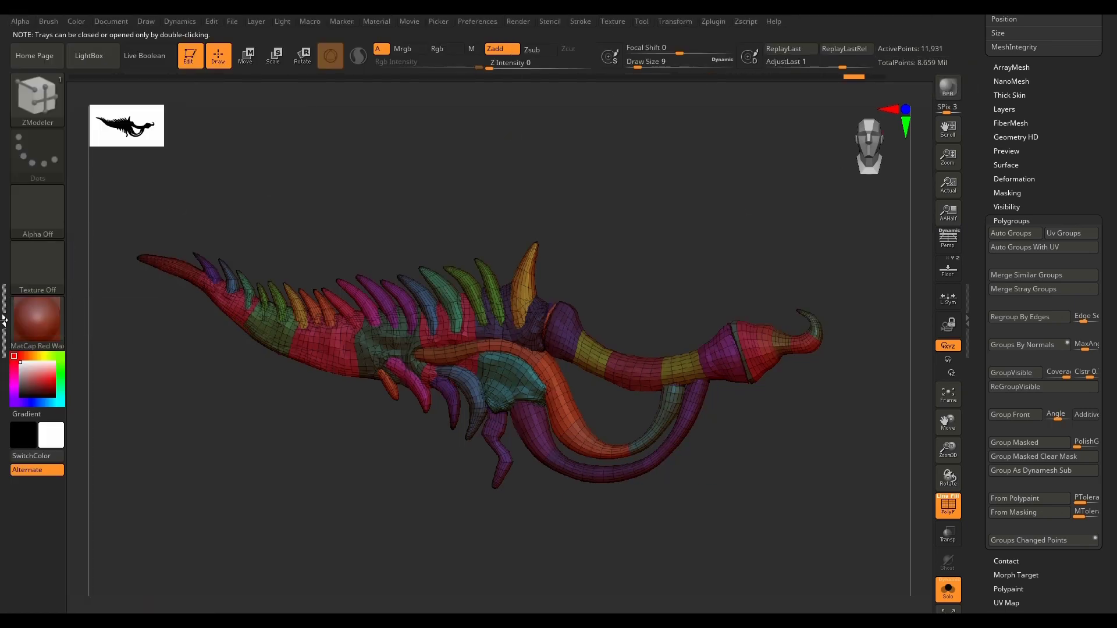
double_click(4, 319)
Step: Expand the Highpoly folder in the subtool list and unhide PM3D_Plane3D_2, PM3D_Plane3D_4, PM3D_Plane3D_3 and PM3D_Plane3D_18
drag(1109, 156, 1111, 343)
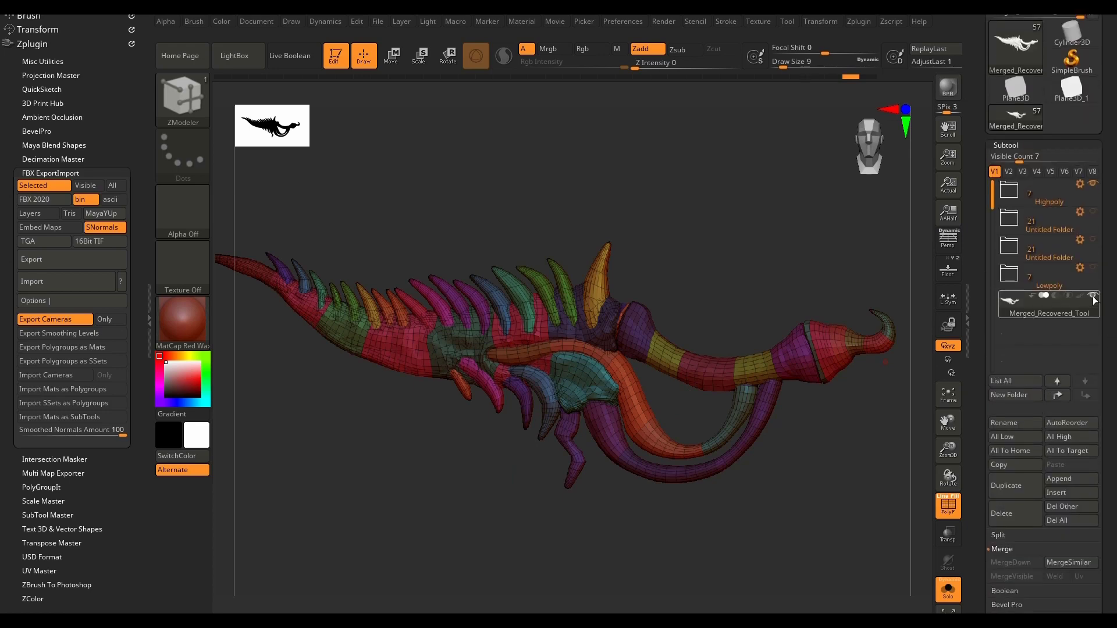
click(1010, 201)
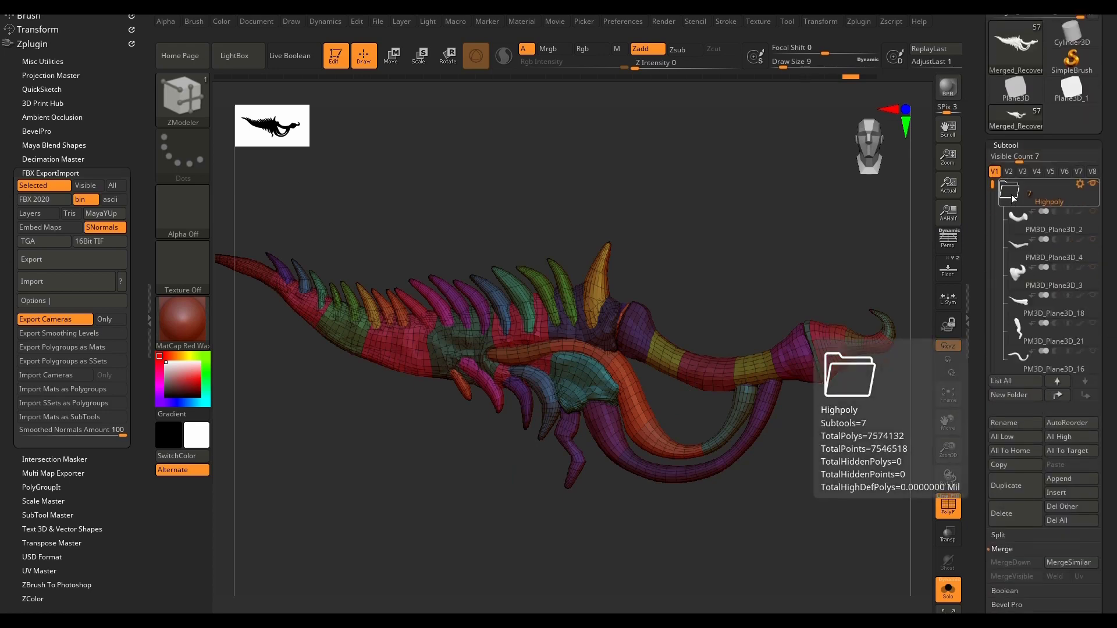
click(1094, 212)
click(1094, 240)
click(1094, 269)
click(1093, 295)
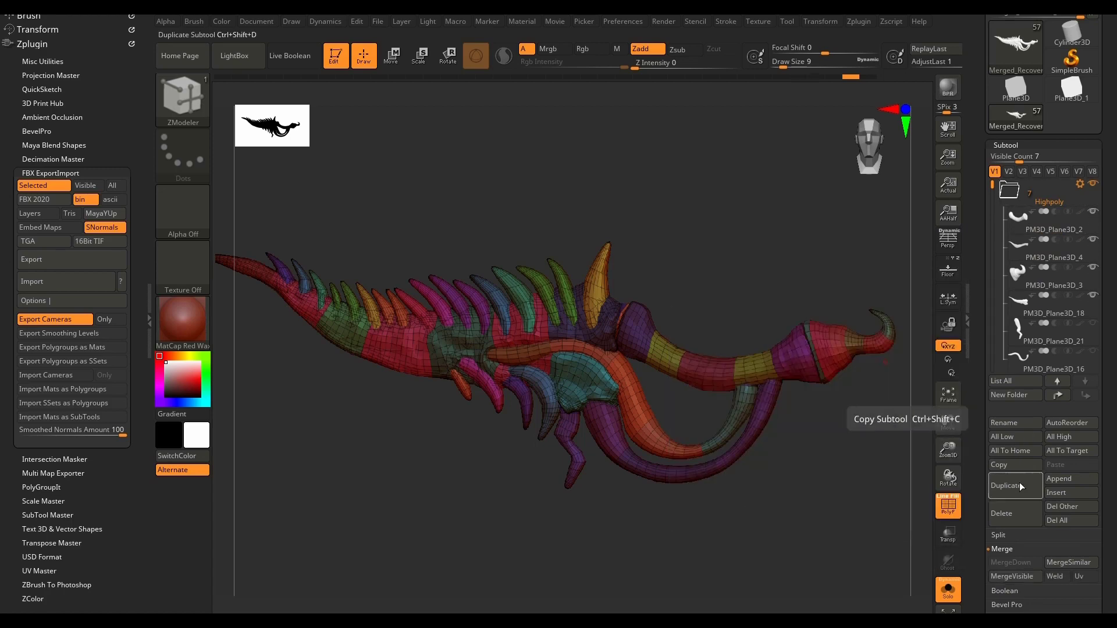
Step: Turn off Solo and unhide the remaining Highpoly subtools, collapsing the folder
click(948, 590)
click(1075, 259)
click(1086, 216)
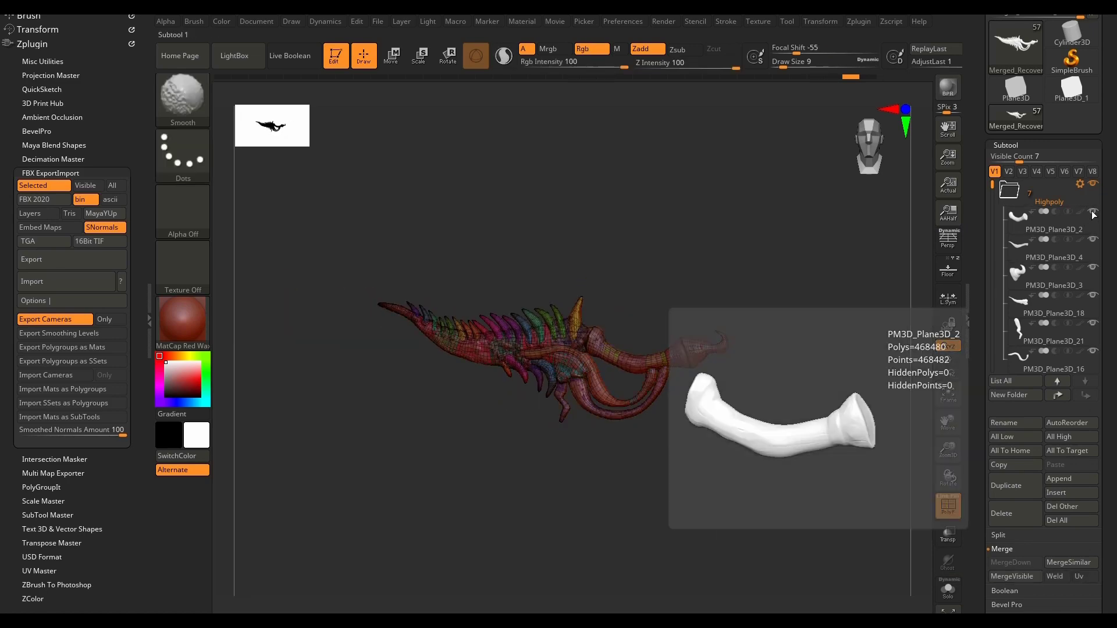
click(1009, 192)
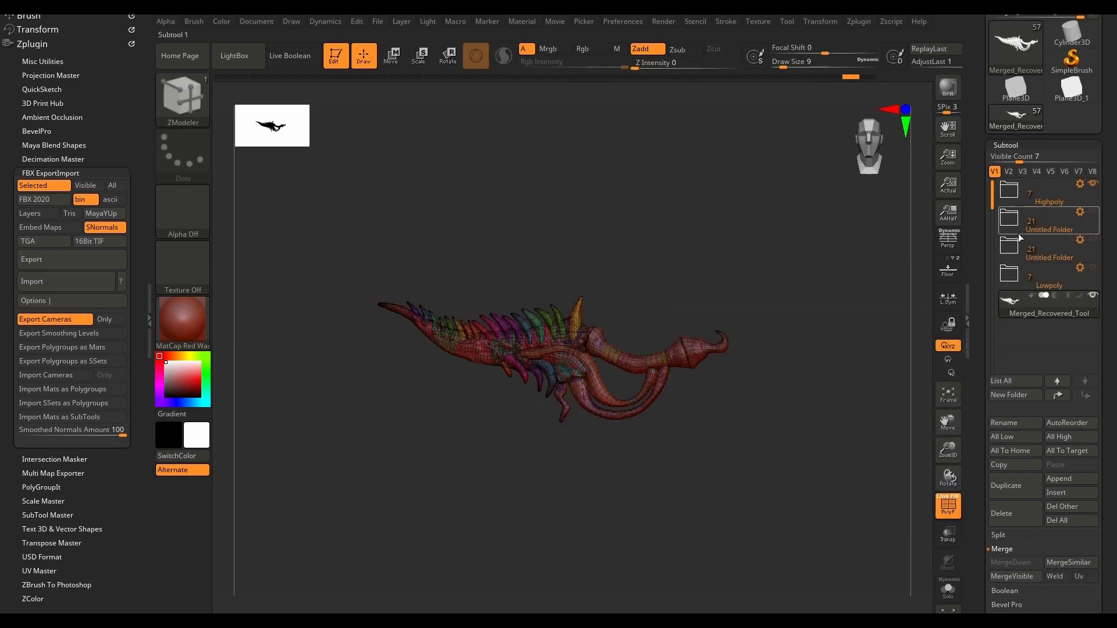
Step: Unhide the upper Untitled Folder, hide Merged_Recovered_Tool, and turn off the wireframe display to show the high-poly weapon
click(1093, 215)
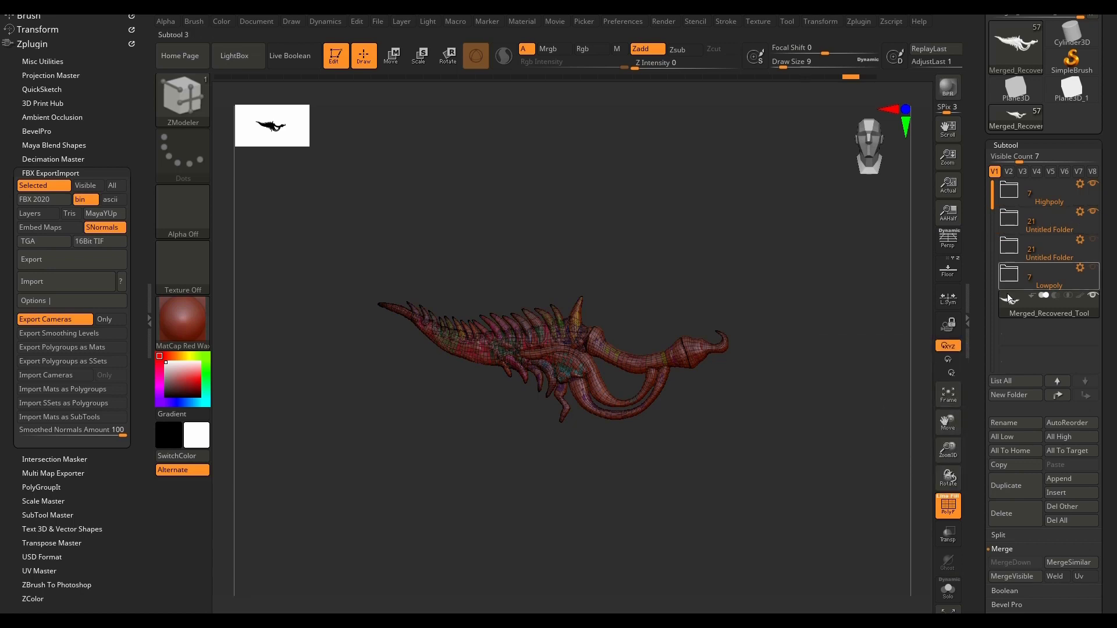
click(1092, 296)
click(1049, 206)
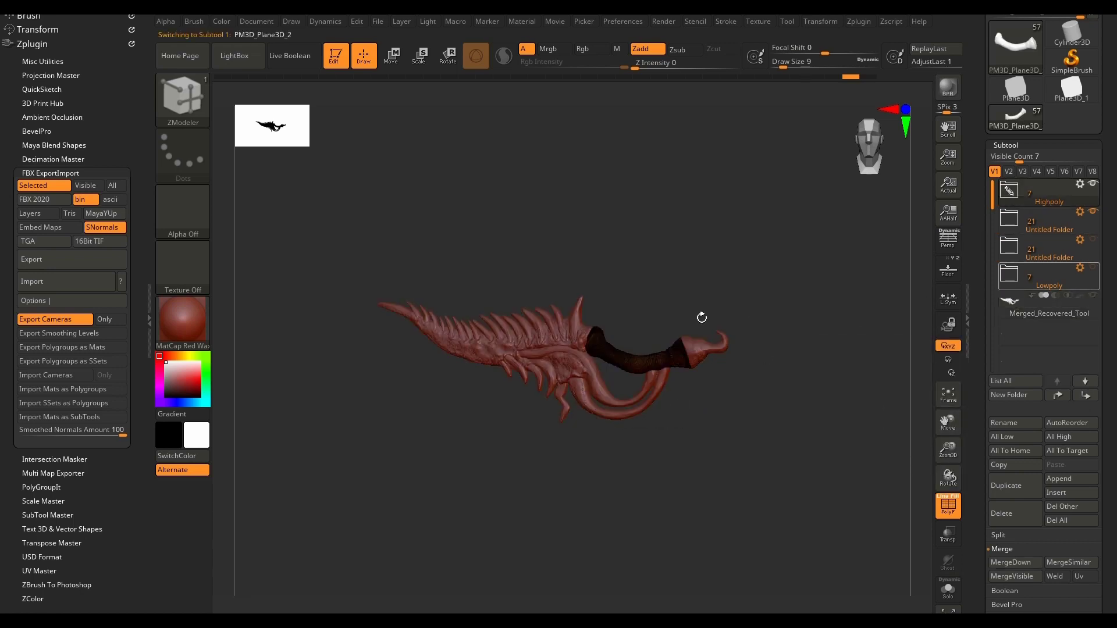
key(f)
mouse_move(671, 298)
mouse_down()
mouse_move(704, 312)
mouse_move(632, 291)
mouse_move(798, 276)
mouse_up()
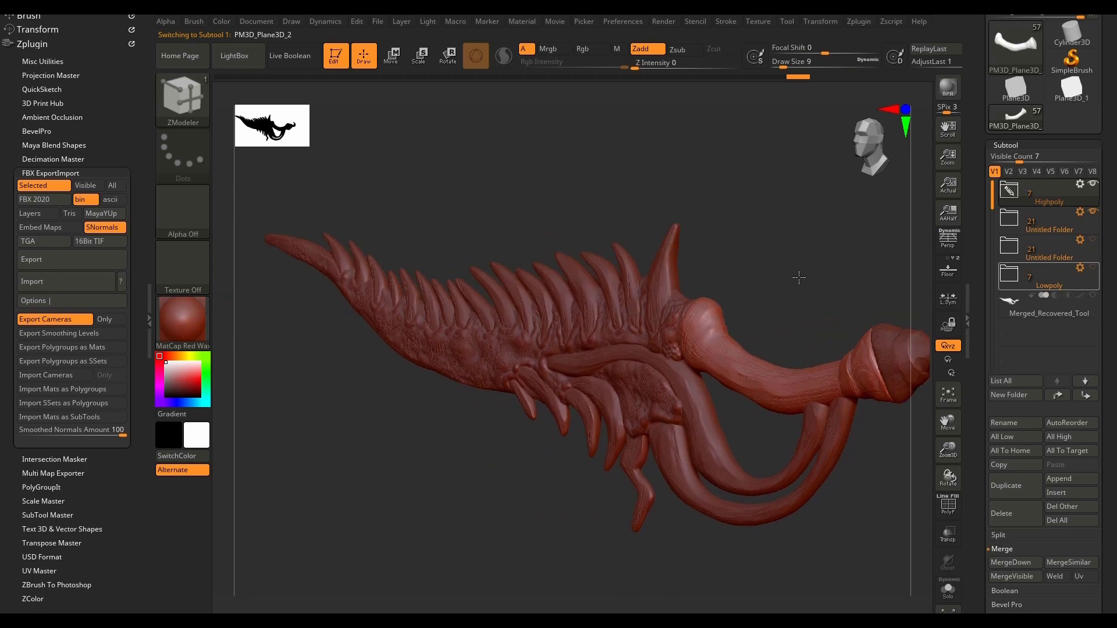
Step: Export the visible subtools as Highpoly.fbx and check for Dagger.fbx and Highpoly.fbx in the Project files folder
click(85, 186)
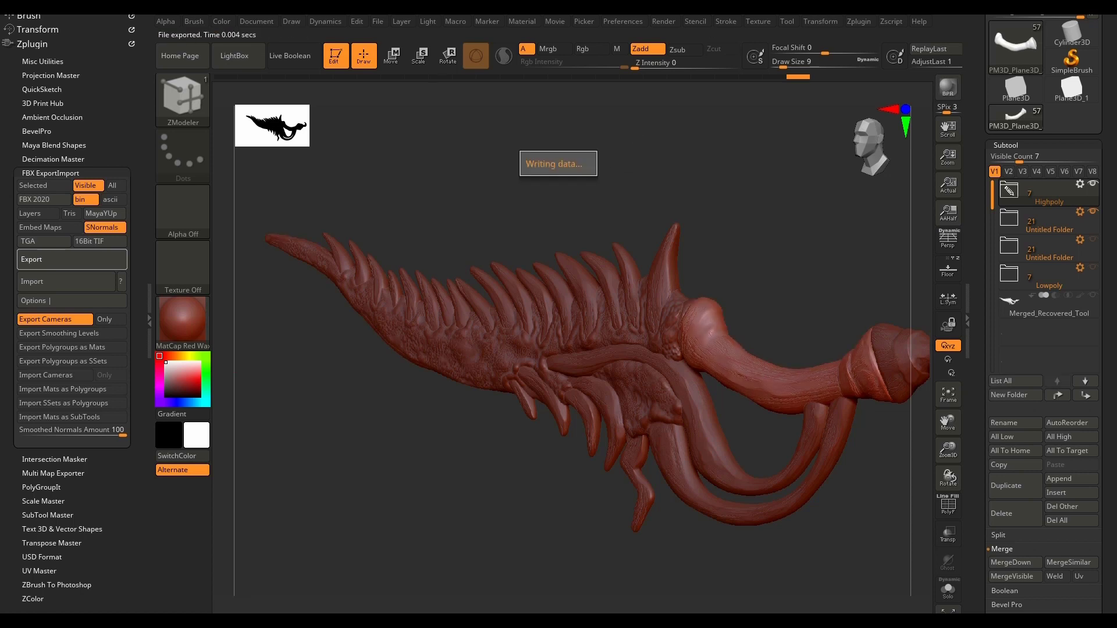
mouse_move(785, 252)
mouse_down()
mouse_move(745, 252)
mouse_move(760, 270)
mouse_move(712, 274)
mouse_move(738, 264)
mouse_up()
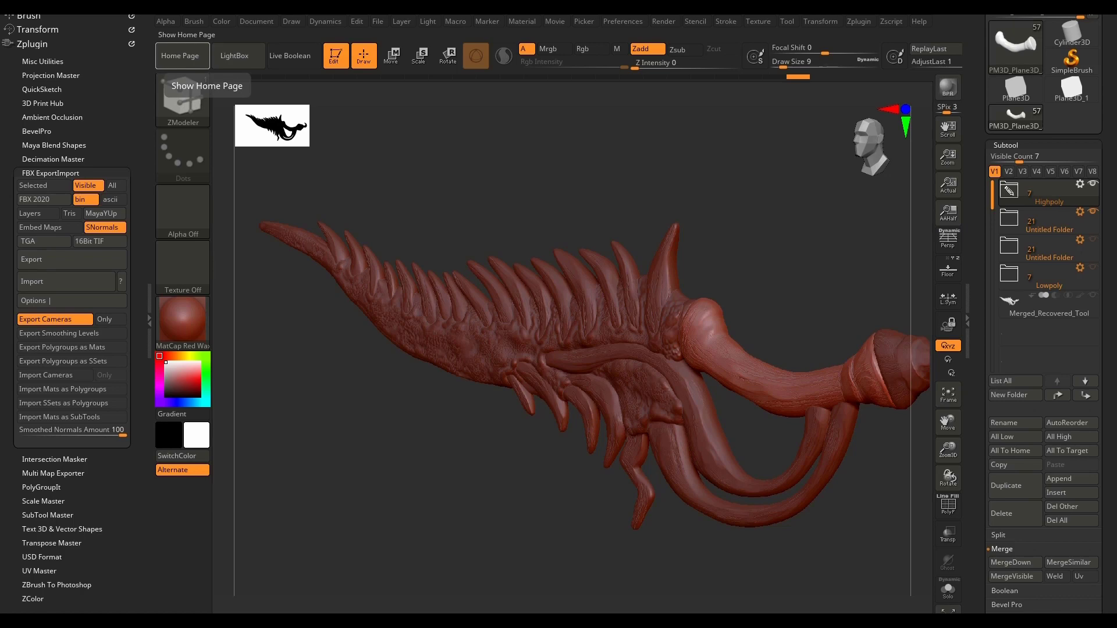
drag(753, 16, 509, 117)
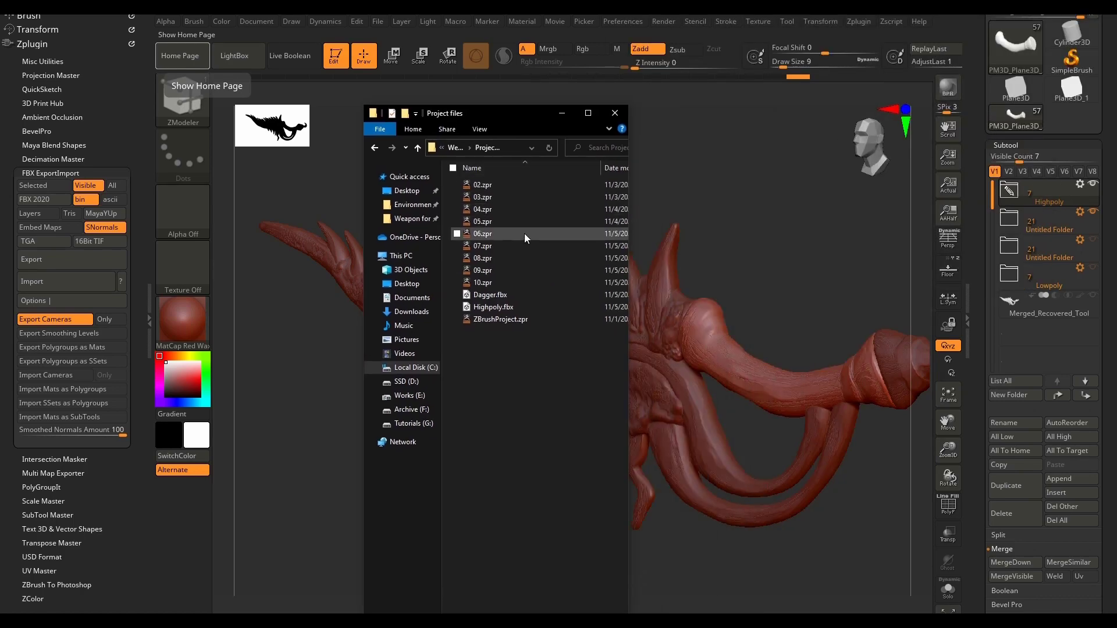
click(511, 295)
click(513, 309)
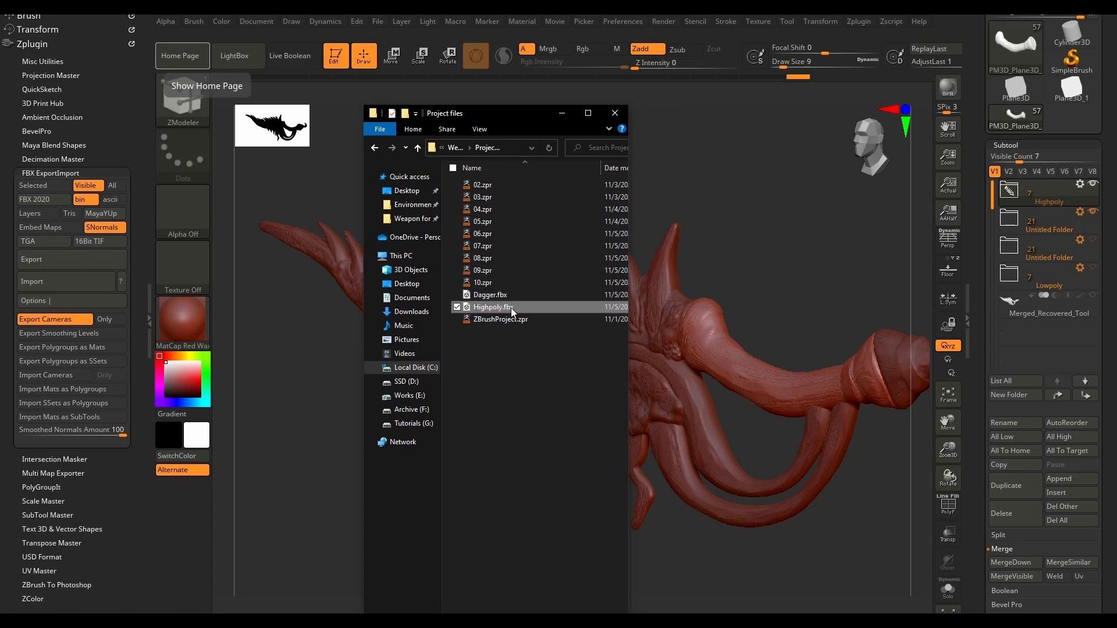
click(562, 115)
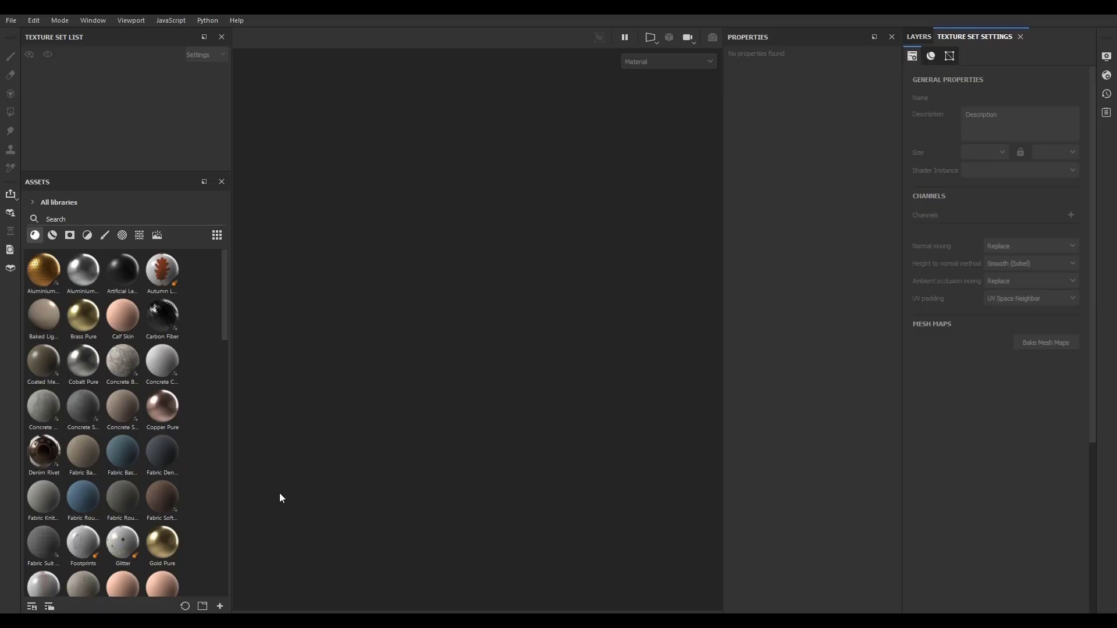
Step: Switch to Substance 3D Painter and start a new project, leaving the template unselected and the normal map format at OpenGL
click(11, 20)
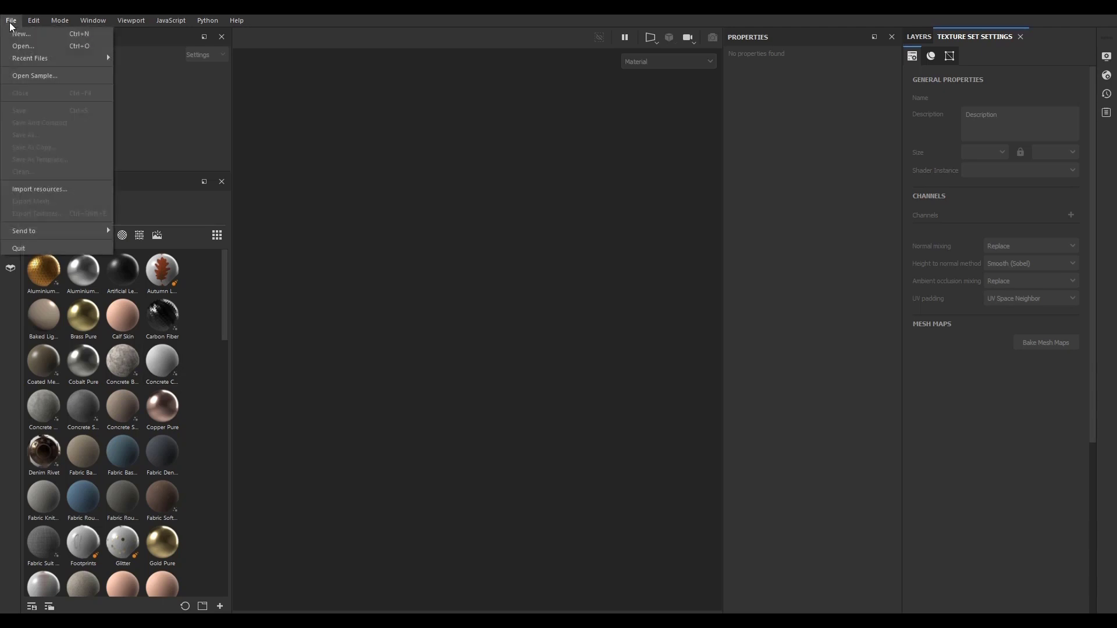
click(11, 21)
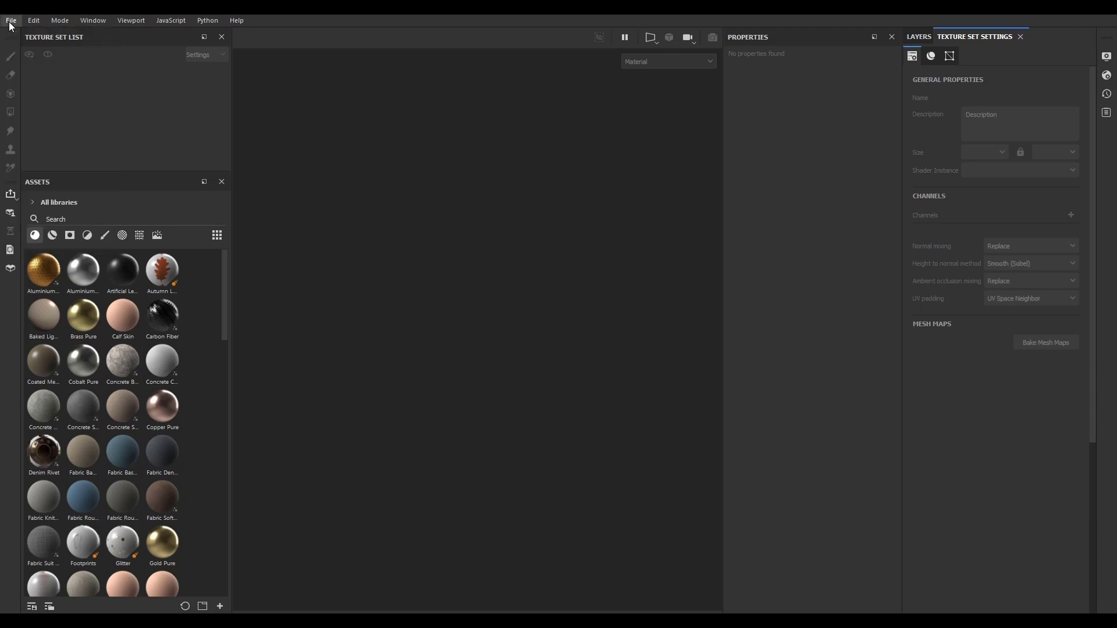
click(11, 20)
click(18, 35)
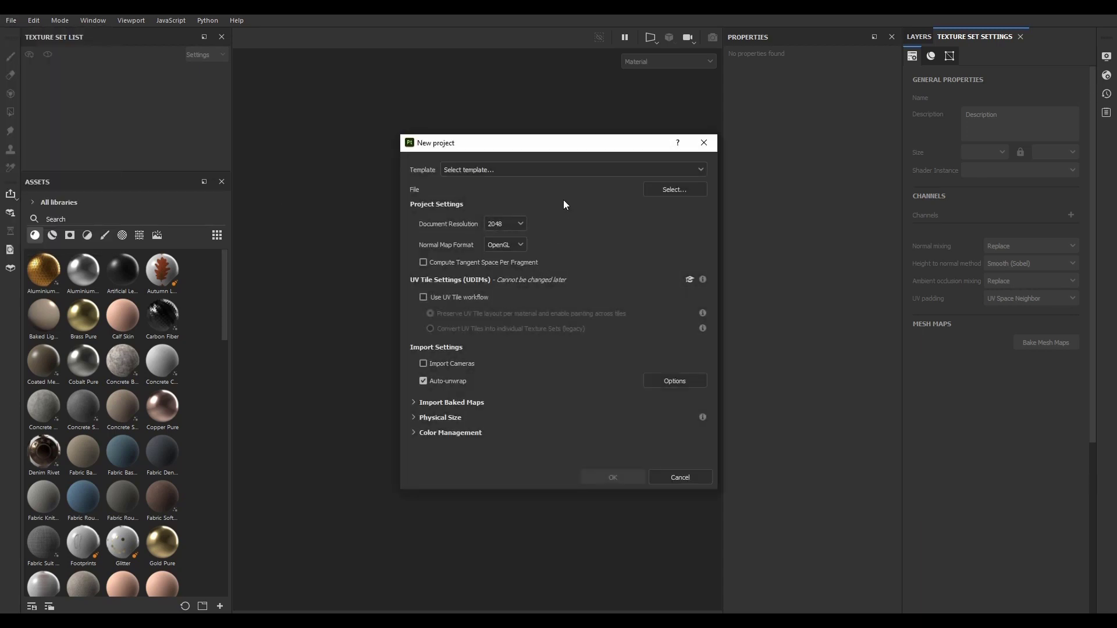
drag(574, 143, 479, 132)
click(455, 155)
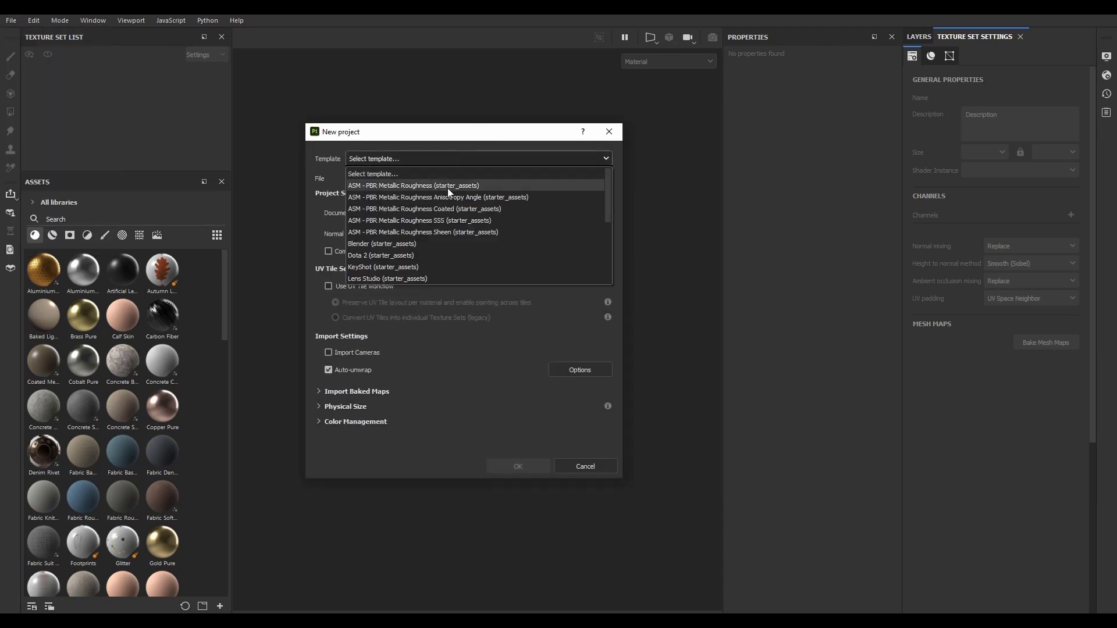
click(410, 172)
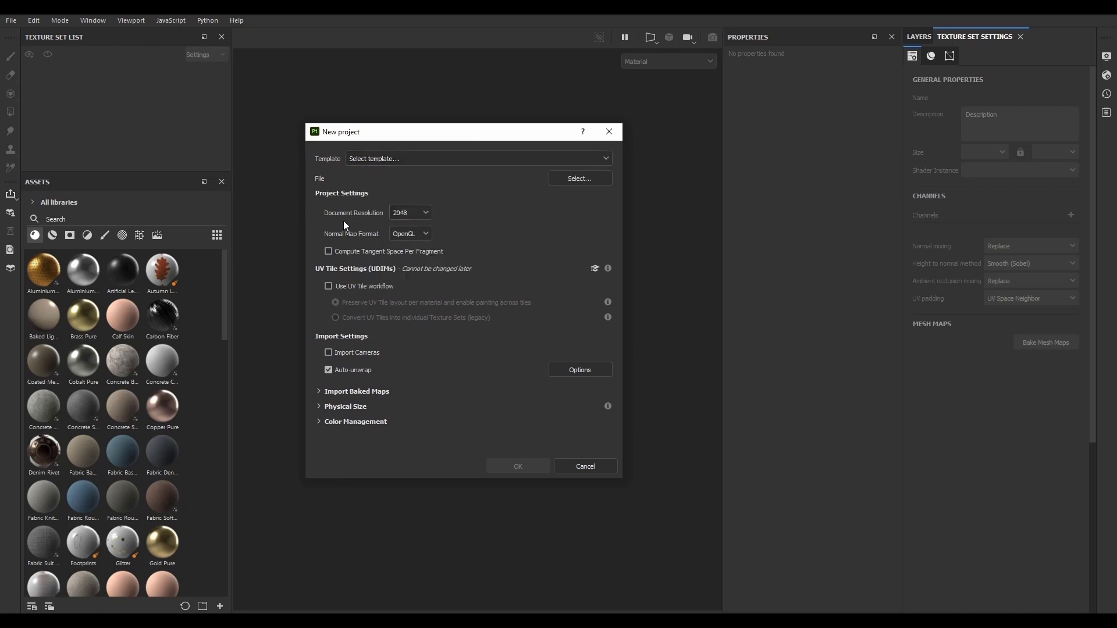
click(412, 235)
click(412, 235)
click(570, 374)
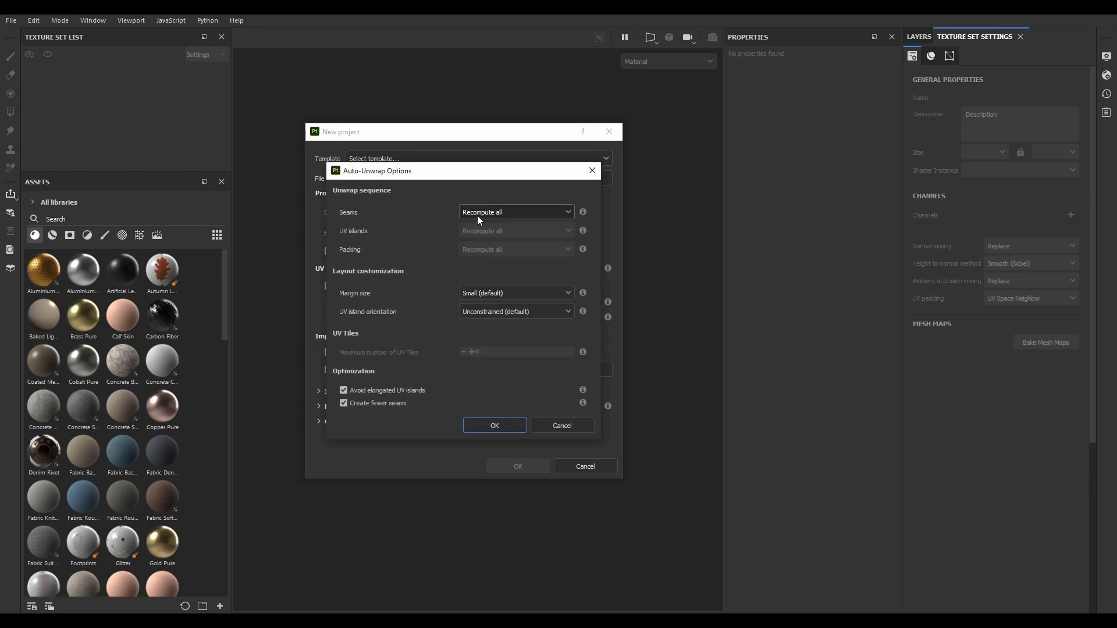
drag(459, 174, 430, 135)
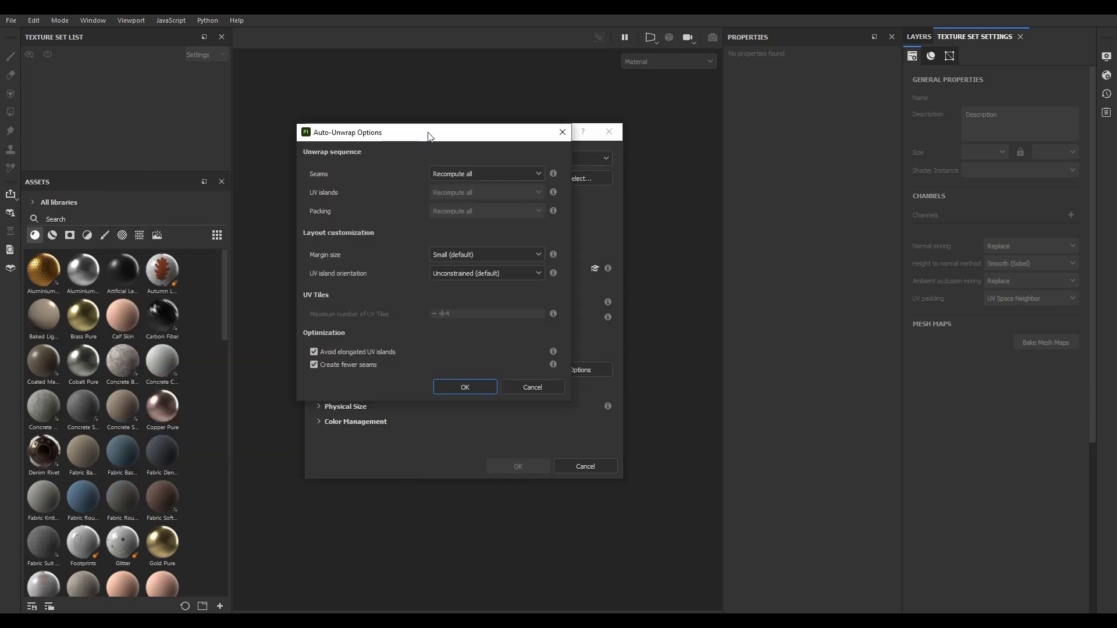
click(447, 174)
click(445, 194)
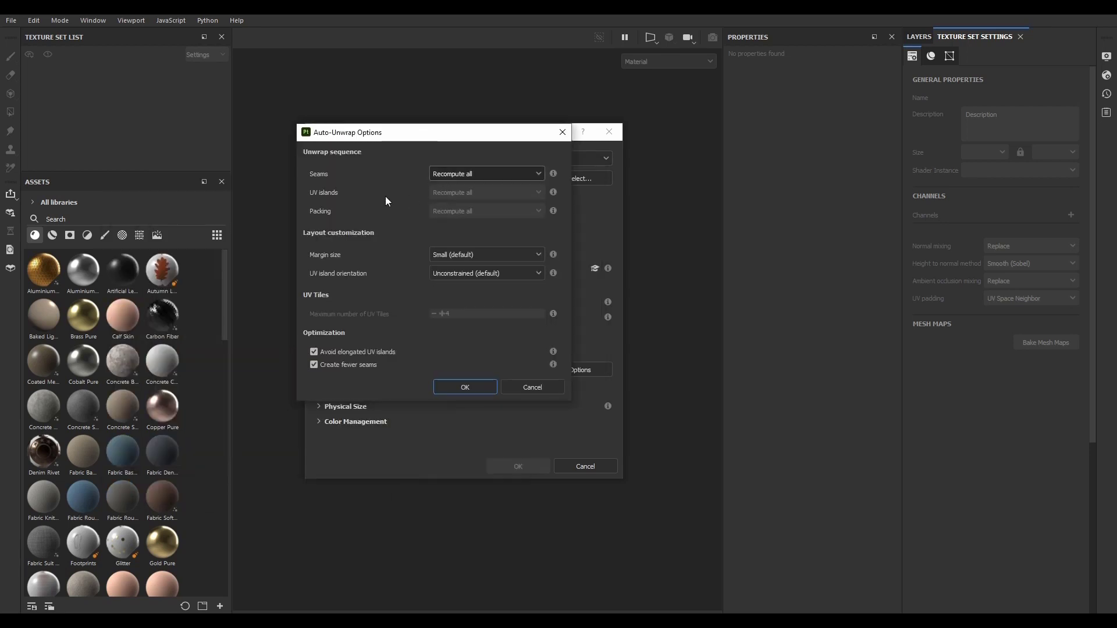
click(466, 253)
click(352, 258)
click(455, 254)
click(455, 254)
click(455, 274)
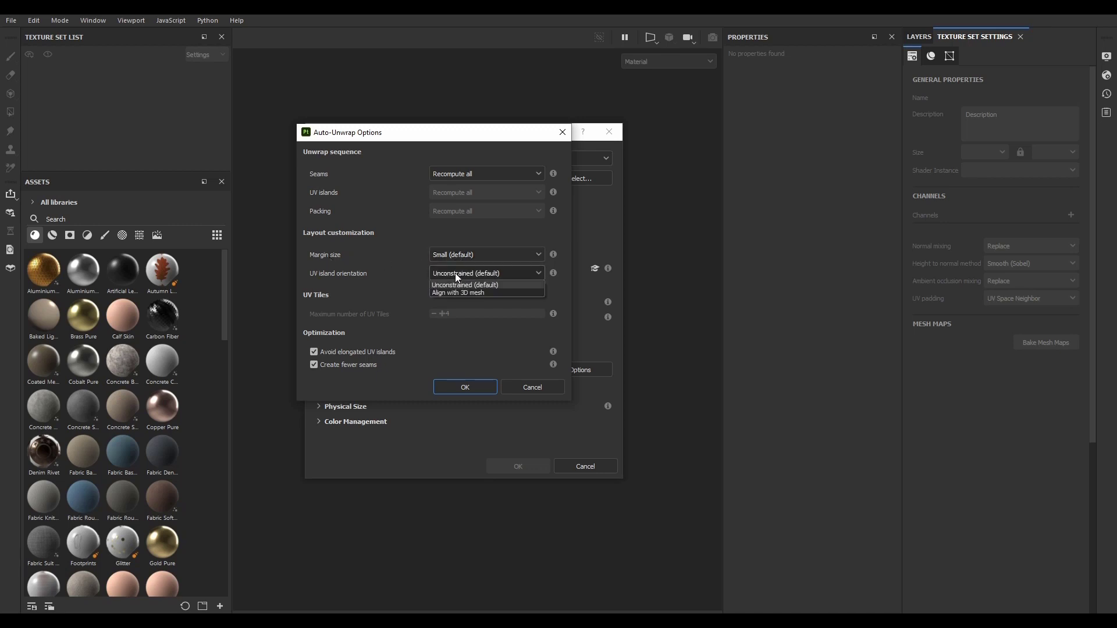
click(462, 291)
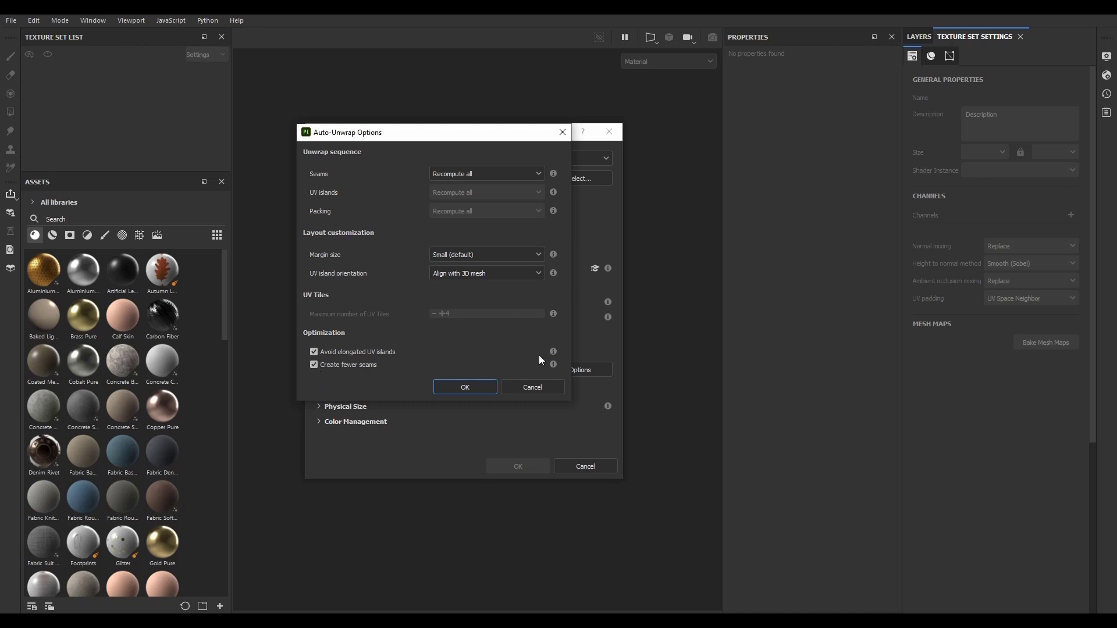
click(521, 386)
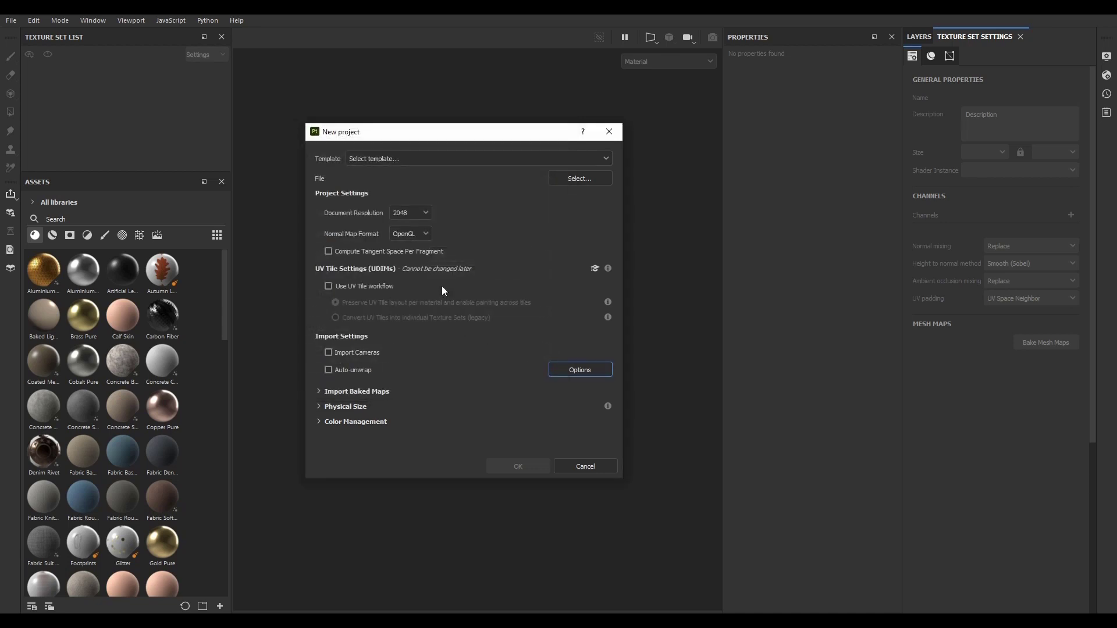
Step: Create the project from Dagger.fbx in Weapon for Games > Project files, with auto-unwrap disabled and 2048 document resolution
click(600, 181)
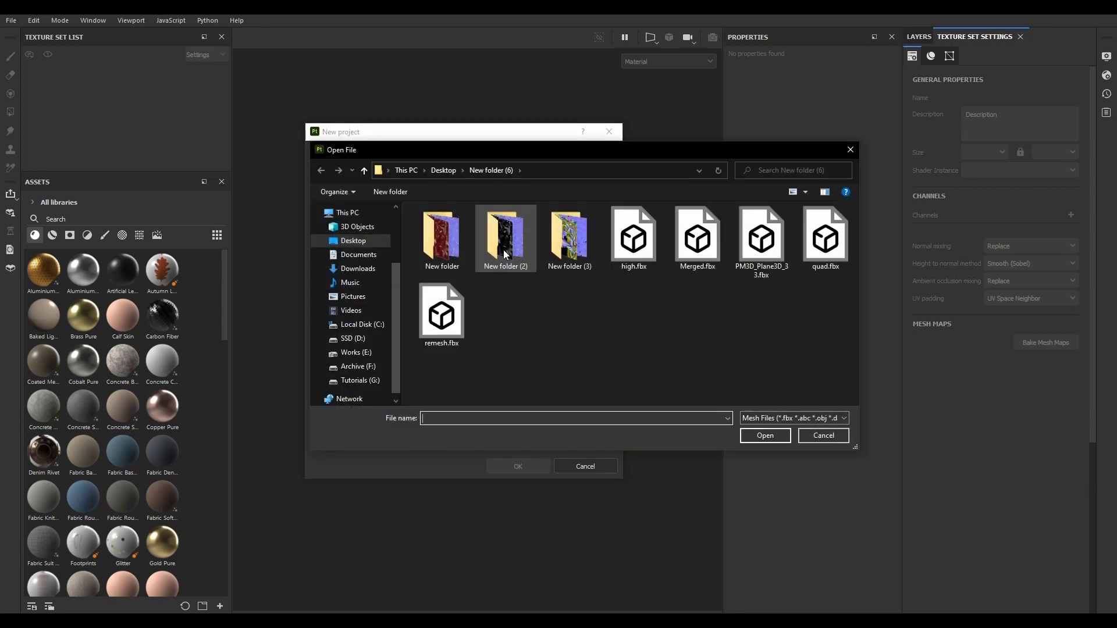
click(356, 226)
scroll(361, 252, up, 2)
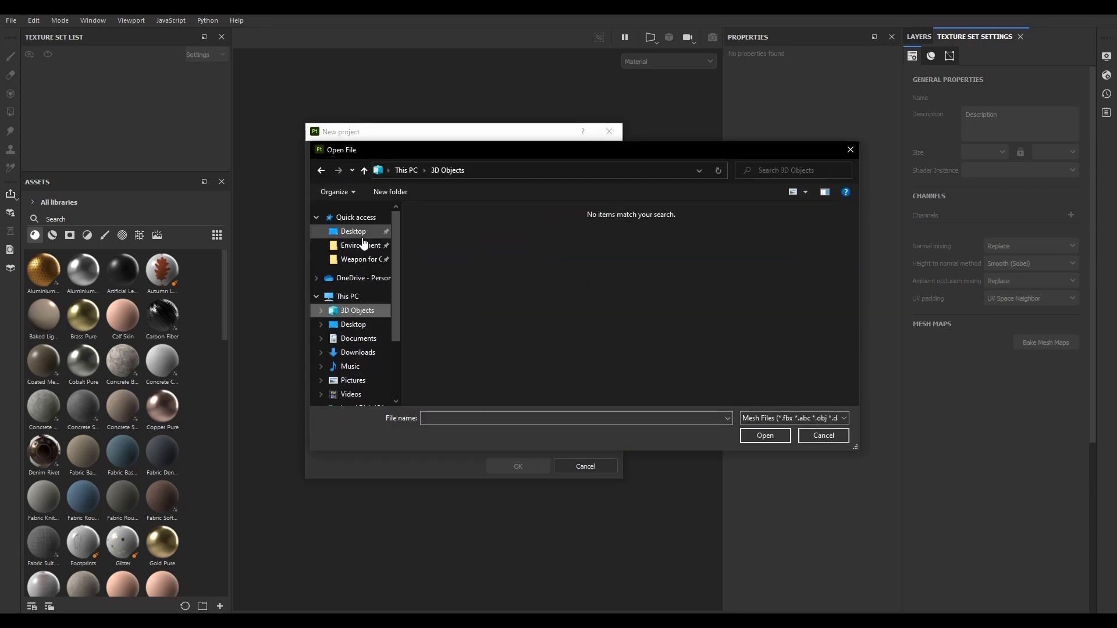
click(361, 262)
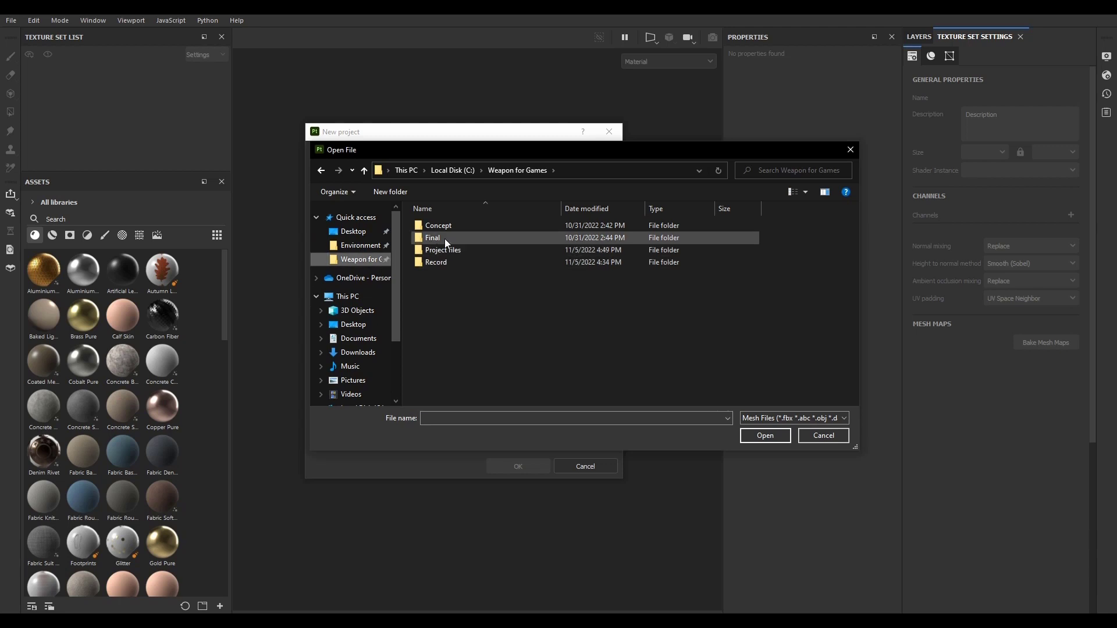
double_click(446, 249)
click(440, 225)
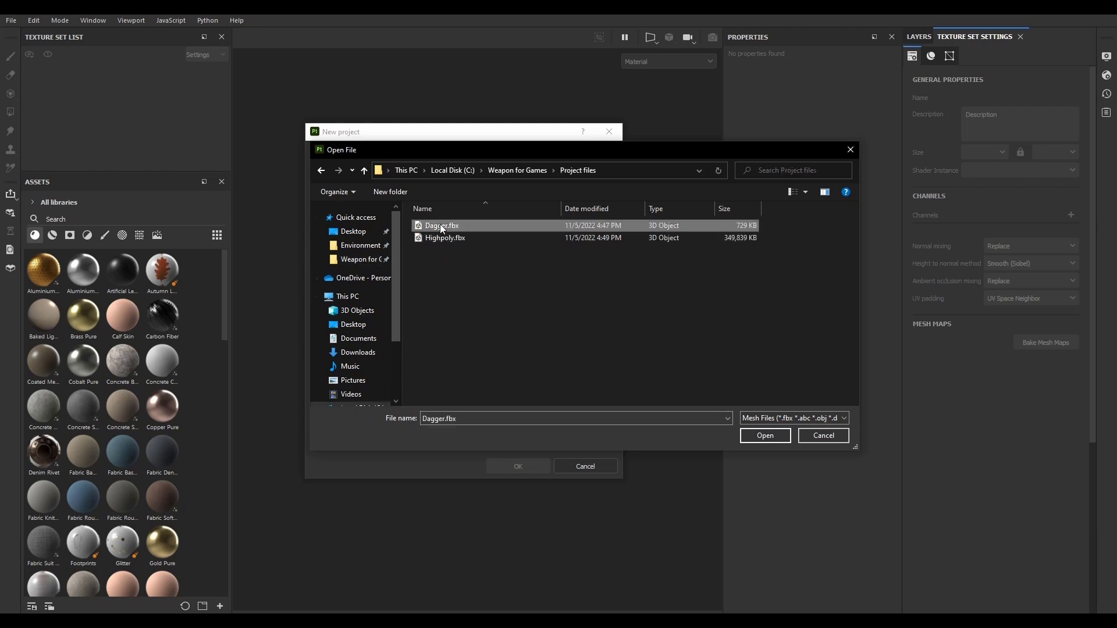
click(747, 435)
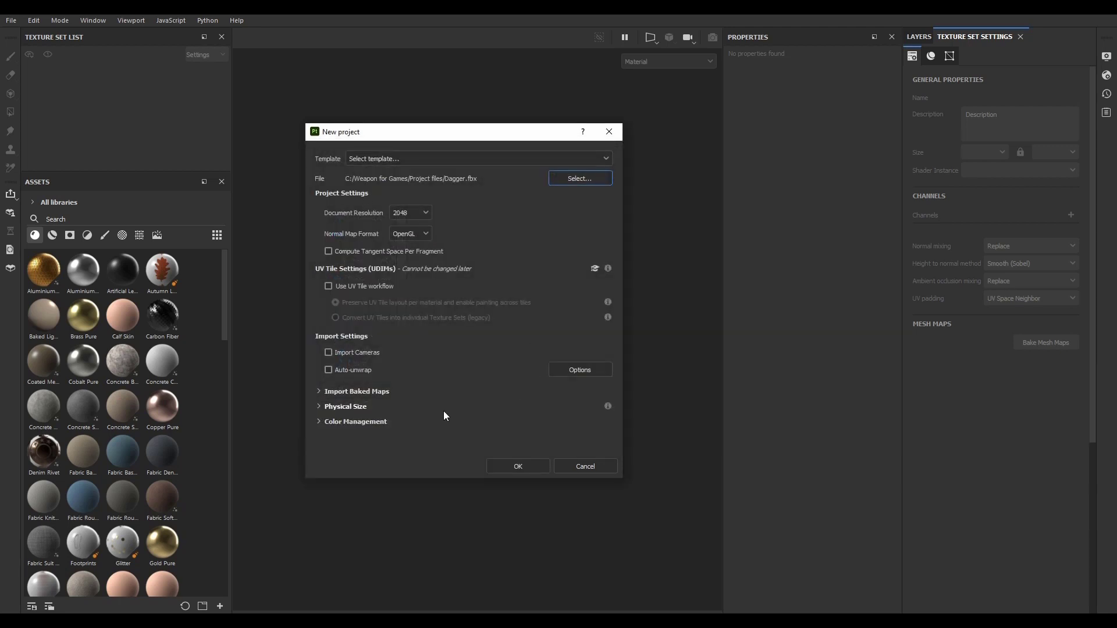
click(513, 465)
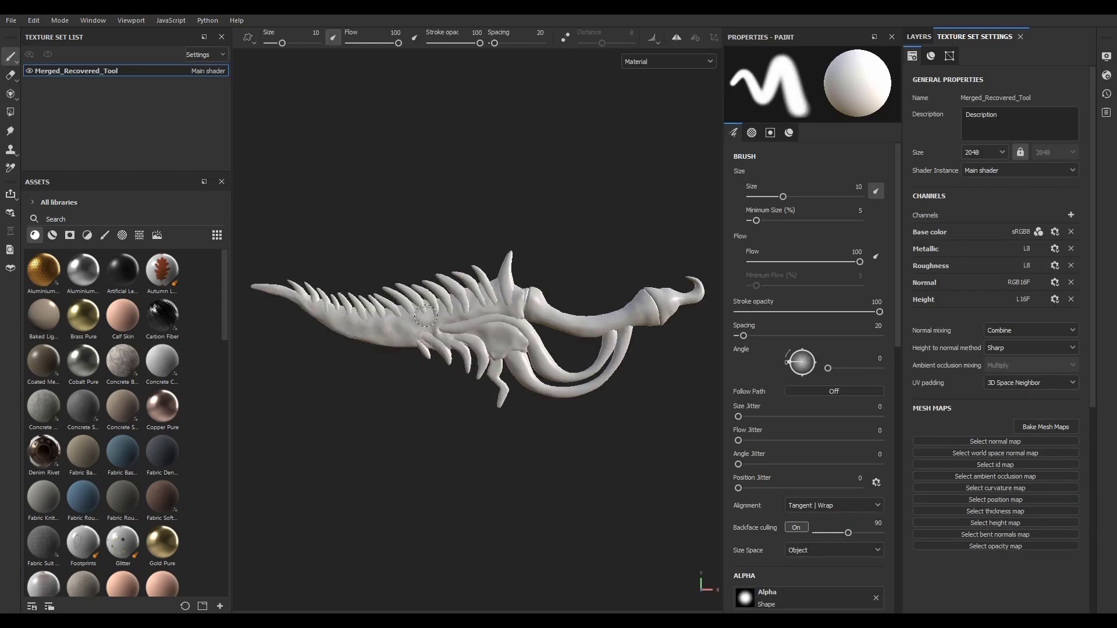
Step: Reset the interface layout and dock the Texture Set List above Assets, reducing its height
click(88, 22)
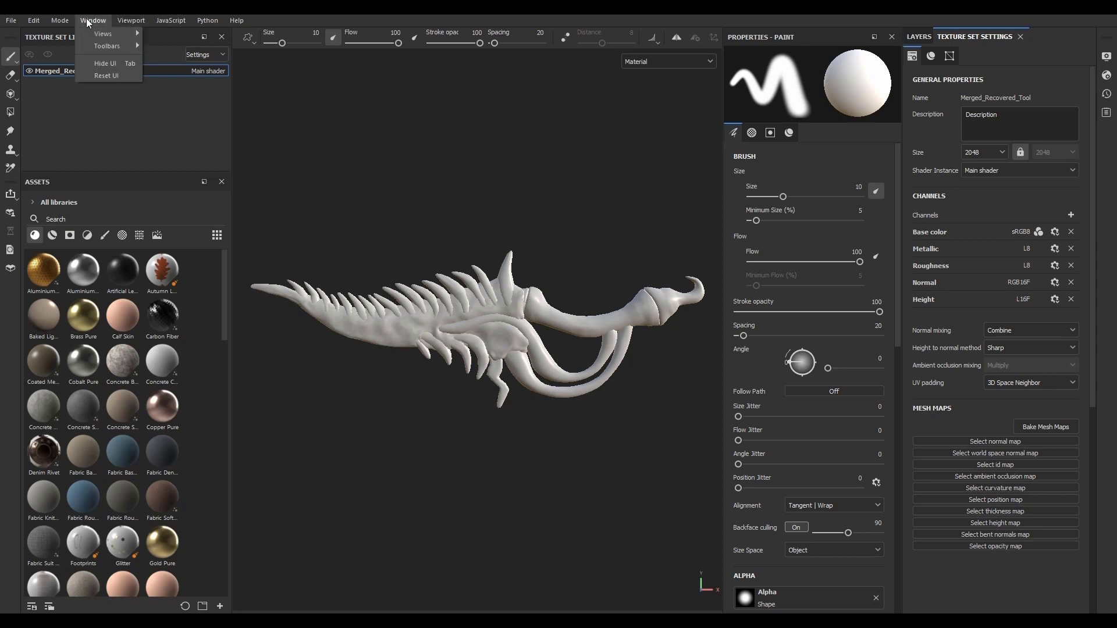
click(107, 76)
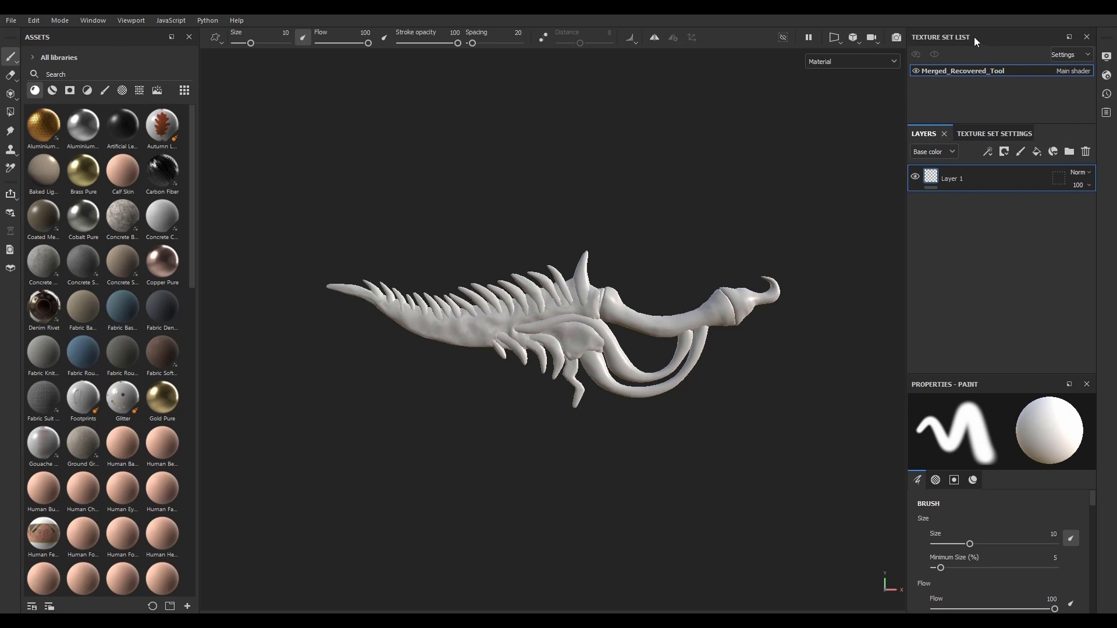
mouse_move(975, 37)
mouse_down()
mouse_move(776, 111)
mouse_move(589, 123)
mouse_move(137, 68)
mouse_move(116, 41)
mouse_up()
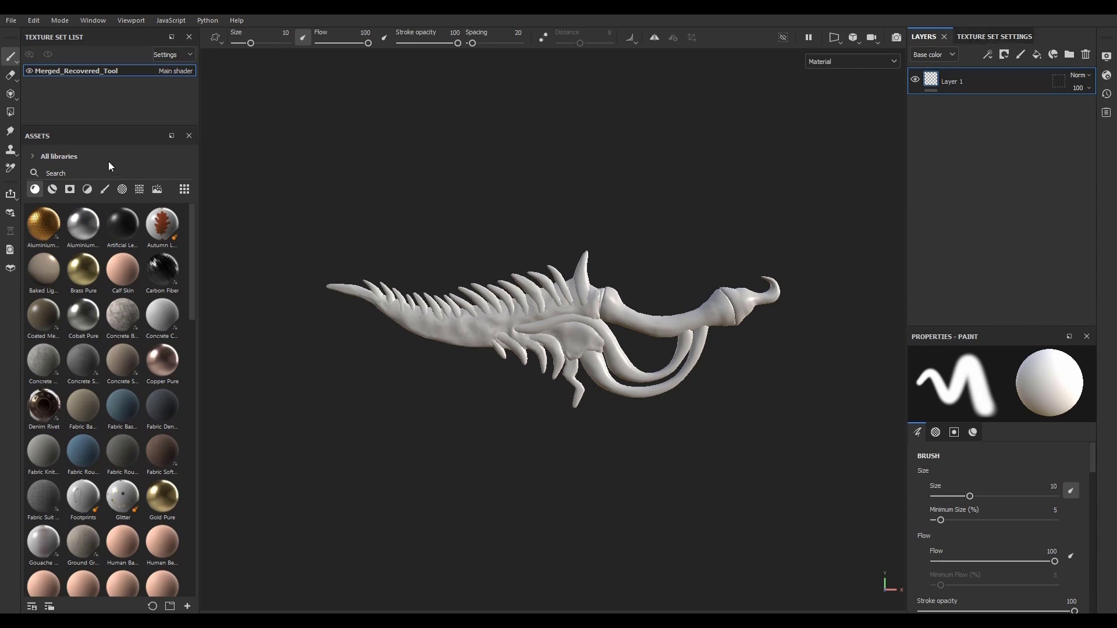
drag(107, 126, 107, 105)
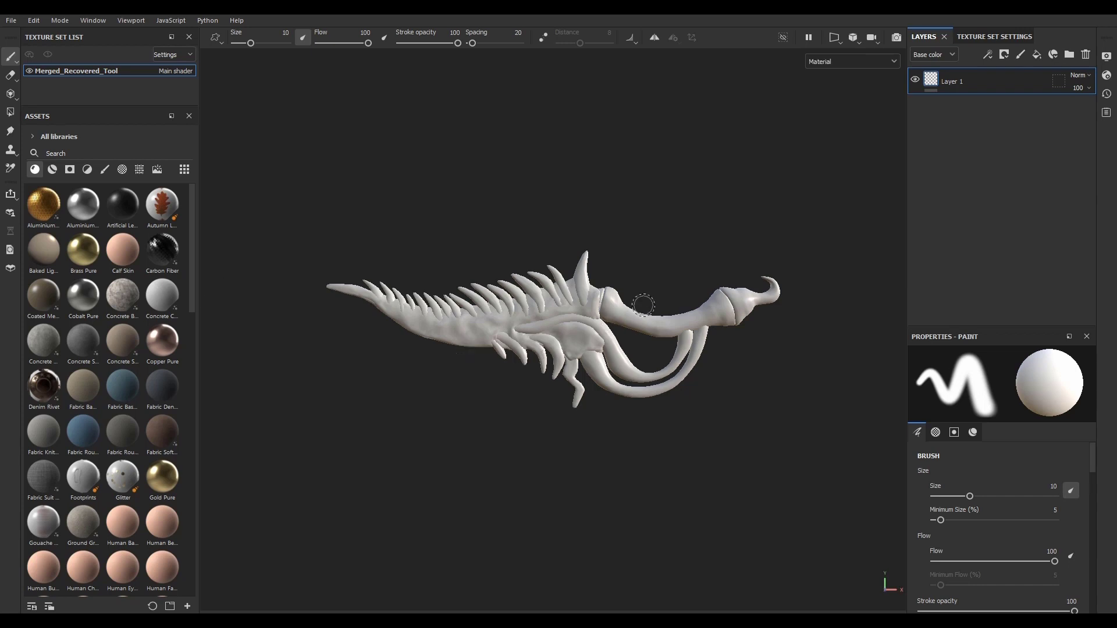
Step: Rename the Merged_Recovered_Tool texture set as Dagger
double_click(106, 73)
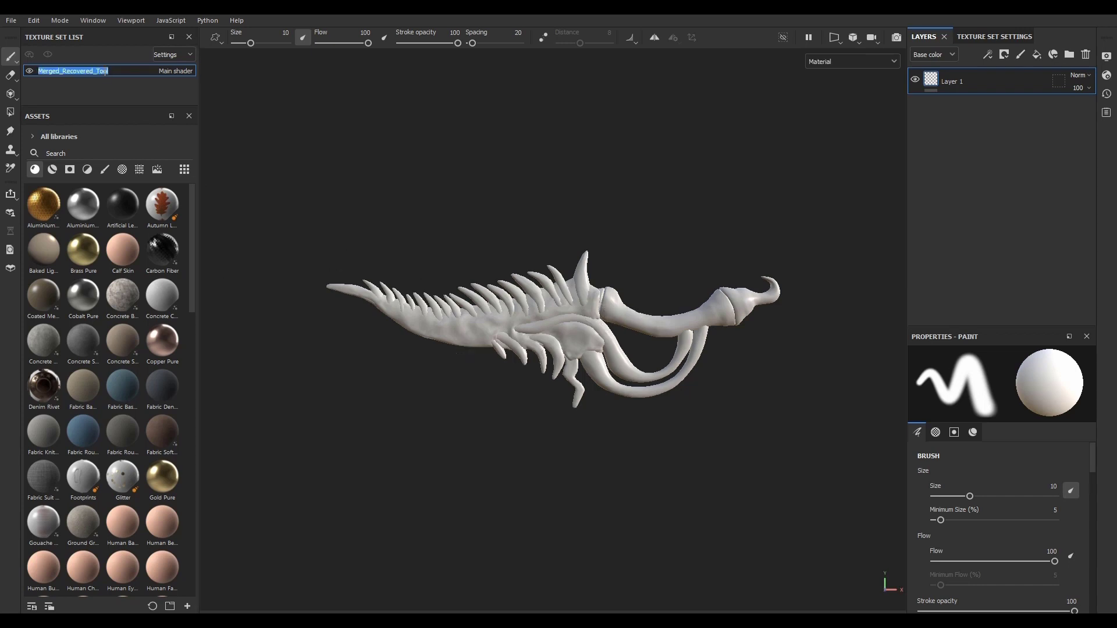
text(Dagger)
key(Return)
Step: Dock the paint Properties in a full-height column between the viewport and Layers, and adjust both column widths
mouse_move(1019, 335)
mouse_down()
mouse_move(665, 310)
mouse_move(910, 243)
mouse_up()
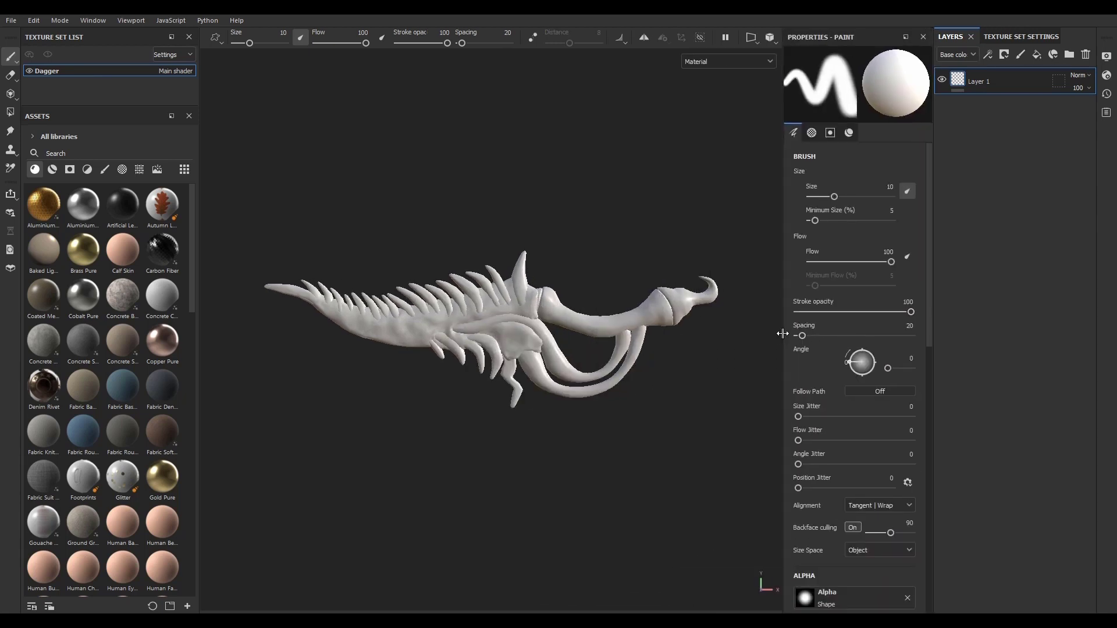
drag(772, 335, 737, 334)
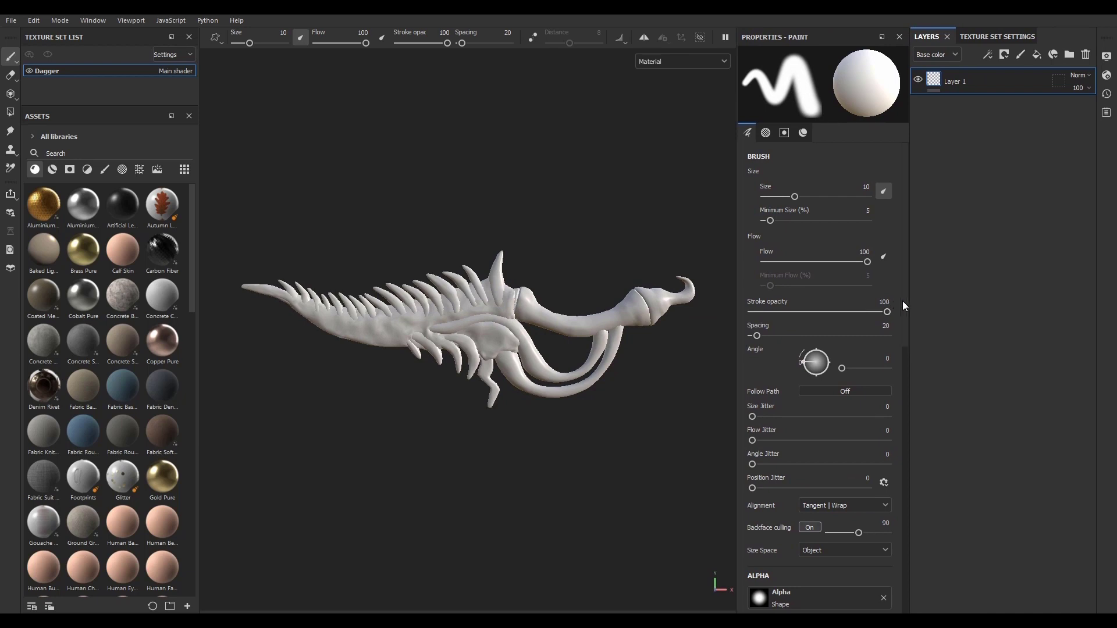
drag(909, 304, 926, 303)
Step: Group Texture Set Settings with Assets below the Texture Set List and review its channels and mesh maps
drag(997, 36, 93, 243)
drag(120, 113, 70, 114)
click(102, 117)
scroll(69, 425, down, 2)
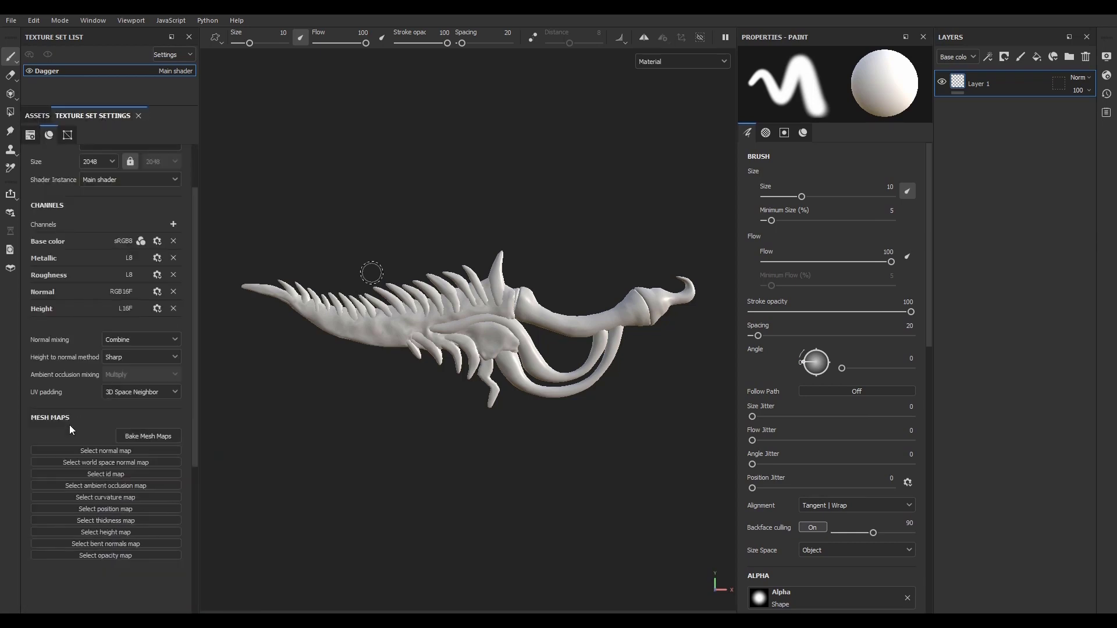
scroll(69, 424, up, 2)
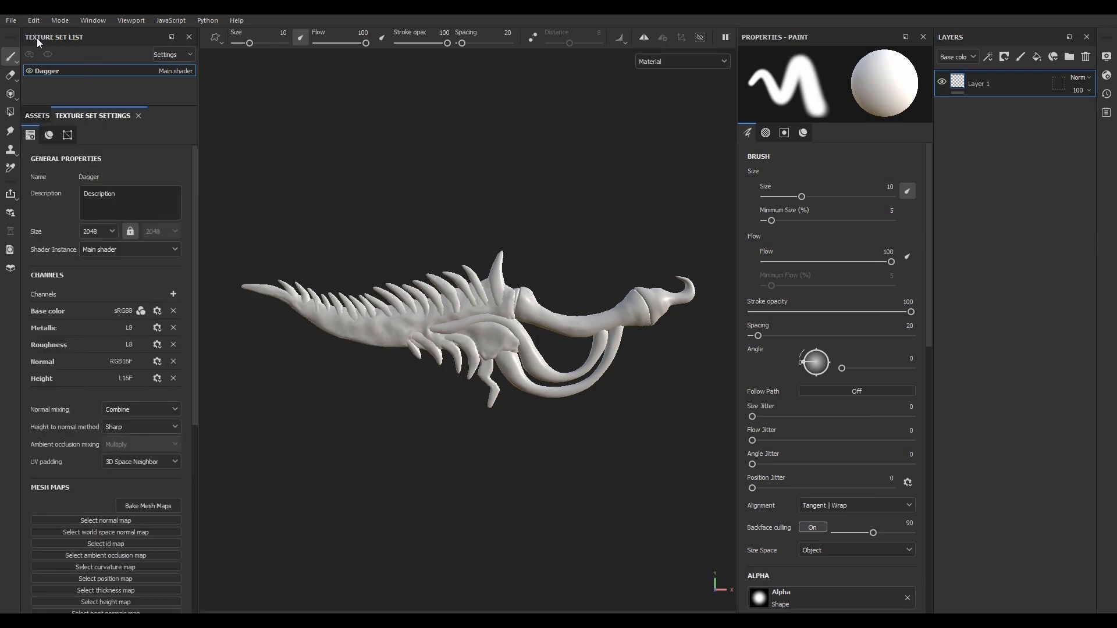
Step: Save the project as Dagger in the Project files folder of Weapon for Games
click(15, 21)
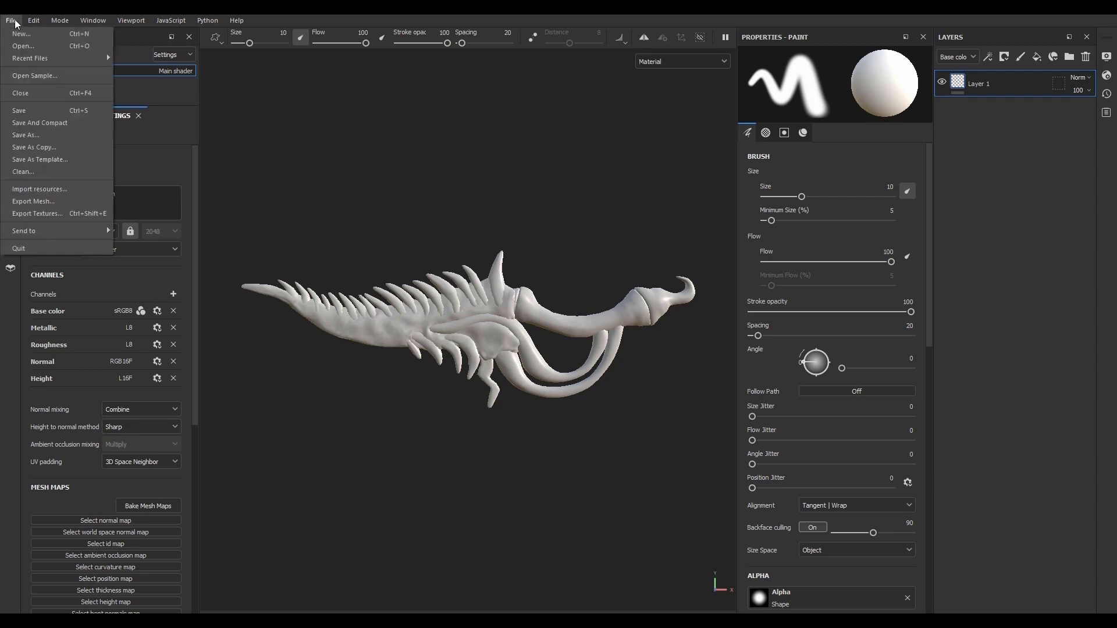
key(Escape)
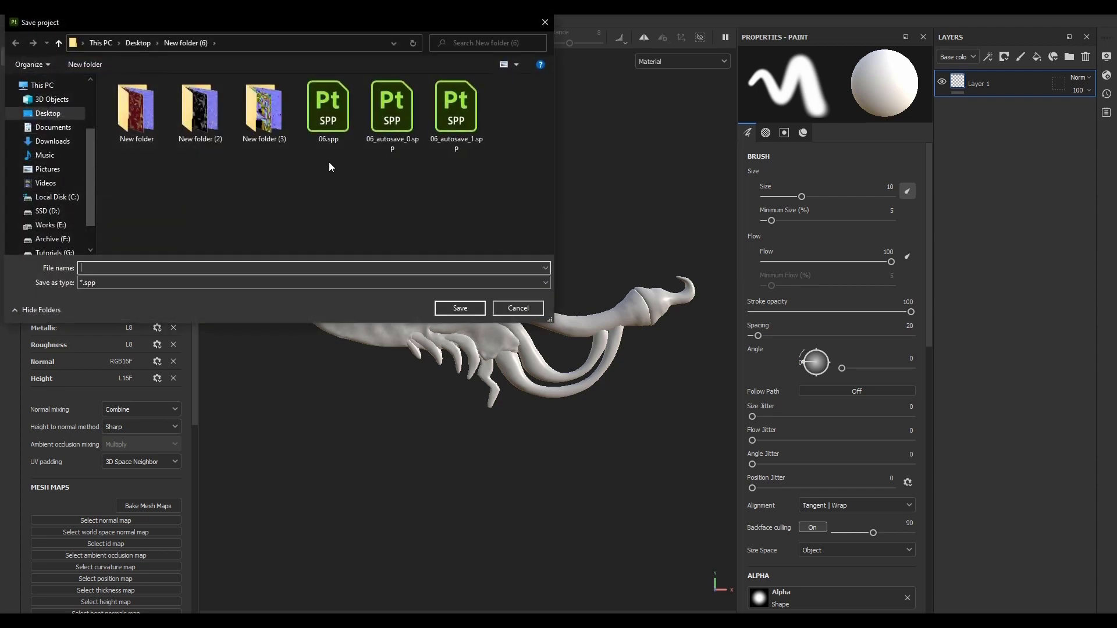
click(45, 86)
scroll(50, 128, up, 2)
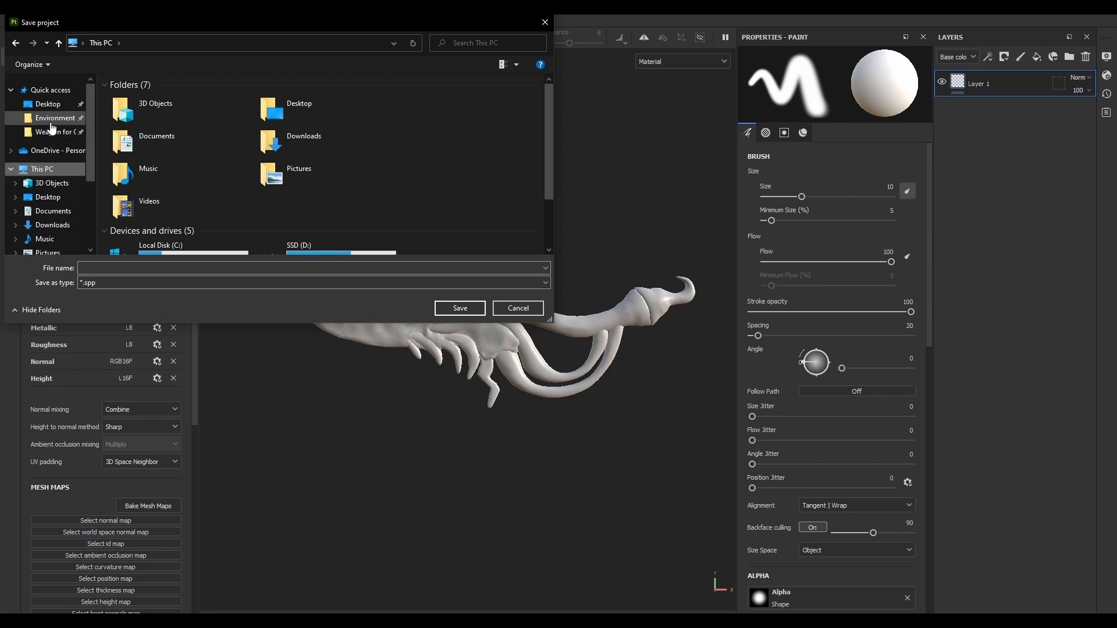
click(51, 120)
click(52, 132)
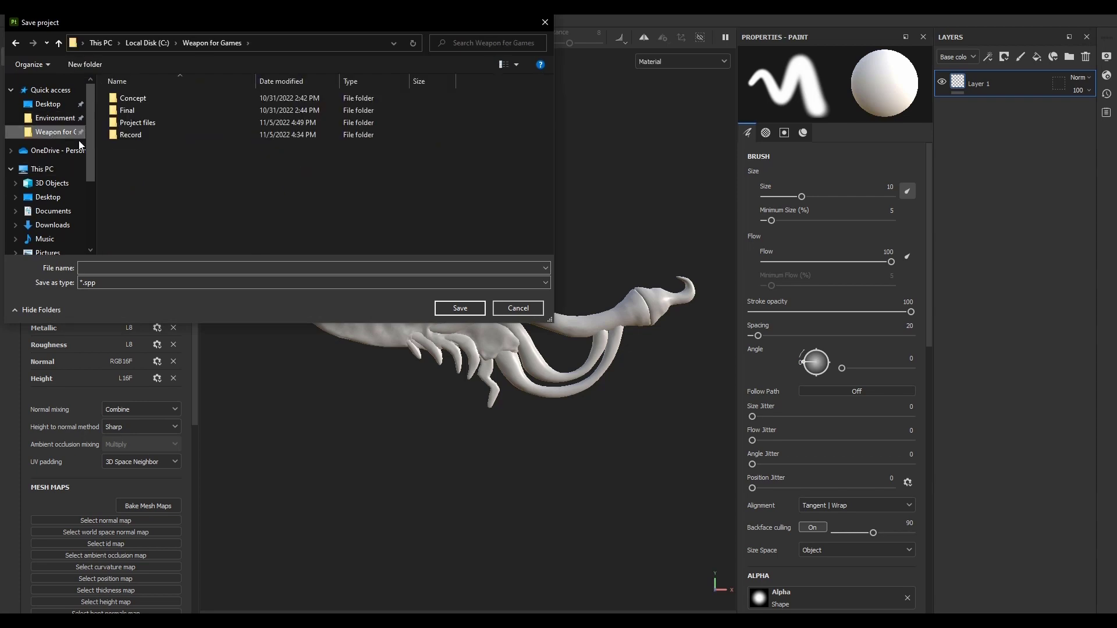
double_click(148, 123)
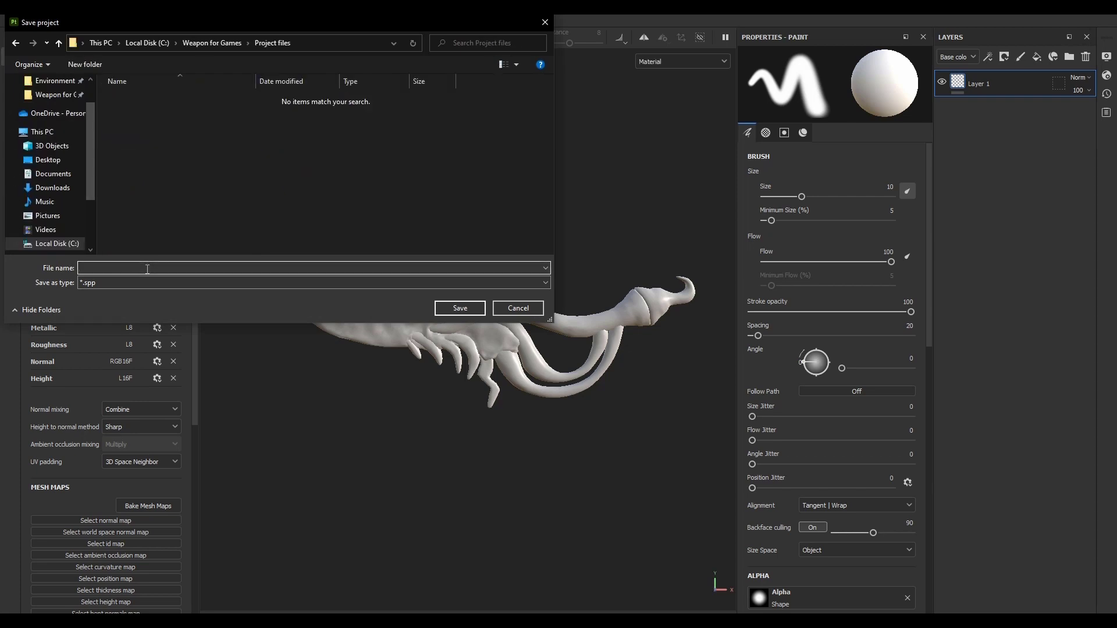
text(Dagger)
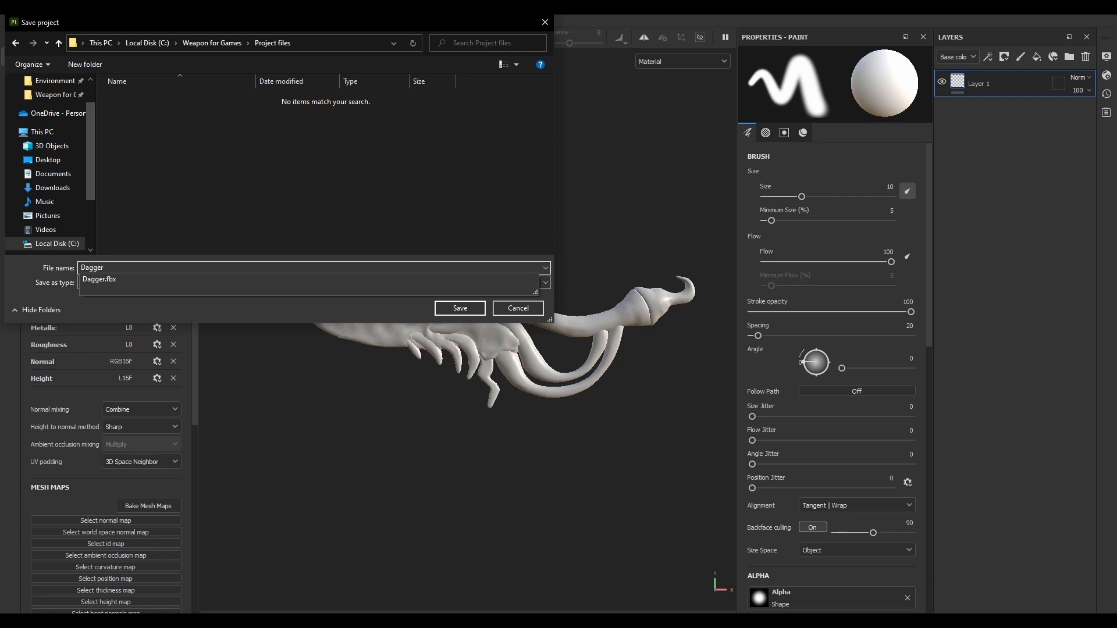
key(Return)
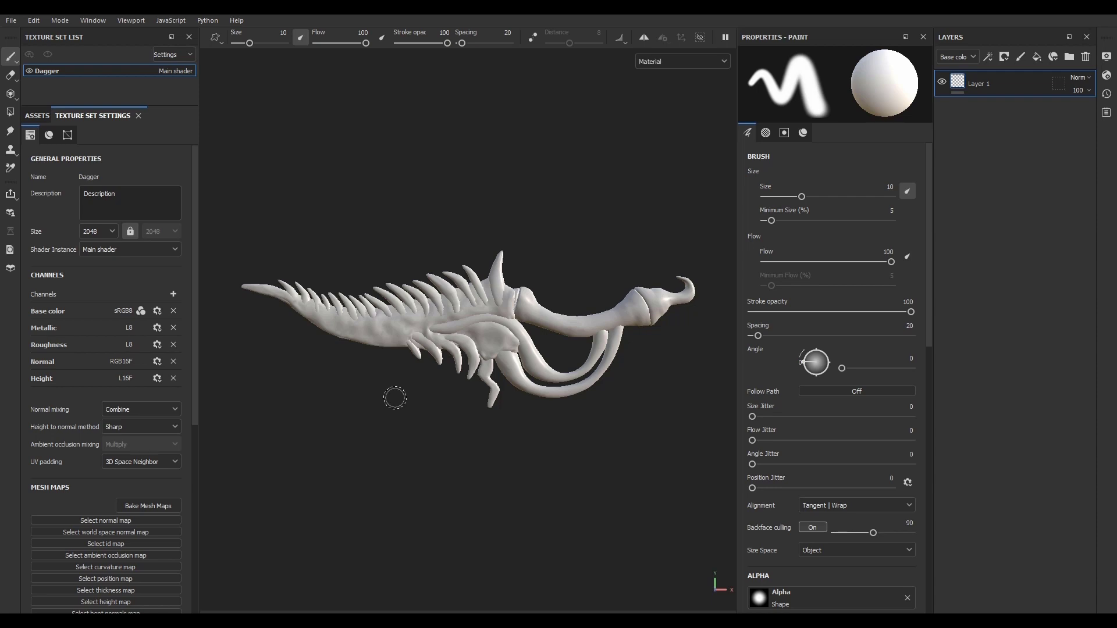
Step: Show the mesh wireframe temporarily and examine the dagger's low-poly topology around the blade, spikes and guard
click(1105, 56)
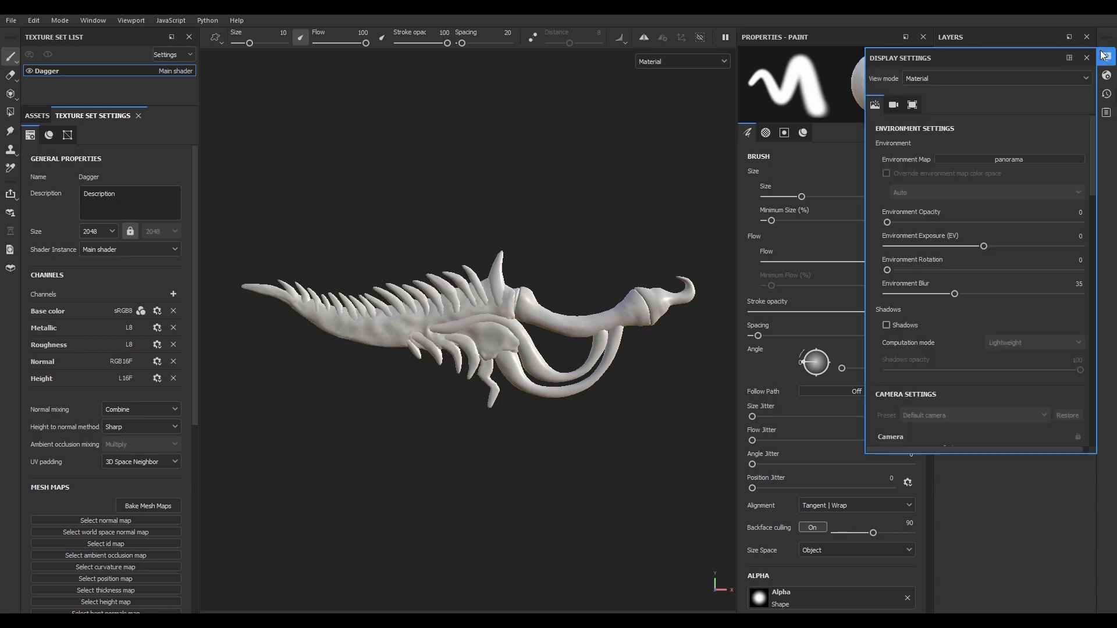
scroll(885, 346, down, 10)
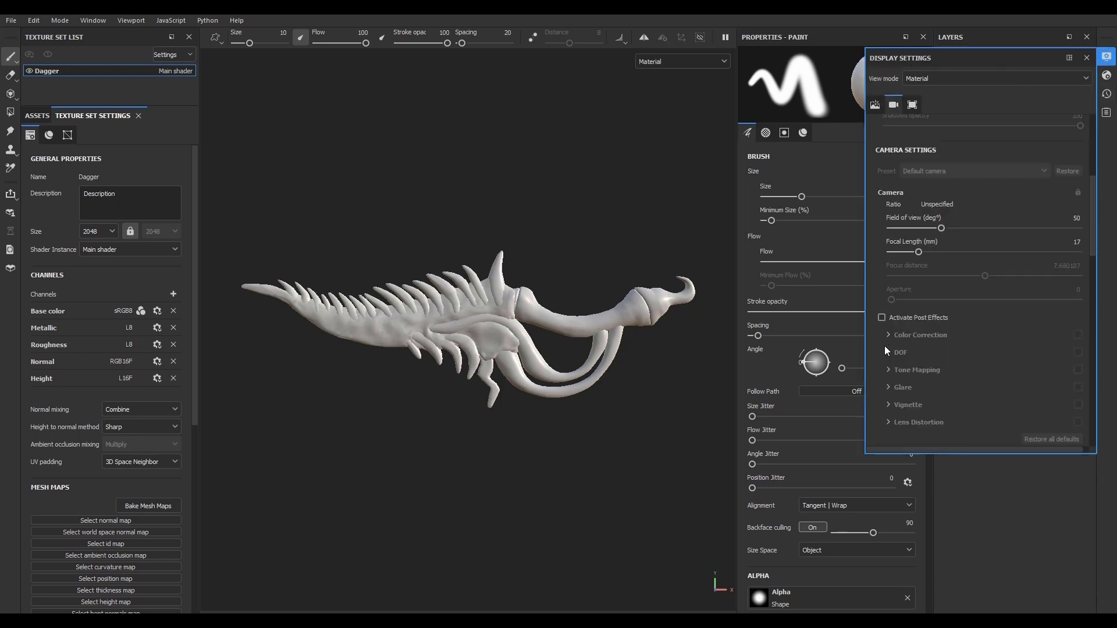
click(892, 203)
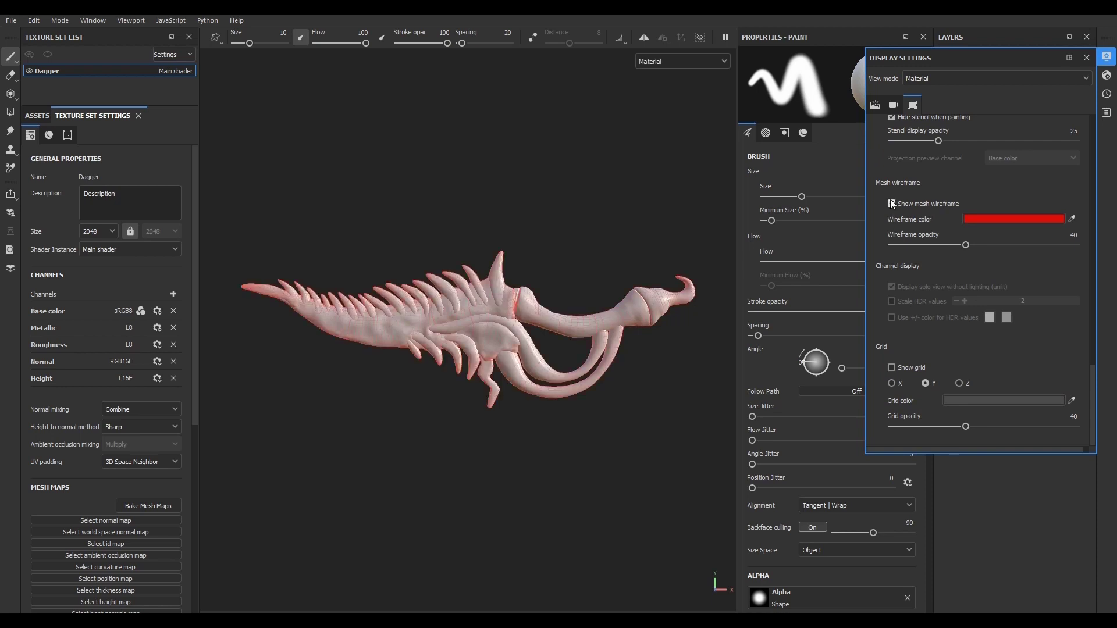
scroll(524, 343, up, 3)
scroll(524, 343, up, 4)
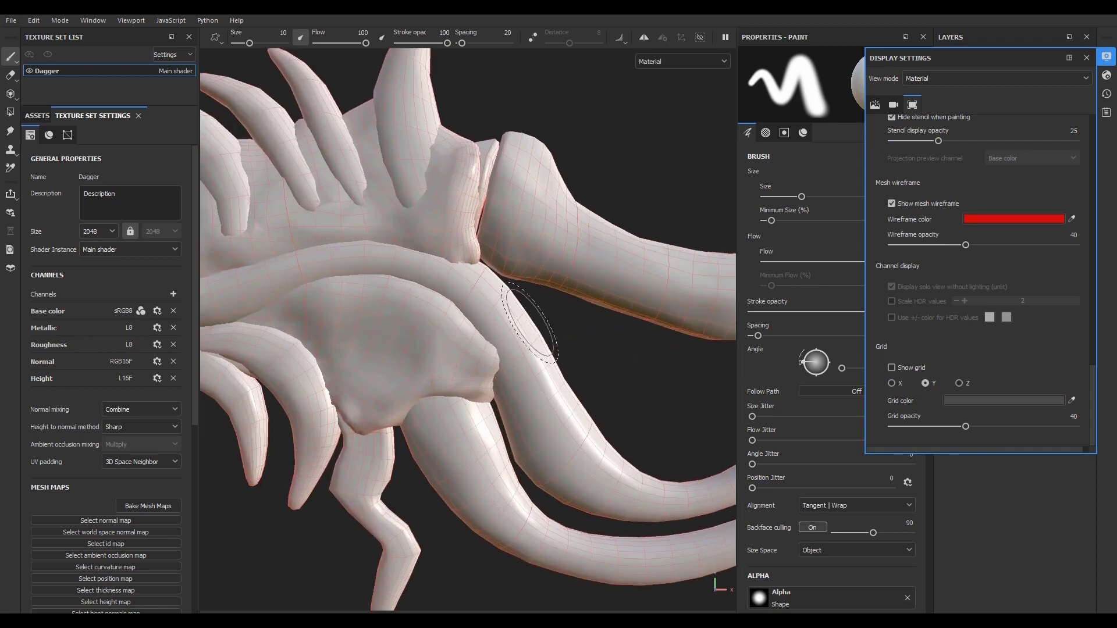
scroll(566, 367, down, 6)
scroll(379, 384, up, 7)
scroll(394, 392, down, 5)
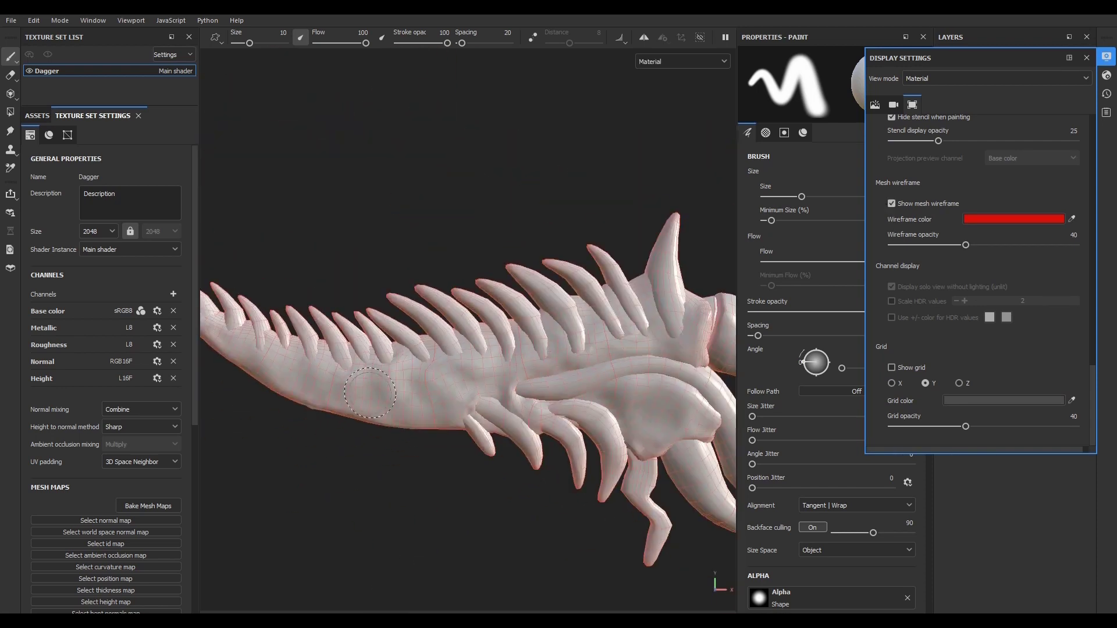
scroll(515, 440, up, 8)
scroll(515, 440, down, 5)
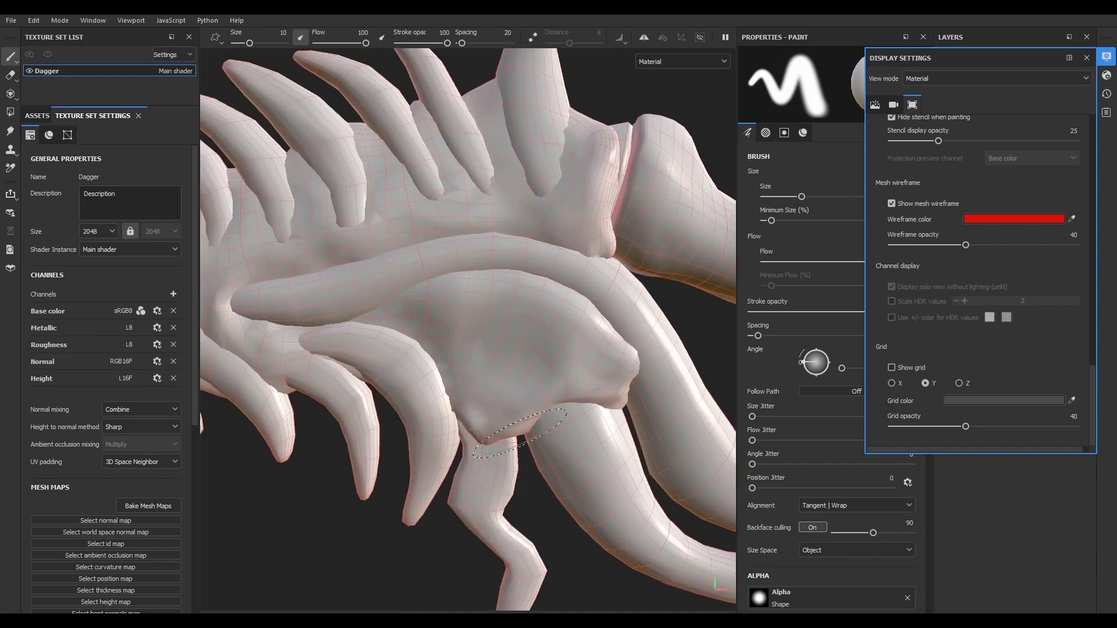
click(892, 203)
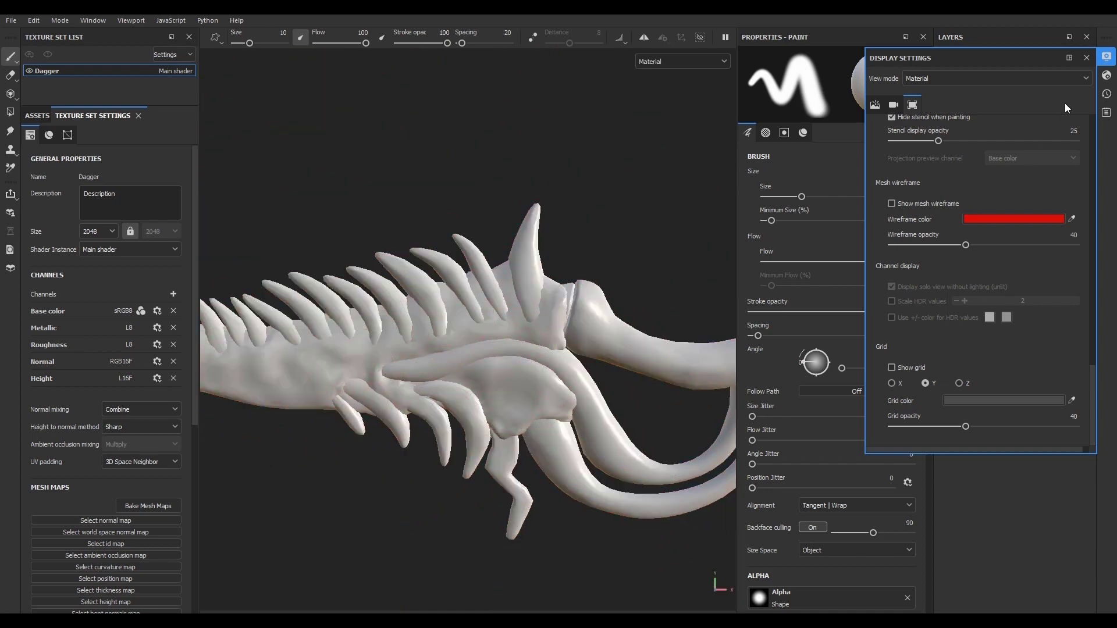
click(1107, 56)
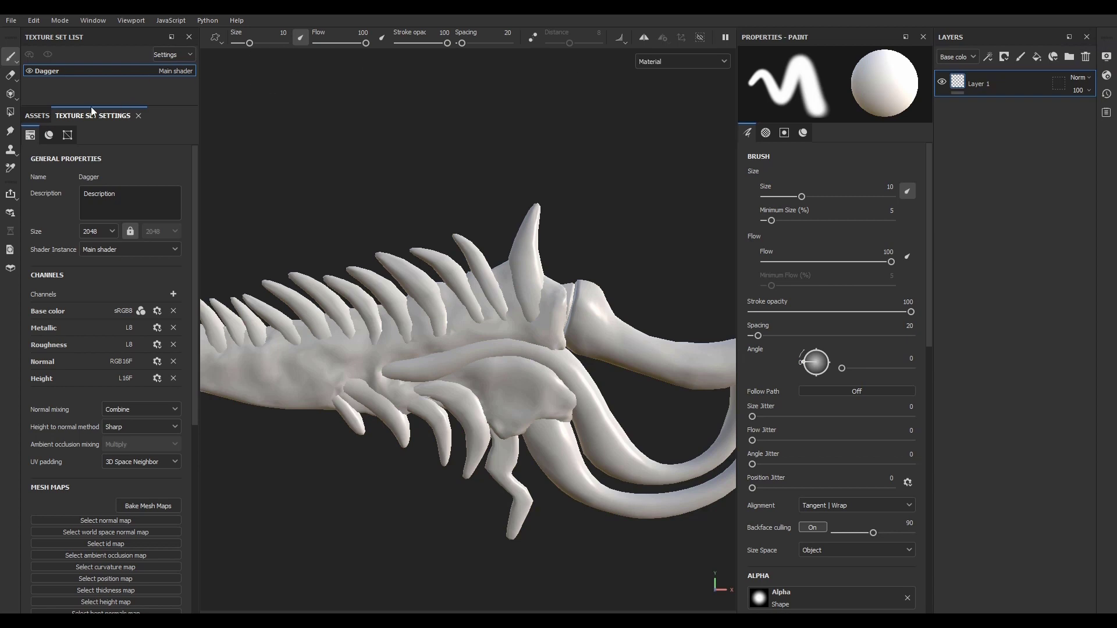
Step: Open the mesh map baking settings, set the output size to 2048 and load Highpoly.fbx as the high definition mesh
scroll(67, 393, down, 3)
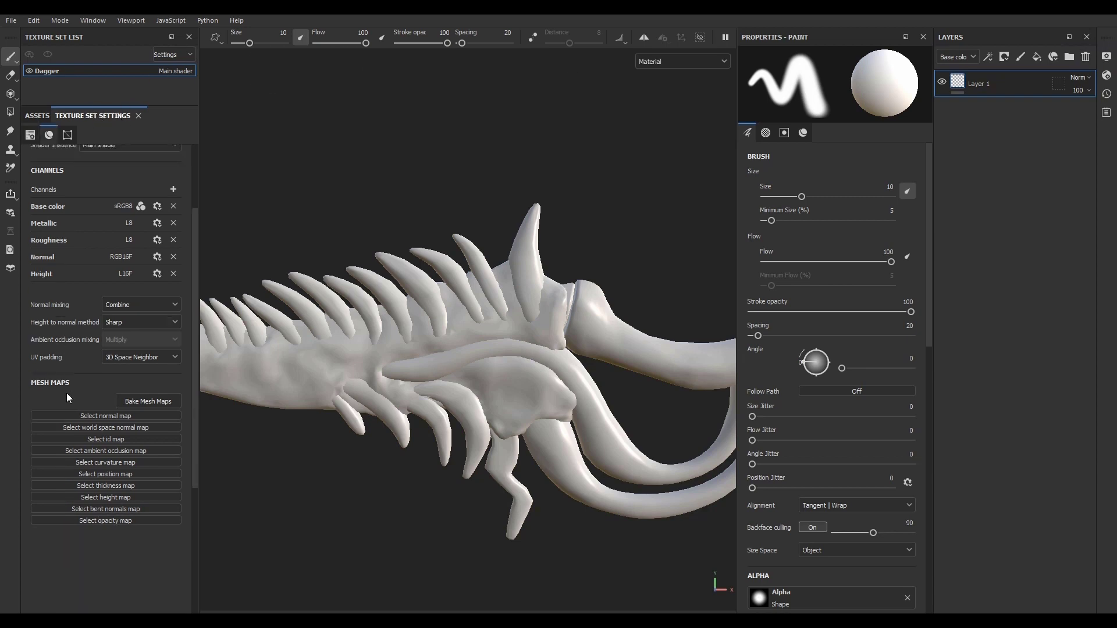
click(145, 401)
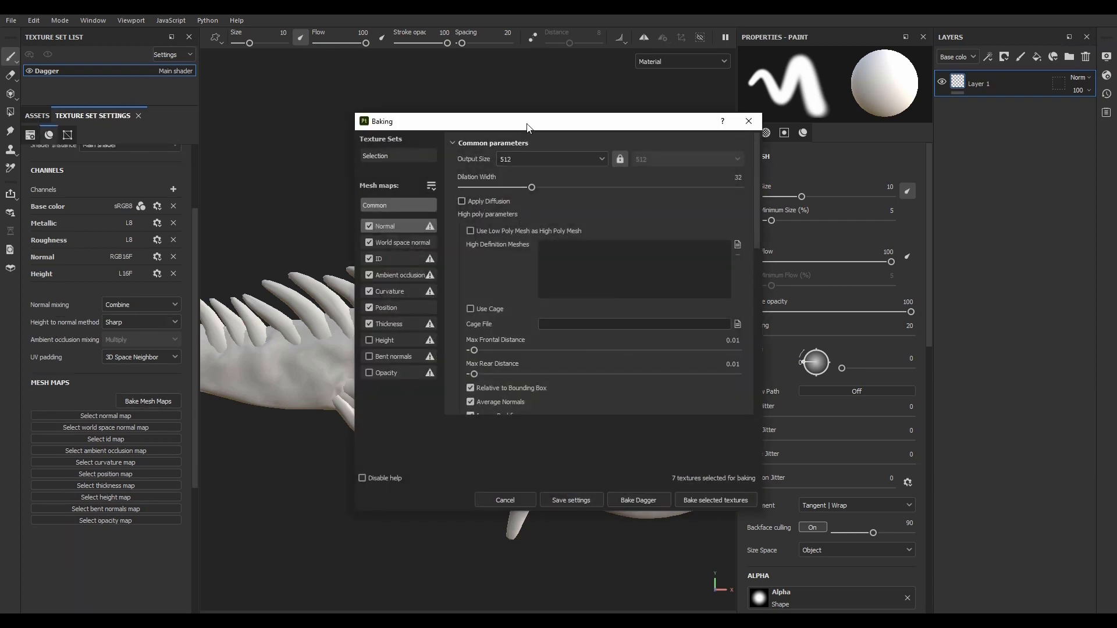
click(445, 145)
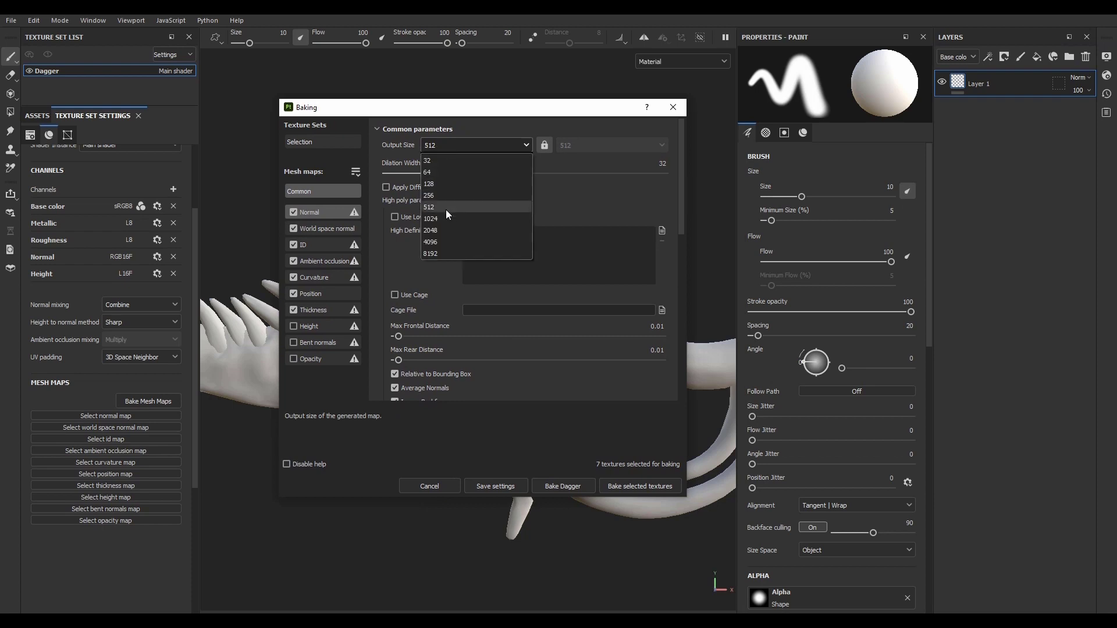
click(443, 231)
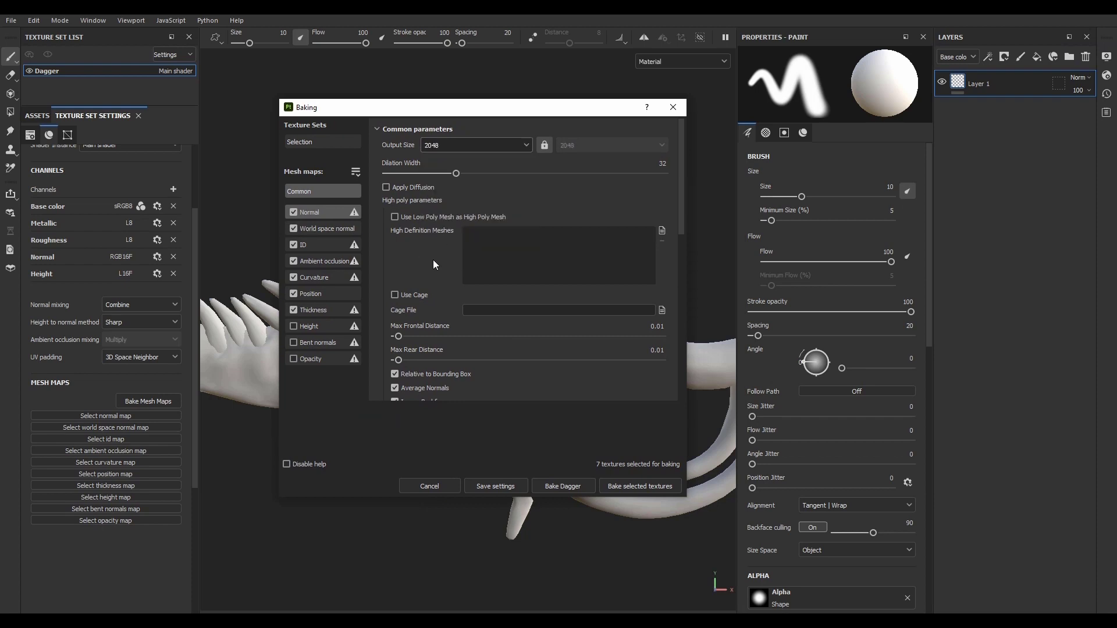
click(662, 230)
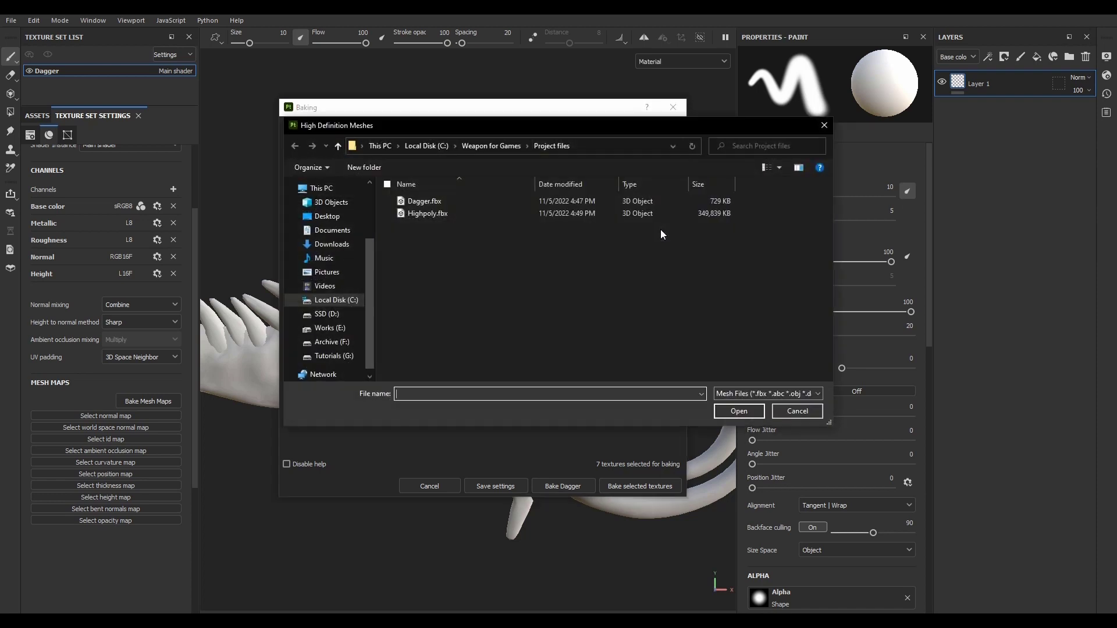
click(450, 214)
click(728, 411)
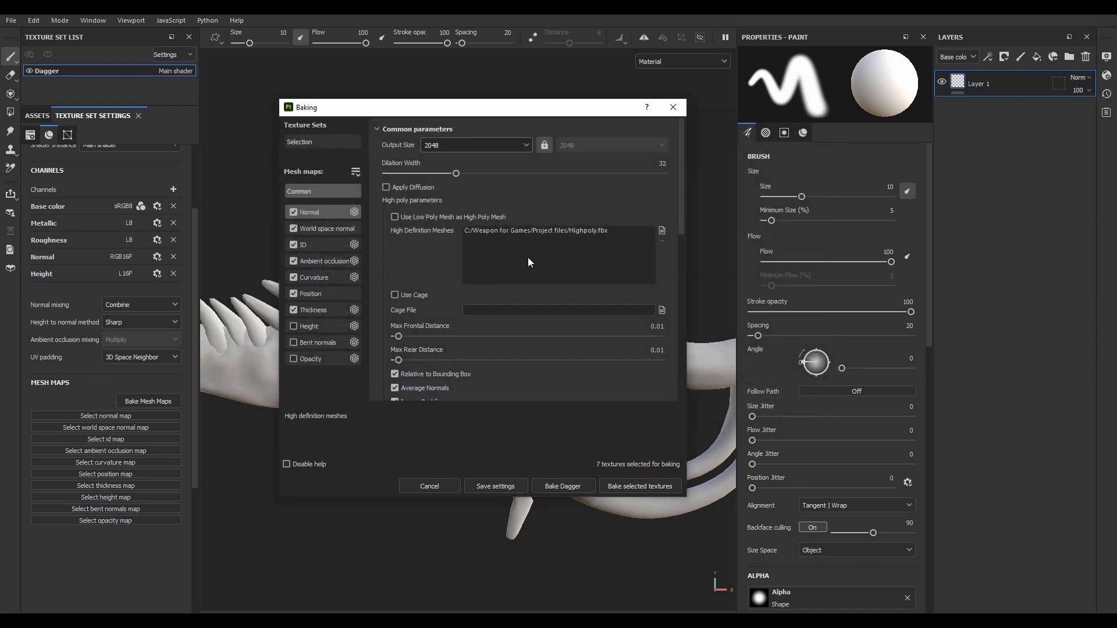
Step: Set the bake's max frontal distance to 0.005 and max rear distance to 0.001
scroll(422, 265, down, 1)
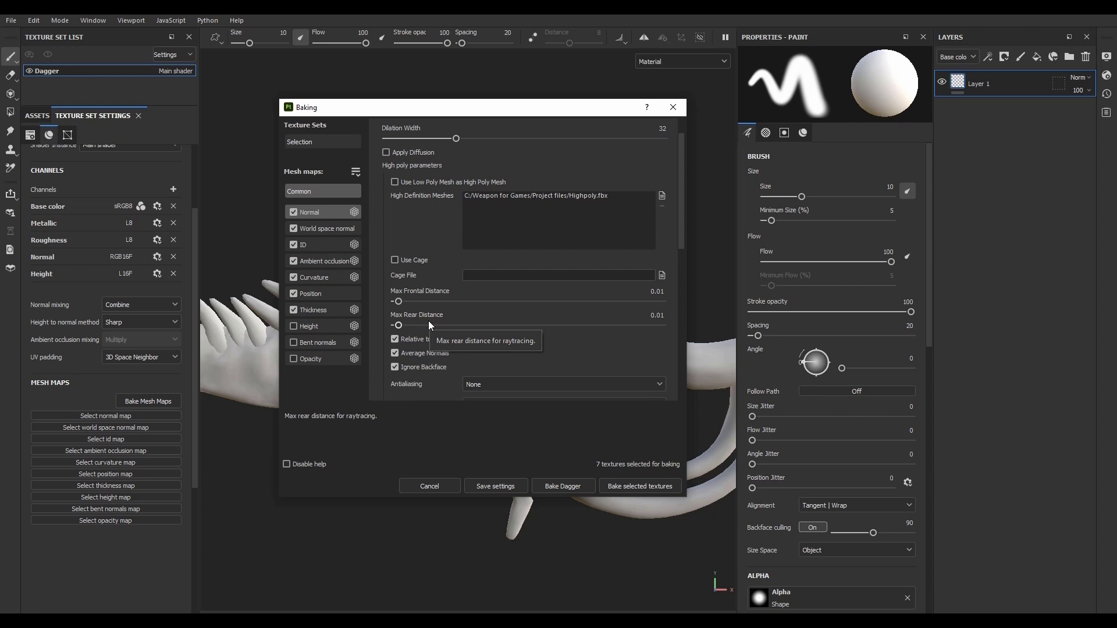
click(658, 291)
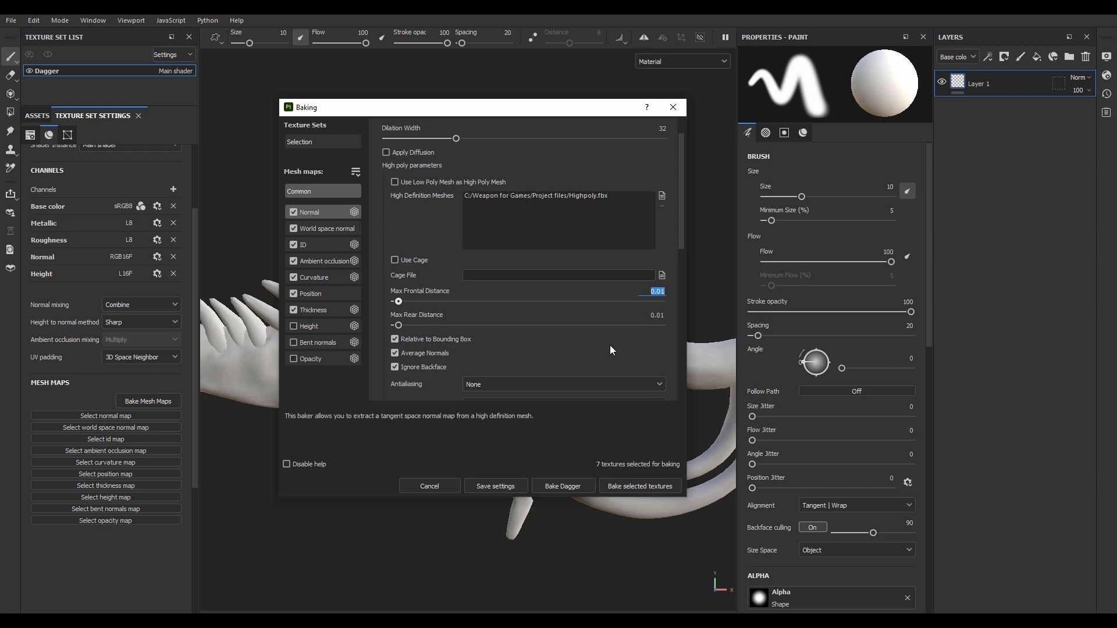
text(0.005)
key(Return)
click(646, 315)
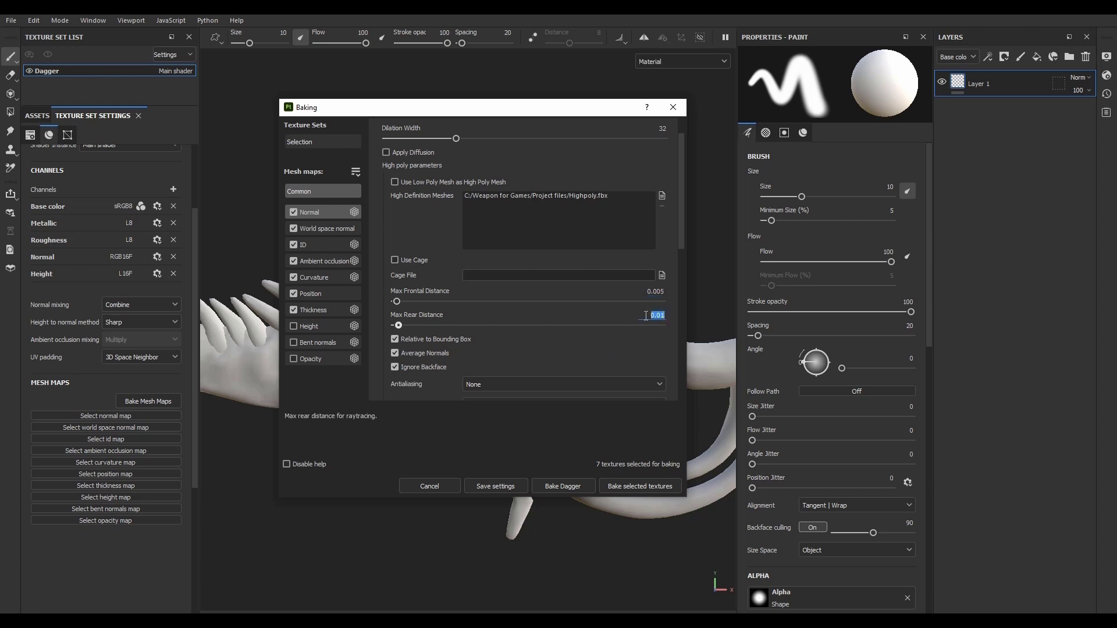
text(0.001)
key(Return)
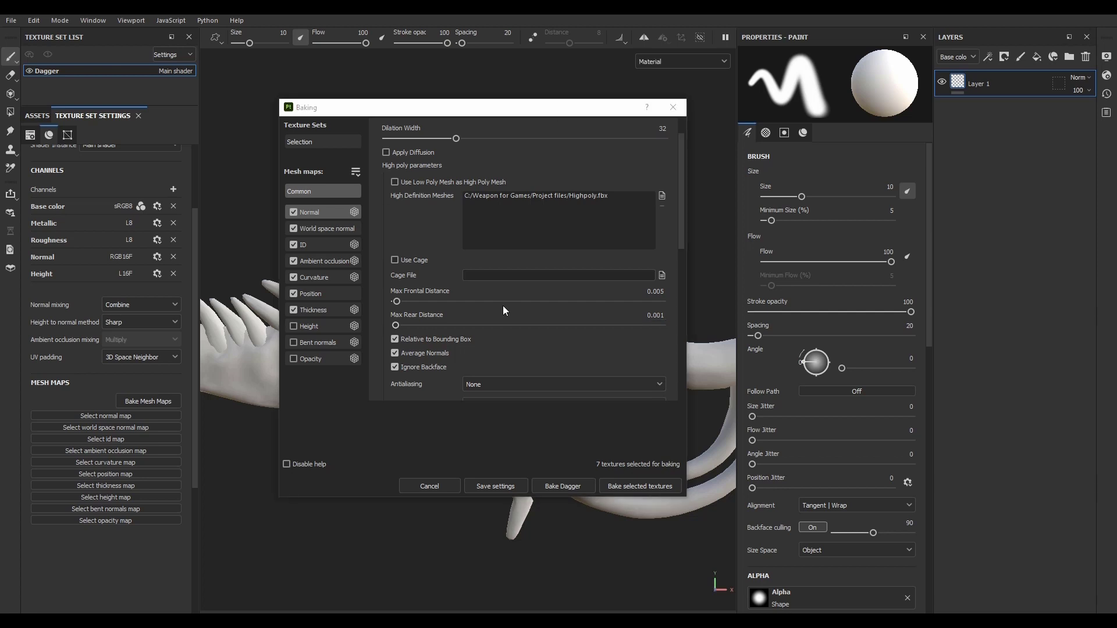
Step: Set the bake antialiasing to Subsampling 2x2 and keep the mesh matching method on Always
scroll(454, 349, down, 2)
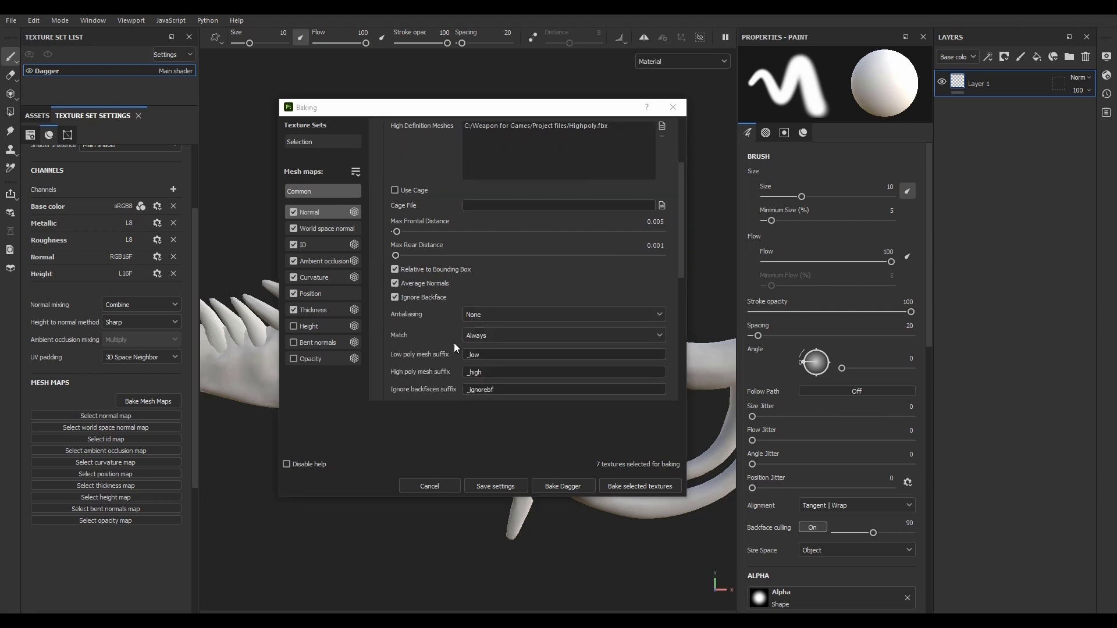
click(477, 315)
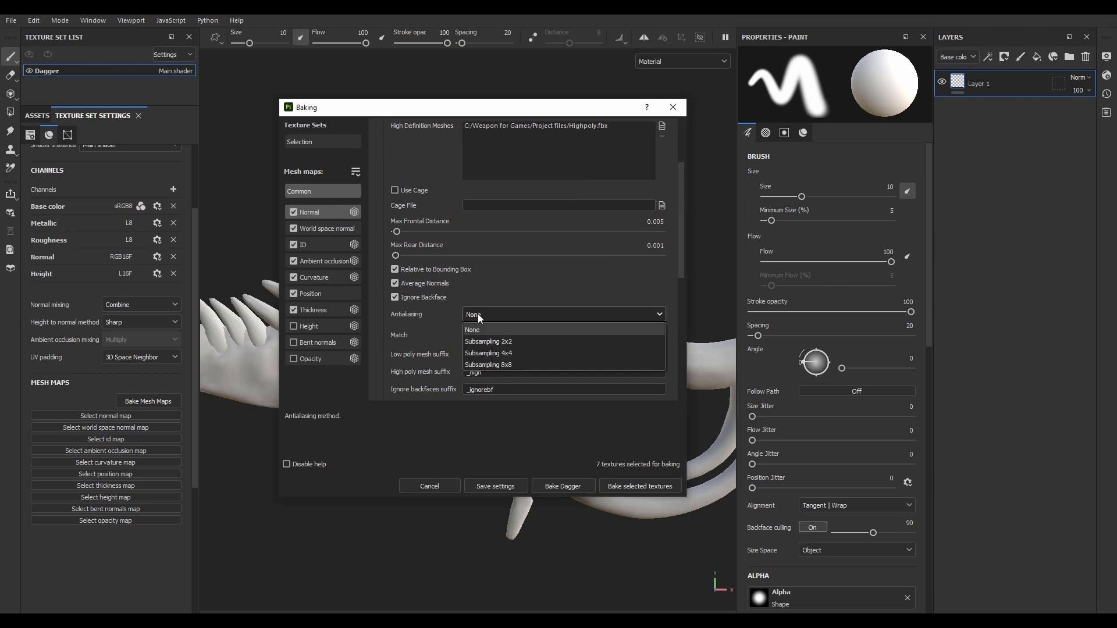
click(479, 342)
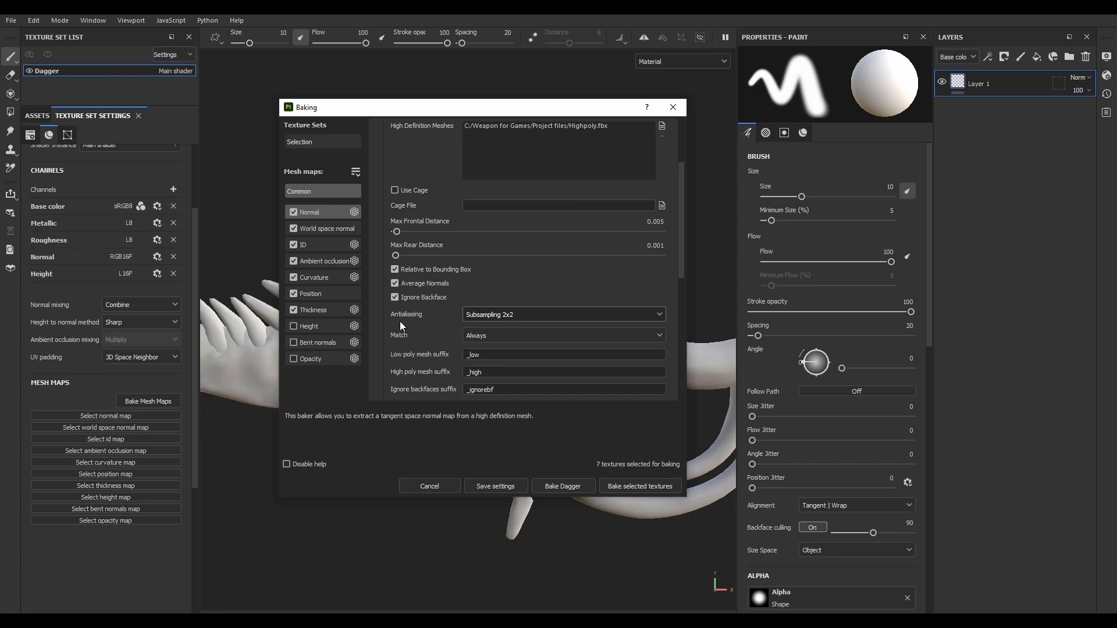
click(483, 335)
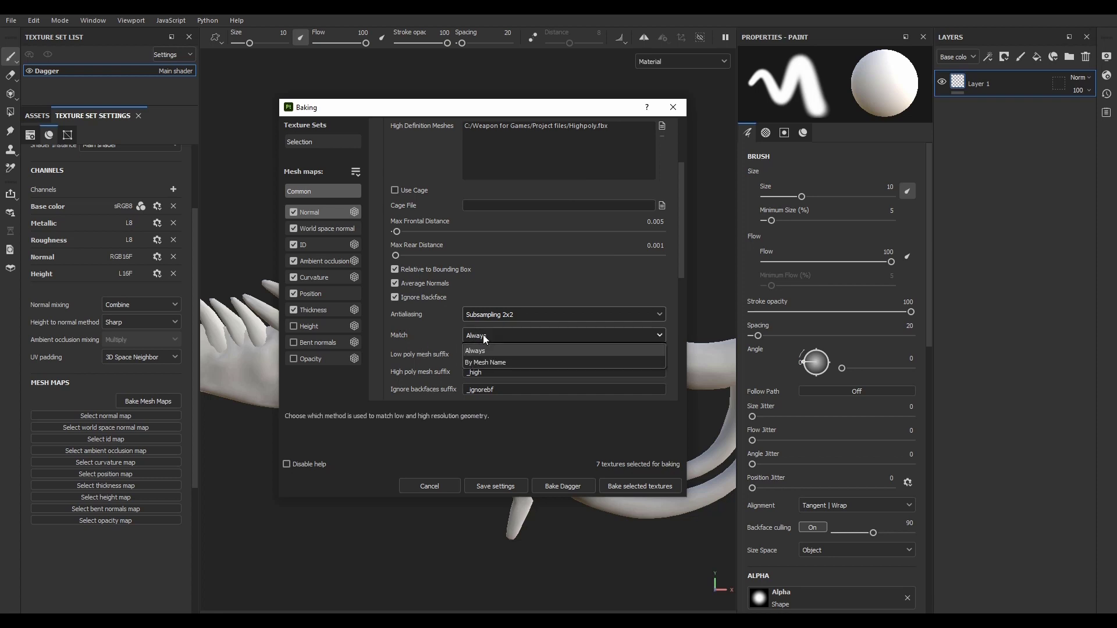
click(483, 335)
drag(497, 108, 213, 93)
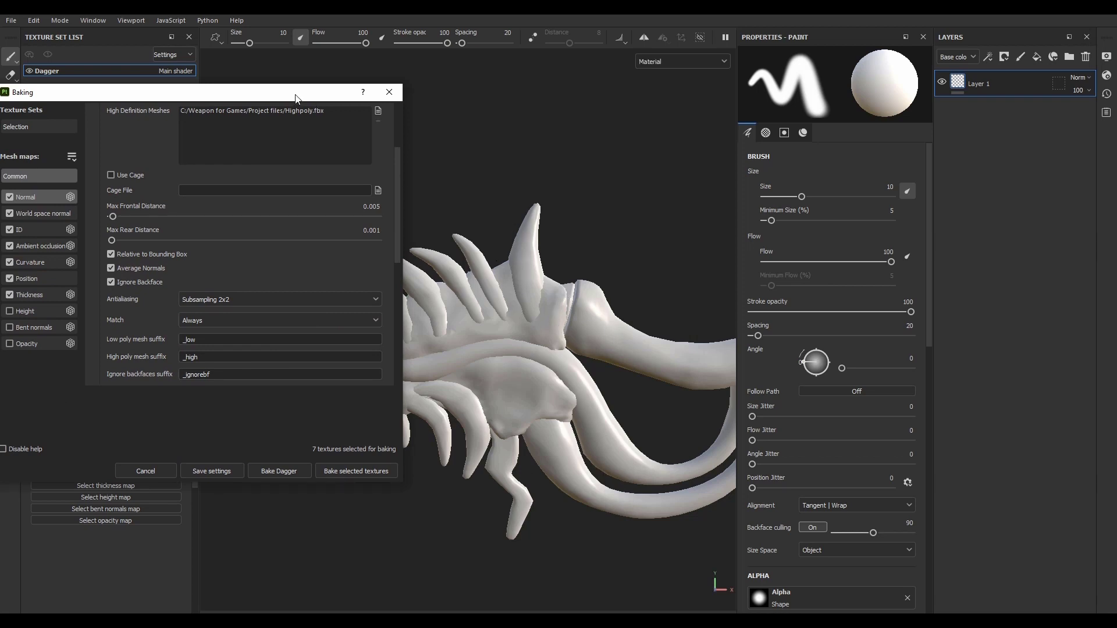
drag(262, 92, 362, 160)
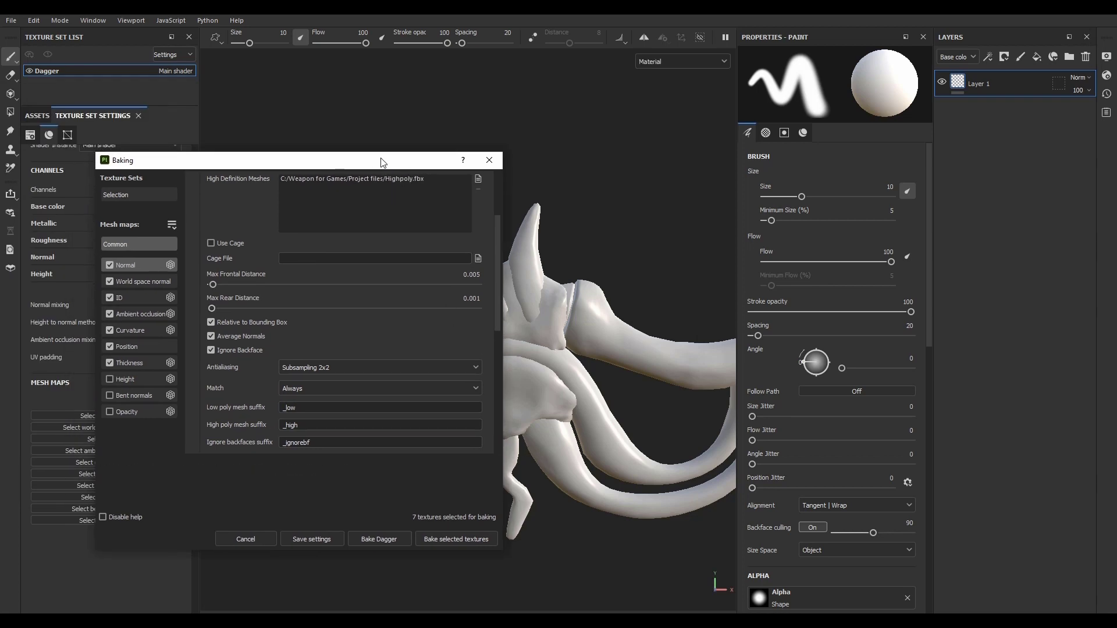
drag(372, 160, 508, 112)
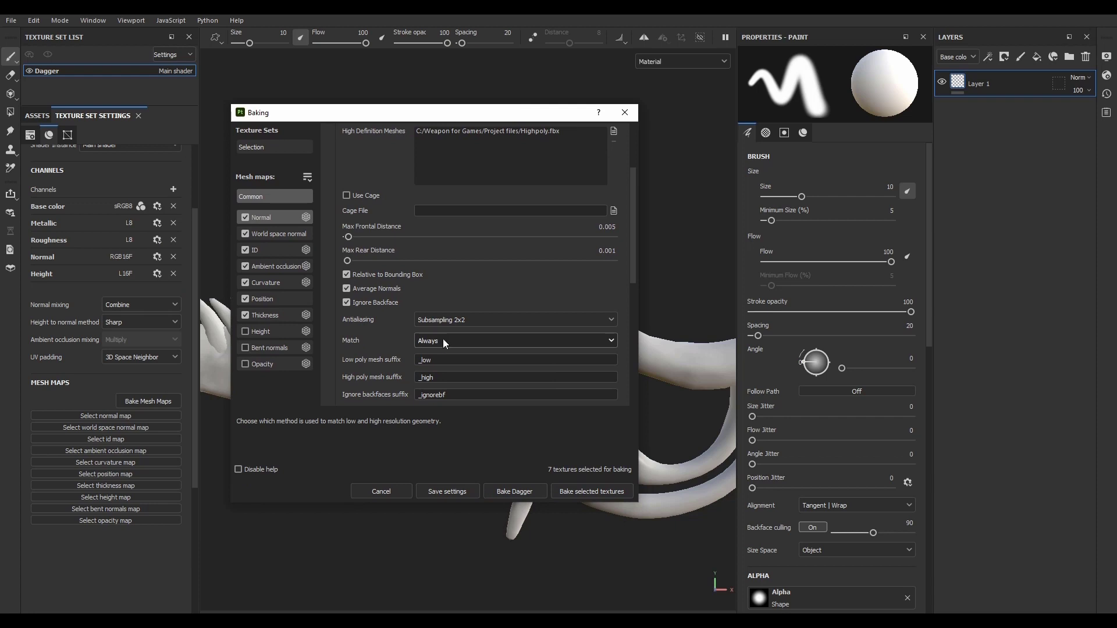
Step: Select only the Normal map for baking, start the bake and move its progress window off the dagger
alt+click(247, 217)
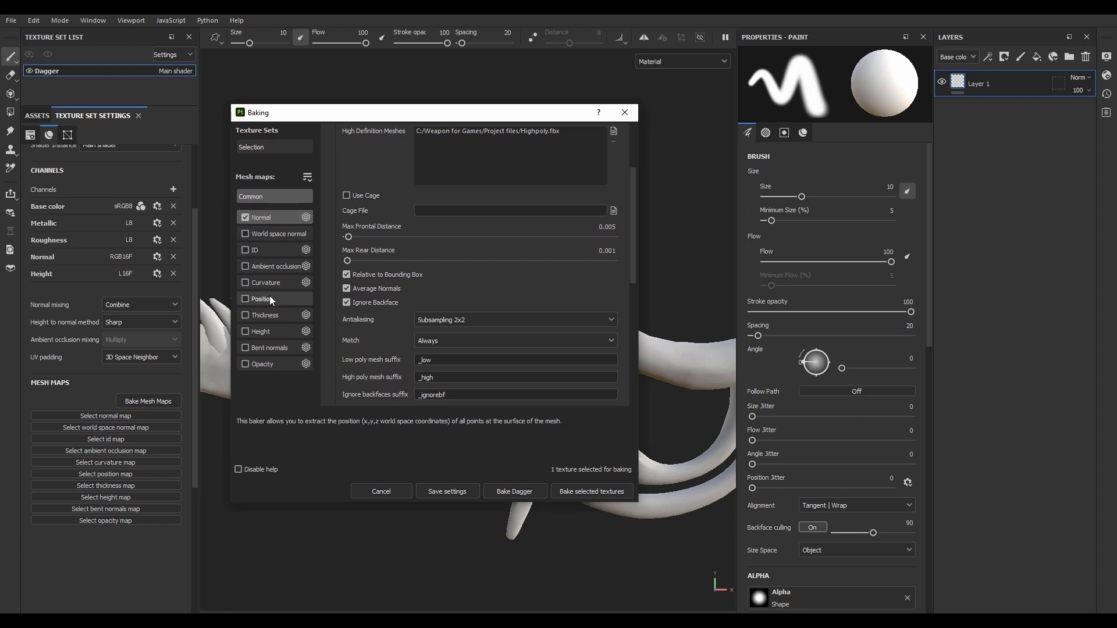
scroll(379, 261, up, 3)
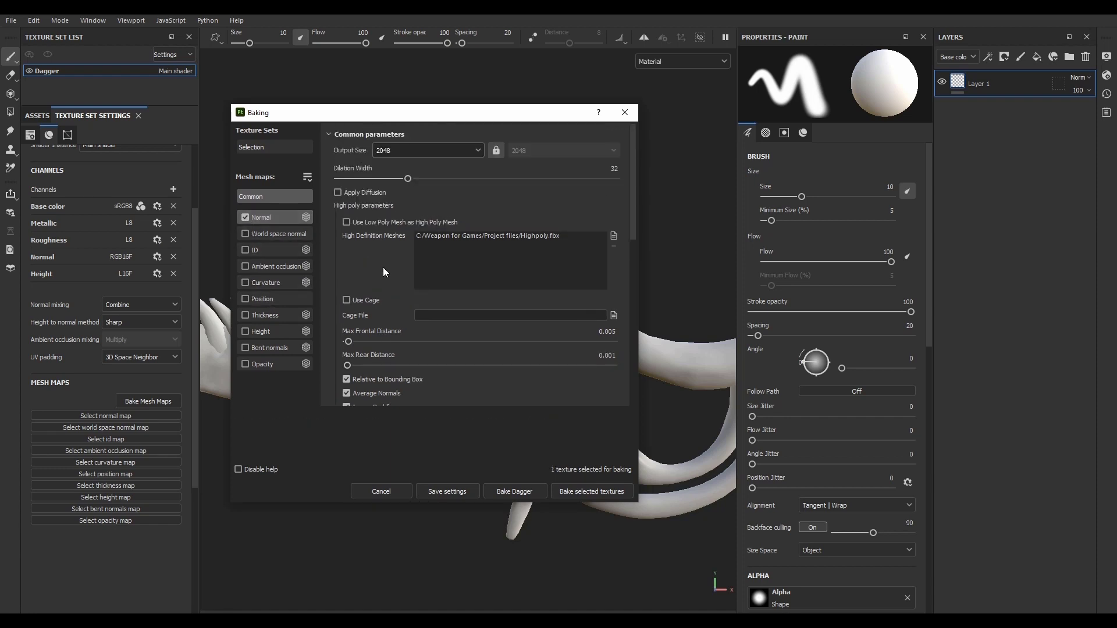
click(577, 496)
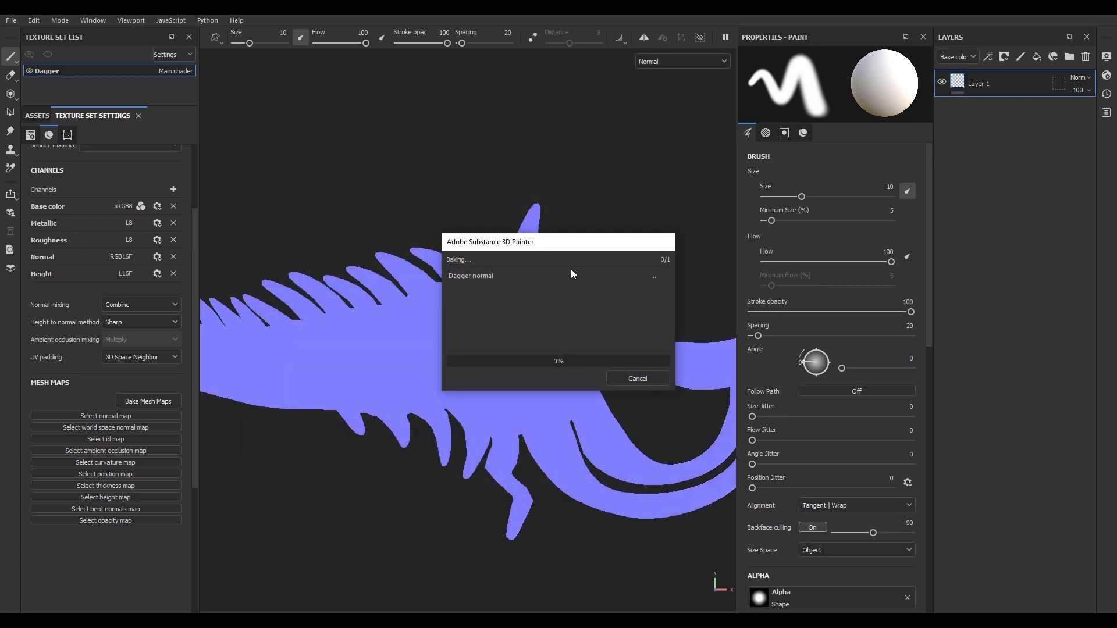
drag(580, 249, 414, 86)
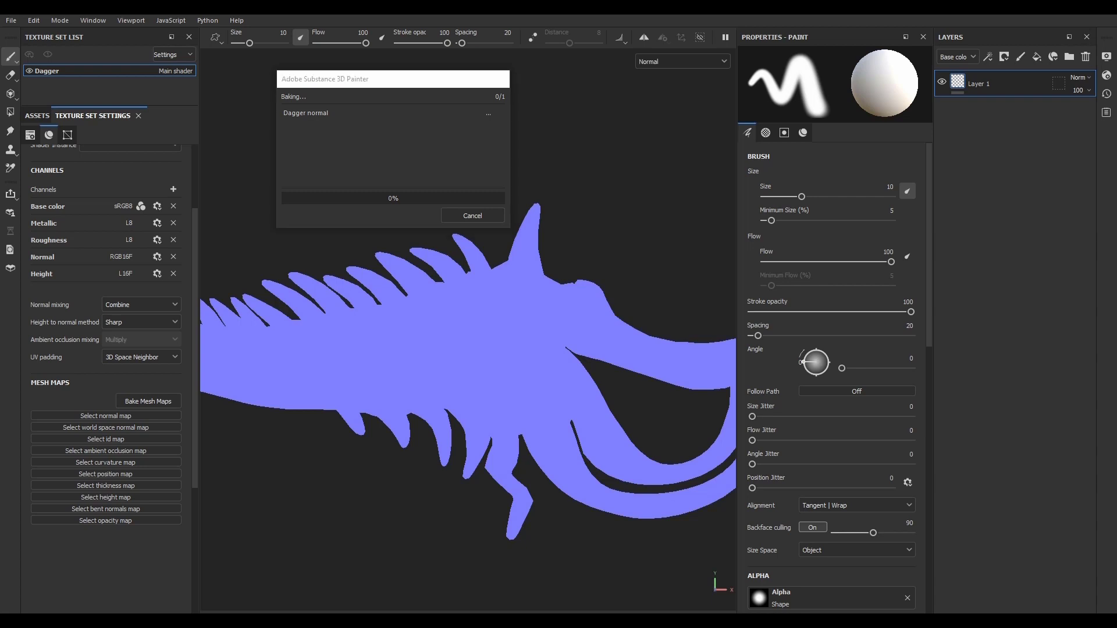
Step: Close the bake progress window and examine the baked normal detail around the dagger's spikes and curved guard
click(475, 215)
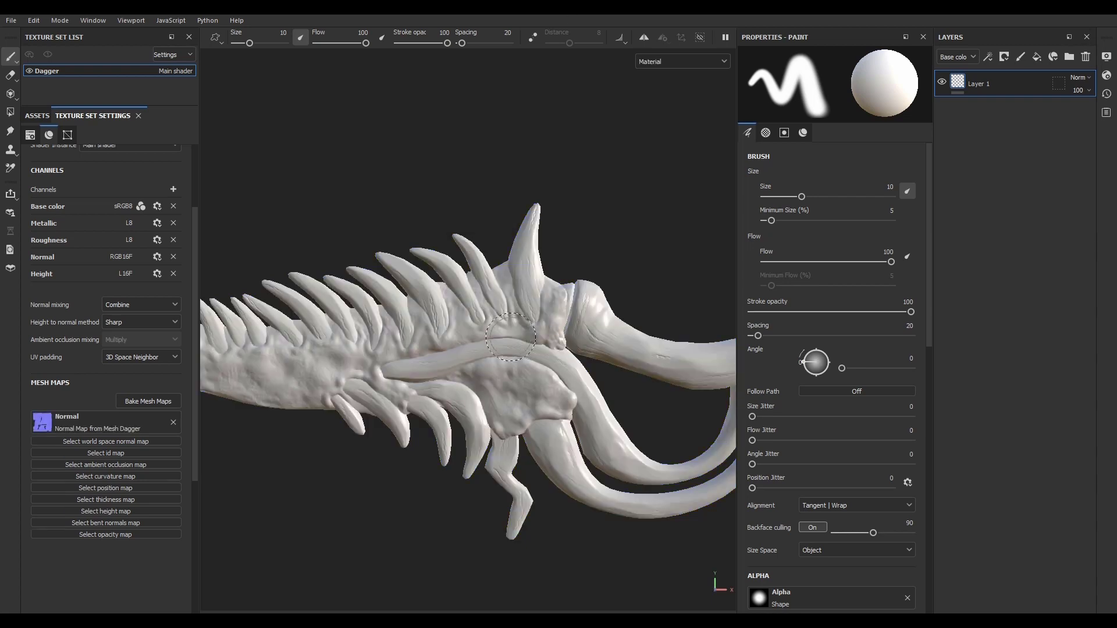
scroll(509, 408, up, 5)
alt+drag(510, 407, 568, 386)
alt+right_drag(568, 386, 513, 348)
alt+middle_drag(514, 347, 402, 335)
alt+right_drag(401, 334, 475, 348)
alt+middle_drag(475, 347, 576, 429)
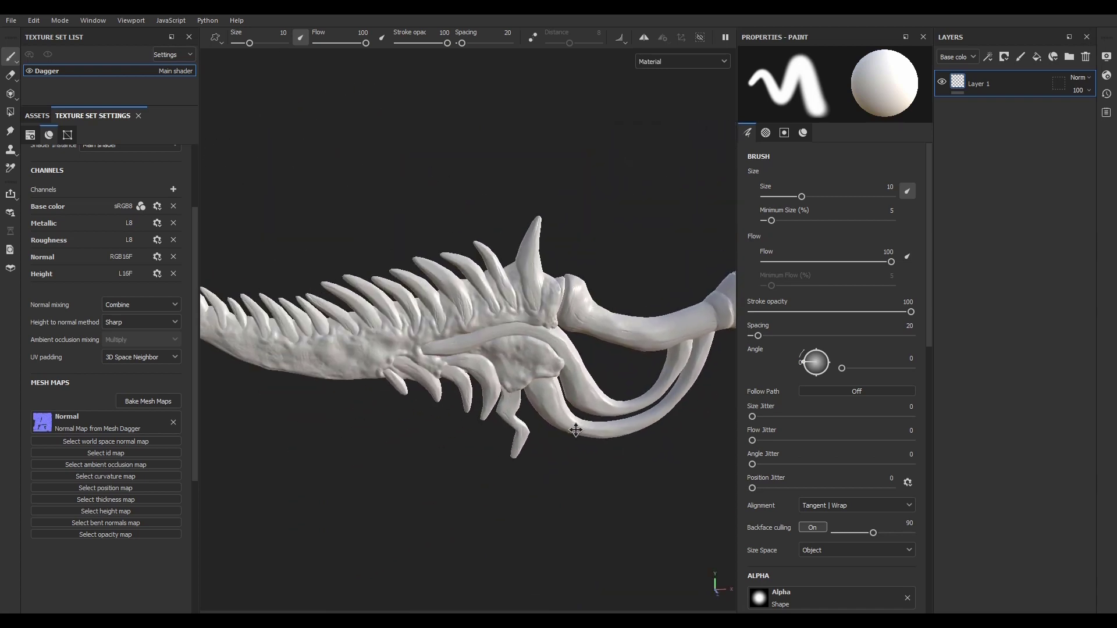
mouse_move(576, 429)
alt+mouse_down()
mouse_move(536, 418)
mouse_move(561, 416)
alt+mouse_up()
alt+right_drag(562, 416, 627, 419)
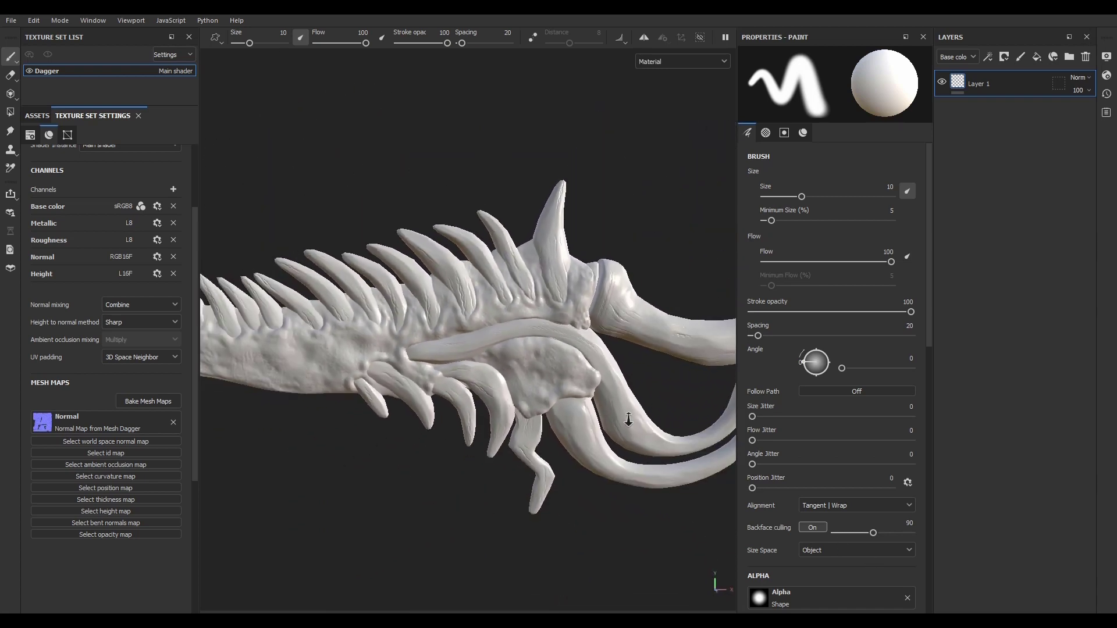
mouse_move(627, 419)
alt+mouse_down()
mouse_move(493, 318)
mouse_move(487, 348)
alt+mouse_up()
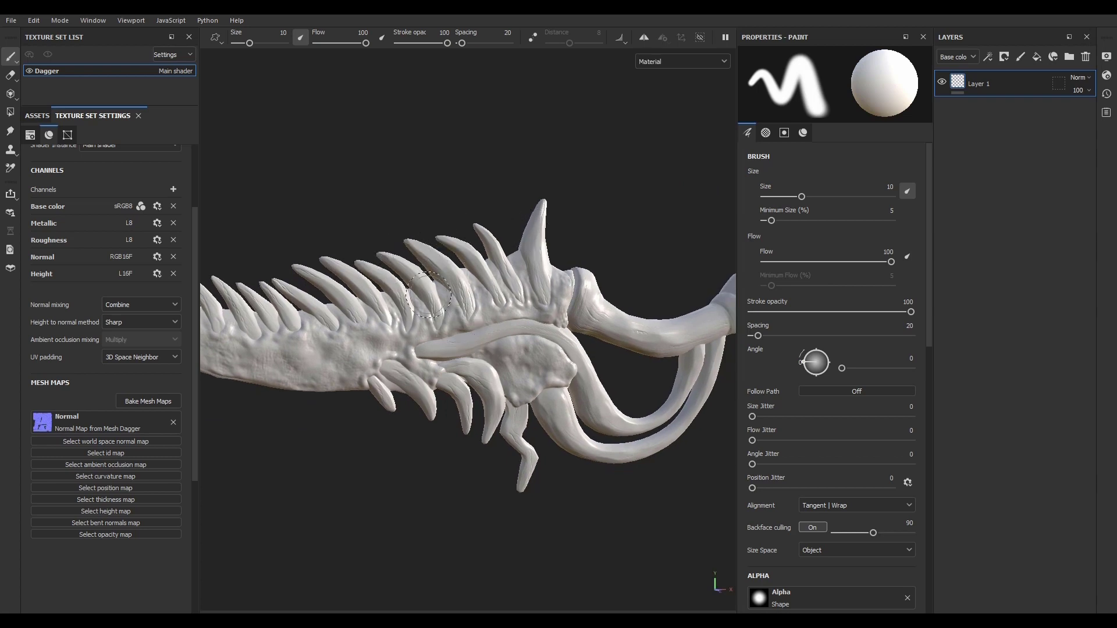
mouse_move(355, 372)
alt+mouse_down()
mouse_move(523, 338)
mouse_move(529, 362)
mouse_move(231, 367)
mouse_move(287, 494)
mouse_move(335, 516)
mouse_move(335, 358)
mouse_move(421, 333)
mouse_move(422, 355)
alt+mouse_up()
alt+middle_drag(492, 353, 459, 380)
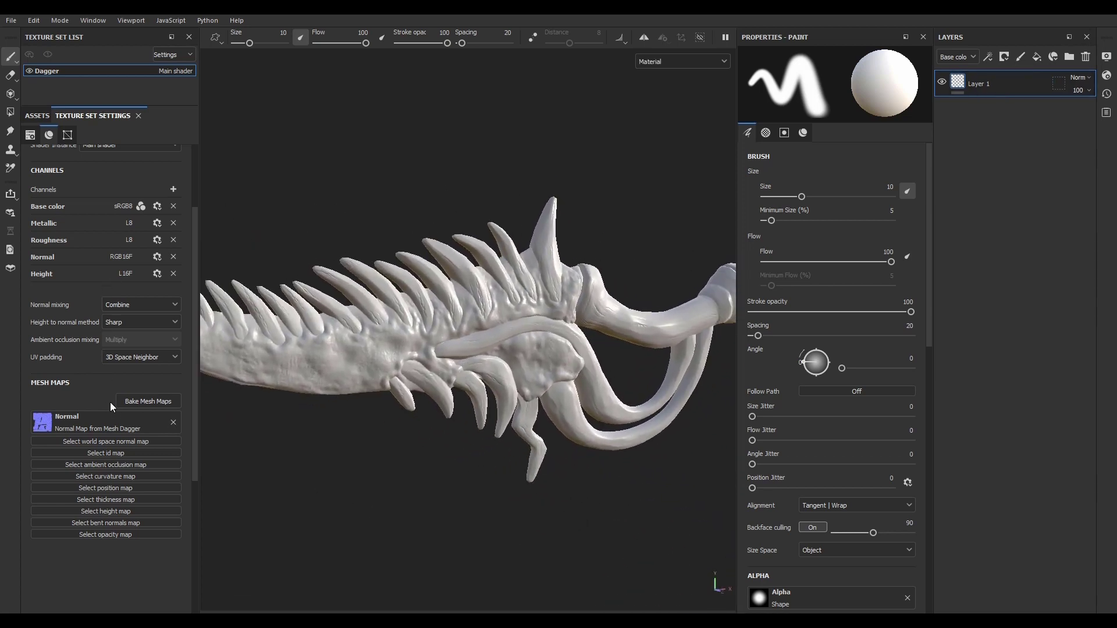
Step: Select every mesh map except Normal for a new bake and set the ID color source to Mesh ID / Polygroup
click(143, 403)
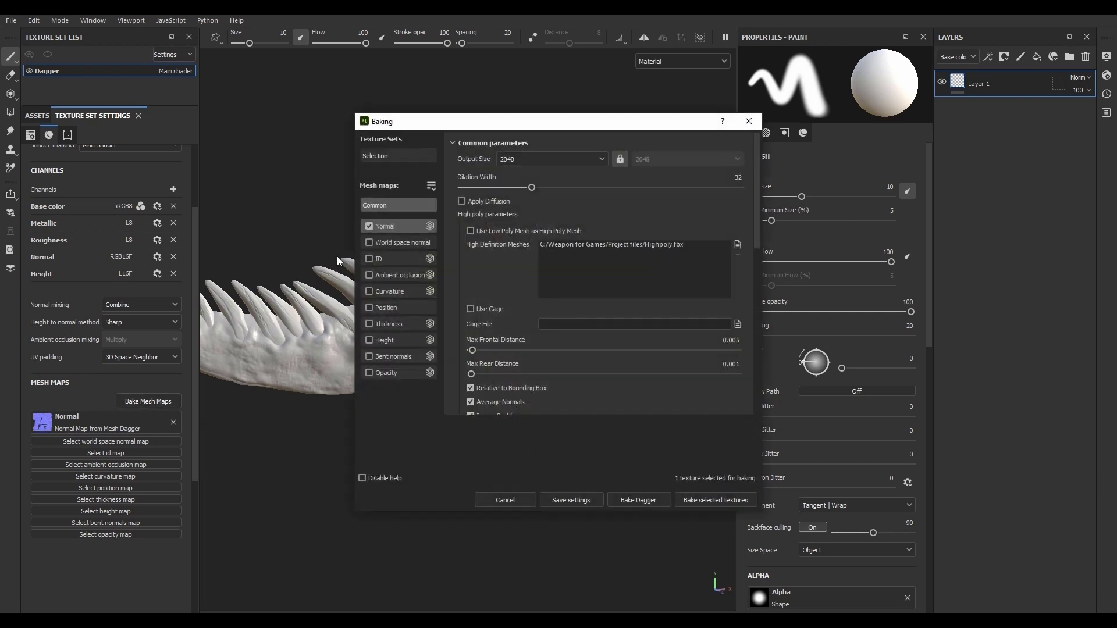
alt+click(370, 228)
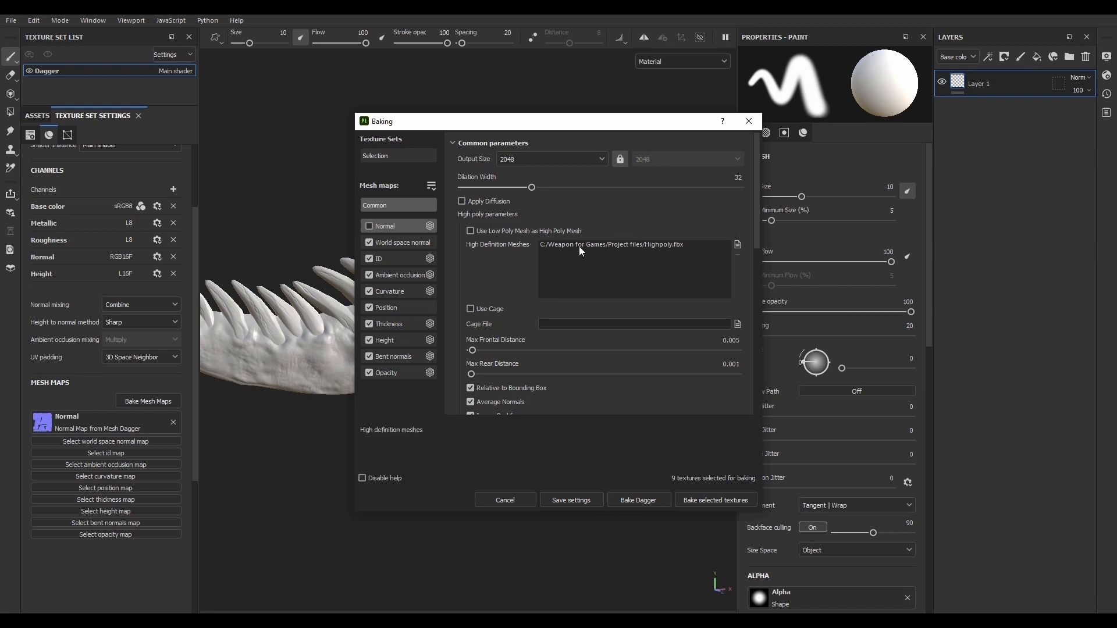
click(398, 260)
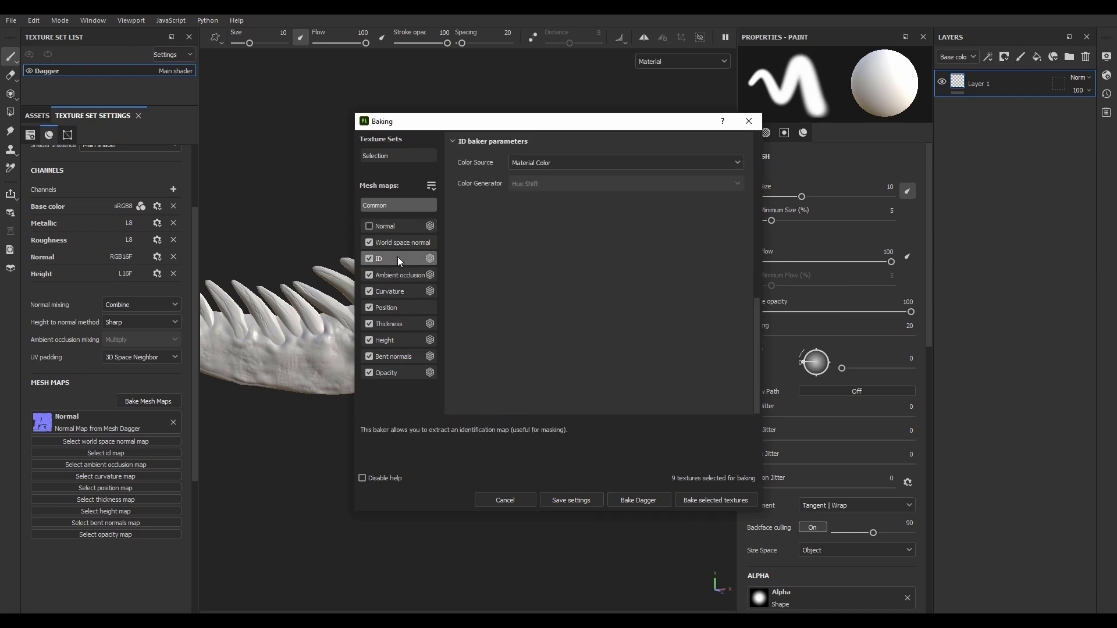
click(539, 163)
click(539, 219)
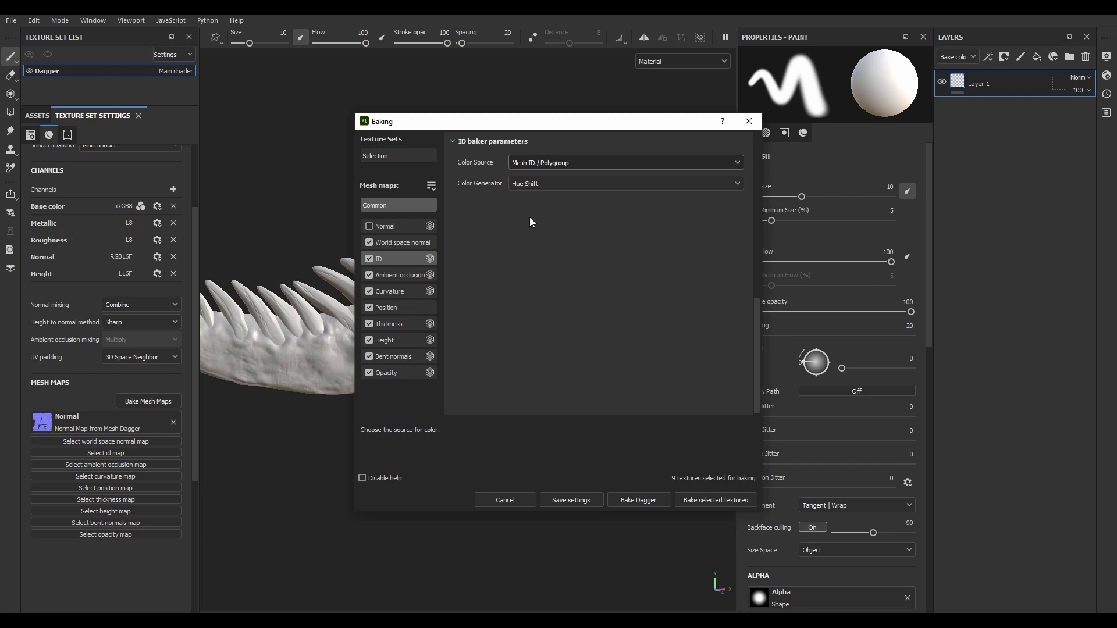
drag(556, 123, 610, 122)
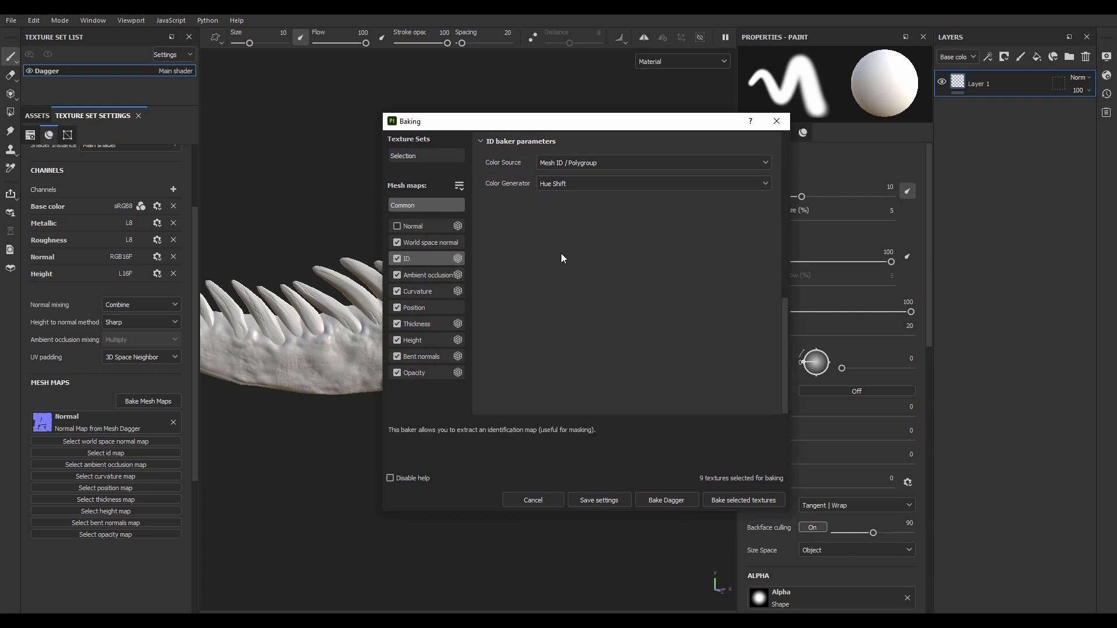
Step: Review the Position and Thickness baker parameters and exclude Bent normals and Opacity from the bake
click(442, 307)
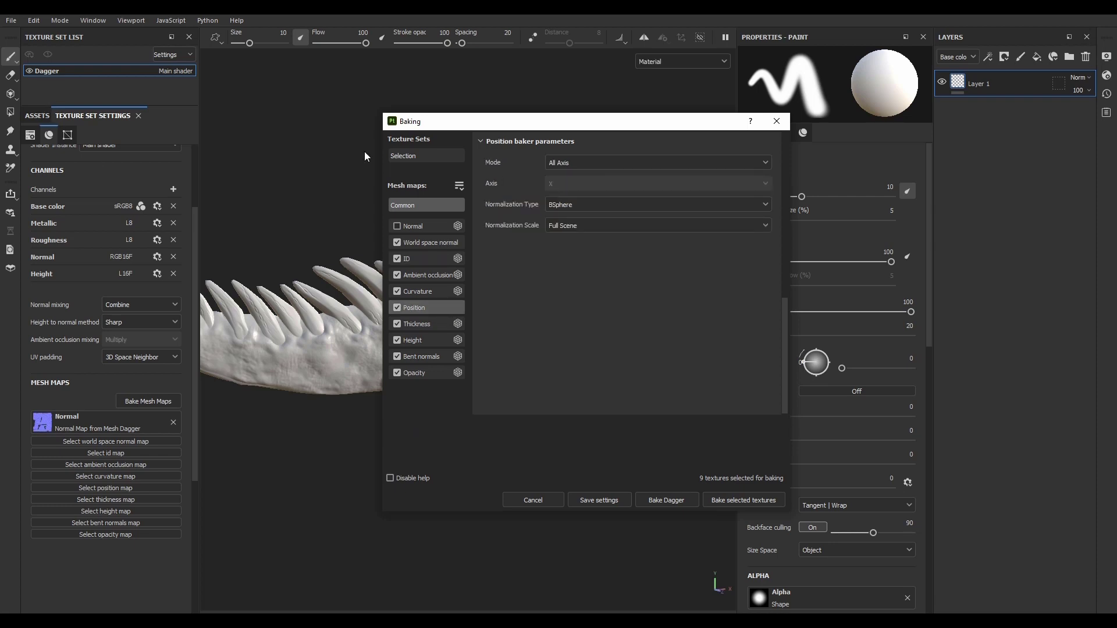
click(561, 228)
click(561, 228)
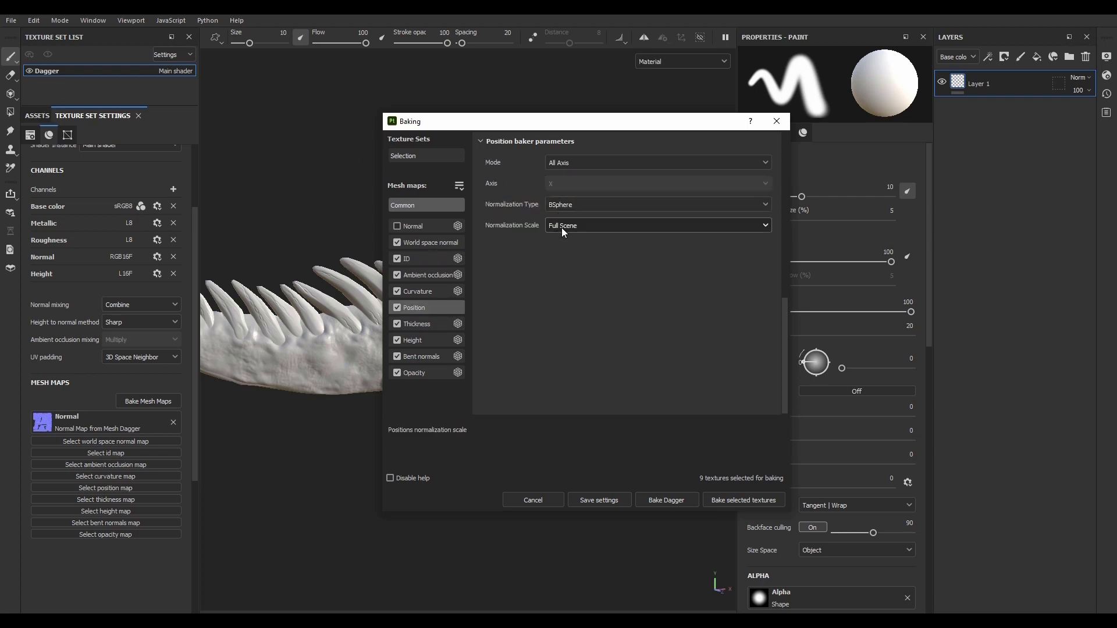
click(434, 323)
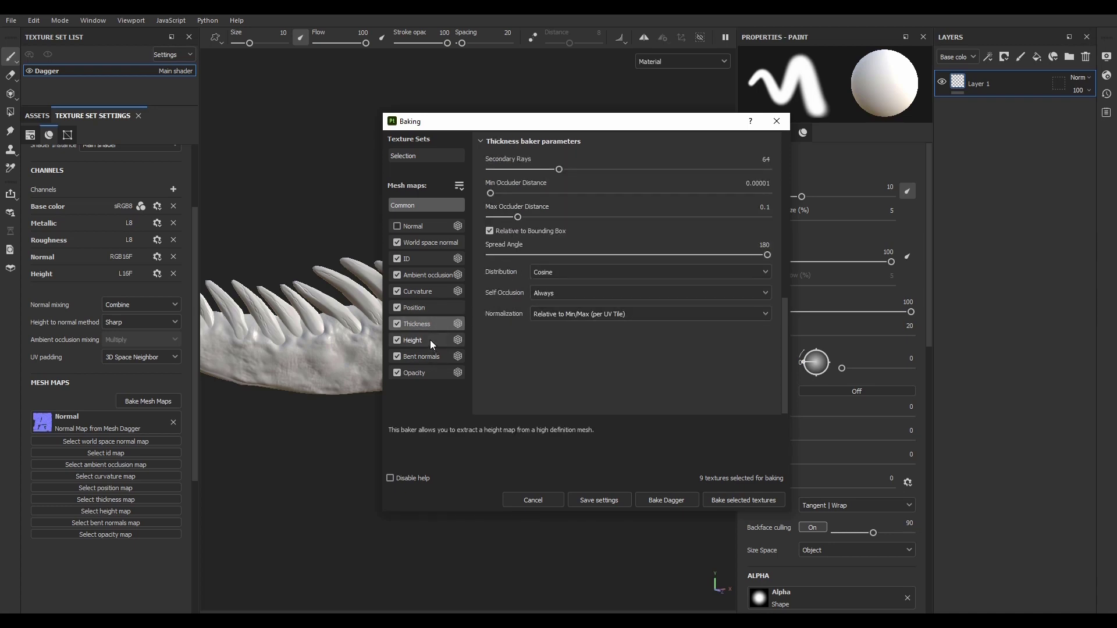
click(397, 356)
click(397, 372)
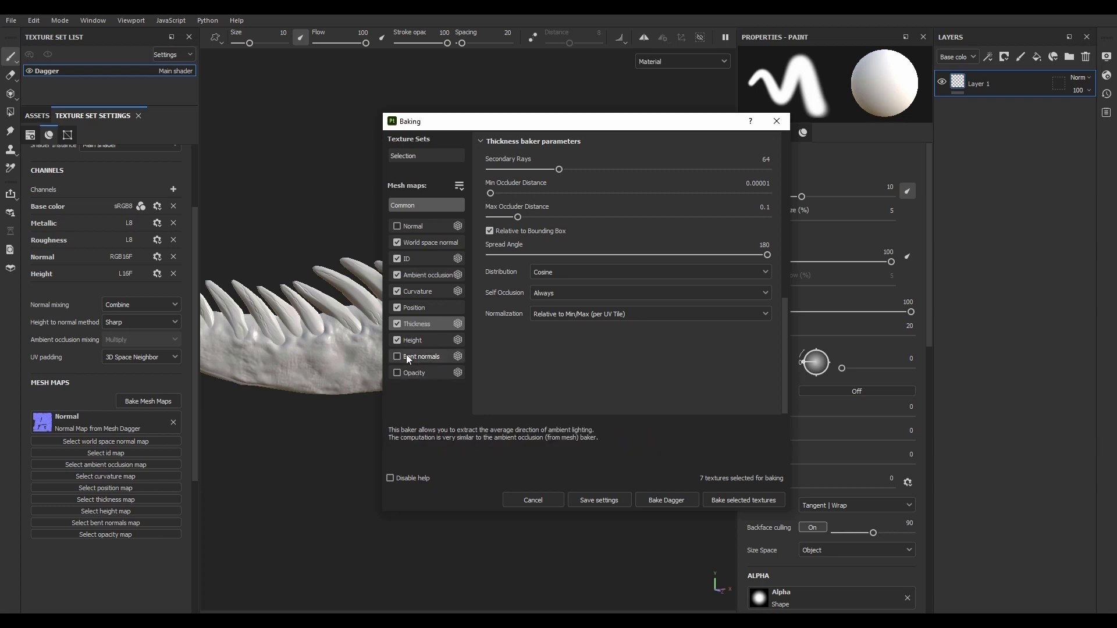
click(419, 358)
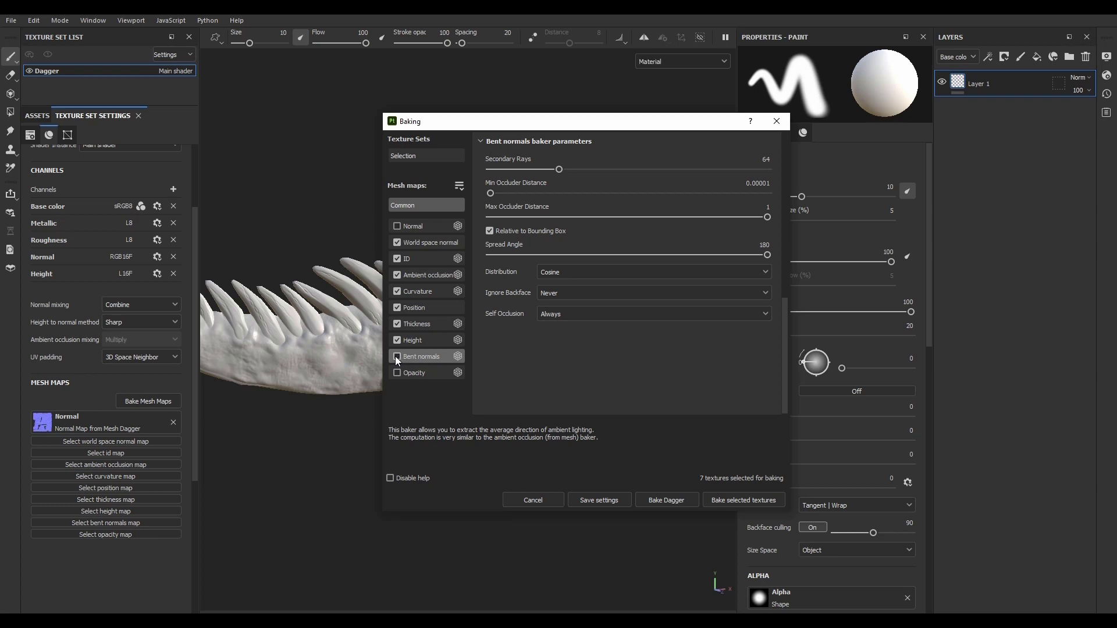
Step: Set the Curvature map's method to Generate from Normal Map (Deprecated), keeping its self intersection on Always
click(416, 326)
click(421, 308)
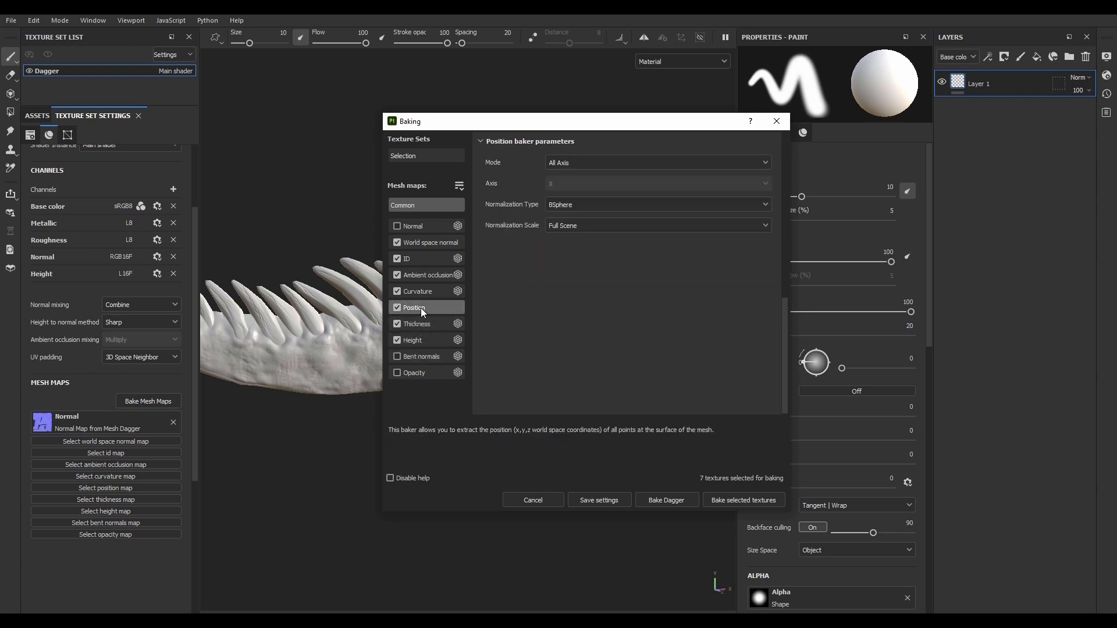
click(421, 290)
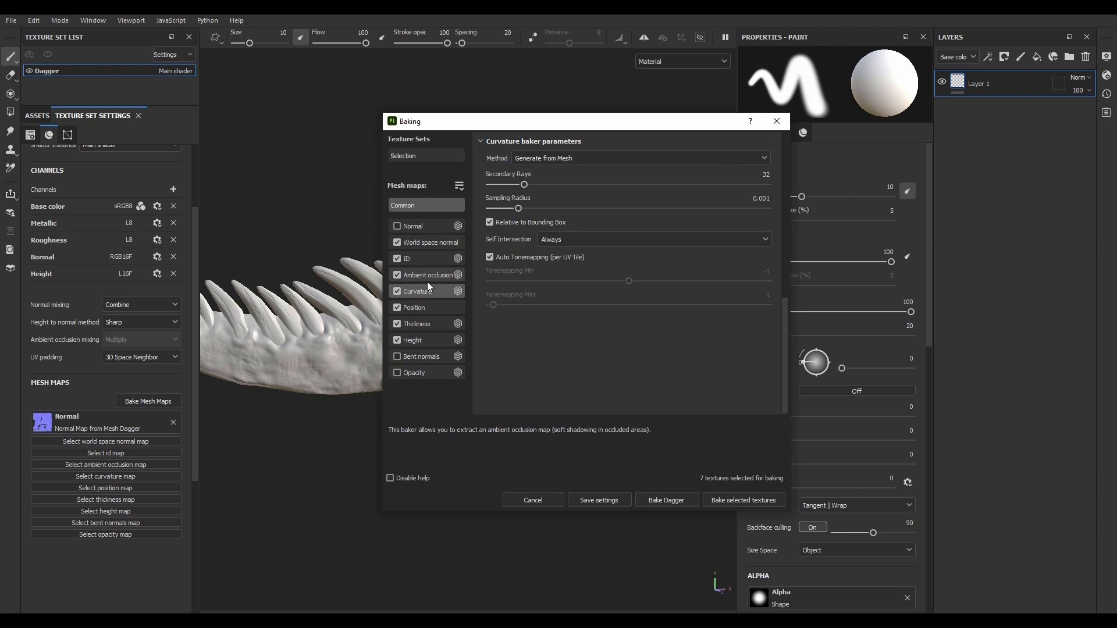
click(561, 240)
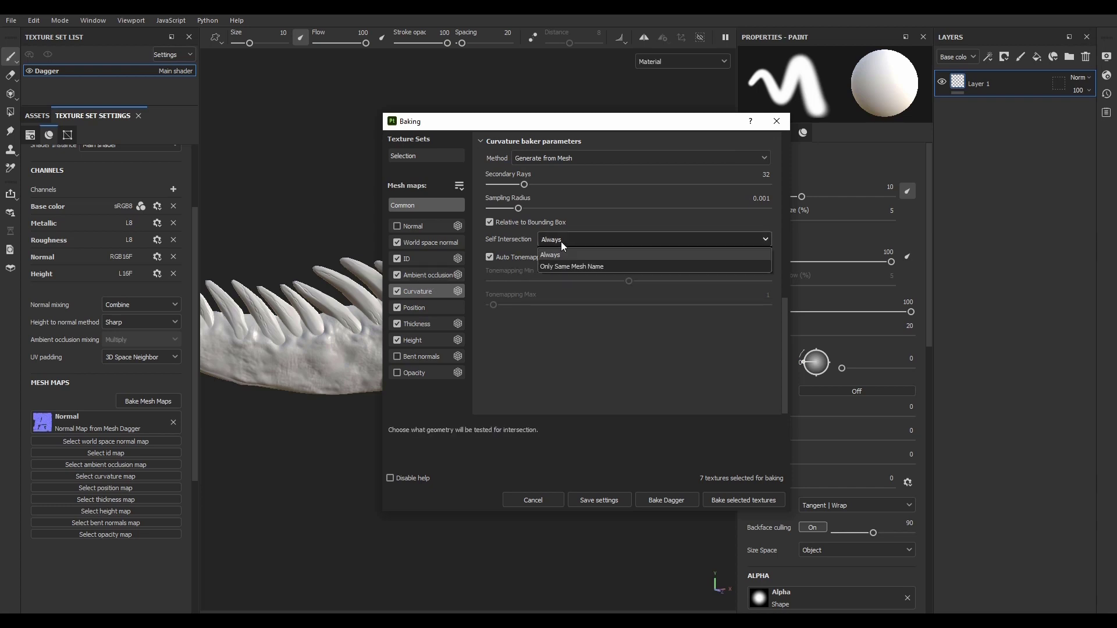
click(561, 242)
click(550, 153)
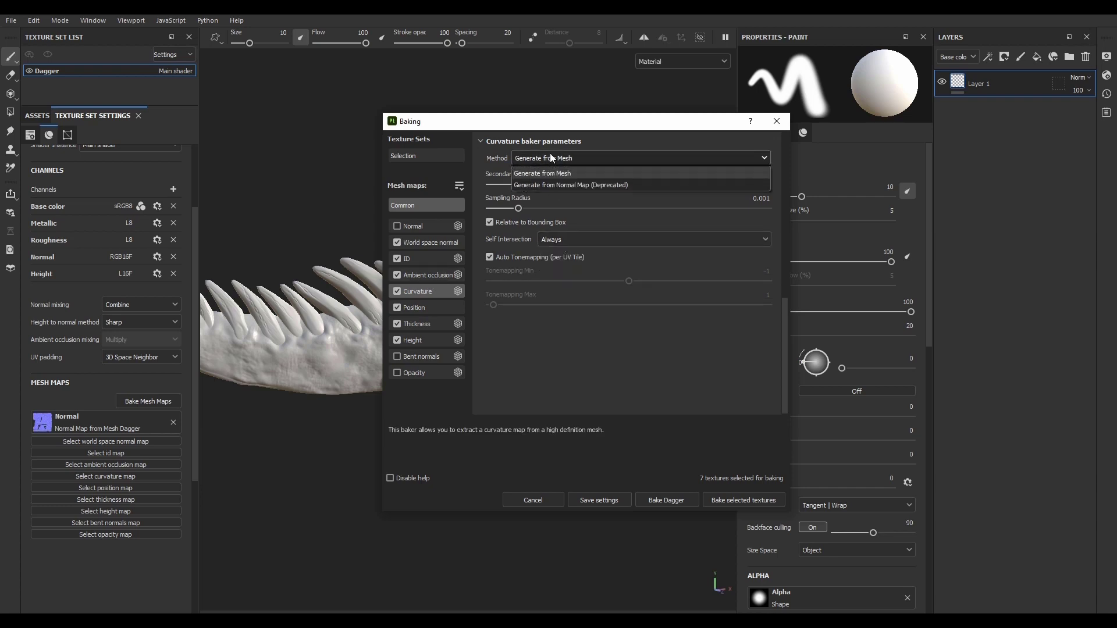
click(550, 186)
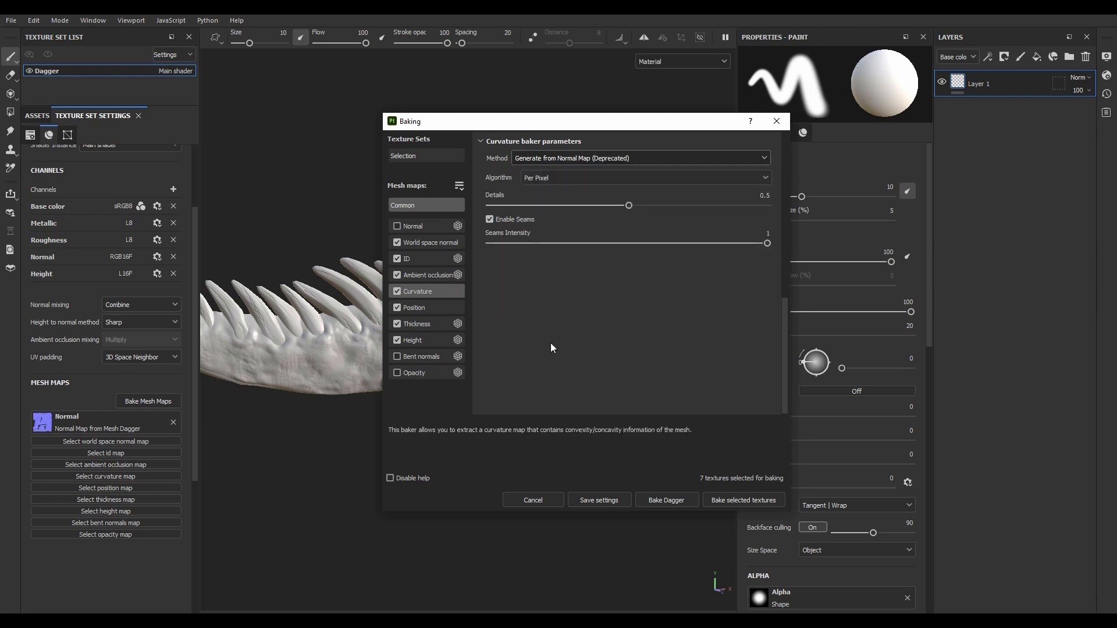
Step: Set the Ambient occlusion attenuation to Smooth, bake the selected textures and close the bake report
click(428, 275)
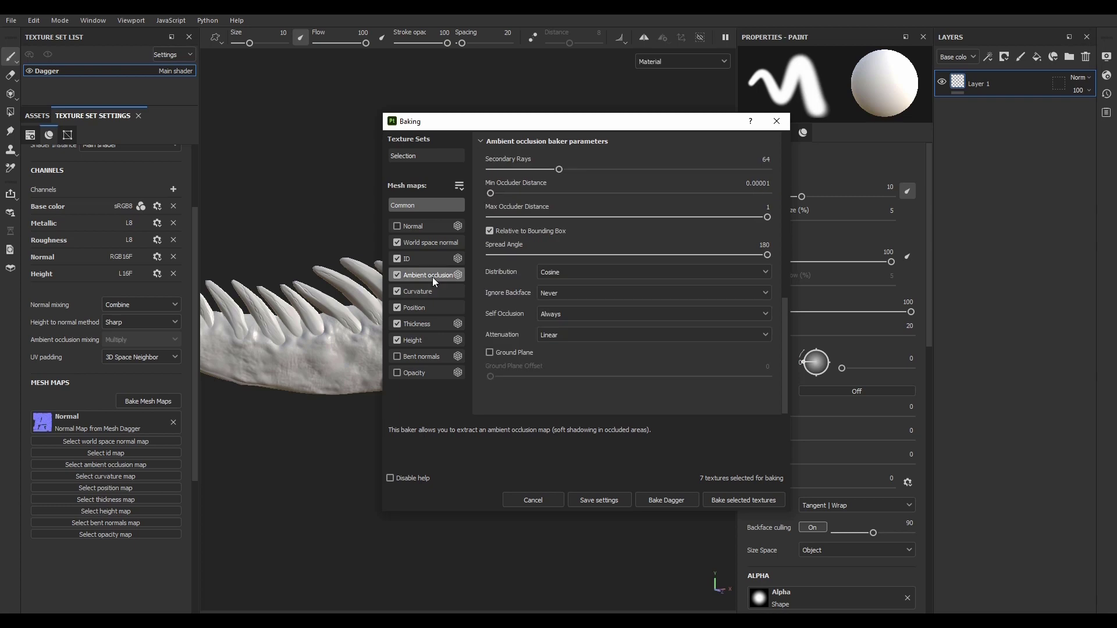
click(558, 336)
click(554, 365)
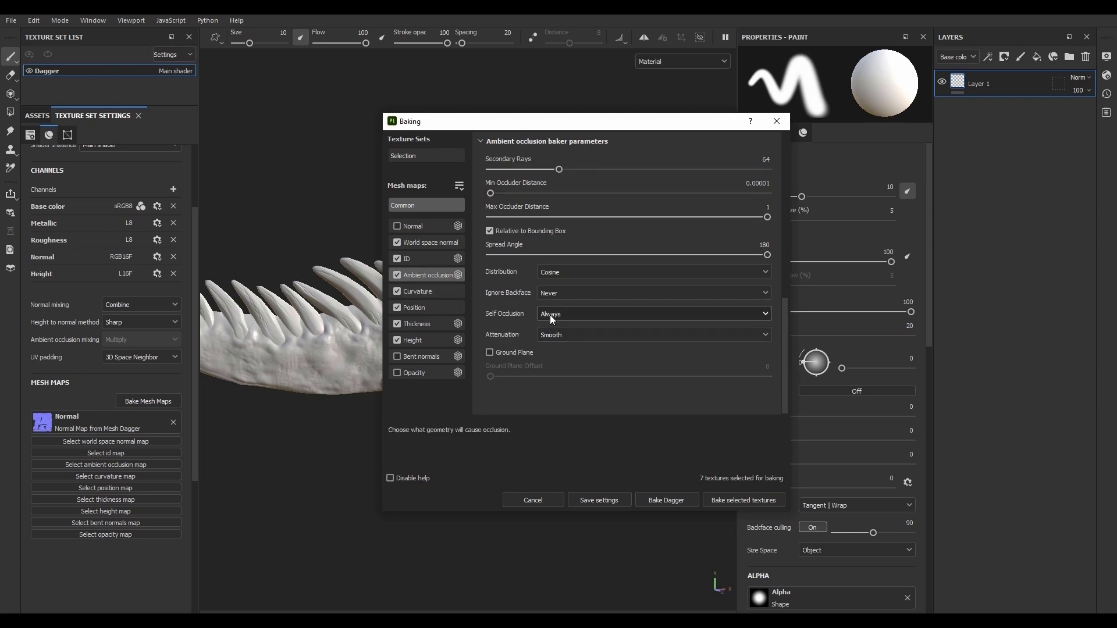
click(739, 501)
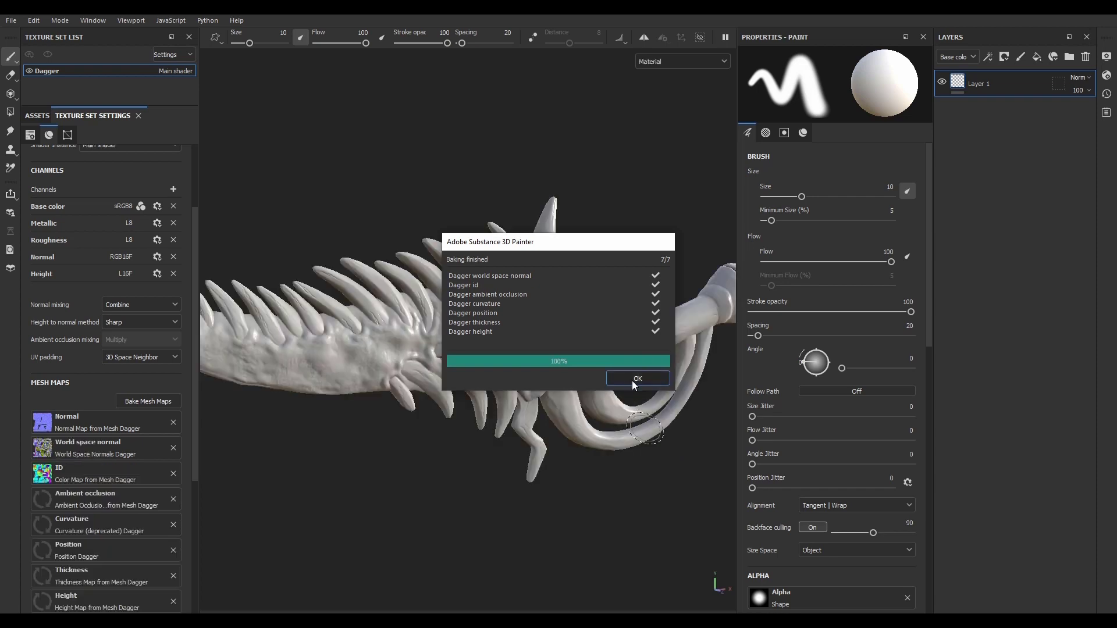
click(636, 379)
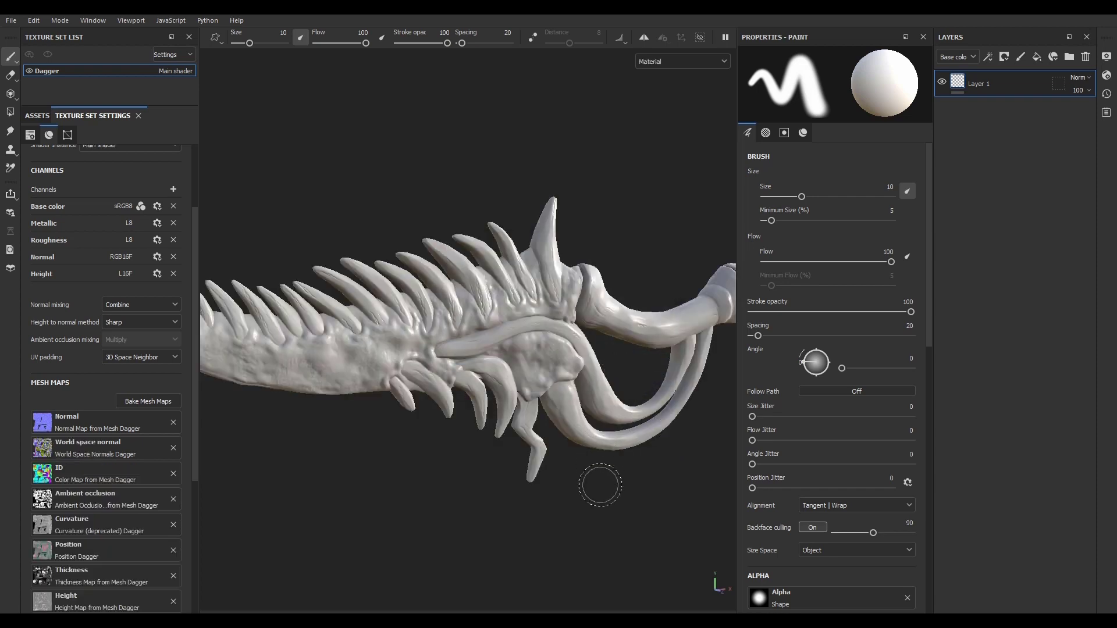
Step: Examine the dagger in Material view, then display its ID and Ambient occlusion mesh maps and check them up close
mouse_move(598, 481)
alt+mouse_down()
mouse_move(572, 512)
mouse_move(588, 515)
alt+mouse_up()
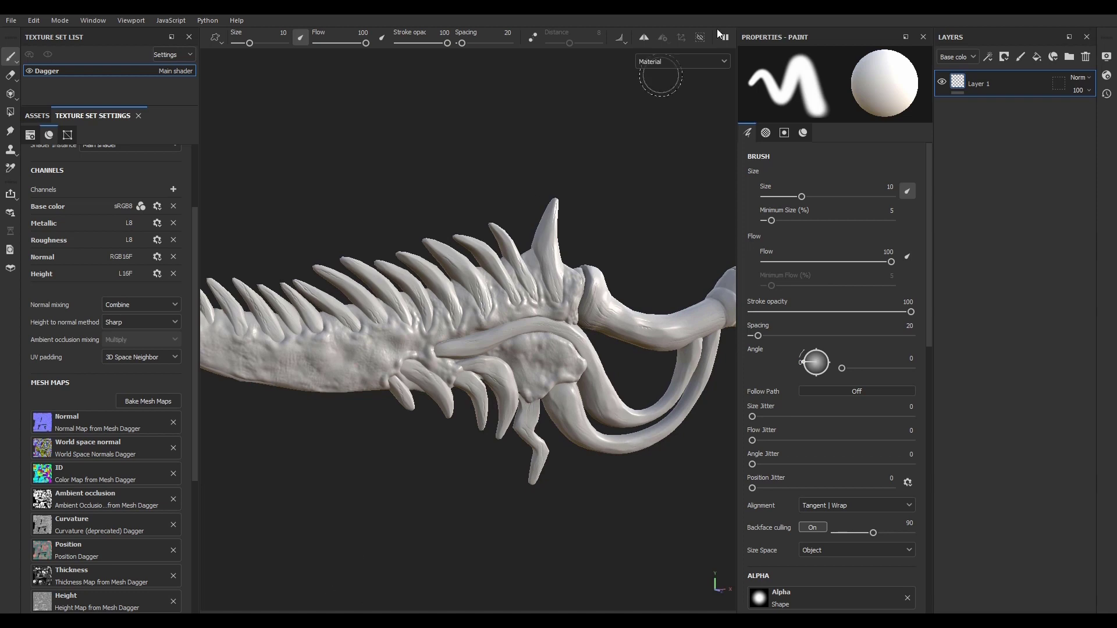
mouse_move(499, 582)
alt+mouse_down()
mouse_move(463, 529)
mouse_move(491, 529)
alt+mouse_up()
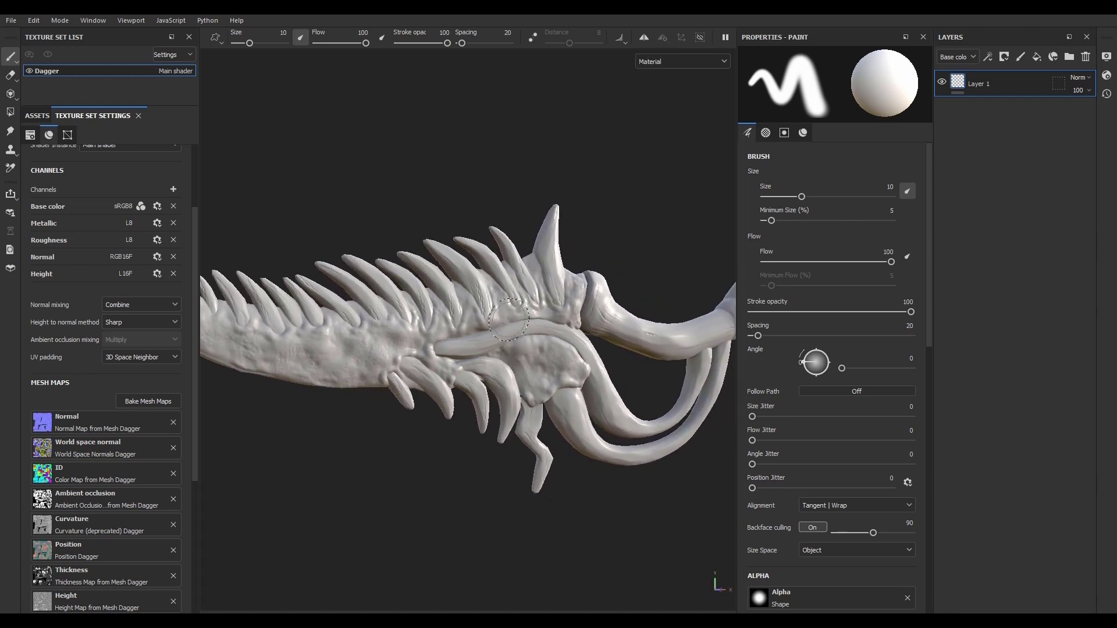
key(b)
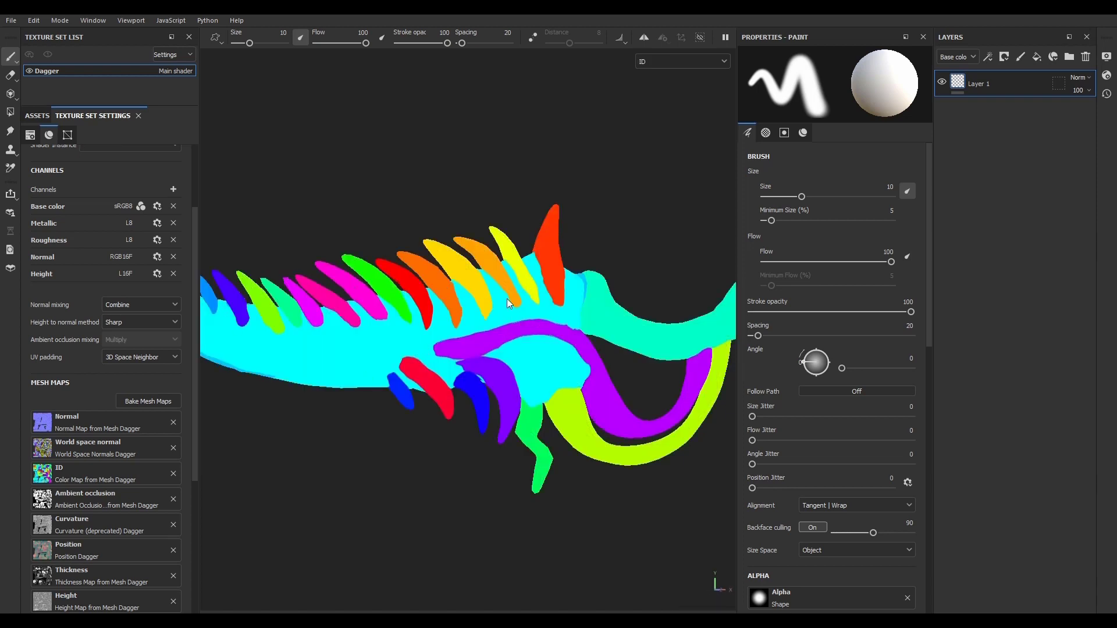
key(b)
scroll(465, 332, up, 5)
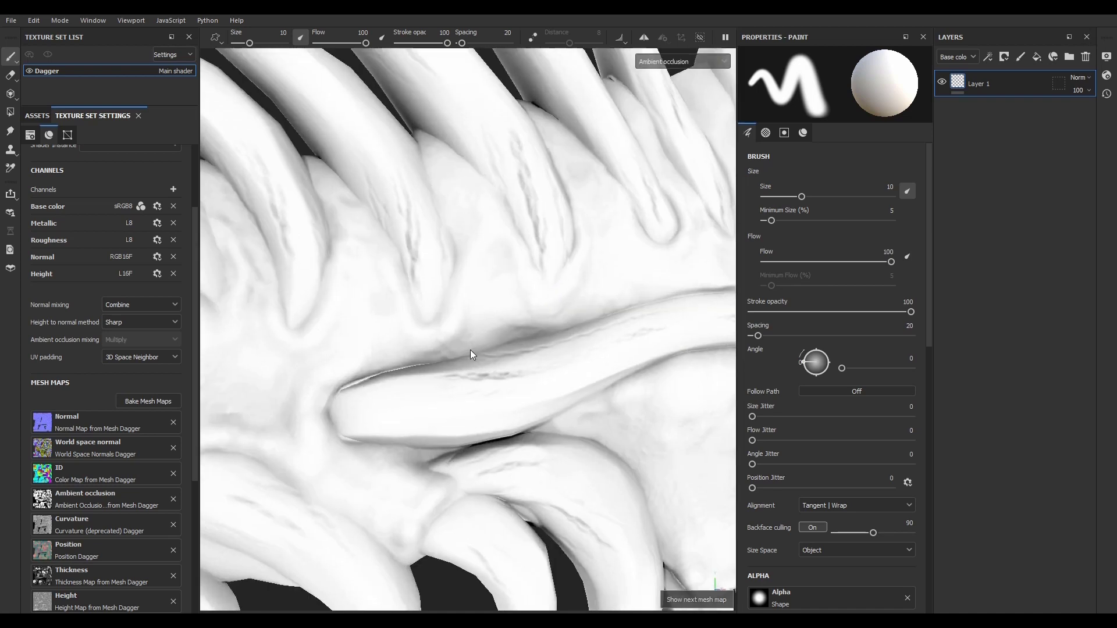
scroll(473, 357, down, 6)
scroll(514, 353, up, 2)
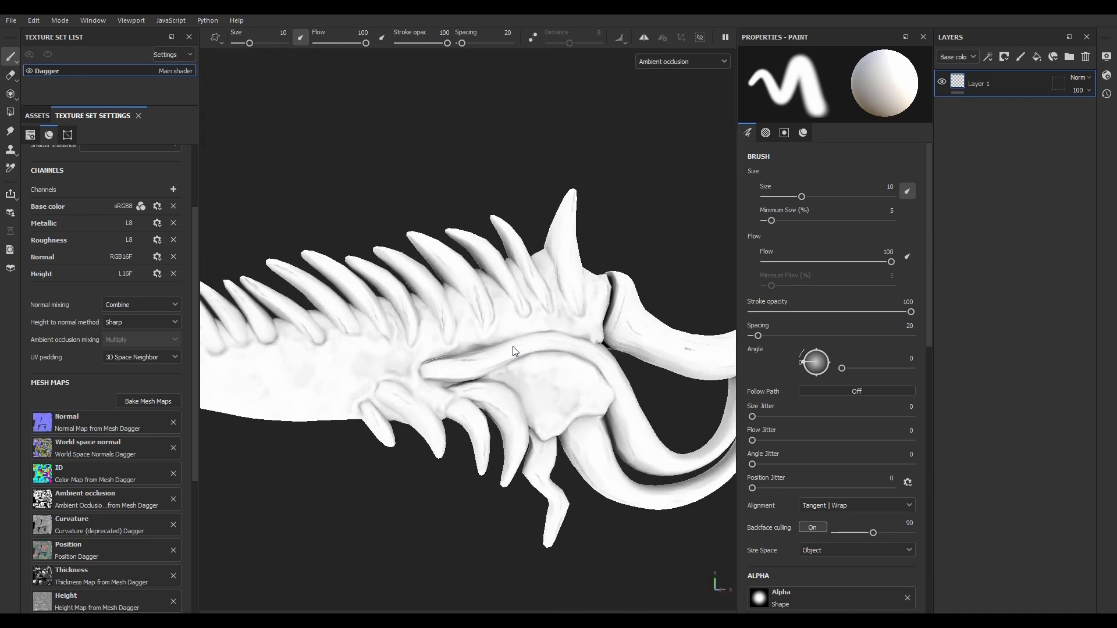
Step: Display the Curvature, Position and Thickness mesh maps one after another and examine them on the dagger
key(b)
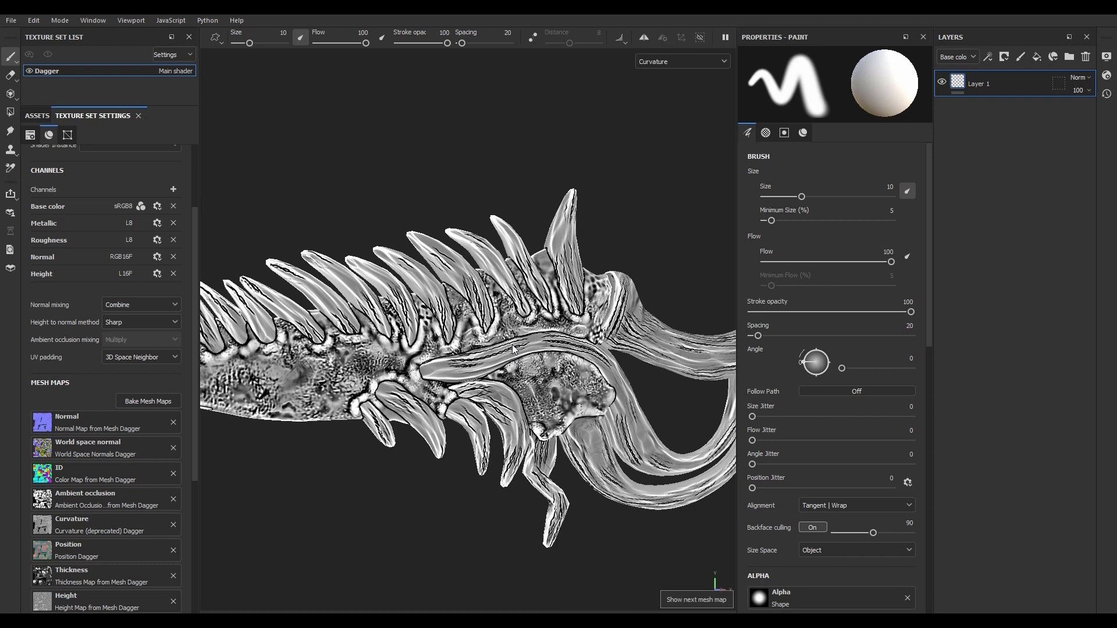
key(b)
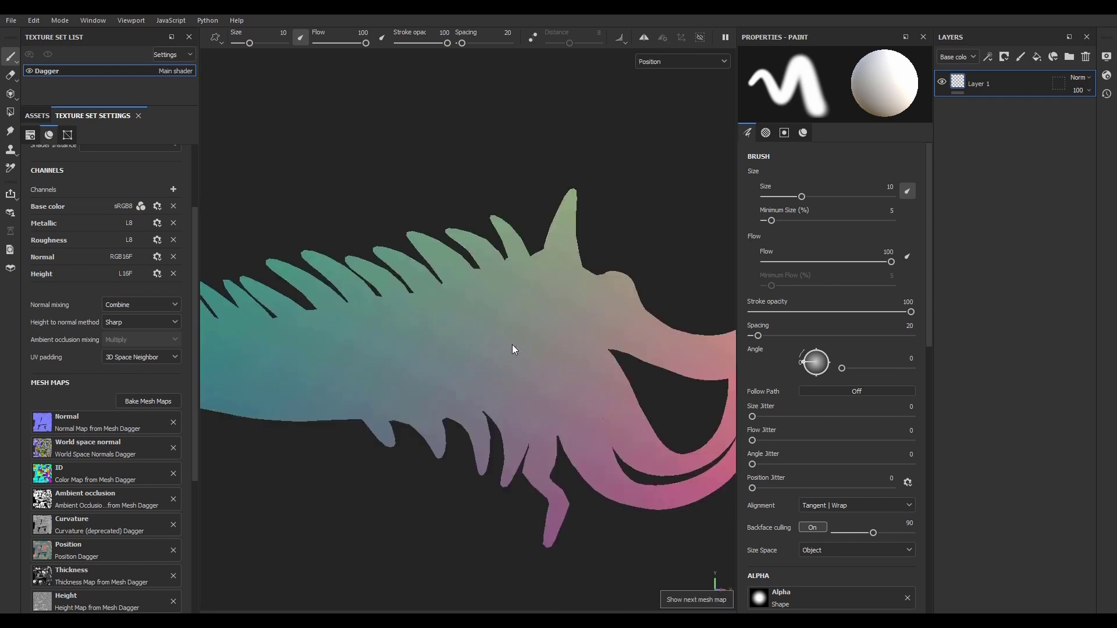
scroll(514, 347, down, 4)
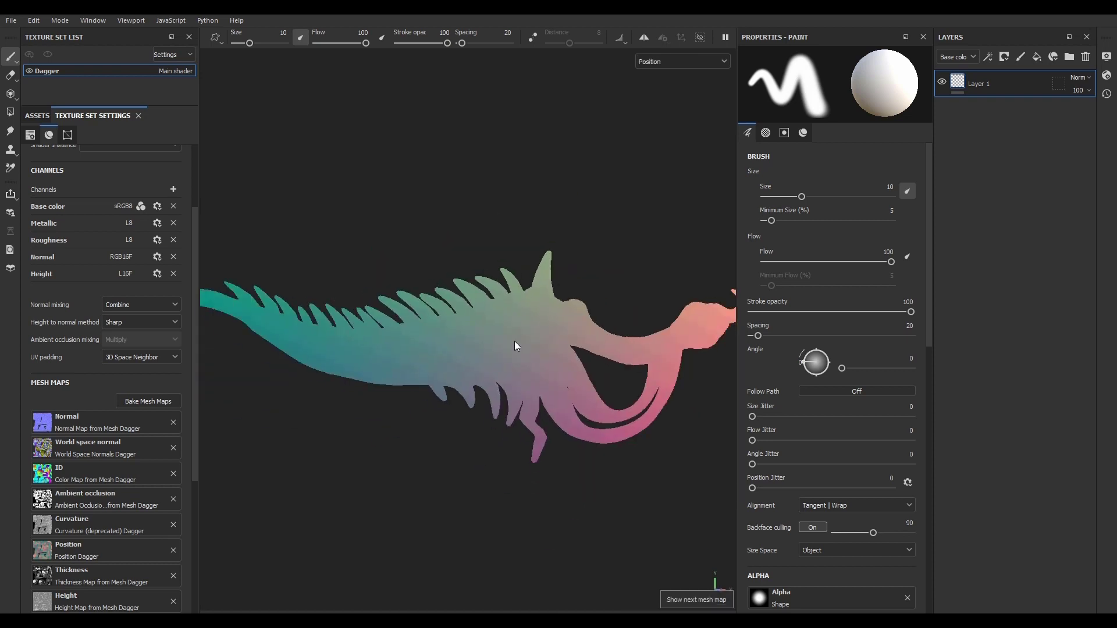
scroll(517, 347, up, 5)
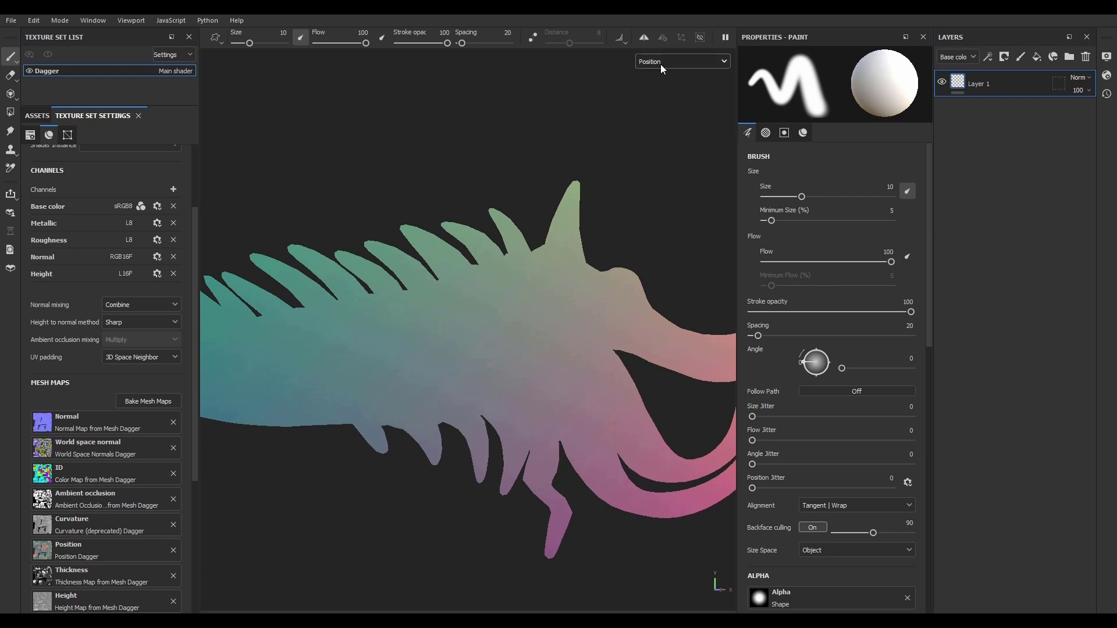
key(b)
scroll(534, 343, down, 3)
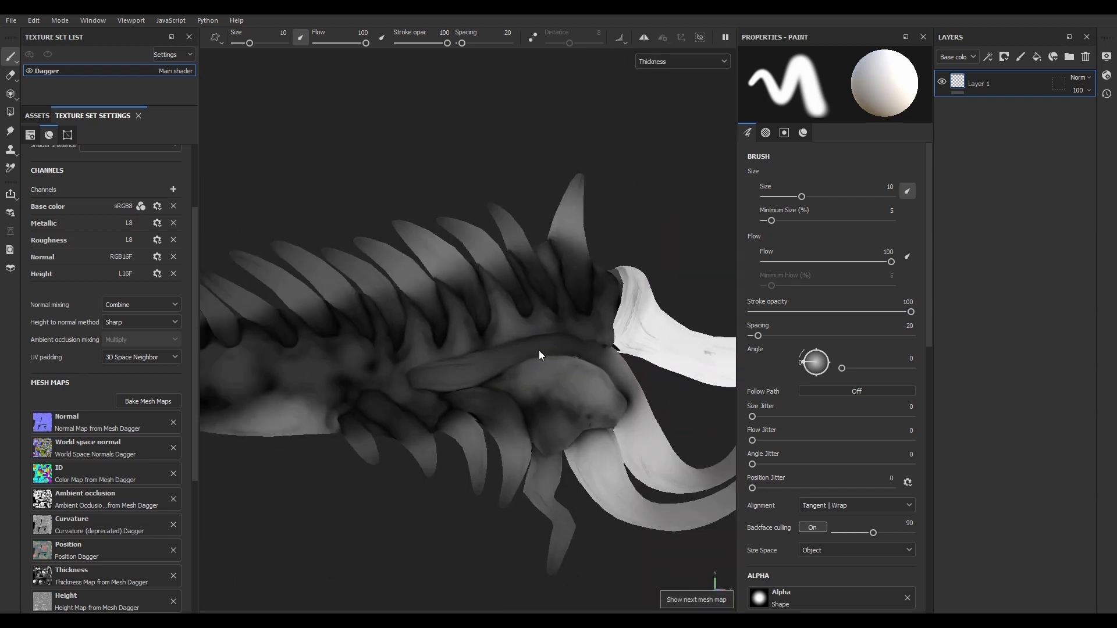
scroll(547, 358, down, 2)
scroll(424, 378, up, 4)
scroll(424, 378, down, 4)
scroll(511, 359, up, 5)
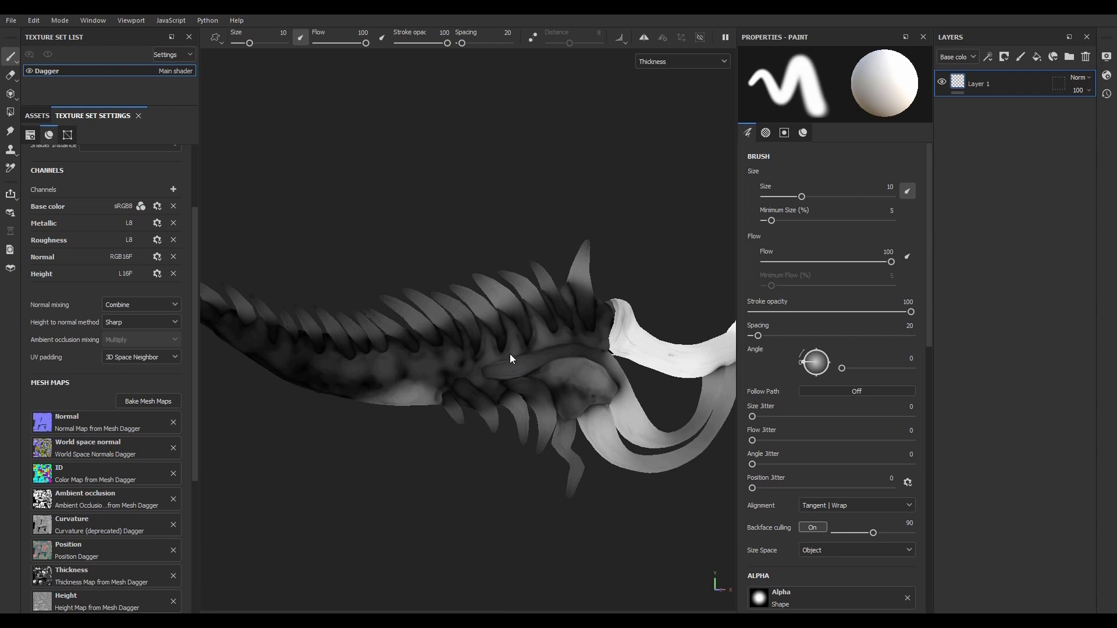
Step: Display the Height mesh map, examine its details up close on the dagger, and advance to the next mesh map
scroll(475, 350, down, 2)
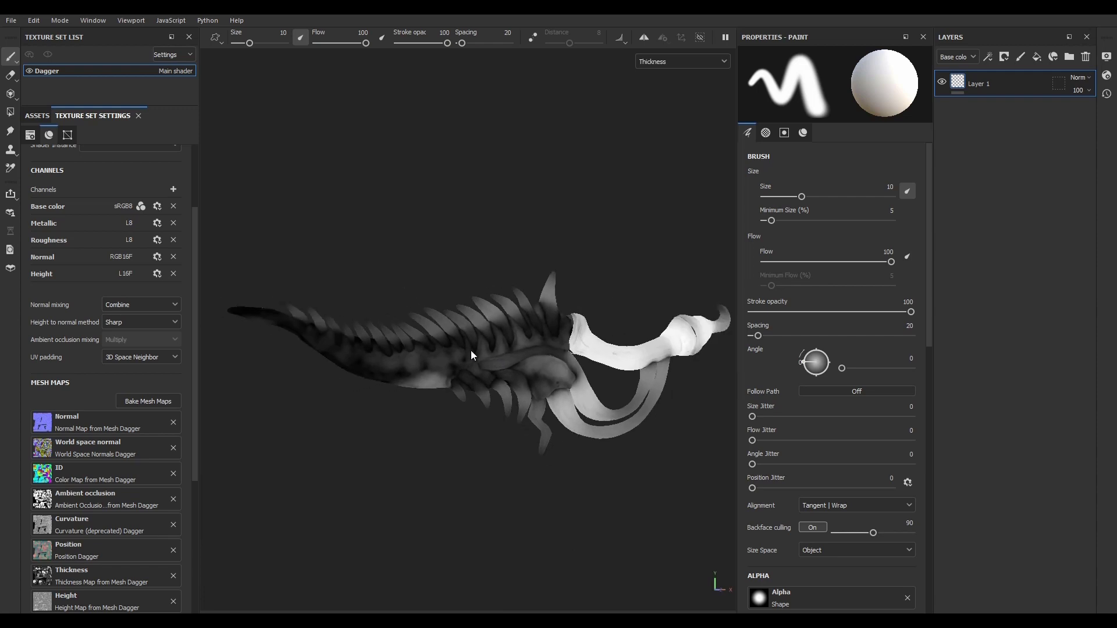
key(b)
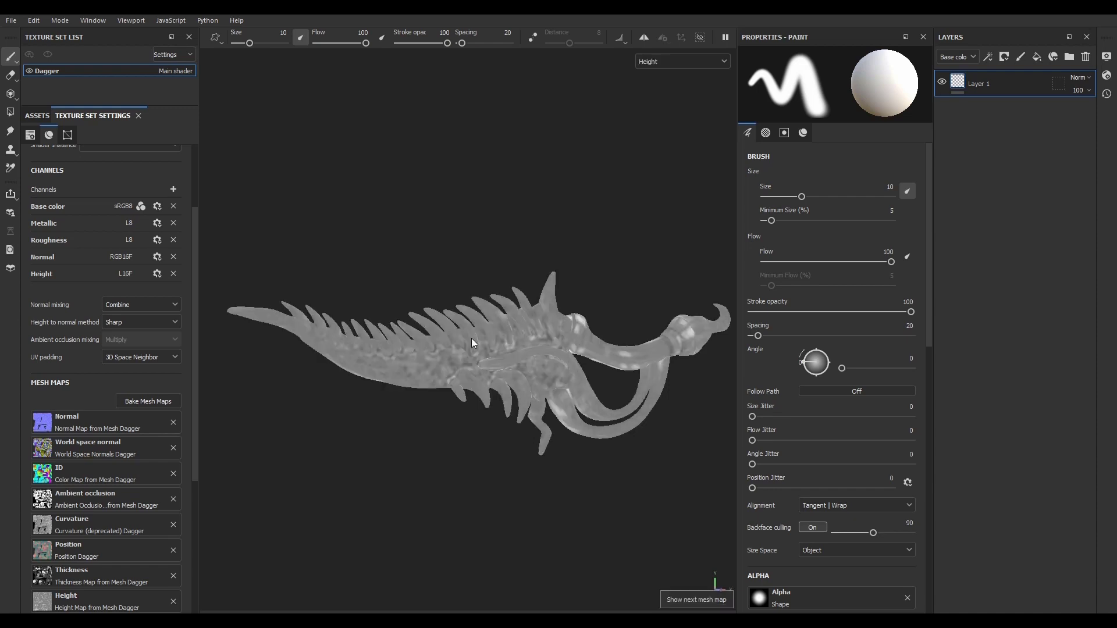
scroll(473, 336, up, 5)
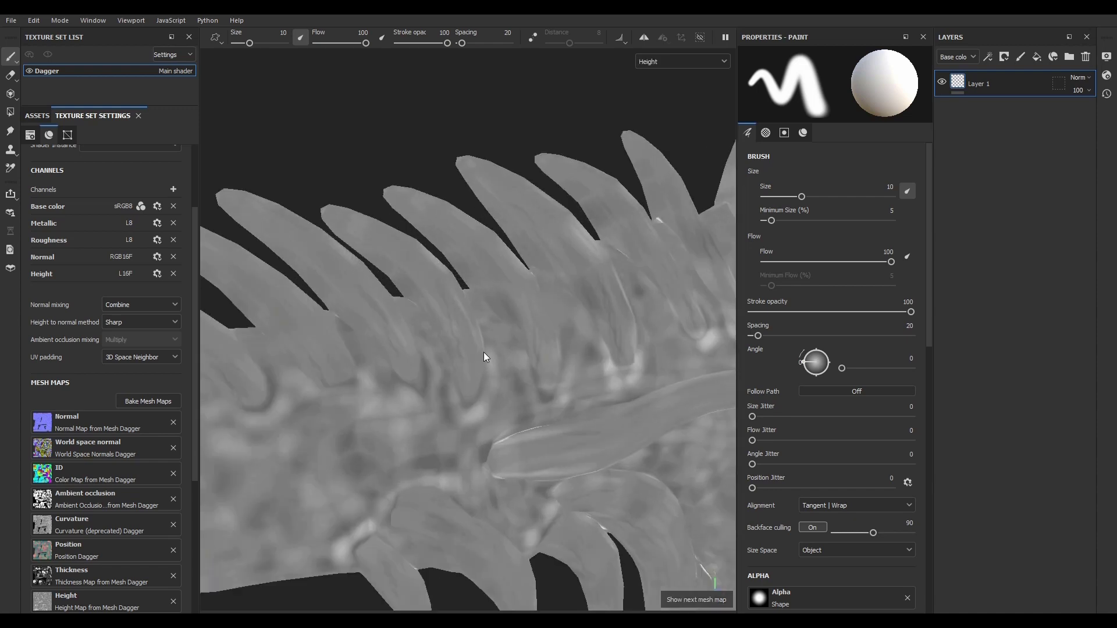
scroll(484, 355, down, 4)
scroll(581, 397, up, 3)
scroll(546, 333, up, 2)
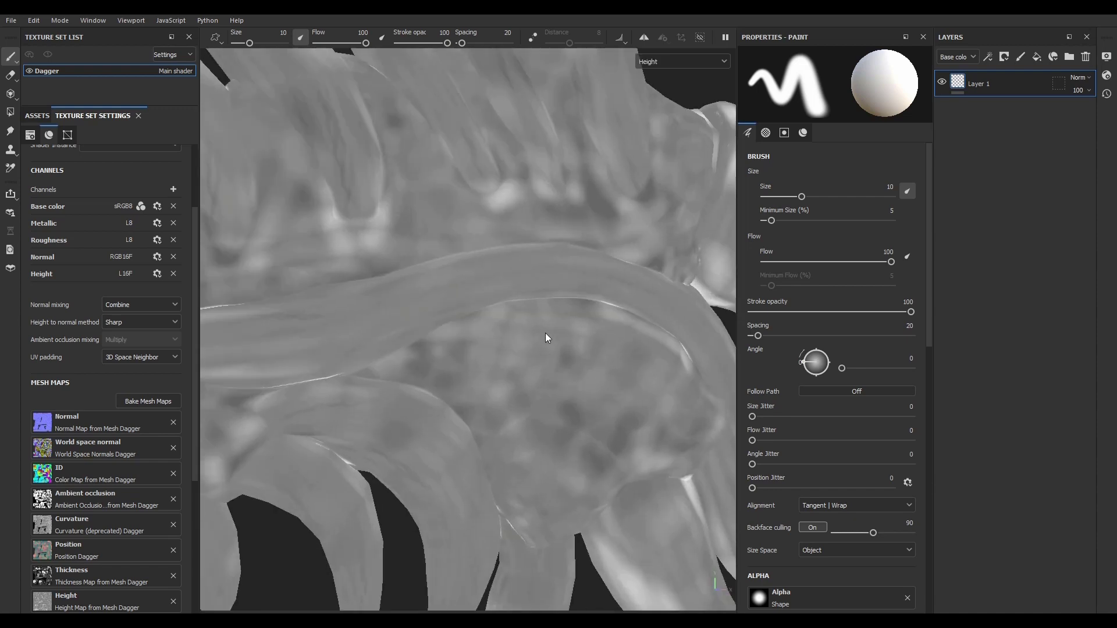
scroll(536, 366, down, 5)
key(b)
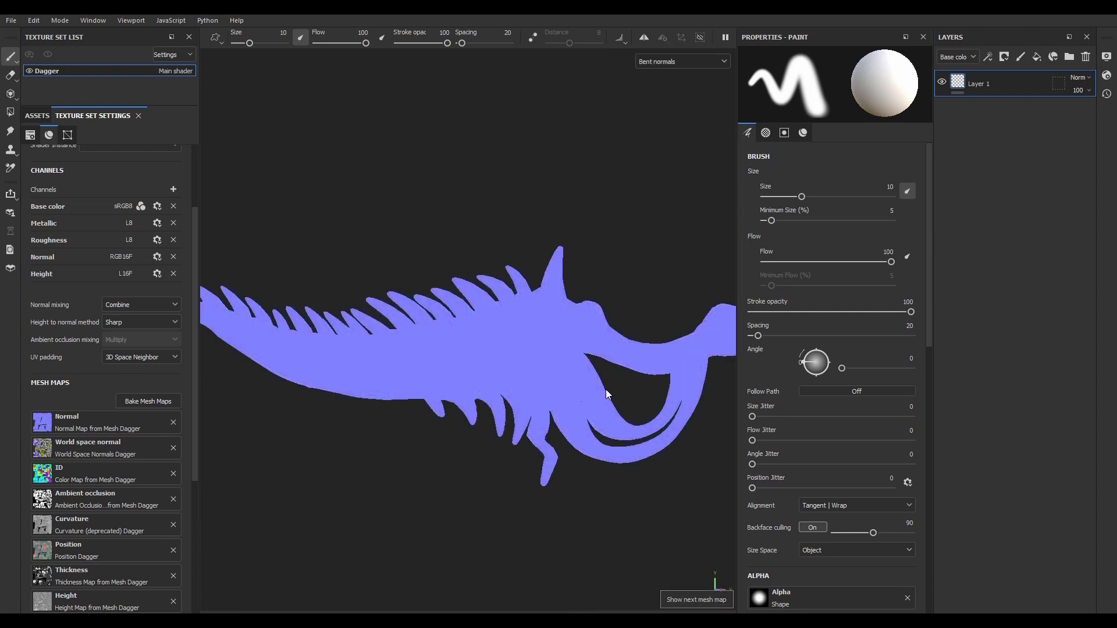
Step: Return the viewport to the Material view and check the dagger from a different angle
click(684, 62)
scroll(674, 108, up, 3)
click(656, 89)
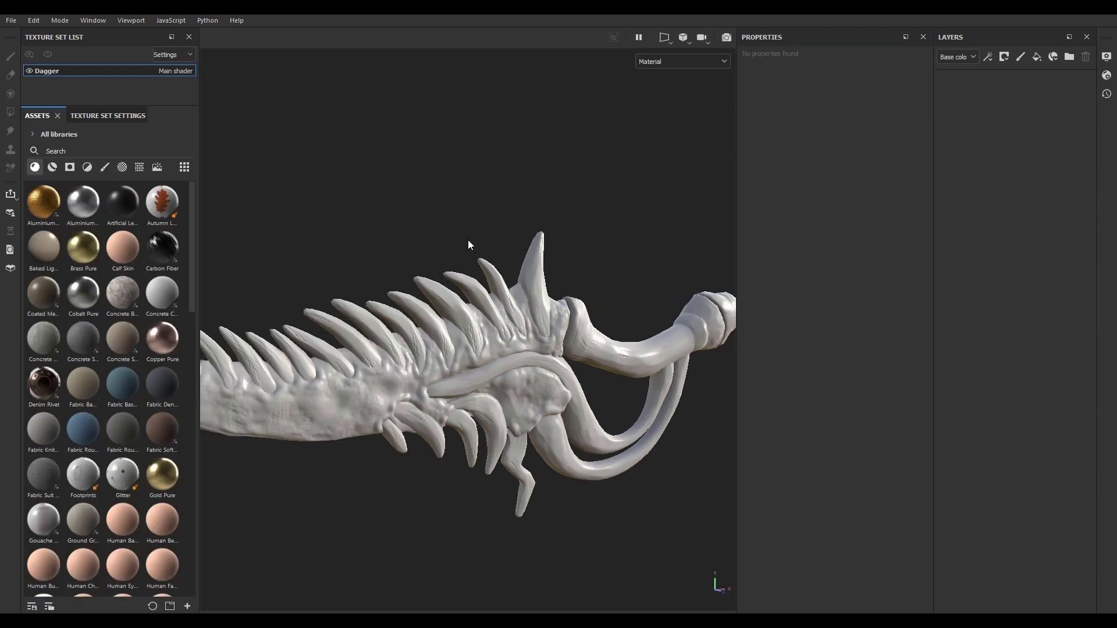
mouse_move(441, 232)
alt+mouse_down()
mouse_move(362, 263)
mouse_move(423, 157)
mouse_move(399, 192)
mouse_move(506, 220)
mouse_move(461, 236)
mouse_move(525, 352)
mouse_move(578, 364)
mouse_move(453, 348)
alt+mouse_up()
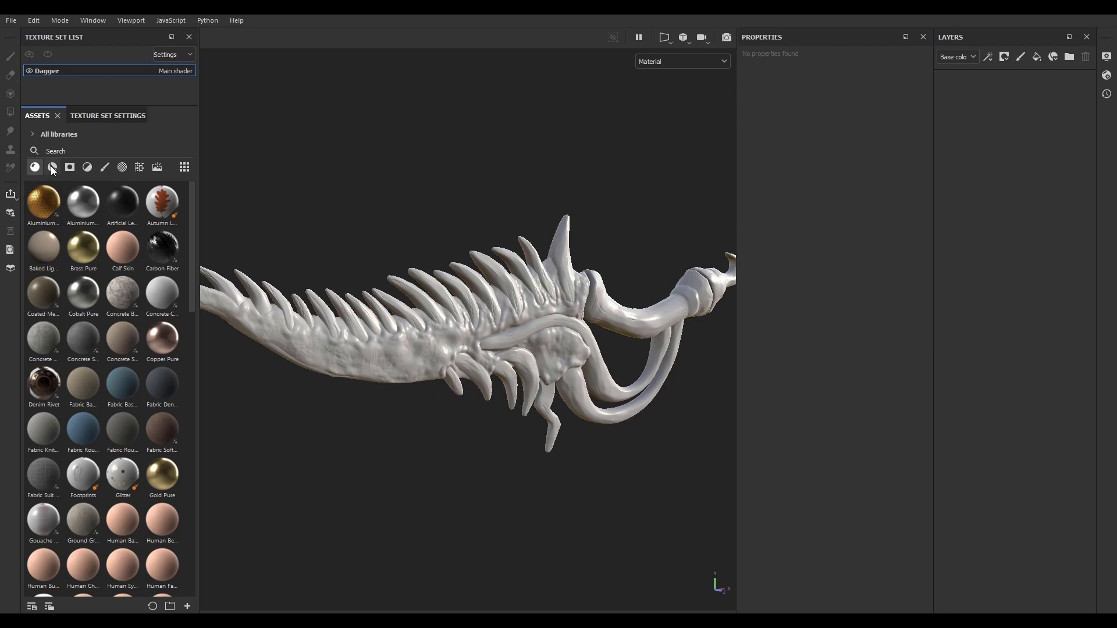
Step: Try the Bronze Armor and Creature Teeth smart materials on the dagger, deleting each layer group after checking it
click(53, 168)
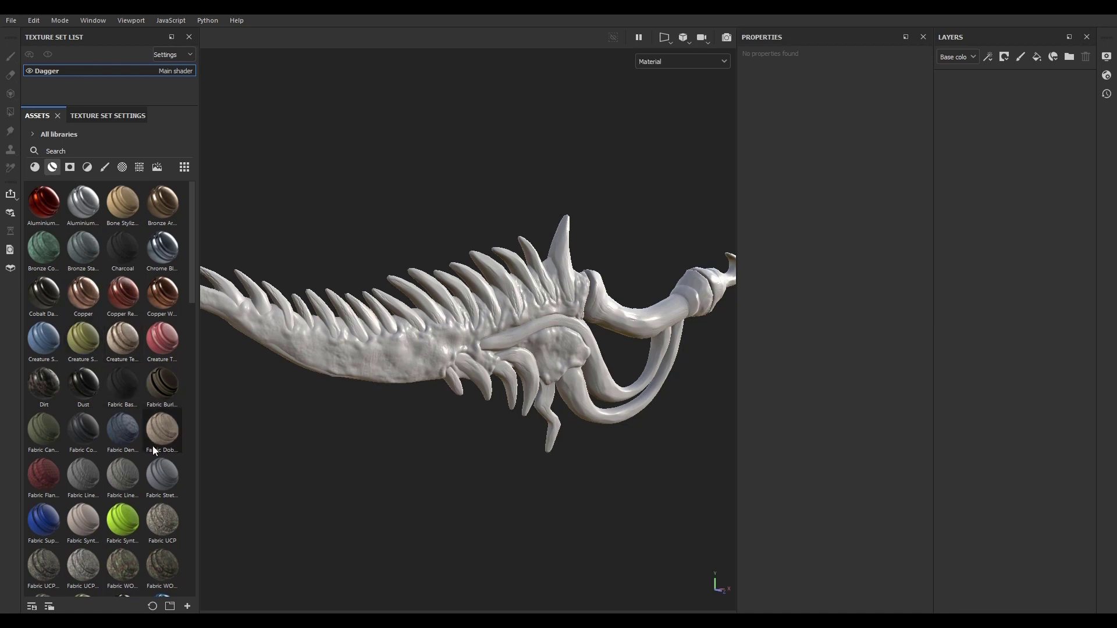
drag(163, 207, 508, 328)
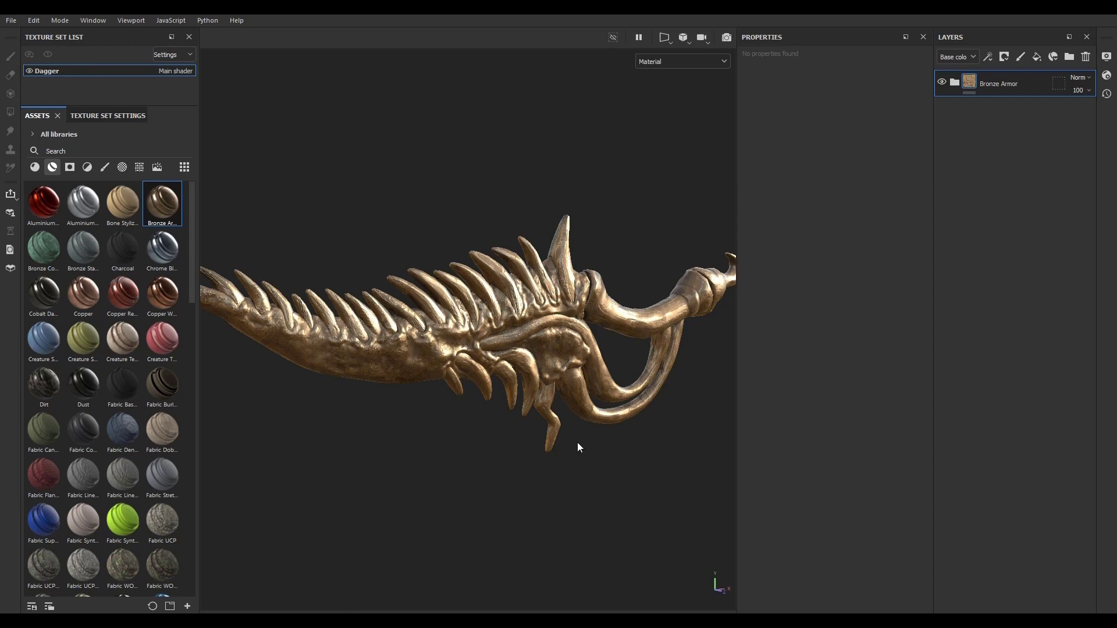
alt+drag(577, 444, 407, 333)
alt+right_drag(408, 333, 501, 429)
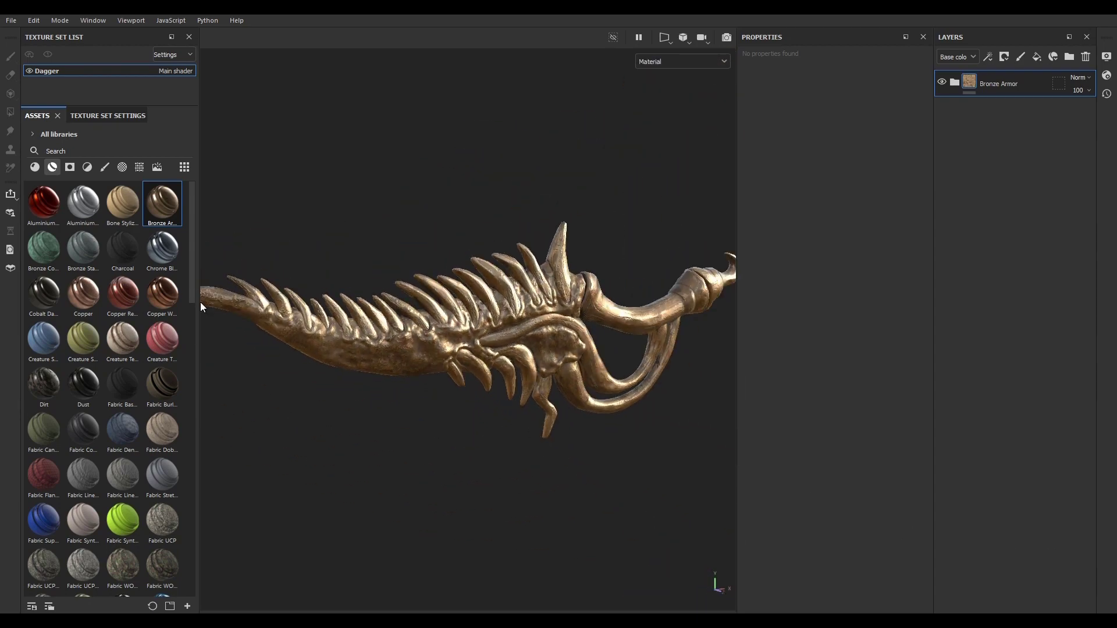
click(1085, 57)
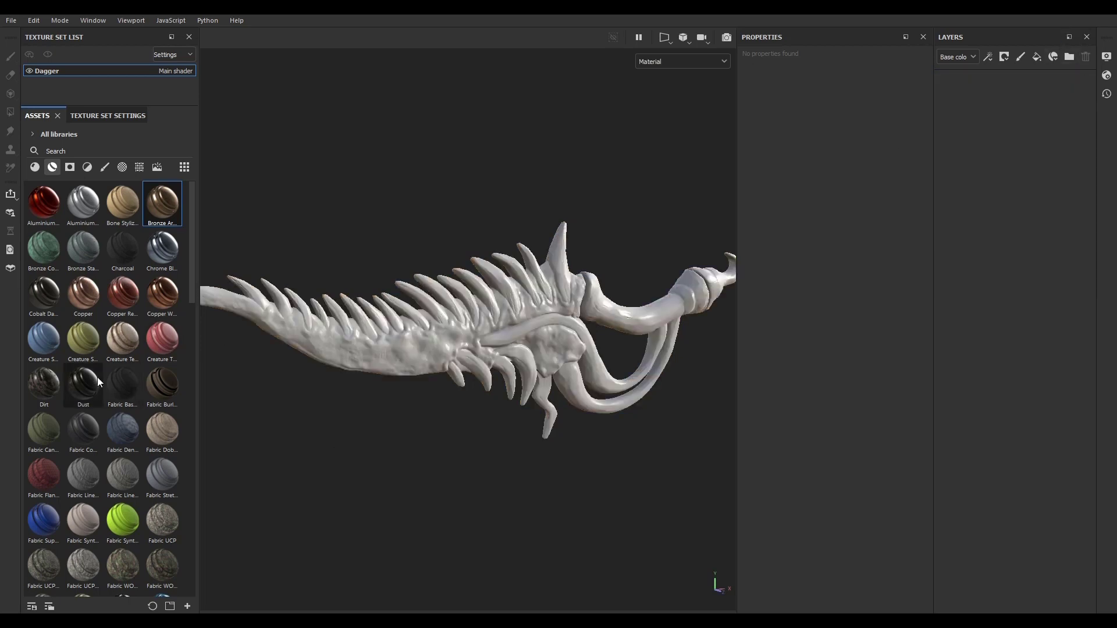
drag(124, 344, 403, 344)
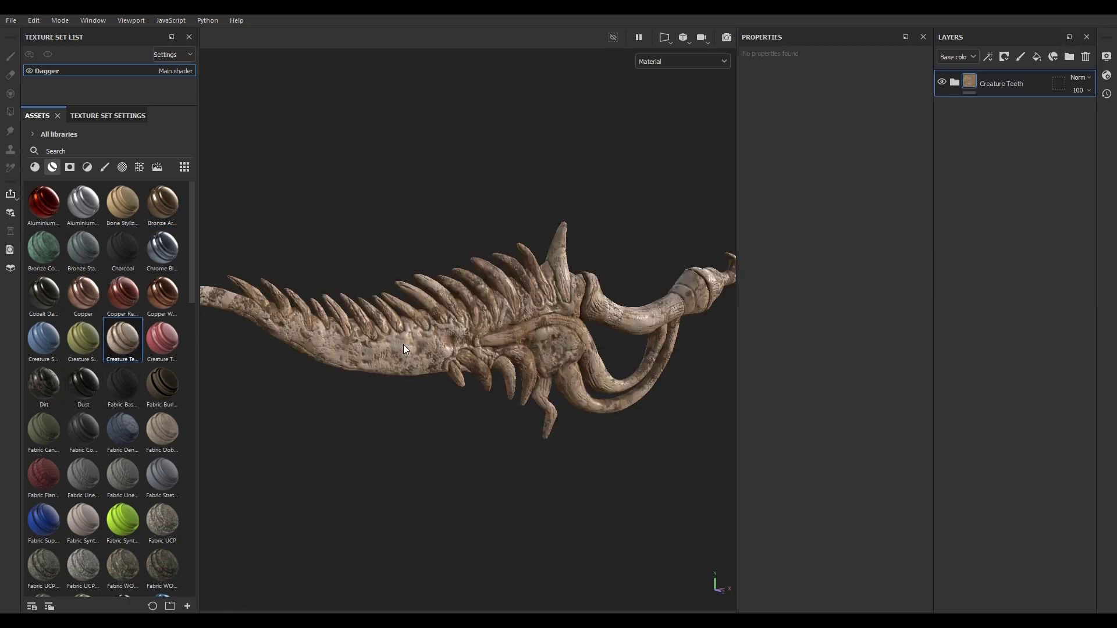
click(1085, 56)
Step: Apply the Skin Face smart material to the dagger and inspect it up close and from a distance
scroll(116, 430, down, 10)
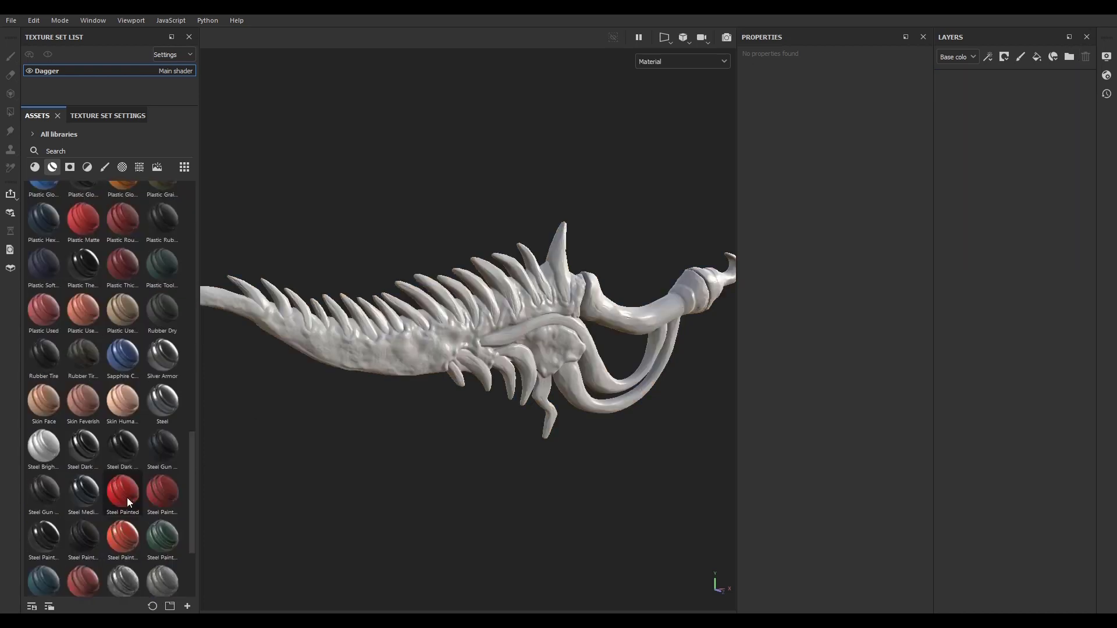
drag(40, 400, 522, 326)
scroll(490, 304, up, 4)
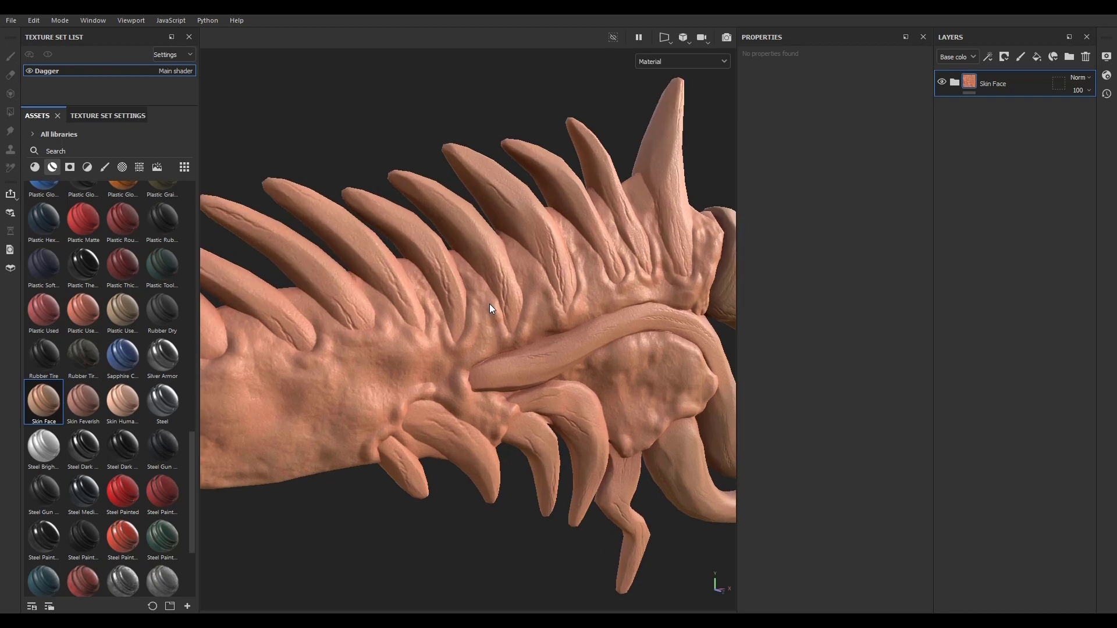
scroll(360, 333, up, 3)
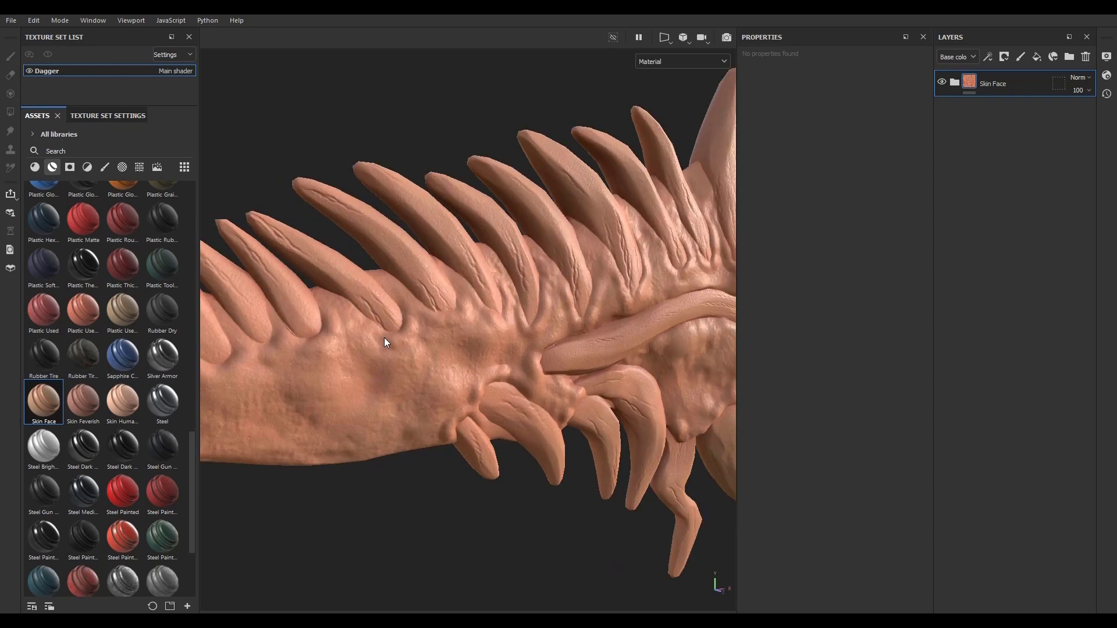
scroll(407, 355, down, 3)
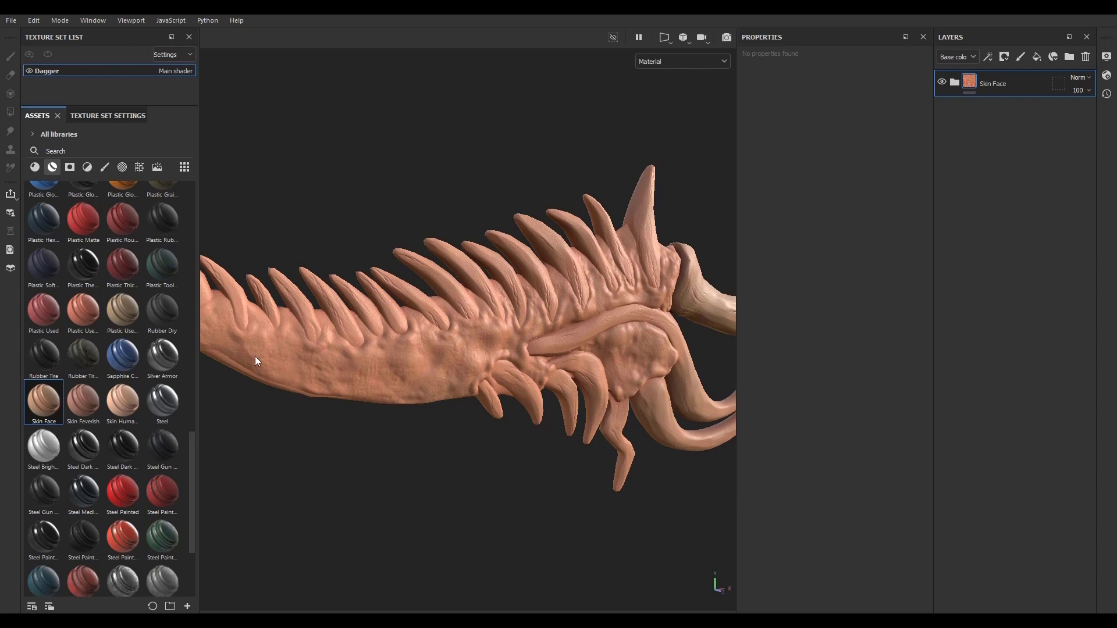
alt+drag(459, 329, 675, 291)
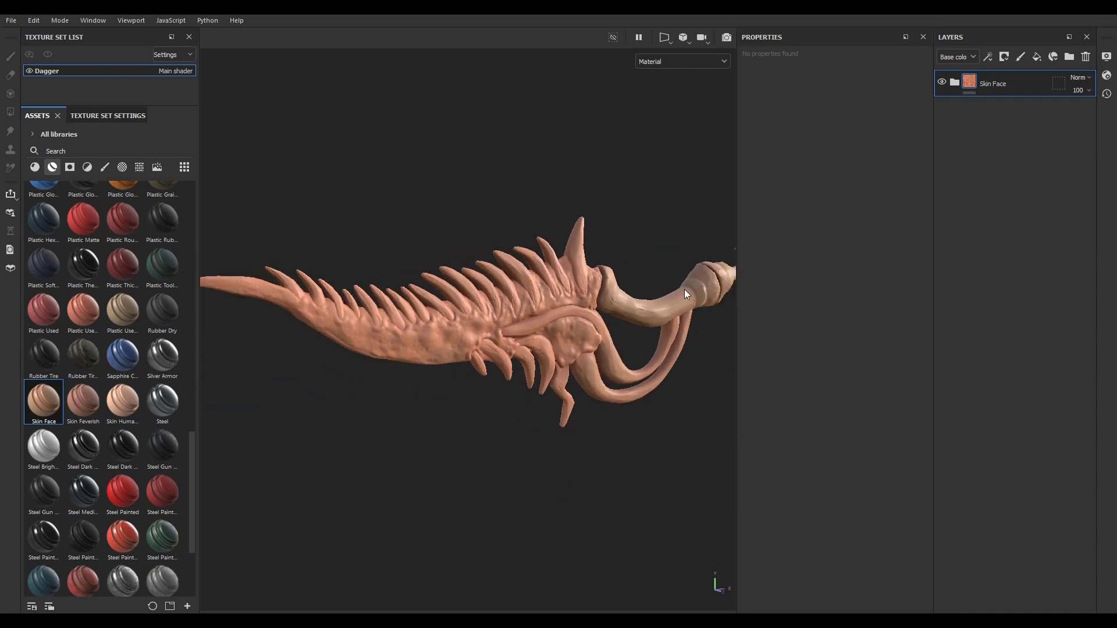
Step: Add a Scattering channel to the Dagger texture set and return to the smart materials
click(1107, 76)
click(1107, 77)
click(108, 115)
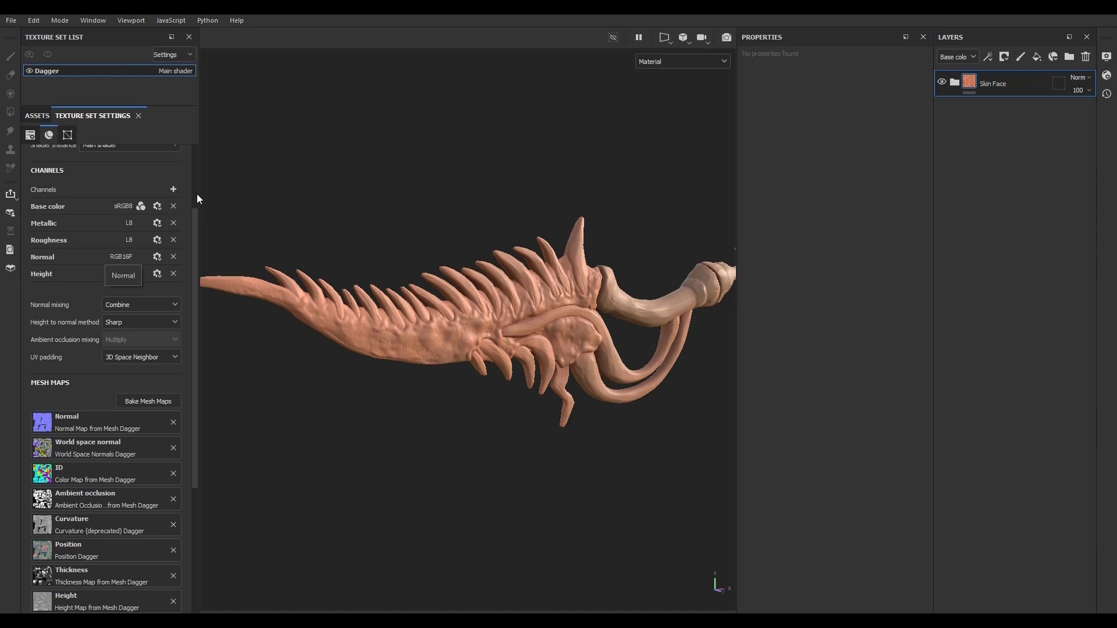
click(174, 189)
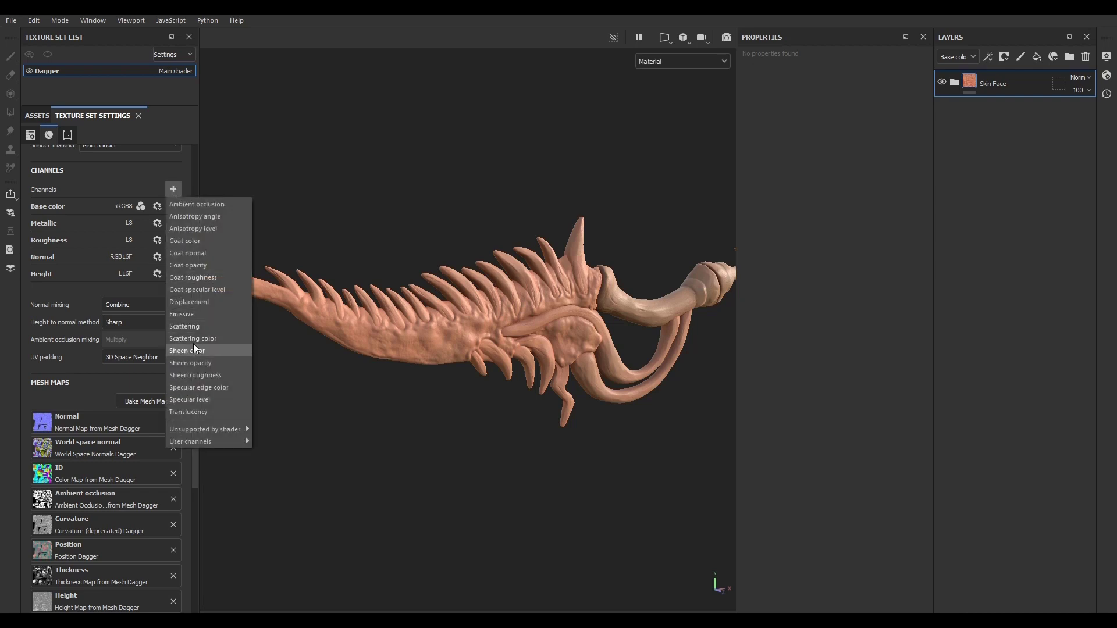
click(193, 326)
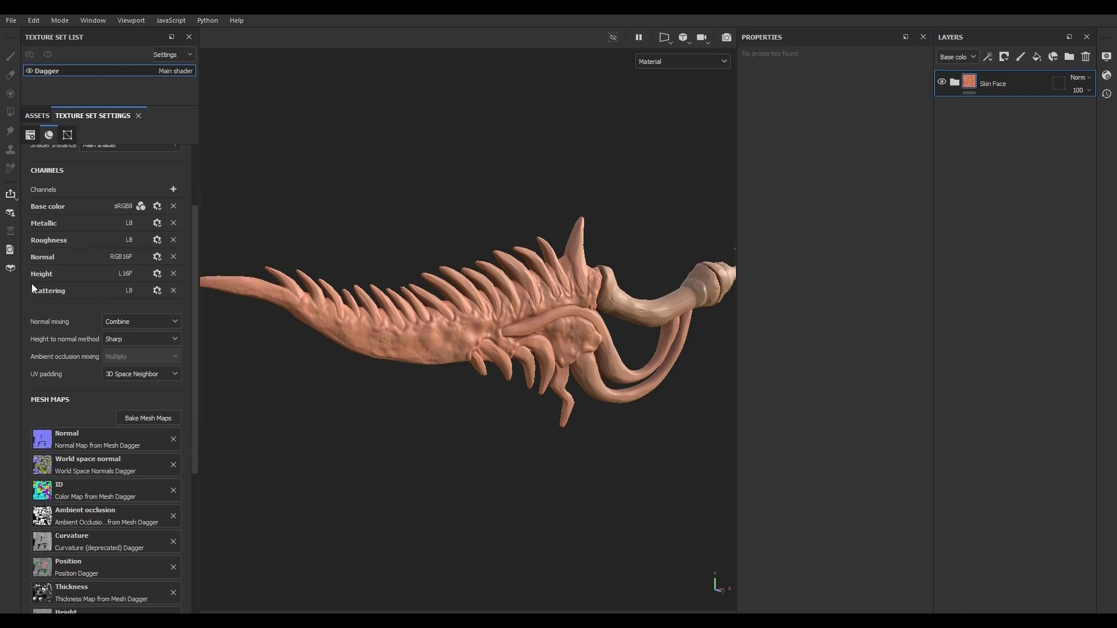
click(36, 117)
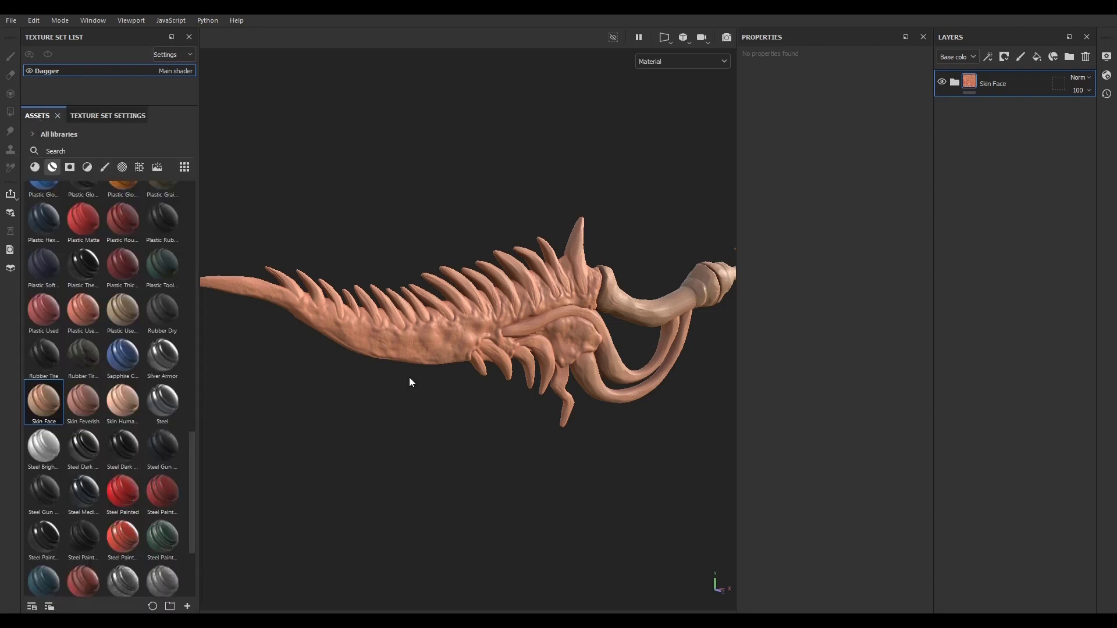
Step: Activate Subsurface Scattering in the display settings and close them
scroll(462, 310, up, 4)
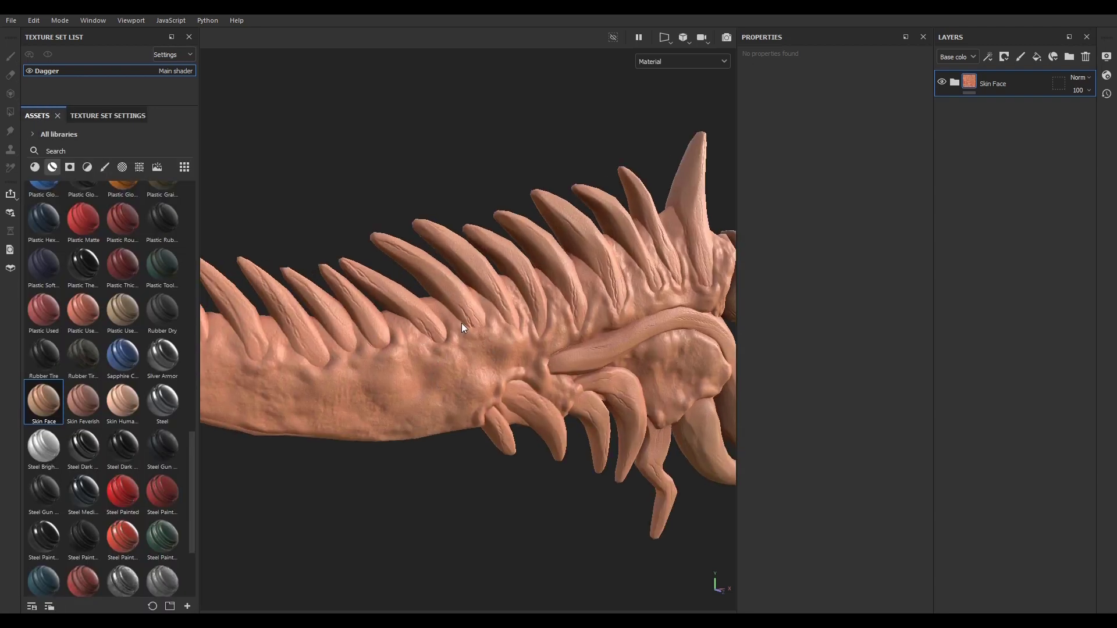
click(1107, 56)
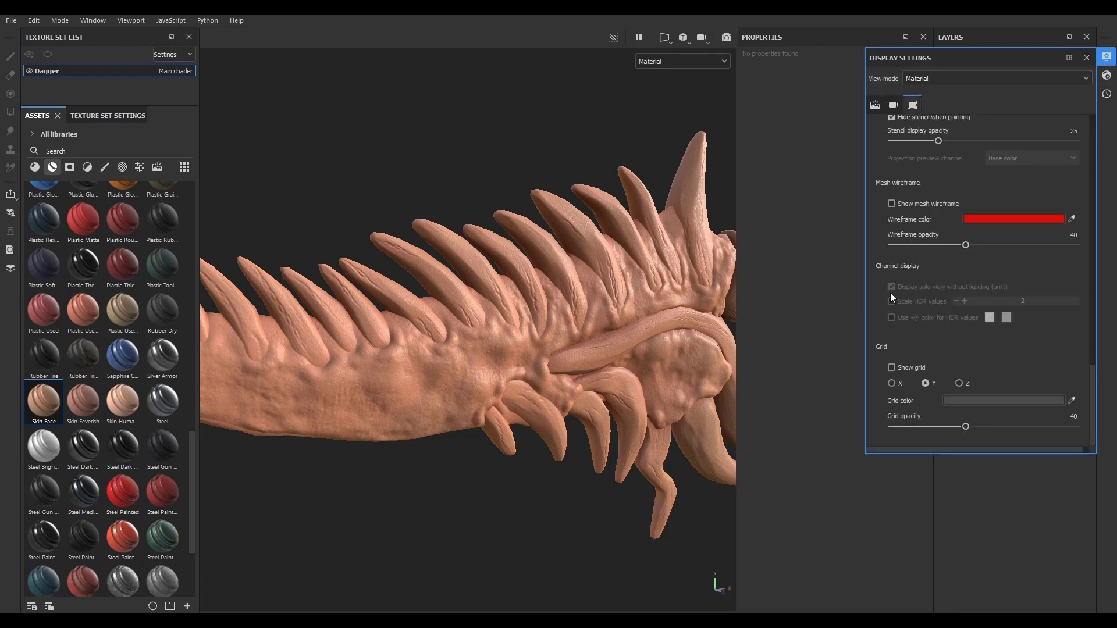
scroll(880, 307, up, 10)
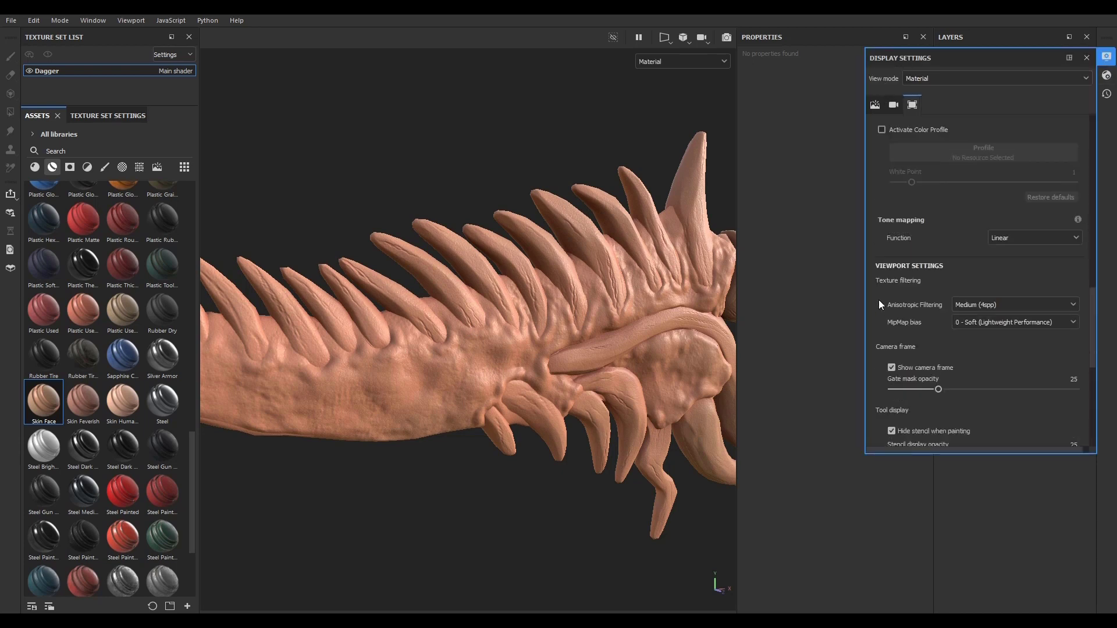
scroll(879, 288, up, 5)
scroll(909, 273, down, 8)
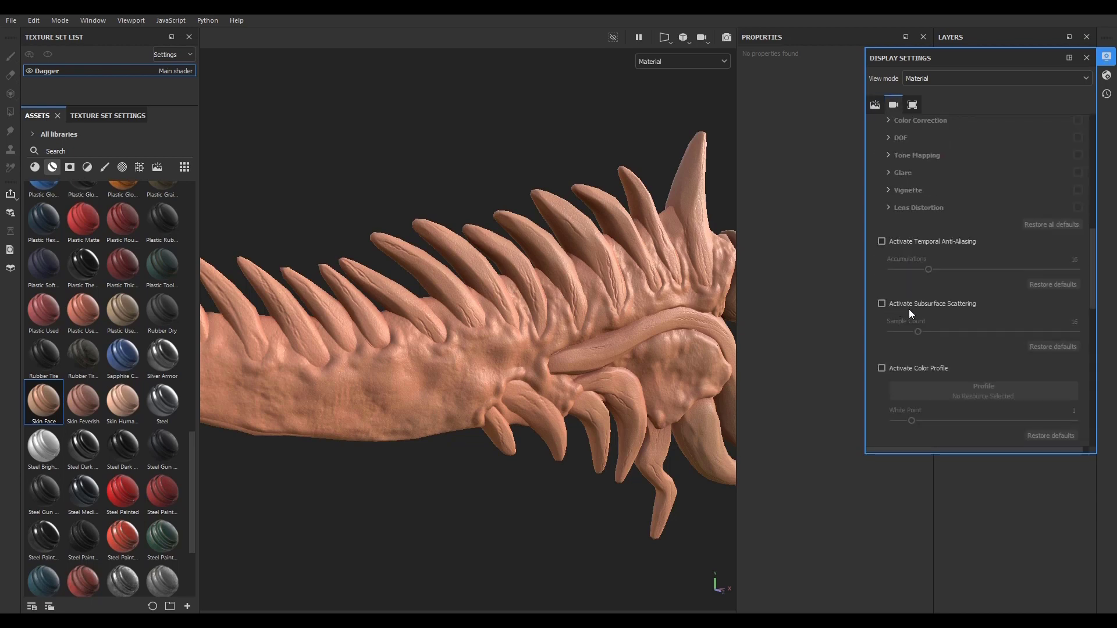
click(882, 303)
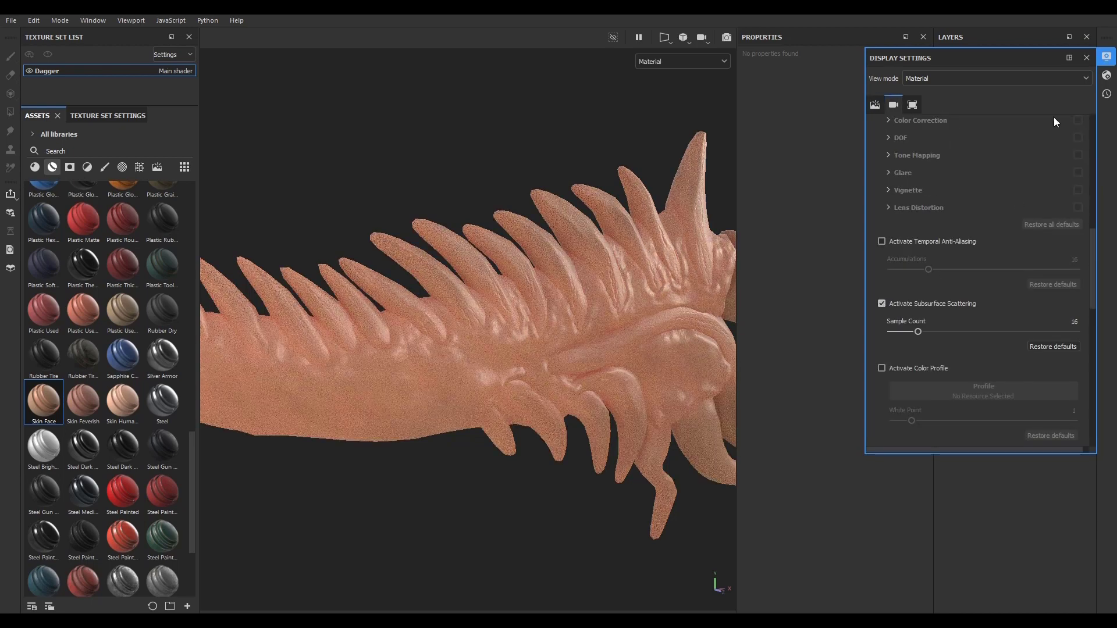
click(1107, 56)
Step: Examine the subsurface scattering on the skin-covered dagger, then delete the Skin Face layer group
alt+drag(476, 292, 516, 391)
scroll(516, 391, up, 5)
scroll(553, 425, down, 5)
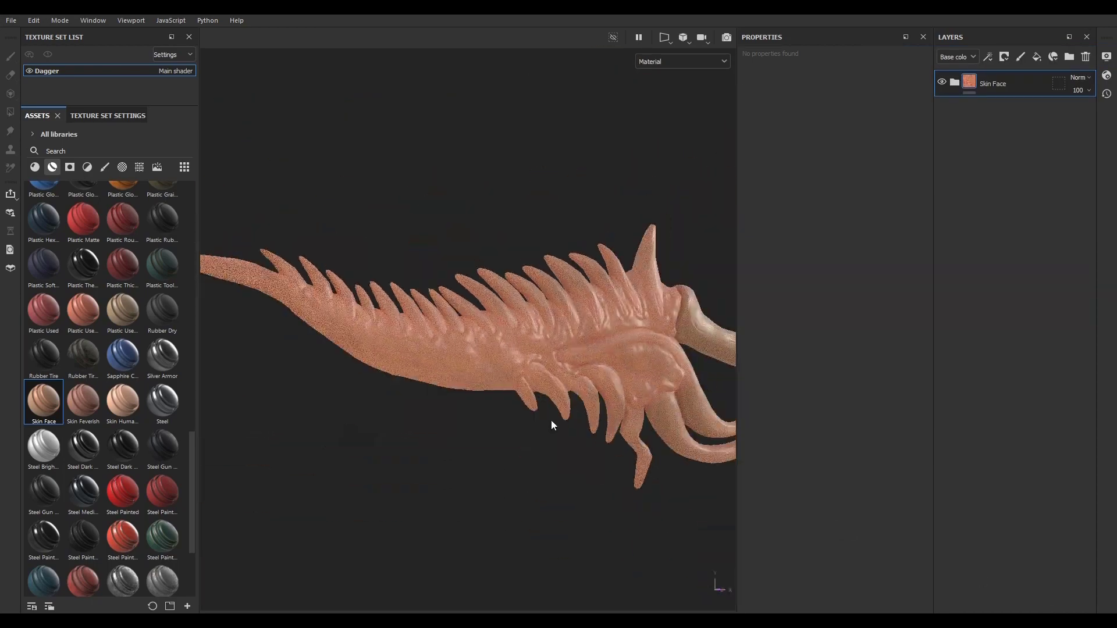
alt+drag(554, 424, 503, 417)
click(1086, 56)
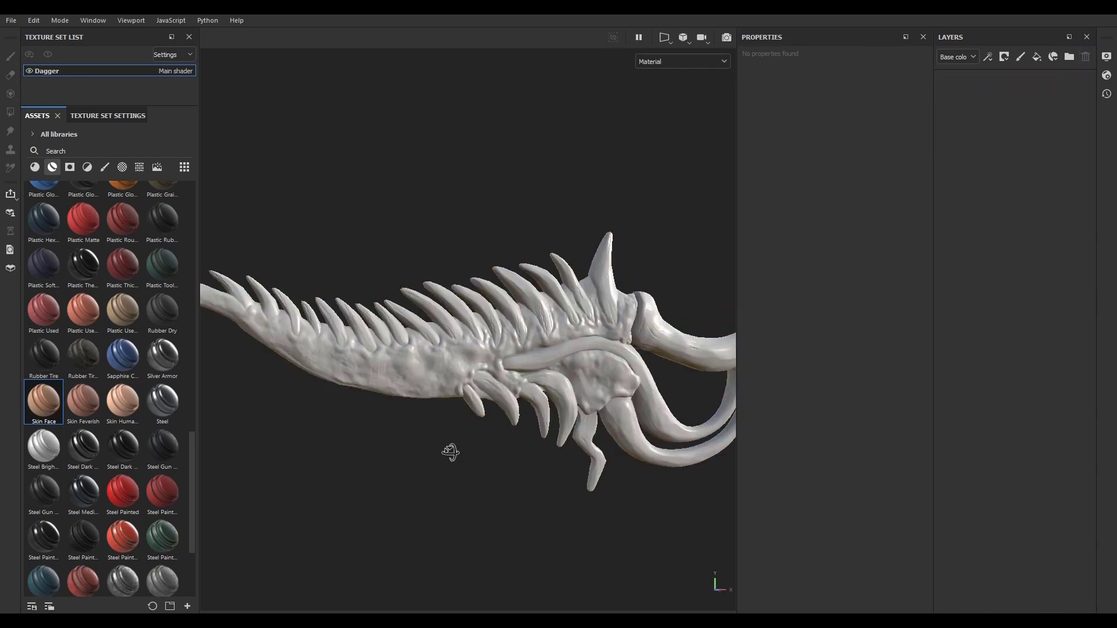
alt+drag(452, 452, 518, 458)
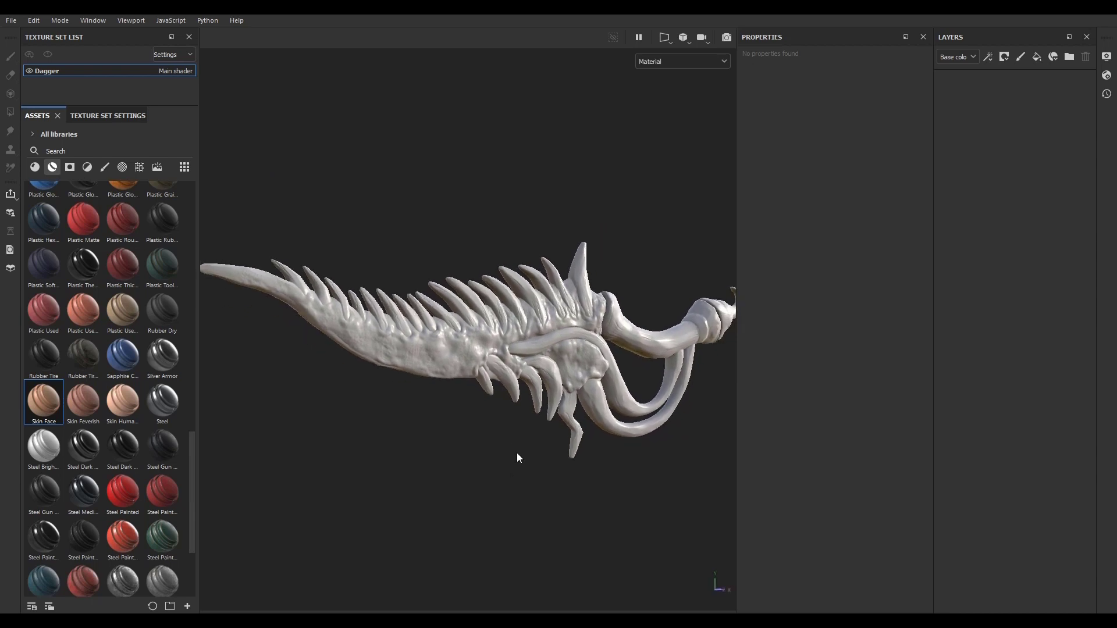